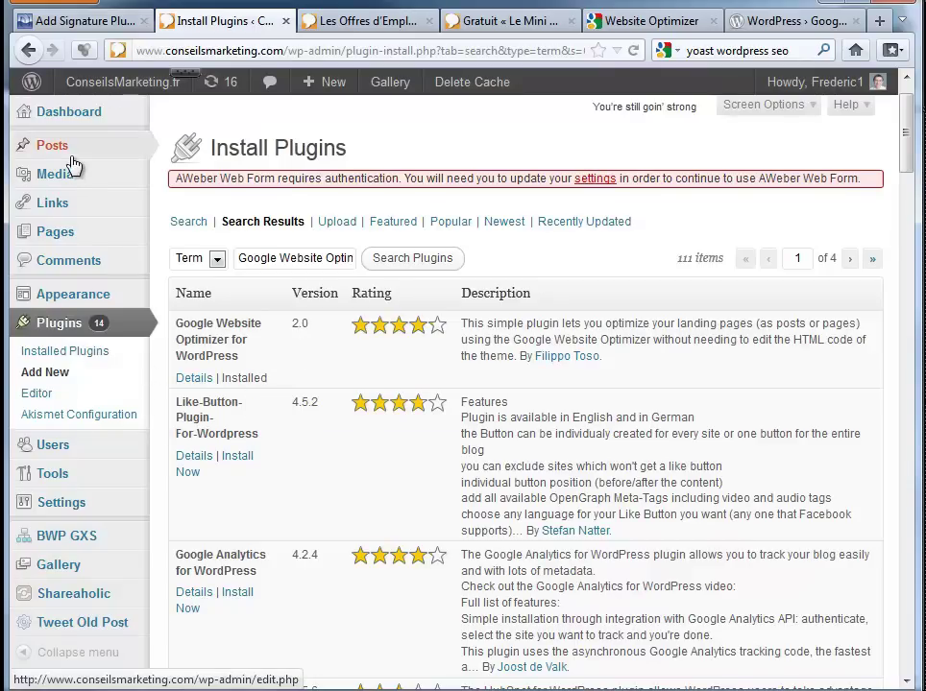
Open the list of all pages in the site's WordPress admin and browse through it.
mouse_move(107, 157)
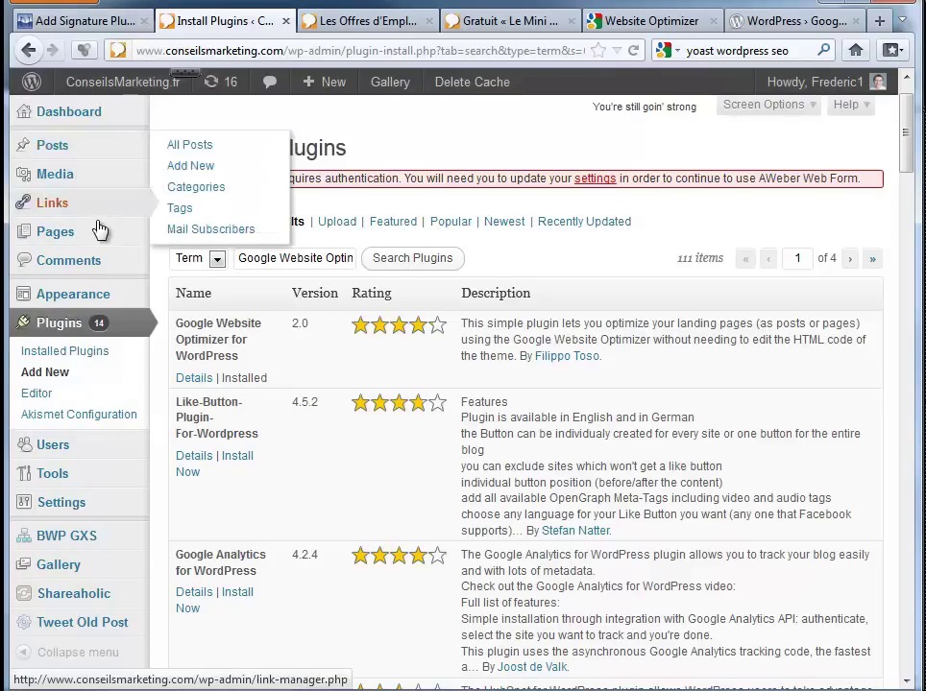
mouse_move(99, 237)
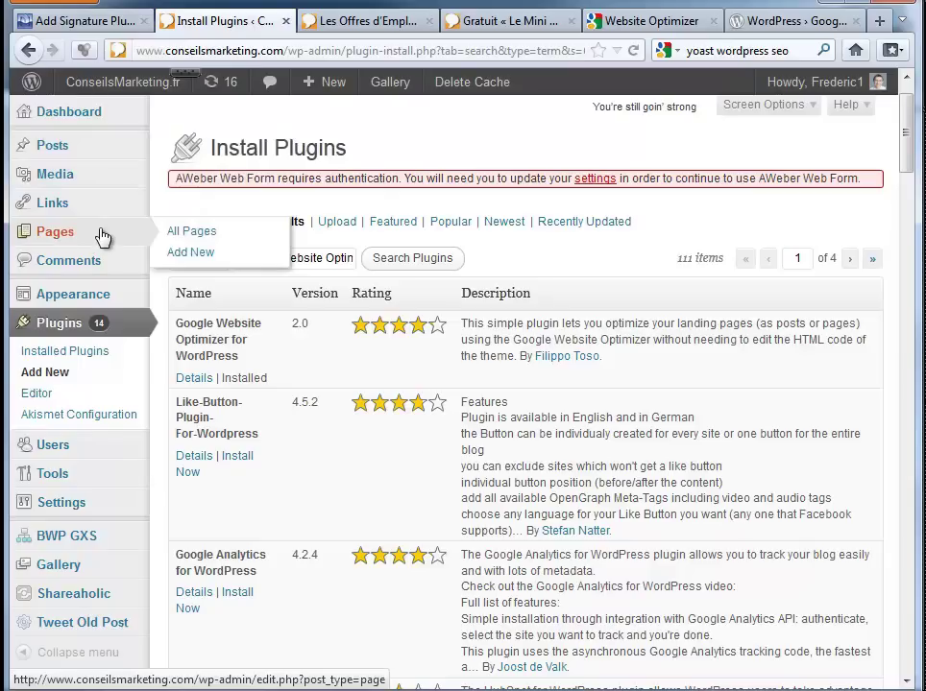
left_click(181, 240)
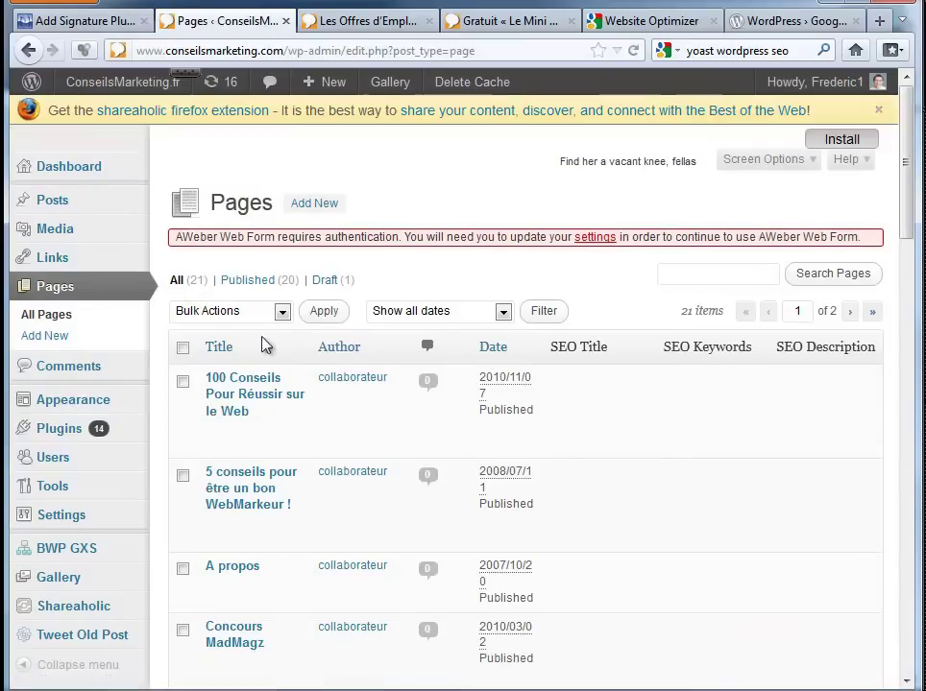
scroll(285, 344, "down", 4)
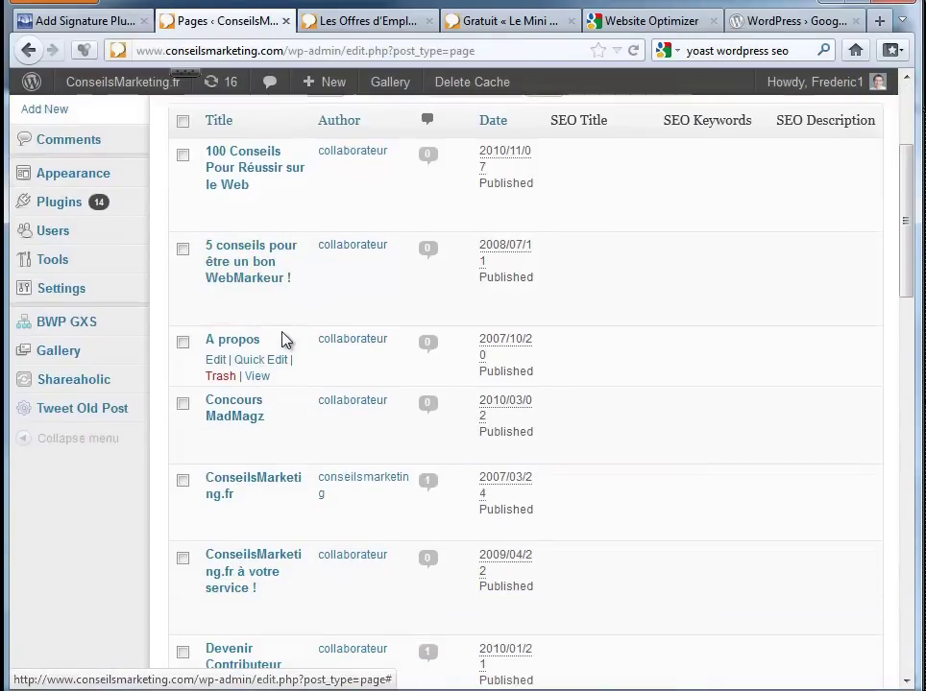
Find the free ebook "21 jours pour Bloguer comme un Pro" in the job-offers article's sidebar and open its article.
left_click(382, 24)
scroll(692, 389, "down", 5)
scroll(710, 442, "down", 6)
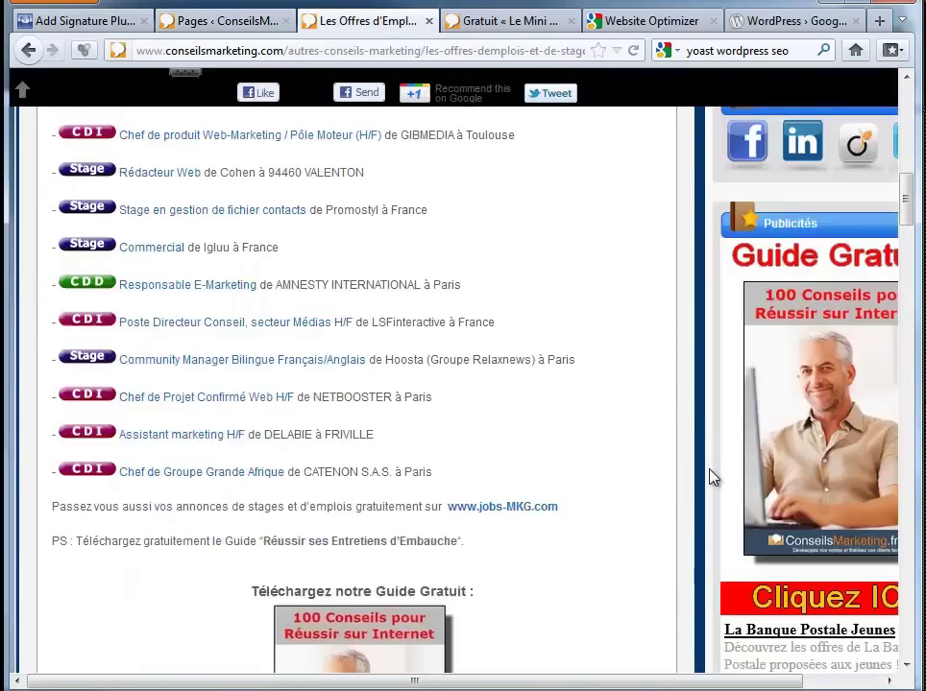
left_click_drag(709, 674, 786, 675)
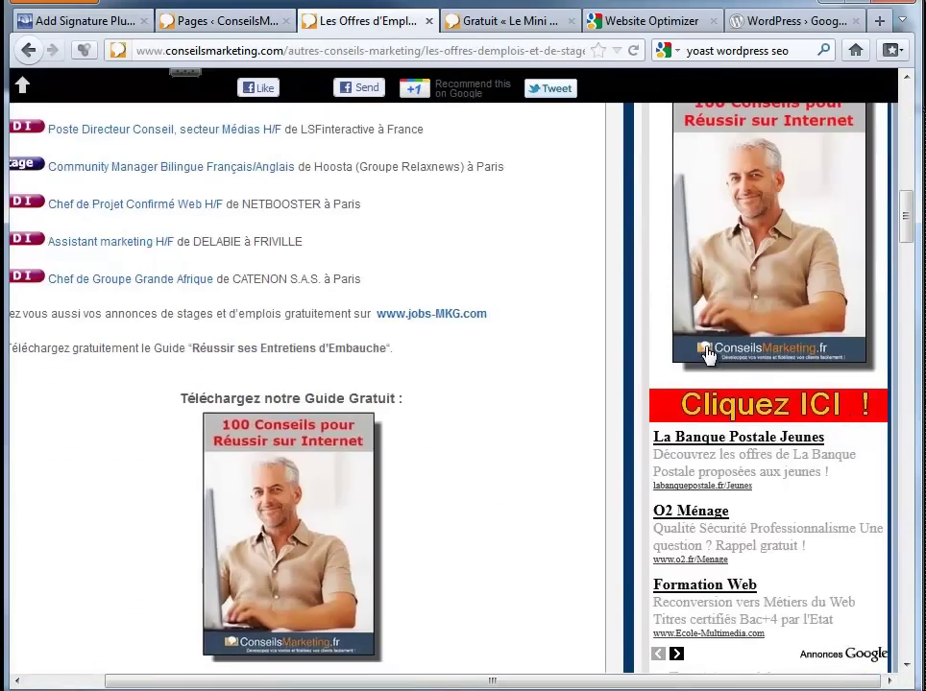
scroll(705, 348, "down", 7)
scroll(706, 348, "down", 13)
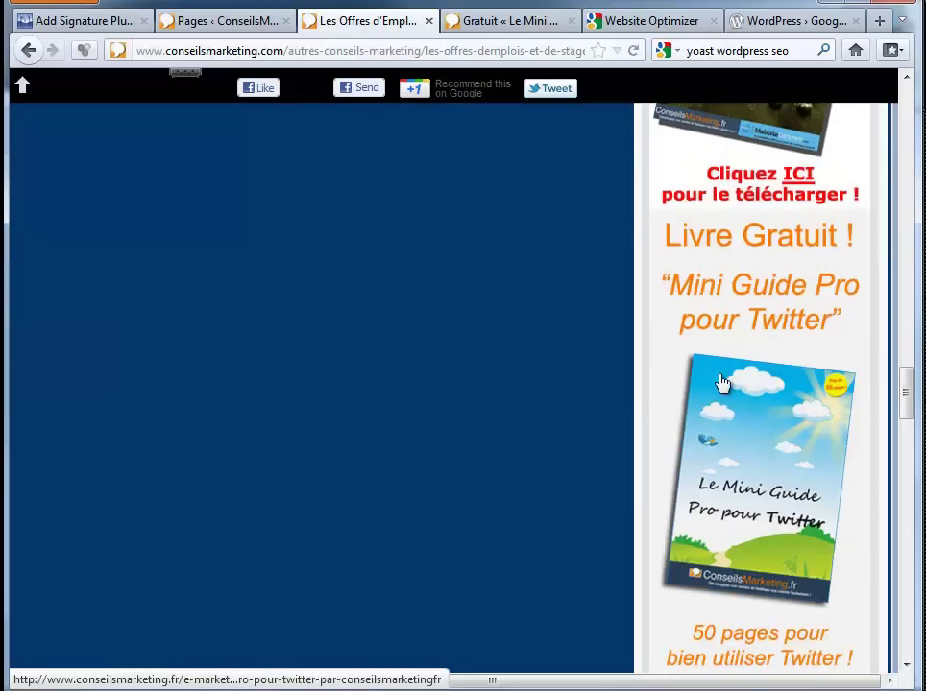
scroll(717, 382, "up", 3)
left_click(756, 333)
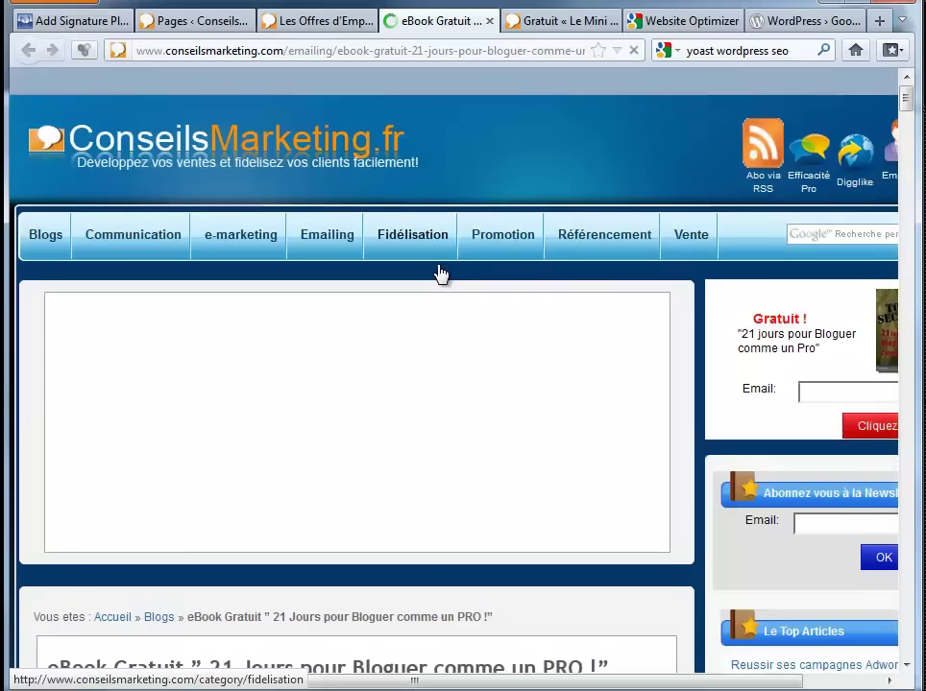
Look through the ebook article, from its cover and summary down to the e-mail sign-up form and comments.
scroll(286, 351, "down", 5)
scroll(286, 352, "down", 8)
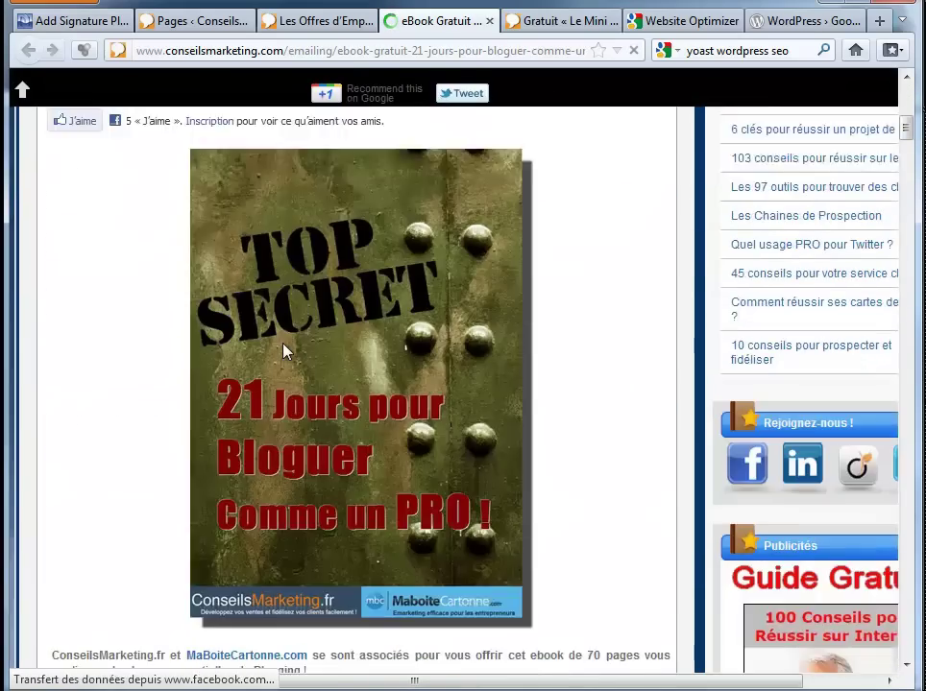
scroll(285, 343, "down", 10)
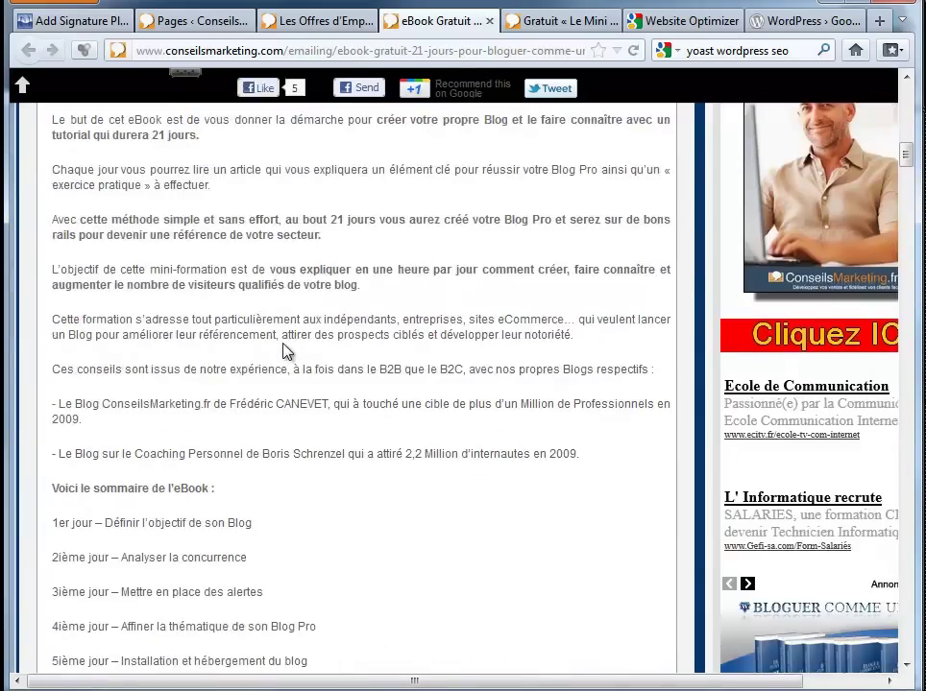
scroll(284, 340, "down", 16)
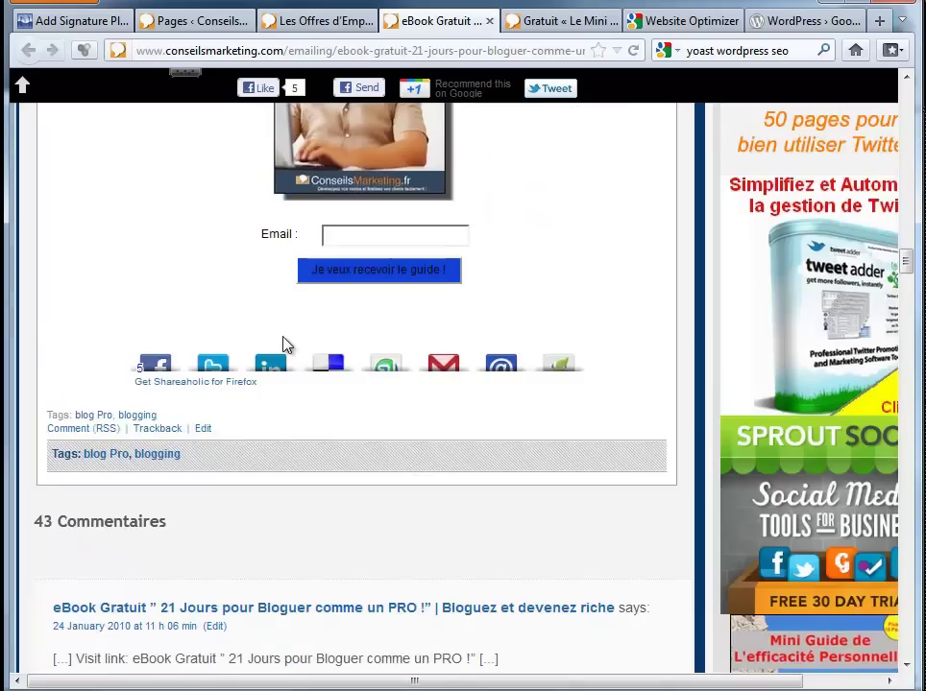
scroll(284, 344, "up", 18)
scroll(284, 343, "up", 3)
Return to the ConseilsMarketing.fr admin and view the options offered for Links, Posts and Pages.
left_click(197, 20)
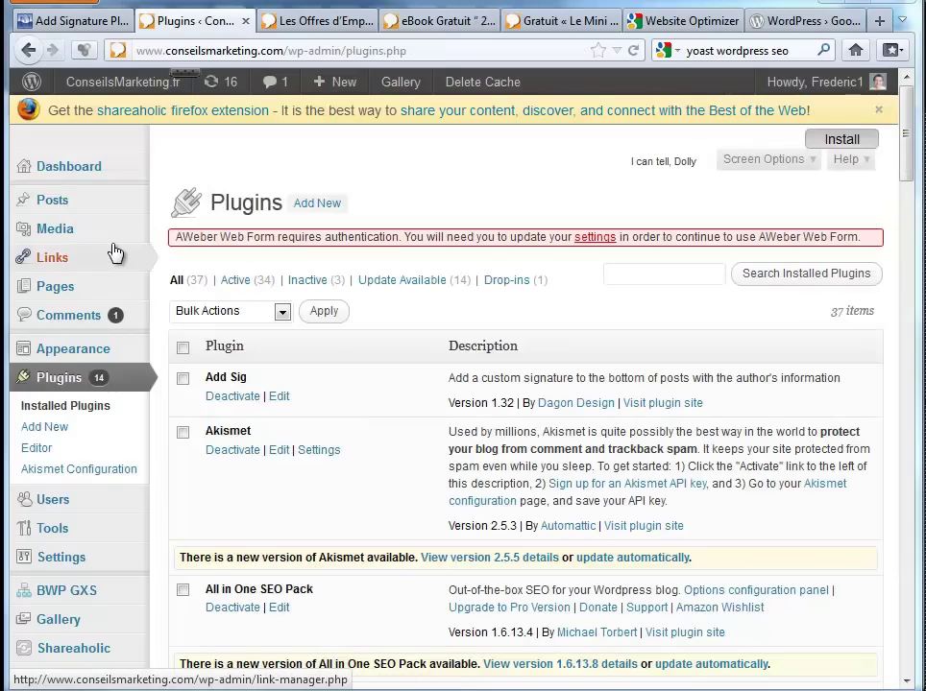
mouse_move(114, 253)
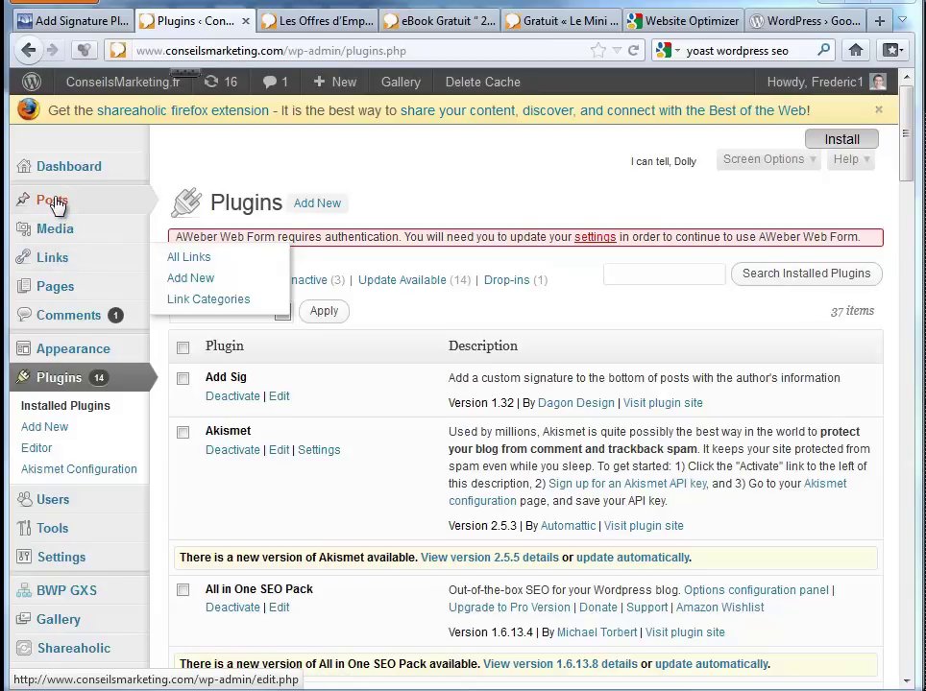
mouse_move(56, 202)
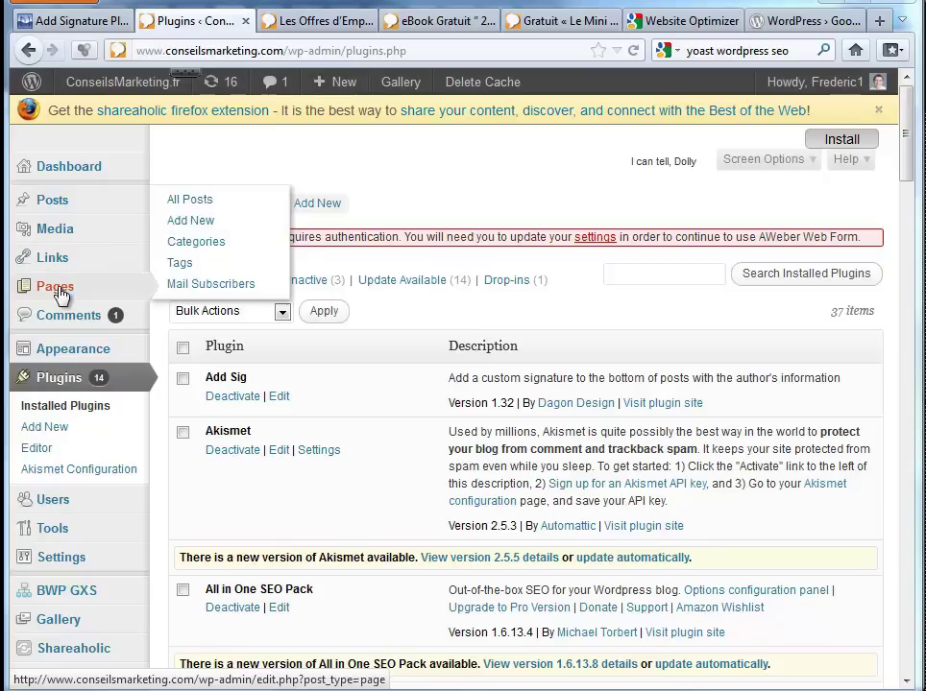
mouse_move(60, 294)
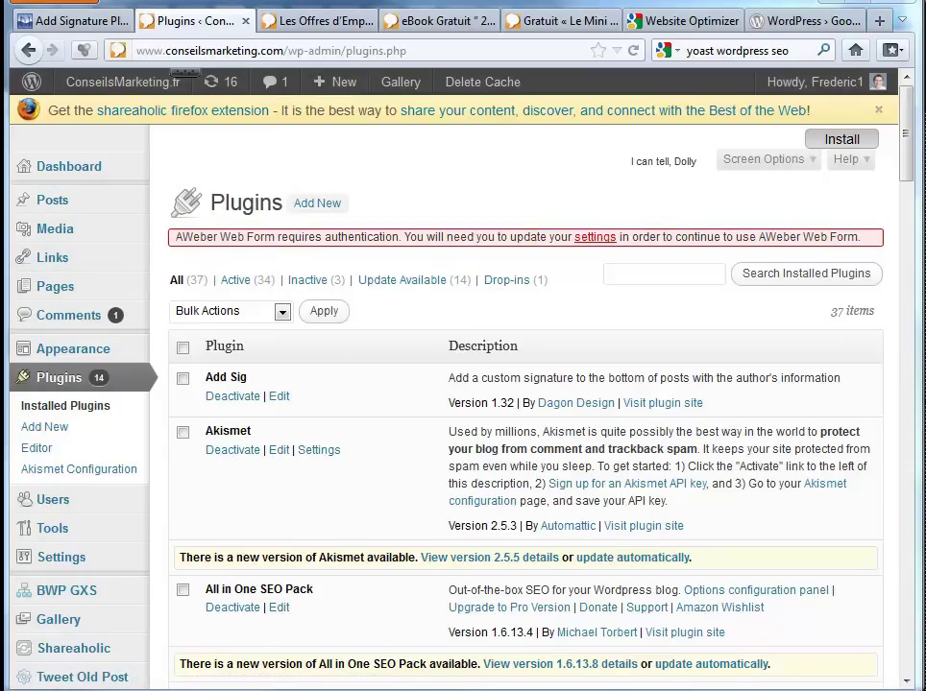
Switch to Chrome and examine the Devenir Plus Efficace pages list and the "Le Mini Guide de l'Efficacité Personnelle" page in its editor.
key("alt+Tab")
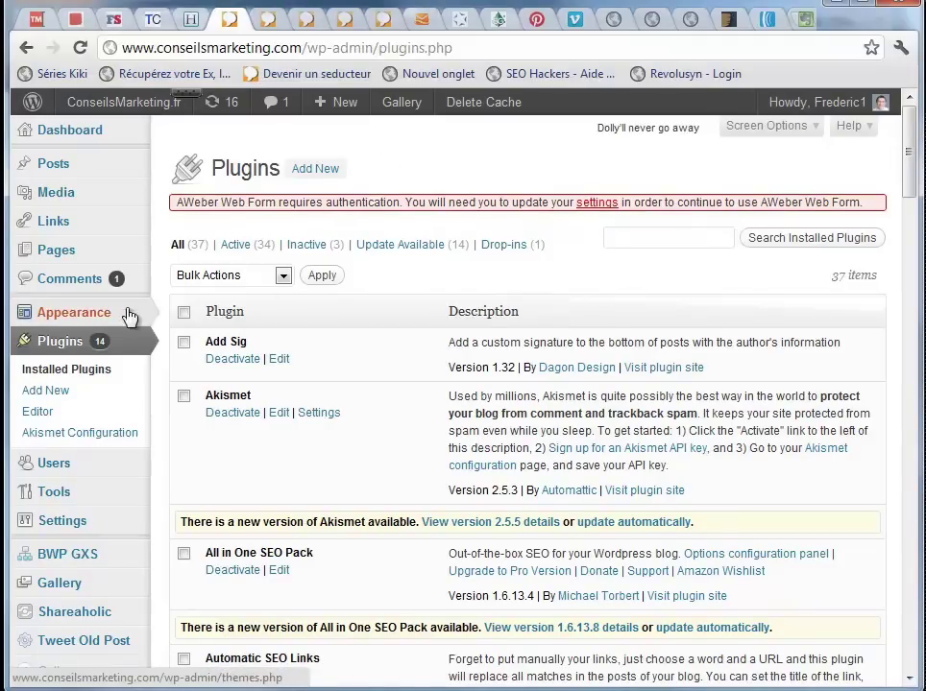
left_click(305, 19)
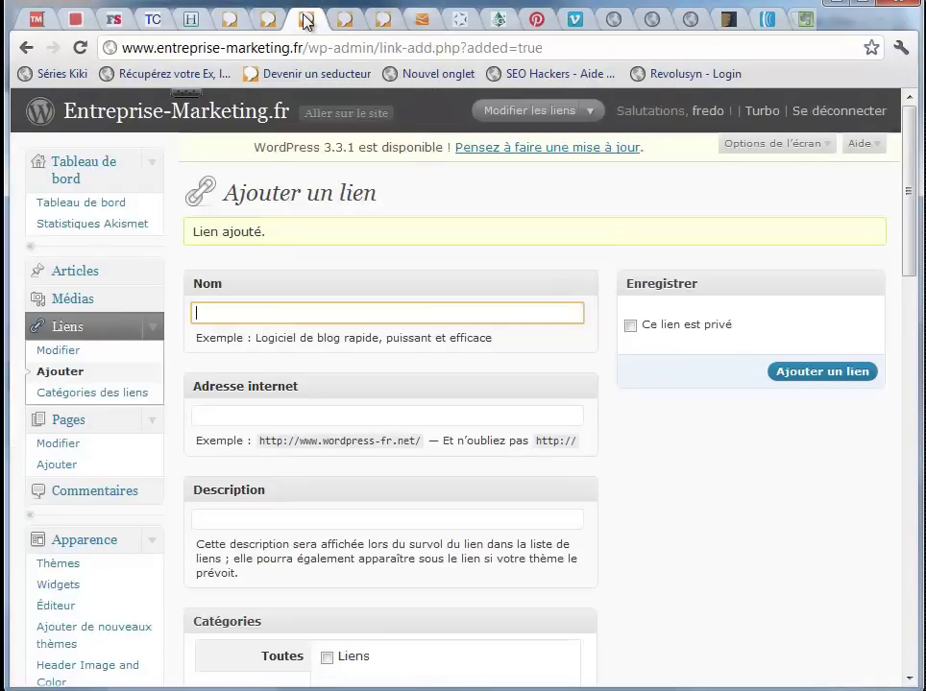
left_click(344, 19)
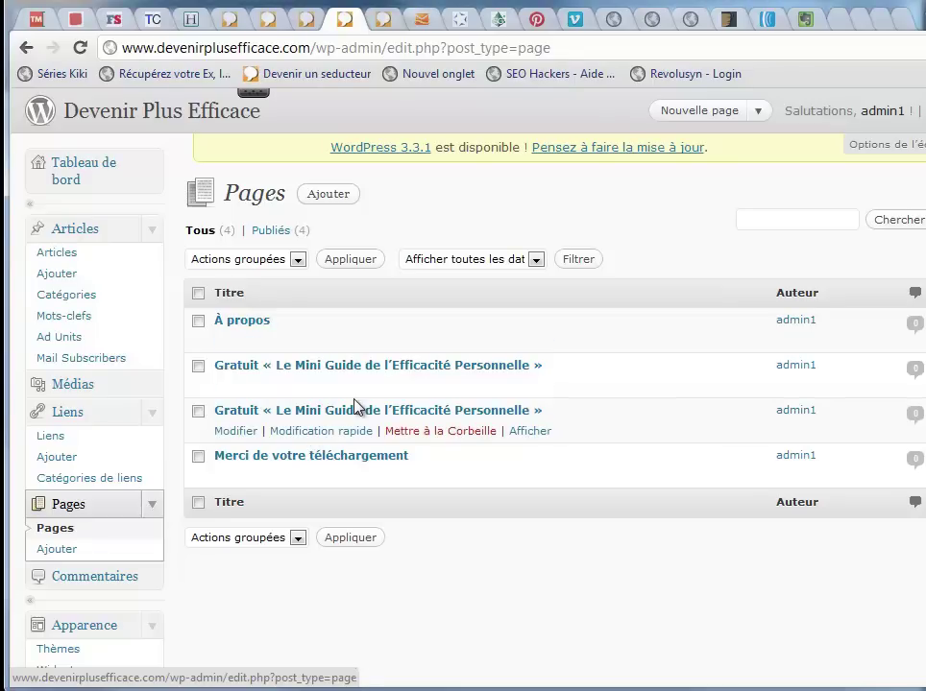
left_click(839, 31)
mouse_move(722, 507)
left_mouse_down()
mouse_move(725, 415)
mouse_move(723, 494)
left_mouse_up()
left_click(866, 28)
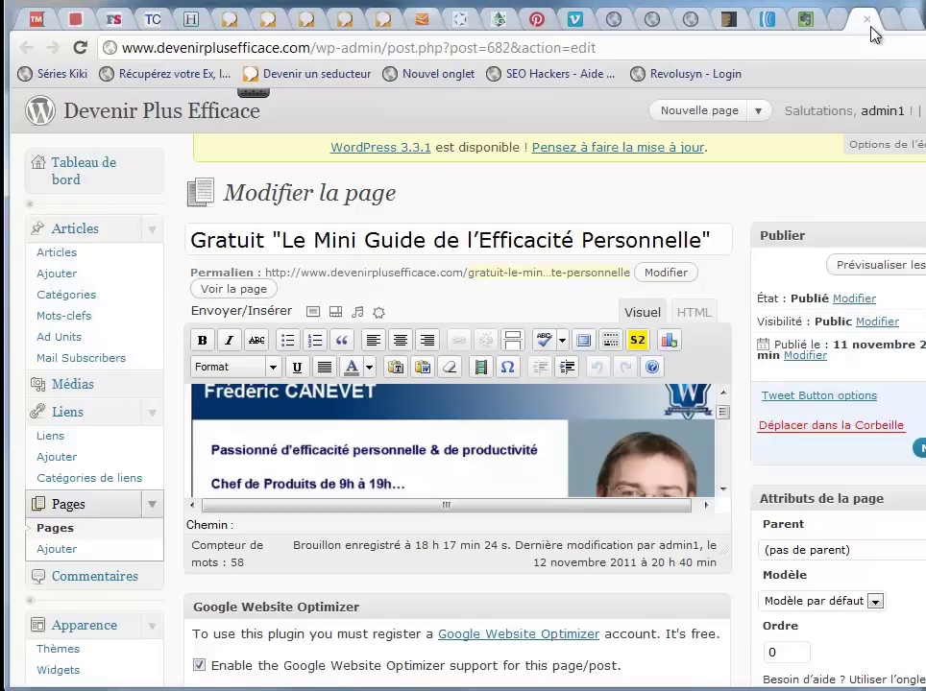
mouse_move(722, 419)
left_mouse_down()
mouse_move(723, 403)
mouse_move(723, 480)
mouse_move(730, 408)
left_mouse_up()
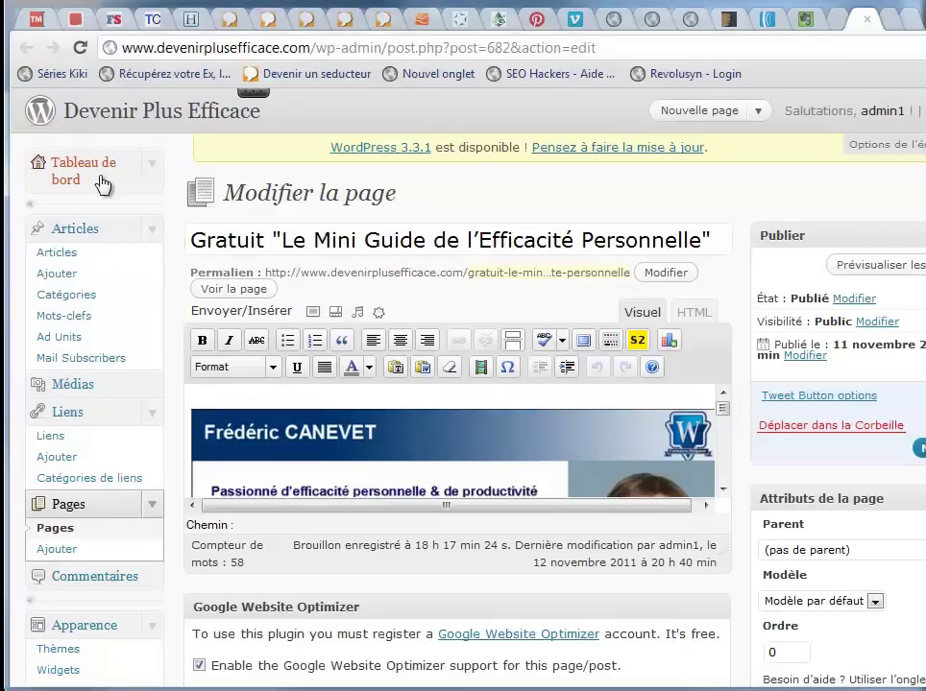
Return to the ConseilsMarketing.fr admin and examine the HTML of the "21 Jours pour Bloguer comme un PRO" post, down to its sign-up form script.
left_click(234, 20)
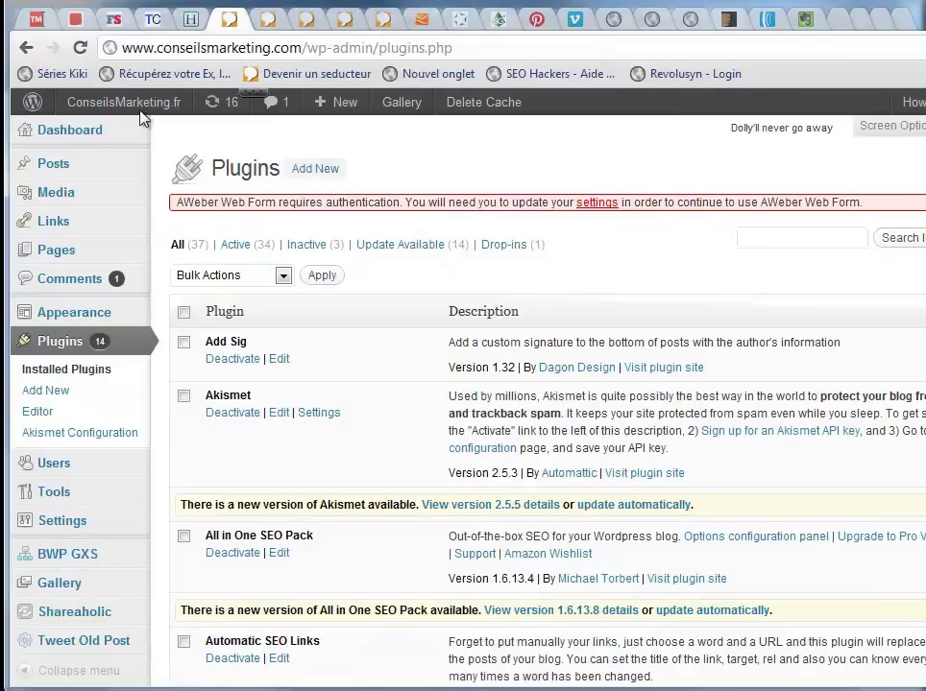
mouse_move(120, 165)
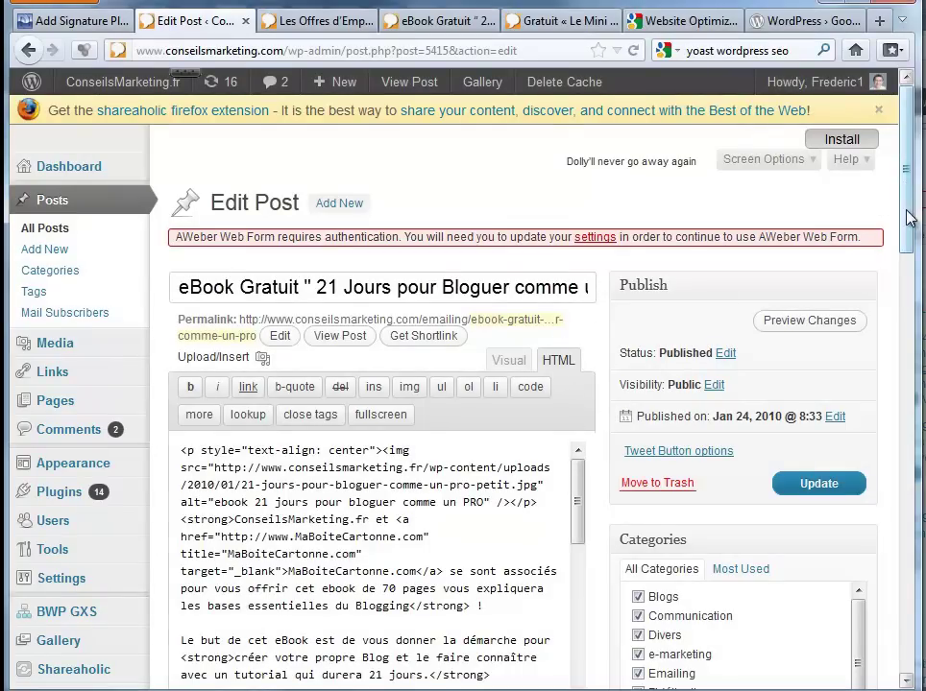
scroll(908, 217, "down", 2)
scroll(909, 217, "down", 1)
scroll(908, 217, "up", 2)
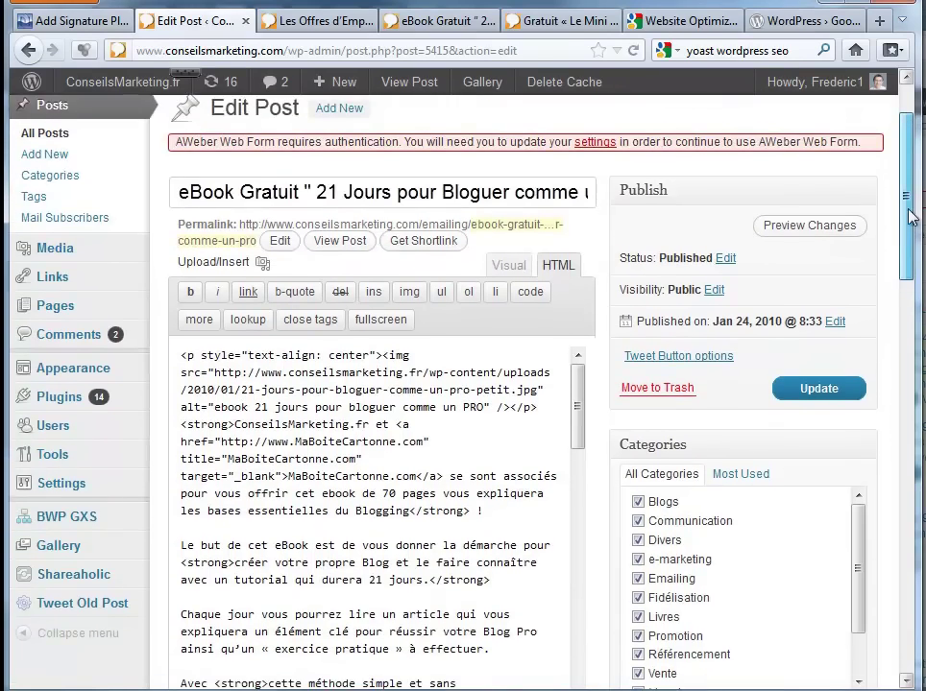
scroll(912, 213, "down", 1)
left_click_drag(580, 344, 538, 597)
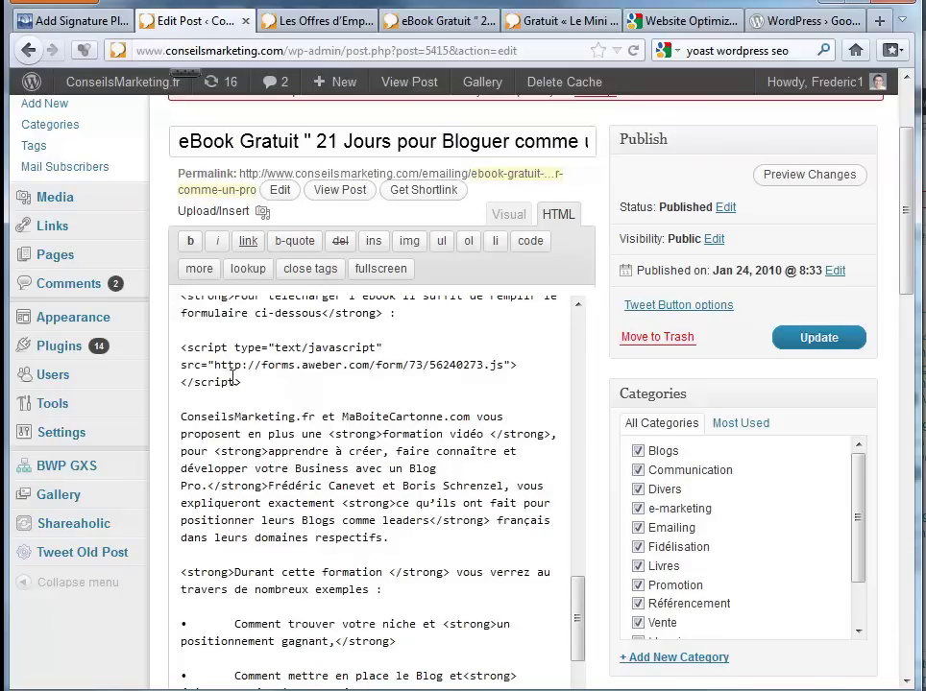
Copy the entire HTML content of the ebook post.
left_click_drag(908, 269, 908, 287)
left_click_drag(904, 226, 904, 266)
left_click_drag(580, 391, 581, 547)
key("ctrl+a")
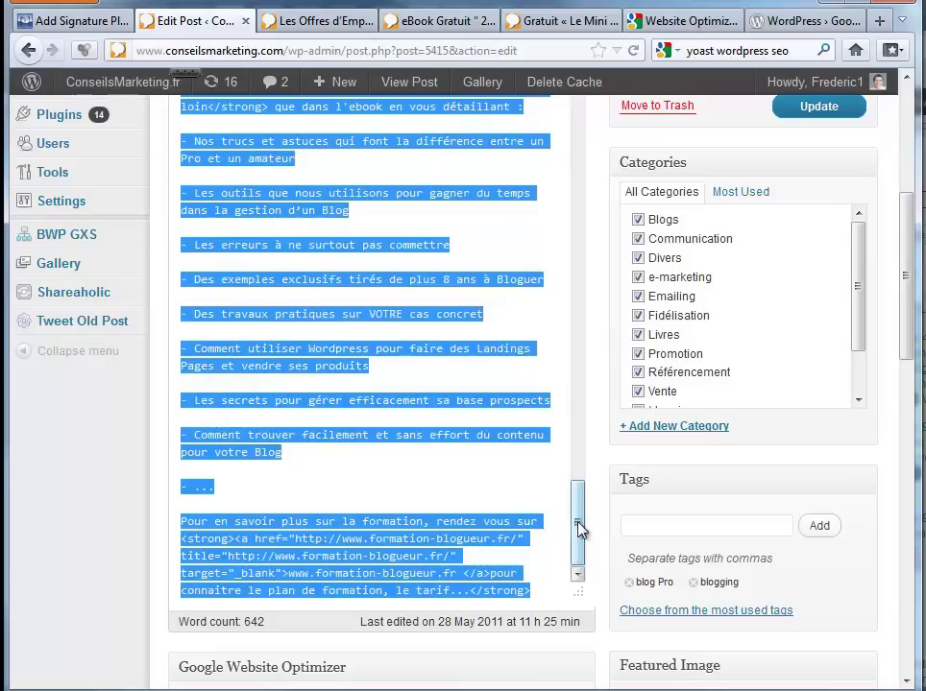
left_click_drag(578, 529, 578, 120)
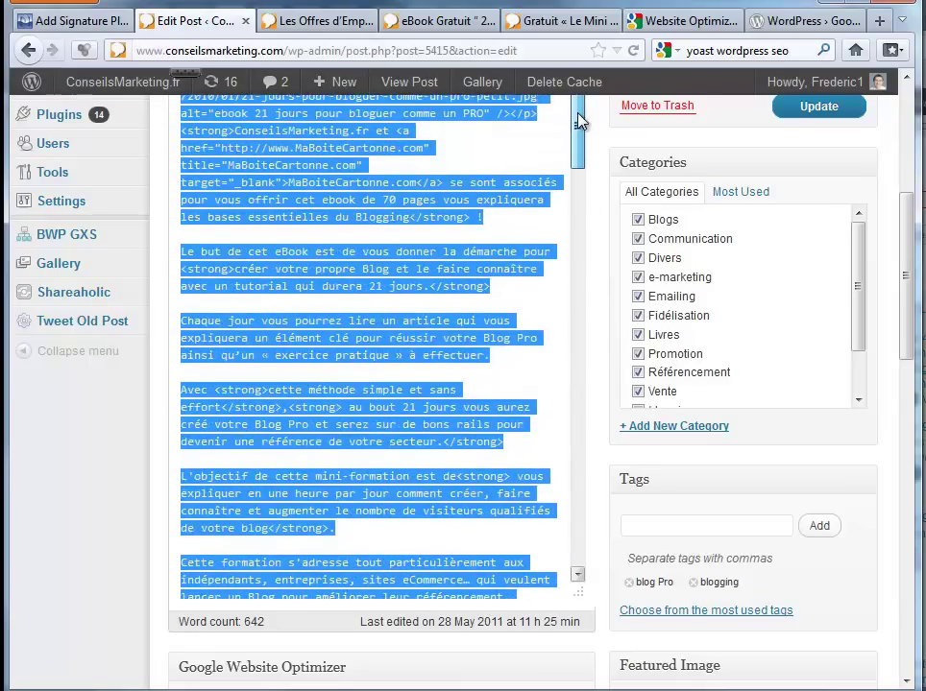
scroll(526, 248, "up", 1)
scroll(527, 249, "up", 5)
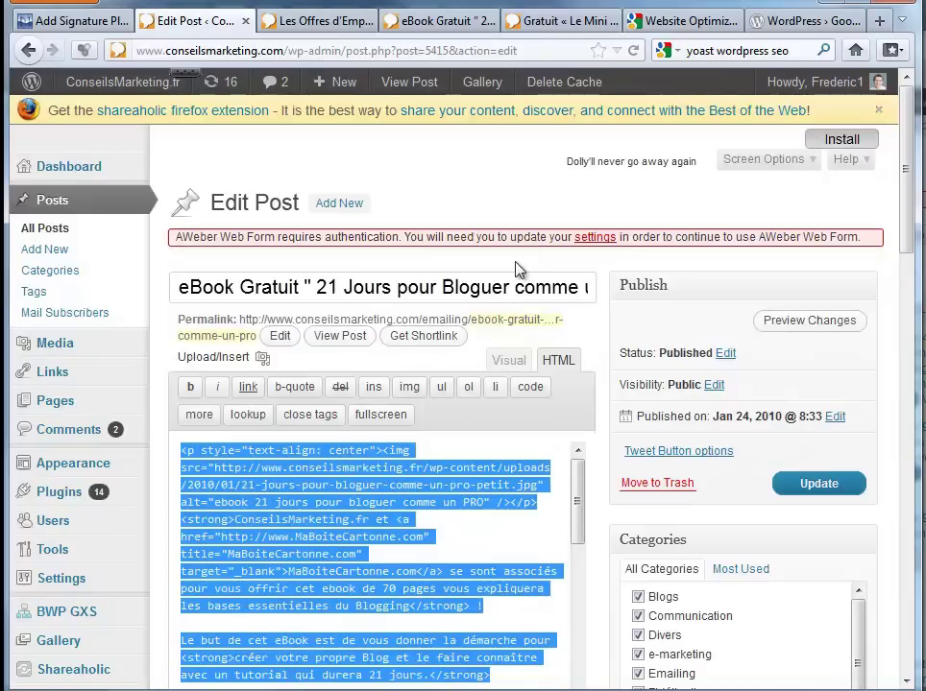
Open a blank new post in a separate browser tab and switch to it.
left_click(29, 249)
right_click(44, 257)
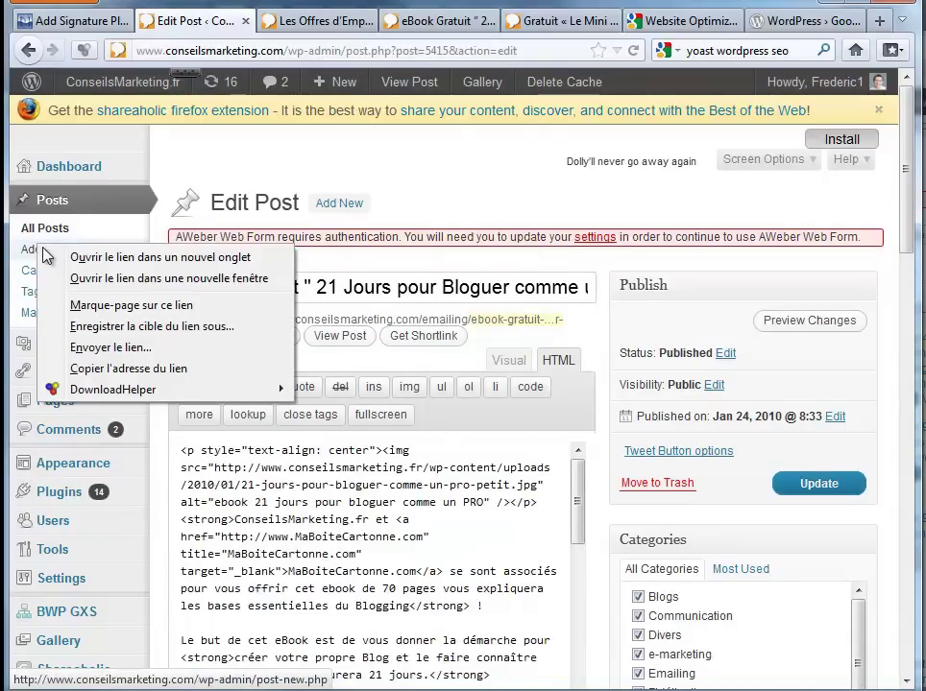
left_click(77, 256)
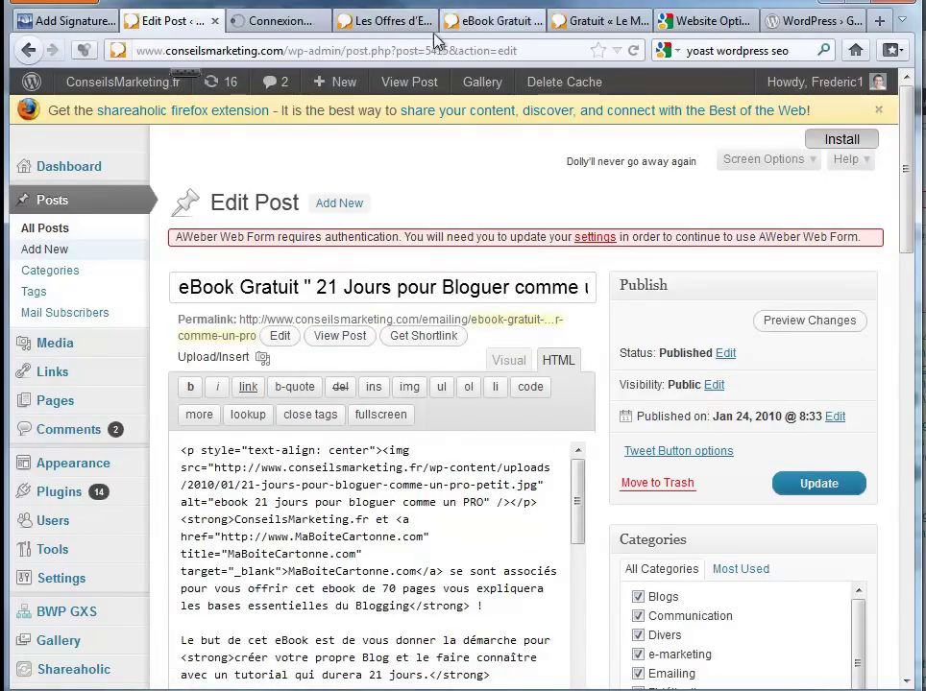
left_click(269, 21)
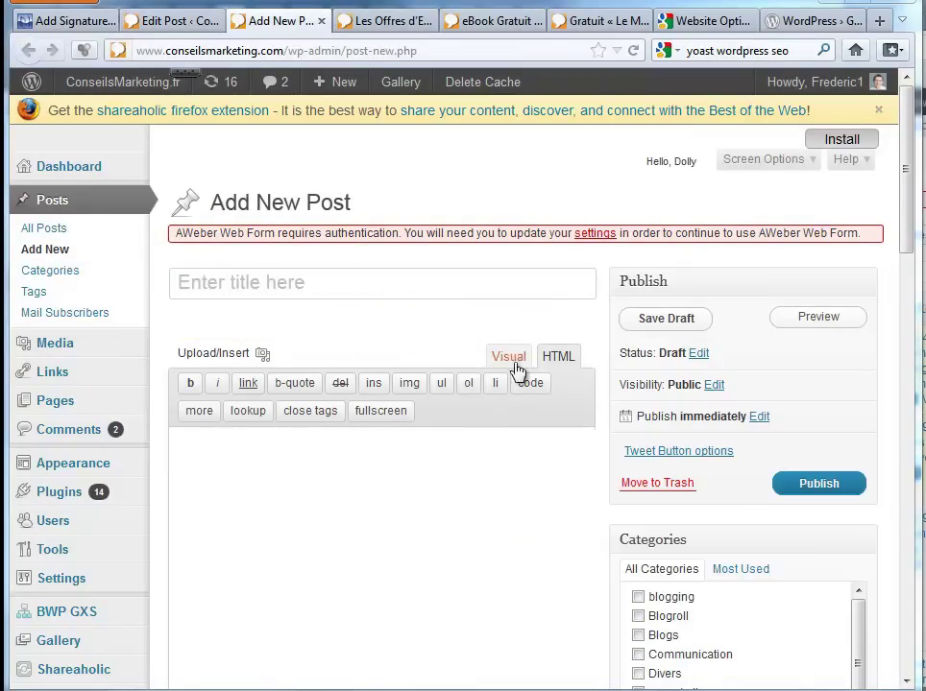
Paste the copied HTML into the new post's body and switch the editor to Visual mode.
left_click(285, 498)
key("ctrl+v")
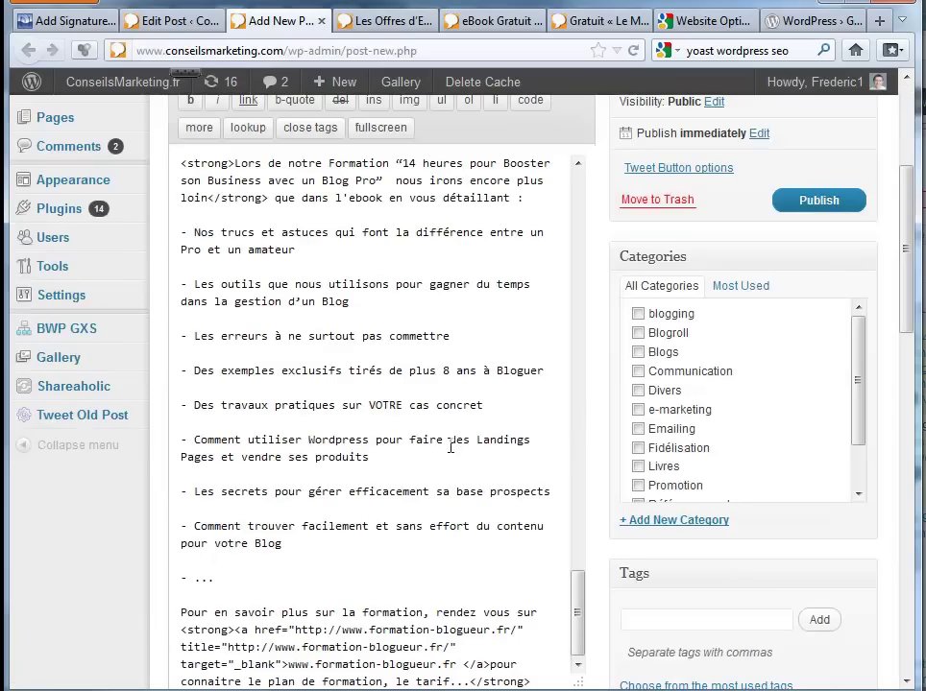
left_click_drag(576, 611, 585, 182)
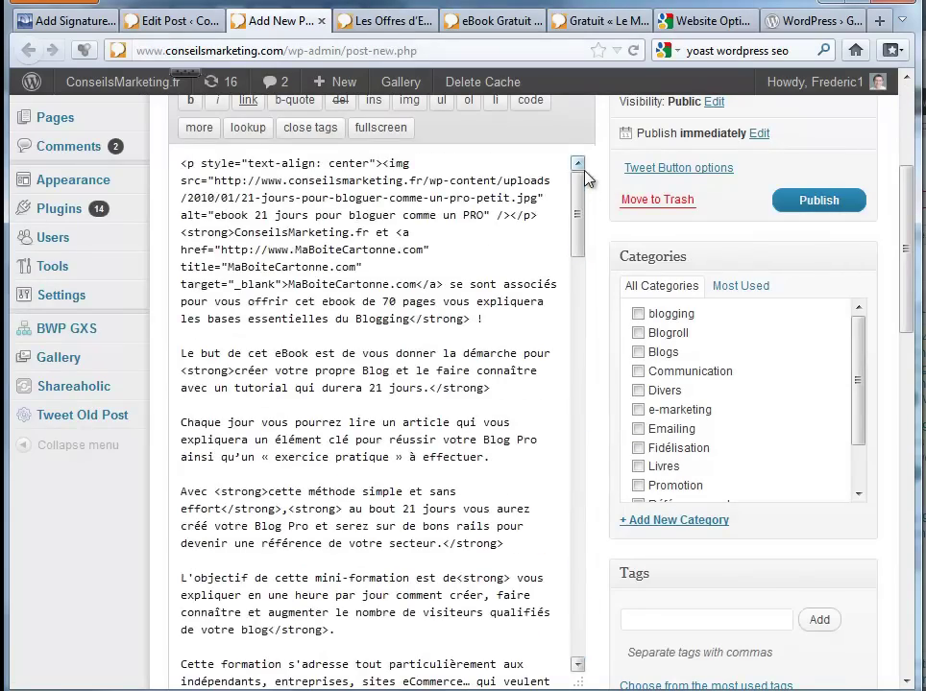
scroll(544, 185, "up", 3)
left_click(503, 272)
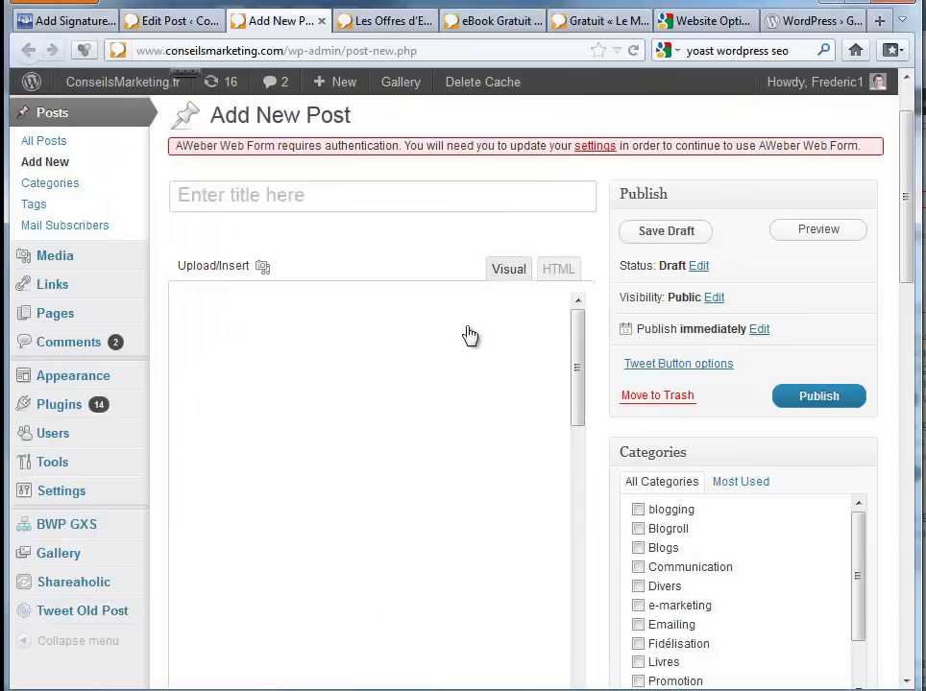
Copy the original ebook post's title and paste it as the new post's title.
left_click(165, 23)
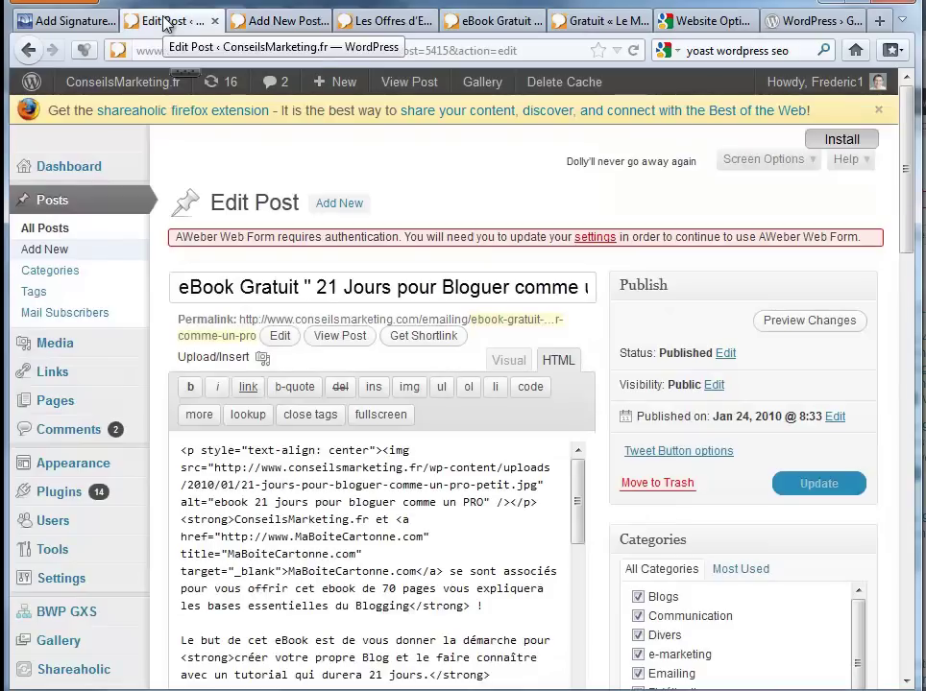
triple_click(285, 293)
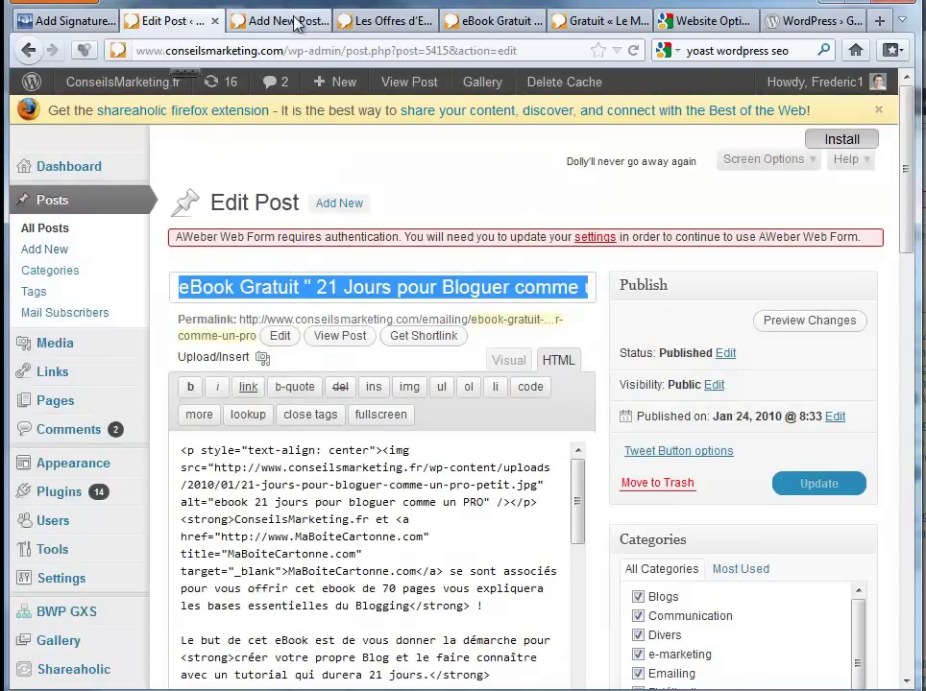
left_click(244, 21)
key("ctrl+v")
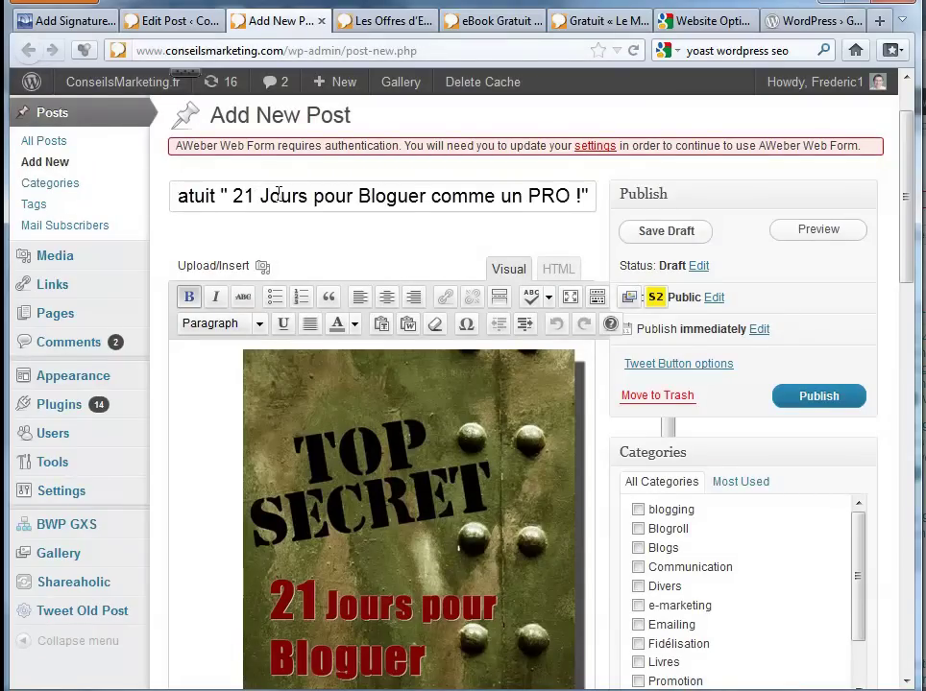
Review the new post's body text and check it against the original ebook post.
scroll(347, 458, "down", 8)
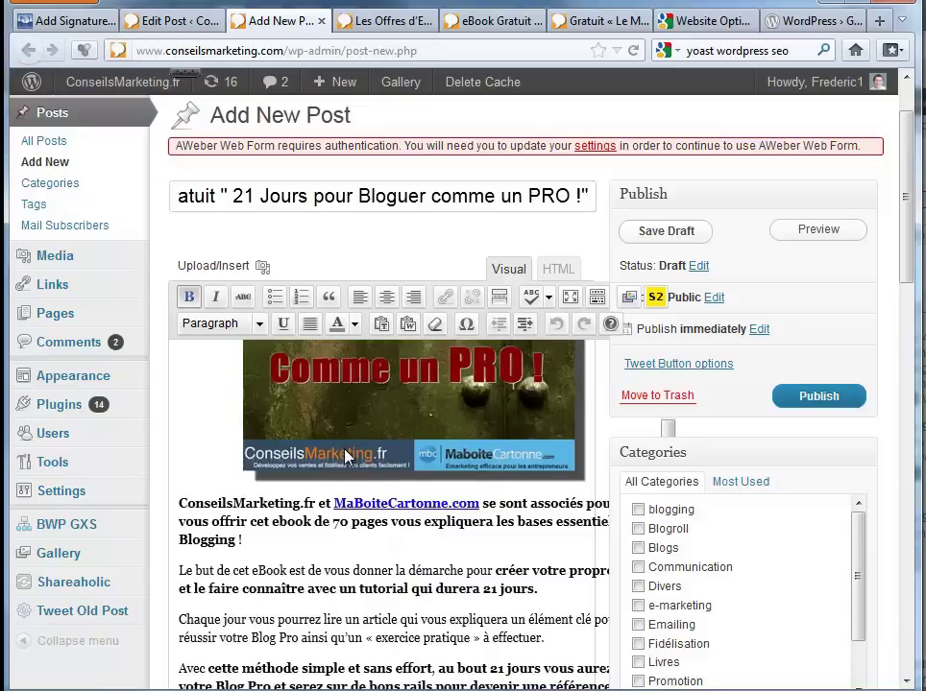
scroll(346, 458, "down", 2)
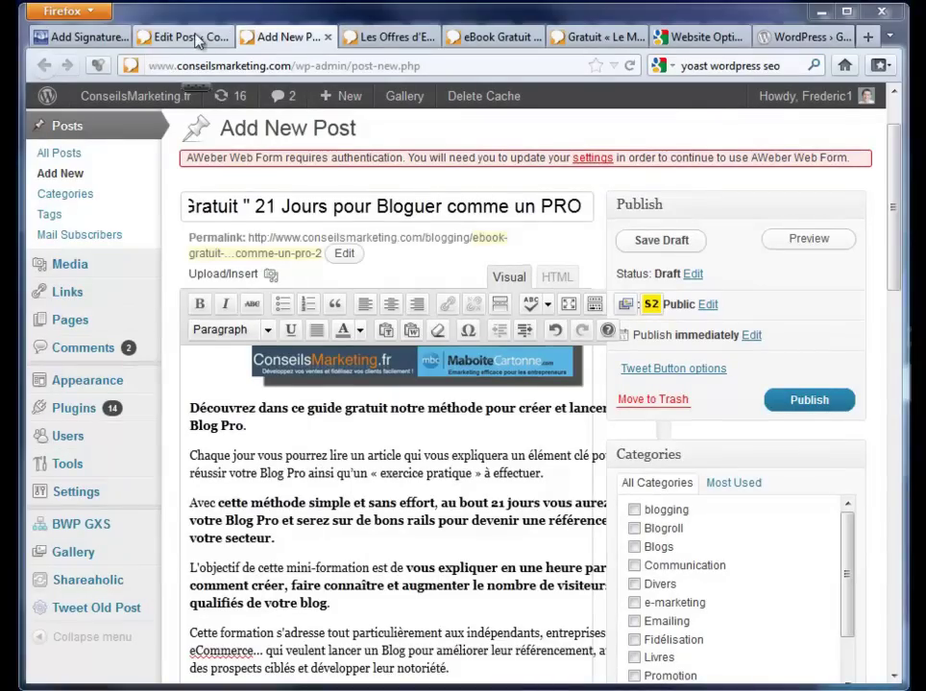
left_click(196, 39)
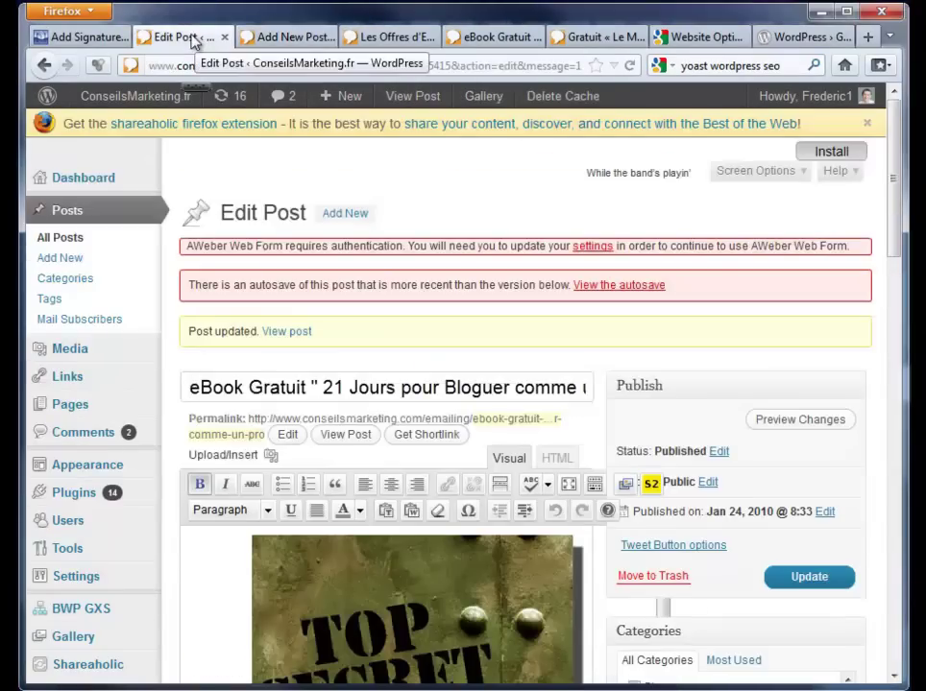
left_click(289, 39)
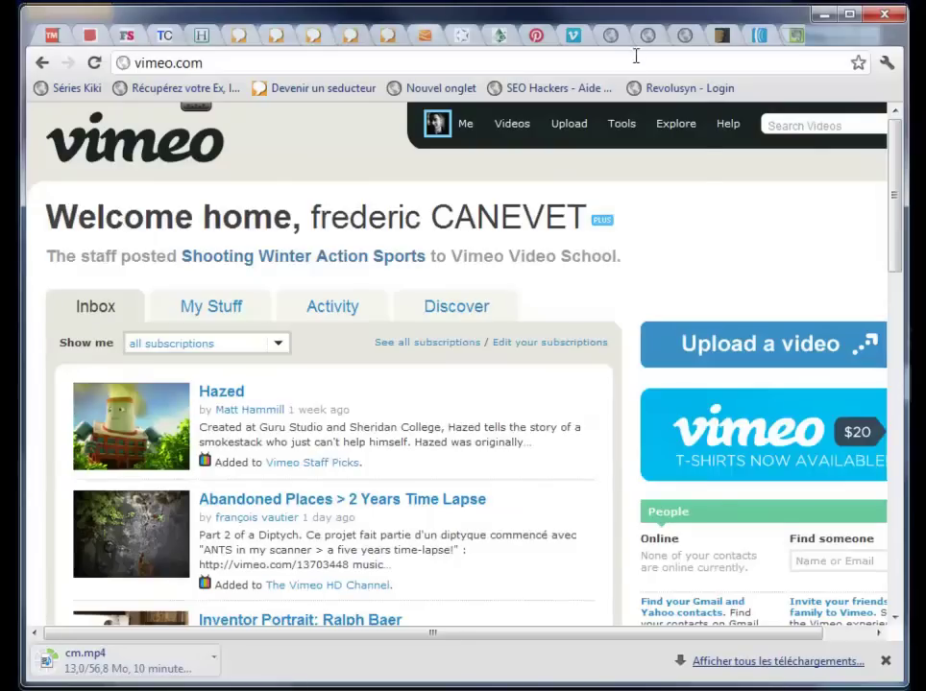
On Vimeo, upload page-test-bloguer.mp4, title it "Page Présentation eBook 21 Jours" and save.
mouse_move(569, 123)
left_click(592, 217)
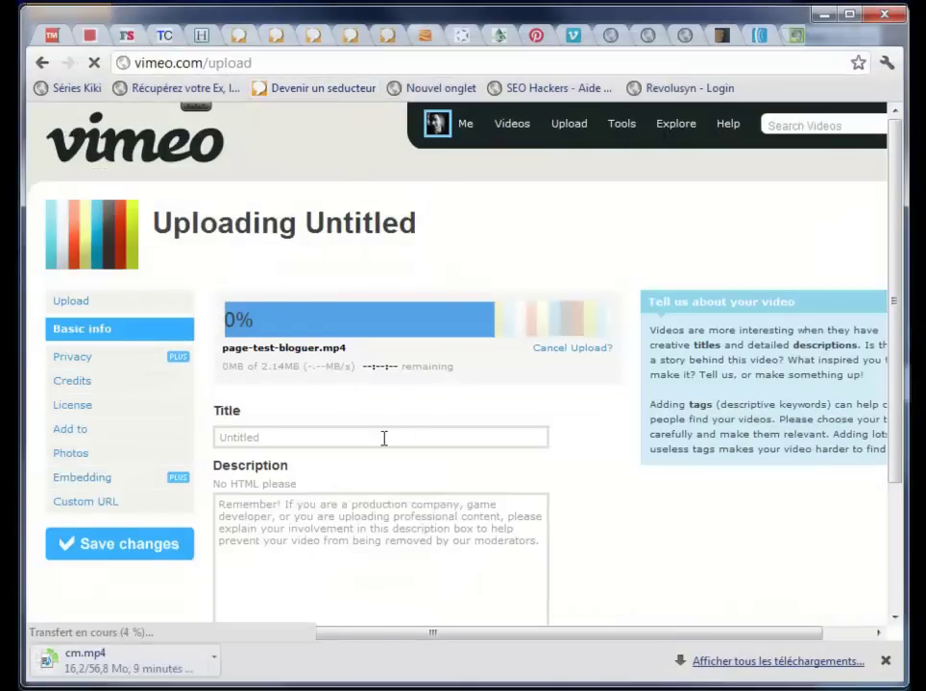
left_click(302, 444)
type("Page")
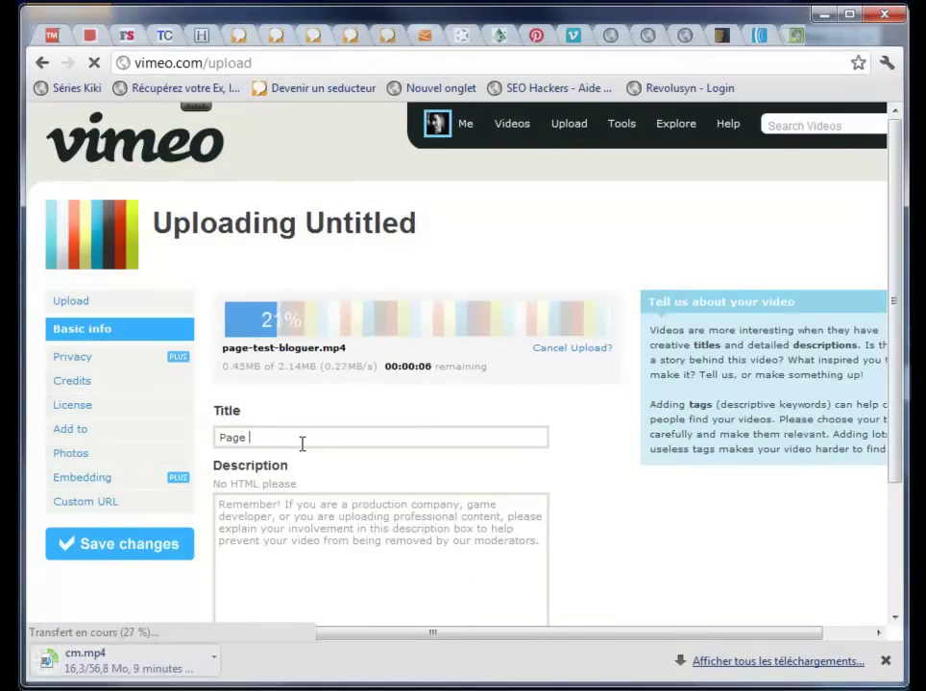
type(" Présent")
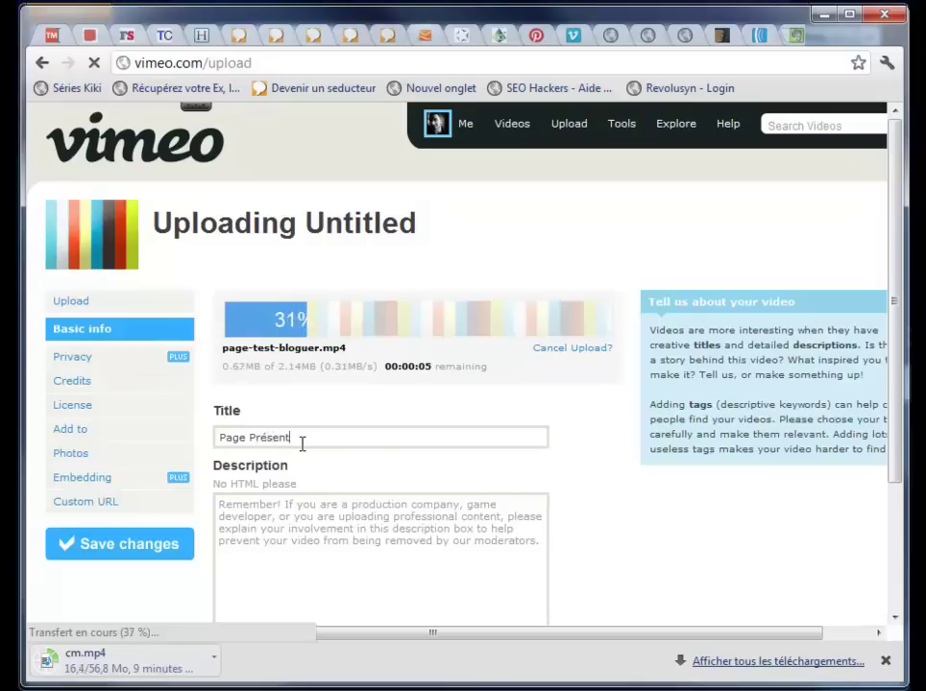
type("ation ")
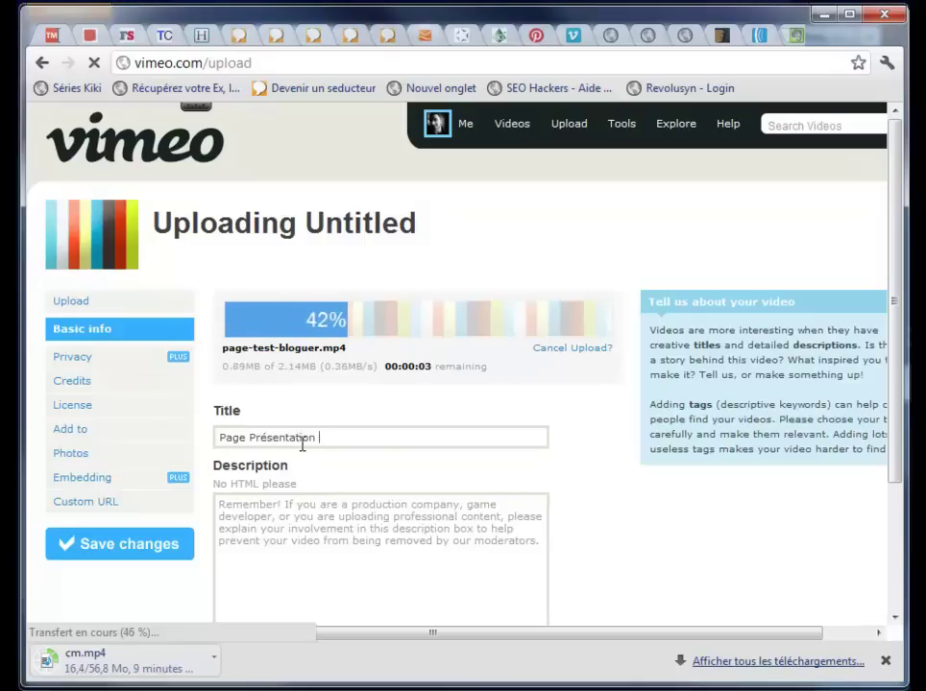
type("eBook 21 Jours")
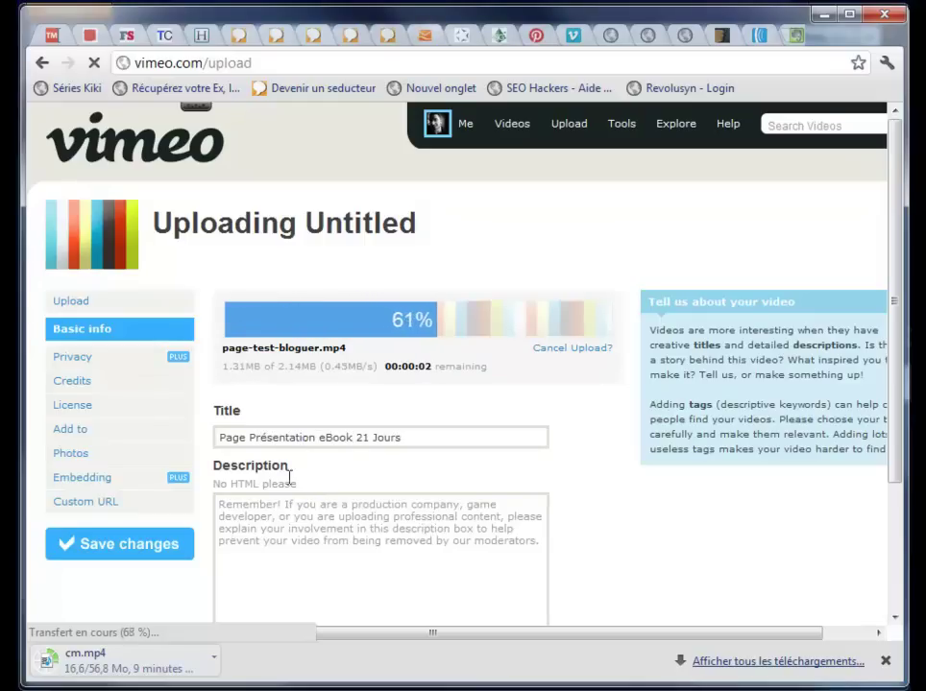
scroll(306, 448, "down", 2)
left_click(144, 411)
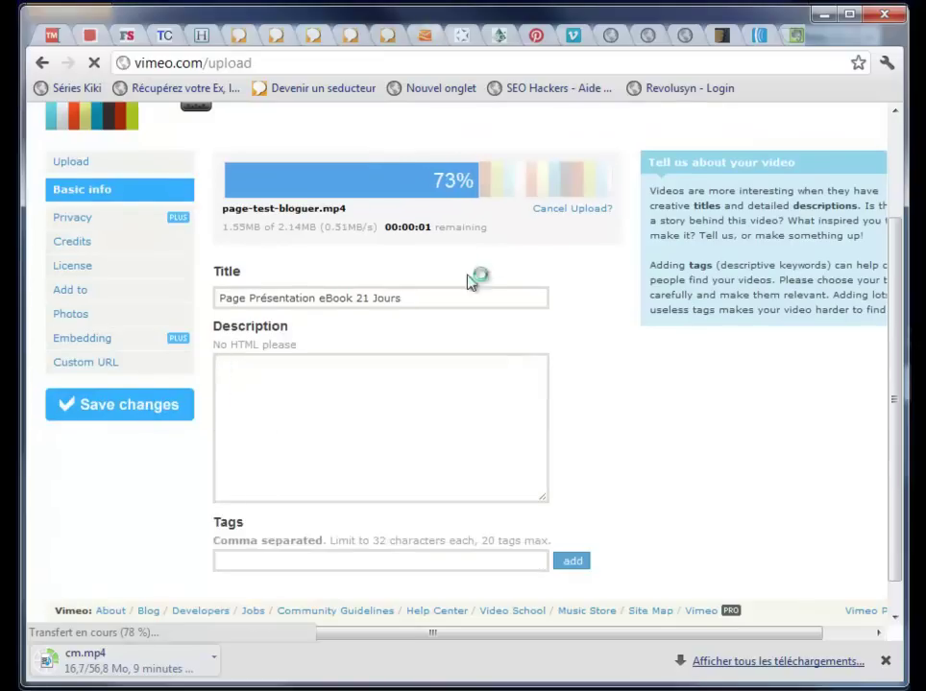
Reuse the title text "Page Présentation eBook 21 Jours" as the video's description and as a tag.
left_click_drag(422, 303, 188, 300)
key("ctrl+c")
left_click(336, 386)
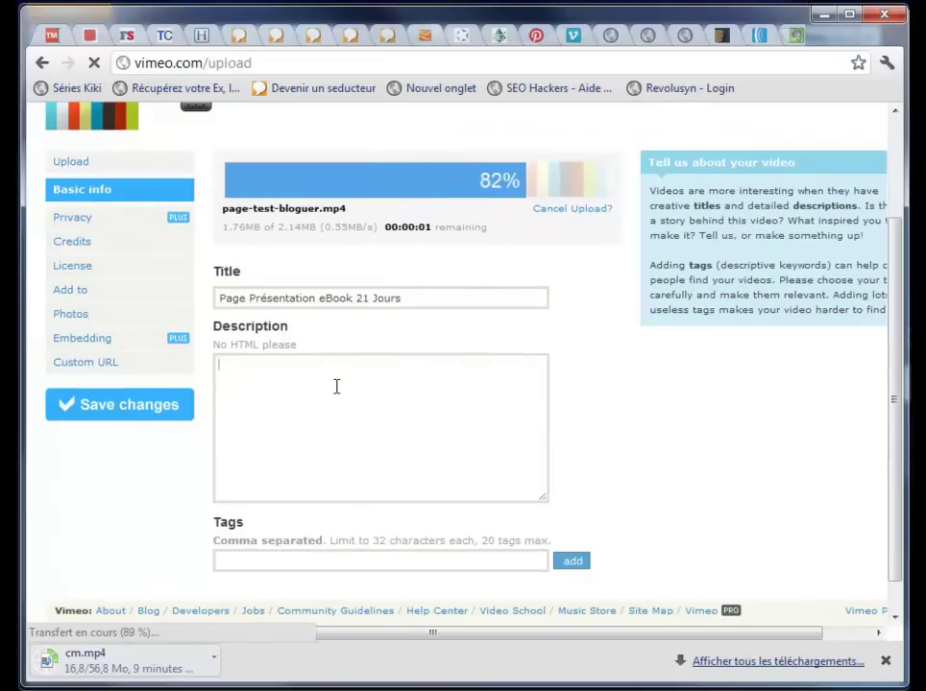
left_click(284, 562)
key("ctrl+v")
left_click(573, 561)
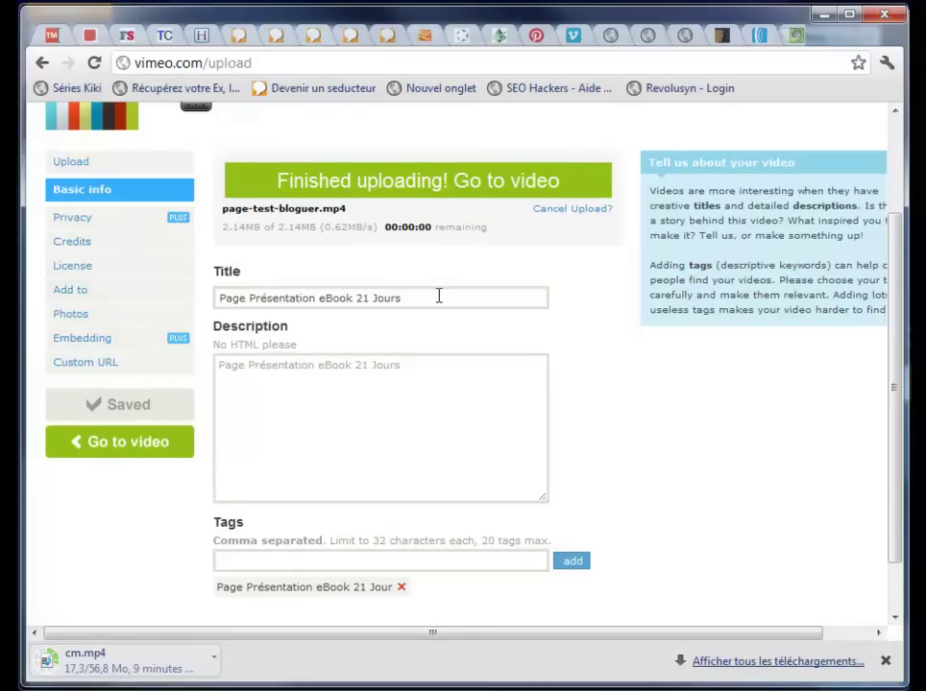
In the video's privacy settings, hide this video from vimeo.com.
left_click(84, 217)
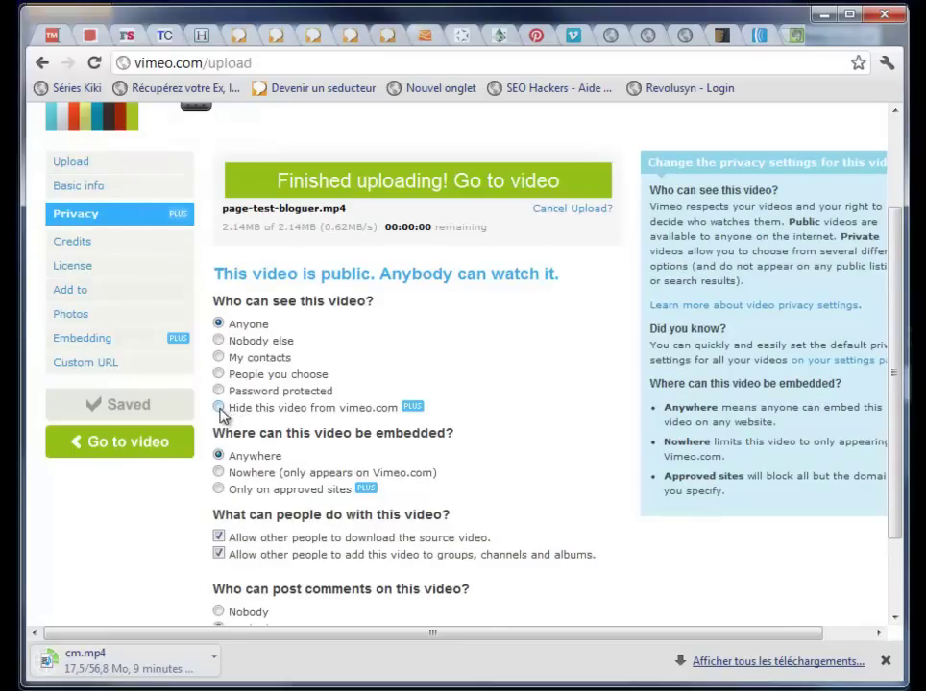
scroll(242, 357, "down", 2)
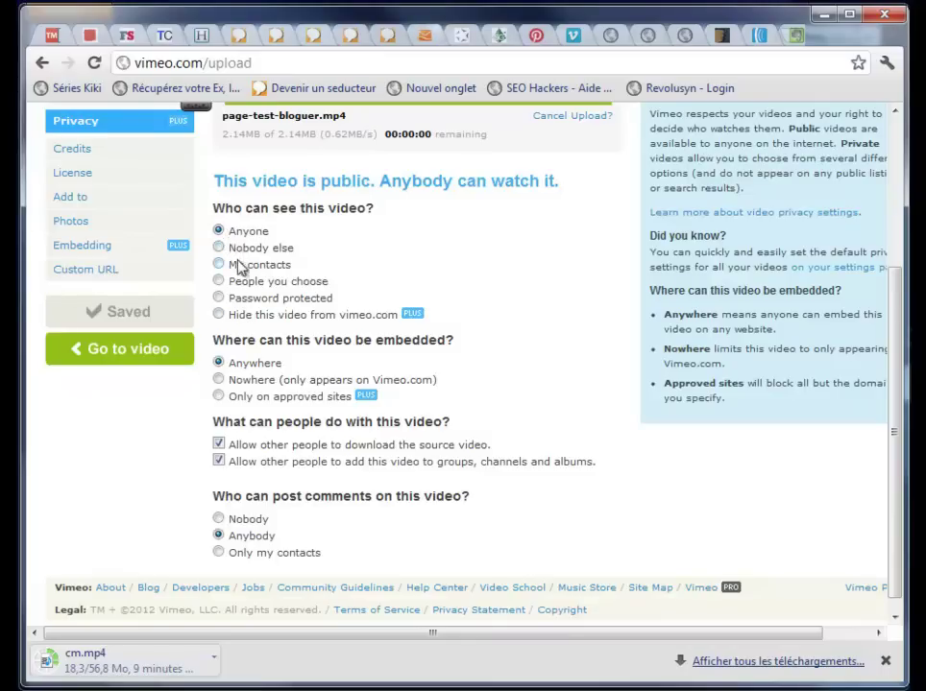
left_click(219, 315)
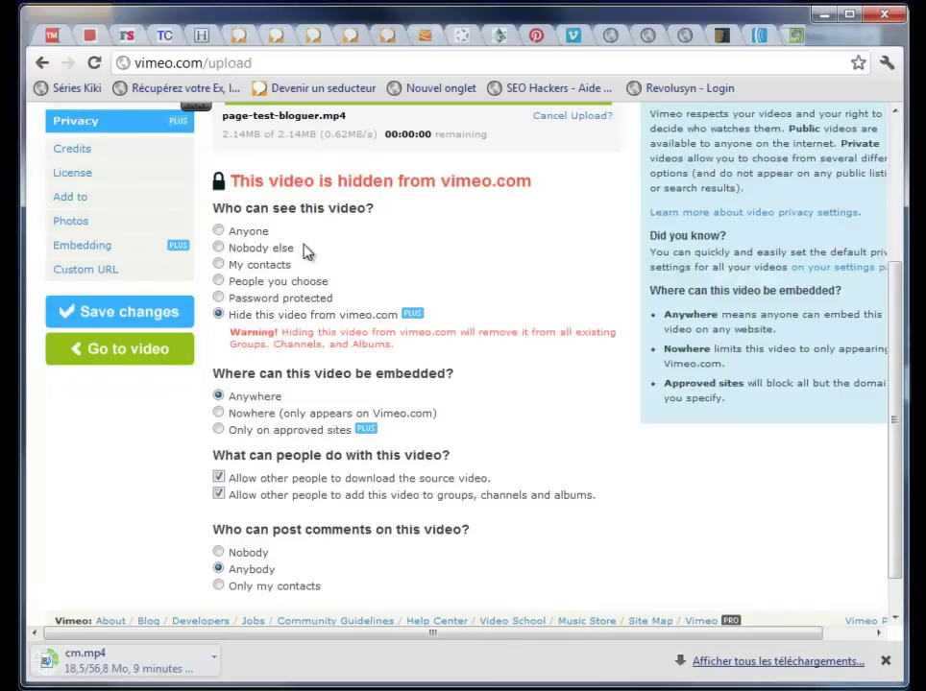
scroll(426, 324, "up", 1)
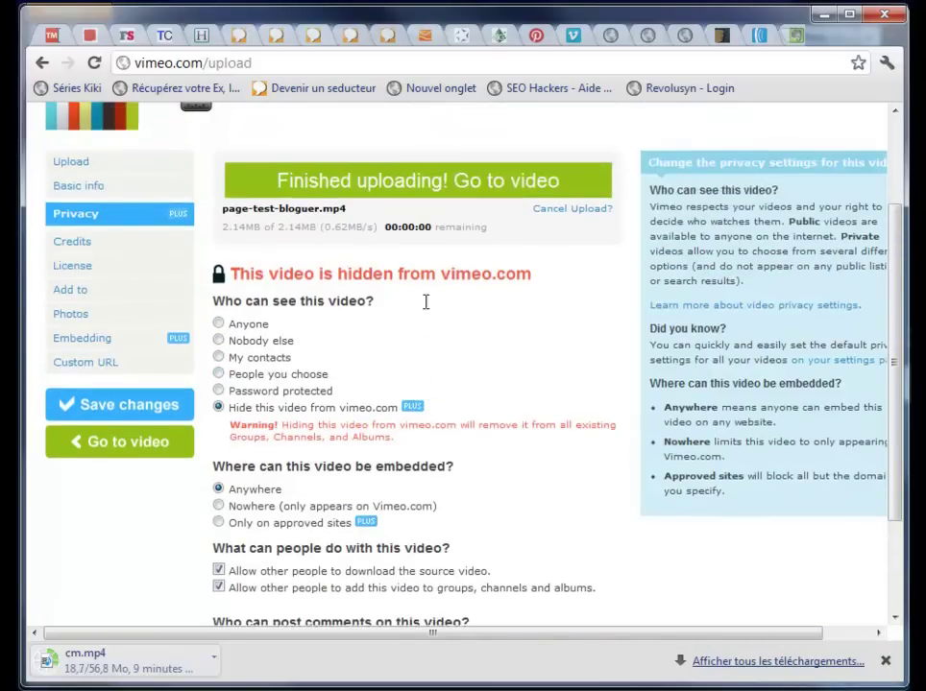
scroll(423, 279, "up", 2)
scroll(432, 265, "down", 1)
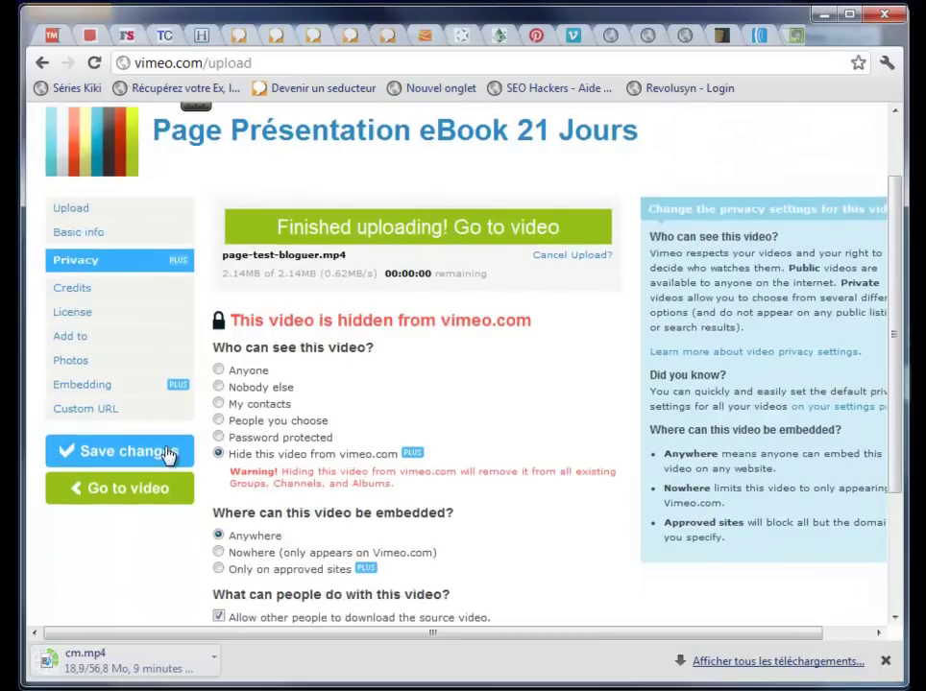
scroll(288, 384, "down", 2)
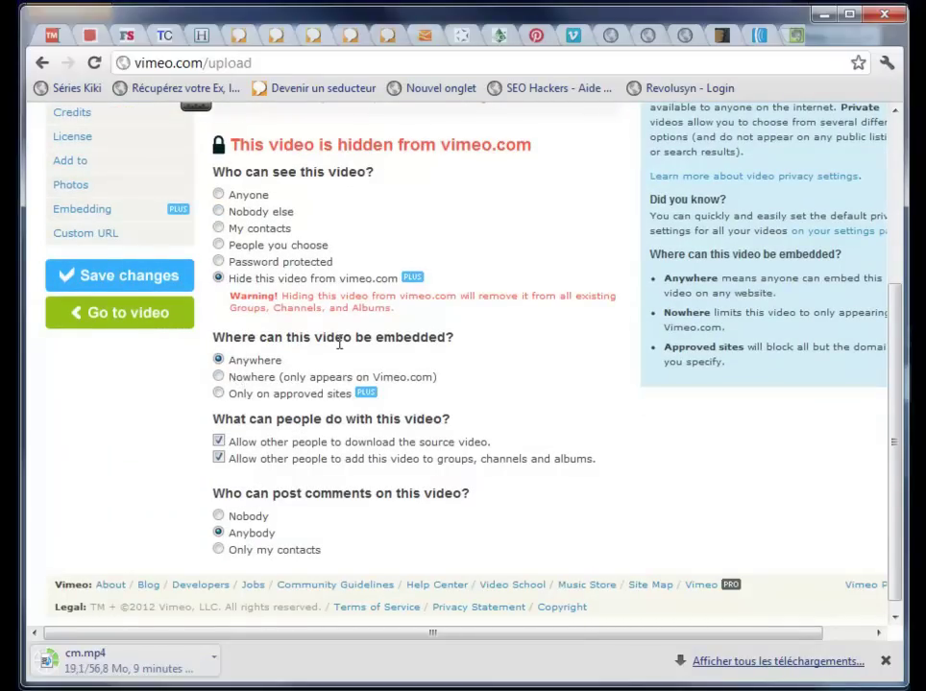
Keep embedding allowed anywhere, stop other people adding the video to groups, channels and albums, and save the privacy settings.
left_click(220, 396)
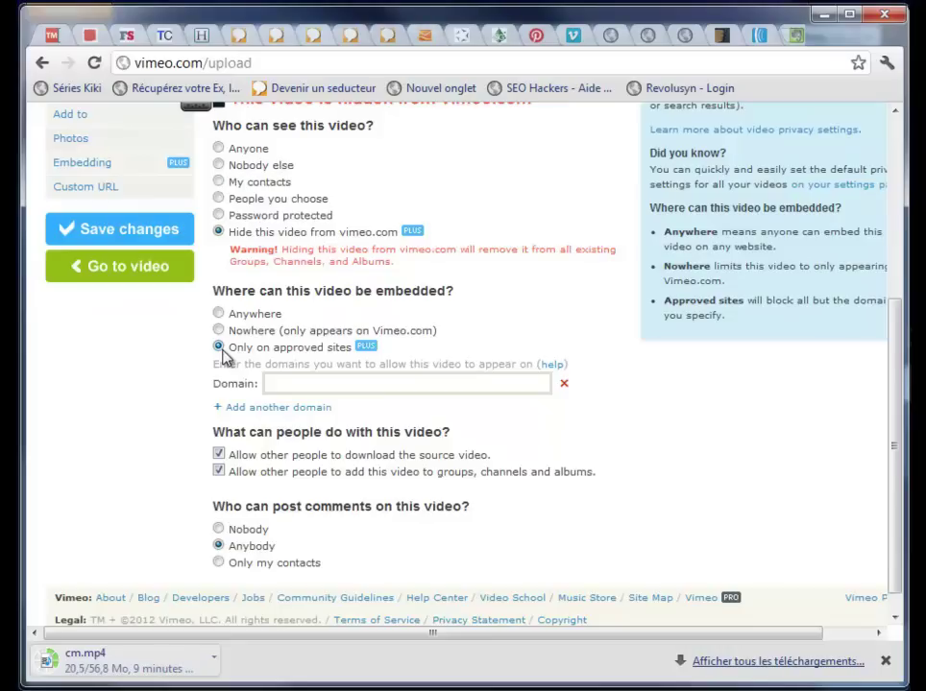
left_click(218, 314)
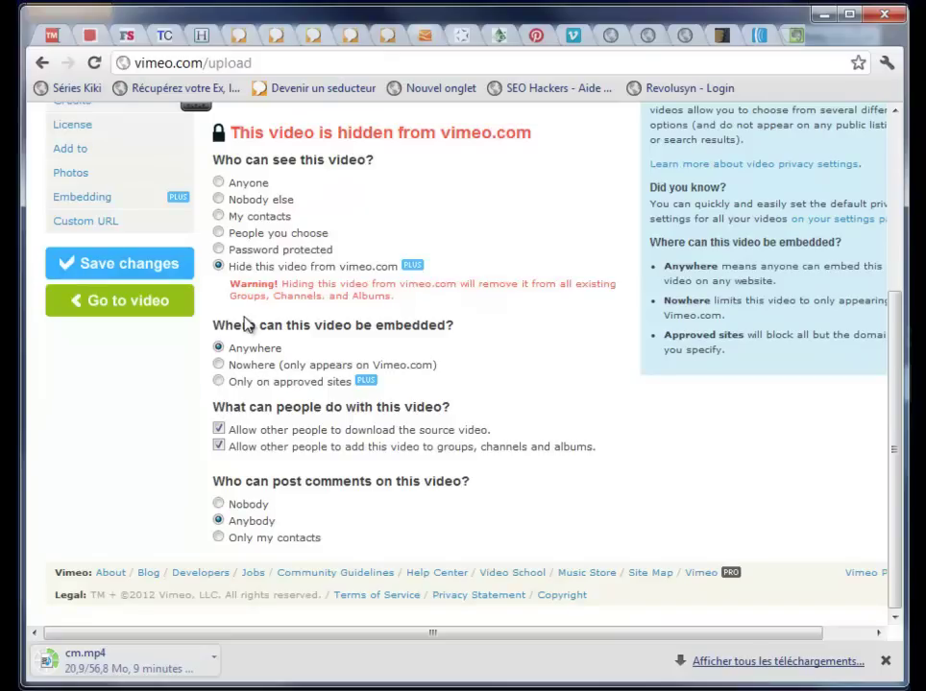
left_click(219, 445)
scroll(329, 401, "up", 3)
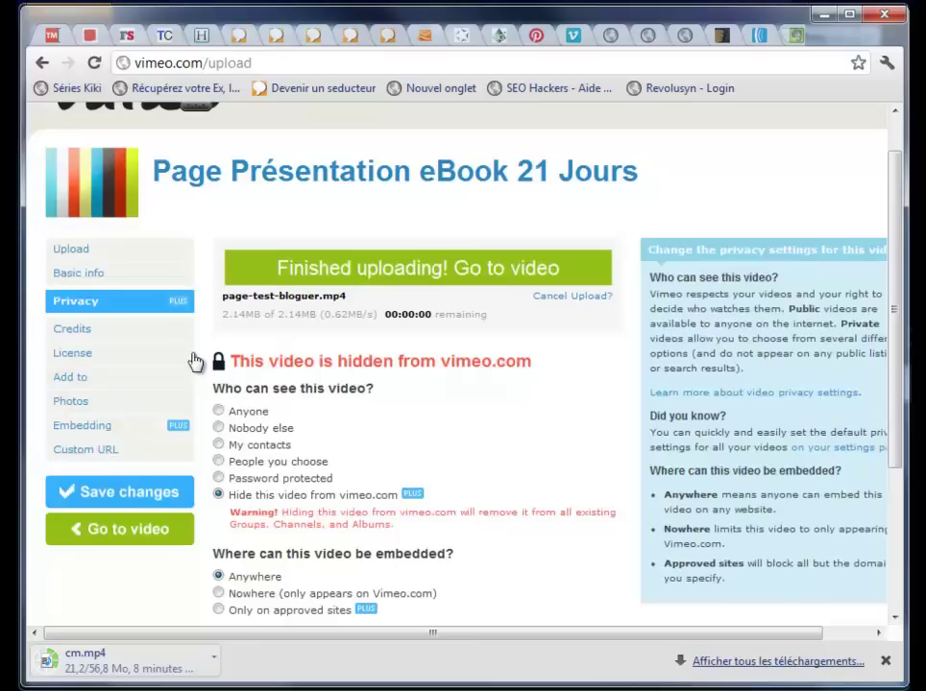
left_click(141, 489)
Turn off the Plus badge, the Like, Watch Later, Share and Embed buttons and the Vimeo logo in the embedding settings, then save.
left_click(76, 432)
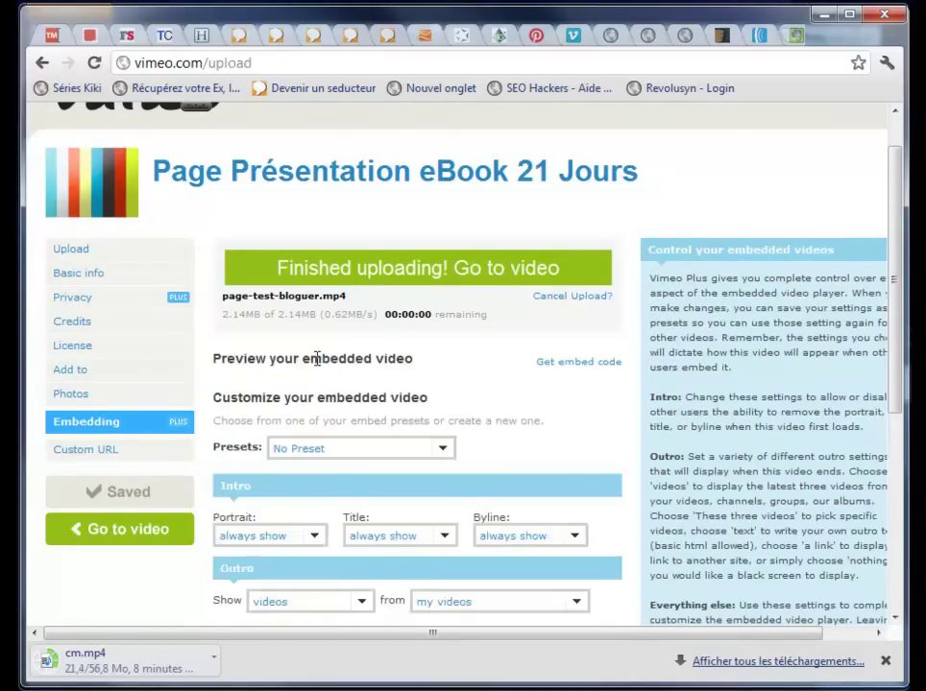
scroll(317, 358, "down", 5)
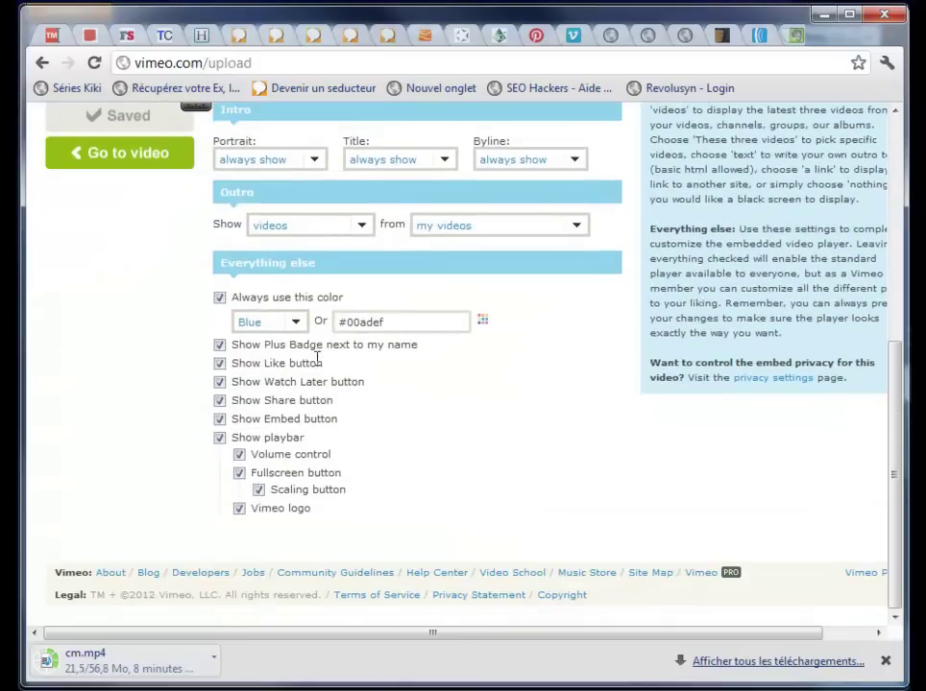
left_click(220, 348)
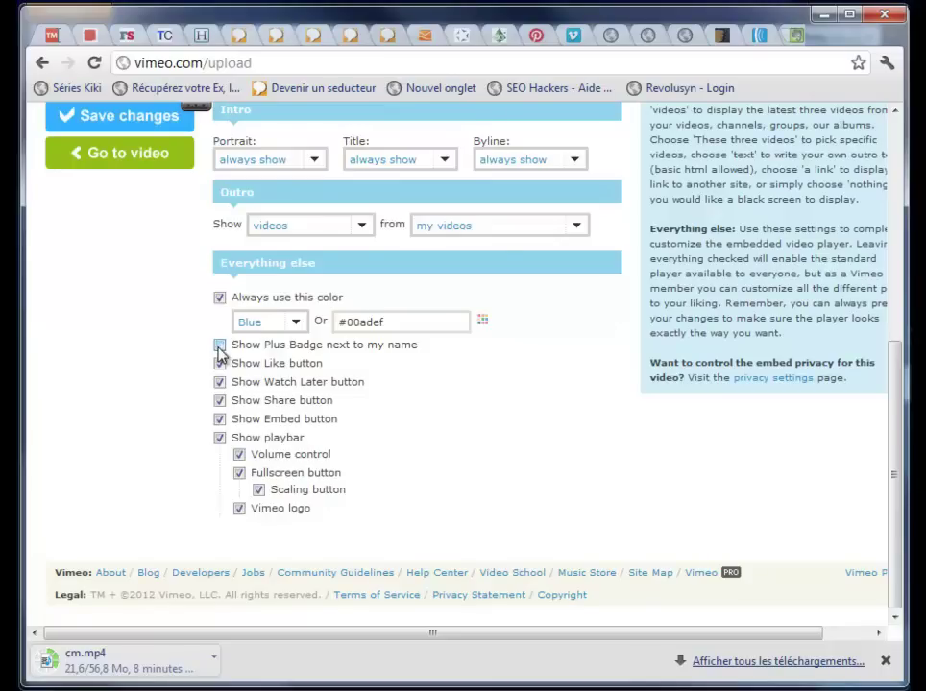
left_click(220, 365)
left_click(220, 383)
left_click(220, 402)
left_click(220, 420)
scroll(194, 298, "up", 1)
left_click(143, 226)
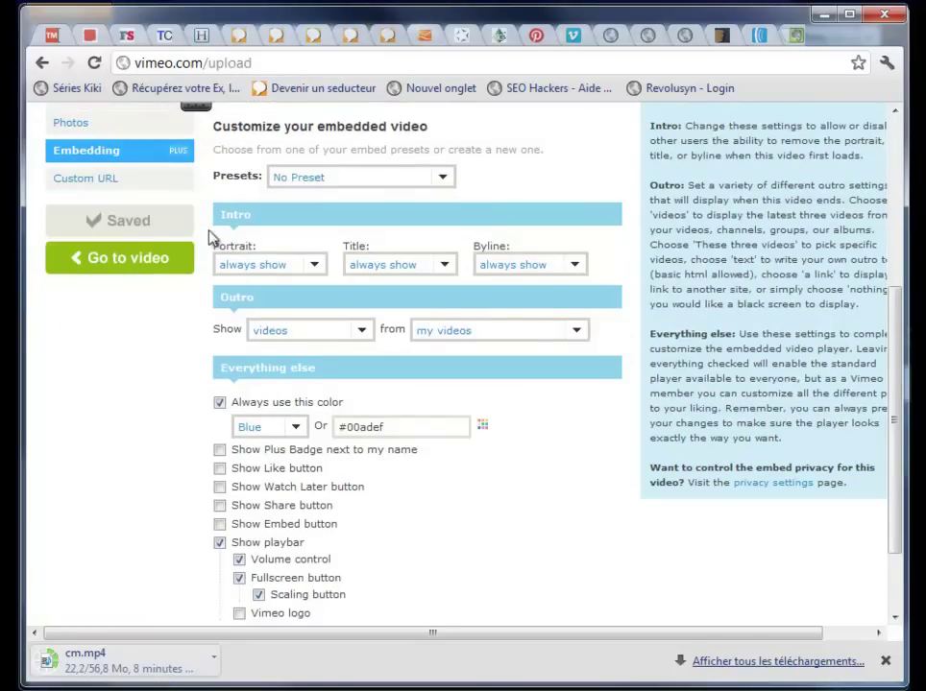
Go to the uploaded video's page and bring up its embed code.
scroll(187, 229, "up", 4)
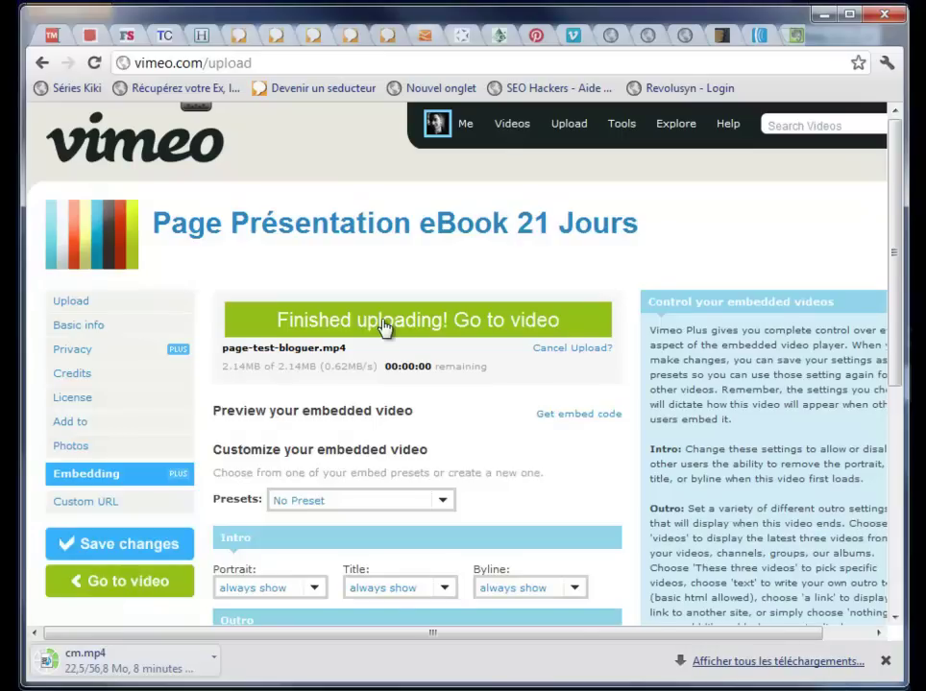
left_click(126, 587)
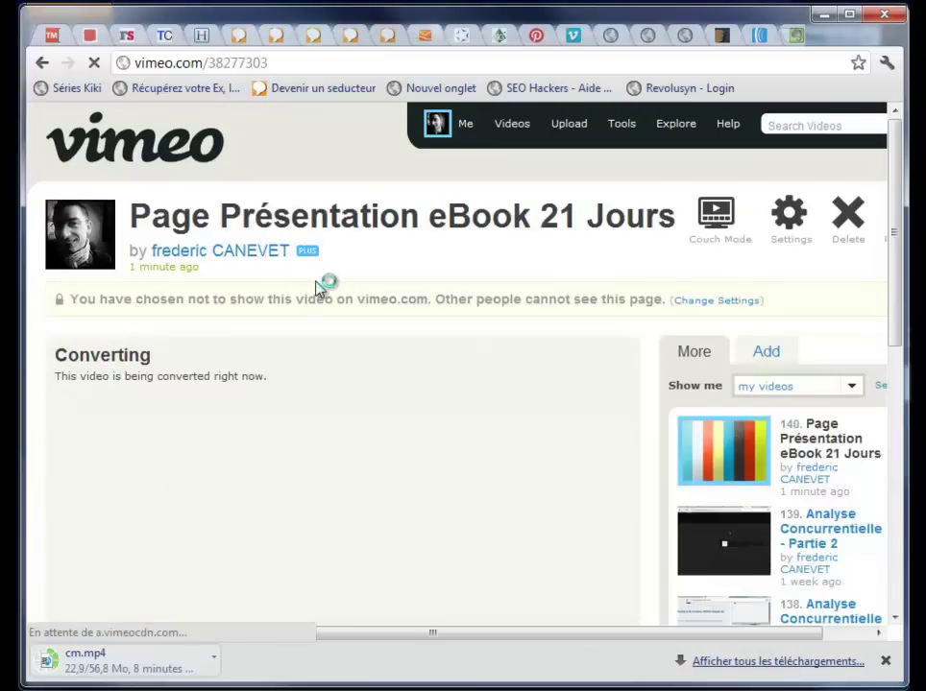
scroll(322, 290, "down", 2)
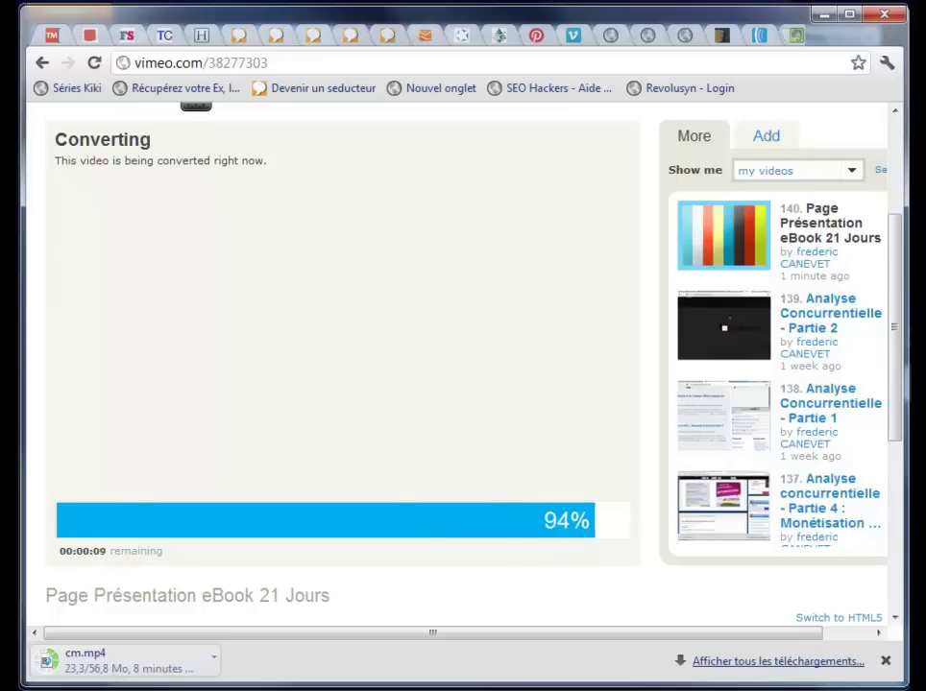
scroll(383, 381, "up", 1)
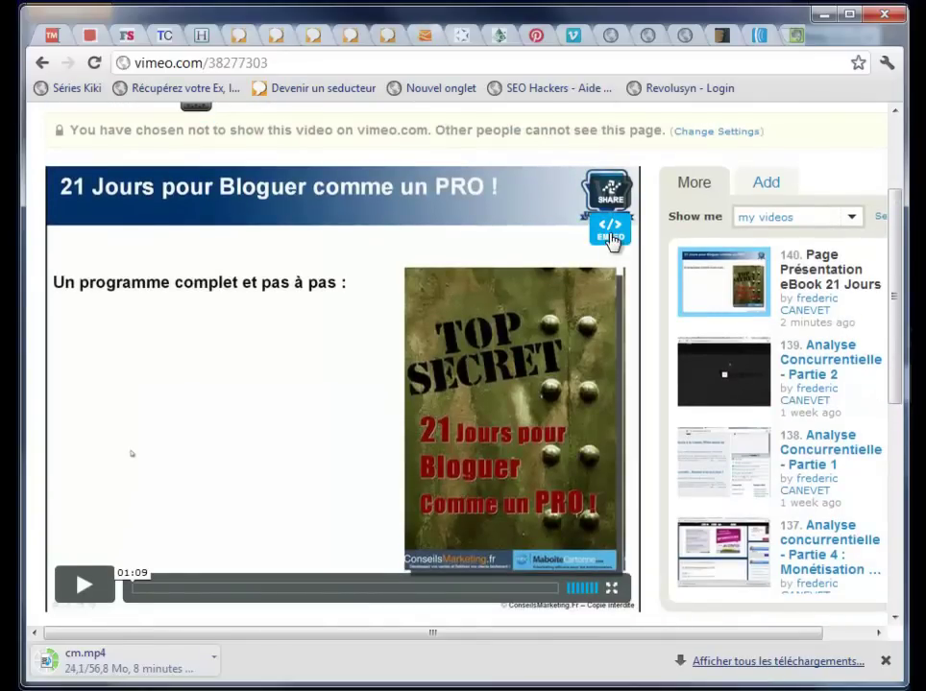
left_click(611, 231)
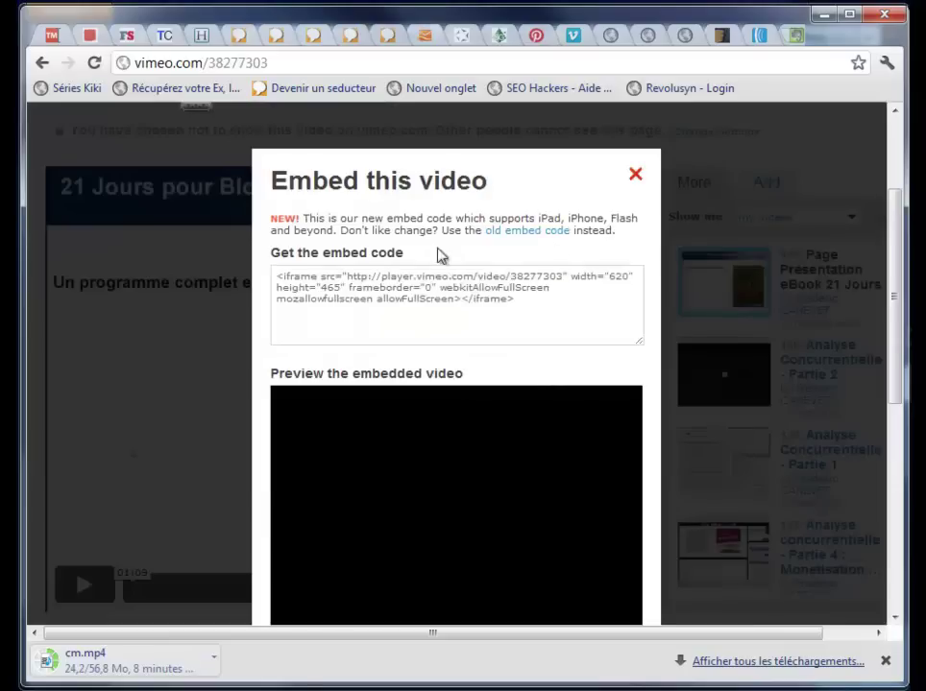
scroll(490, 207, "down", 1)
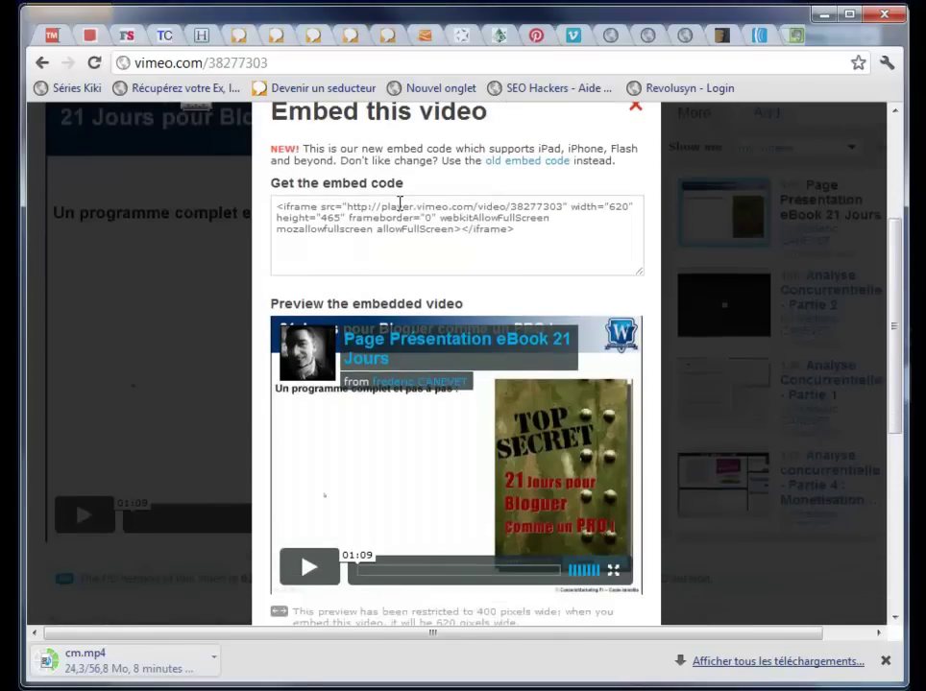
scroll(400, 202, "down", 1)
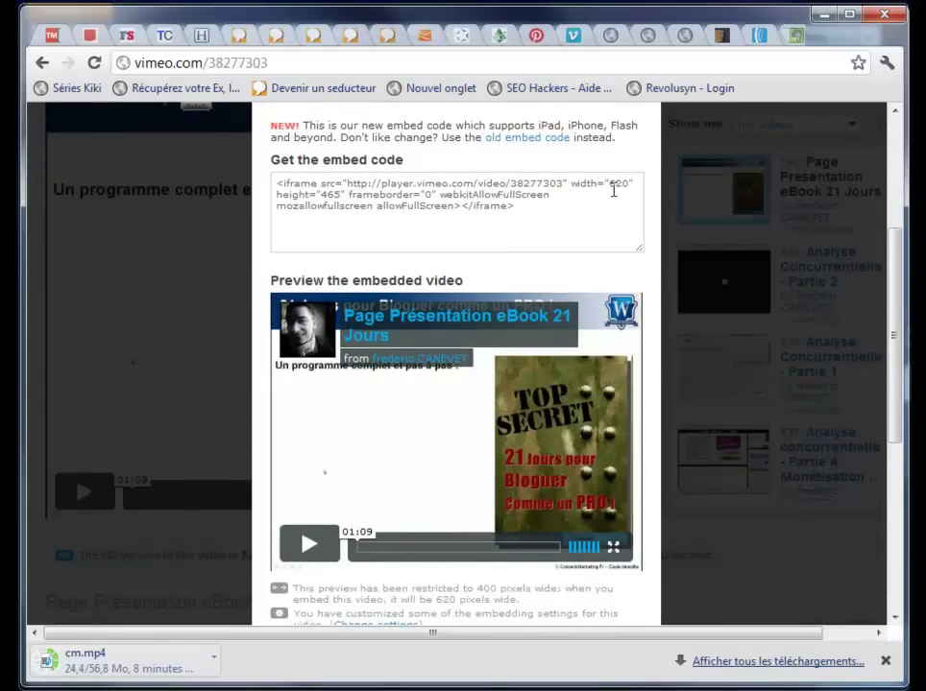
Show the customization options for the embed code and turn on autoplay for the video.
scroll(494, 237, "down", 1)
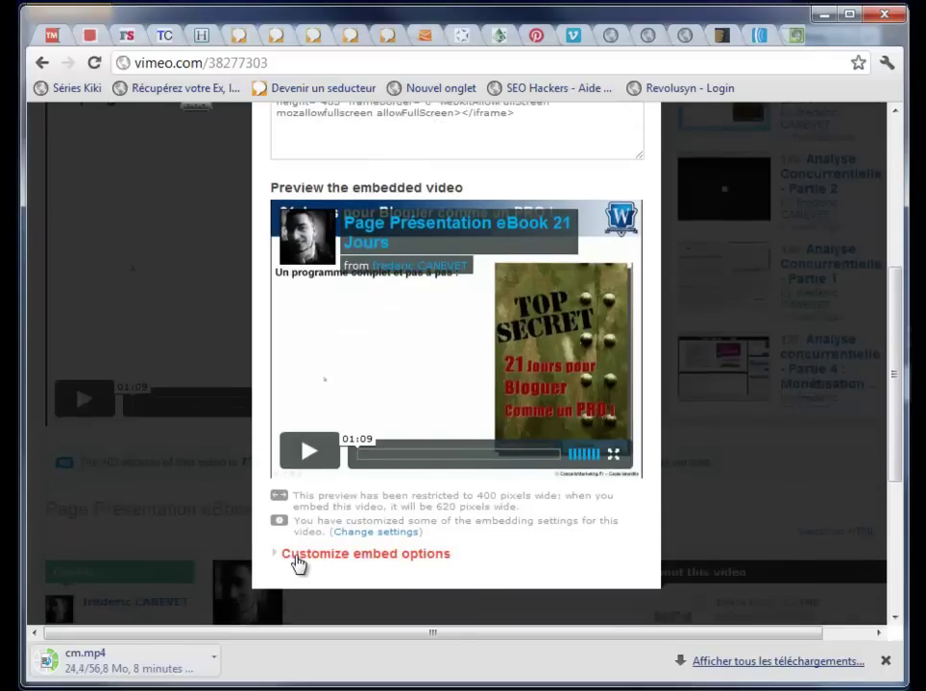
left_click(296, 556)
scroll(345, 506, "down", 3)
scroll(346, 432, "down", 1)
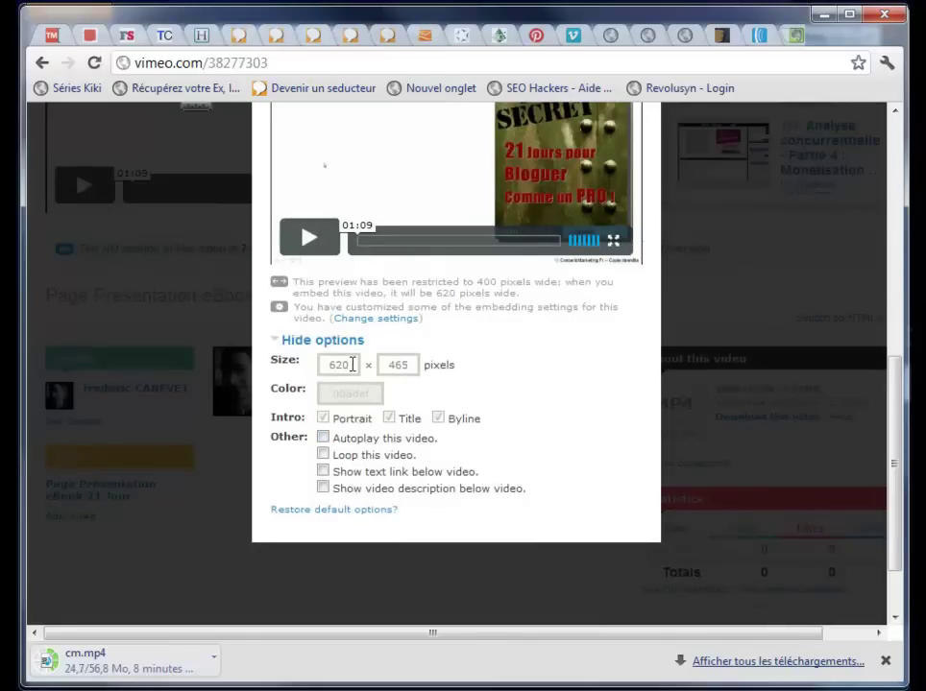
left_click(324, 437)
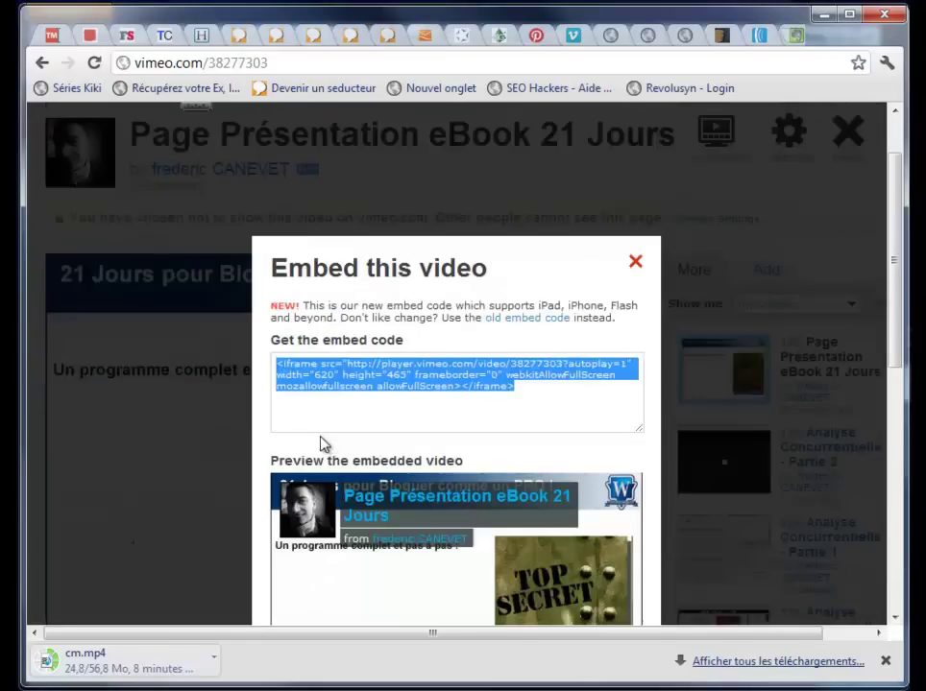
scroll(393, 399, "down", 5)
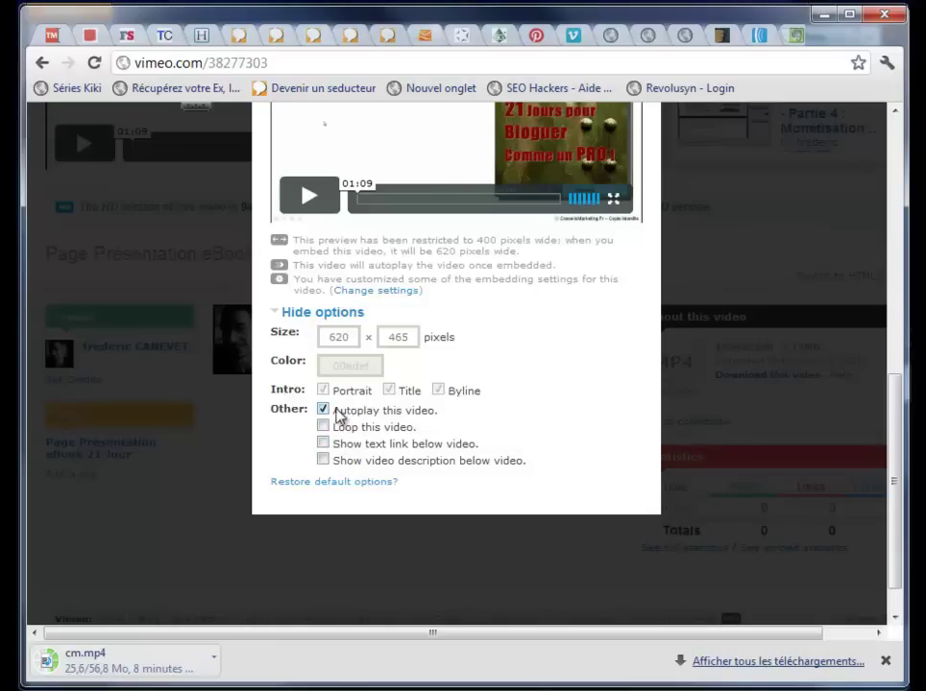
Keep the embedded player's current size and copy the complete autoplay embed code.
left_click_drag(354, 335, 324, 336)
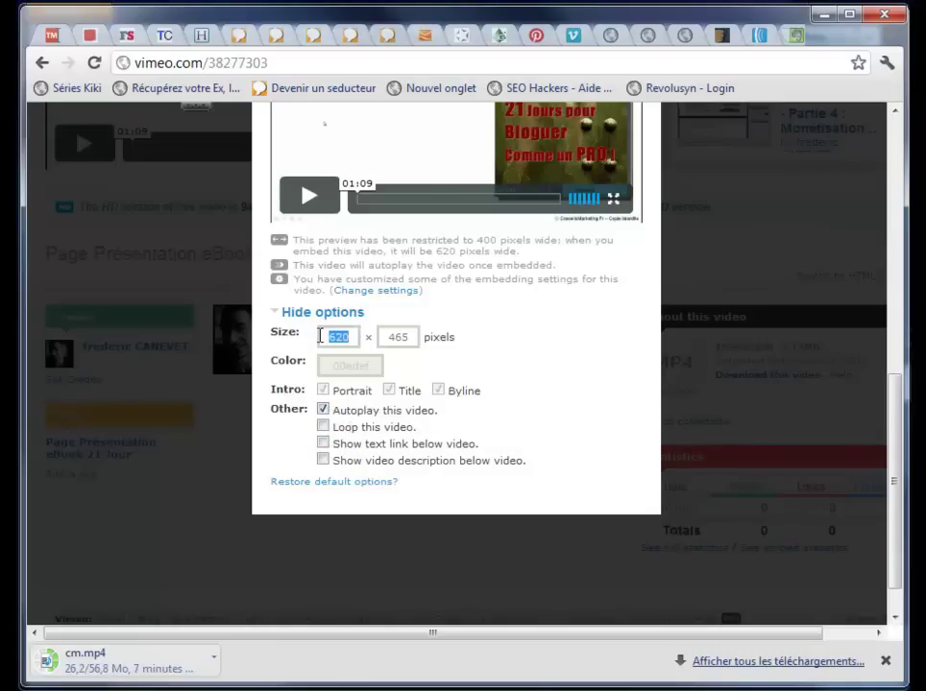
scroll(324, 334, "up", 5)
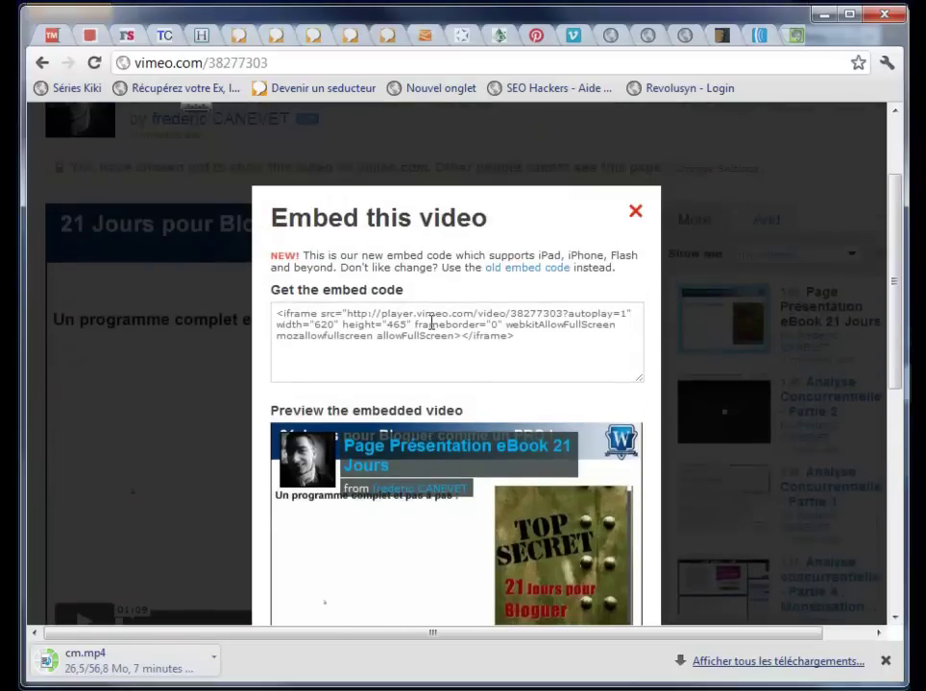
left_click(516, 328)
key("ctrl+c")
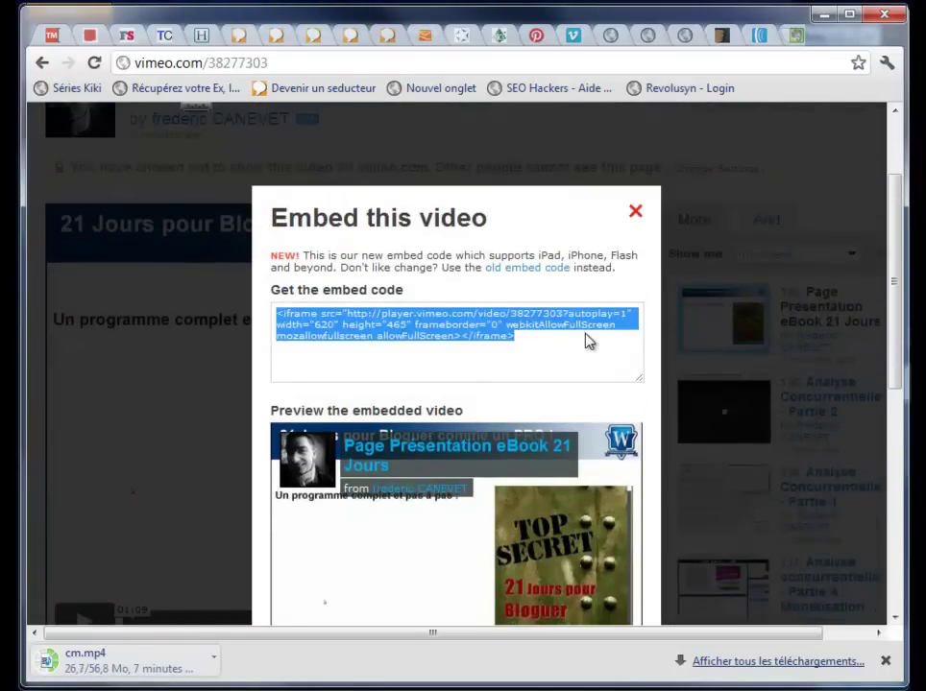
scroll(555, 336, "down", 3)
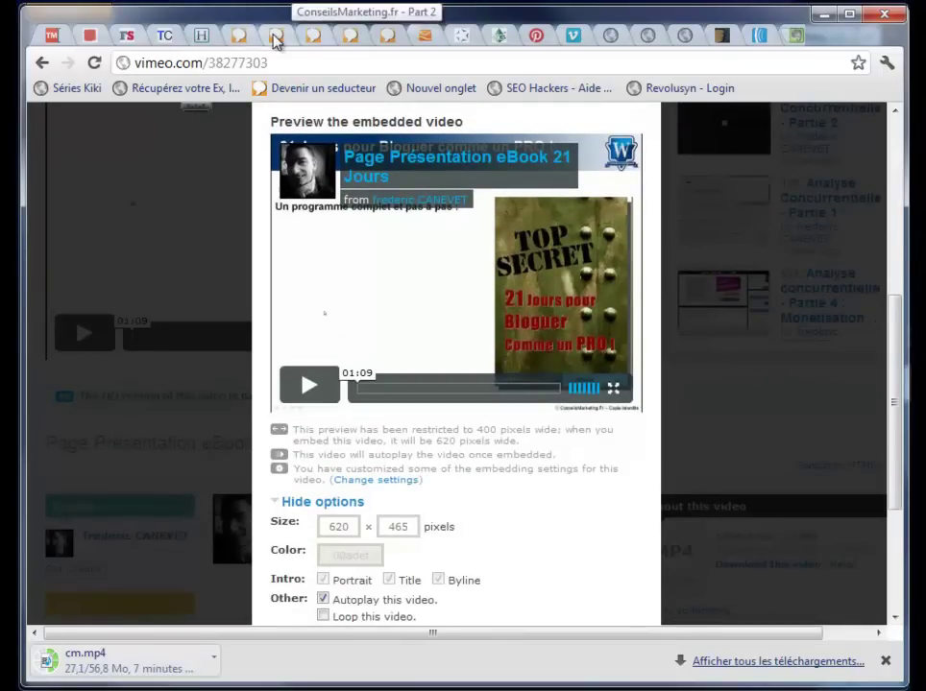
Switch to the new WordPress post in Firefox and delete the intro paragraphs from "Chaque jour vous pourrez lire" down to "Voici le sommaire de l'eBook".
key("alt+Tab")
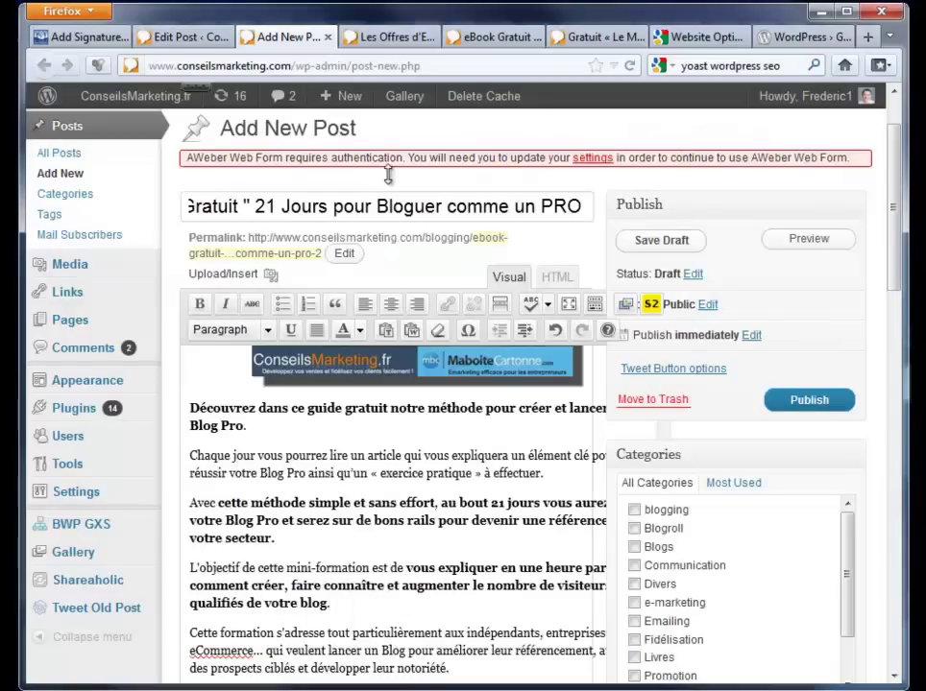
left_click_drag(192, 455, 415, 592)
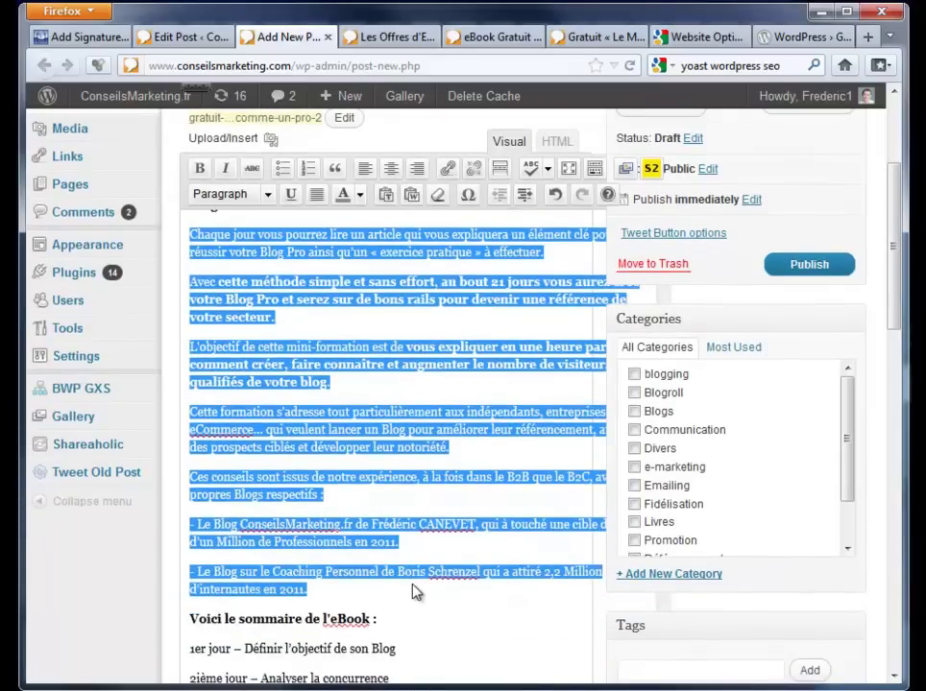
key("Delete")
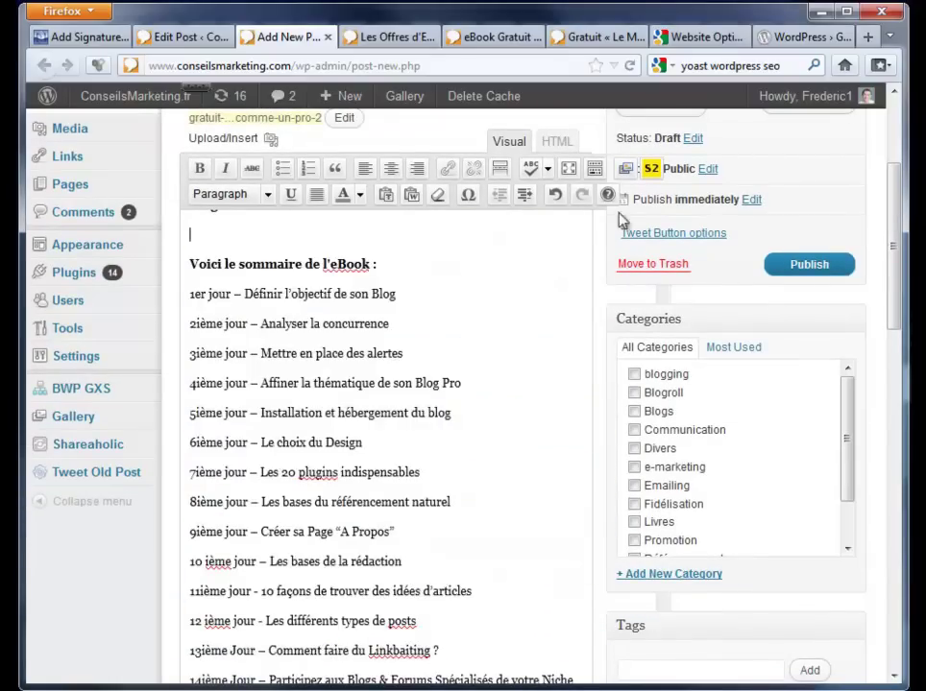
Show the post's HTML source and paste the Vimeo iframe on its own line above the "Voici le sommaire de l'eBook" heading.
left_click(562, 143)
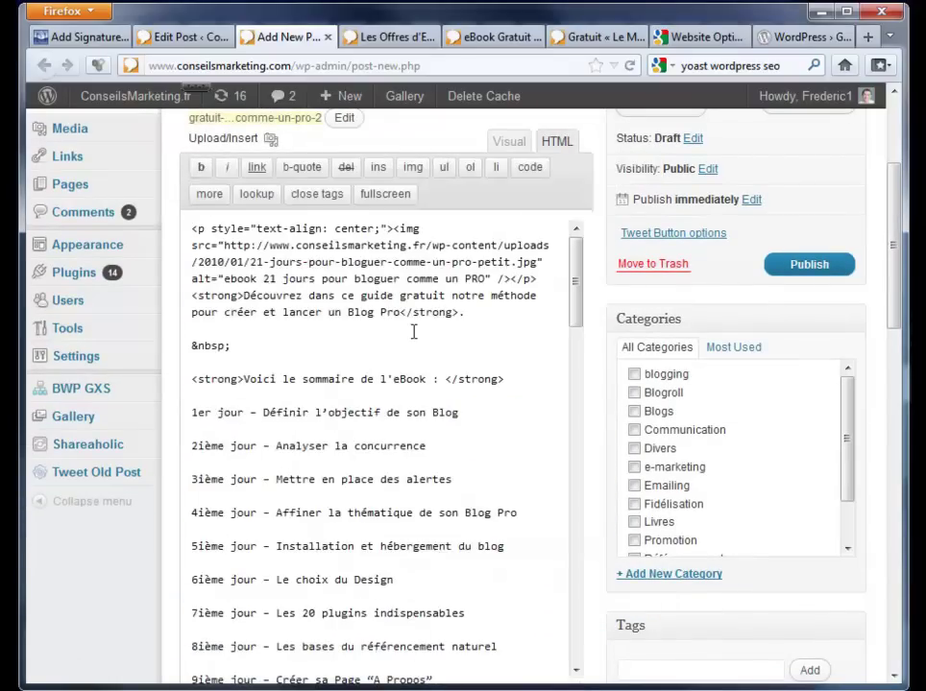
left_click(293, 345)
key("Return")
key("Return")
key("ctrl+v")
key("Return")
key("Return")
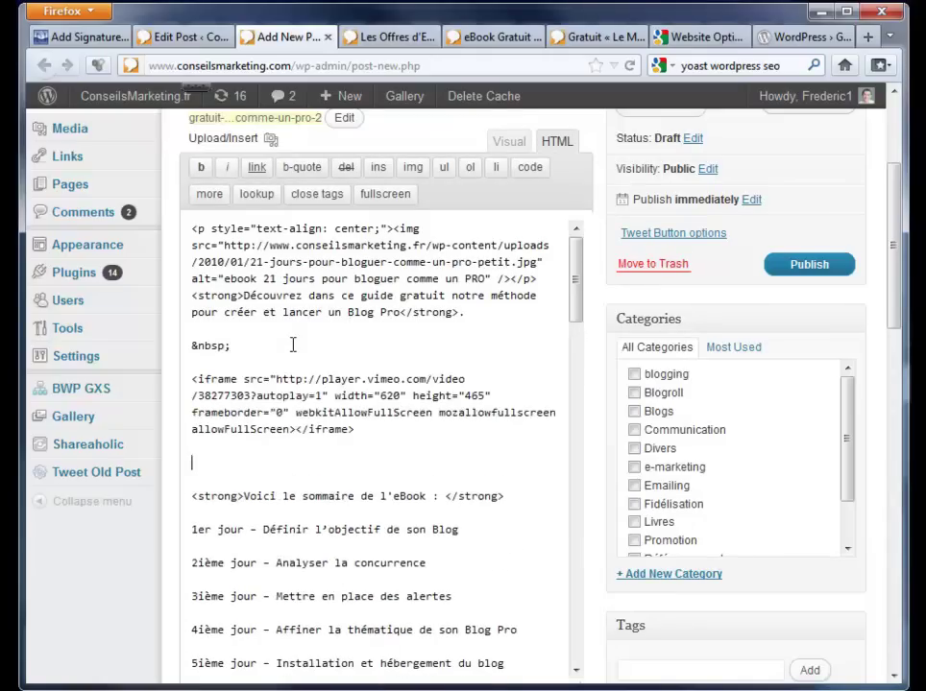
Copy the AWeber form script from the original post's HTML into the new post, under the "Pour télécharger l'ebook" line.
scroll(293, 345, "down", 10)
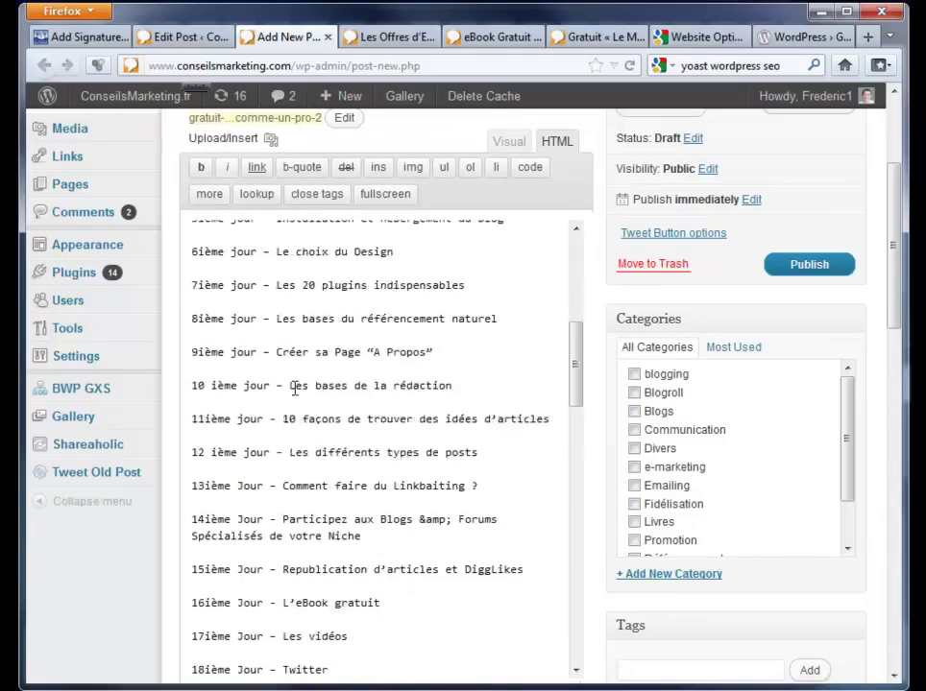
scroll(295, 391, "down", 6)
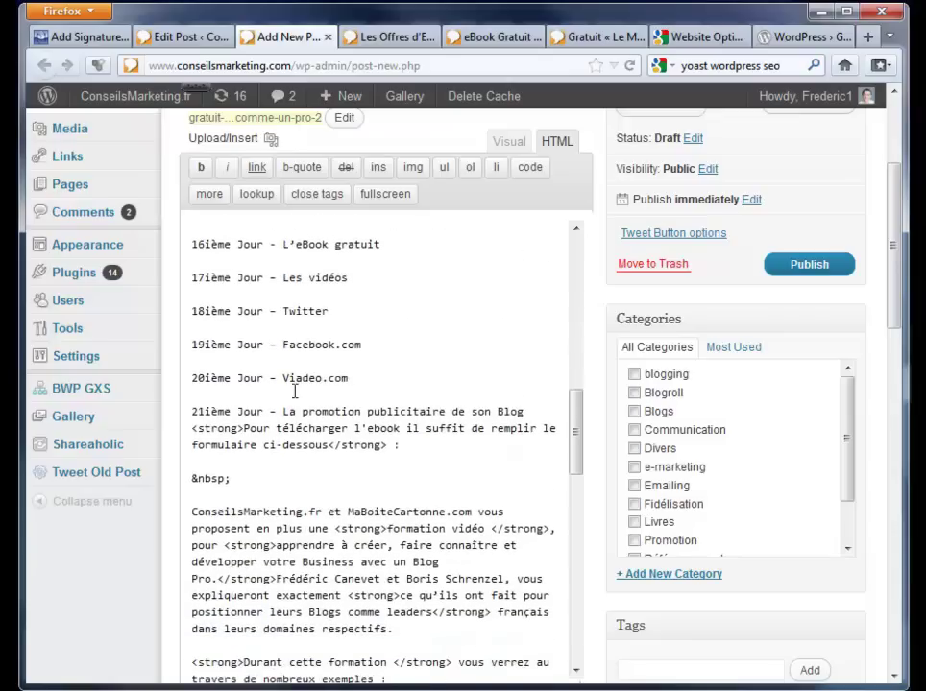
scroll(294, 391, "down", 2)
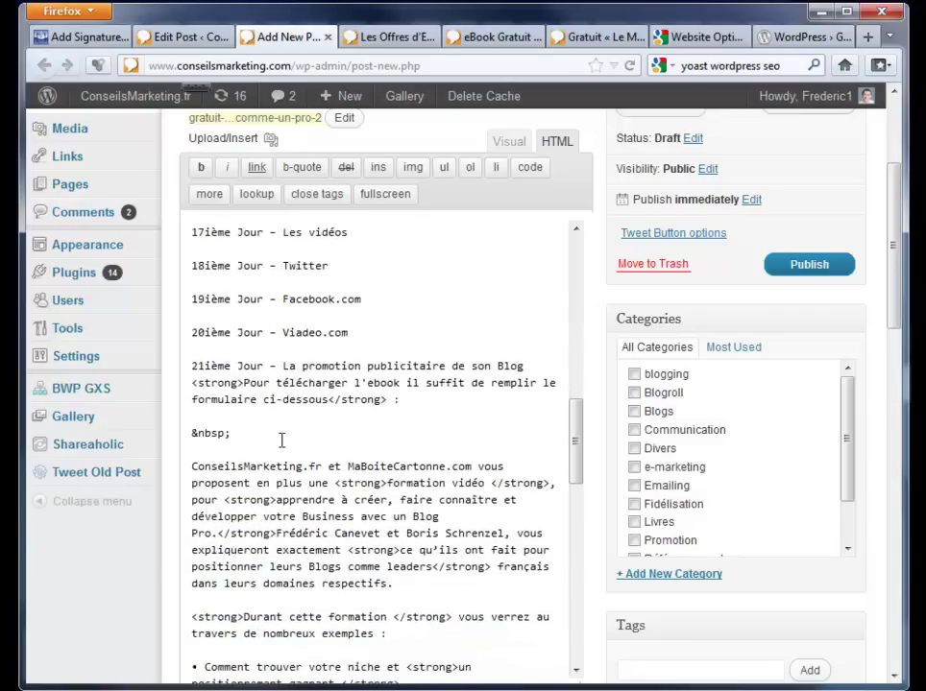
scroll(281, 441, "down", 2)
left_click(189, 38)
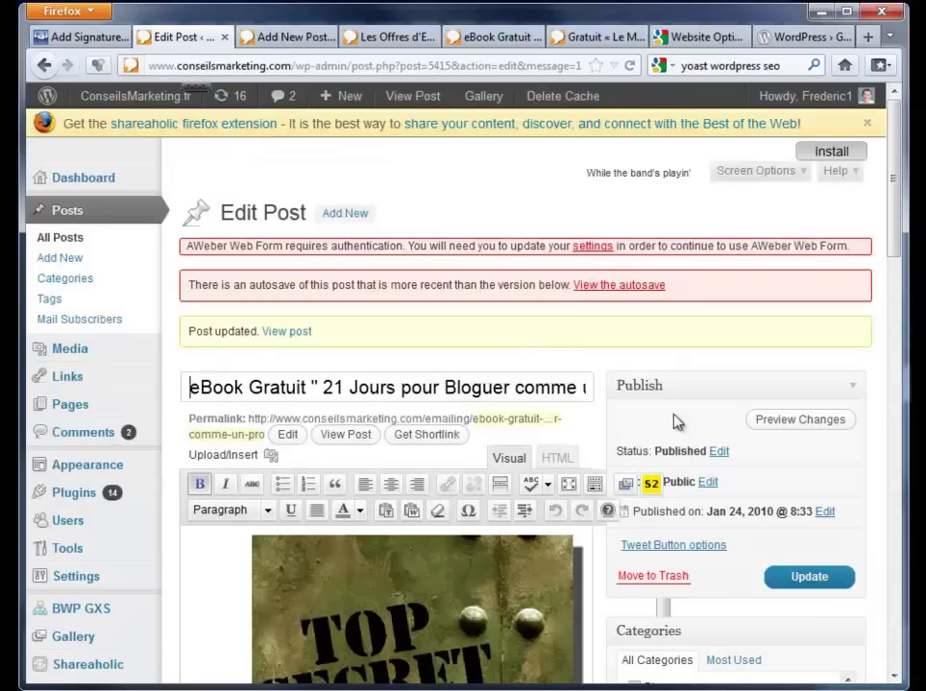
left_click(558, 459)
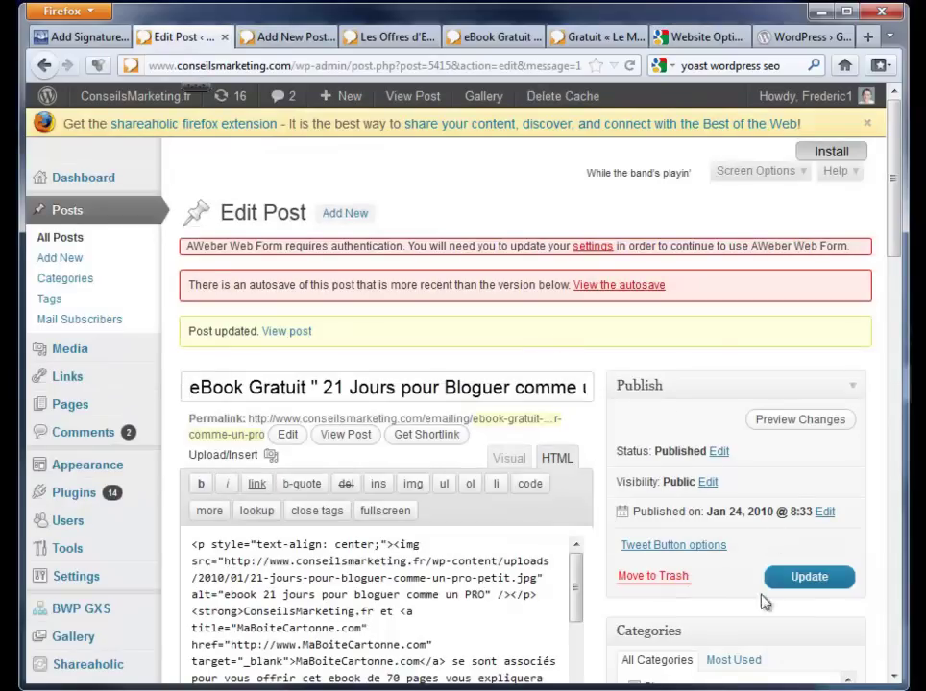
key("ctrl+Tab")
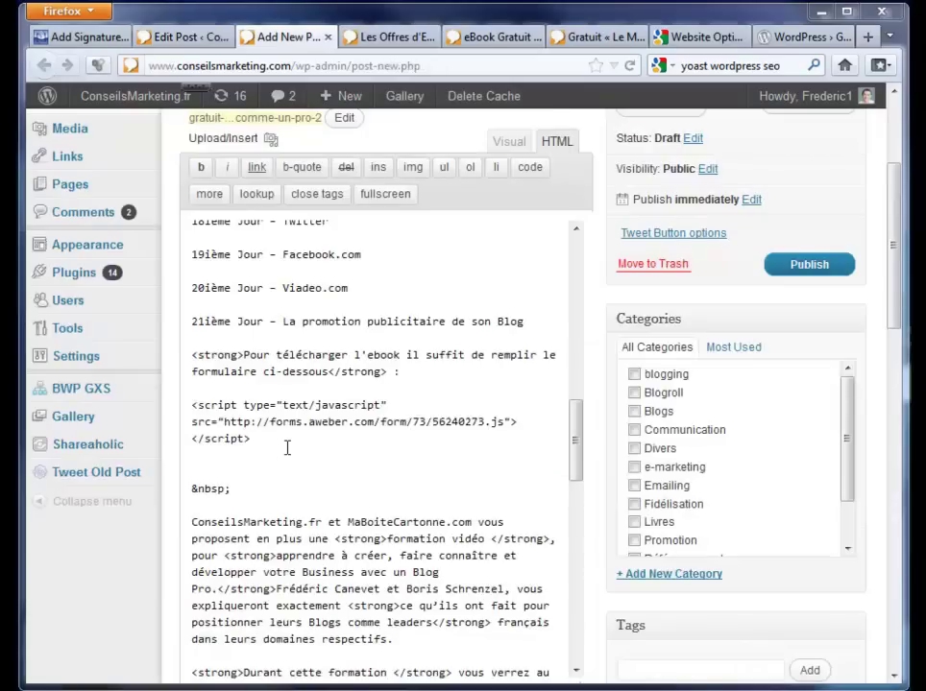
Move the "Pour télécharger l'ebook" line and its form script directly below the video iframe, with a <br> before and after them.
left_click_drag(245, 444, 179, 352)
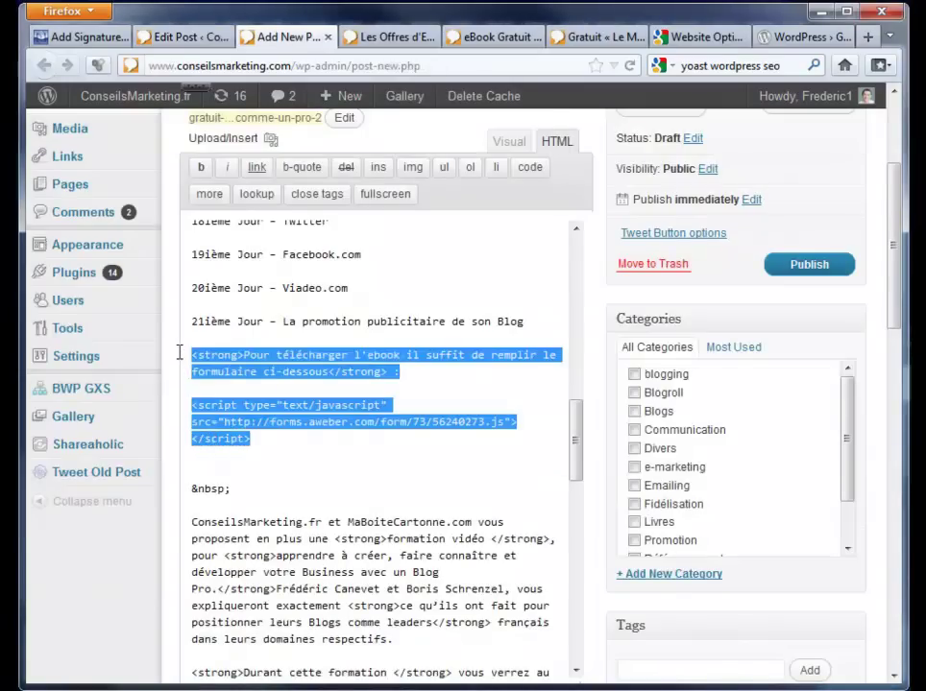
key("ctrl+x")
scroll(246, 326, "up", 10)
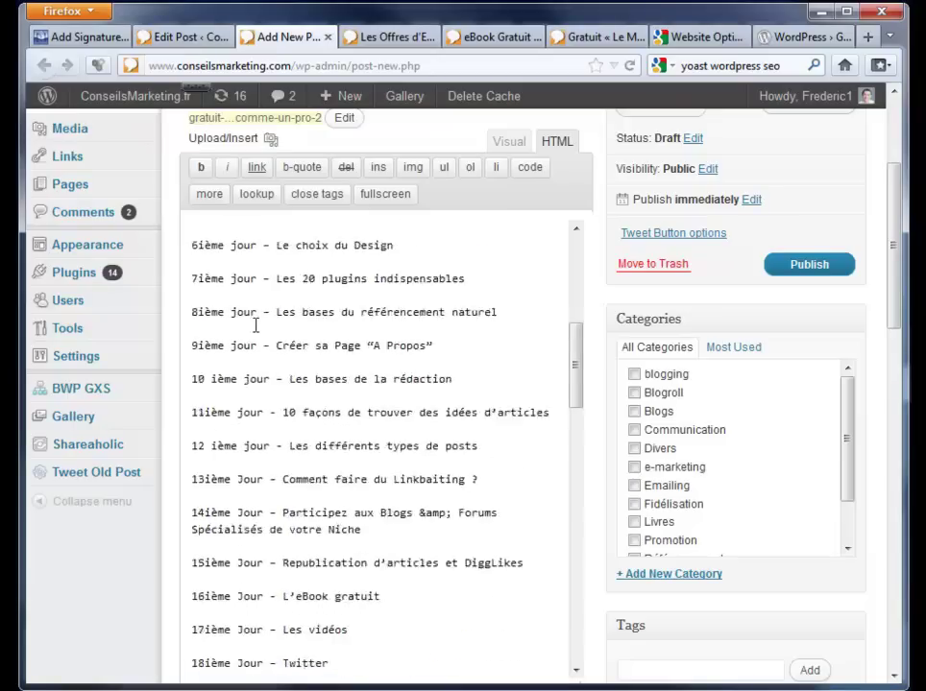
scroll(255, 326, "up", 5)
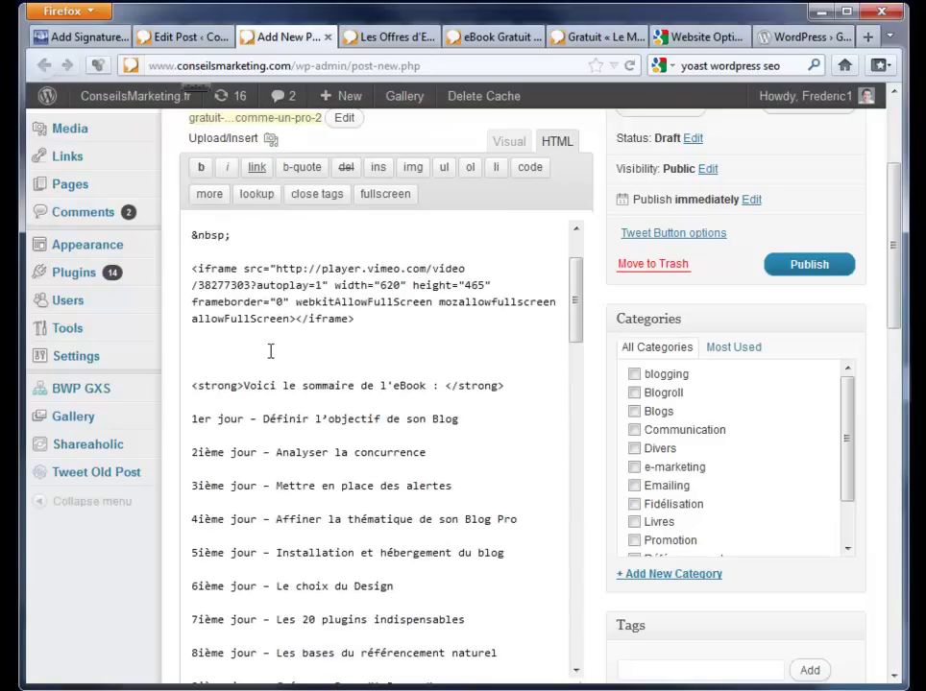
key("ctrl+v")
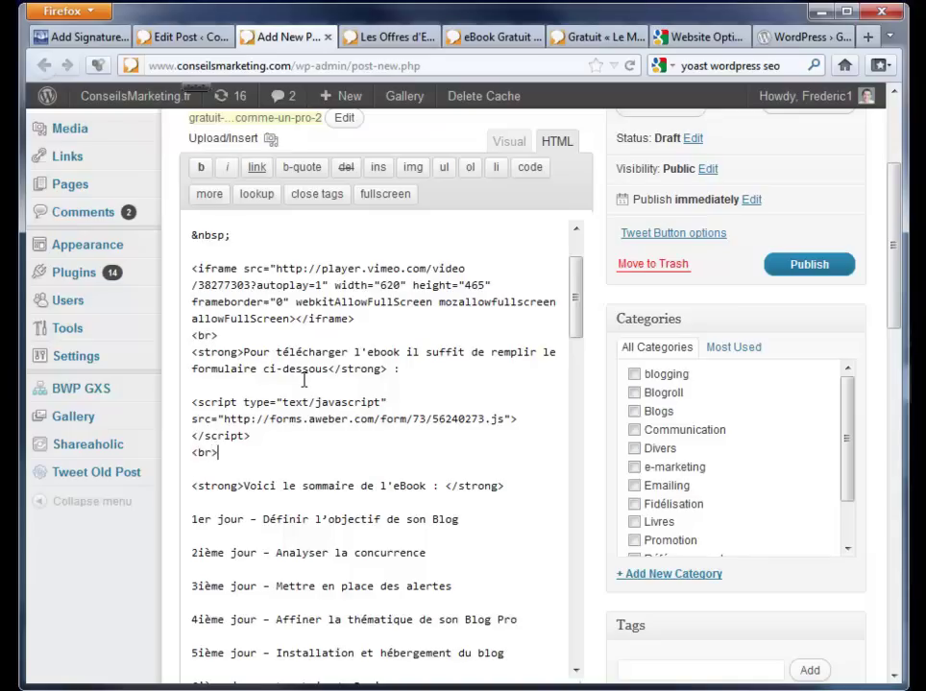
Delete all the video training text that follows the "21ième Jour" line, through to the end of the post.
scroll(304, 382, "down", 7)
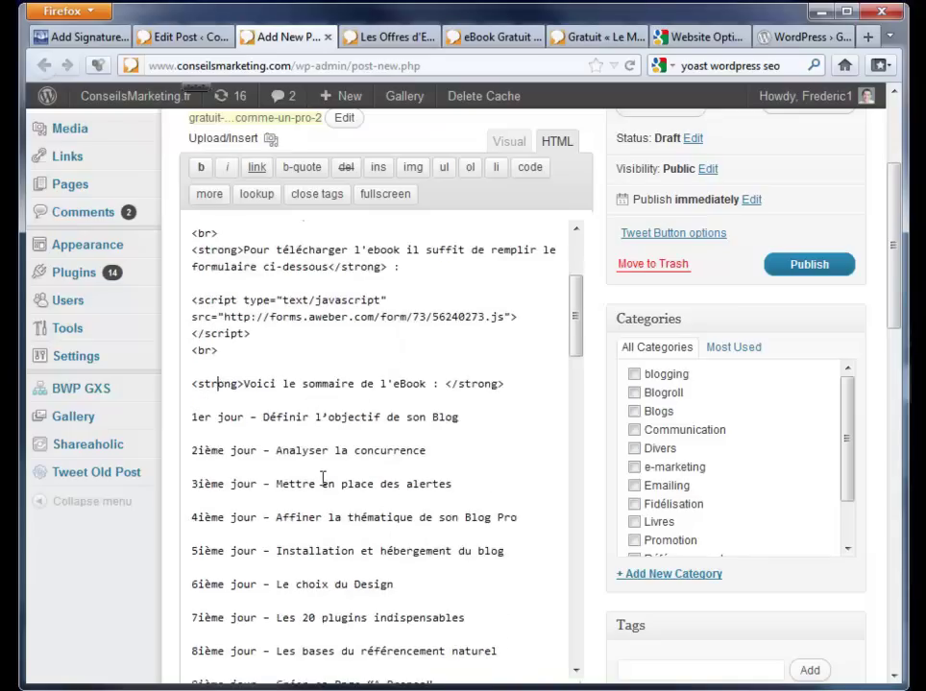
scroll(322, 480, "down", 10)
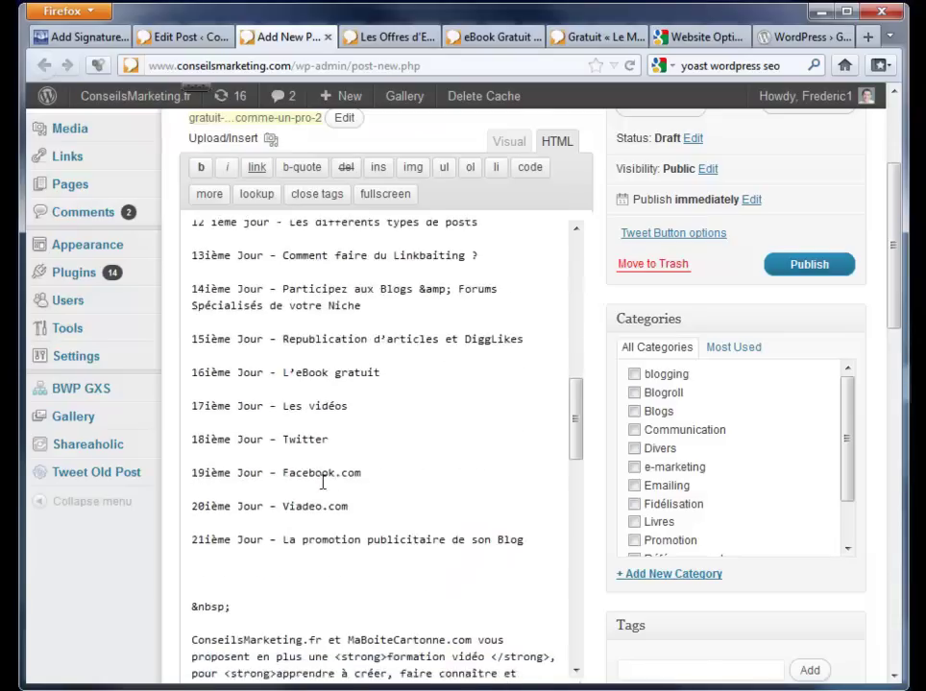
scroll(323, 483, "down", 3)
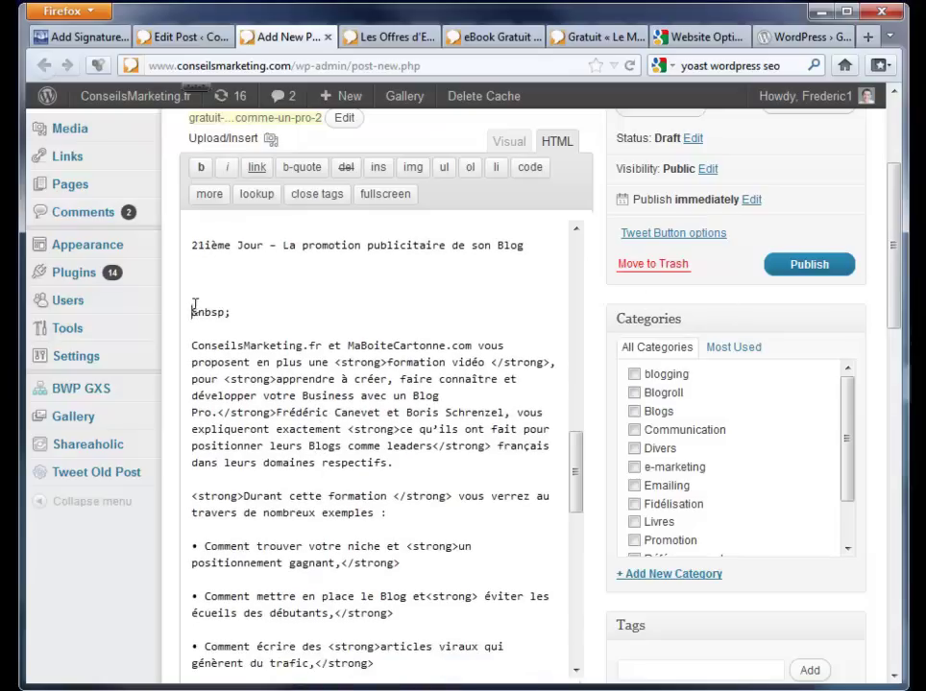
left_click_drag(192, 306, 441, 463)
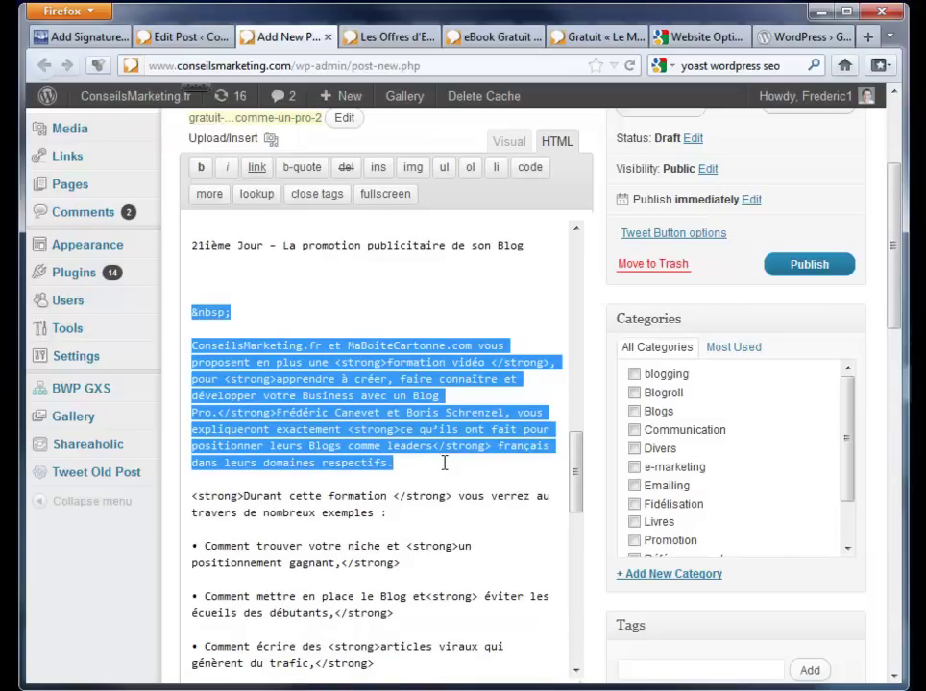
key("BackSpace")
left_click_drag(232, 325, 561, 463)
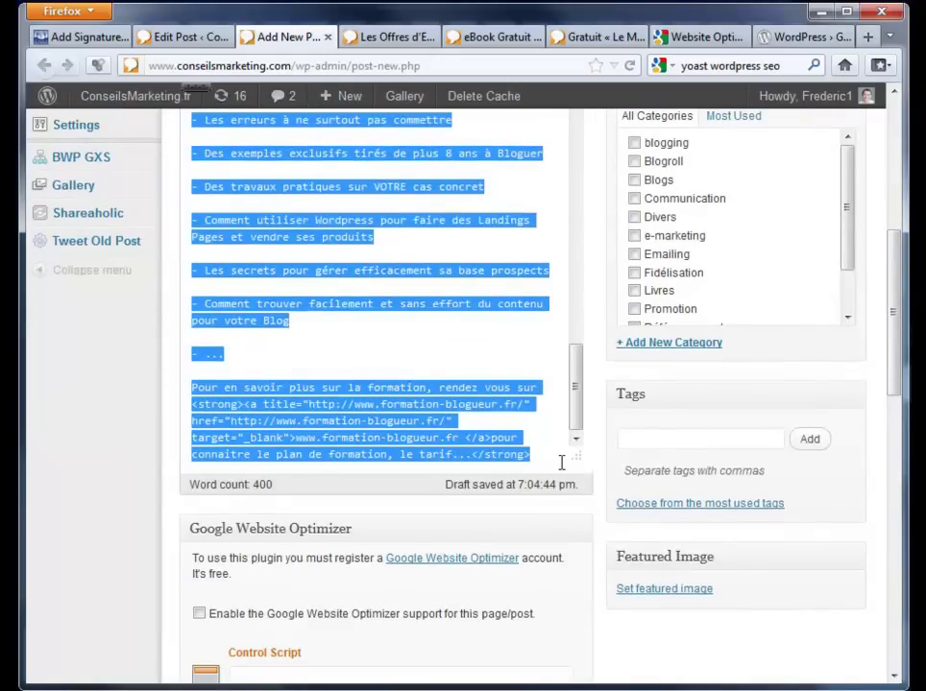
key("Delete")
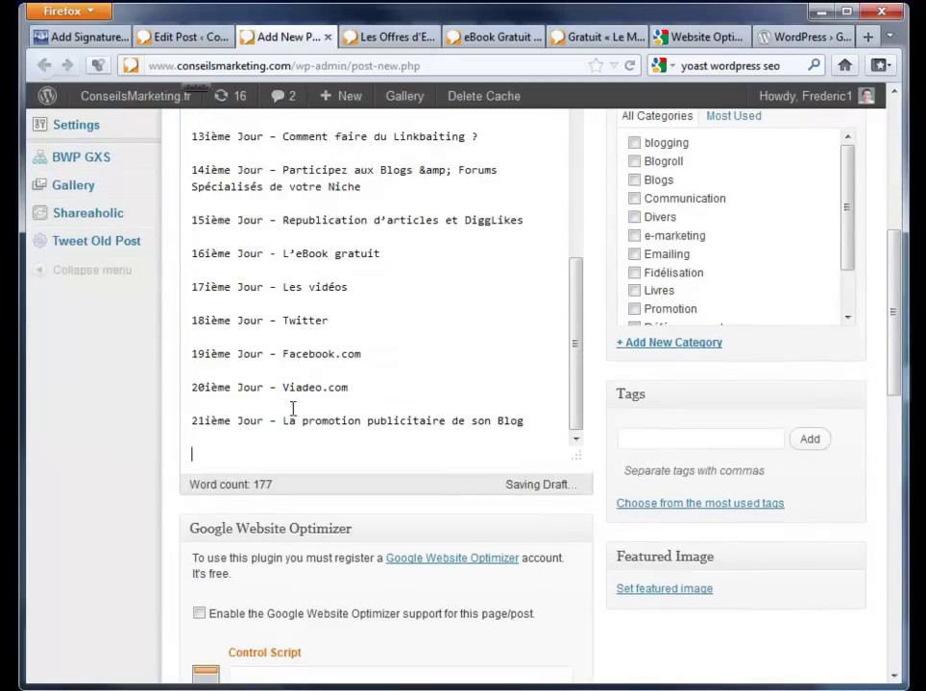
Assign the post to the Blogs category, backdate its publication to March 10, 2010, and publish it.
scroll(817, 308, "up", 2)
scroll(817, 308, "up", 2)
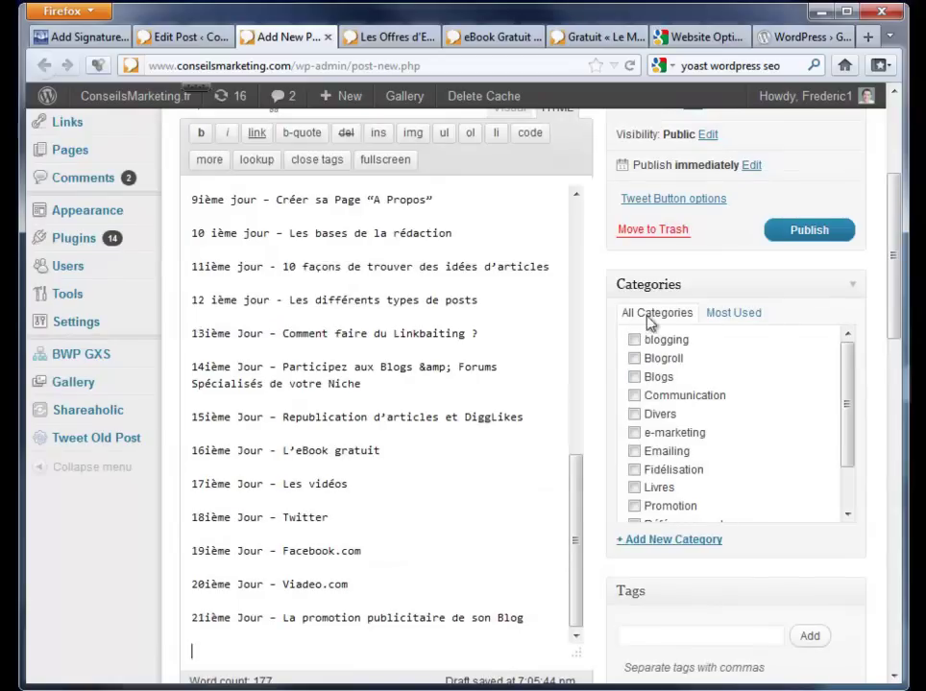
left_click(634, 376)
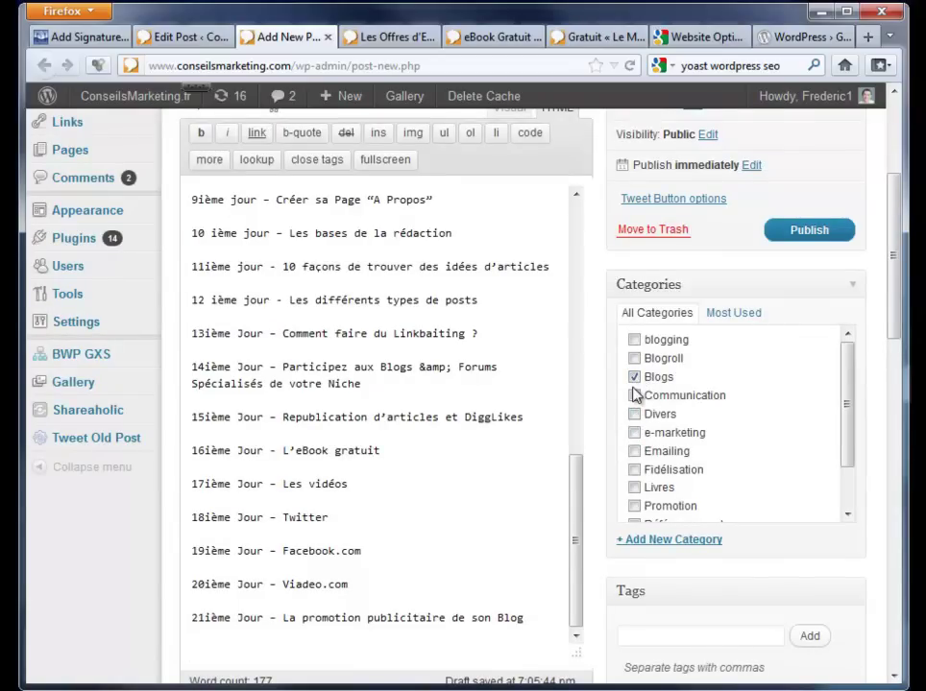
left_click(754, 167)
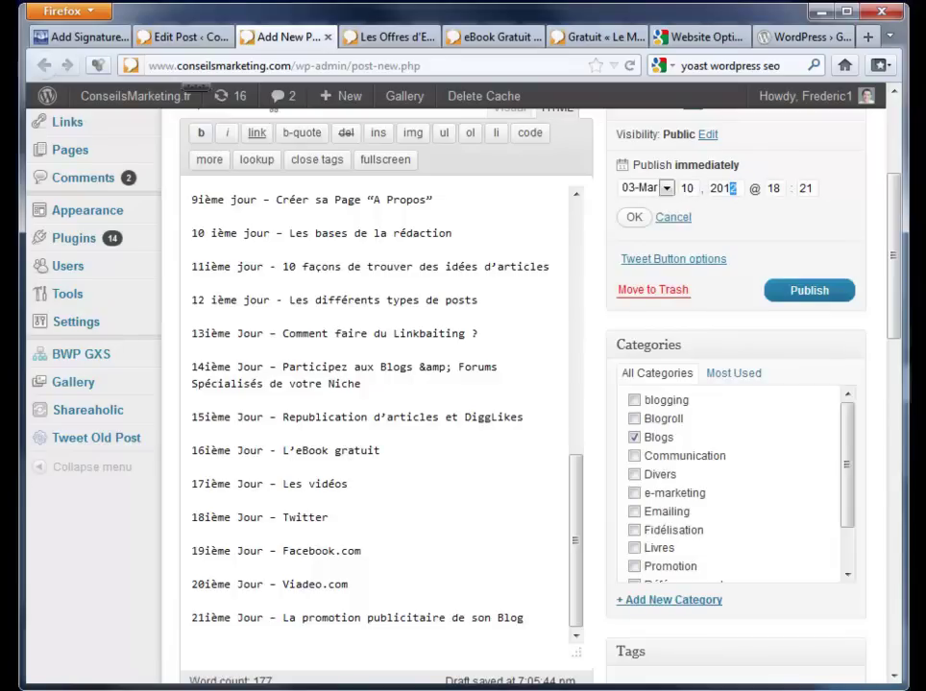
key("Return")
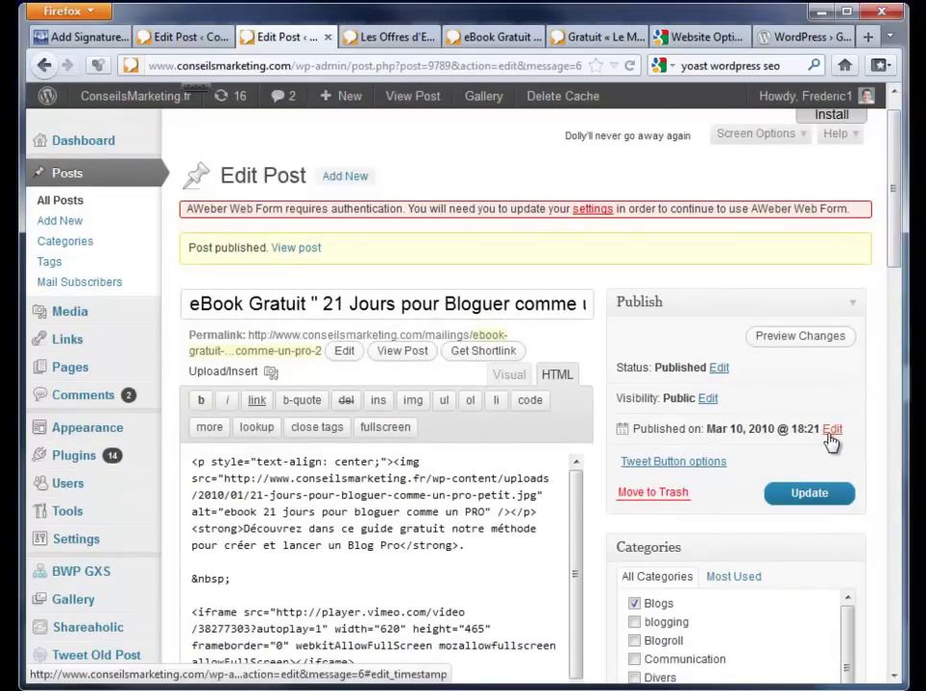
Open the published post in a new tab and examine how the page is laid out.
right_click(302, 251)
left_click(346, 257)
left_click(374, 34)
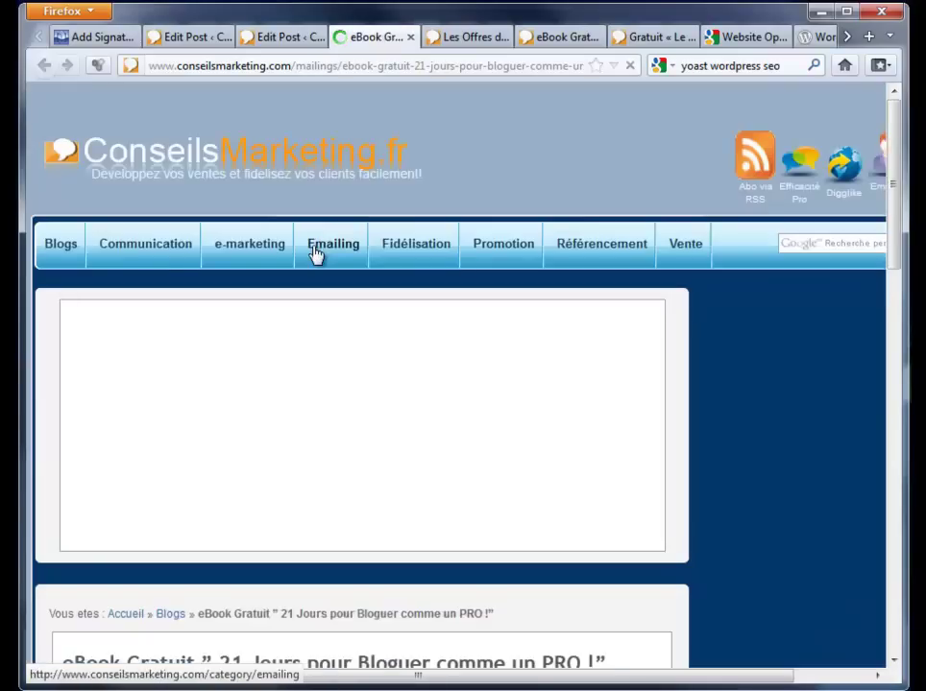
scroll(316, 254, "down", 3)
scroll(313, 250, "down", 9)
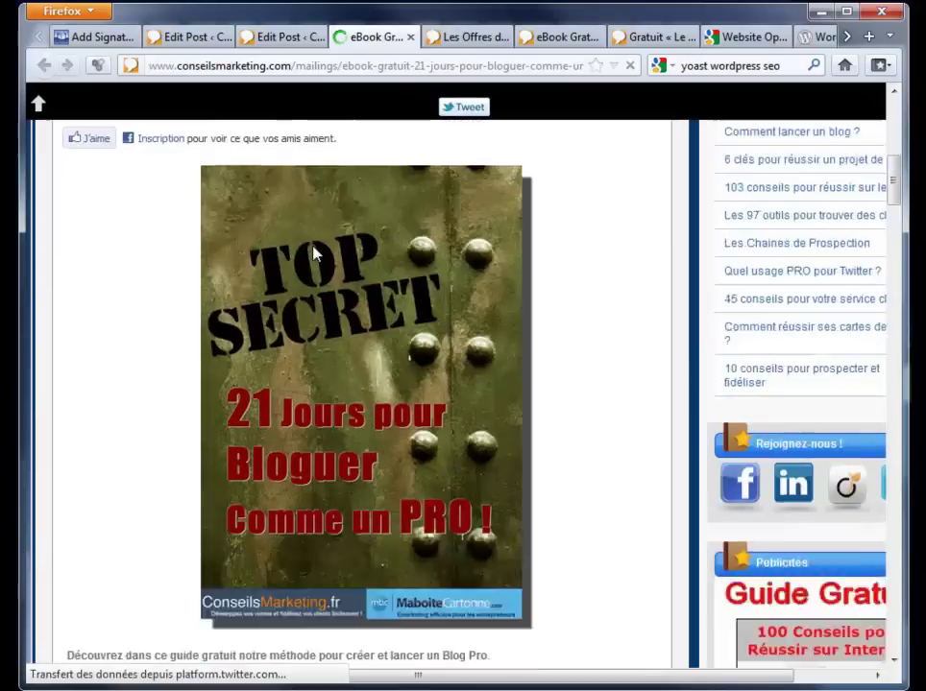
Review the published page from the cover image down to the start of the ebook summary, and pause the autoplaying video.
scroll(313, 252, "down", 4)
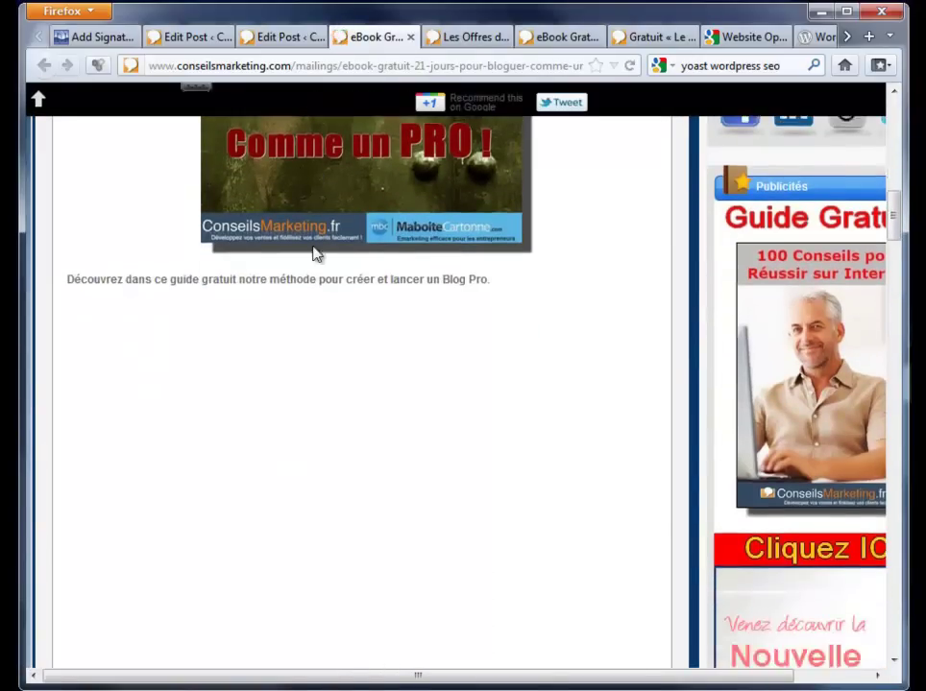
scroll(313, 253, "down", 1)
scroll(313, 253, "down", 3)
scroll(313, 253, "down", 3)
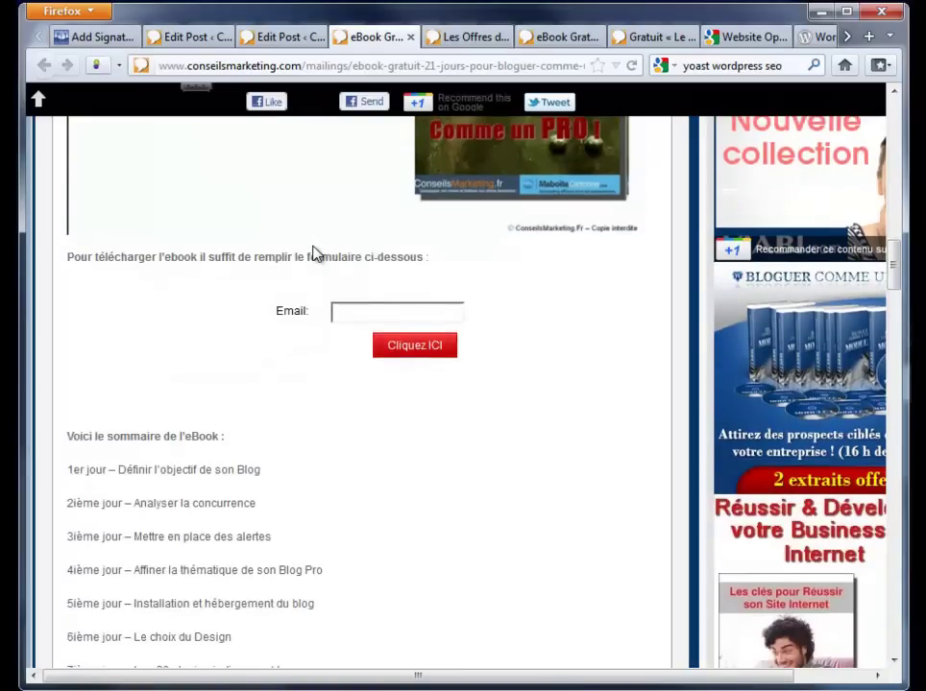
scroll(315, 254, "up", 6)
scroll(313, 252, "up", 5)
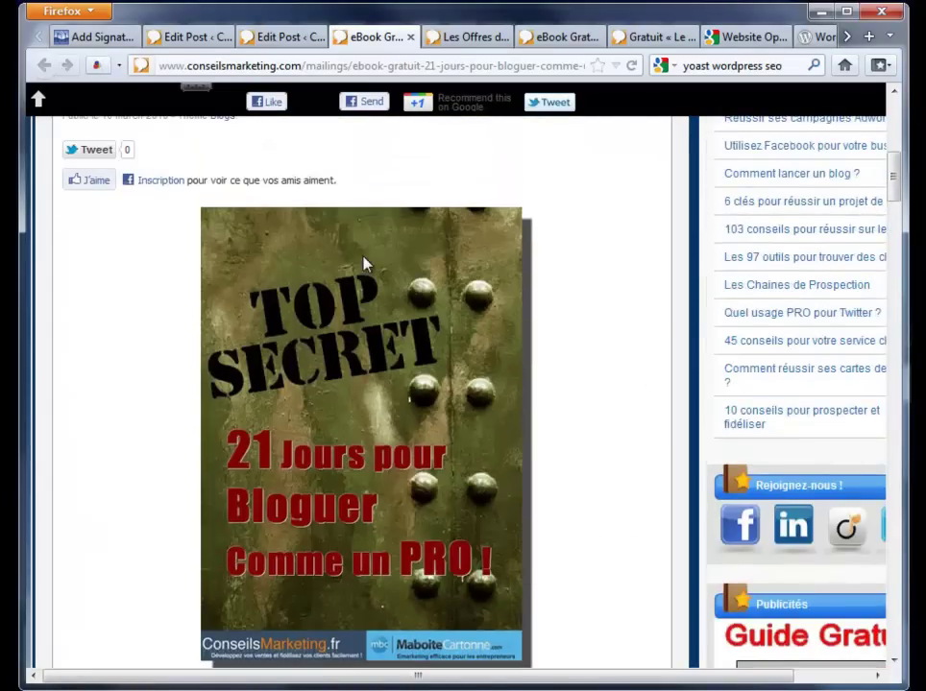
scroll(366, 262, "down", 9)
left_click(106, 395)
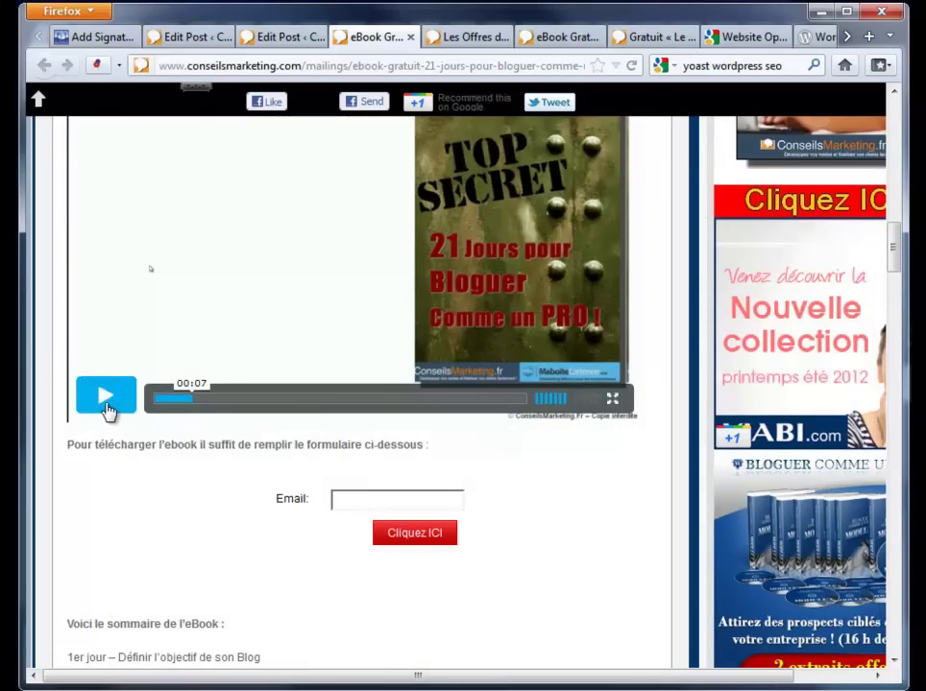
scroll(226, 357, "up", 10)
scroll(345, 460, "down", 3)
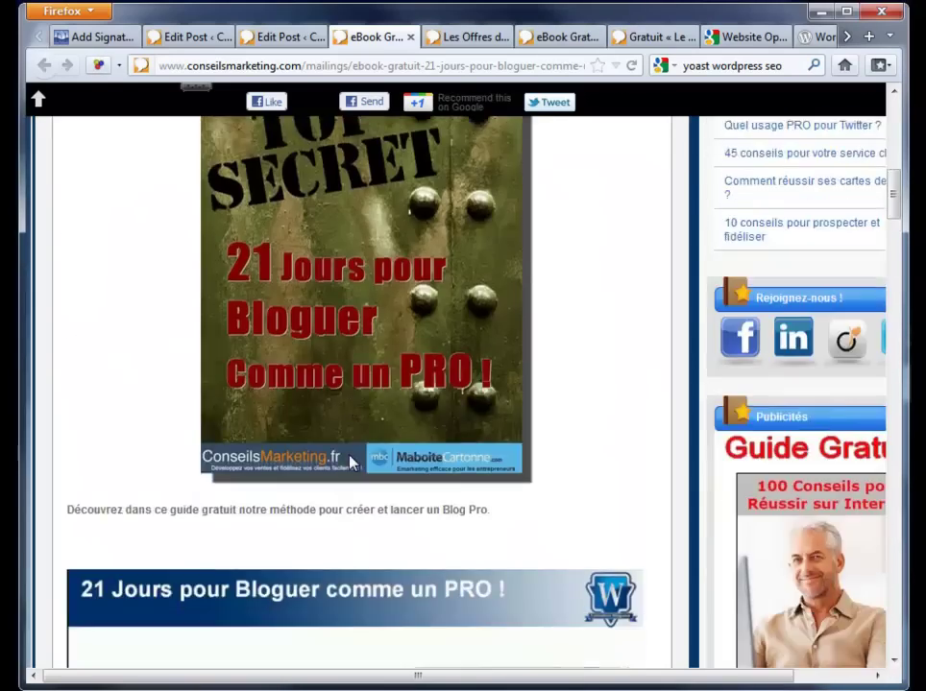
scroll(352, 461, "up", 7)
Delete the cover image, the "Découvrez dans ce guide gratuit" line and the &nbsp; above the video iframe, and update the post.
left_click(290, 38)
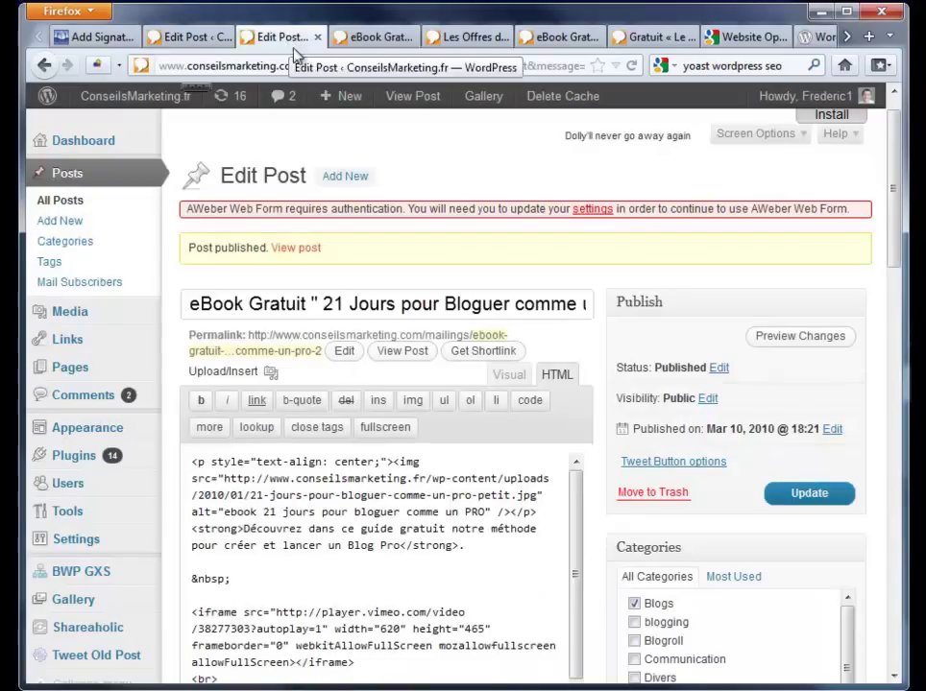
scroll(331, 568, "down", 1)
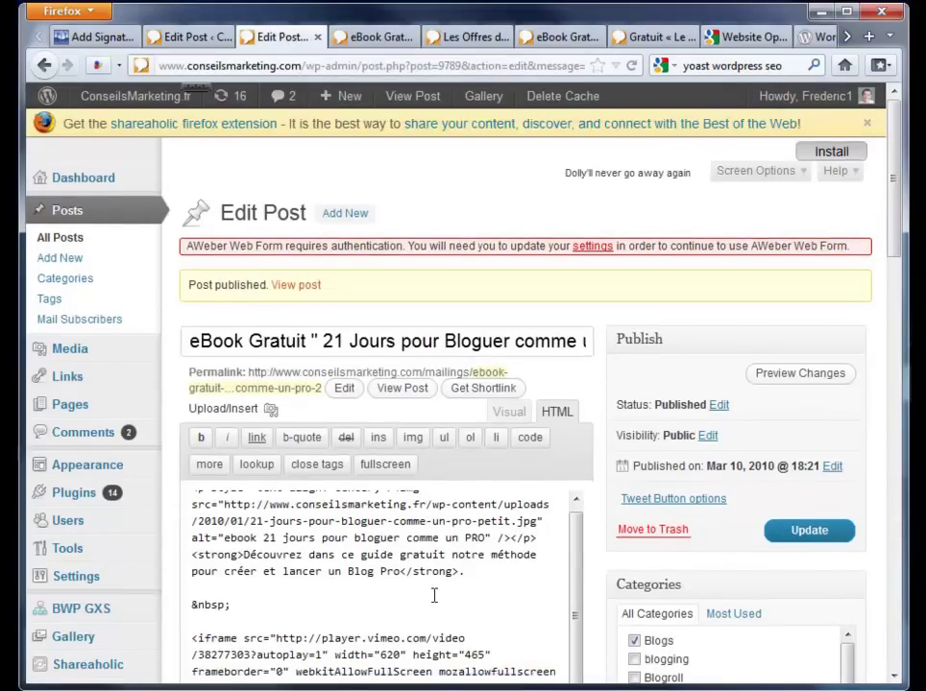
left_click_drag(243, 600, 163, 488)
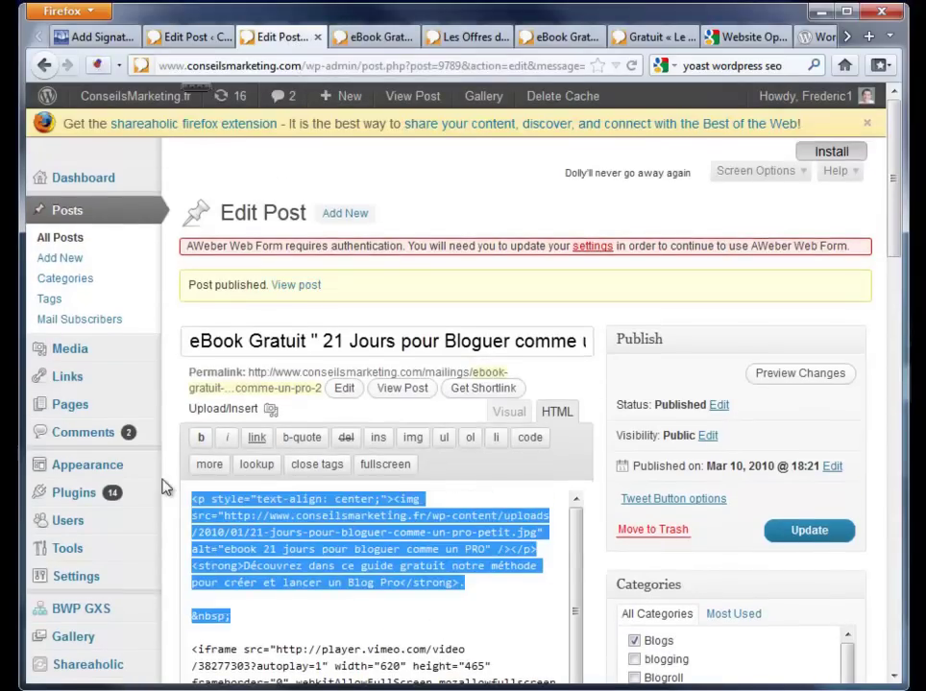
key("Delete")
key("Delete")
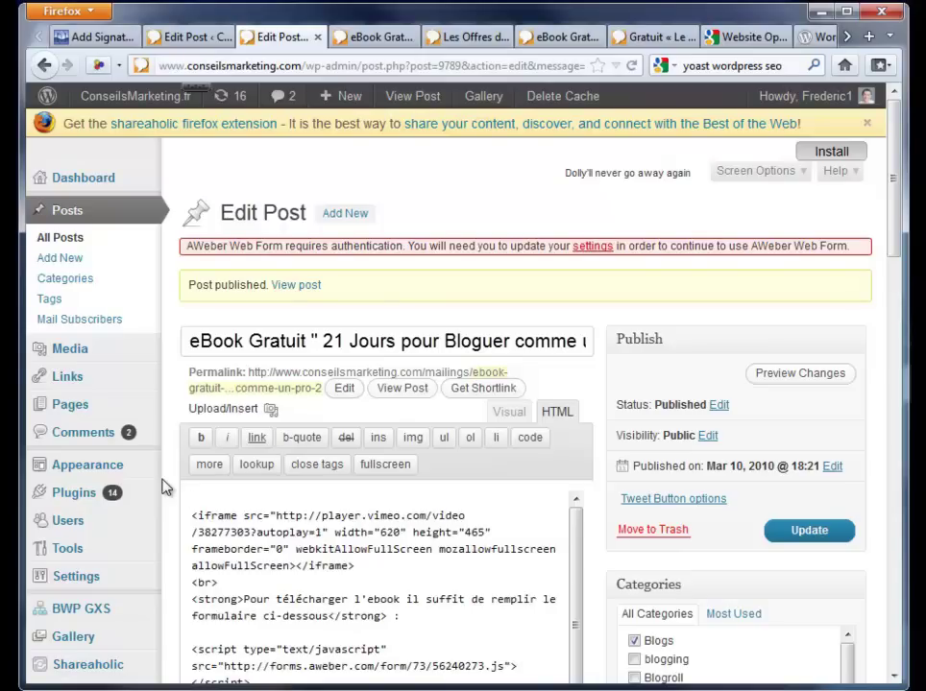
key("Delete")
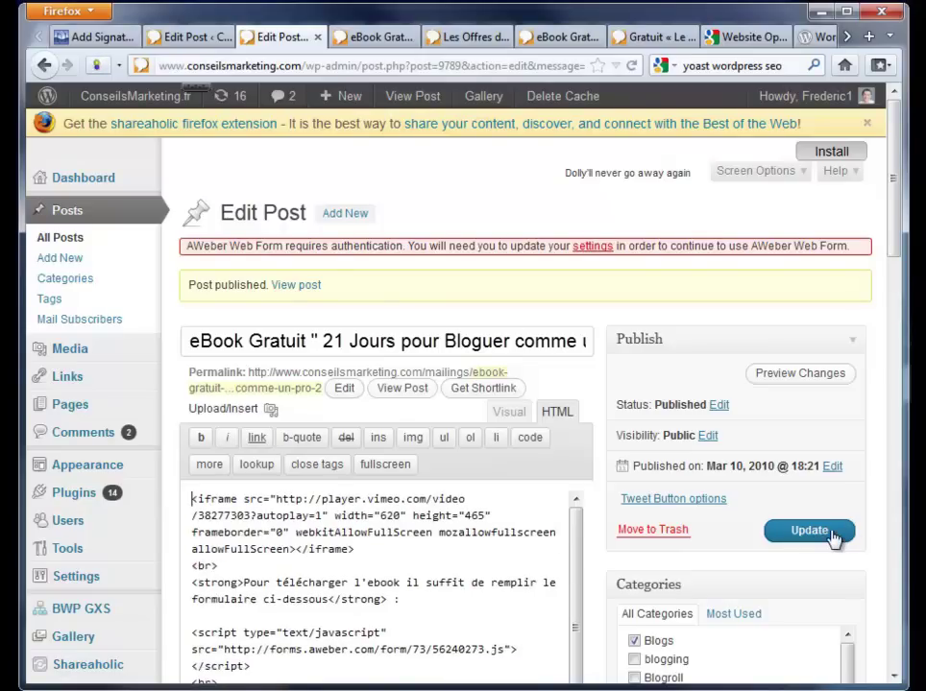
left_click(807, 530)
Reload the published post, check its layout from the video down to the end of the summary, and pause the video.
left_click(378, 36)
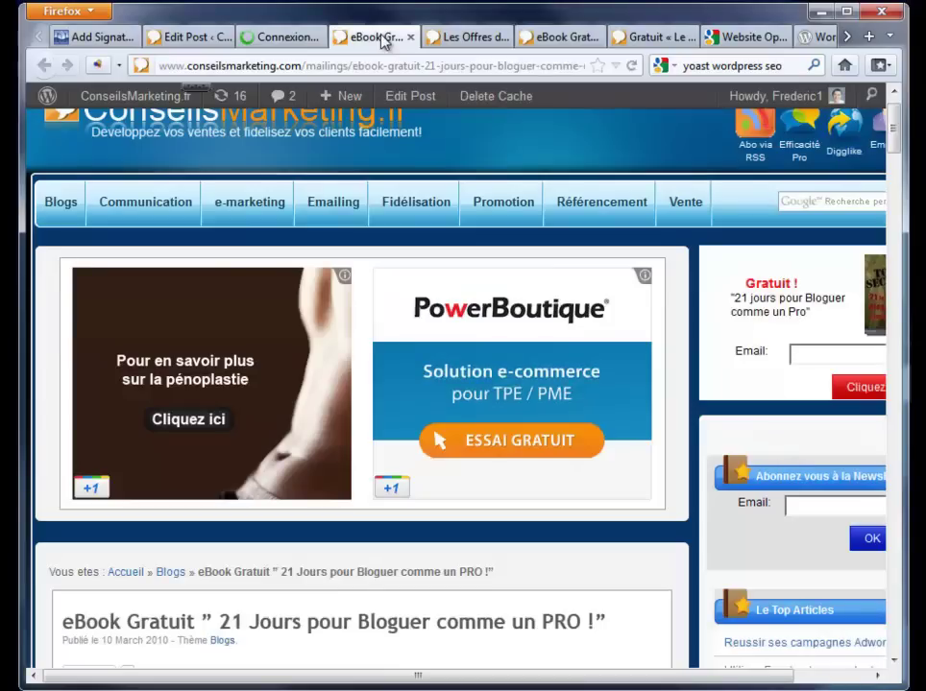
left_click(417, 67)
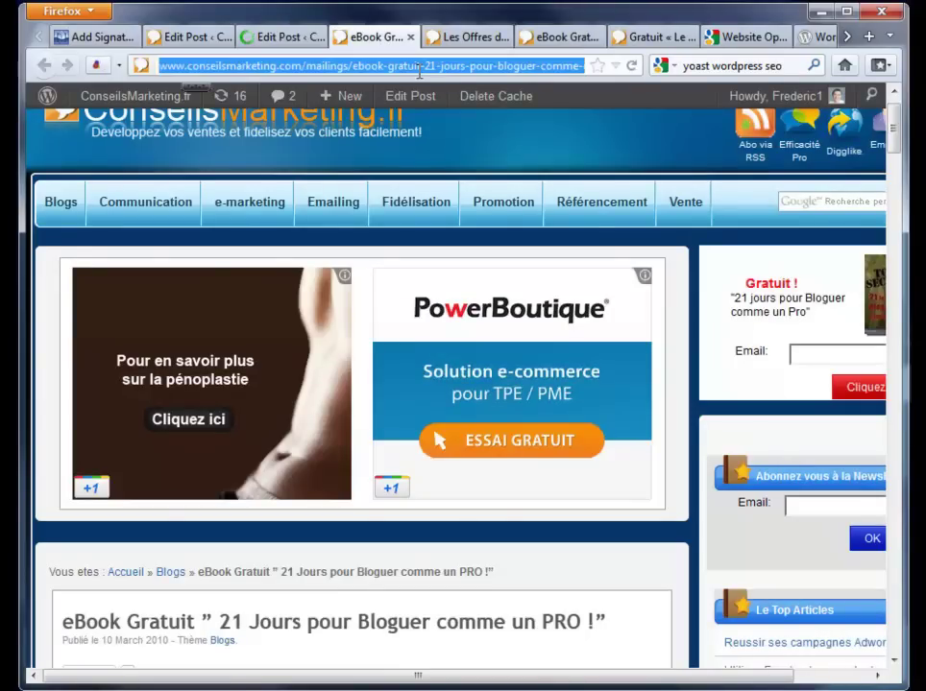
key("Return")
scroll(347, 374, "down", 3)
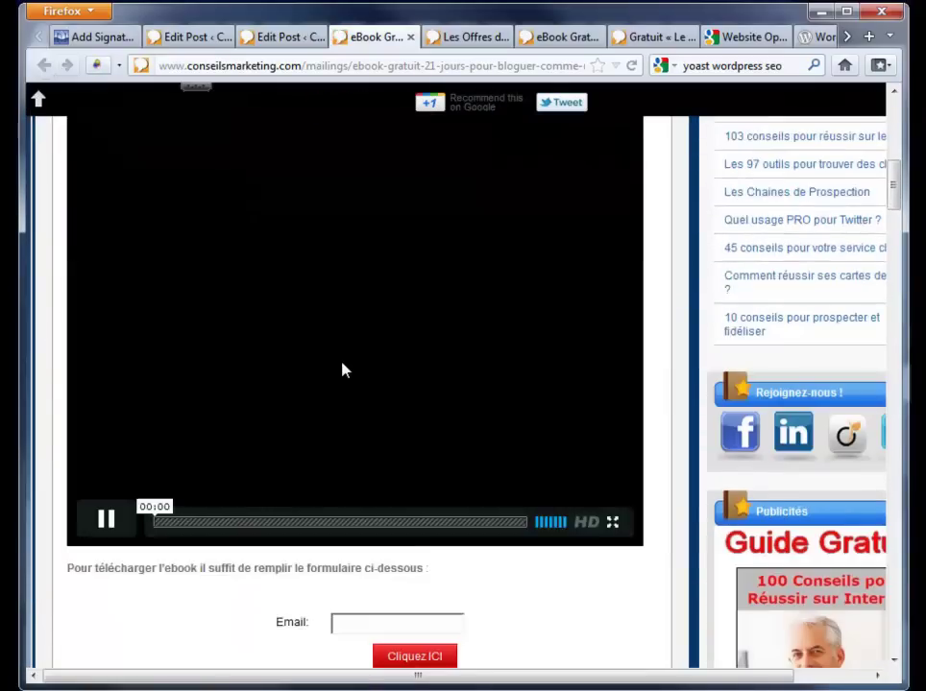
scroll(346, 371, "down", 2)
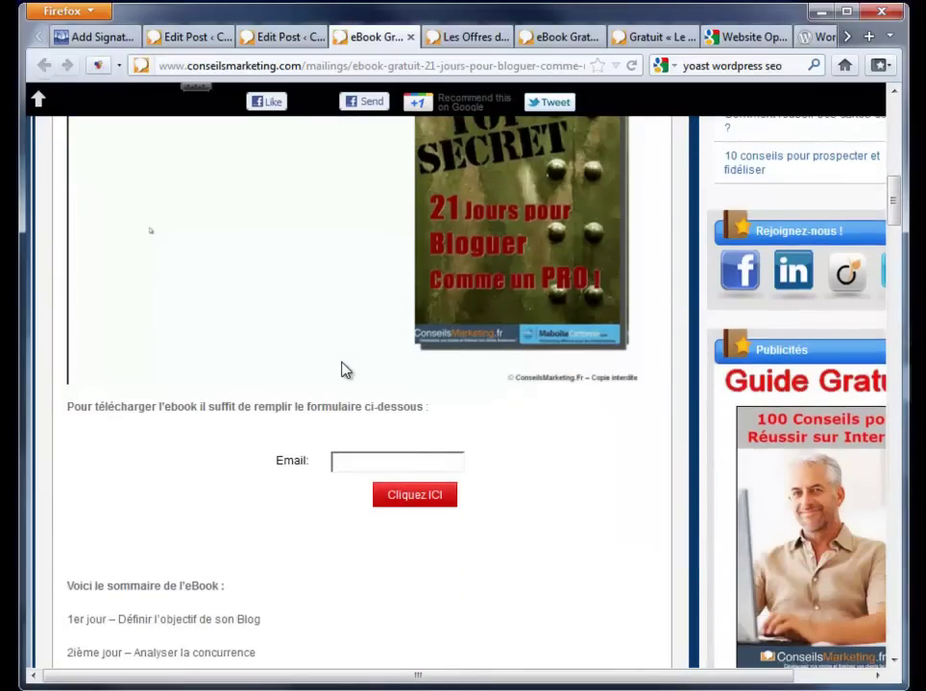
scroll(345, 371, "down", 3)
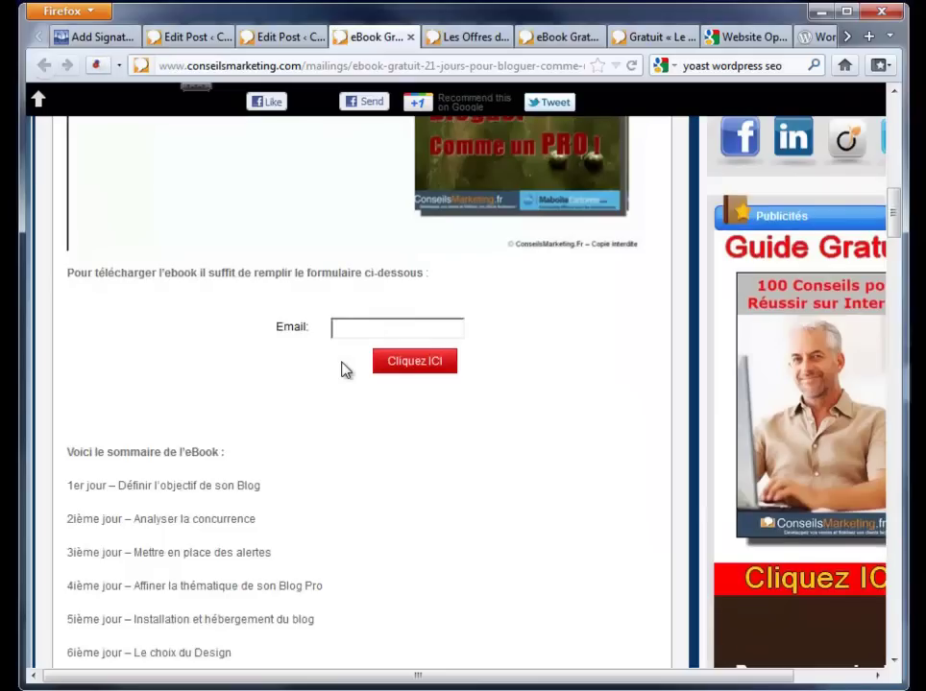
scroll(346, 371, "down", 15)
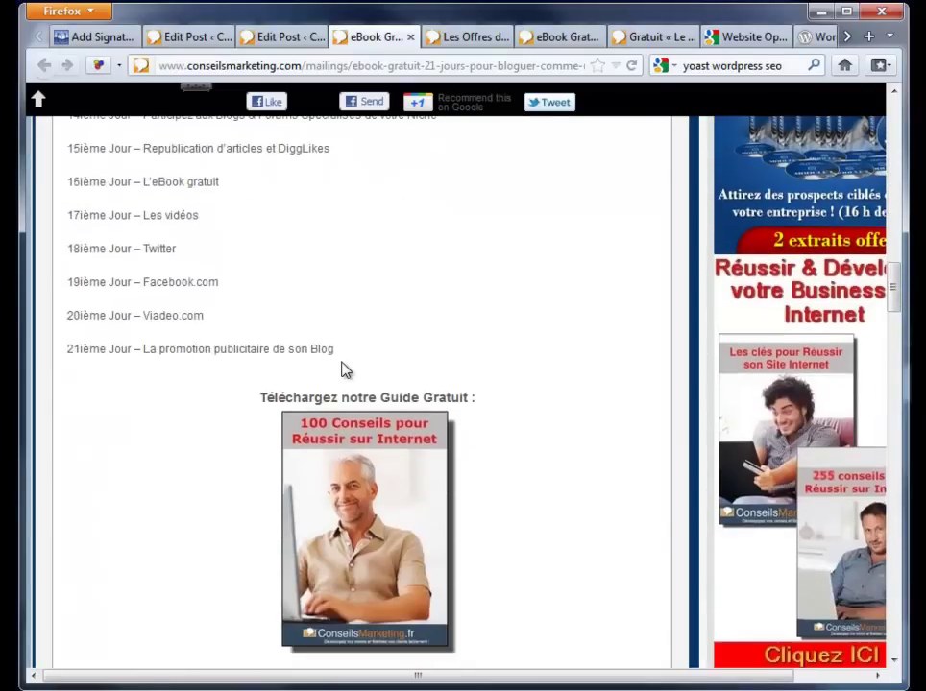
scroll(346, 371, "down", 5)
scroll(343, 368, "up", 5)
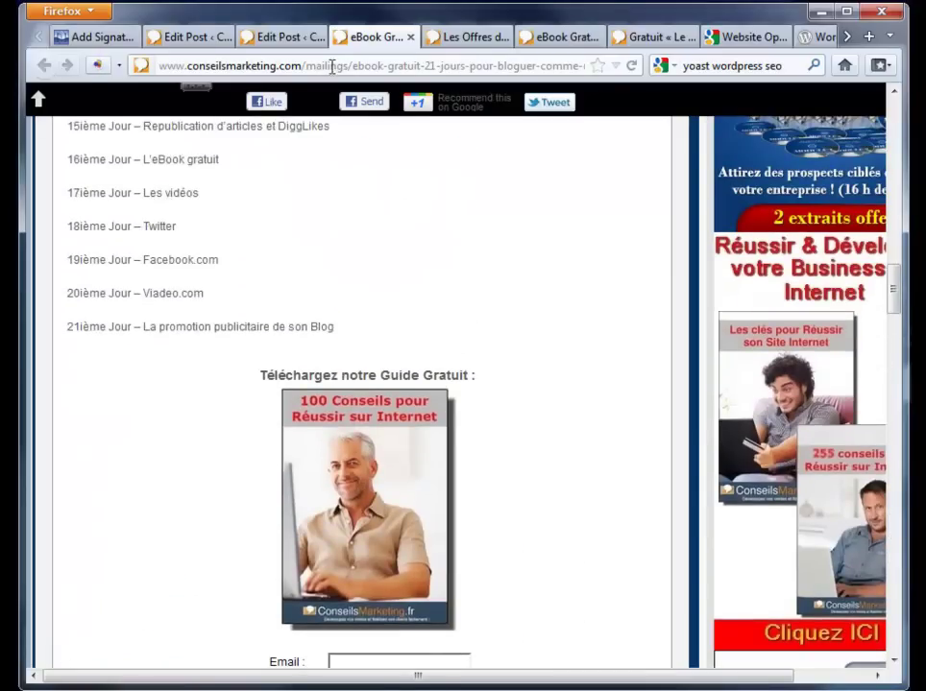
scroll(394, 282, "up", 20)
left_click(105, 523)
Add the line "A vous de jouer maintenant, téléchargez le guide :" below the "21ième Jour" line in the post's HTML.
left_click(307, 38)
scroll(358, 484, "down", 15)
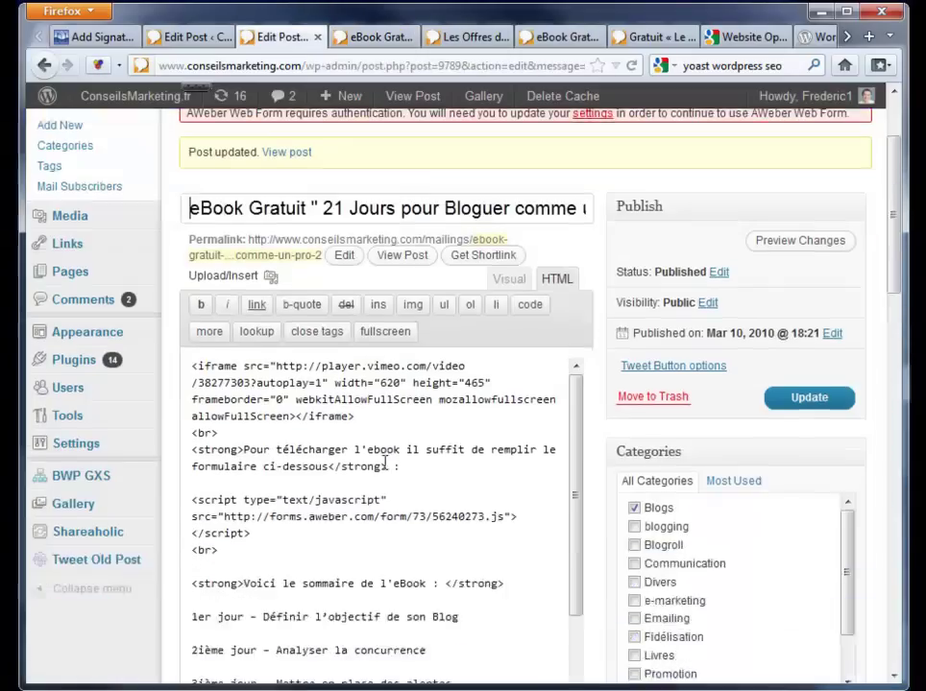
scroll(417, 383, "down", 2)
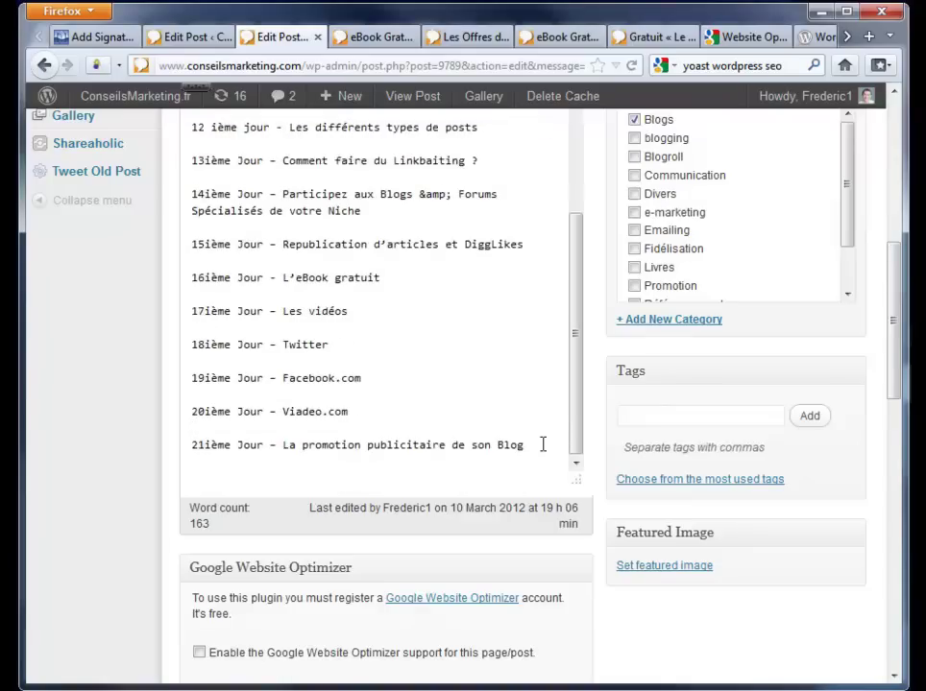
key("Return")
key("Return")
type("A")
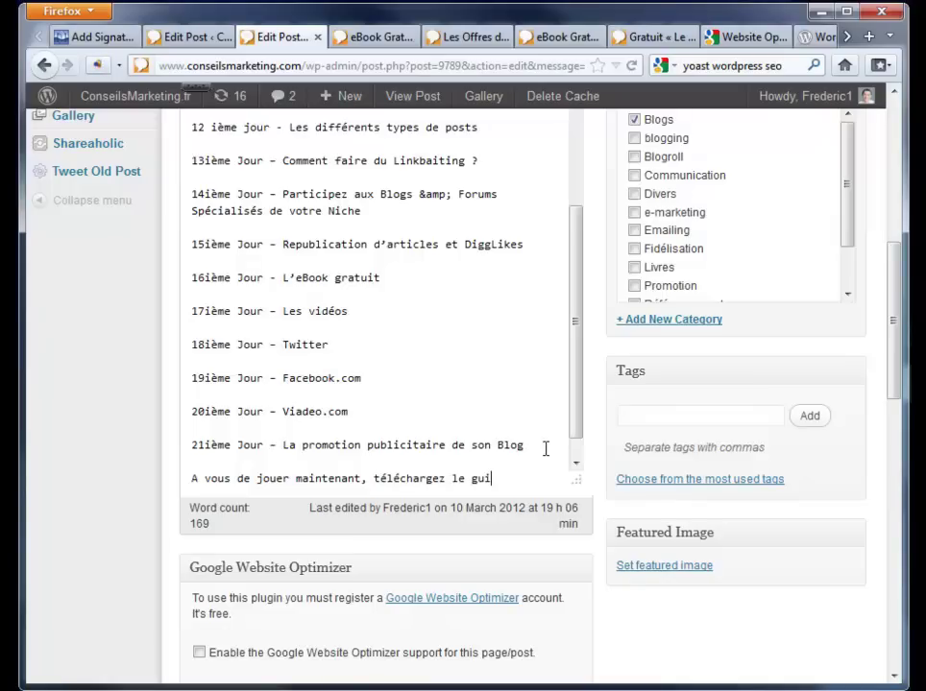
key("Return")
key("BackSpace")
key("BackSpace")
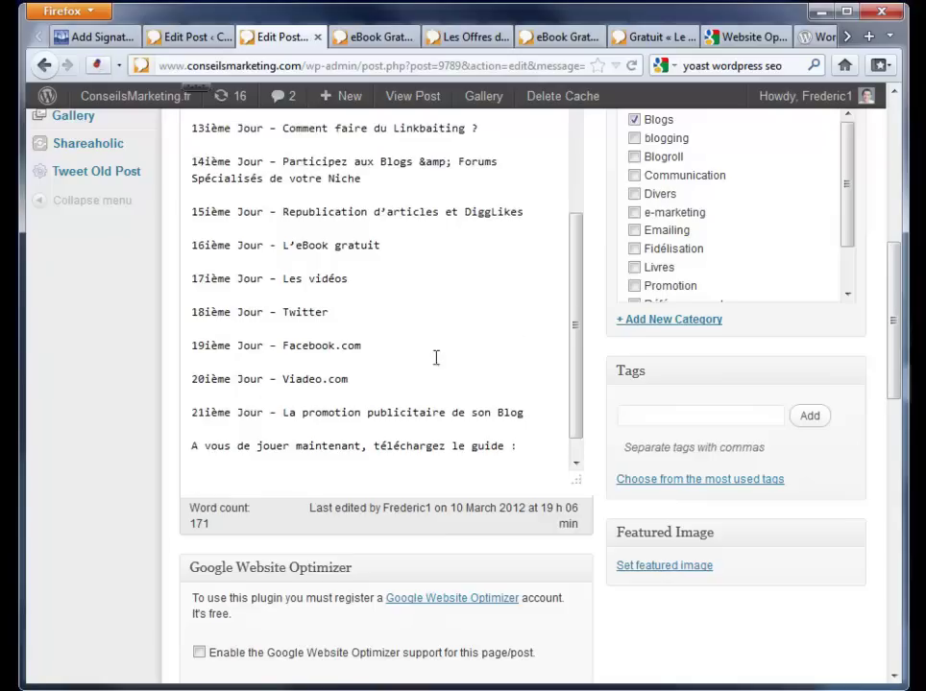
Copy the AWeber form script with its <br> to below the new closing line, and update the post.
scroll(407, 336, "up", 10)
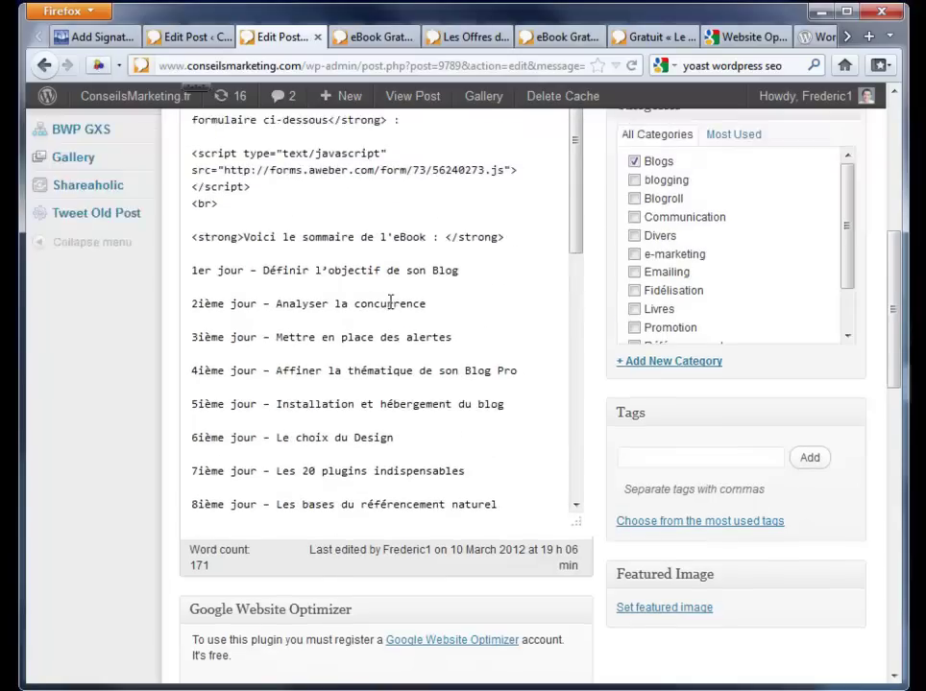
scroll(389, 304, "up", 3)
left_click_drag(245, 410, 189, 353)
key("ctrl+c")
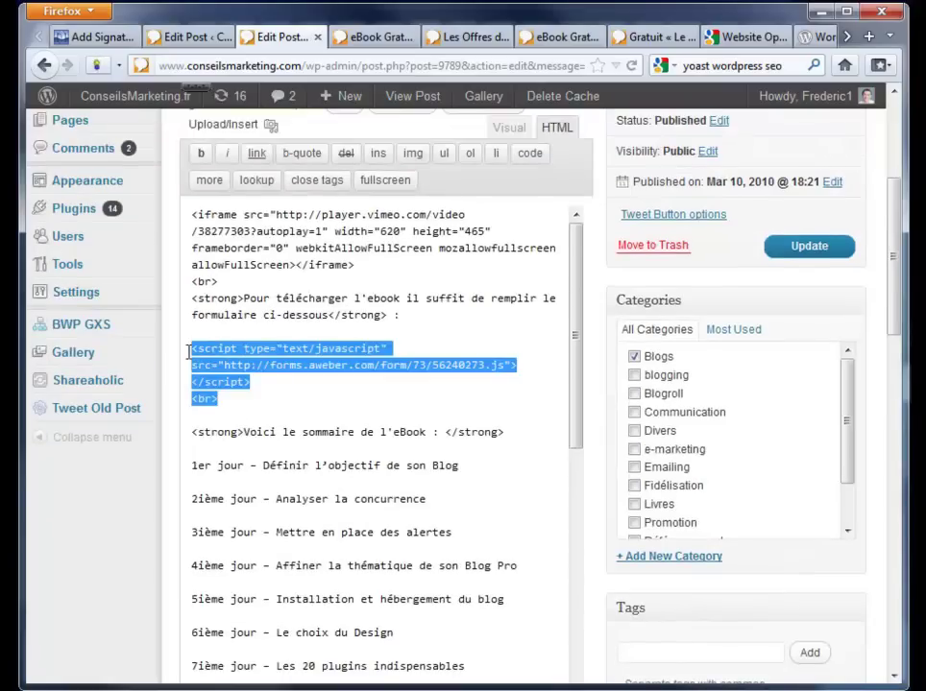
scroll(206, 355, "down", 10)
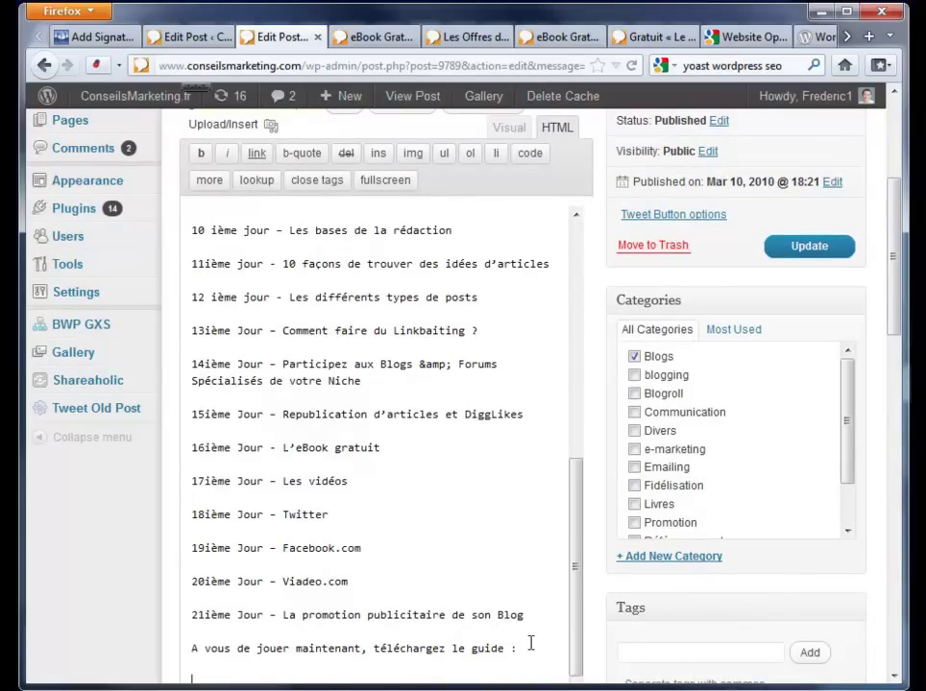
key("ctrl+v")
left_click(797, 211)
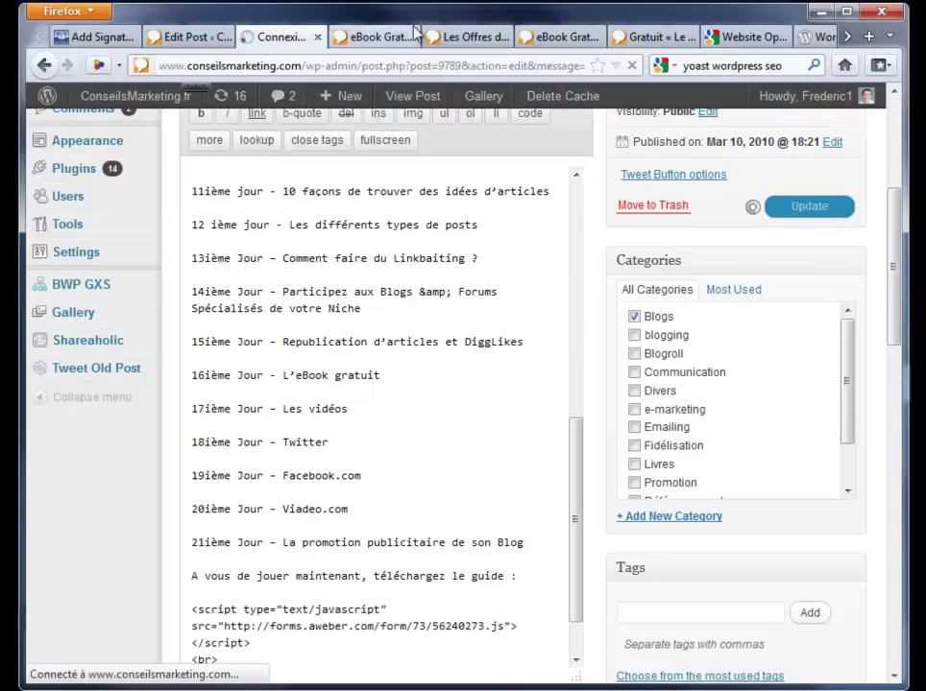
Reload the published post and check the video, both email forms and the new closing line.
left_click(376, 39)
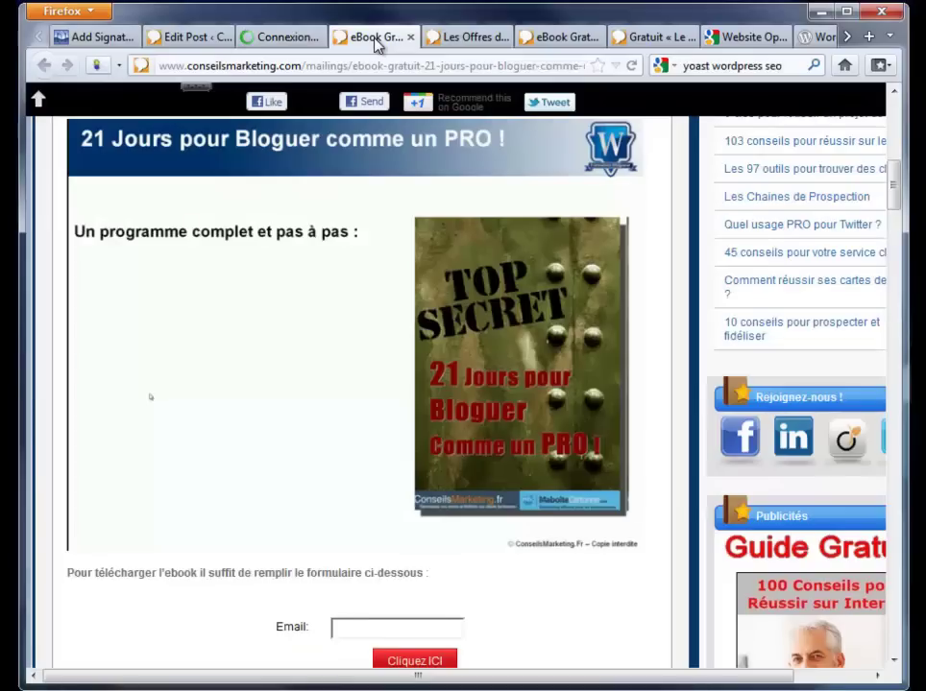
left_click(288, 64)
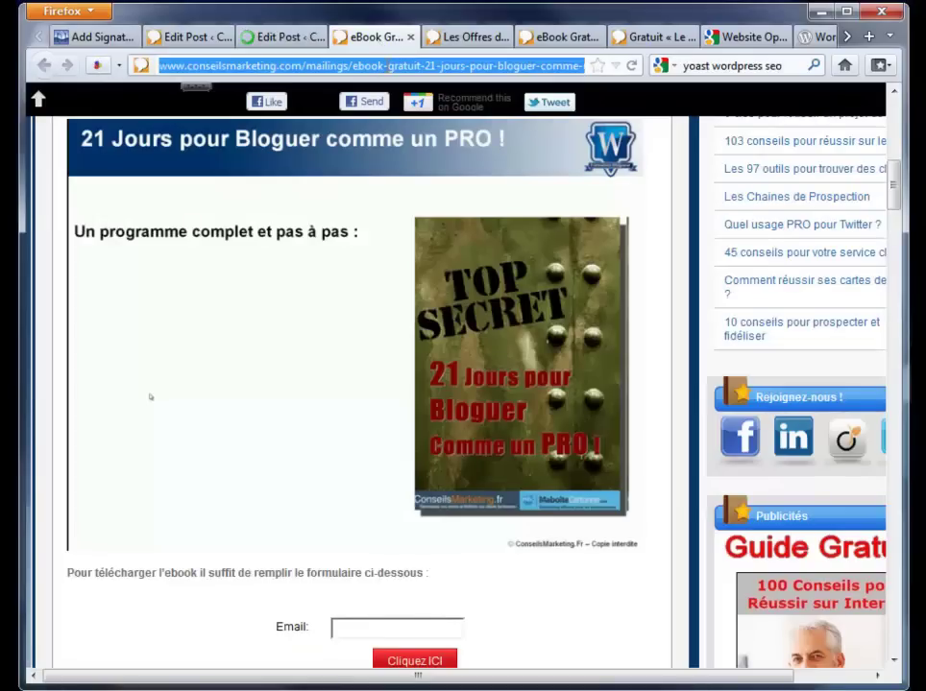
key("Return")
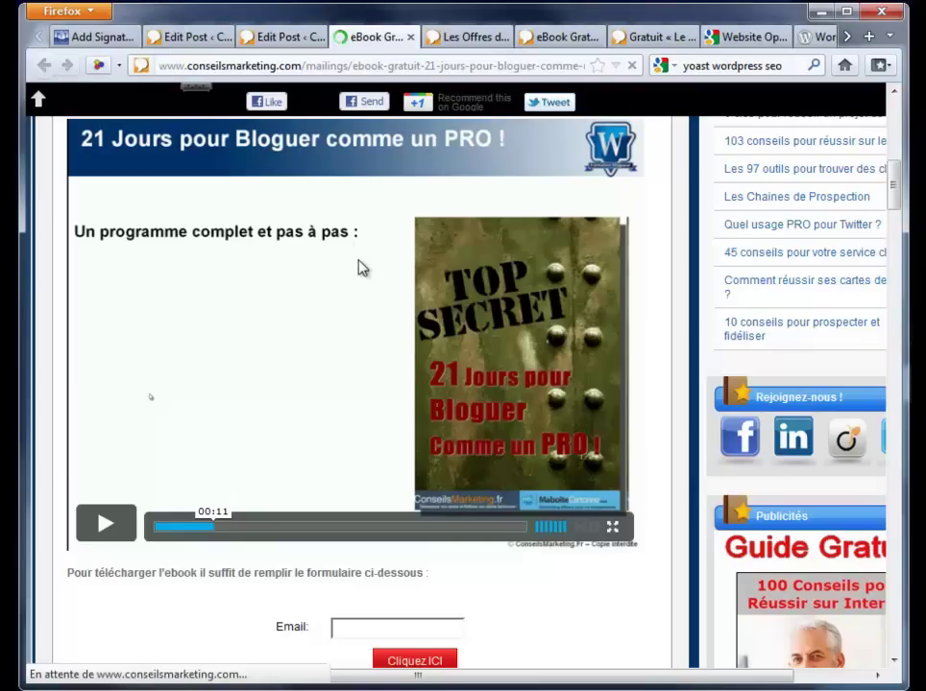
scroll(352, 295, "down", 5)
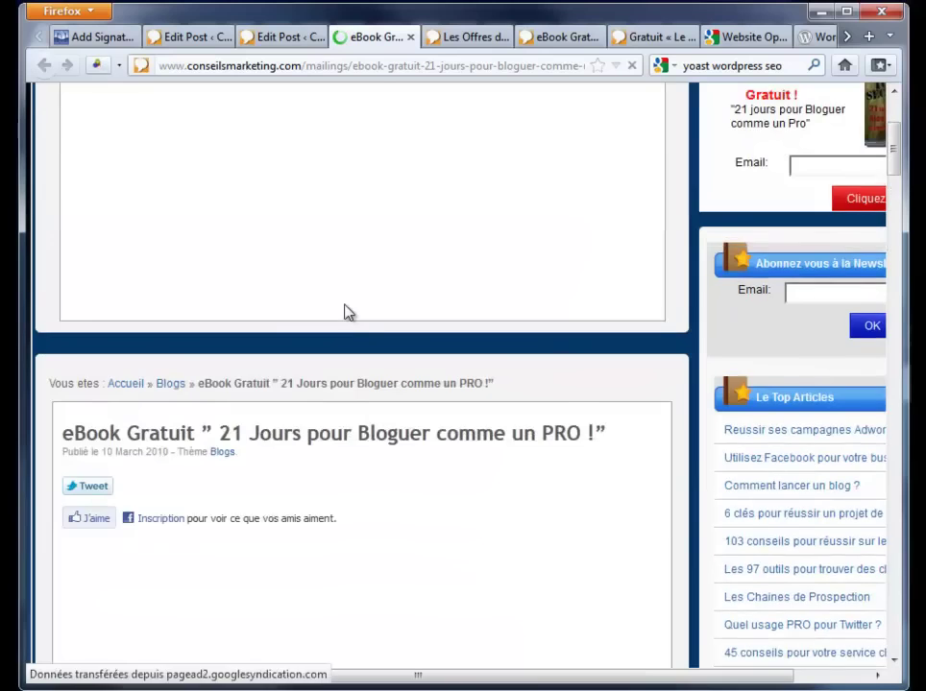
scroll(346, 312, "down", 10)
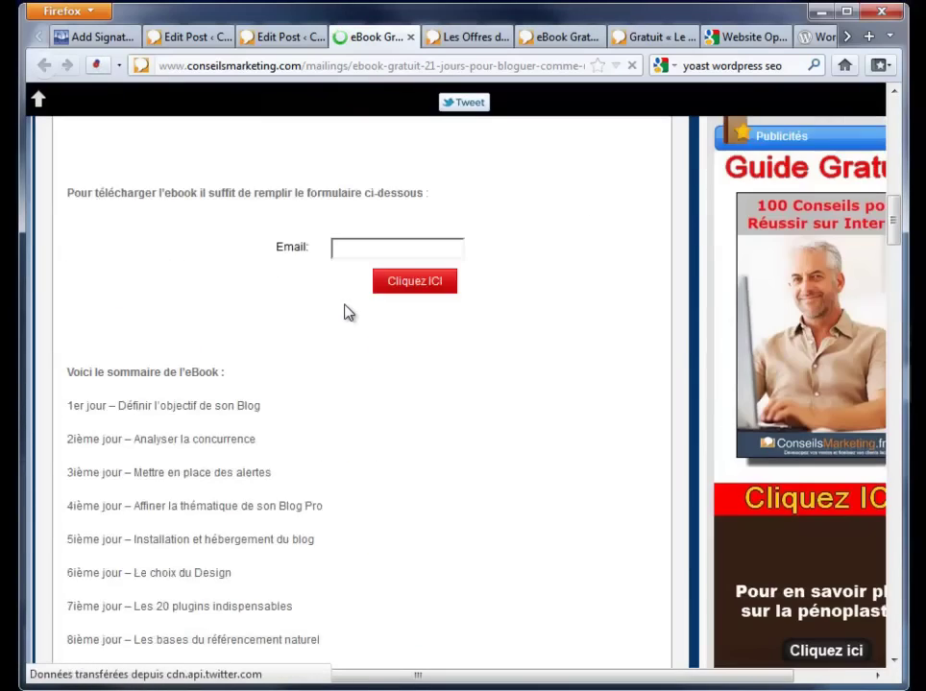
scroll(346, 312, "down", 12)
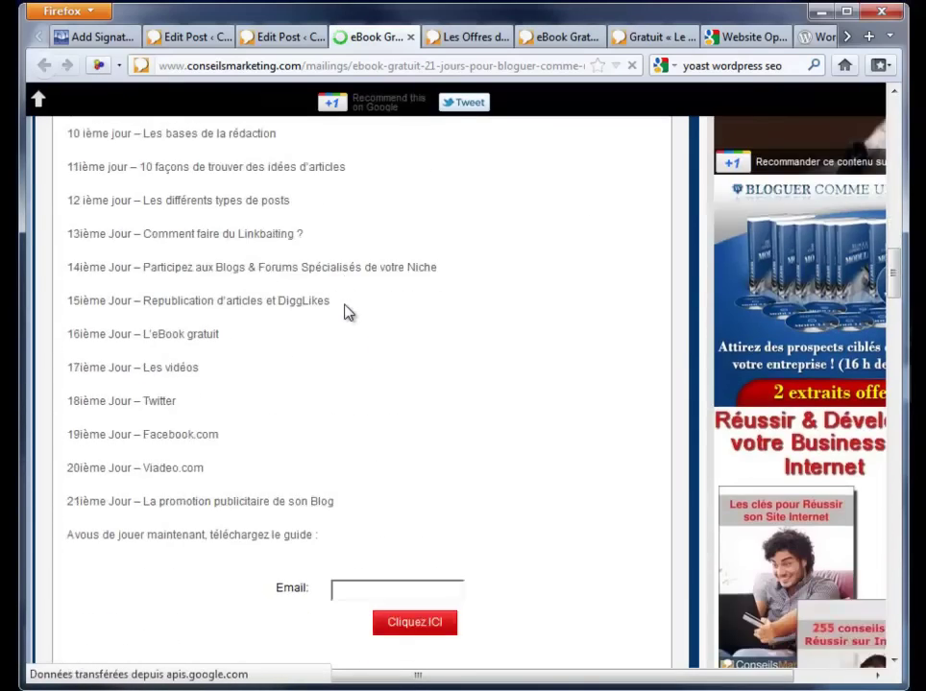
scroll(347, 312, "up", 20)
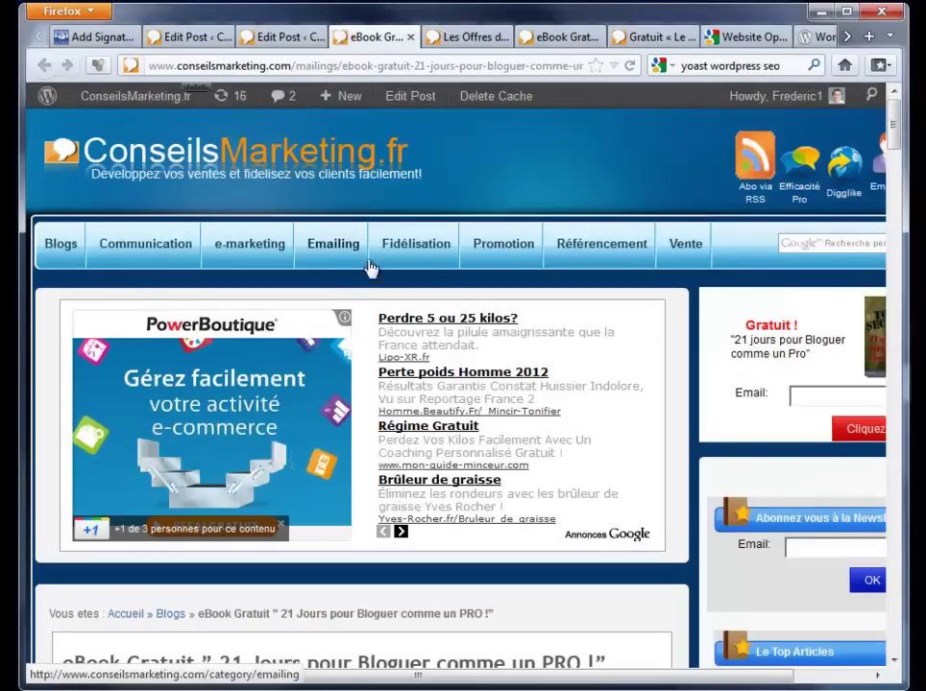
scroll(368, 288, "down", 10)
scroll(367, 288, "down", 7)
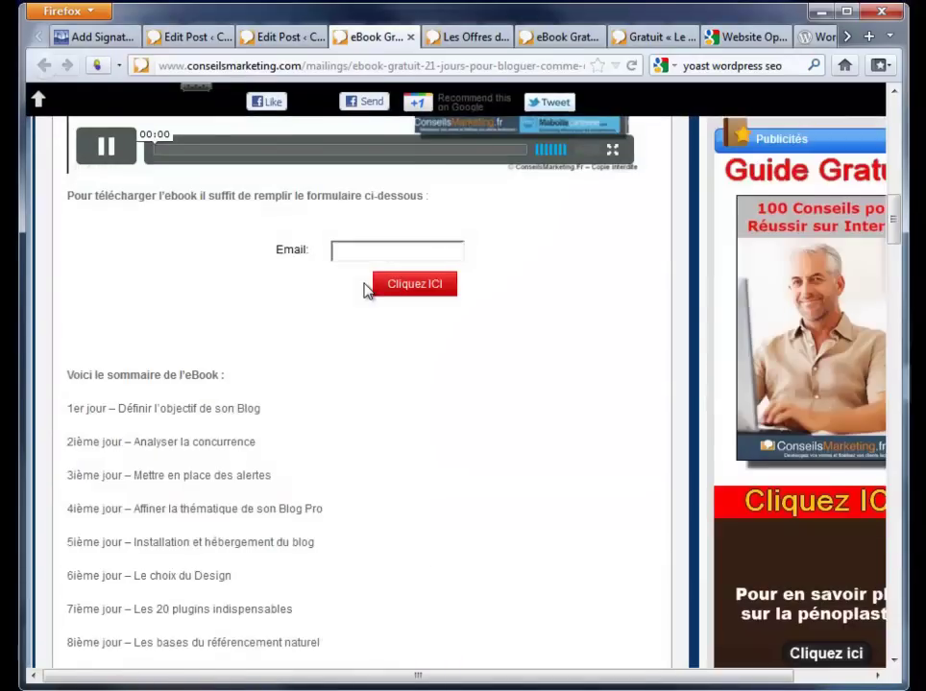
scroll(145, 372, "up", 4)
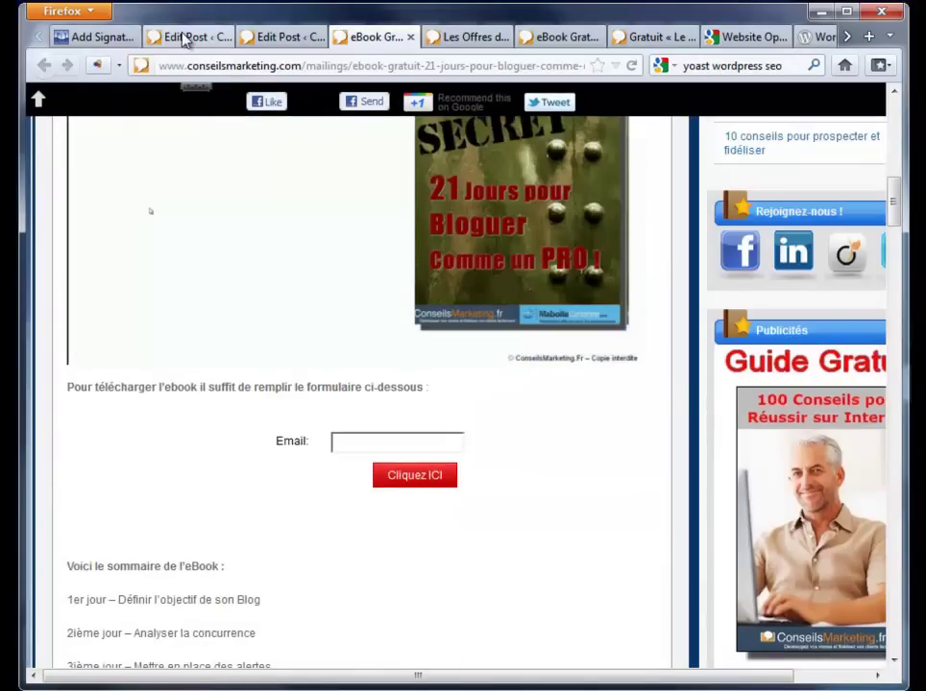
Open the original ebook post's published page in a new tab and place that tab beside the video variation's tab.
left_click(187, 37)
scroll(385, 158, "up", 6)
scroll(385, 158, "up", 8)
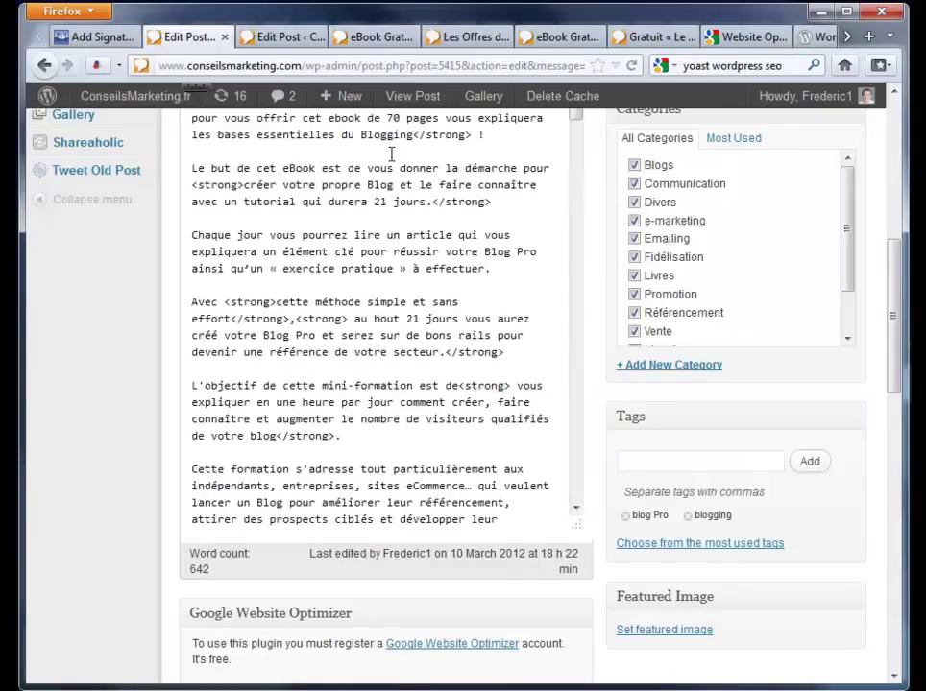
scroll(393, 156, "up", 10)
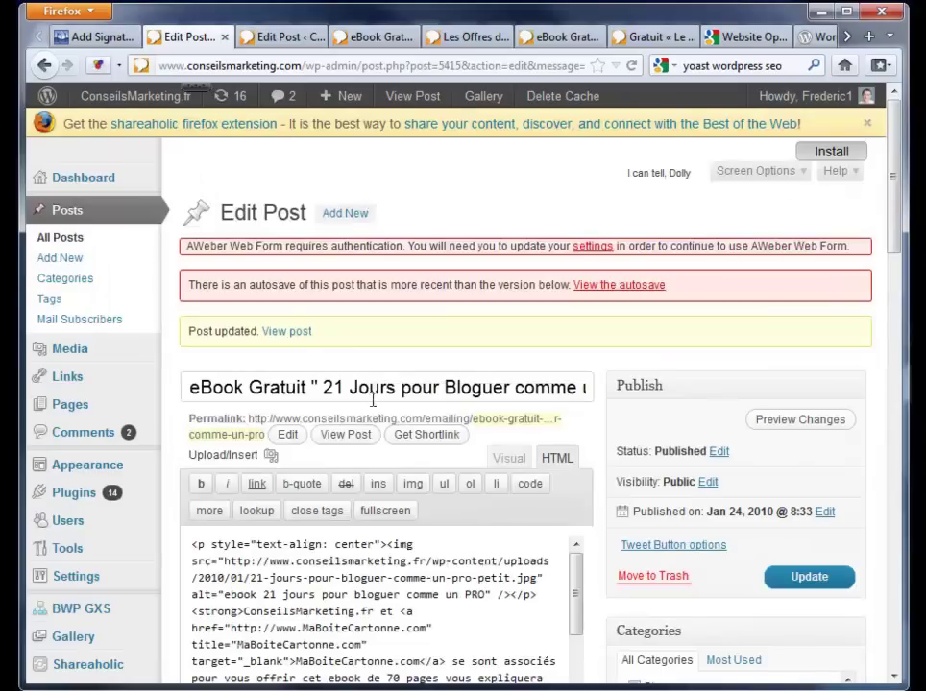
right_click(288, 338)
right_click(302, 334)
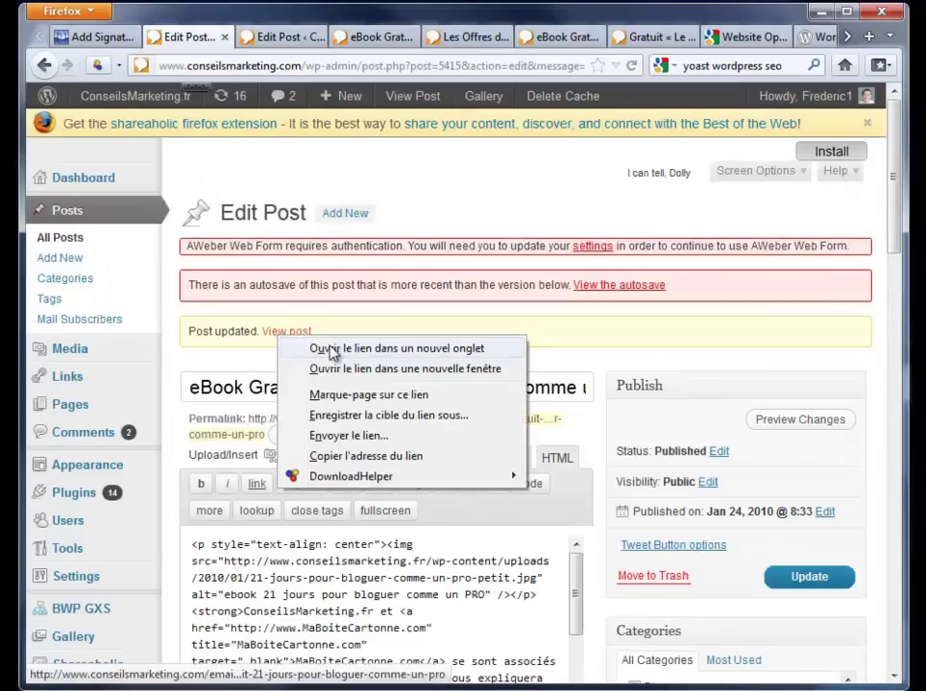
left_click(327, 351)
left_click(276, 38)
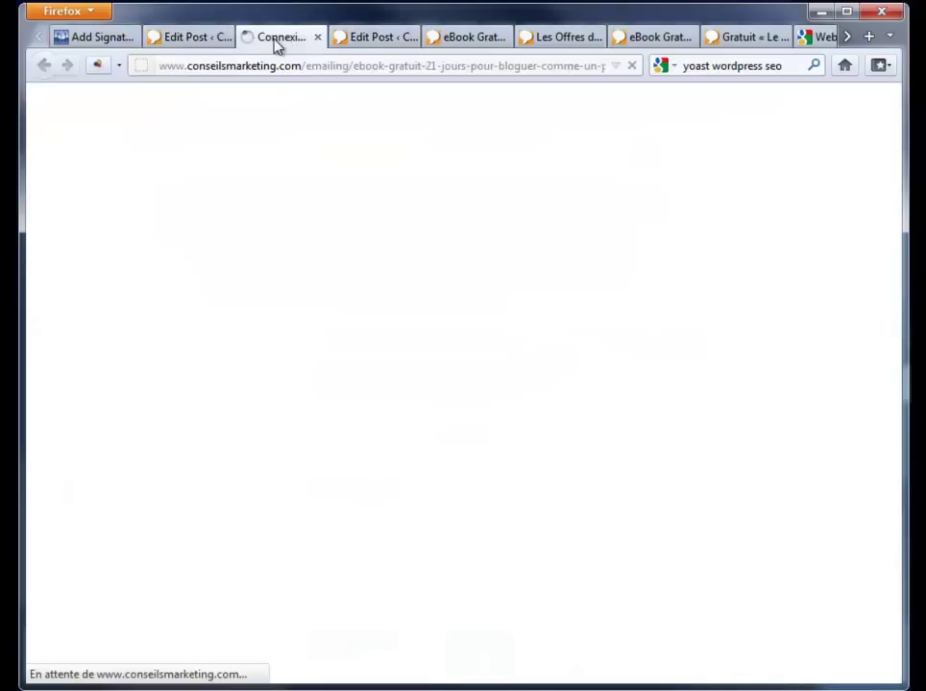
left_click_drag(365, 42, 427, 41)
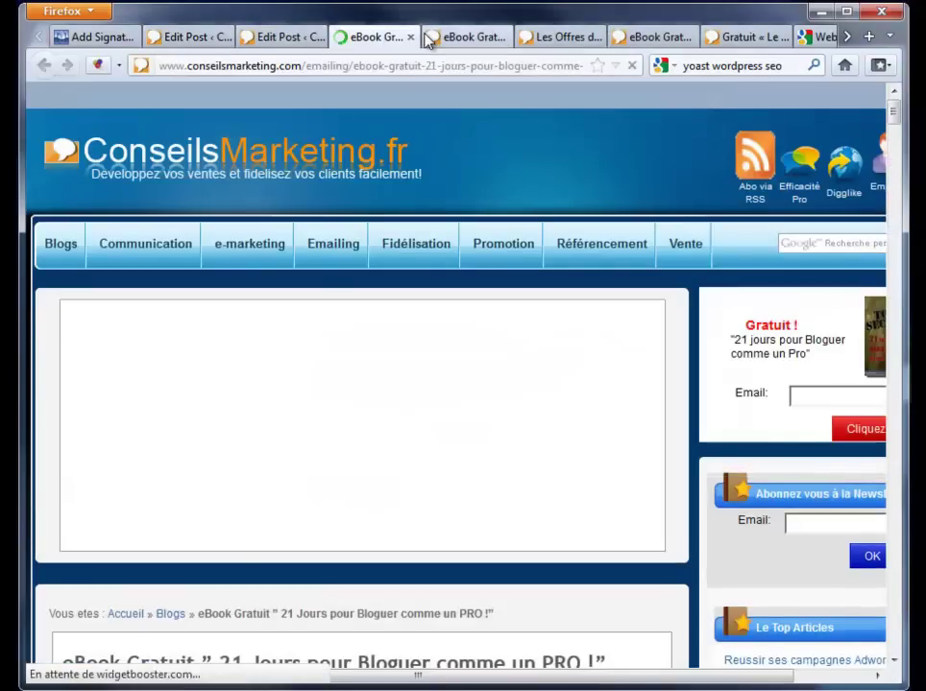
Compare the original ebook page with the video variation, from the cover image or video down to the closing content.
scroll(354, 365, "down", 20)
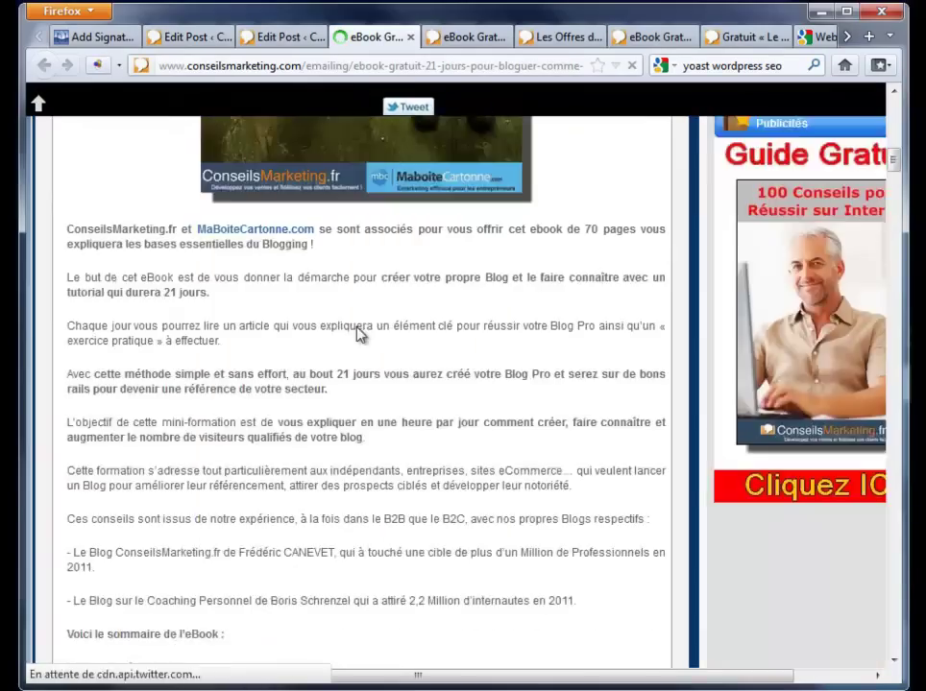
scroll(358, 331, "down", 20)
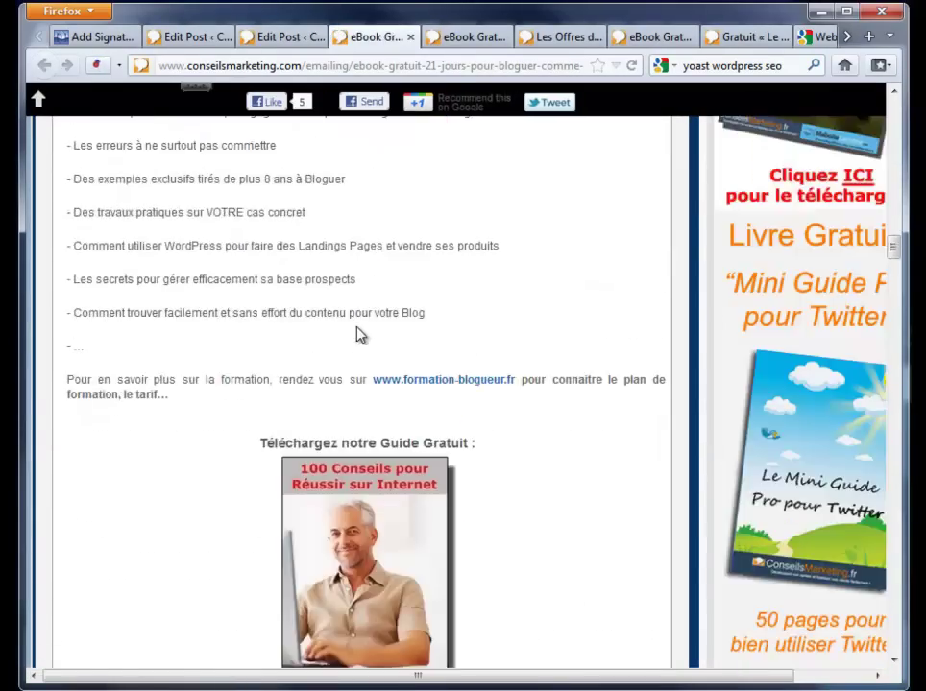
scroll(360, 329, "up", 15)
left_click(467, 36)
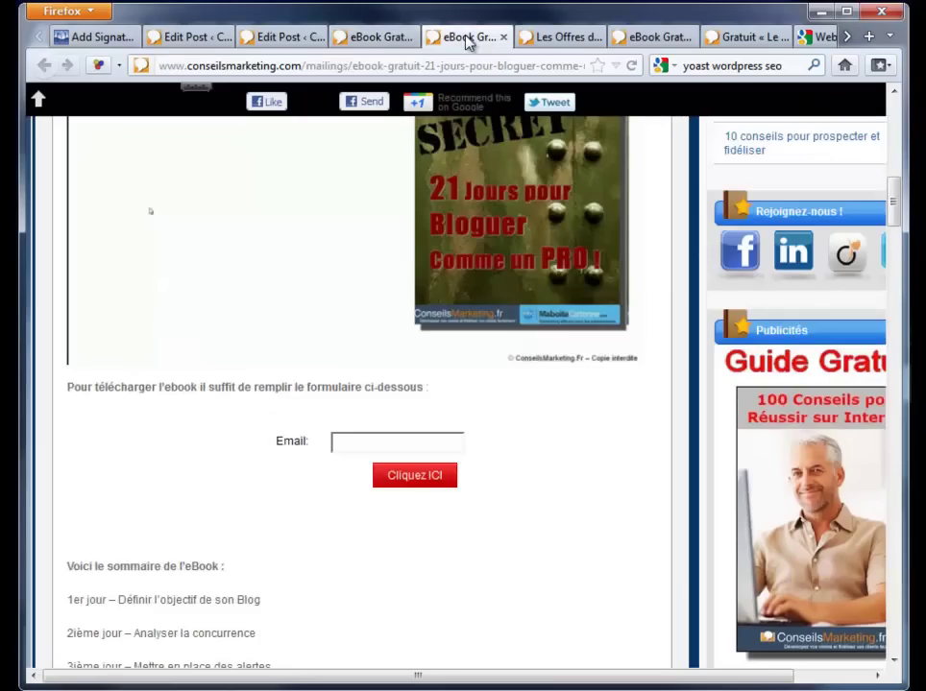
scroll(377, 432, "up", 4)
scroll(378, 427, "down", 6)
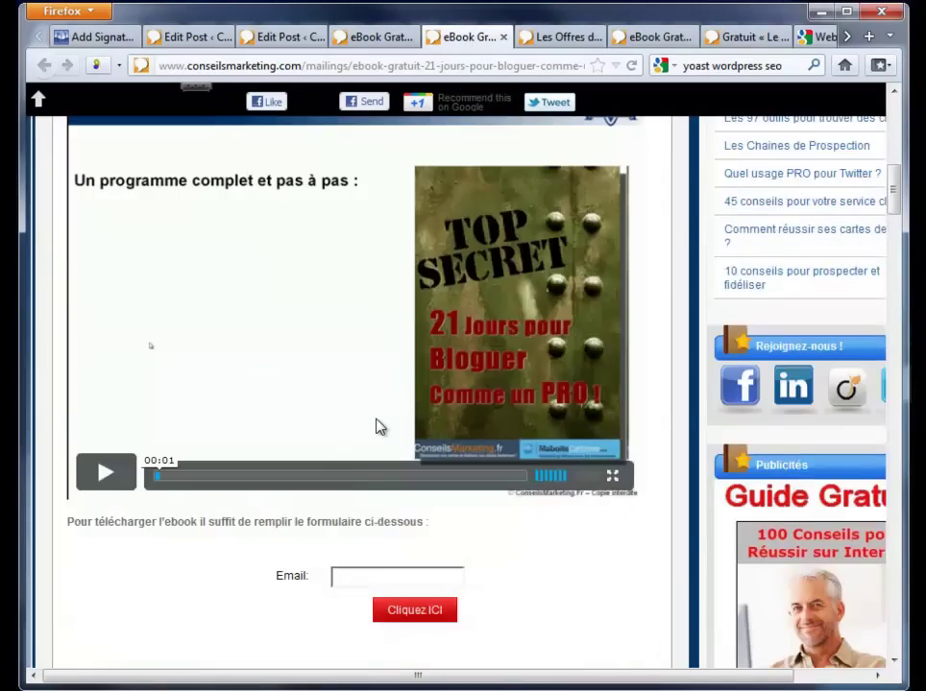
scroll(380, 427, "down", 10)
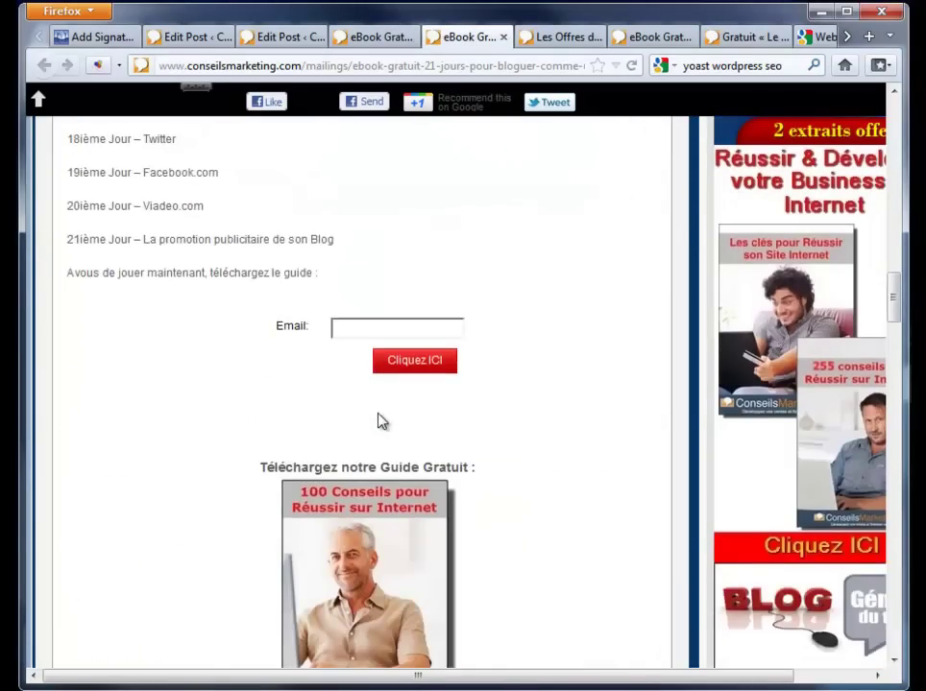
scroll(377, 428, "up", 15)
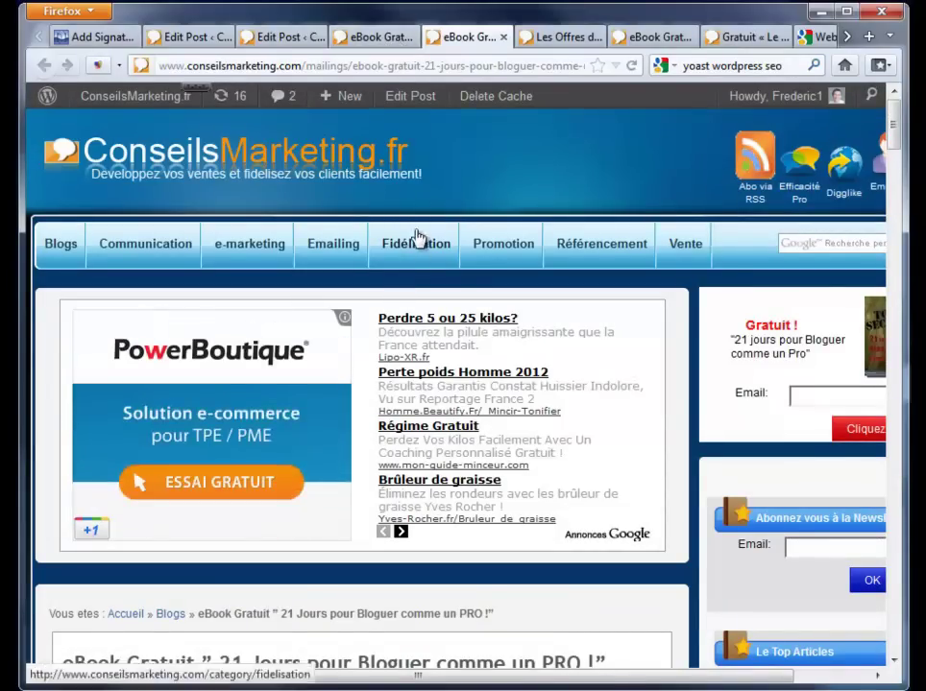
scroll(418, 243, "down", 8)
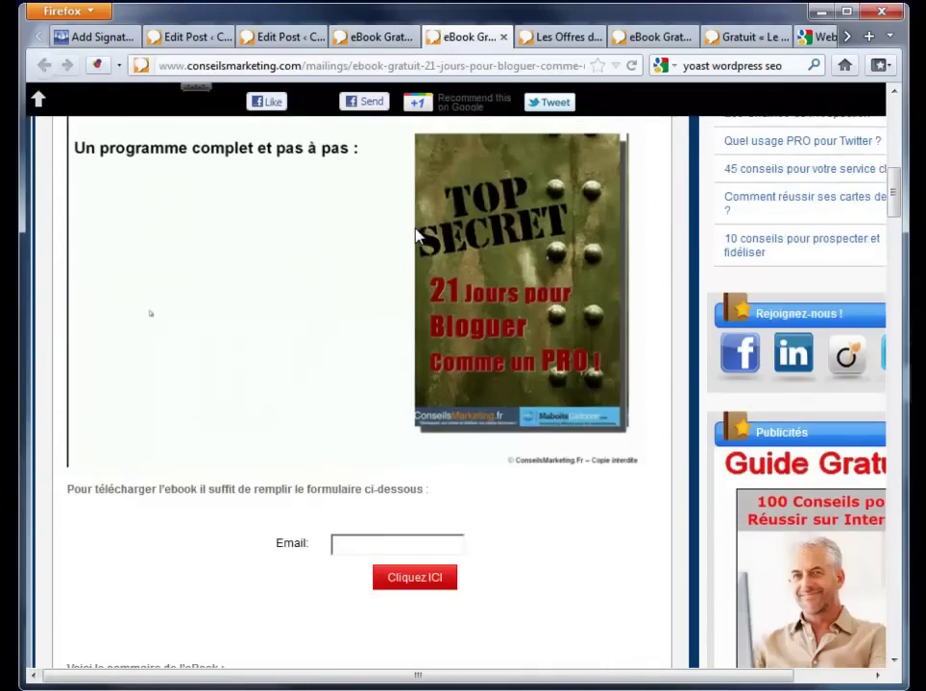
scroll(417, 236, "up", 4)
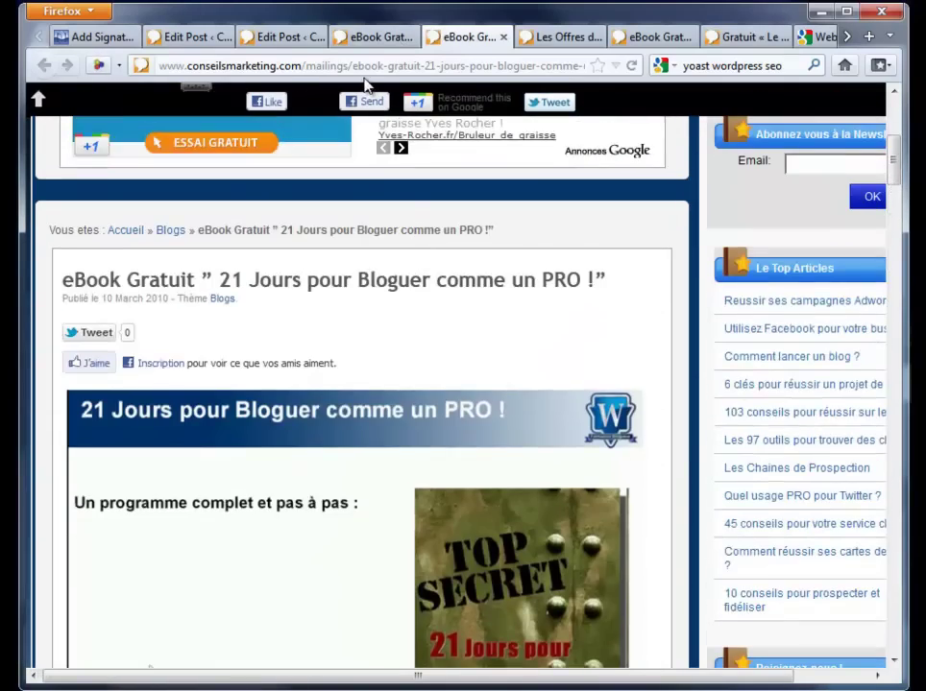
Examine the original page down to its email form and the "Encore un dernier petit effort..." page that follows sign-up.
left_click(372, 38)
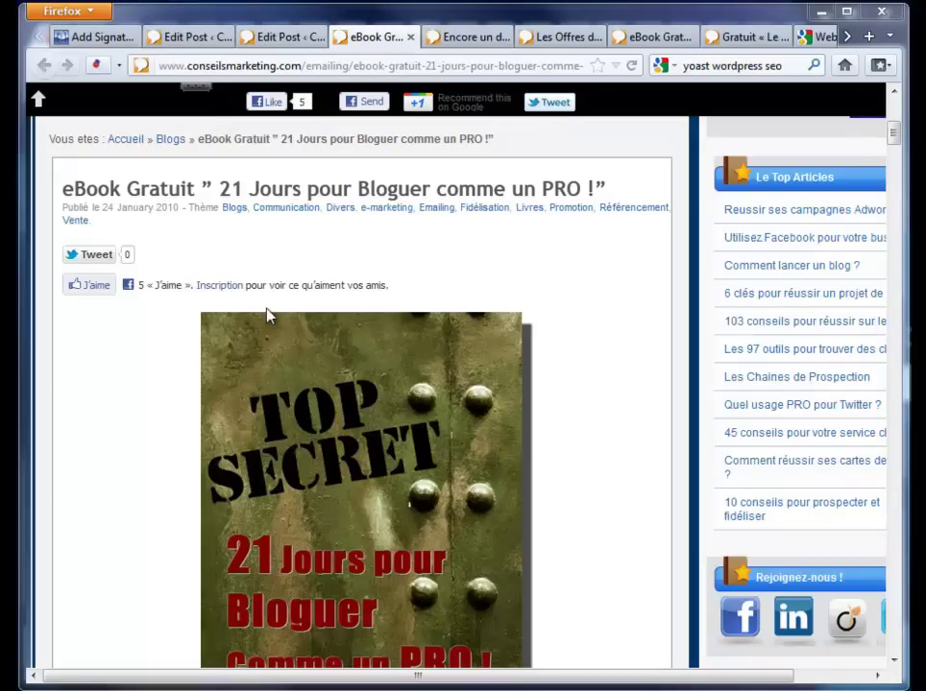
scroll(592, 404, "down", 10)
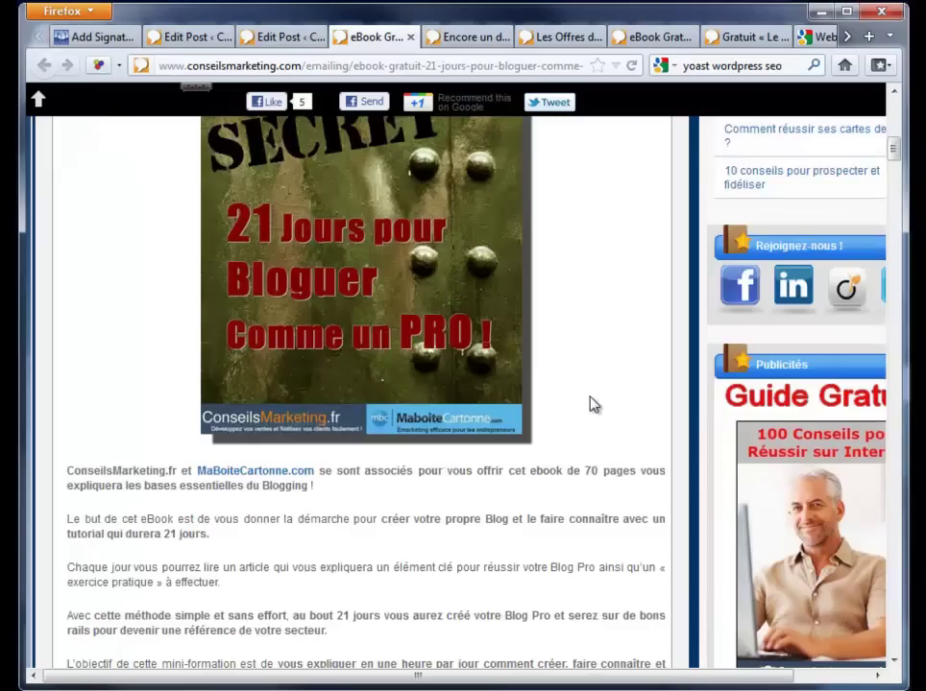
scroll(592, 404, "down", 5)
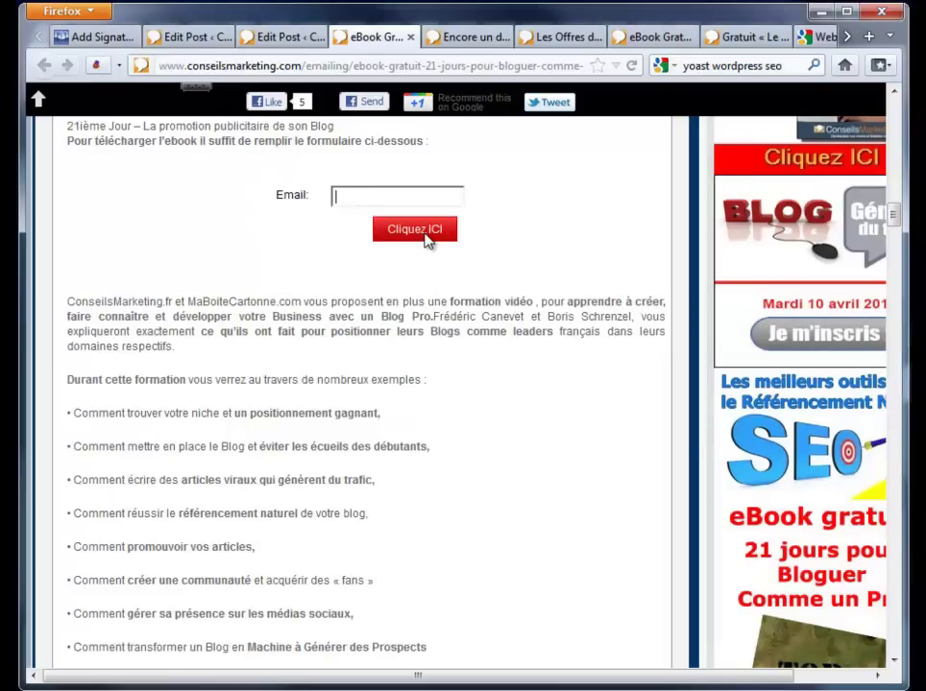
left_click(459, 36)
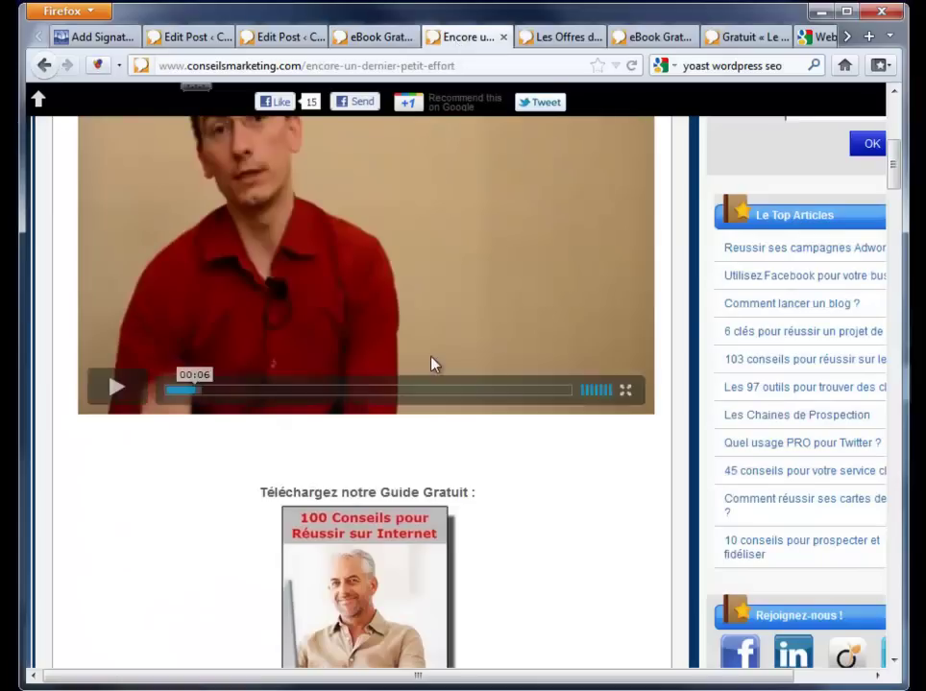
scroll(432, 365, "up", 5)
scroll(429, 350, "down", 3)
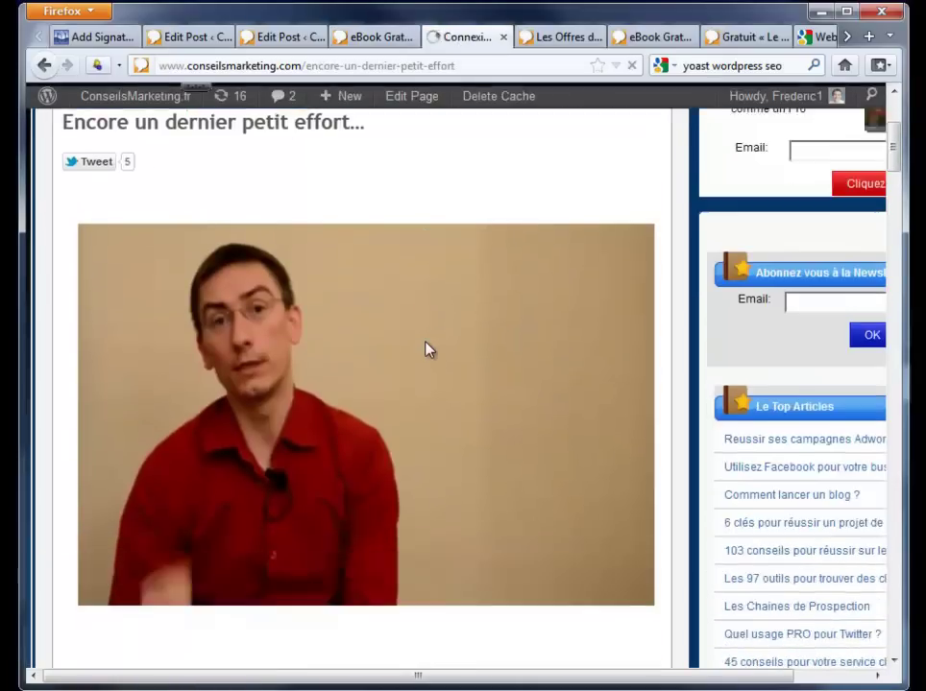
scroll(428, 351, "up", 3)
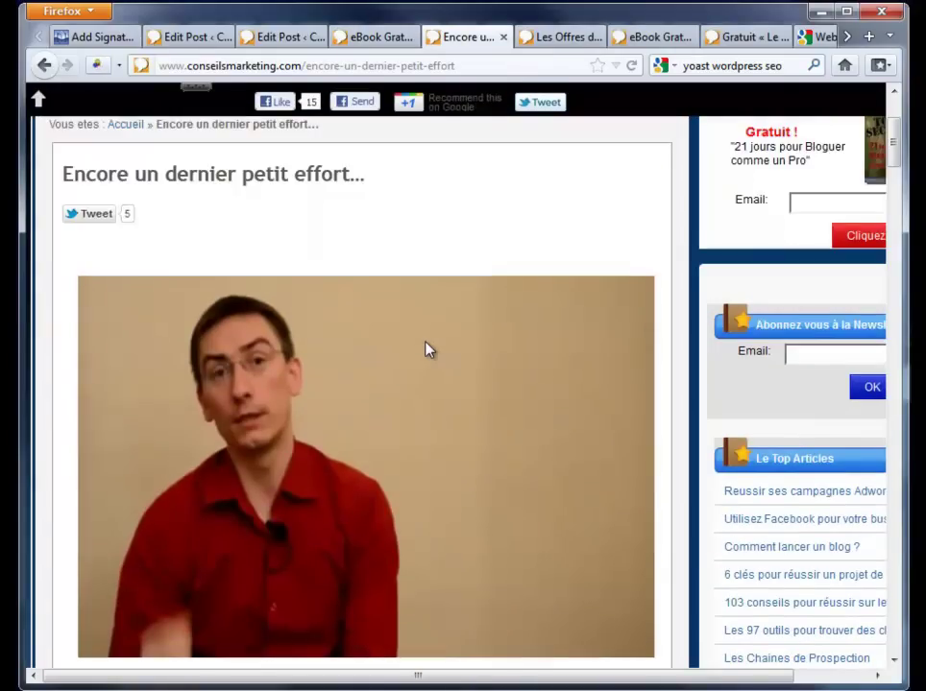
scroll(428, 350, "down", 4)
scroll(428, 350, "up", 4)
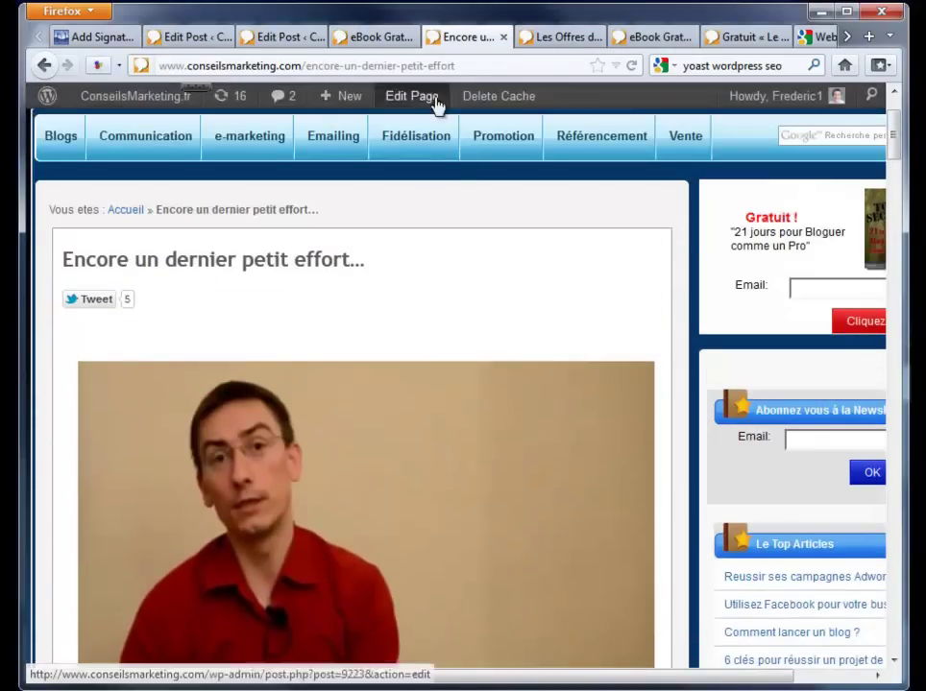
Copy the URL of the "Encore un dernier petit effort..." page for use as the conversion page.
left_click(471, 67)
key("ctrl+c")
scroll(374, 428, "down", 5)
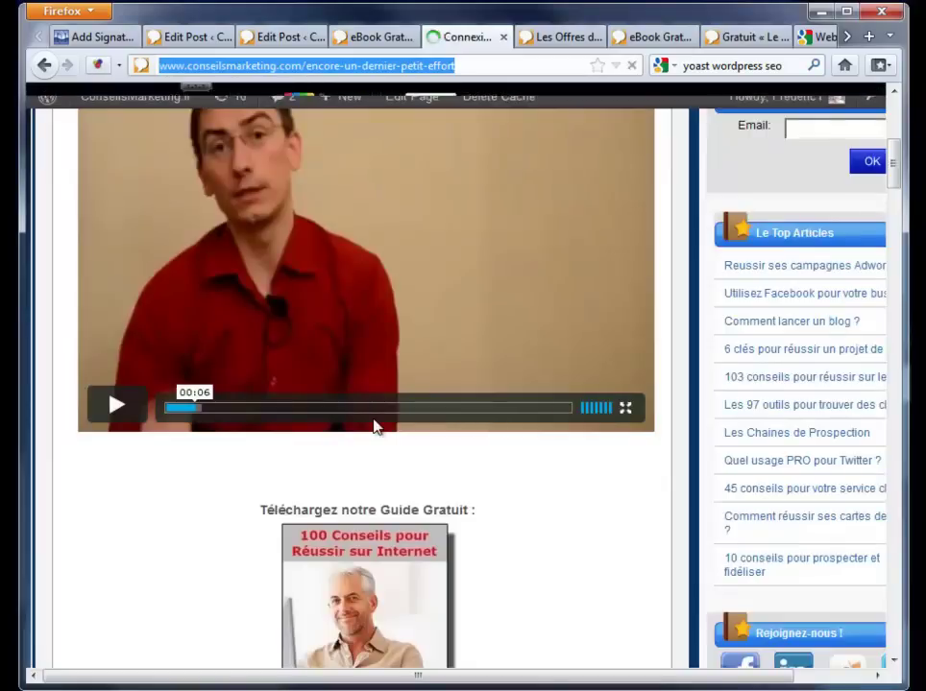
scroll(373, 427, "up", 6)
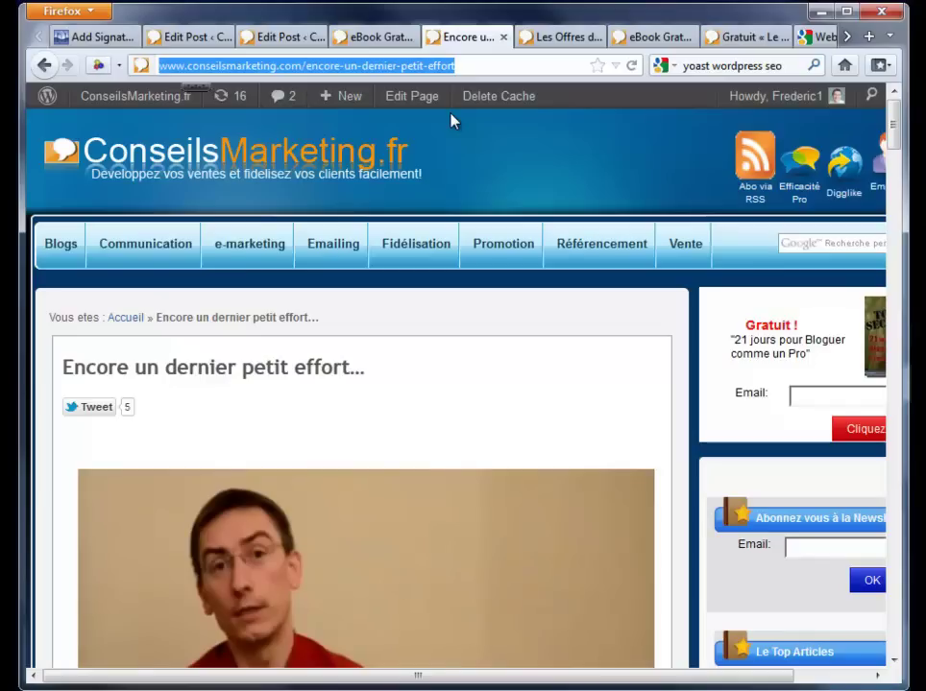
left_click(467, 66)
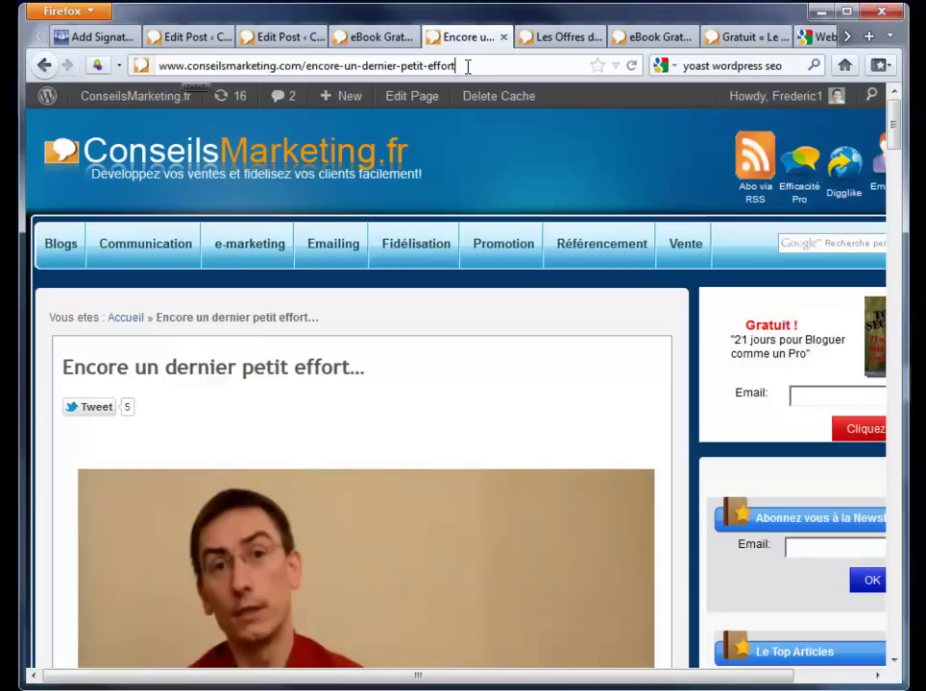
scroll(725, 45, "down", 2)
Switch to Google Website Optimizer, create an A/B experiment with its checklist confirmed, and name it "Split Test 21 jours".
left_click(708, 38)
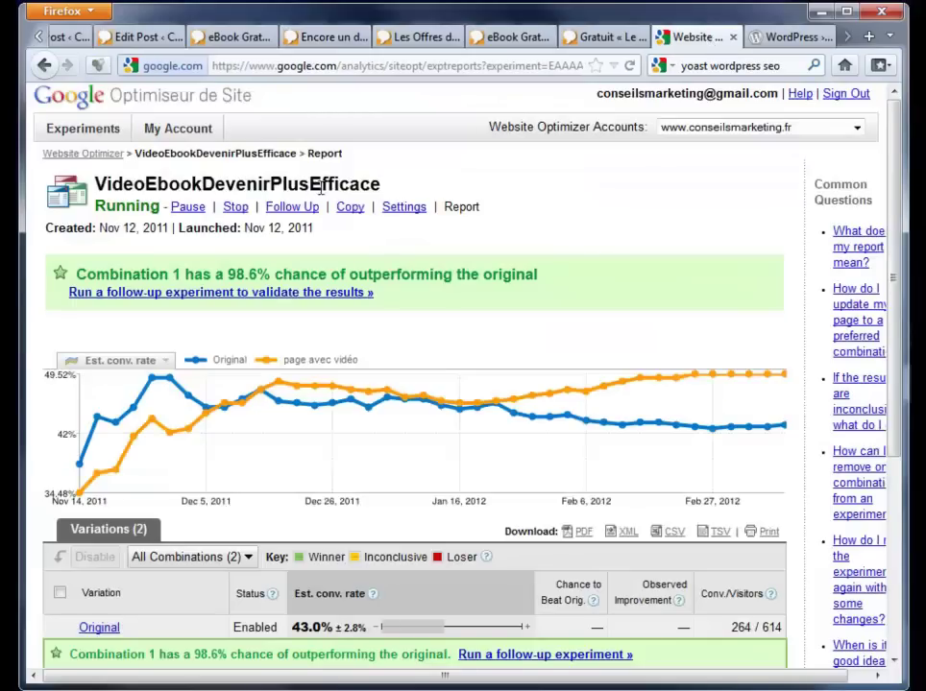
left_click(84, 132)
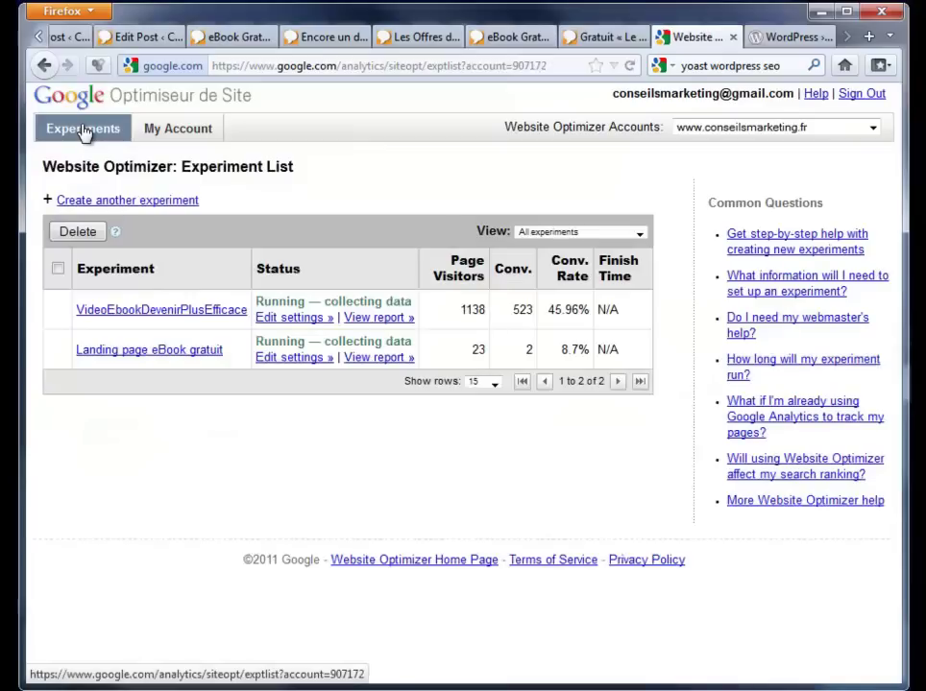
left_click(100, 202)
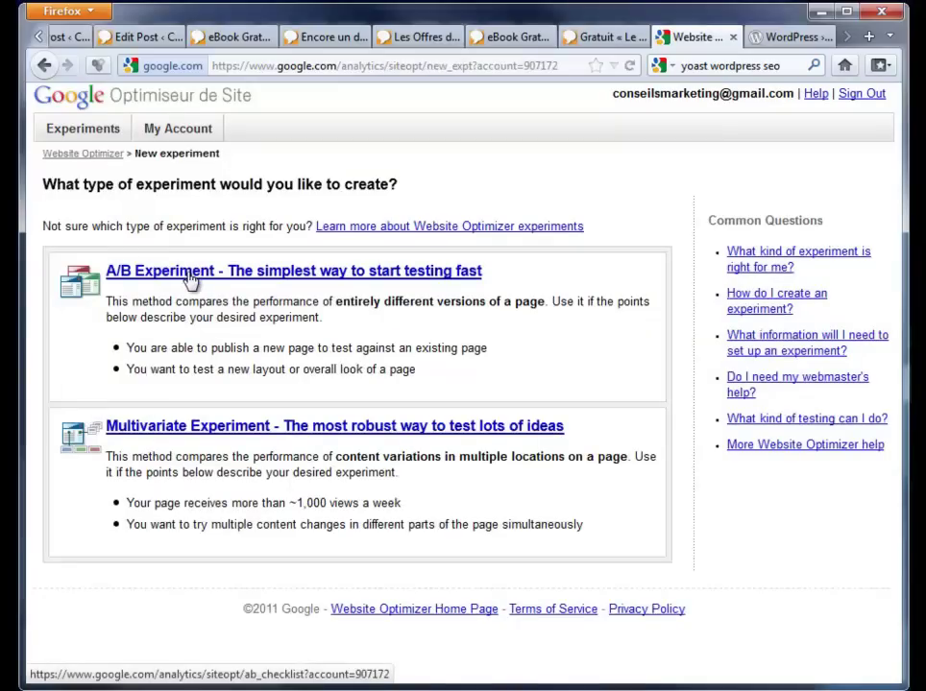
left_click(191, 276)
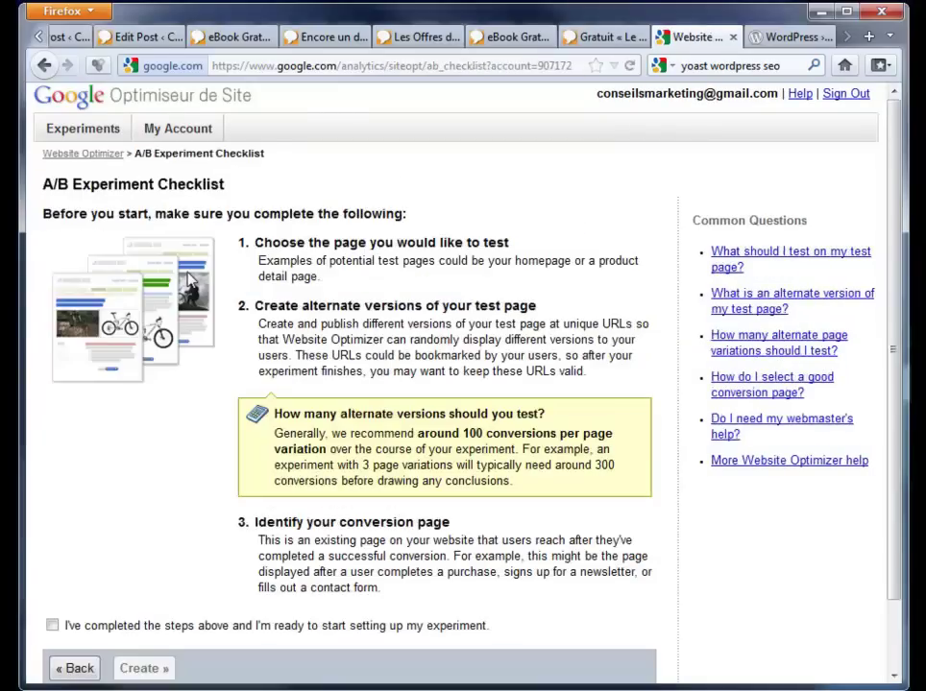
scroll(375, 252, "down", 2)
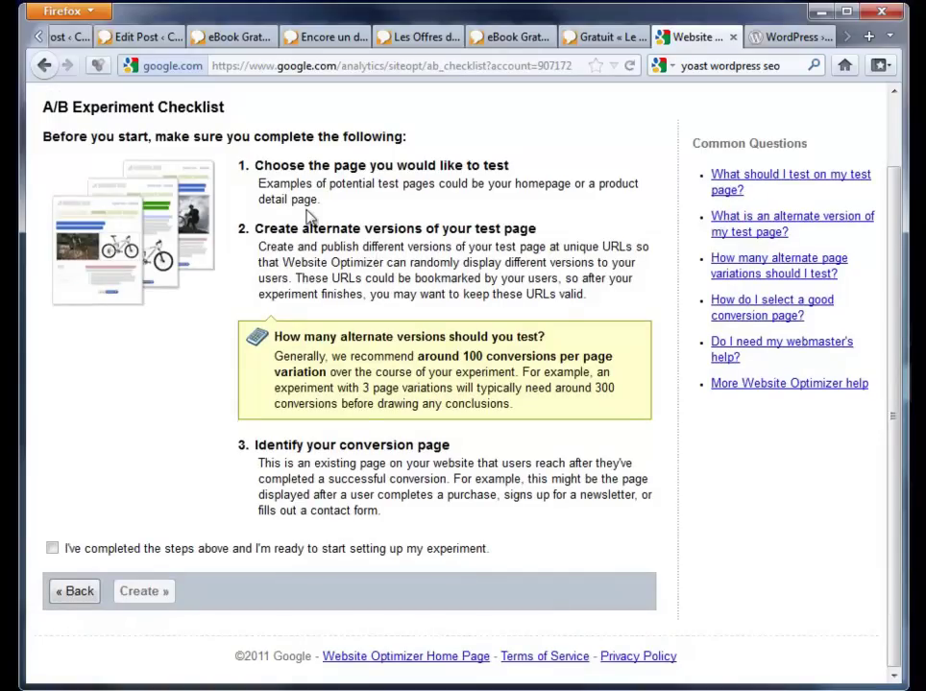
left_click(52, 548)
left_click(164, 597)
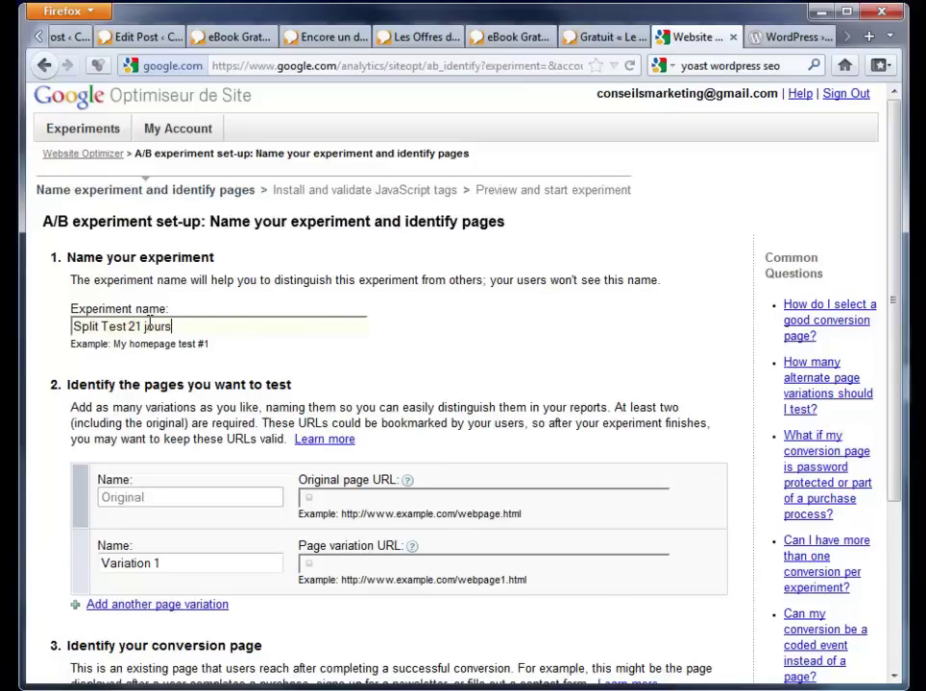
Rename the experiment's "Variation 1" page to "video".
scroll(222, 336, "down", 3)
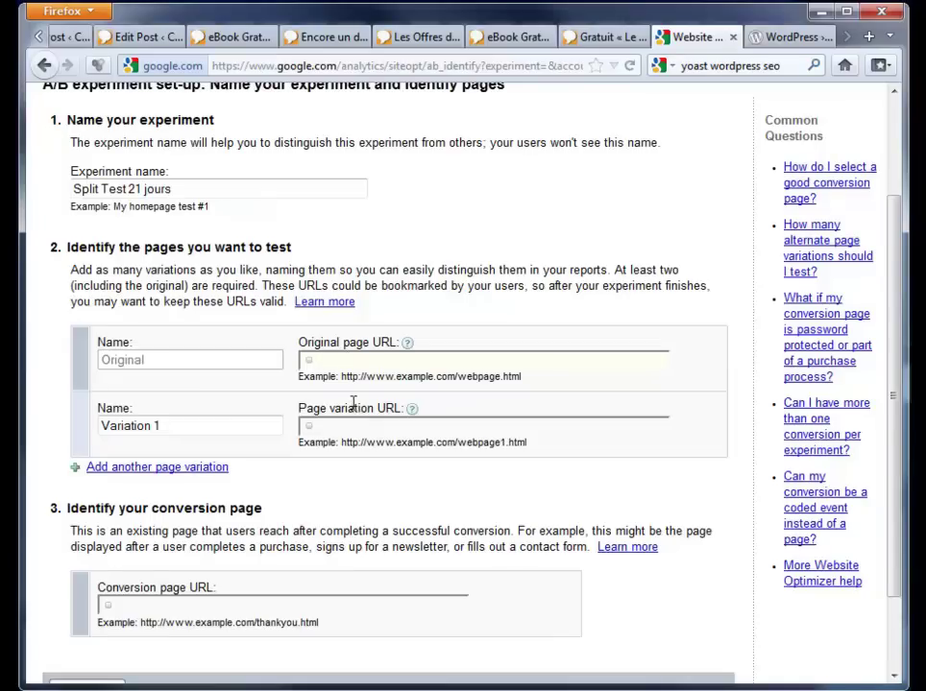
left_click_drag(187, 432, 43, 410)
type("V")
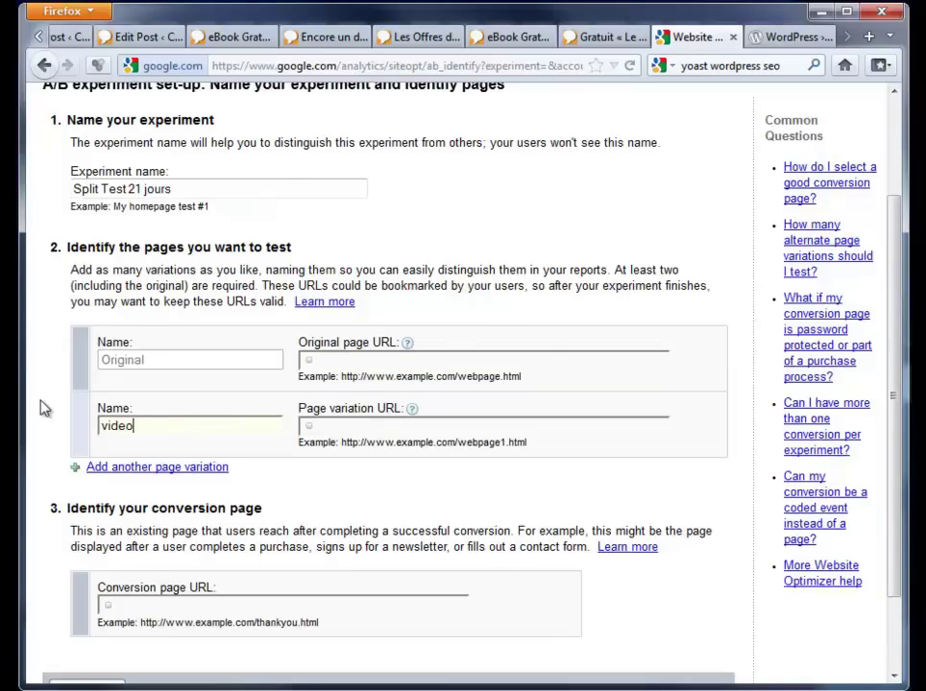
Copy the original post's URL, ending in /emailing/ebook-gratuit-21-jours-pour-bloguer-comme-un-pro, into the experiment as the original page URL.
left_click(223, 36)
scroll(255, 274, "up", 10)
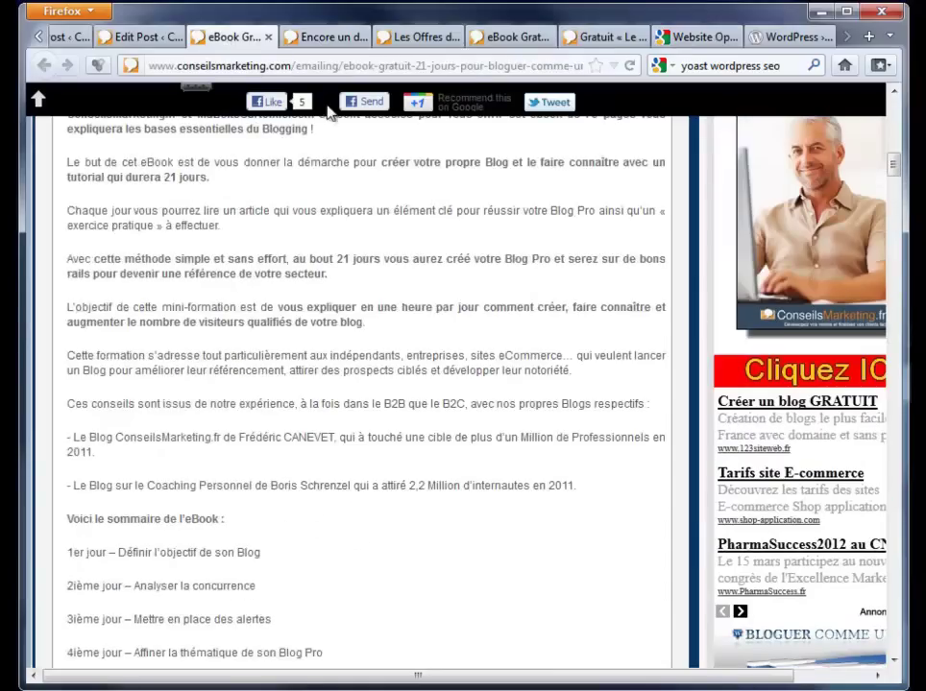
left_click(399, 71)
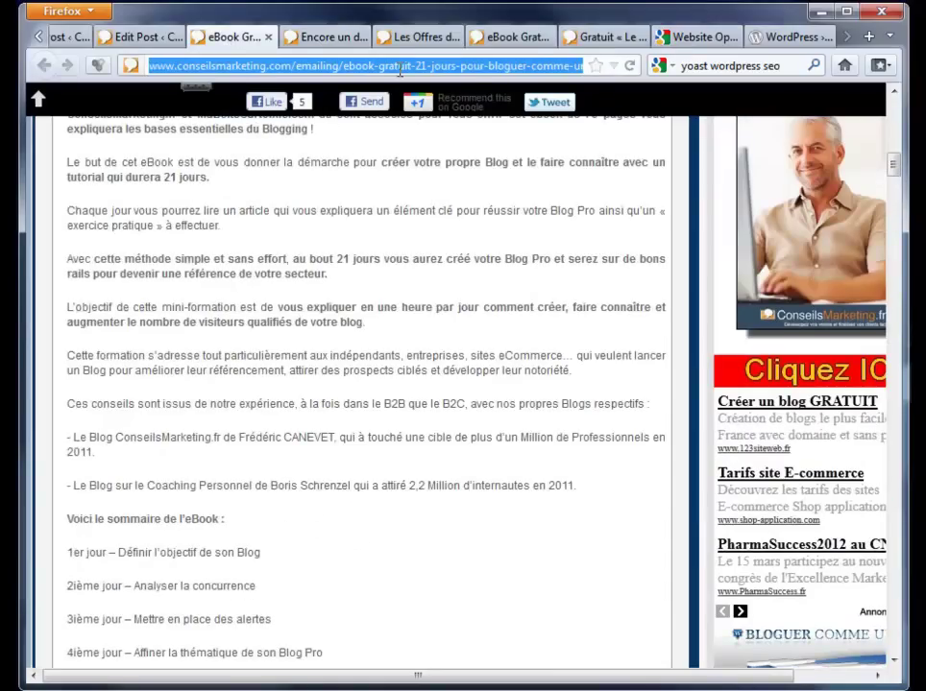
left_click(768, 37)
left_click(720, 38)
left_click(341, 360)
key("ctrl+v")
scroll(288, 347, "down", 2)
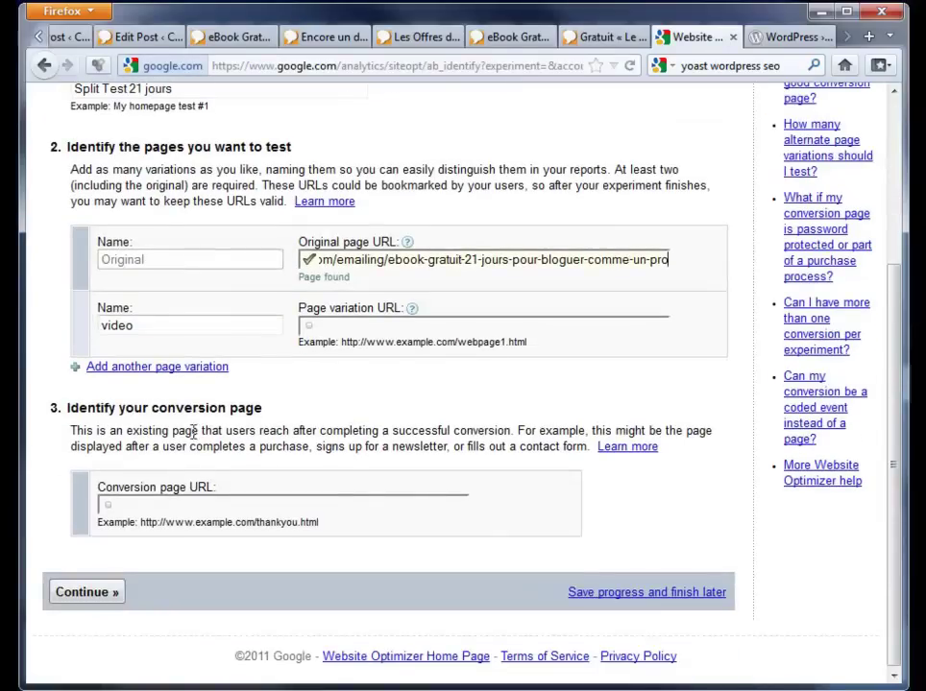
left_click(185, 504)
key("ctrl+v")
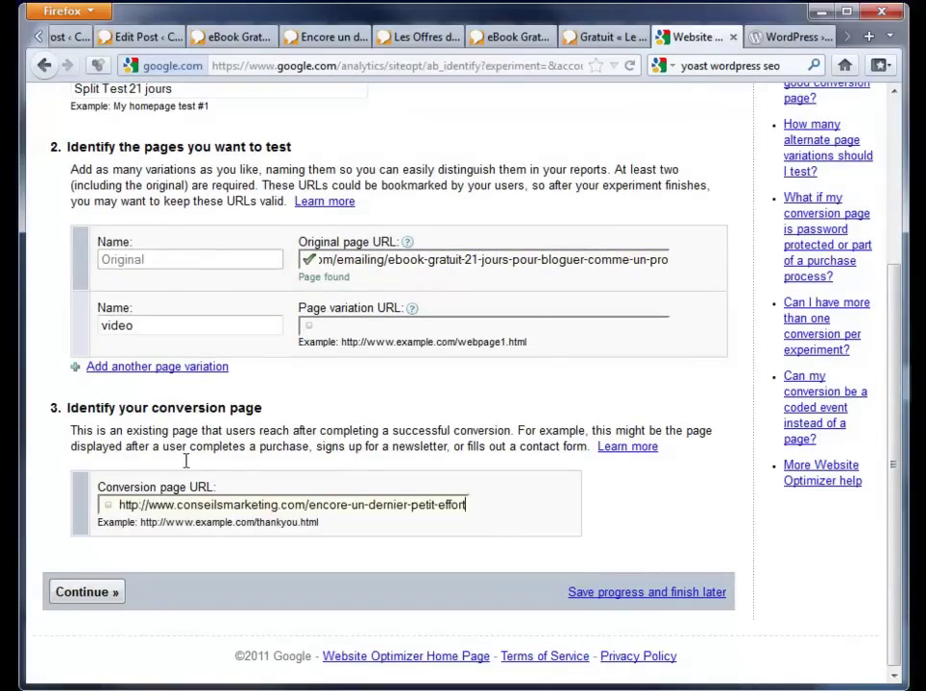
Copy the video post's URL, ending in /mailings/ebook-gratuit-21-jours-pour-bloguer-comme-un-pro-2, into the experiment as the page variation URL.
left_click(324, 36)
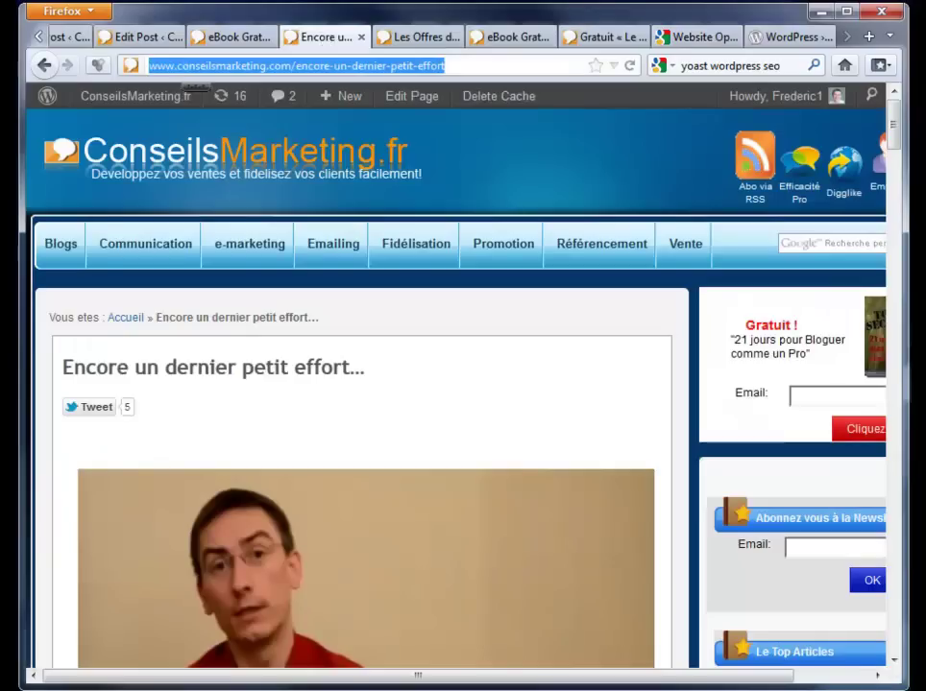
left_click(43, 67)
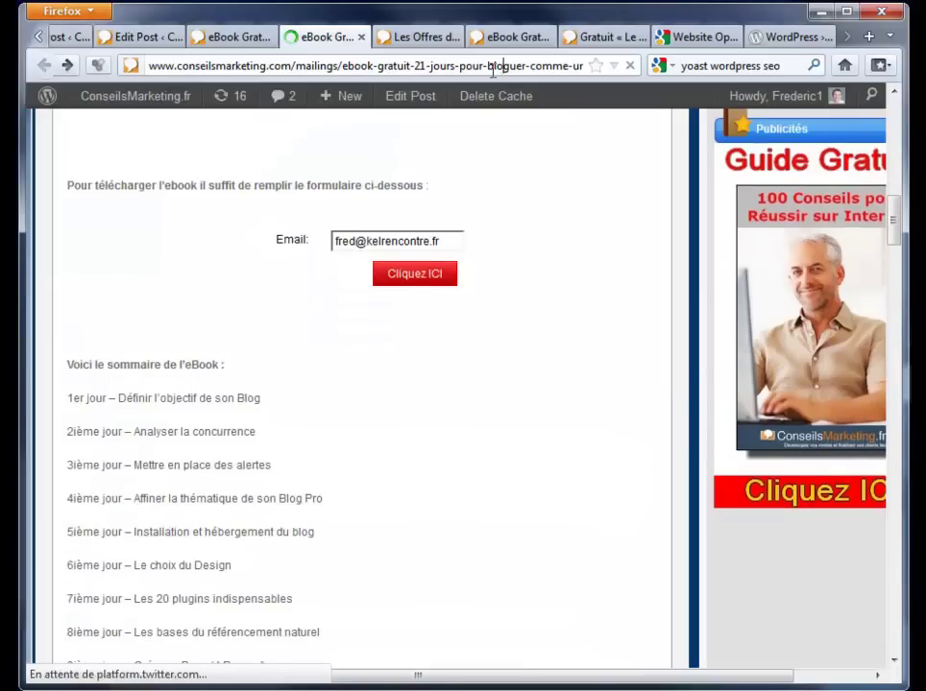
left_click(493, 67)
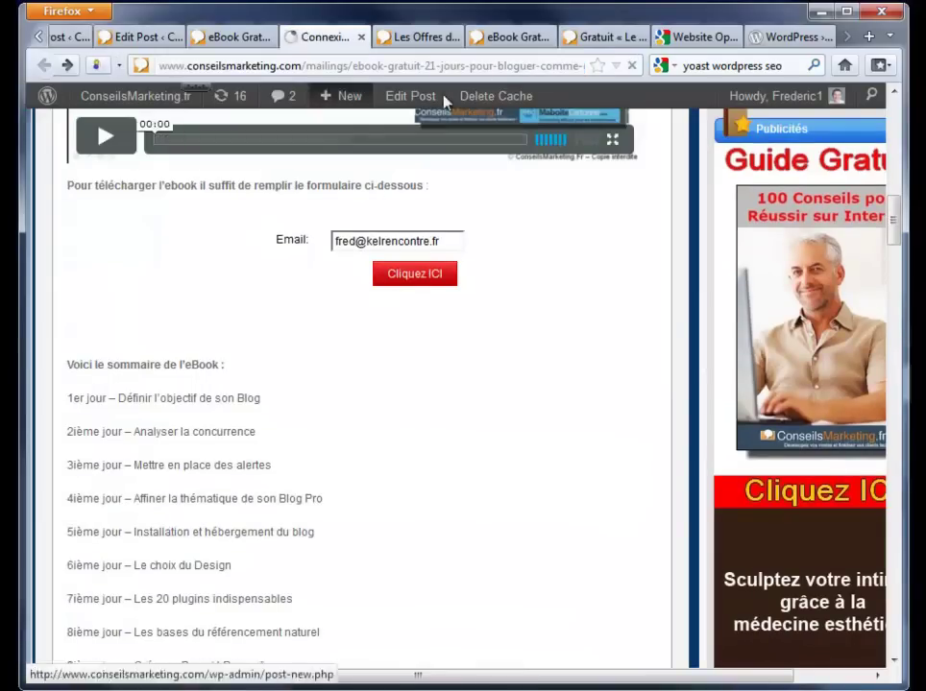
left_click(684, 37)
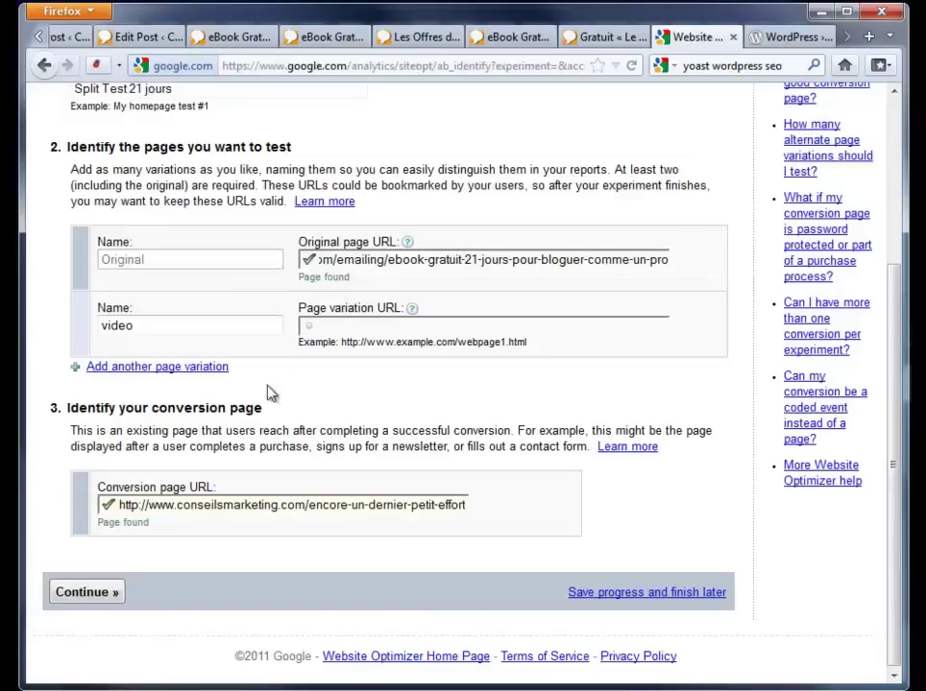
left_click(334, 328)
type("http://www.conseilsmarketing.com/emailing/ebook-gratuit-21-jours-pour-bloguer-comme-un-pro-2")
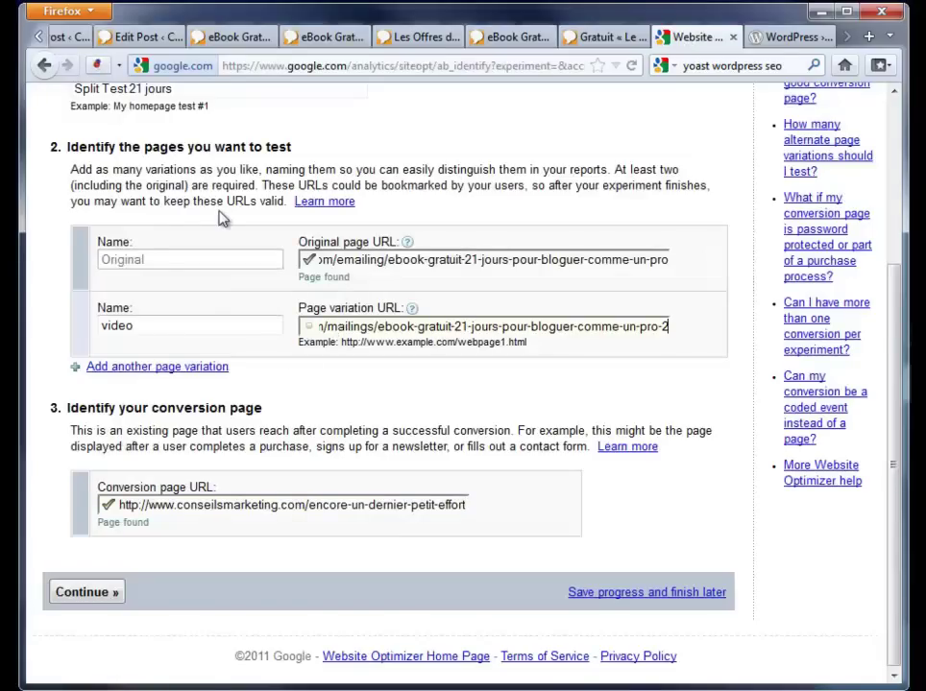
Submit the experiment pages, choose to install and validate the JavaScript tags yourself, and bring up the installation instructions.
scroll(221, 217, "up", 3)
scroll(222, 216, "down", 3)
left_click(93, 595)
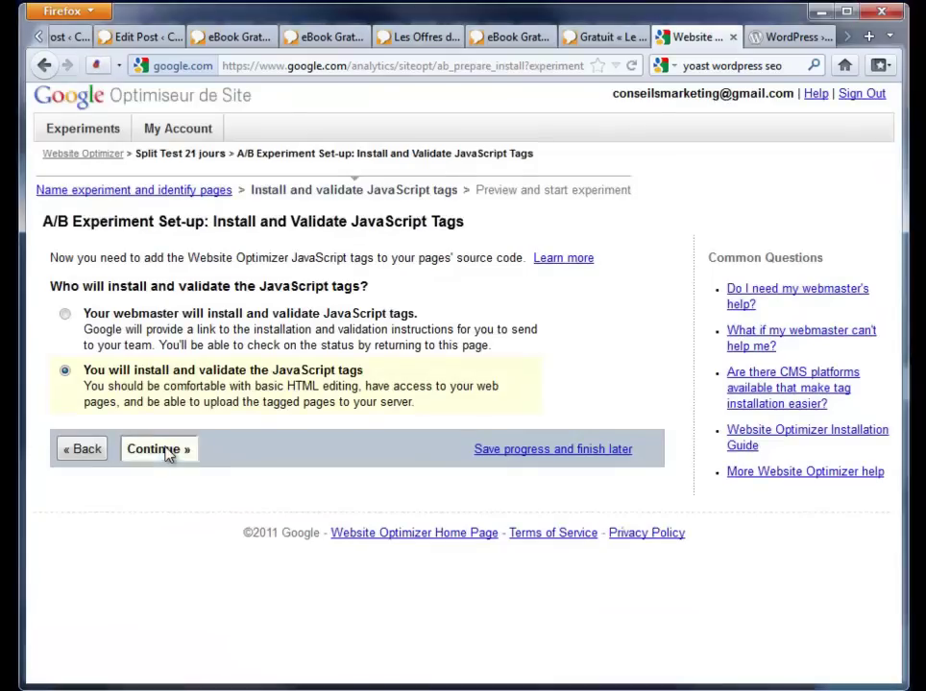
left_click(165, 450)
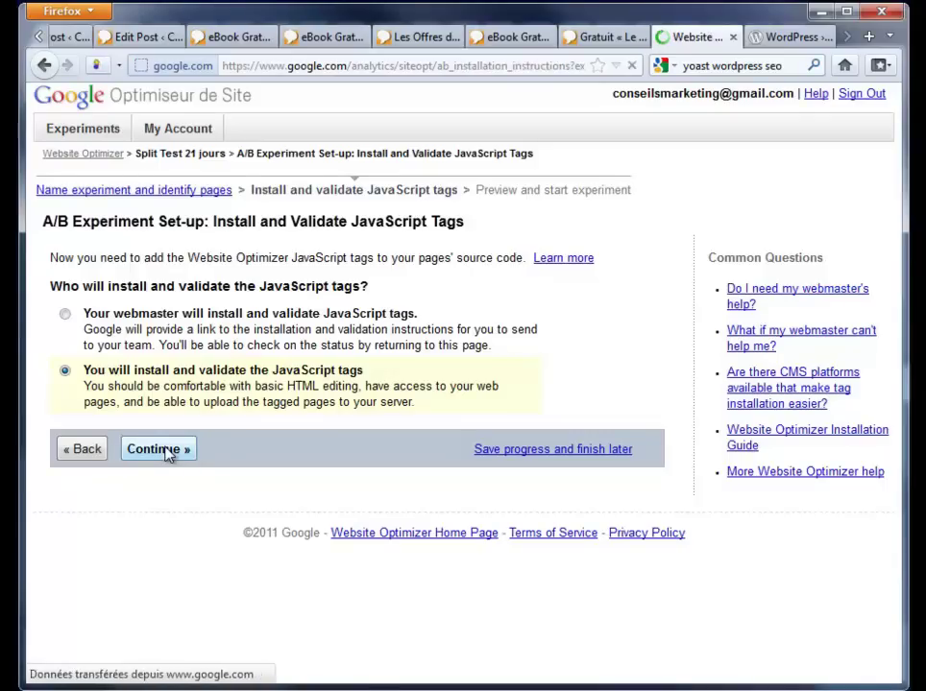
scroll(316, 240, "down", 4)
scroll(317, 245, "down", 5)
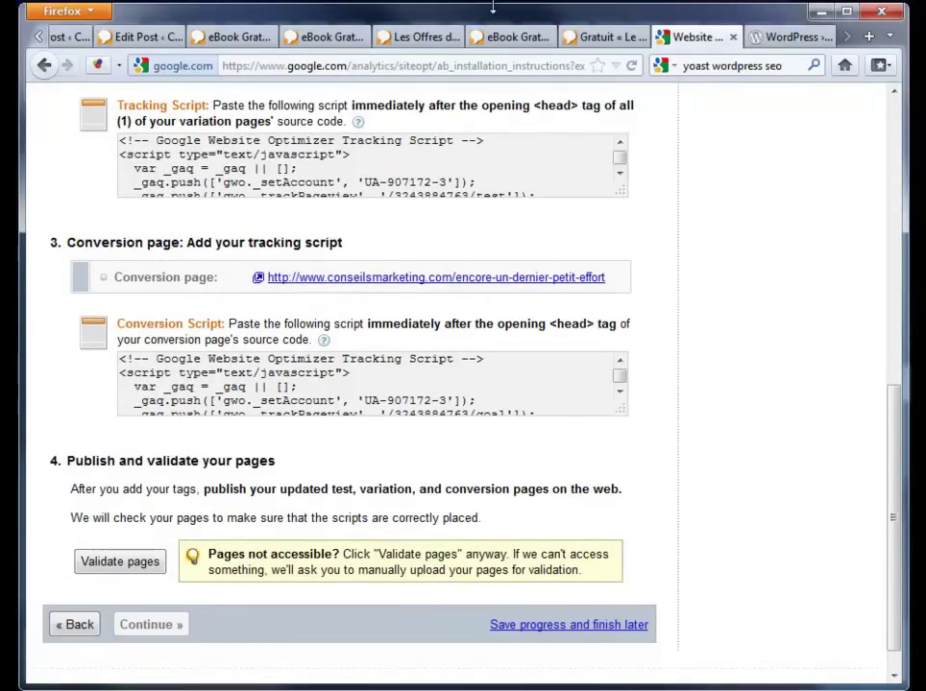
Enable Google Website Optimizer support on the original ebook post in its WordPress editor.
left_click(223, 38)
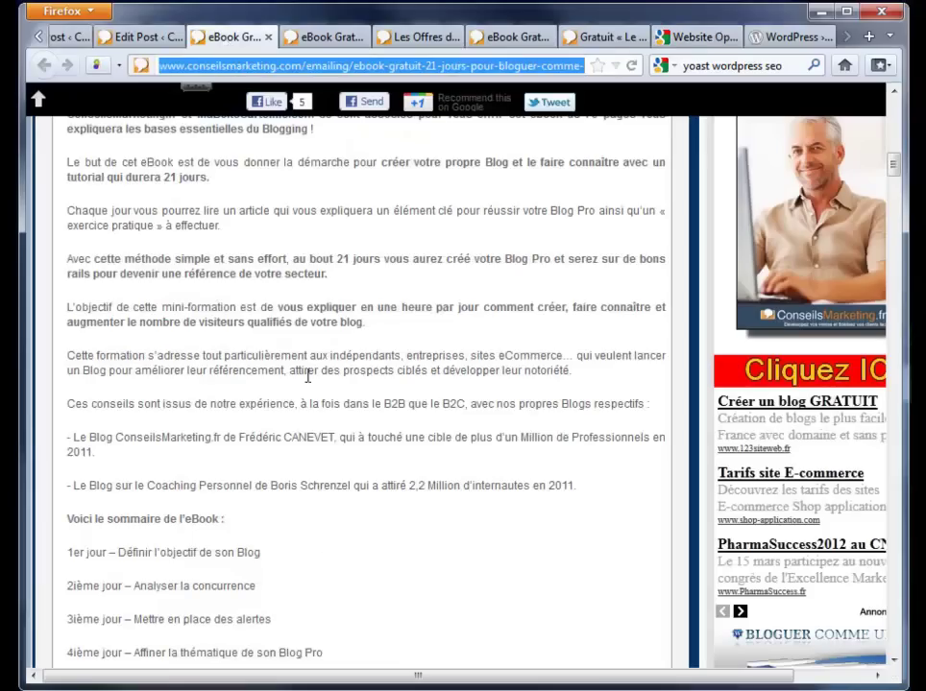
left_click(160, 38)
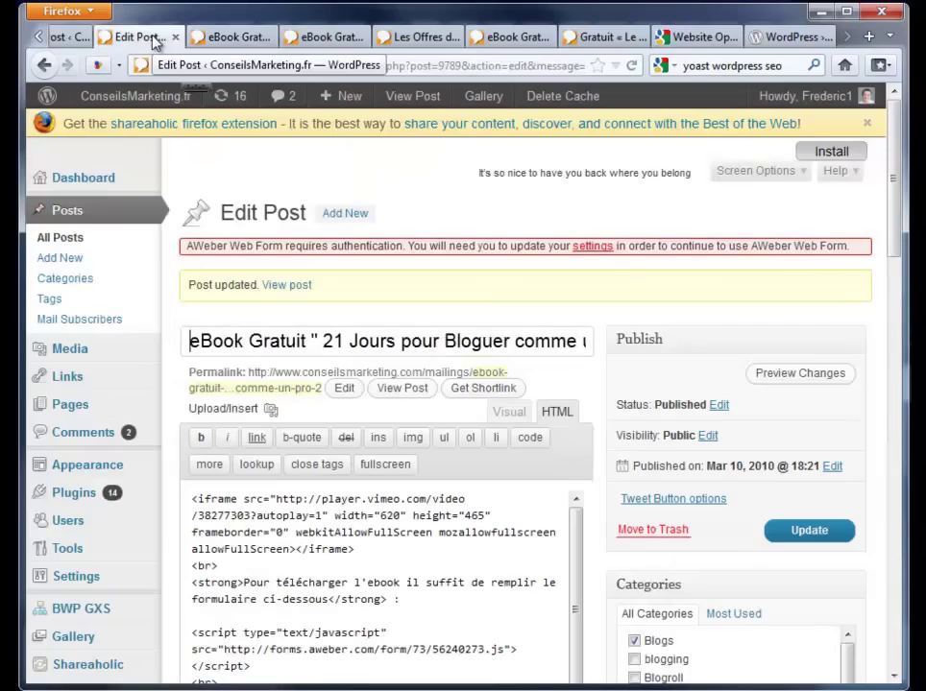
left_click(192, 38)
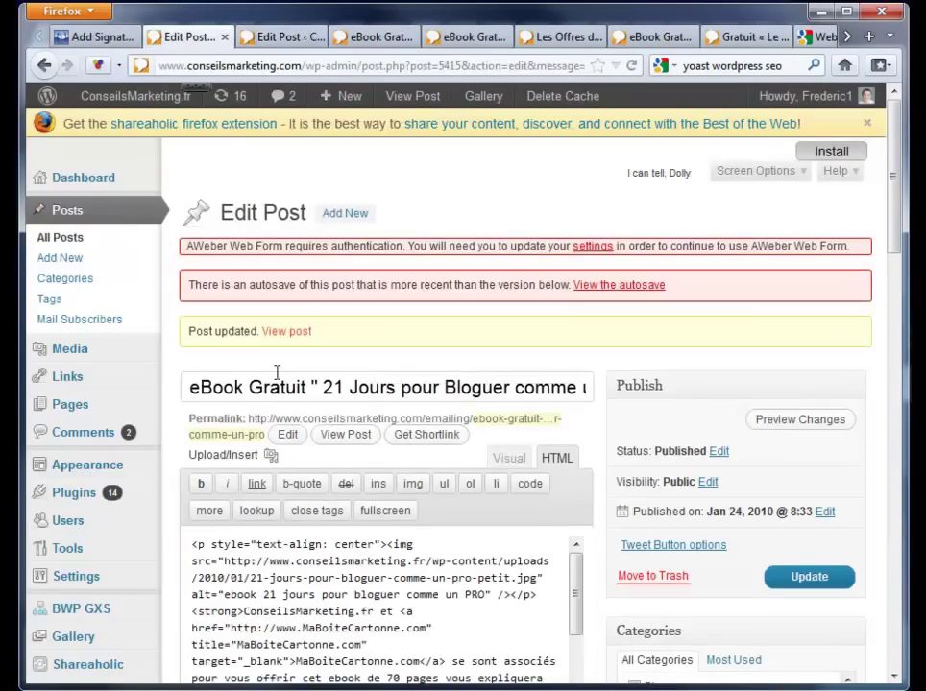
scroll(301, 425, "down", 15)
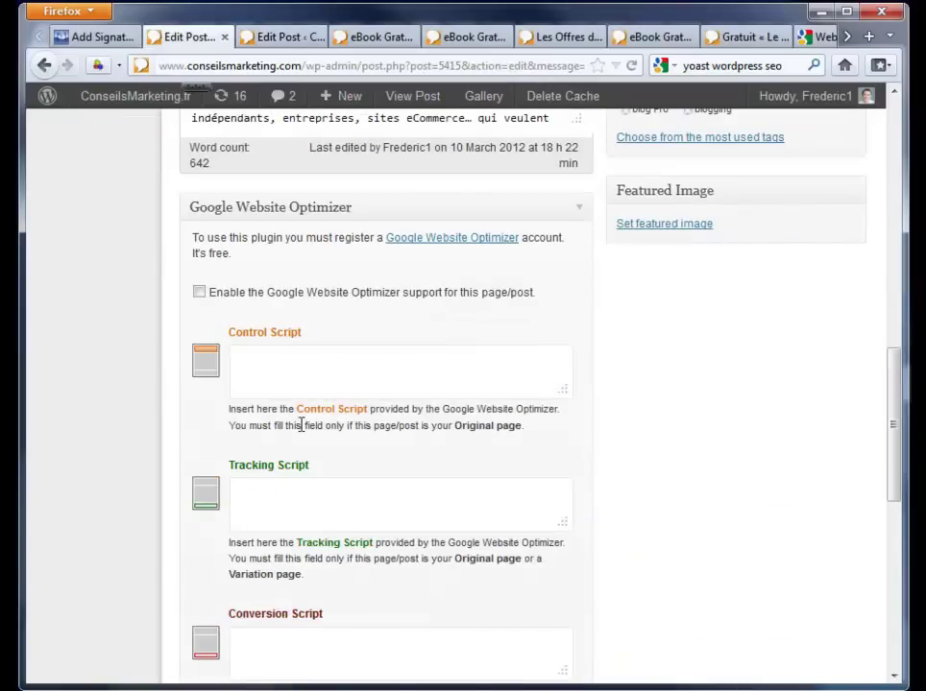
left_click(281, 363)
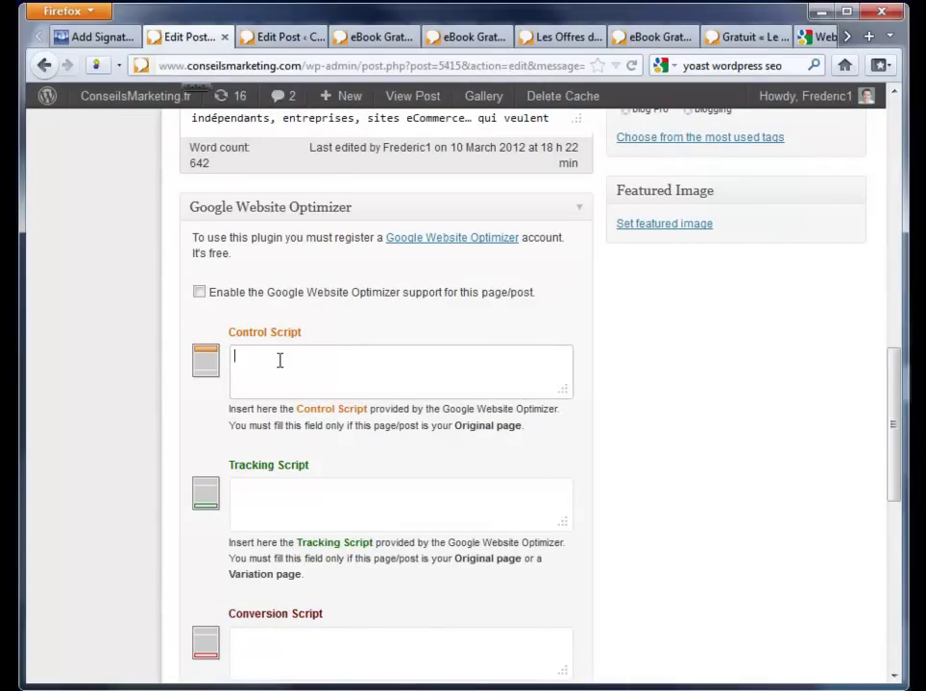
left_click(308, 374)
scroll(309, 374, "down", 2)
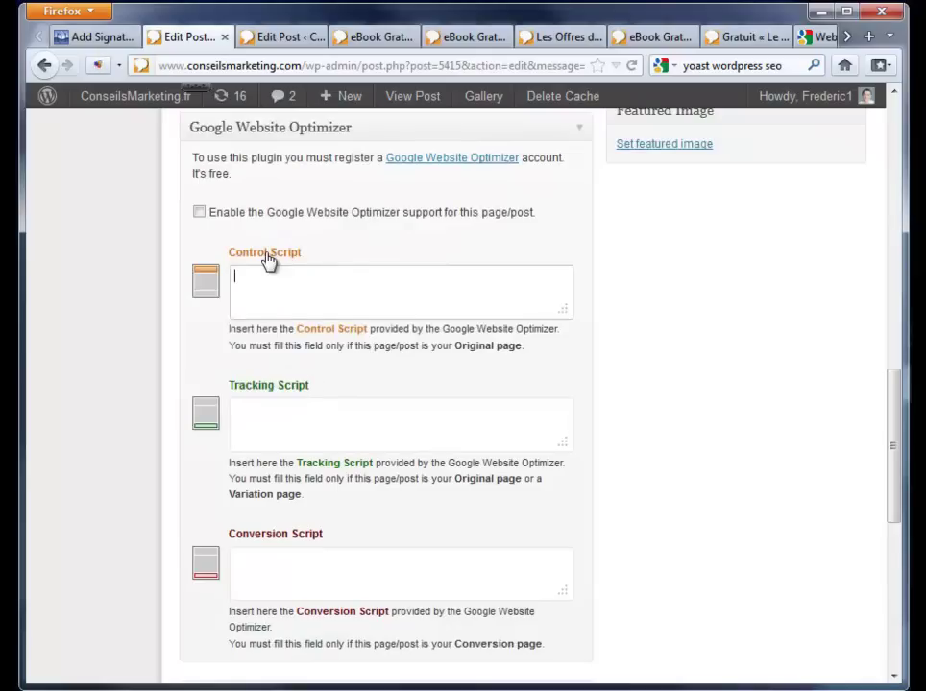
left_click(199, 211)
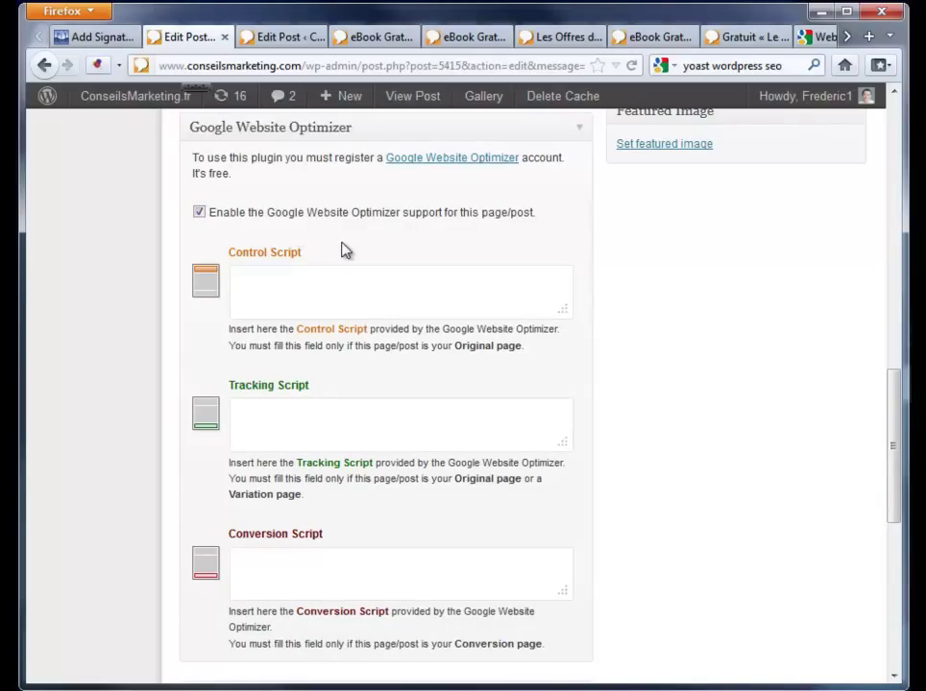
Copy the experiment's Control and Tracking Script for the original page into the original post's Control Script field.
scroll(378, 373, "down", 3)
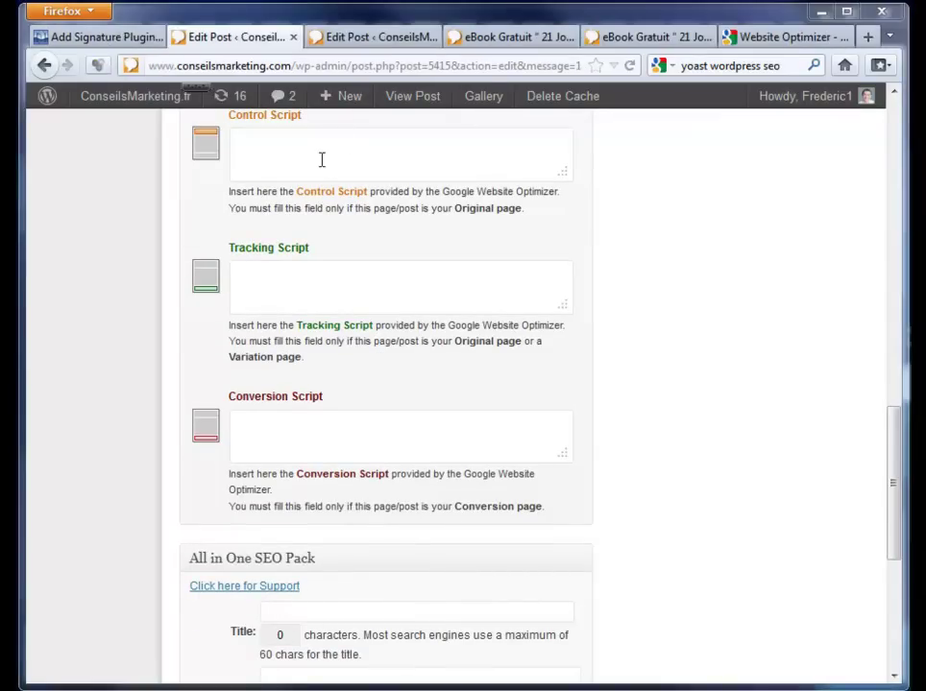
left_click(322, 159)
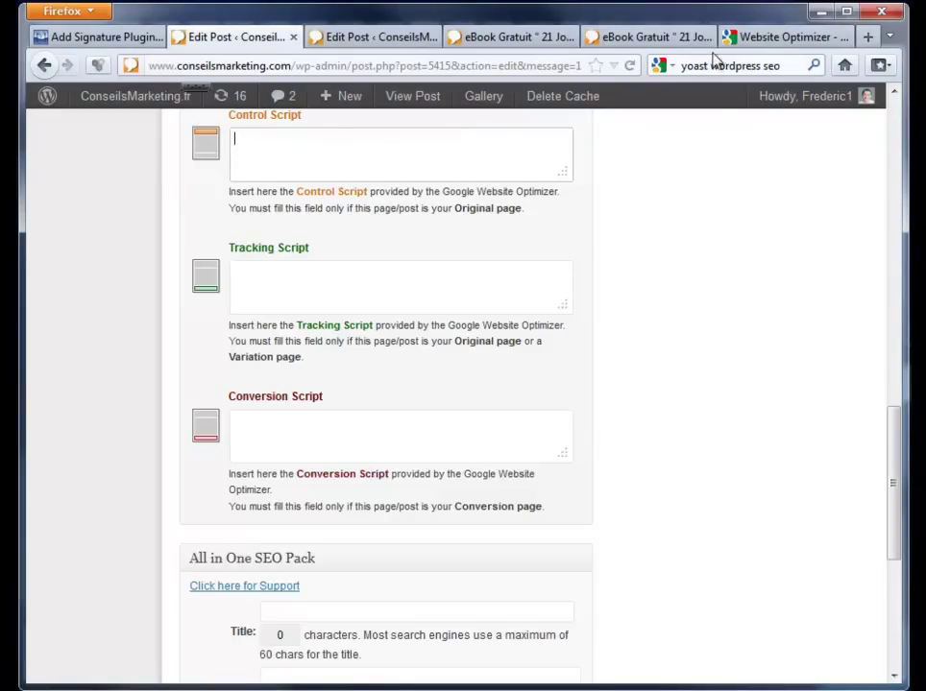
left_click(801, 40)
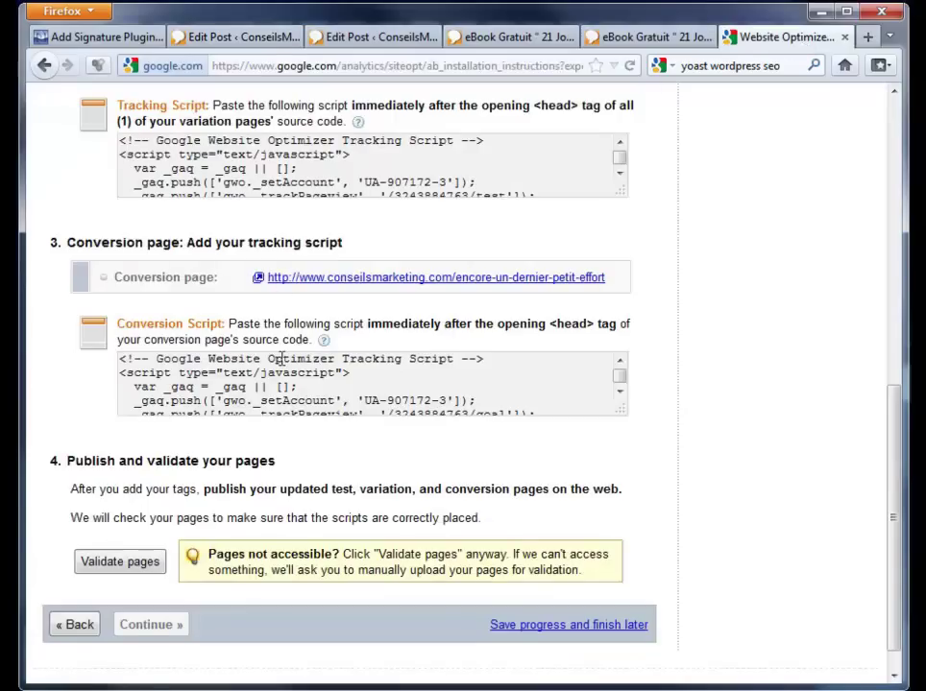
scroll(288, 269, "up", 10)
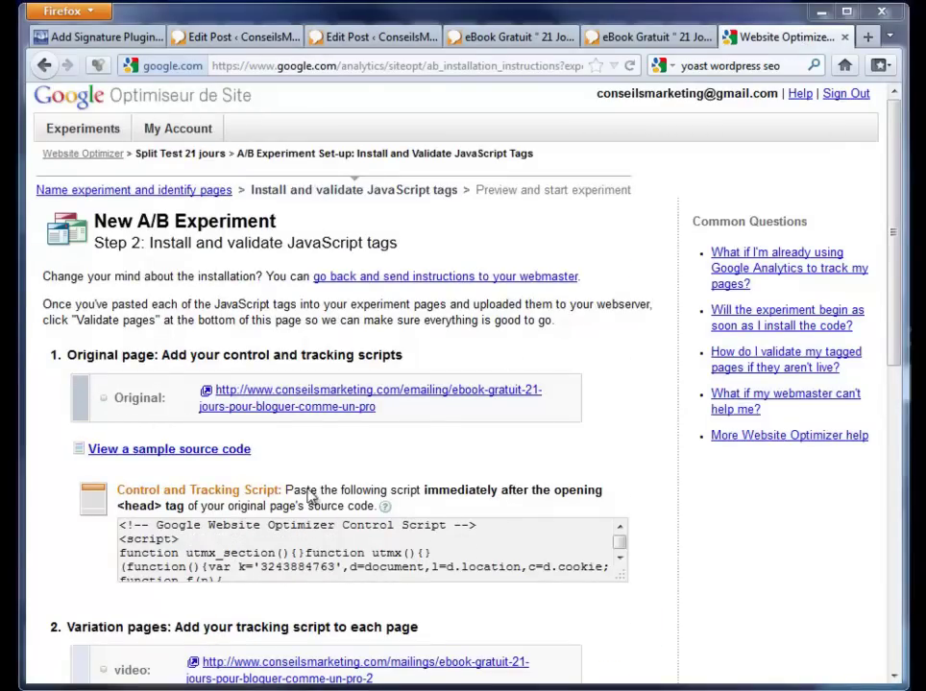
left_click(255, 550)
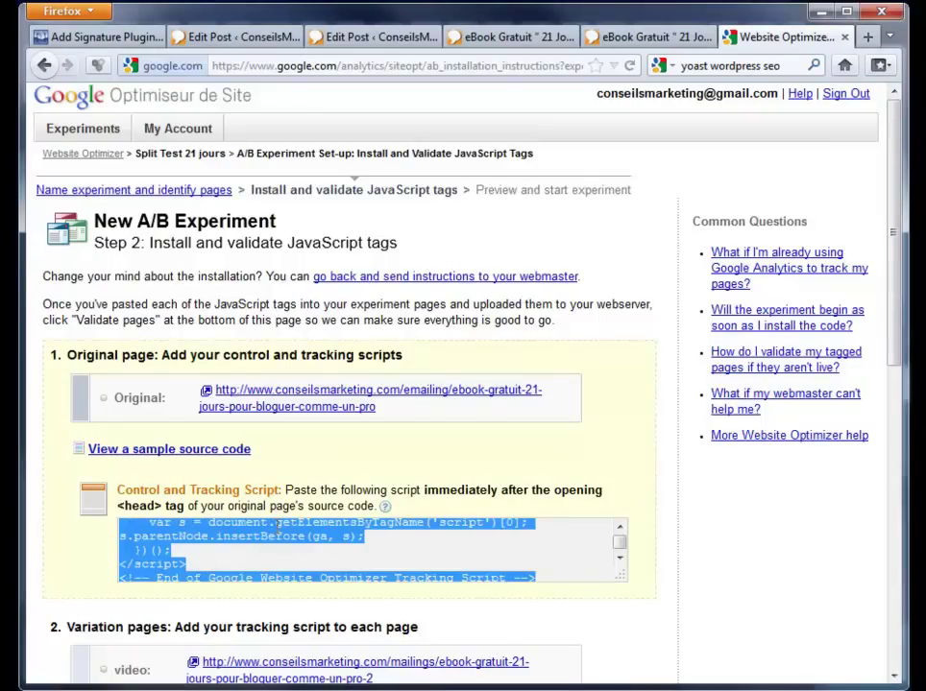
left_click(382, 40)
left_click(199, 36)
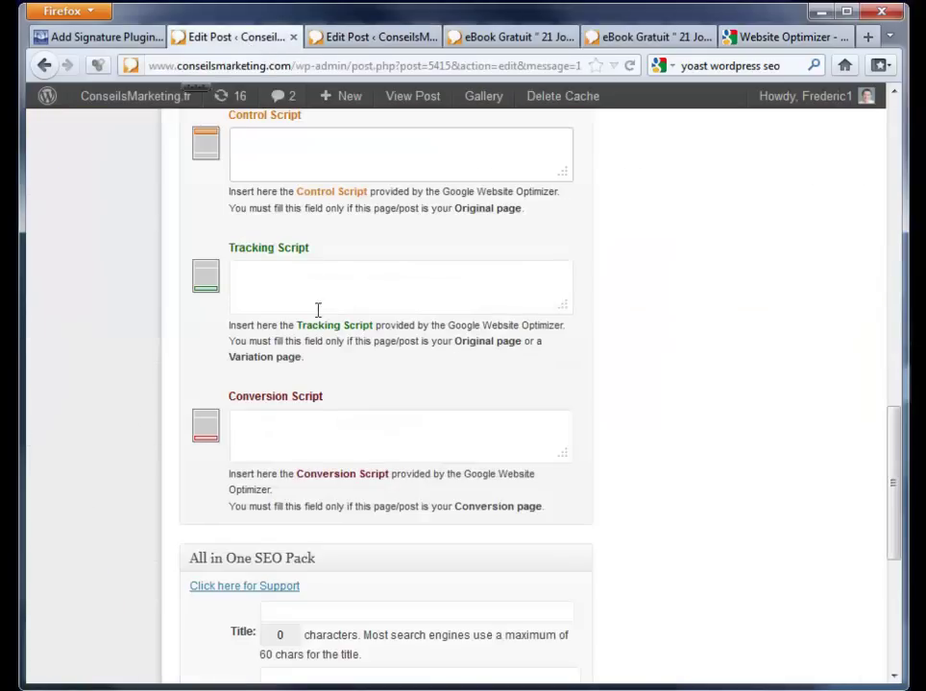
key("ctrl+v")
Copy the experiment's Tracking Script for the variation page into the Tracking Script field of the video post.
left_click(747, 37)
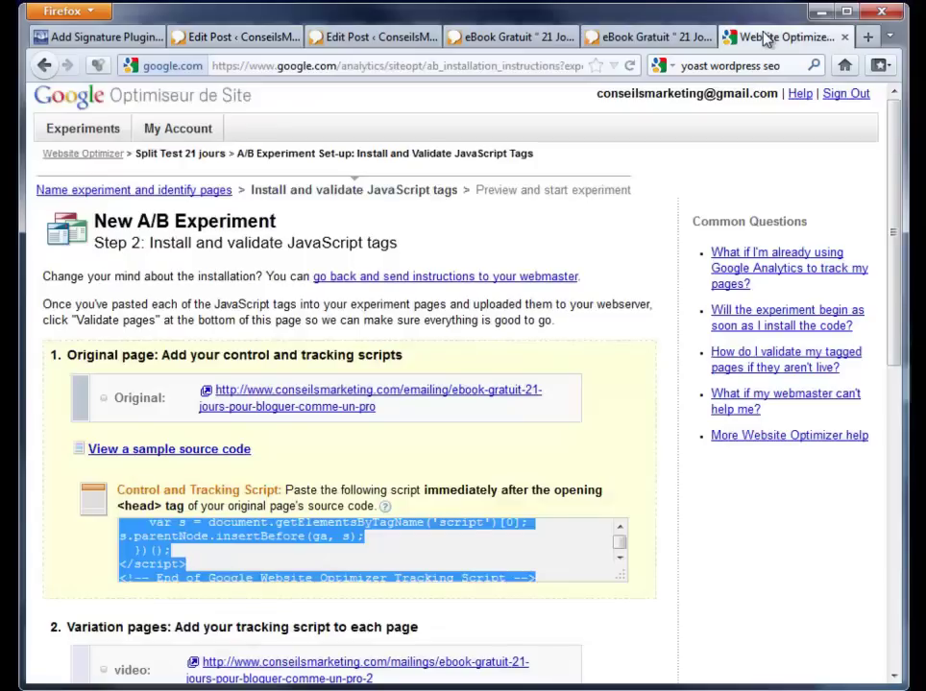
scroll(176, 488, "down", 4)
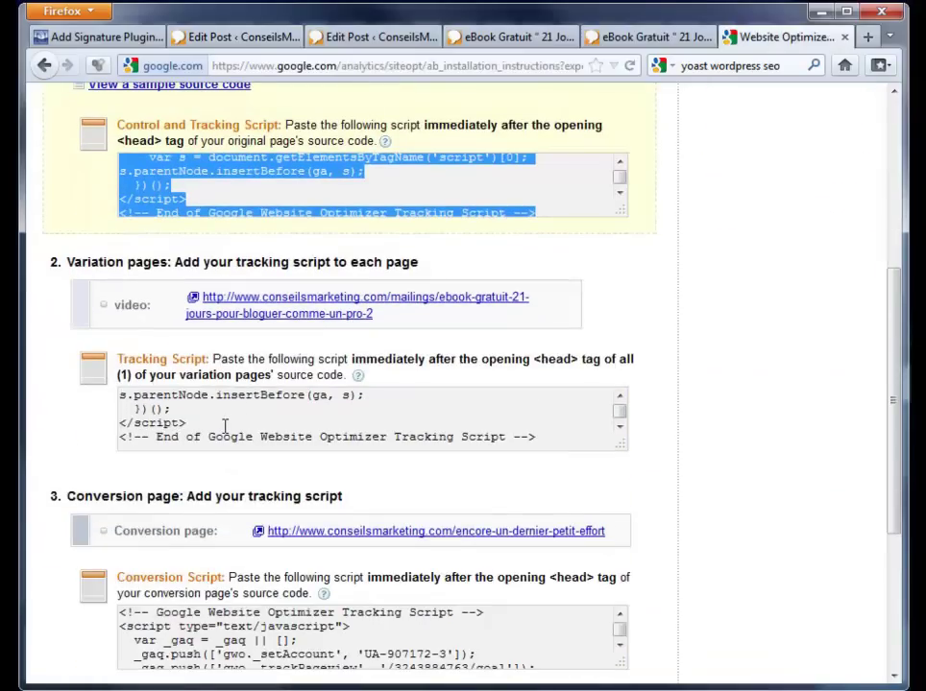
left_click(226, 420)
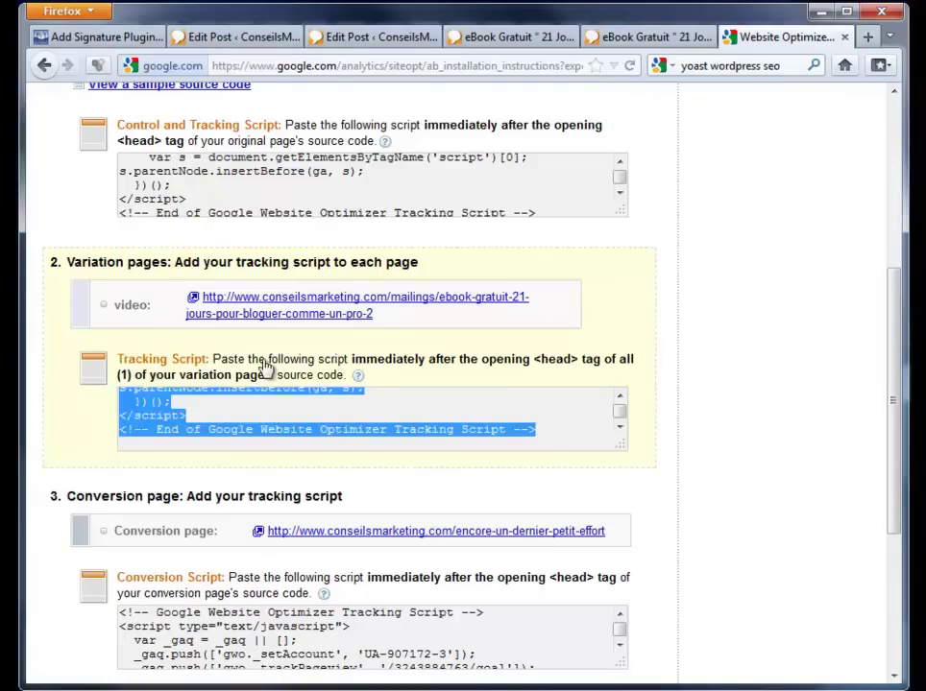
left_click(358, 38)
scroll(374, 363, "down", 15)
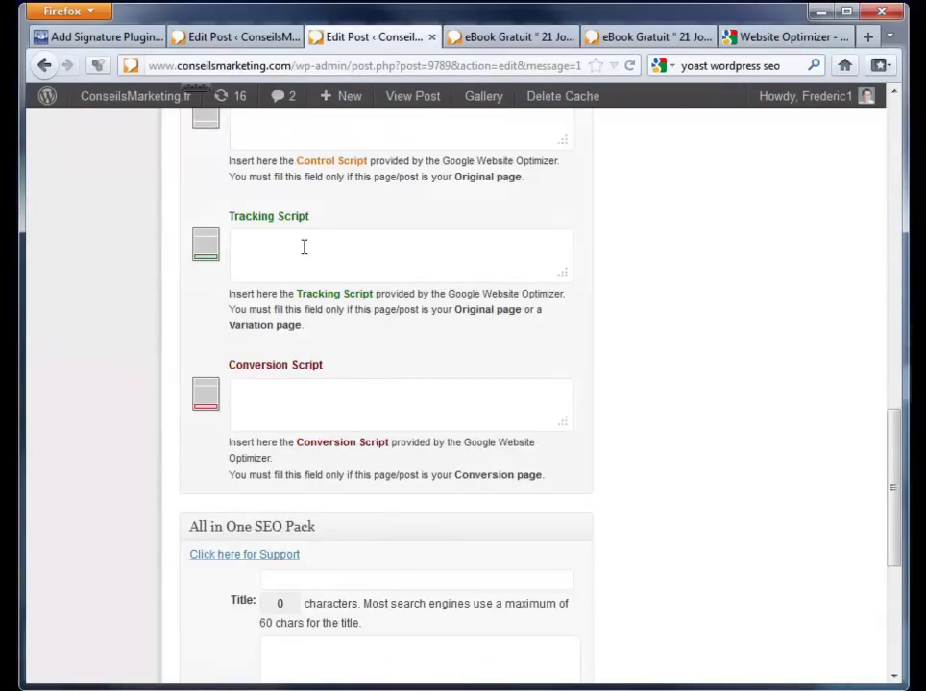
left_click(303, 247)
key("ctrl+v")
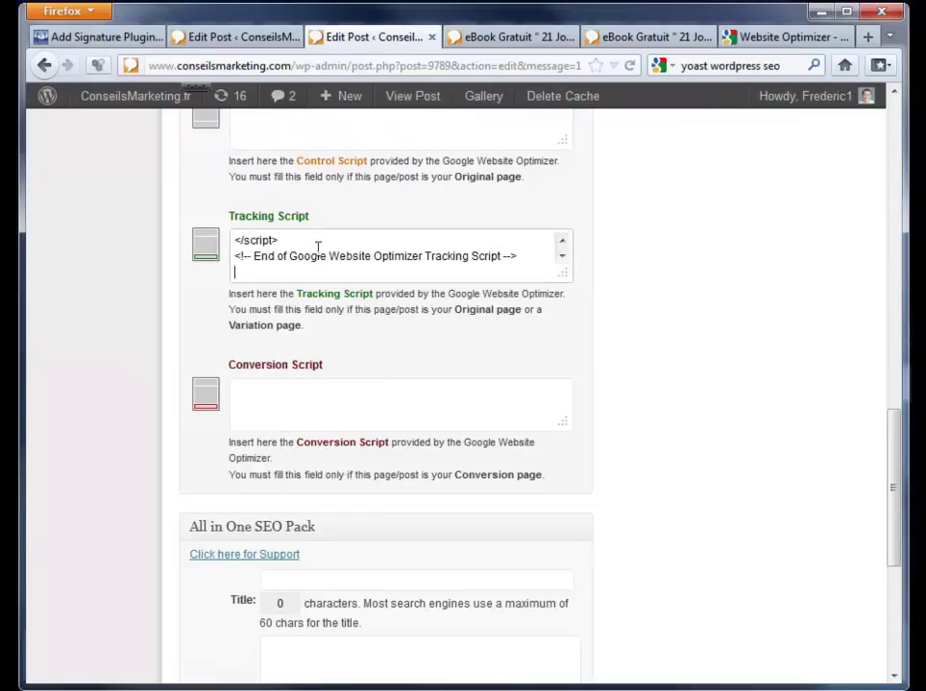
Update the video variation post and the original ebook post to save their new scripts.
scroll(325, 262, "down", 5)
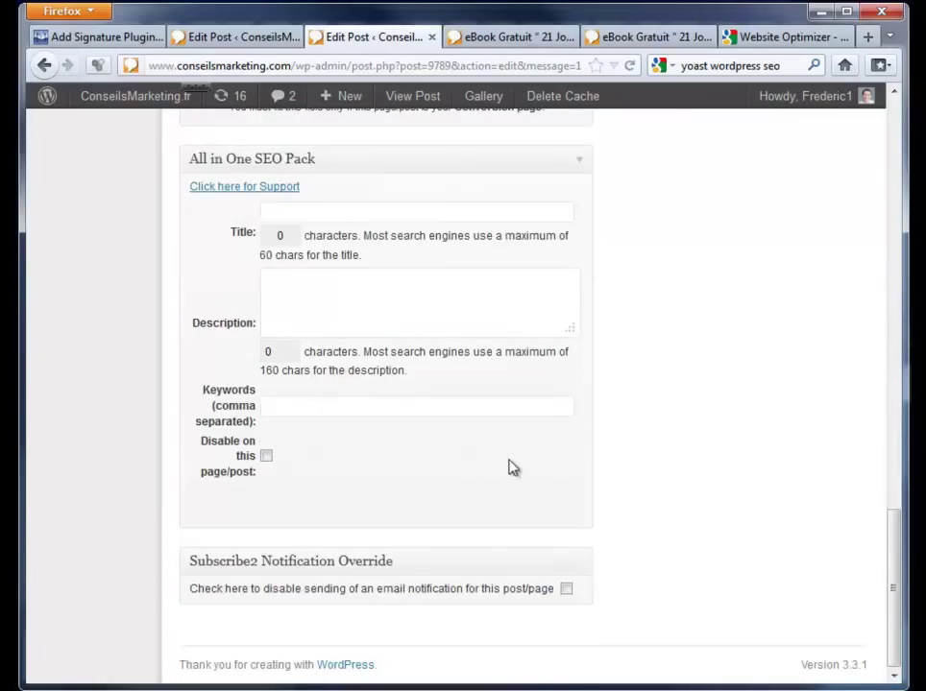
scroll(513, 468, "up", 20)
left_click(805, 431)
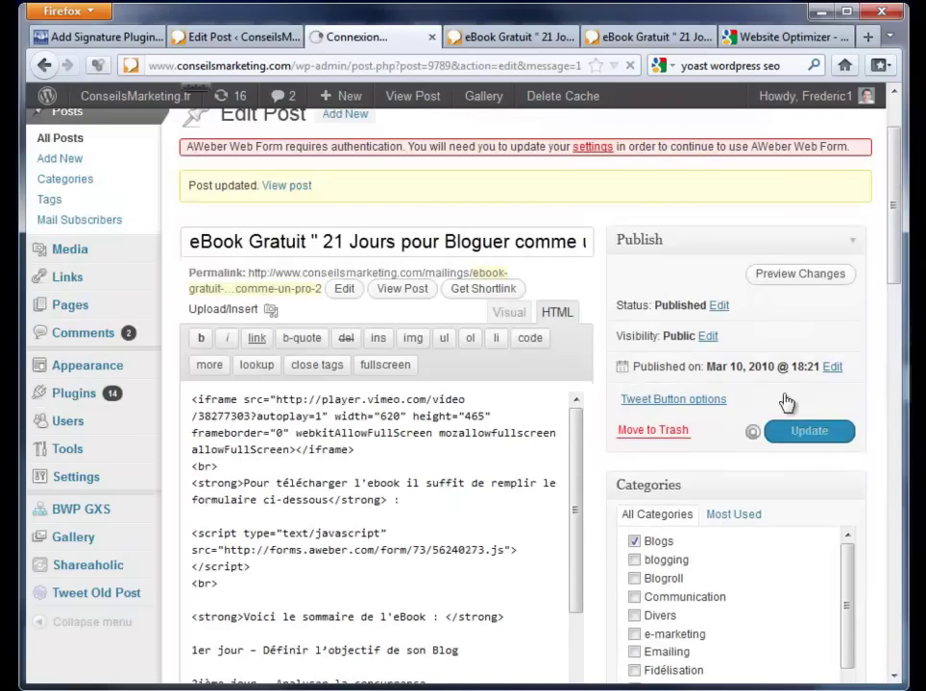
scroll(827, 427, "up", 6)
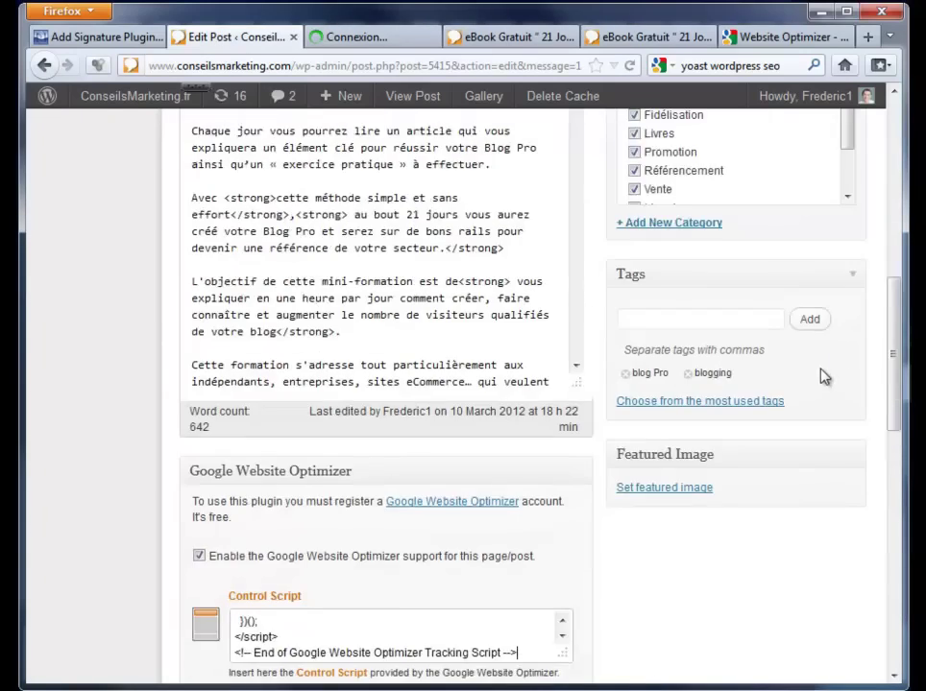
scroll(823, 376, "up", 10)
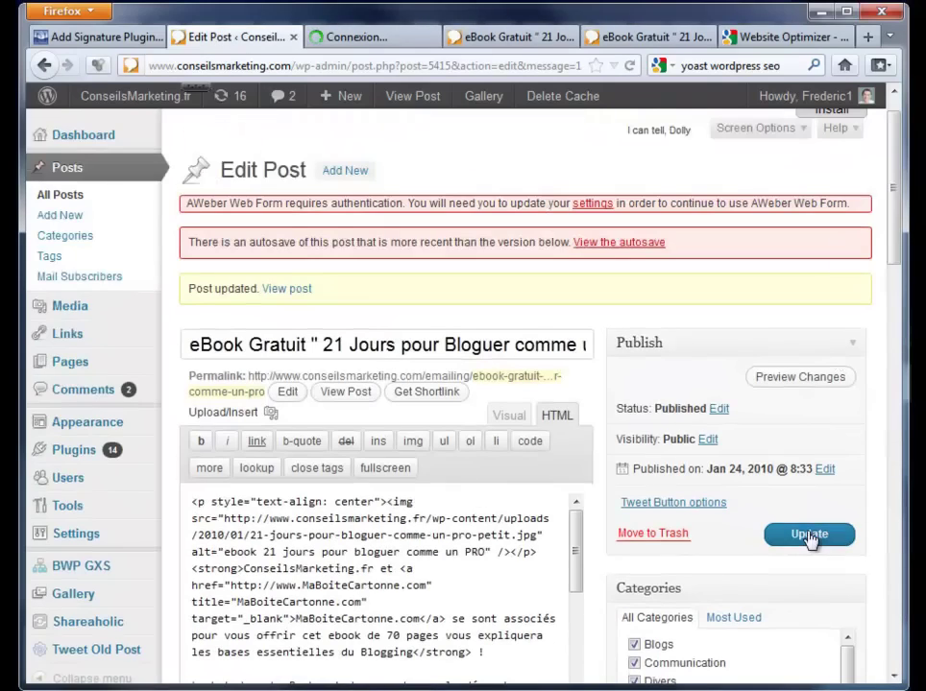
Copy the experiment's Conversion Script into the Conversion Script field of the encore-un-dernier-petit-effort page in its WordPress editor.
left_click(797, 36)
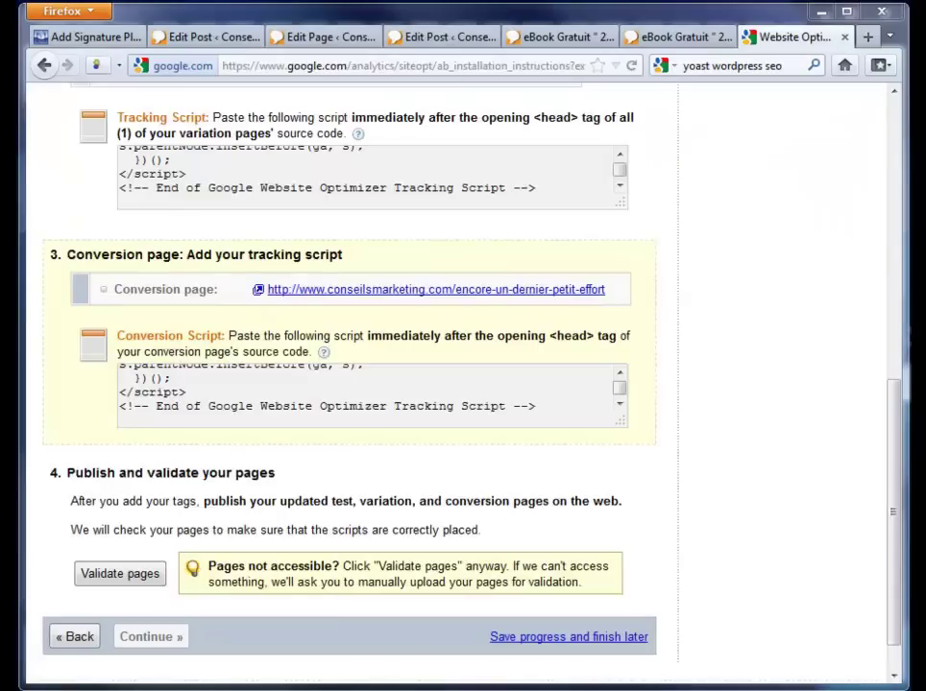
left_click(337, 399)
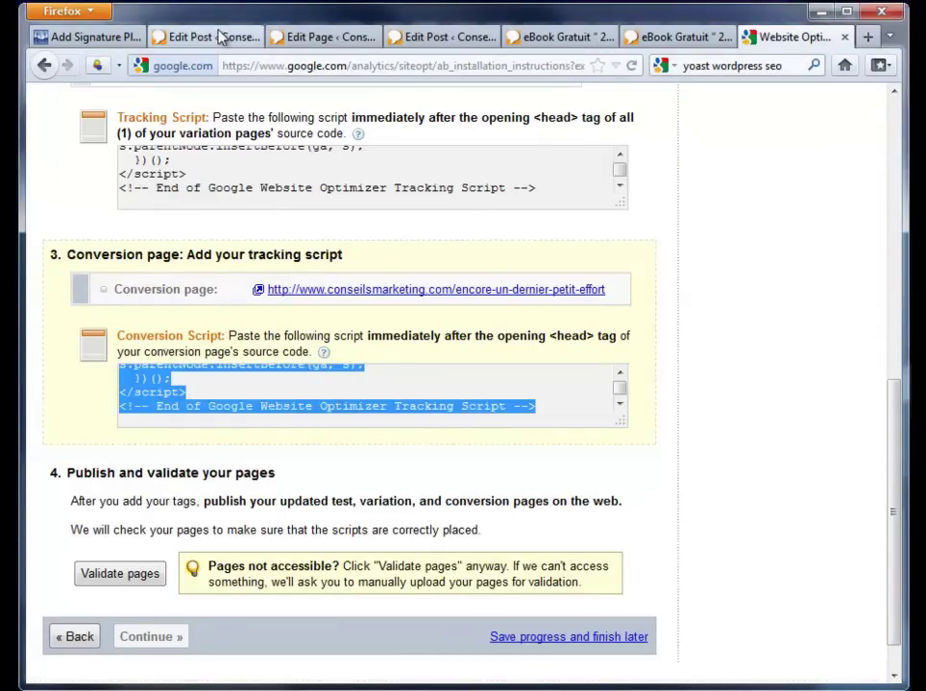
left_click(288, 38)
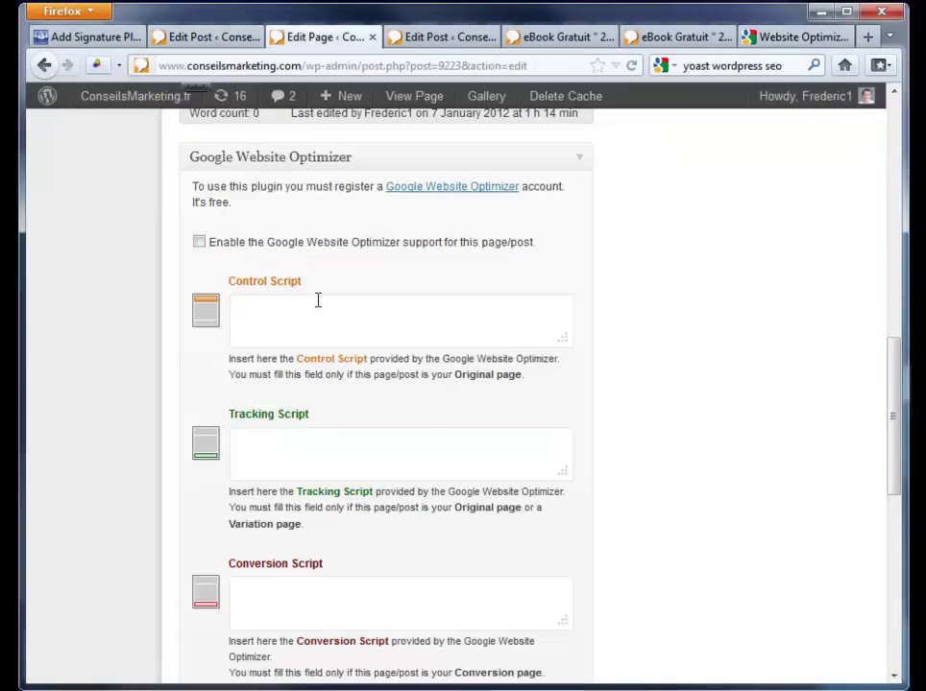
scroll(326, 343, "up", 7)
scroll(341, 357, "up", 3)
scroll(347, 382, "down", 15)
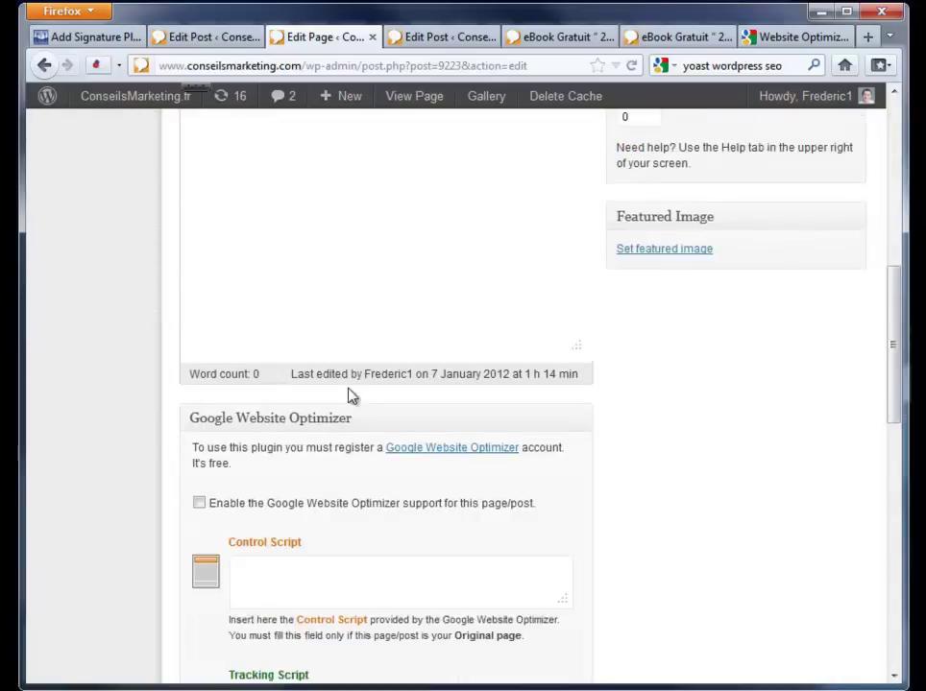
left_click(289, 341)
key("ctrl+v")
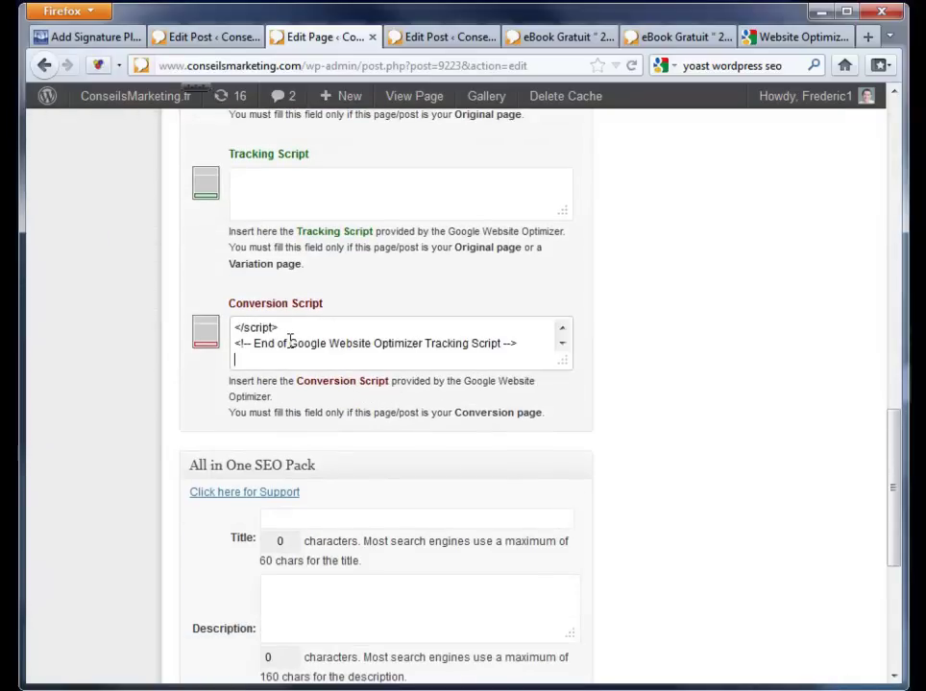
Update the encore-un-dernier-petit-effort page to save its Conversion Script.
scroll(336, 357, "up", 3)
scroll(682, 316, "up", 15)
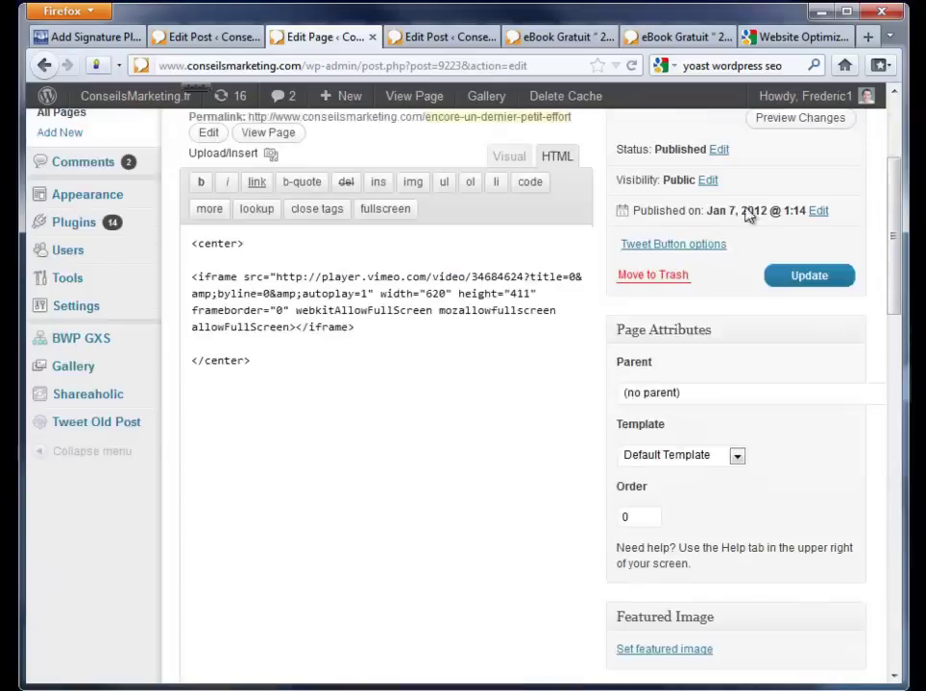
left_click(811, 486)
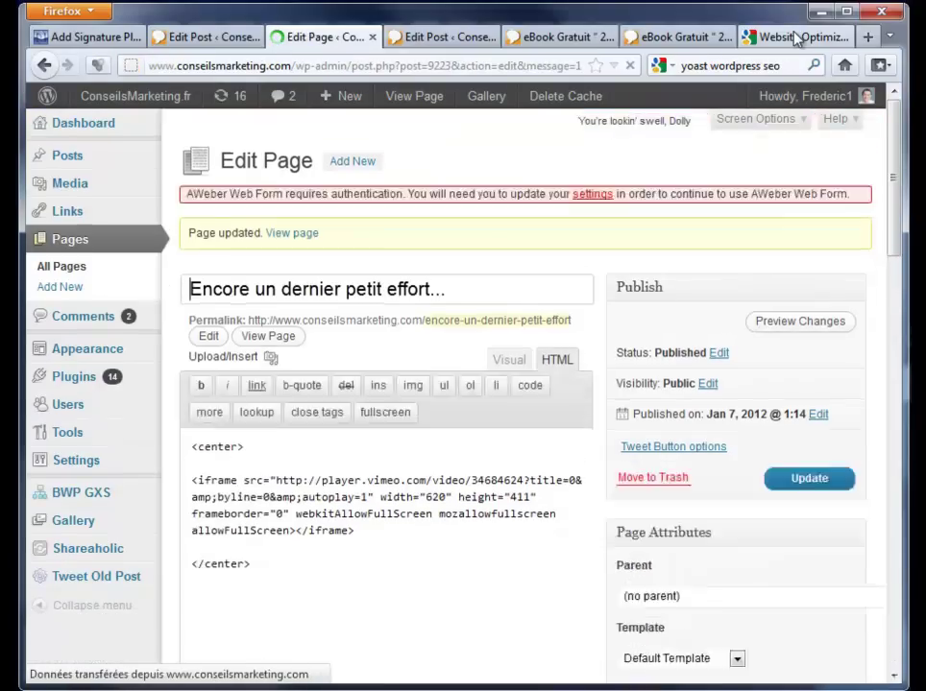
Validate the original, variation and conversion pages in the Website Optimizer experiment's JavaScript installation step.
left_click(795, 36)
scroll(352, 310, "up", 10)
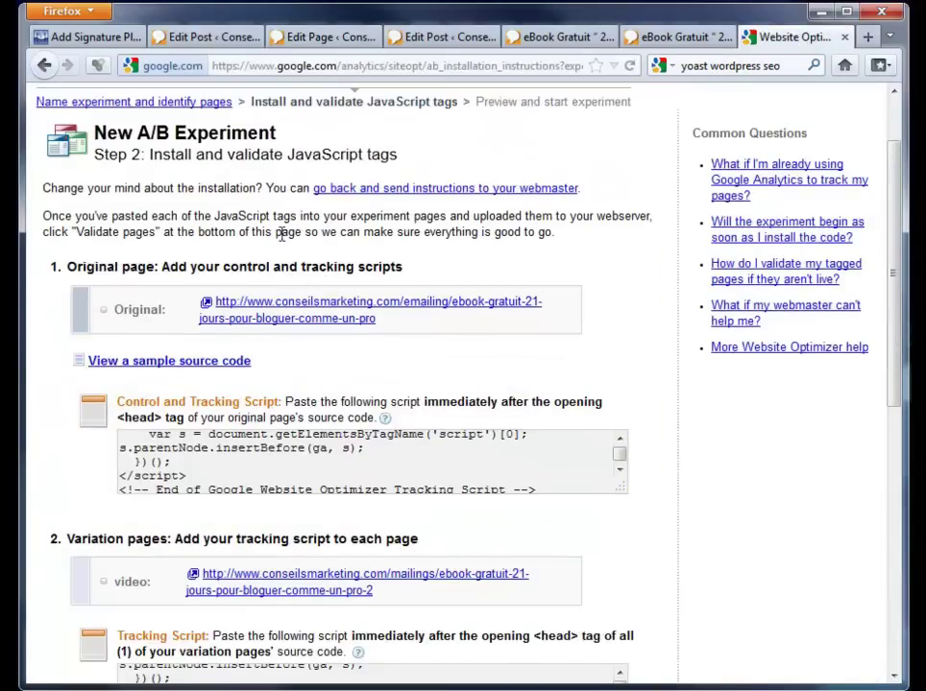
scroll(283, 245, "down", 2)
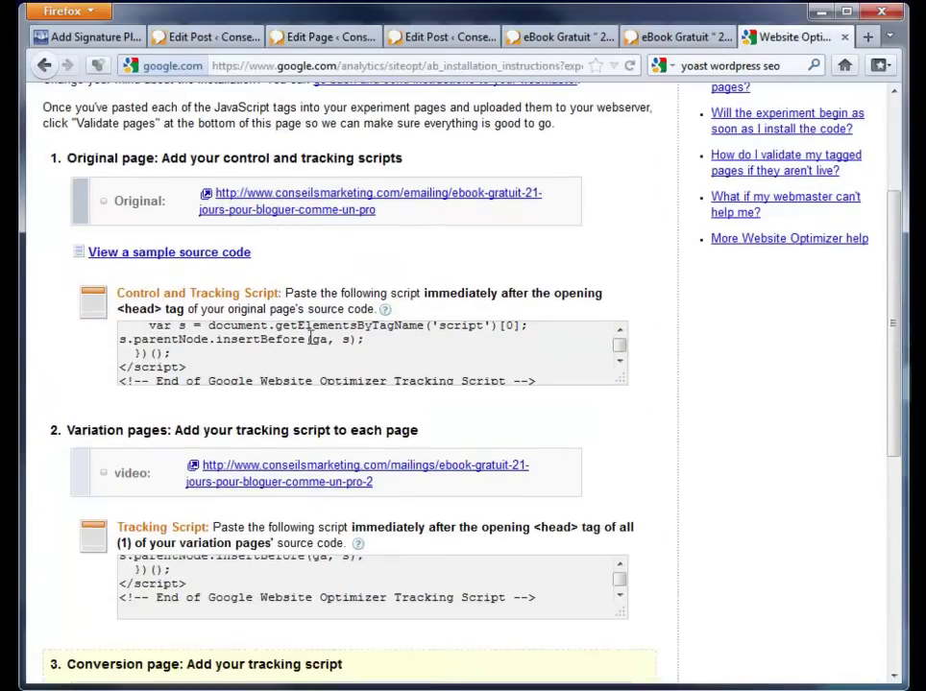
scroll(311, 339, "down", 3)
double_click(113, 296)
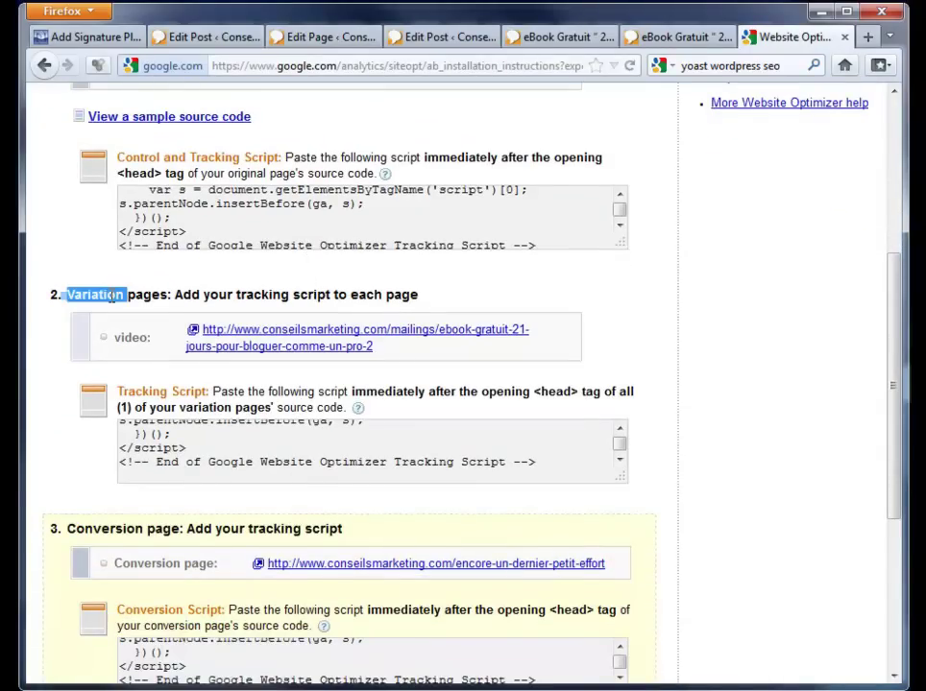
scroll(113, 296, "down", 4)
double_click(104, 365)
scroll(144, 375, "down", 1)
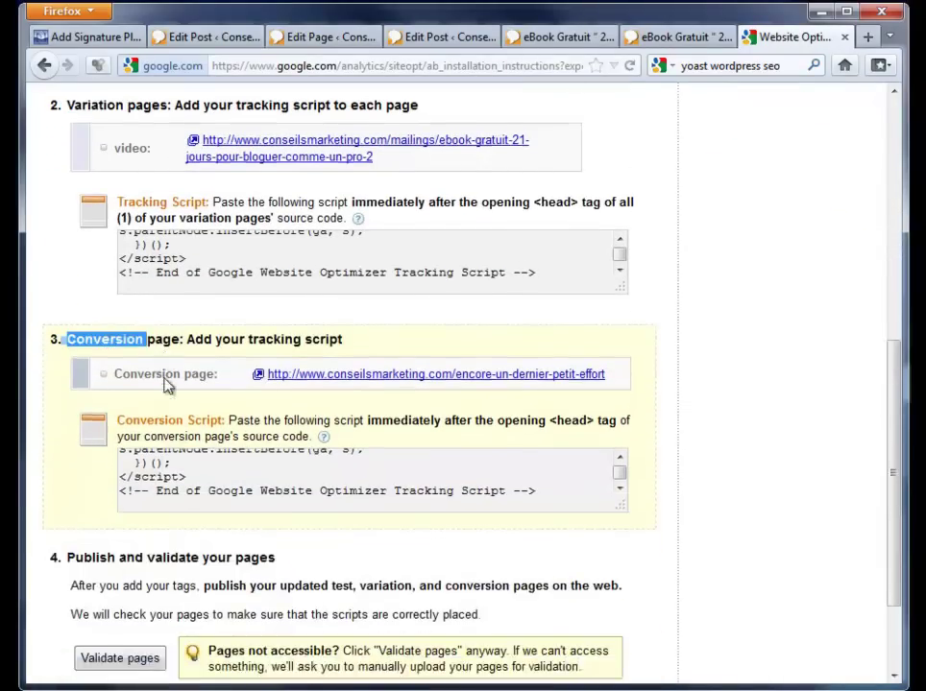
scroll(165, 379, "down", 3)
left_click(126, 529)
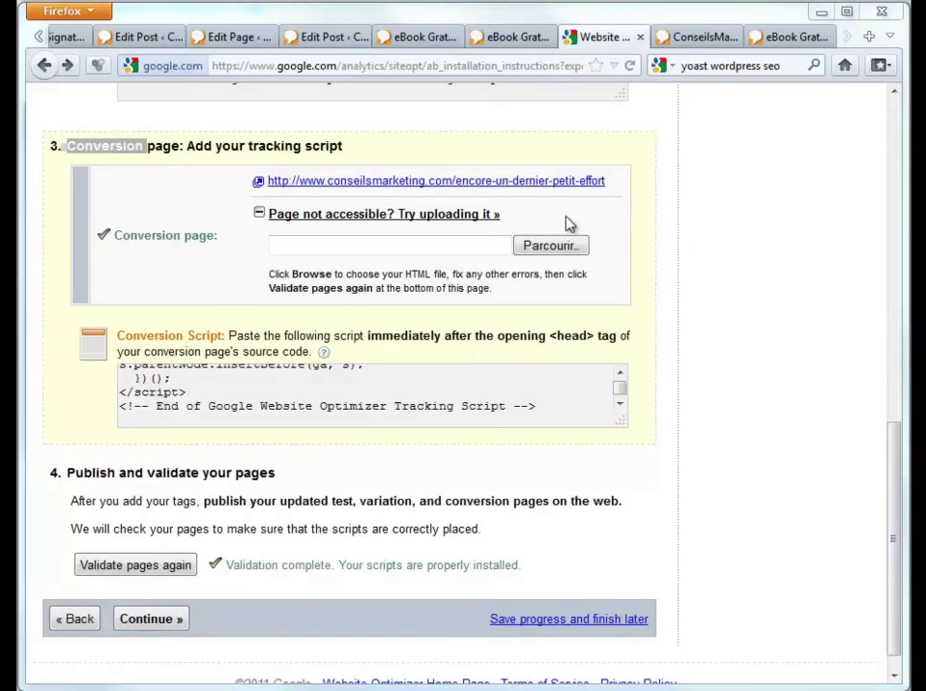
Review the Google Website Optimizer script fields in the WordPress editors of the conversion page, the video variation and the original post.
left_click(229, 37)
scroll(226, 480, "down", 1)
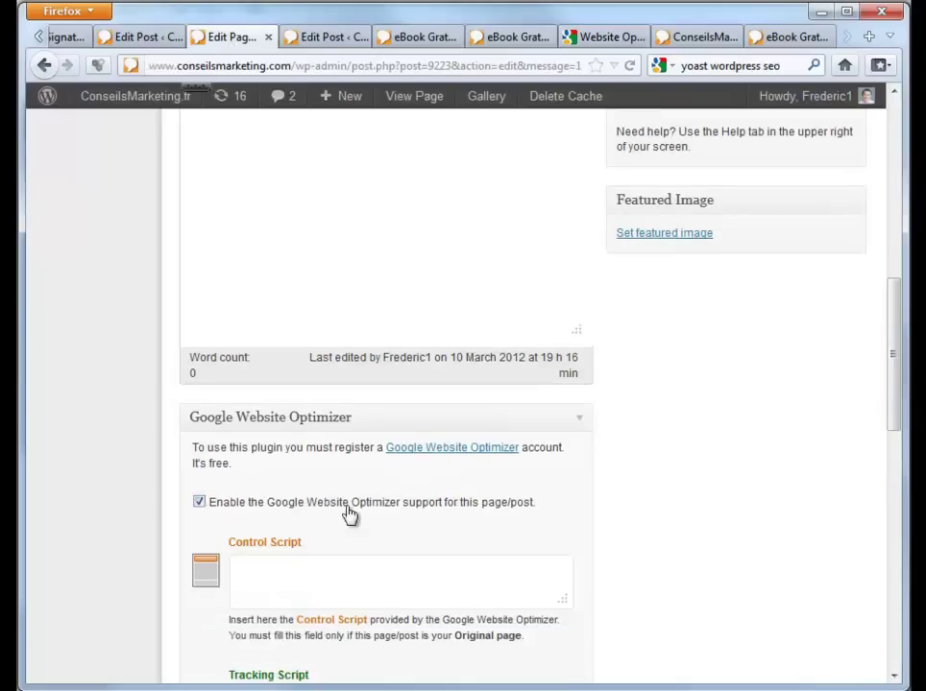
scroll(385, 514, "down", 3)
scroll(384, 514, "down", 3)
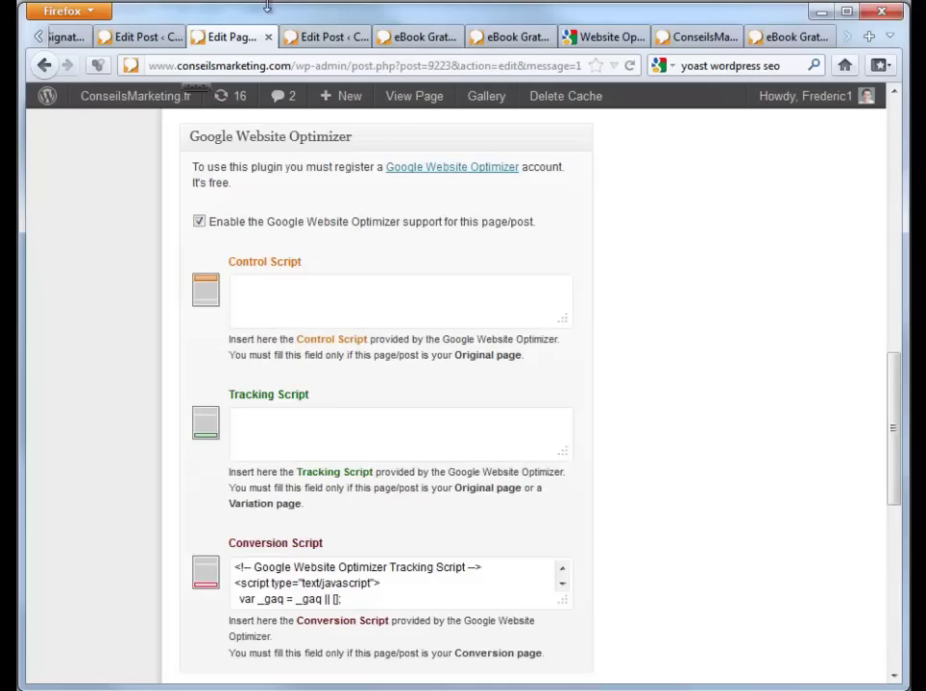
left_click(330, 36)
scroll(389, 371, "down", 5)
scroll(389, 371, "down", 10)
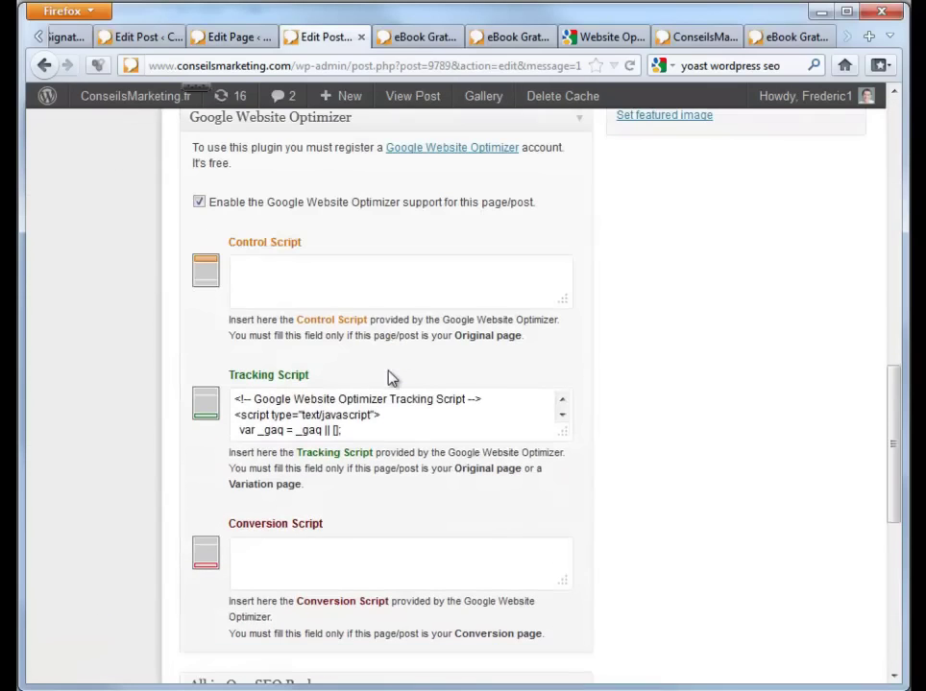
left_click(163, 38)
scroll(362, 317, "down", 5)
scroll(362, 317, "down", 10)
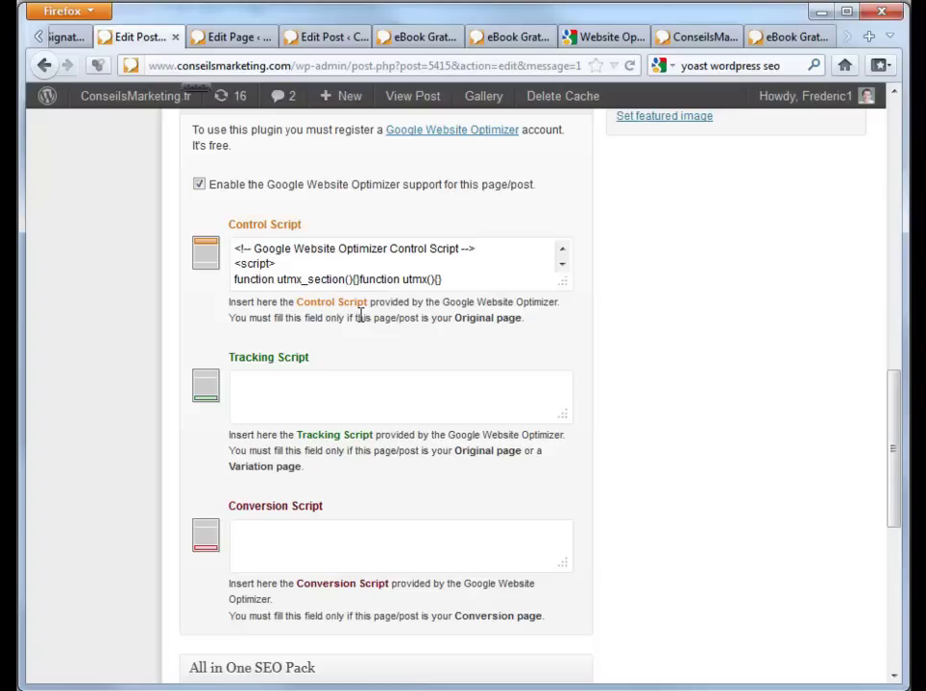
Run the experiment's page validation again in Website Optimizer and continue to the Preview and start experiment stage.
left_click(615, 38)
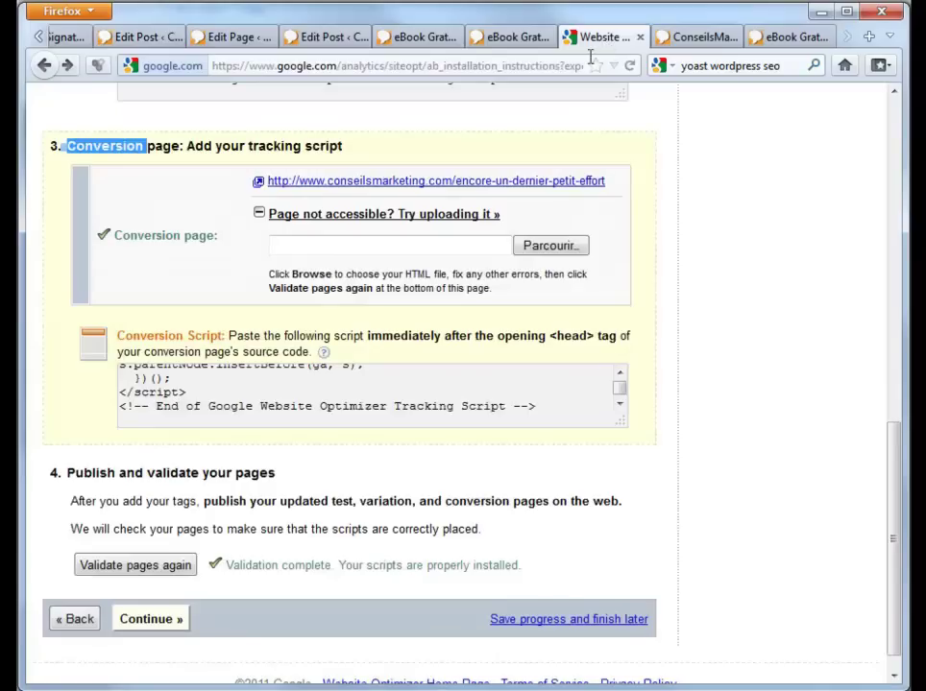
left_click(140, 566)
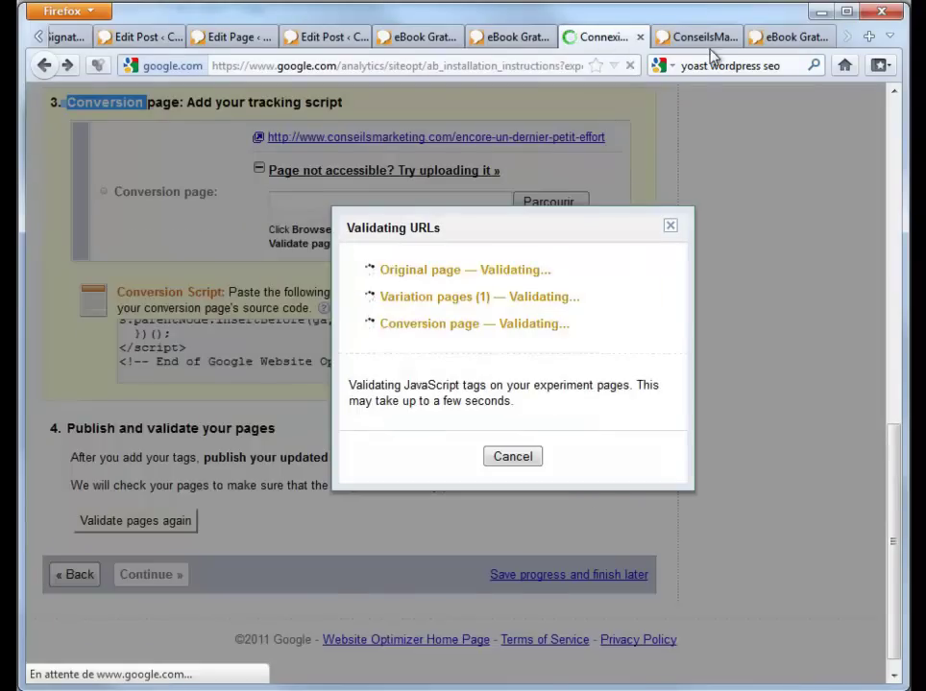
left_click(513, 456)
left_click(144, 620)
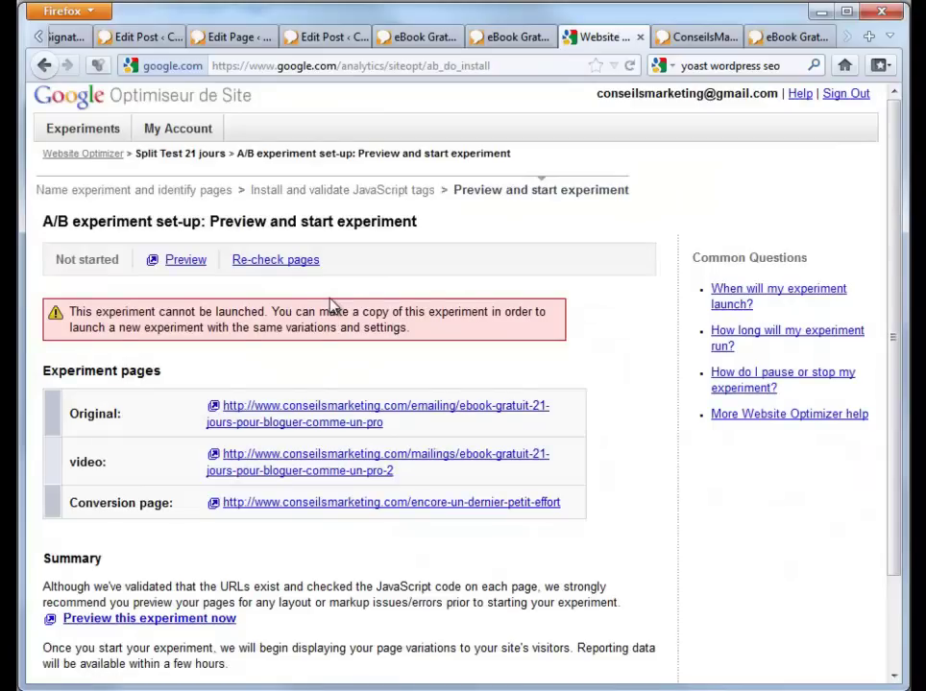
Start the Split Test 21 jours experiment.
scroll(314, 346, "down", 1)
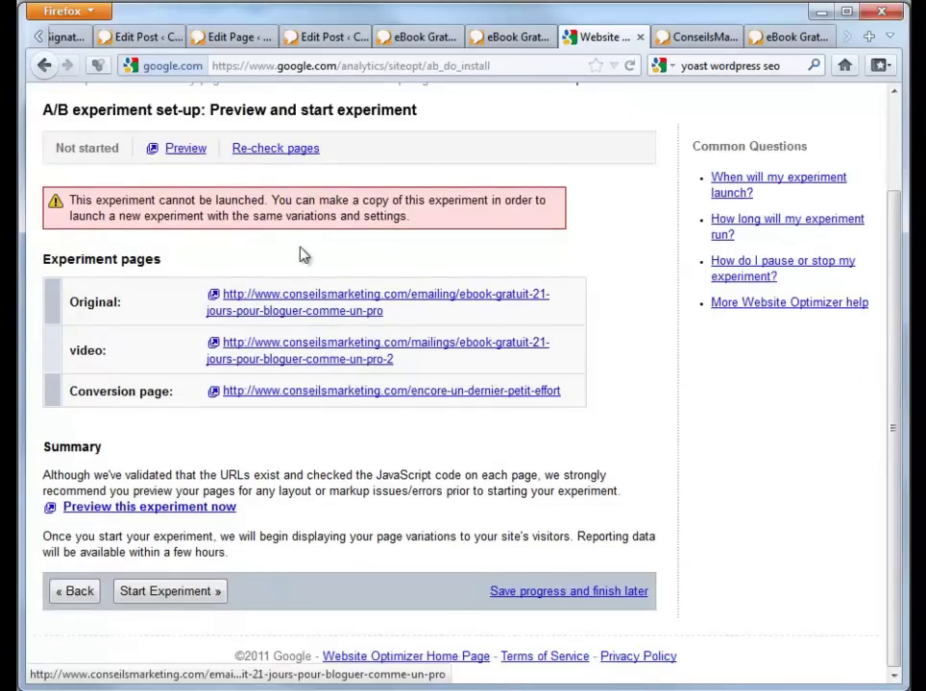
left_click(169, 592)
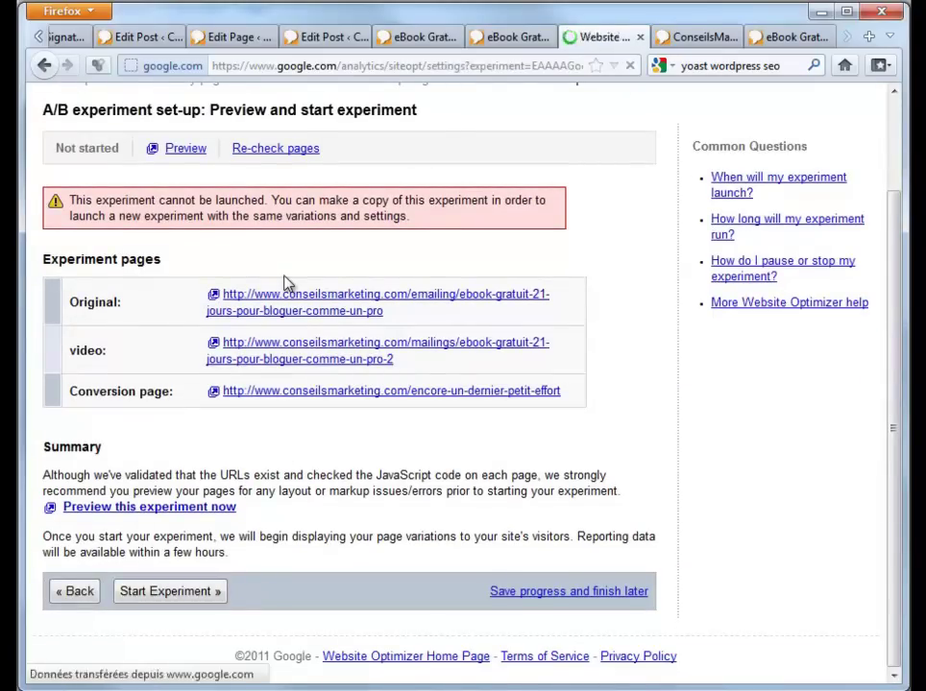
scroll(301, 292, "down", 2)
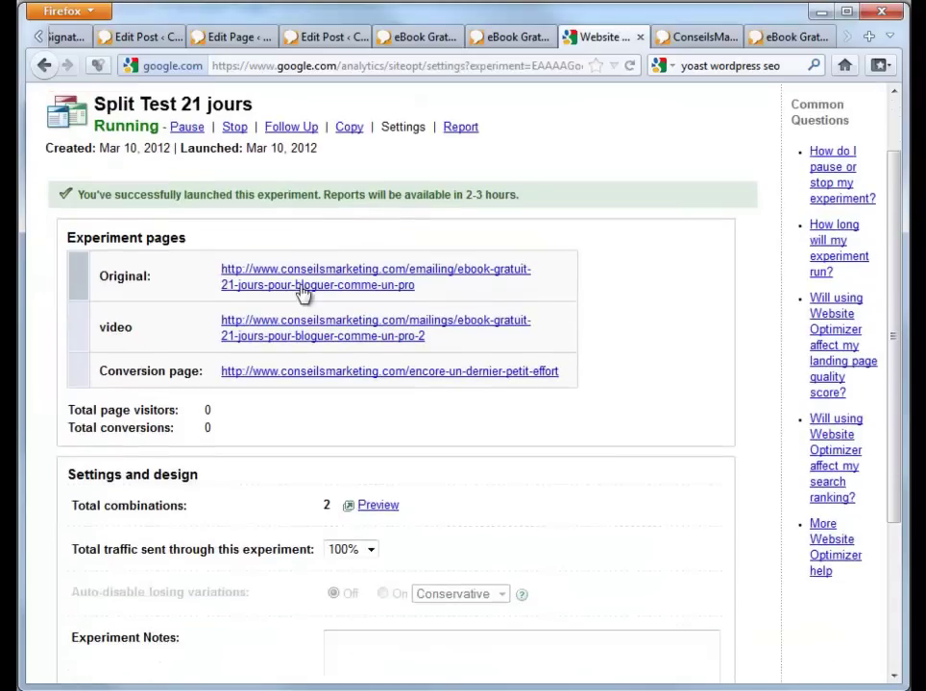
left_click_drag(516, 194, 77, 189)
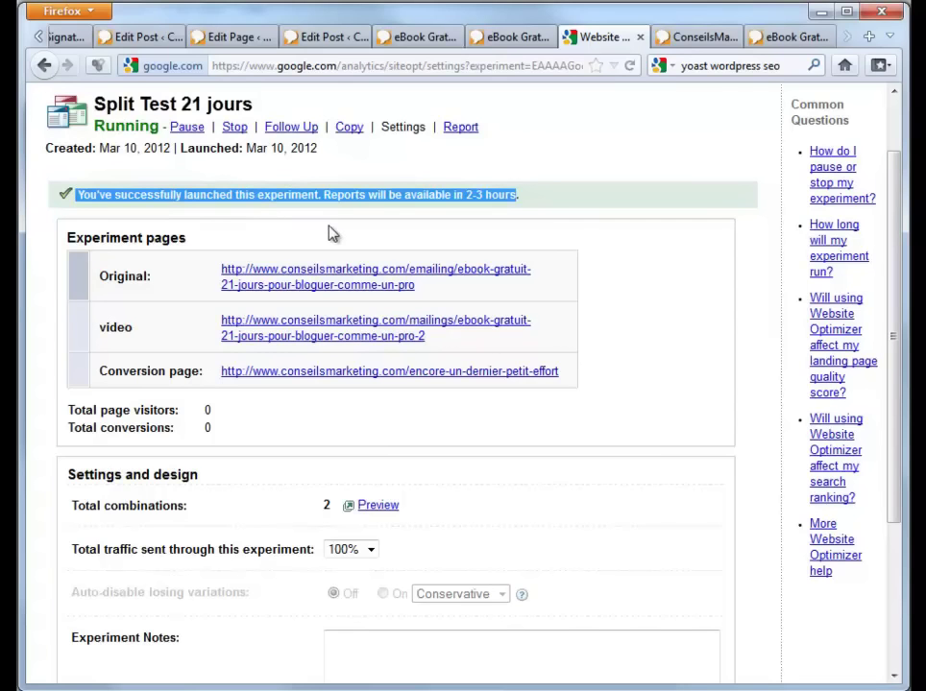
Look through the original ebook landing post on the live site.
left_click(420, 38)
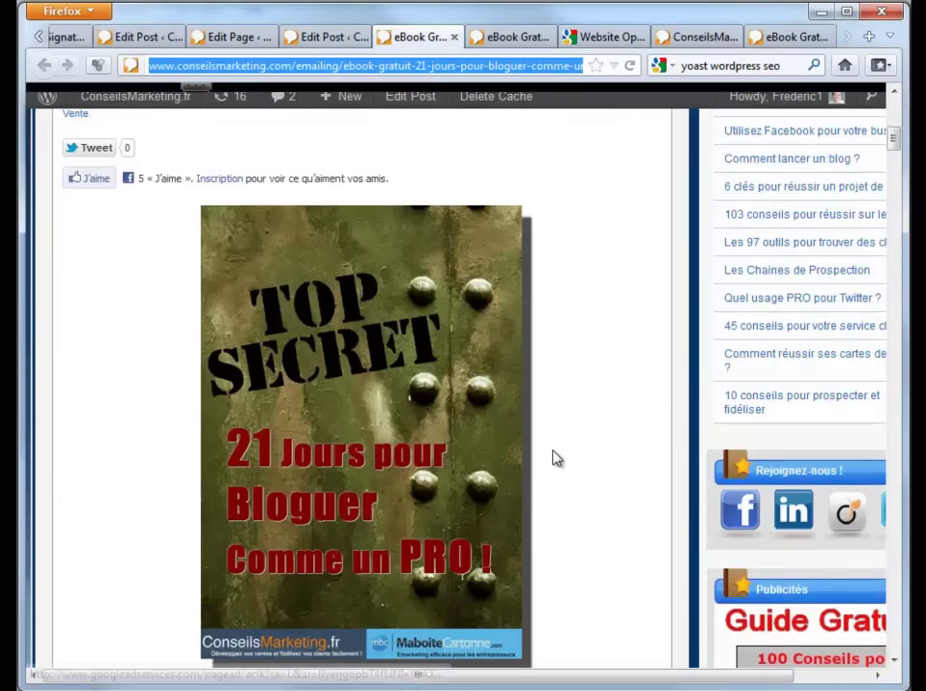
scroll(772, 536, "down", 20)
scroll(779, 249, "up", 3)
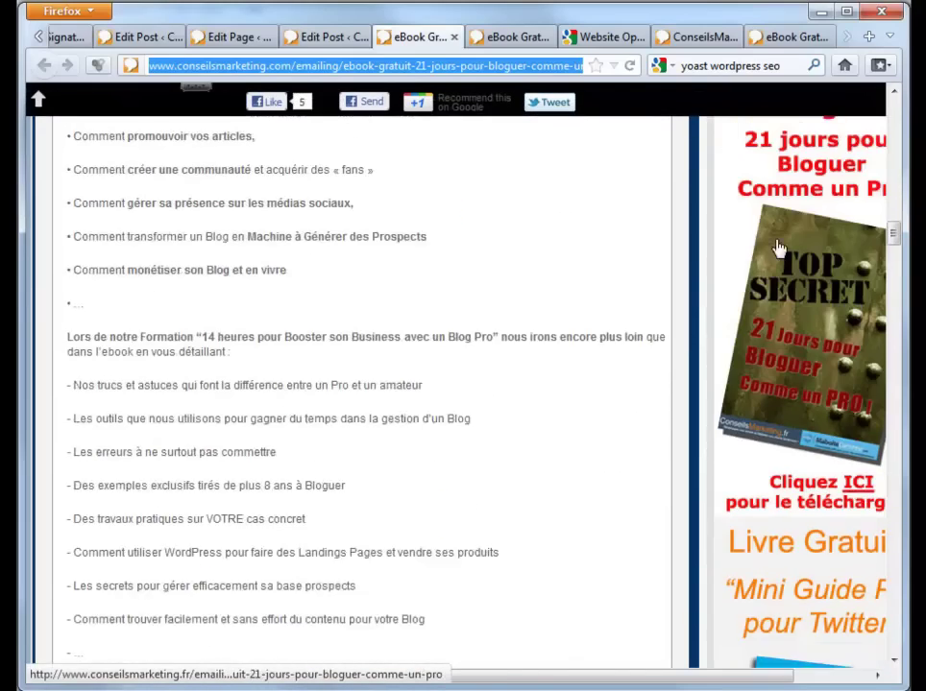
scroll(779, 249, "up", 1)
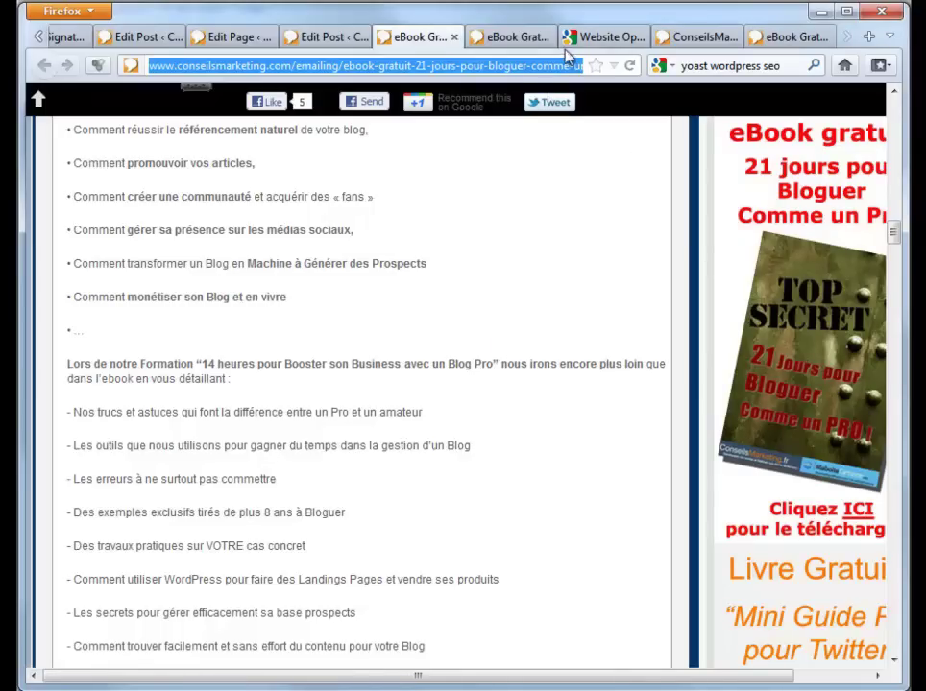
Review the Split Test 21 jours settings page, and open its report down to the variations table.
left_click(599, 38)
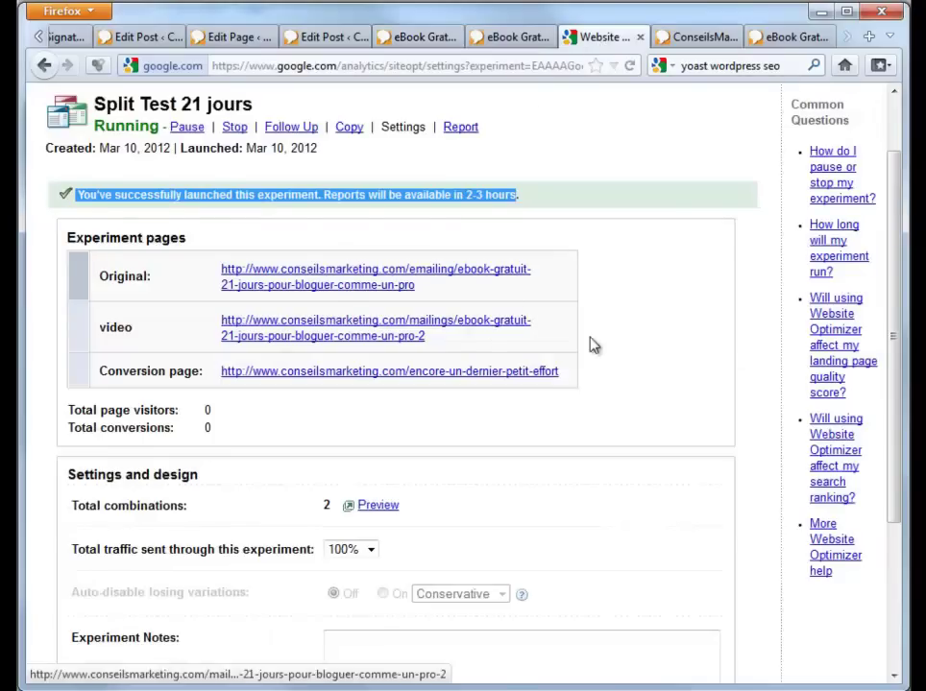
scroll(614, 346, "up", 2)
scroll(610, 341, "down", 5)
scroll(609, 341, "up", 5)
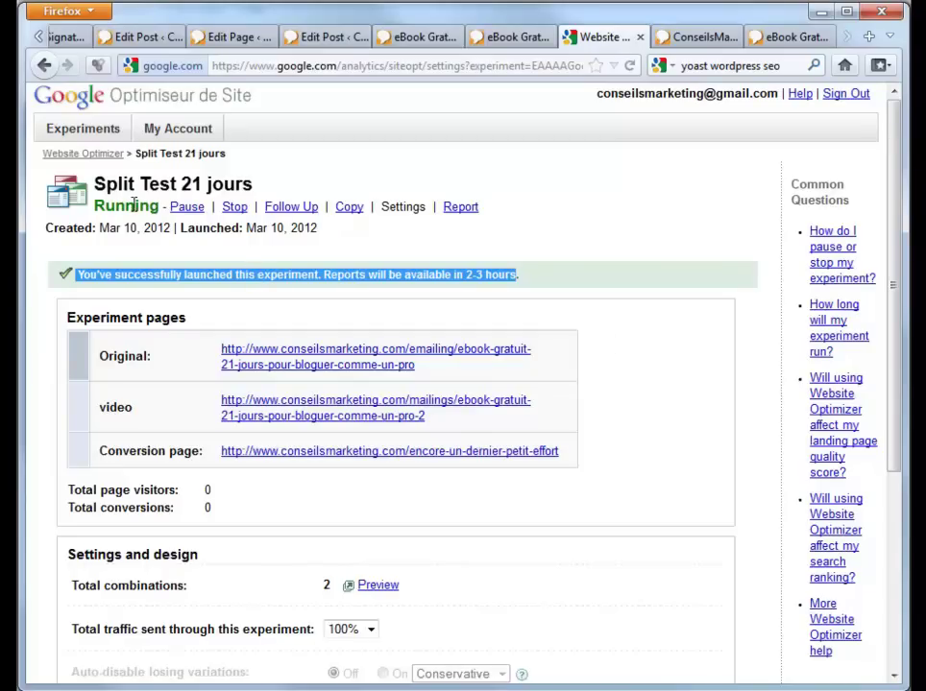
left_click(473, 211)
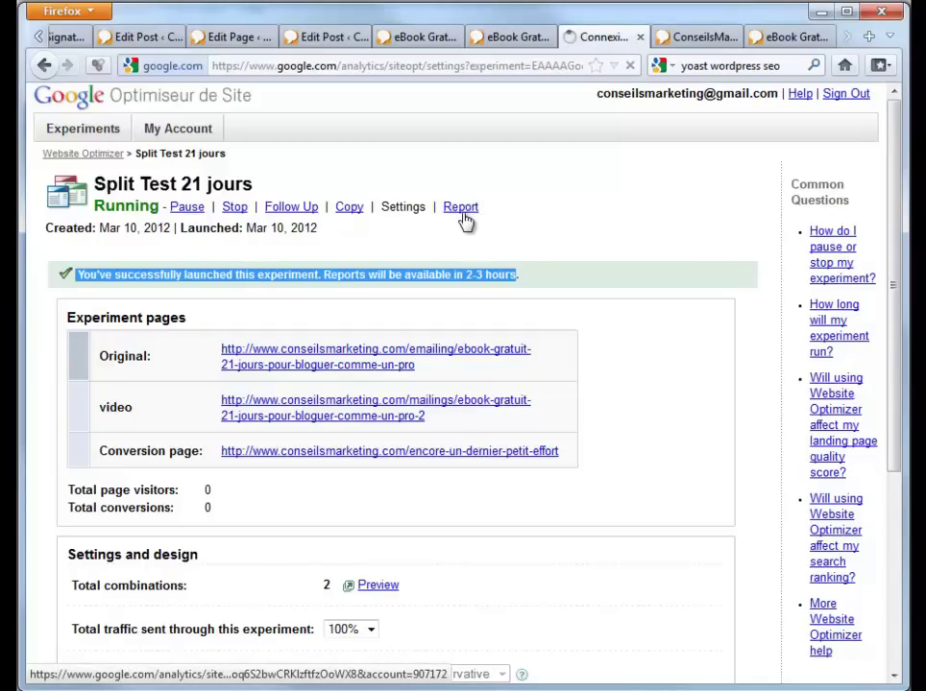
scroll(405, 379, "down", 3)
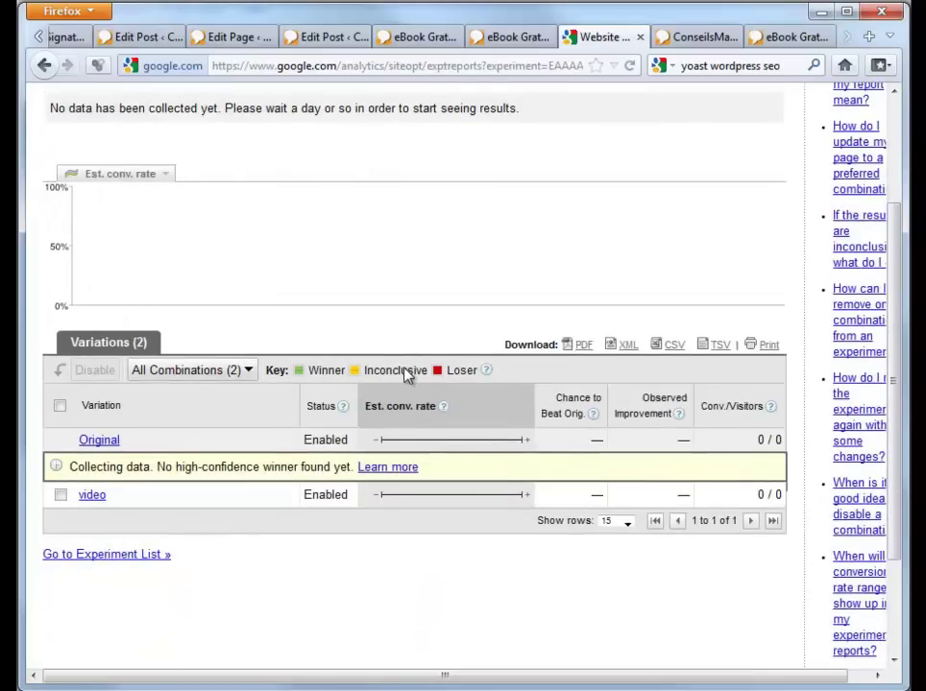
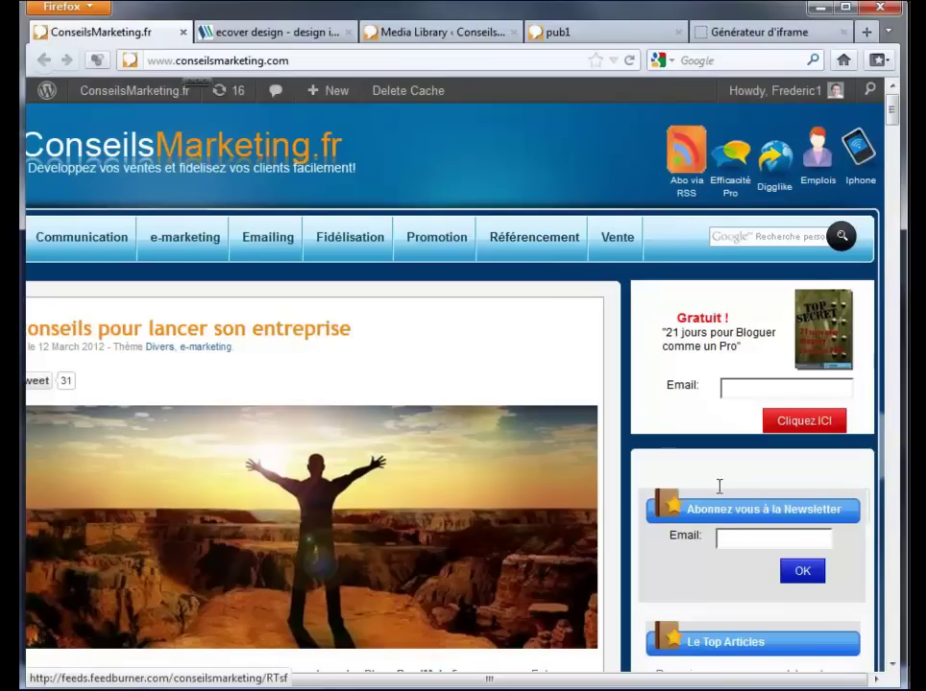
Examine the free-guide banners in the ConseilsMarketing.fr sidebar and the cover templates offered on MyEcoverMaker.
left_click_drag(886, 110, 891, 164)
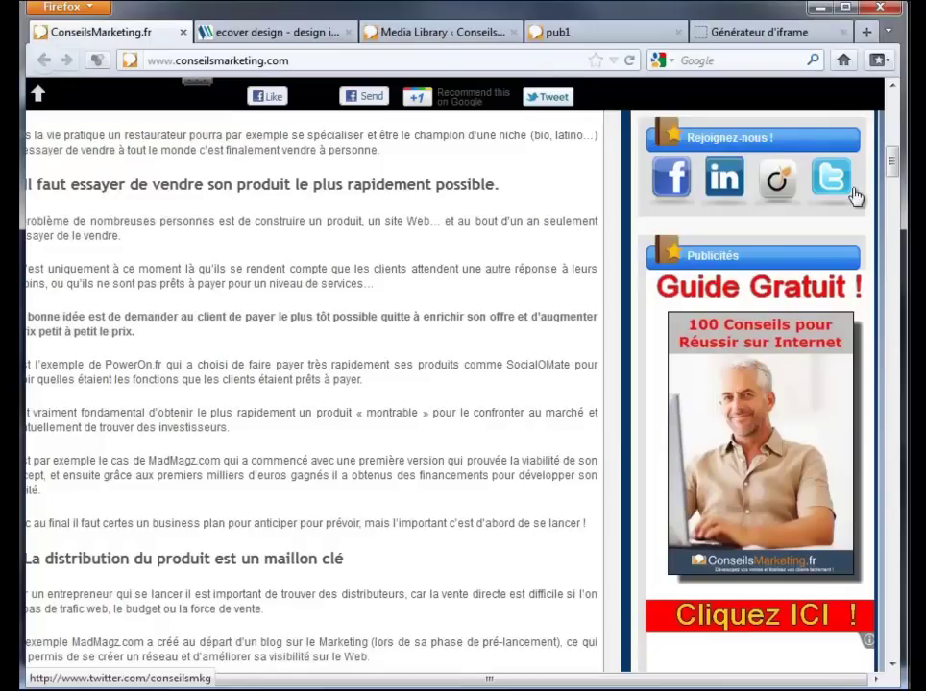
left_click_drag(892, 167, 884, 342)
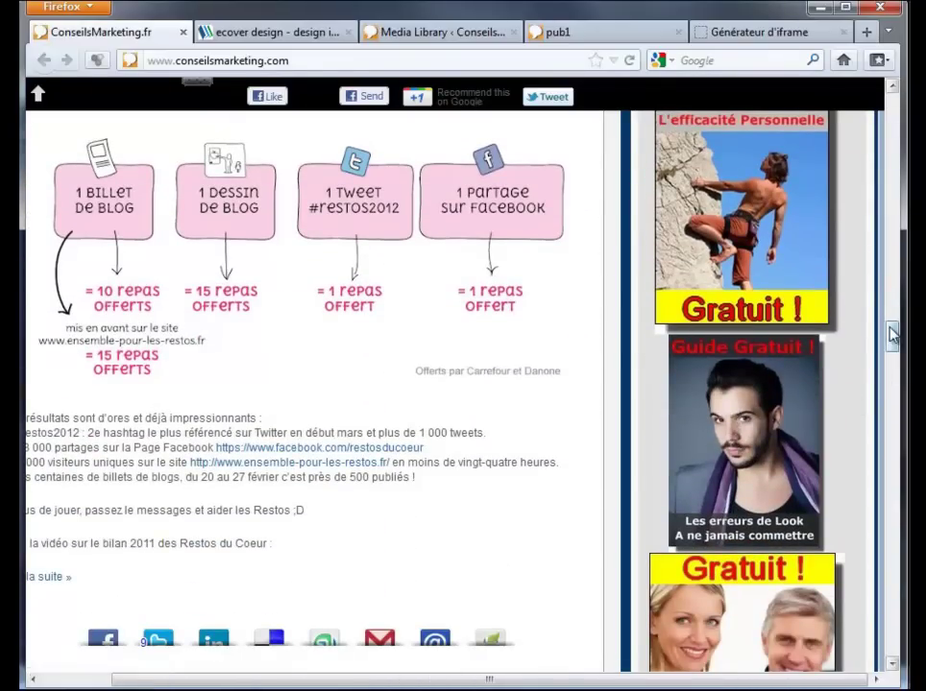
left_click_drag(891, 336, 890, 161)
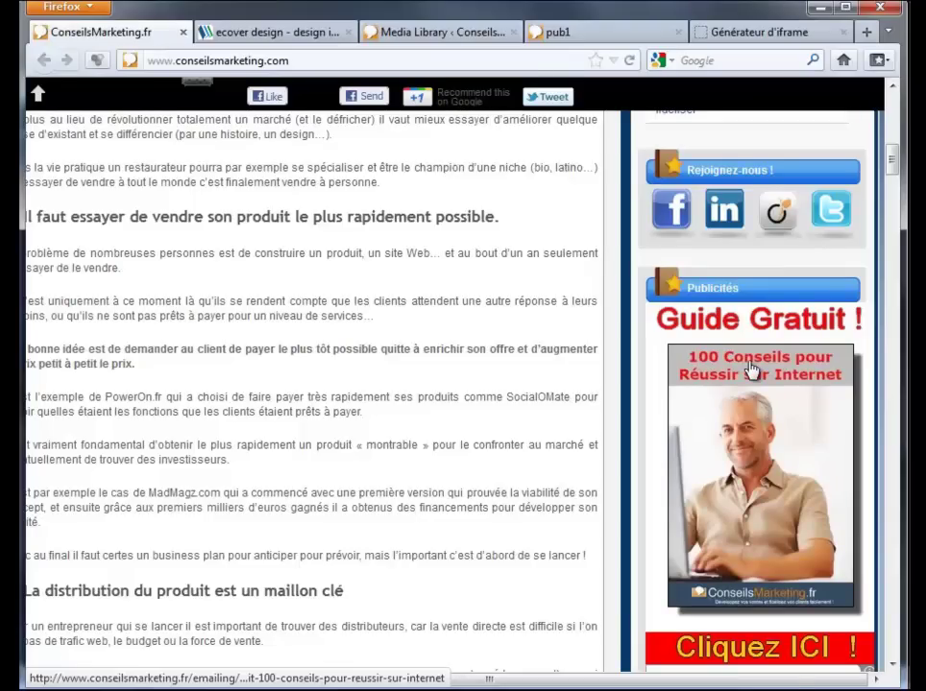
mouse_move(891, 161)
left_mouse_down()
mouse_move(894, 120)
mouse_move(893, 168)
left_mouse_up()
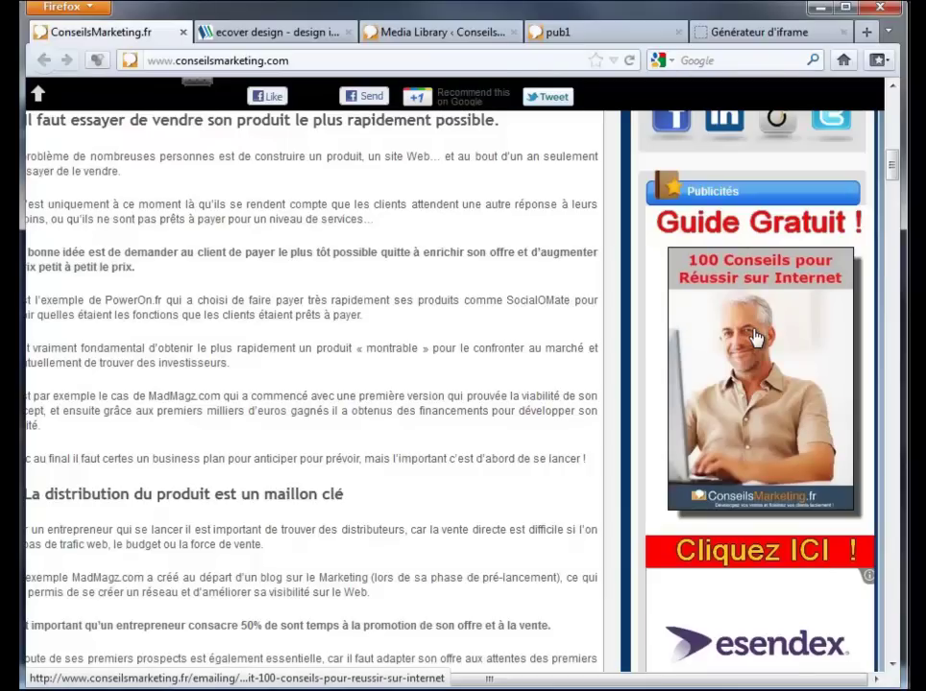
left_click(268, 40)
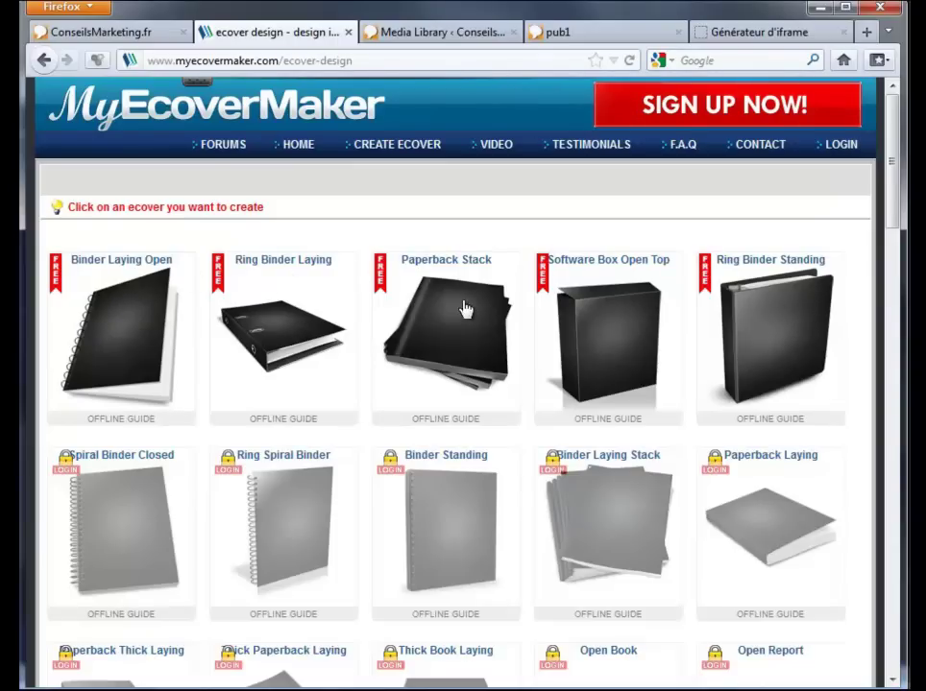
left_click_drag(893, 161, 639, 78)
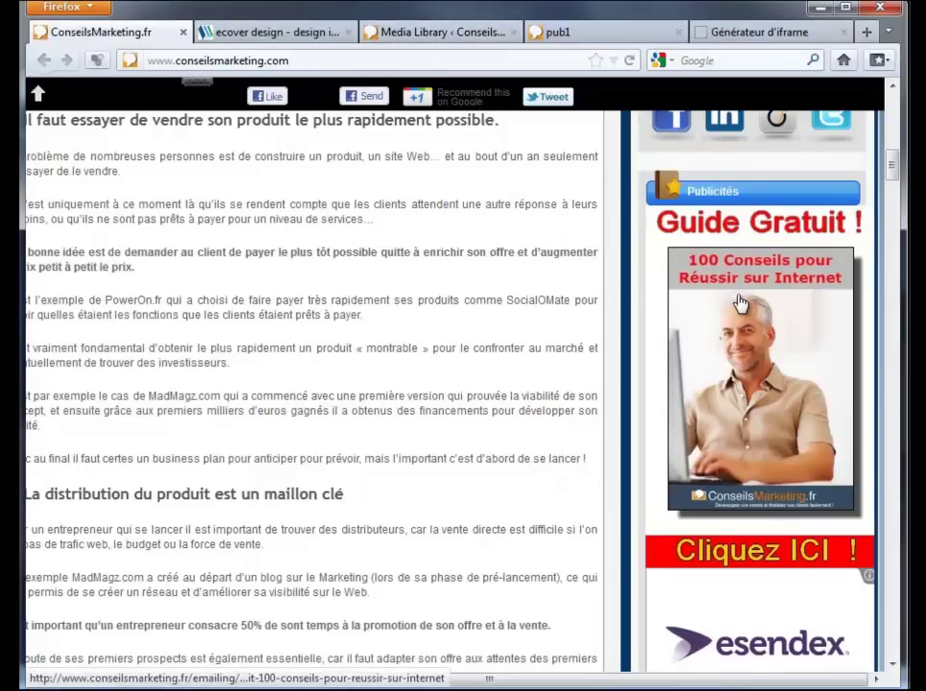
Start a Binder Laying Open ecover on MyEcoverMaker and upload pub-ebook-gratuit-350 as its background image.
left_click(236, 30)
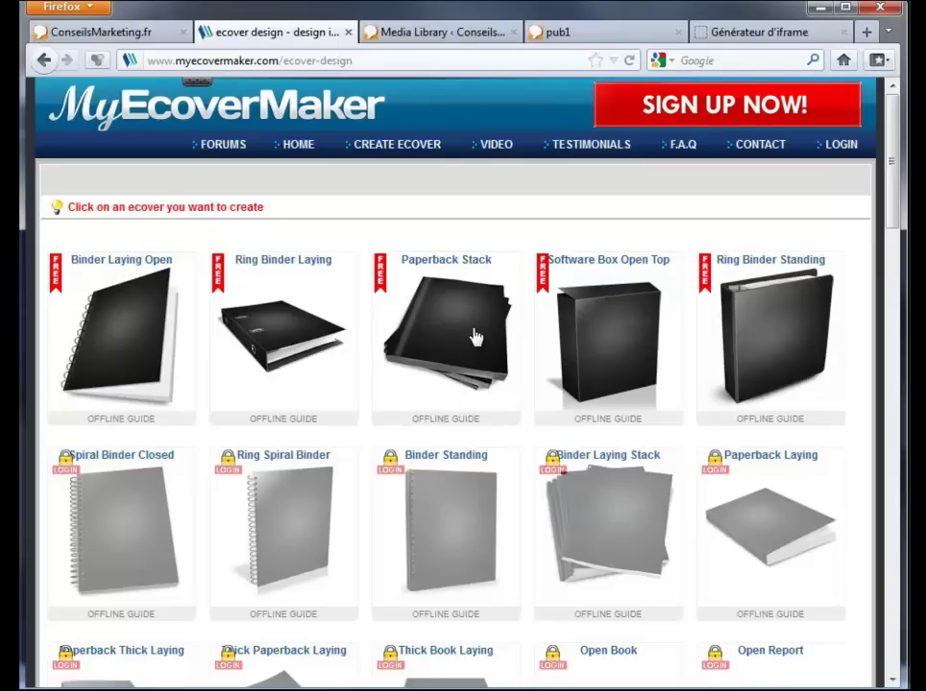
left_click(135, 311)
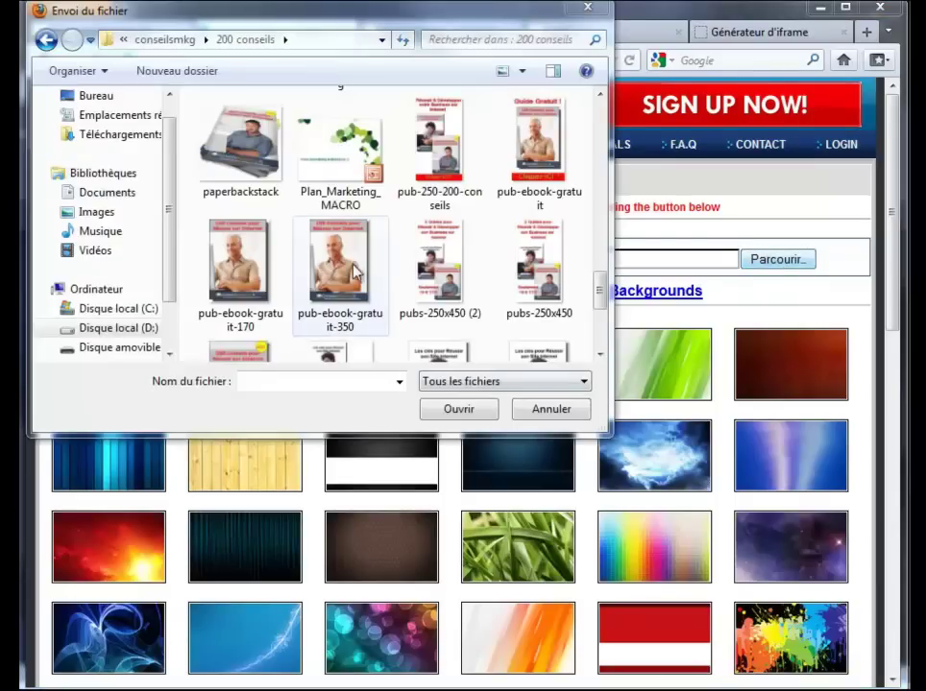
left_click(351, 277)
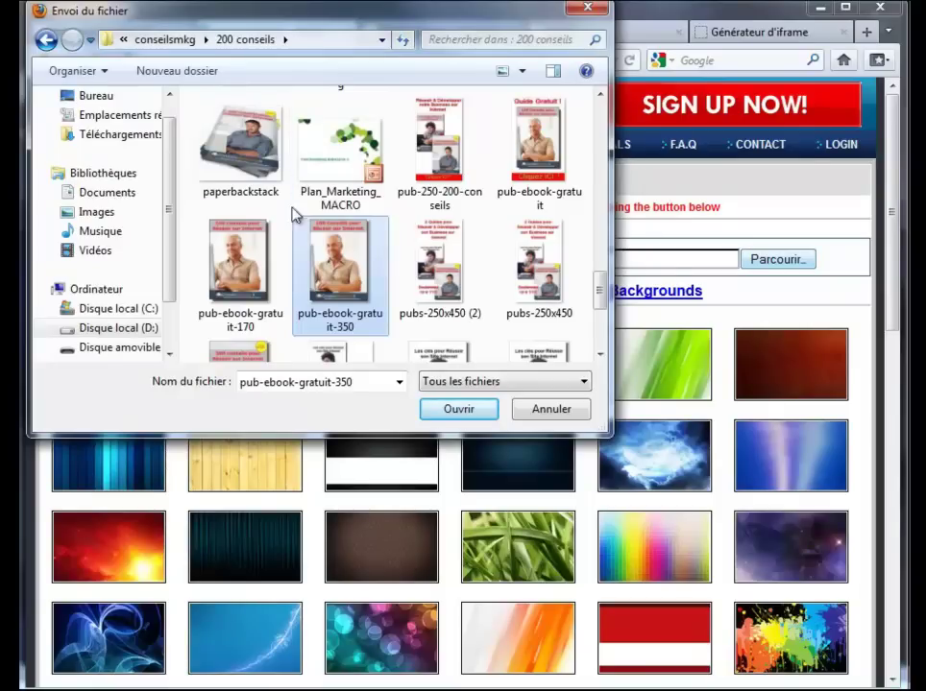
left_click(459, 409)
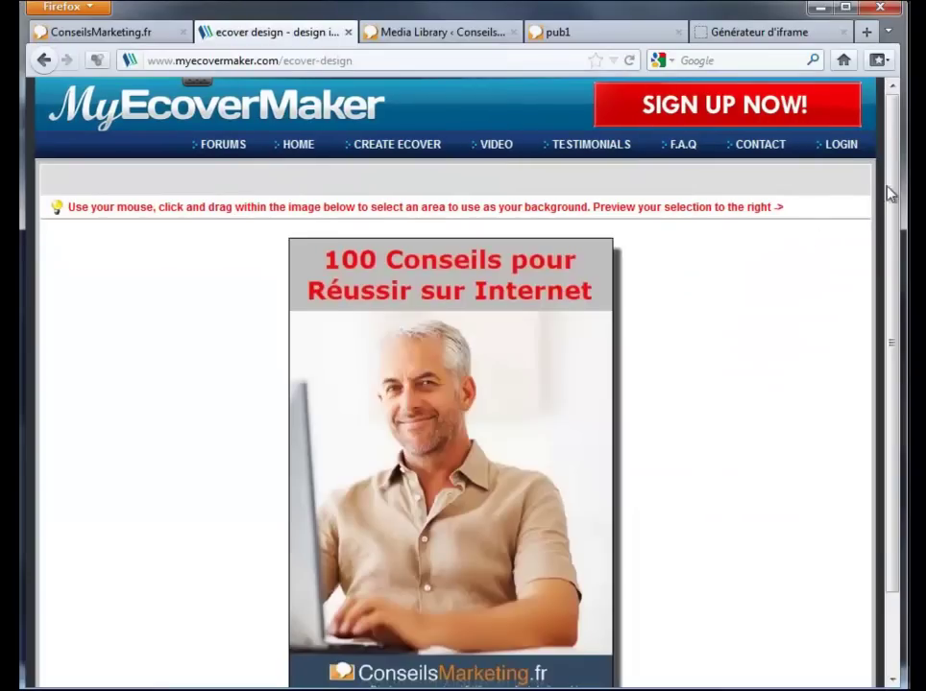
Crop the uploaded background to the full ebook cover, excluding the drop shadow at its edges.
left_click_drag(892, 173, 892, 215)
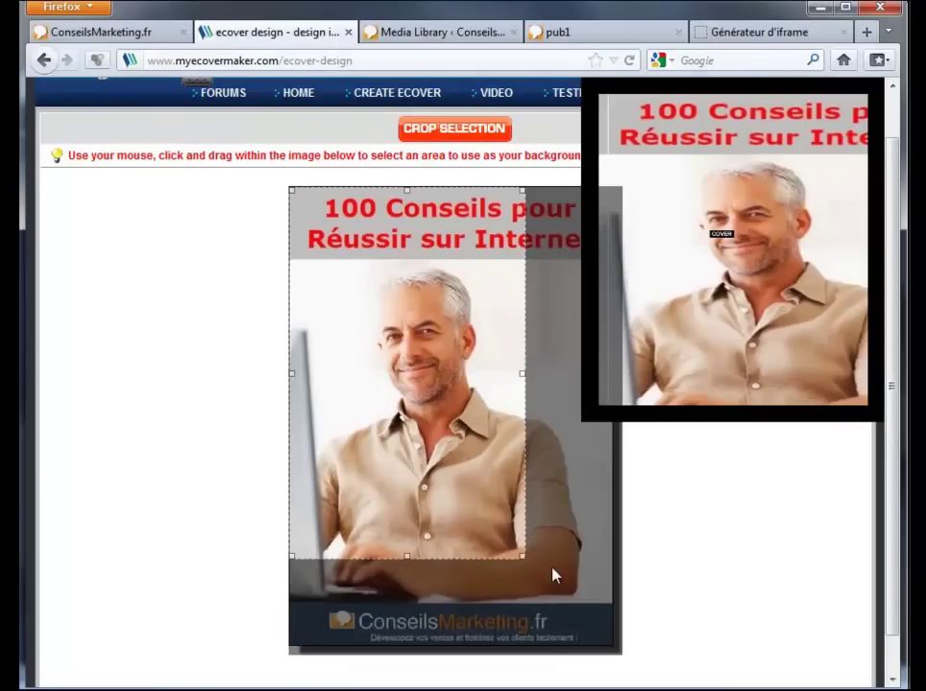
left_click_drag(550, 585, 617, 647)
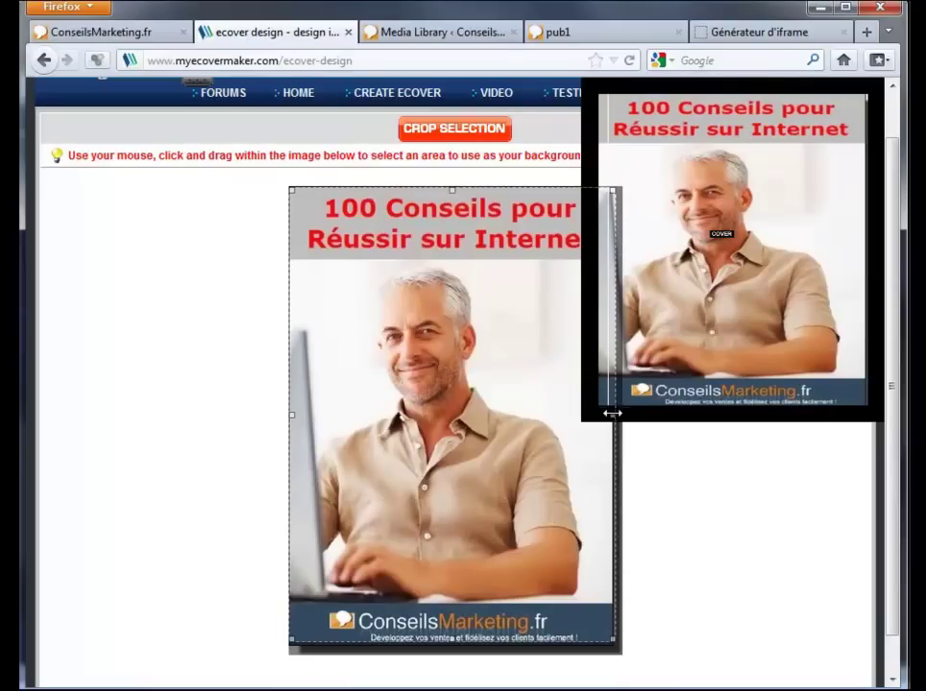
left_click_drag(611, 415, 609, 416)
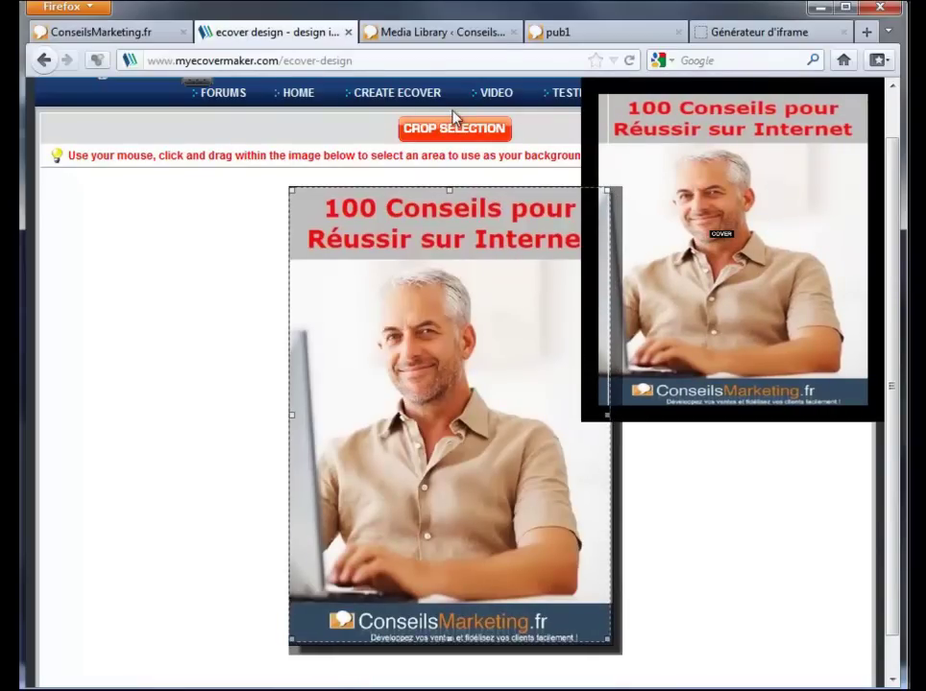
left_click(449, 135)
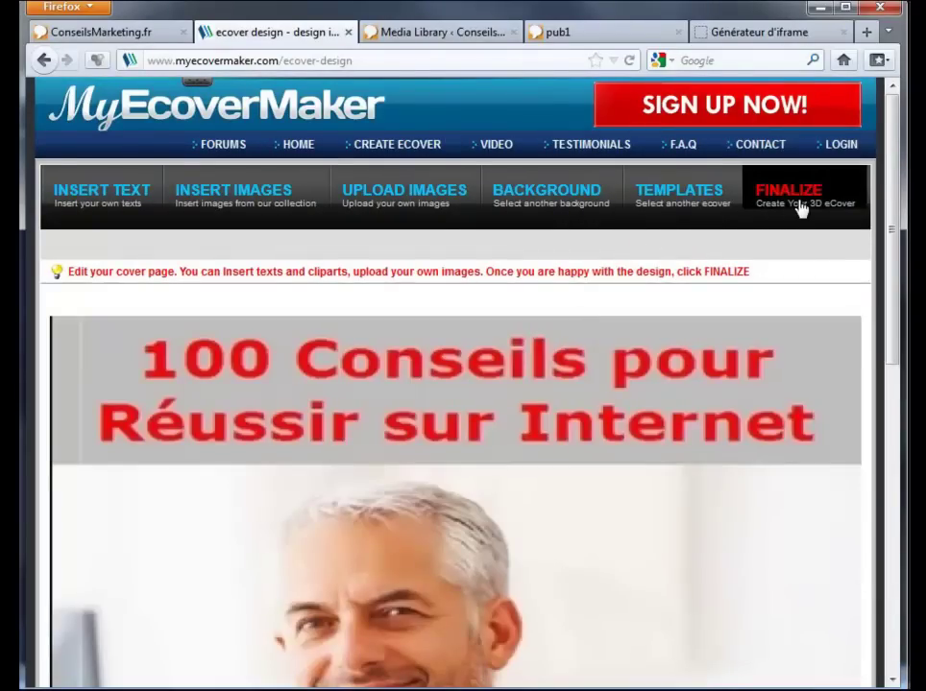
Finalize the design as a 3D ecover and compare it with the flat free-guide banner on ConseilsMarketing.fr.
left_click(769, 195)
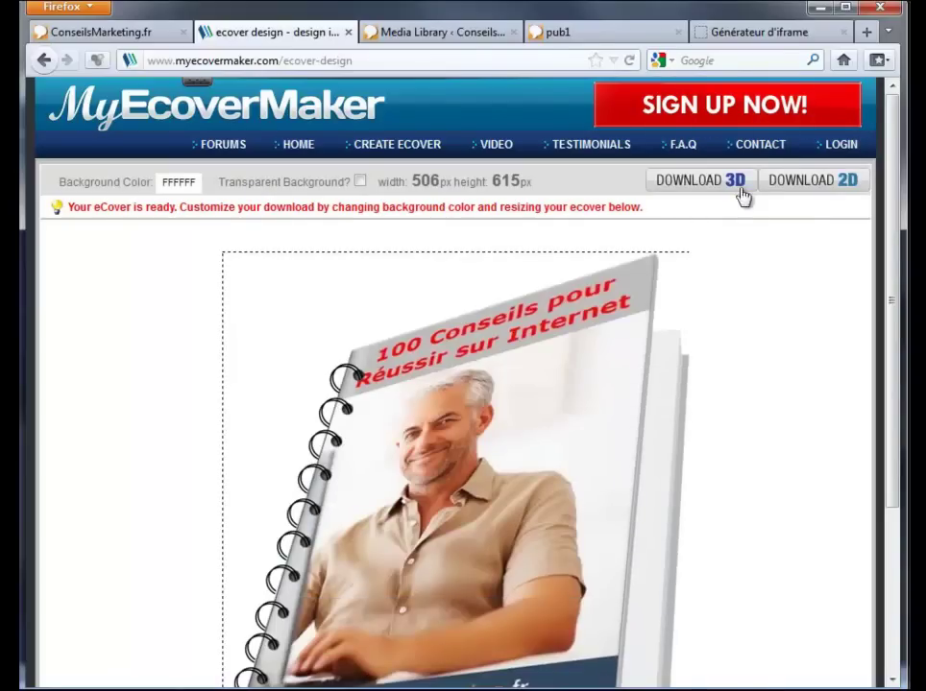
scroll(878, 326, "down", 3)
mouse_move(882, 328)
left_mouse_down()
mouse_move(888, 269)
mouse_move(879, 314)
left_mouse_up()
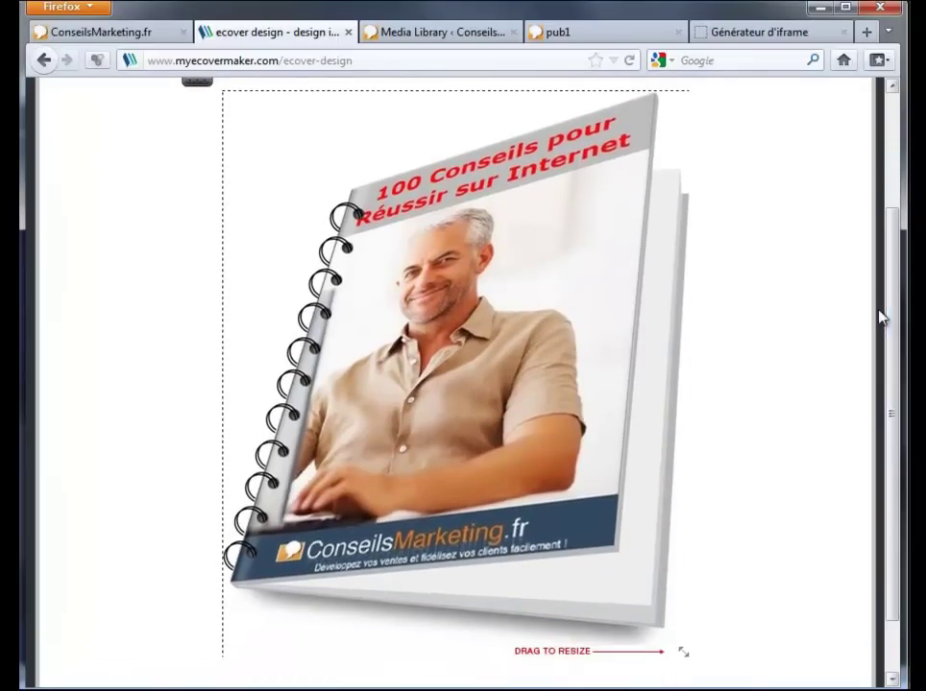
left_click(126, 40)
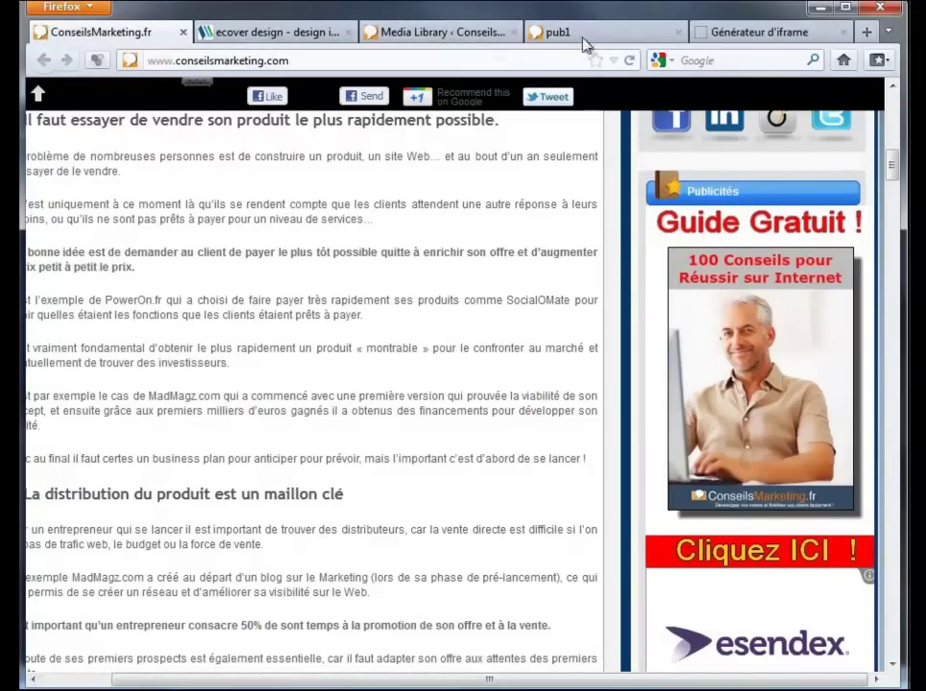
left_click(300, 34)
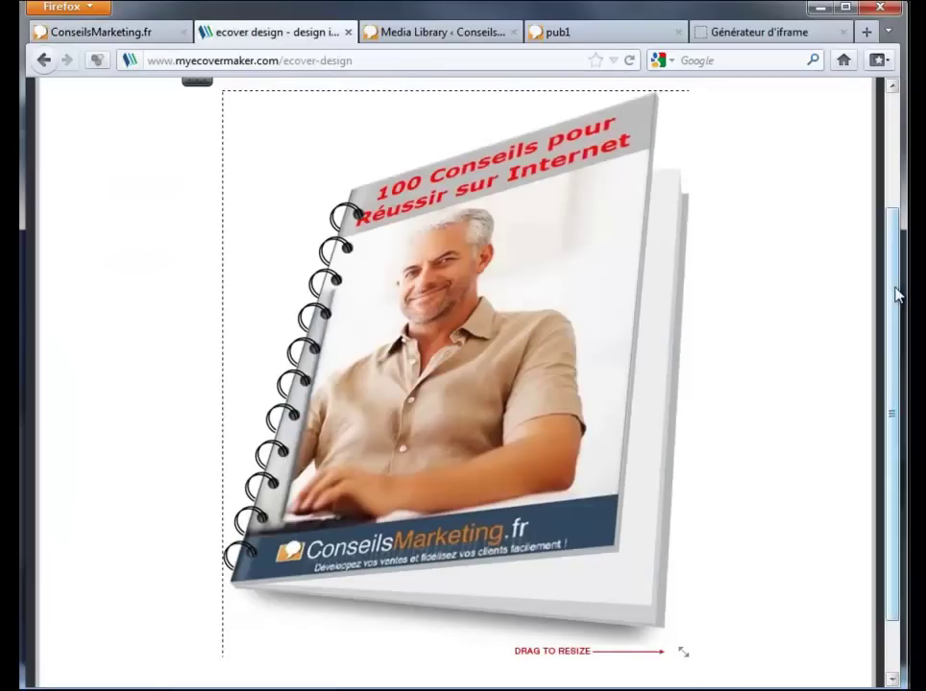
Shrink the finished 3D ecover to 250 px wide by 299 px high.
scroll(894, 295, "up", 2)
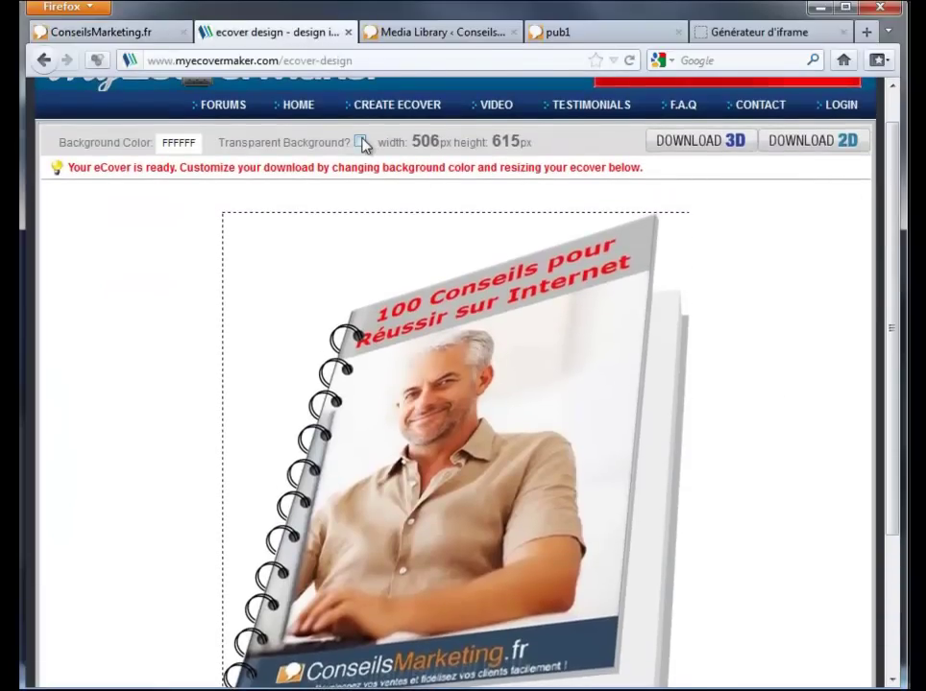
left_click_drag(894, 342, 894, 467)
left_click_drag(686, 599, 550, 451)
left_click_drag(619, 577, 512, 438)
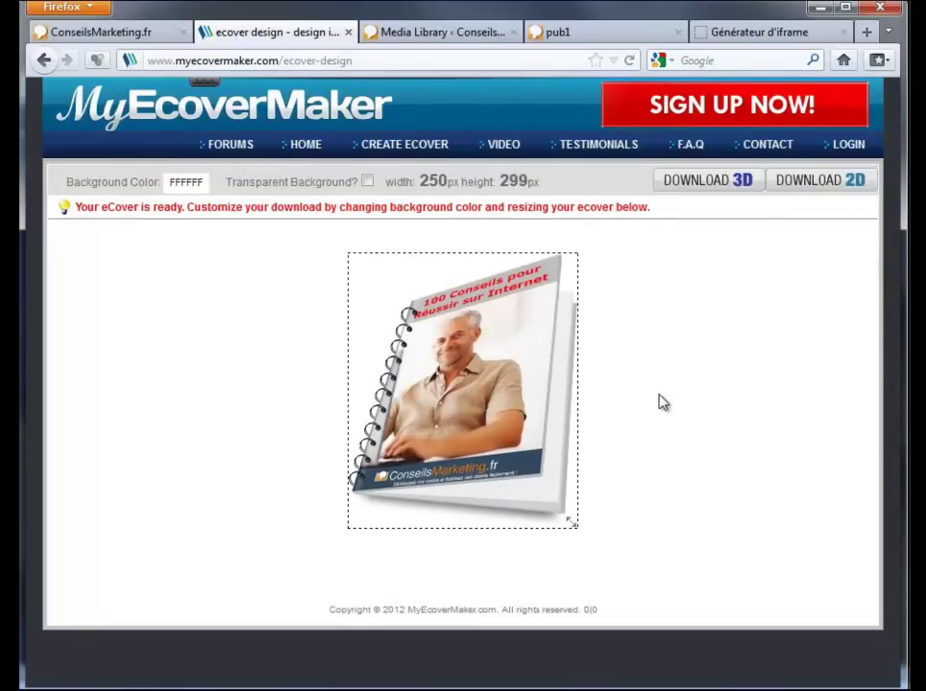
Download the 3D version of the ecover, choosing to save binderlayingopen.jpg as a file.
left_click(714, 187)
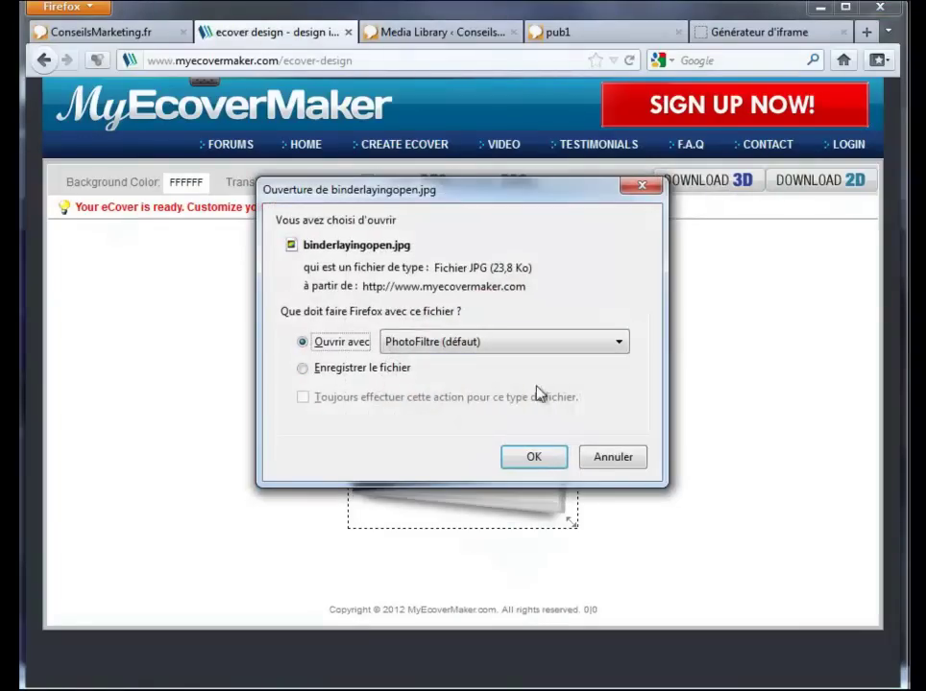
left_click(389, 370)
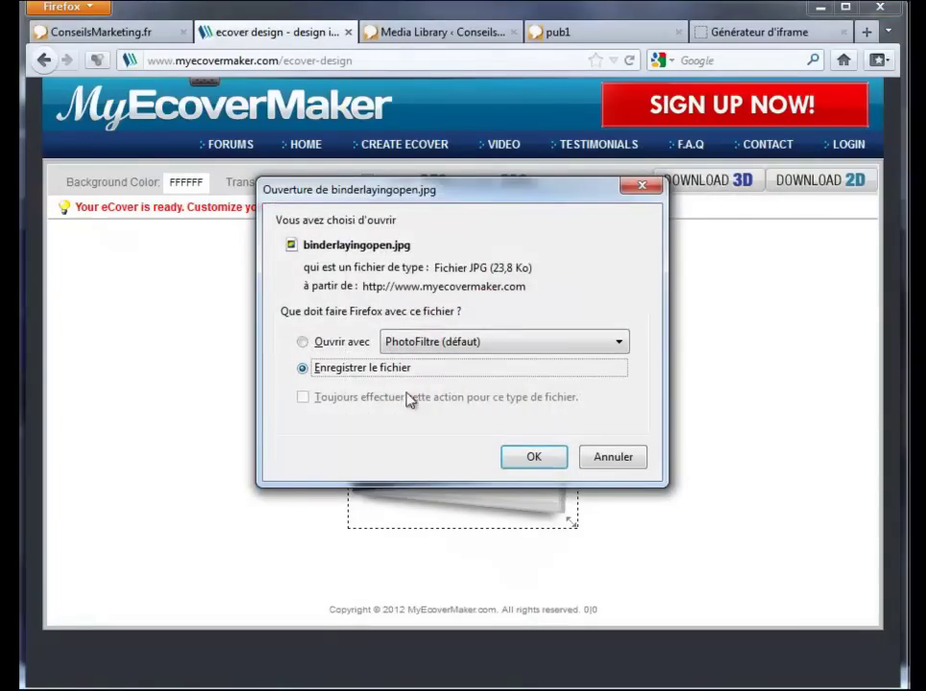
left_click(534, 457)
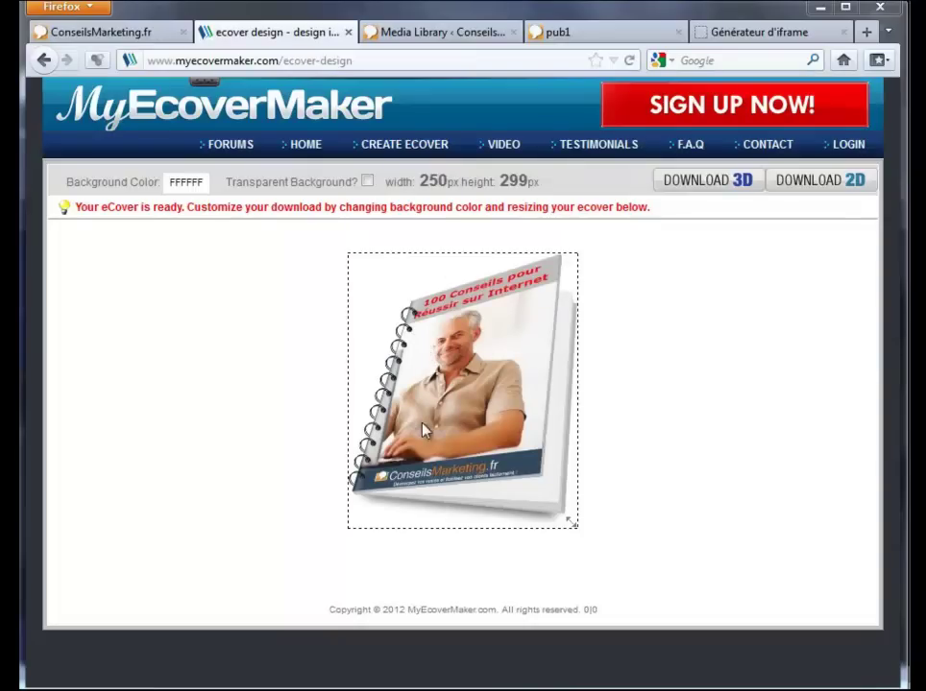
Save the Guide Gratuit banner image from the ConseilsMarketing.fr sidebar as pub-ebook-gratuit in the desktop's split test folder, replacing the existing file.
left_click(128, 39)
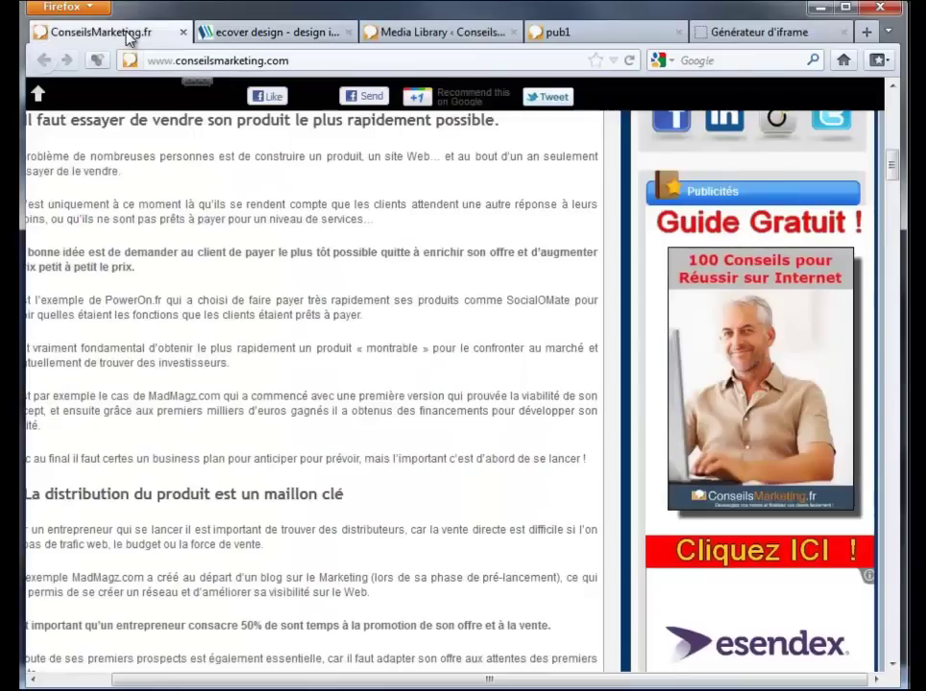
right_click(763, 317)
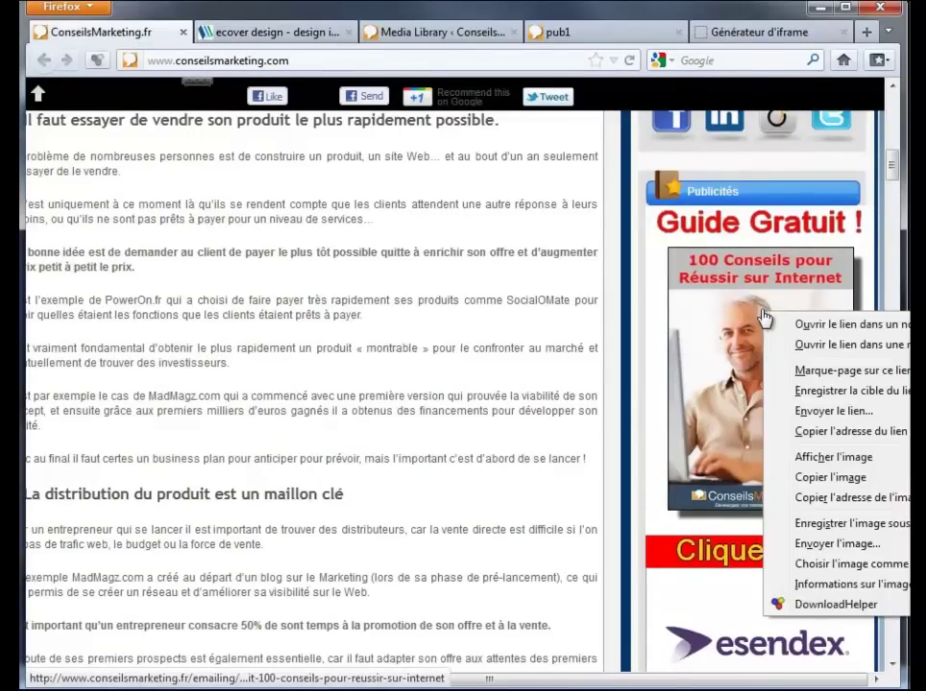
left_click(885, 534)
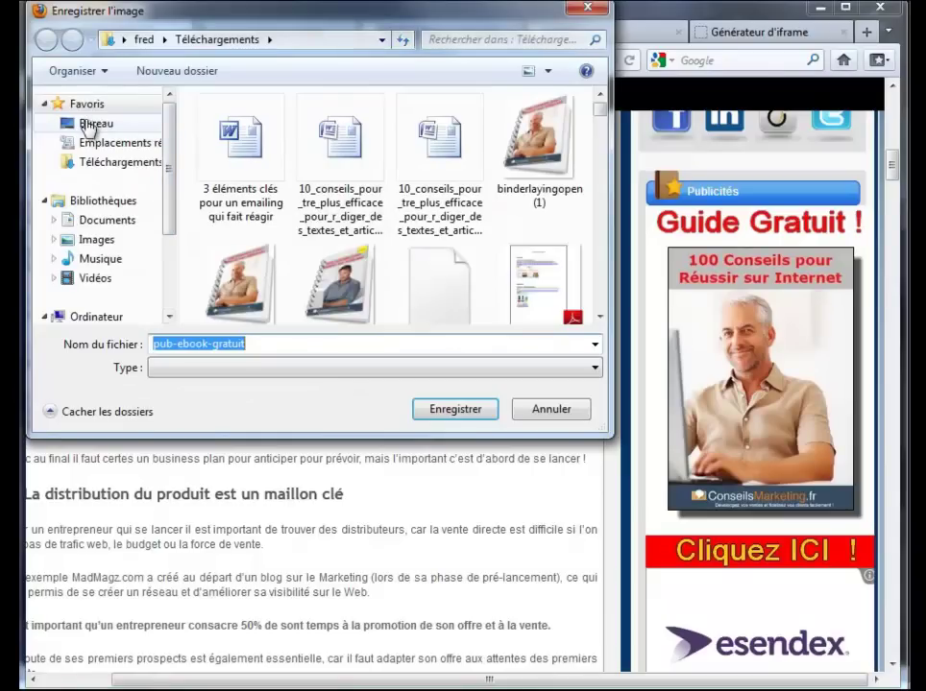
left_click(93, 123)
left_click_drag(601, 130, 614, 197)
left_click(231, 148)
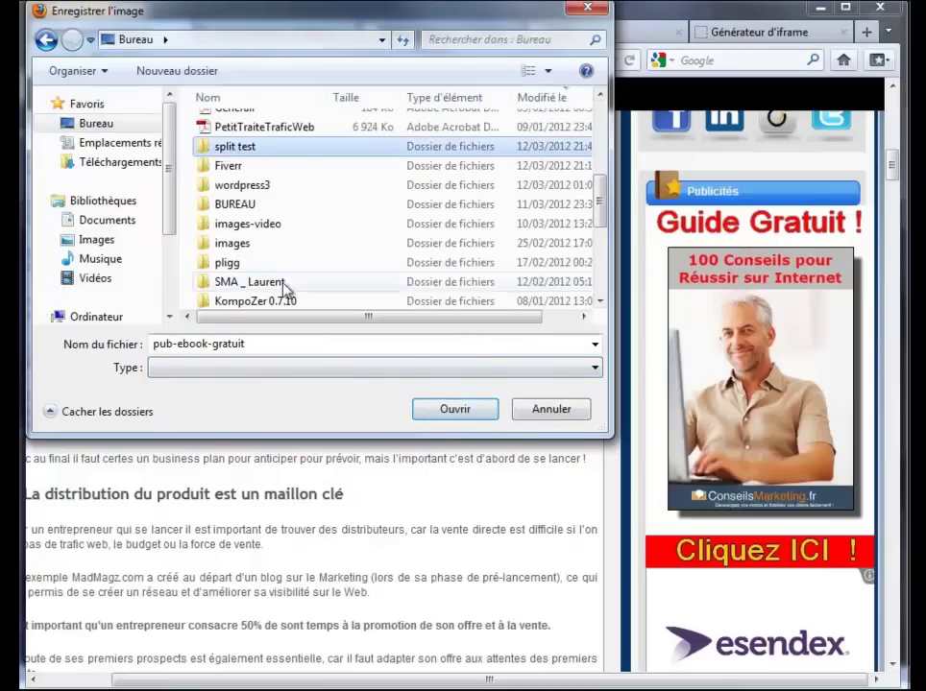
double_click(229, 146)
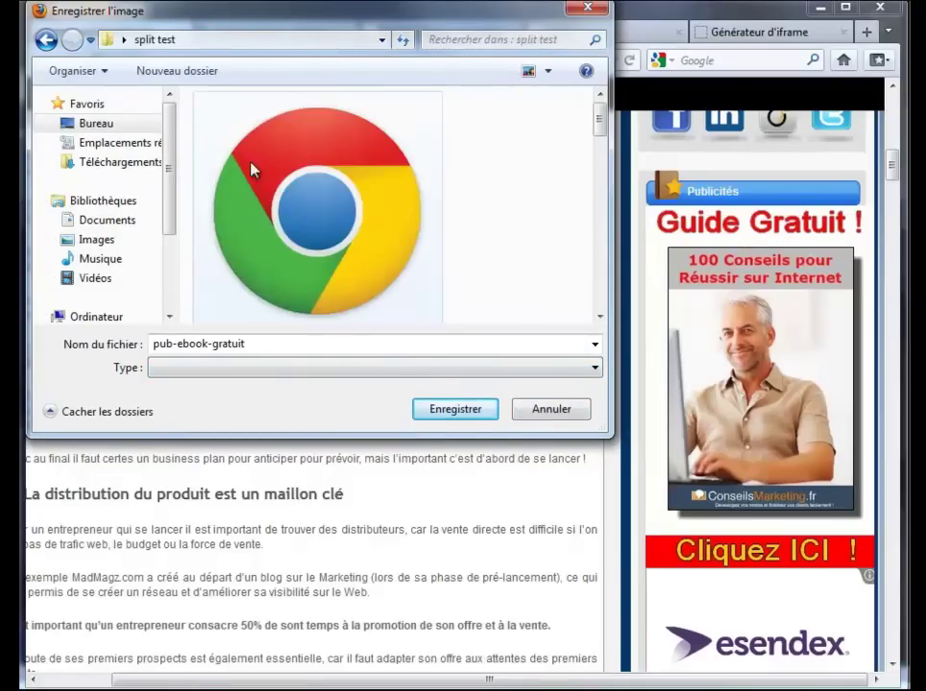
left_click(455, 411)
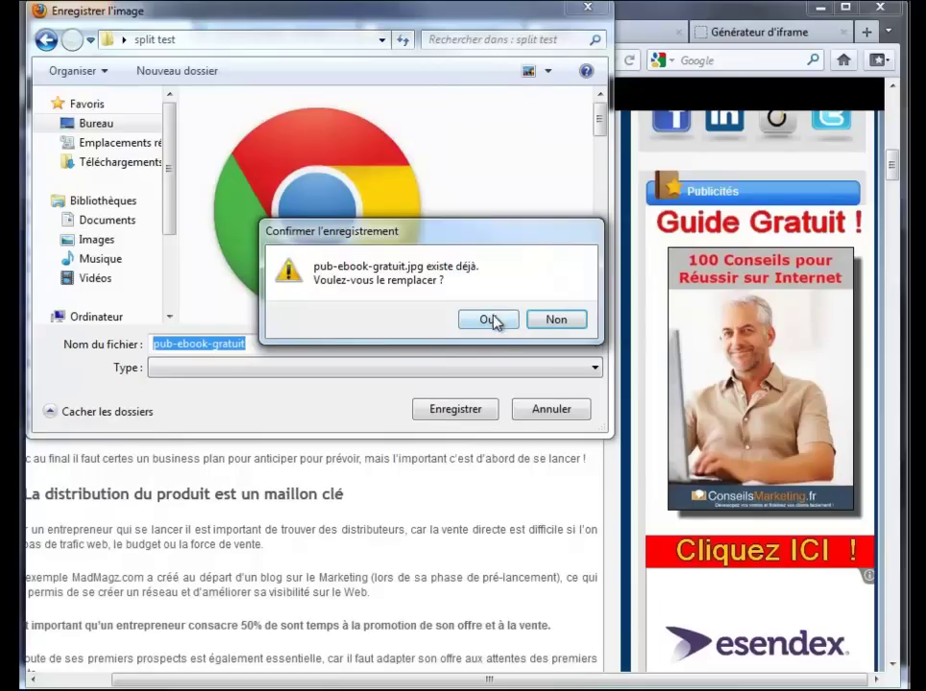
left_click(490, 321)
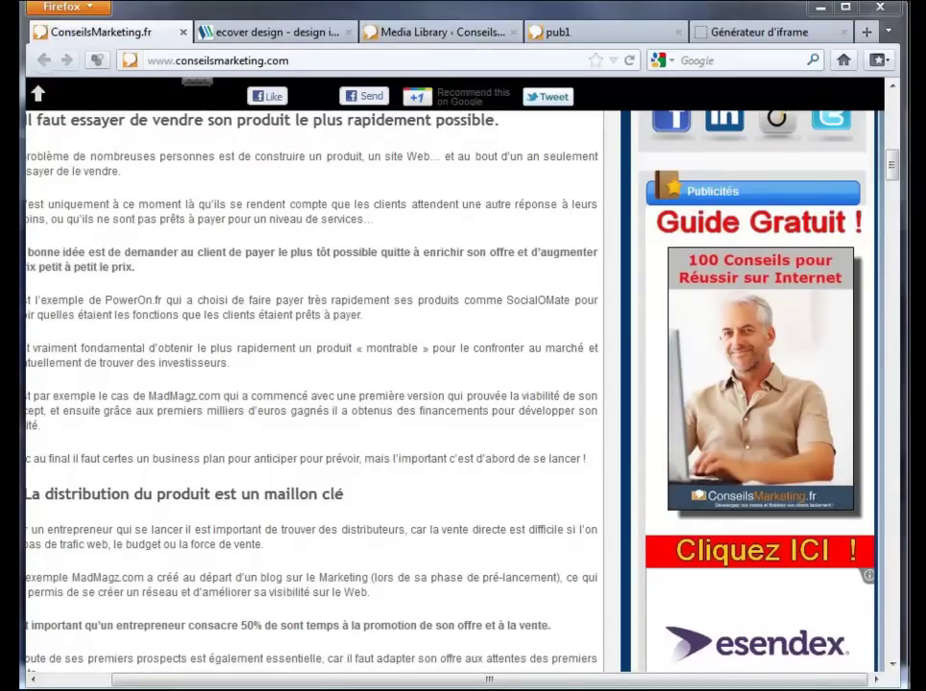
Open pub-ebook-gratuit from the split test folder in PhotoFiltre.
left_click_drag(130, 66, 621, 65)
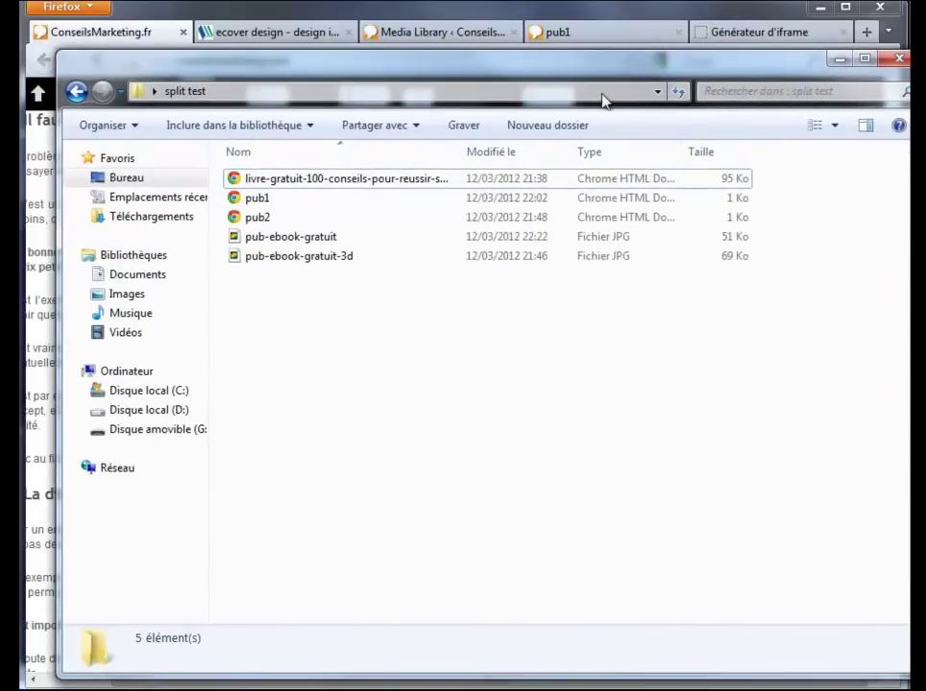
left_click(336, 246)
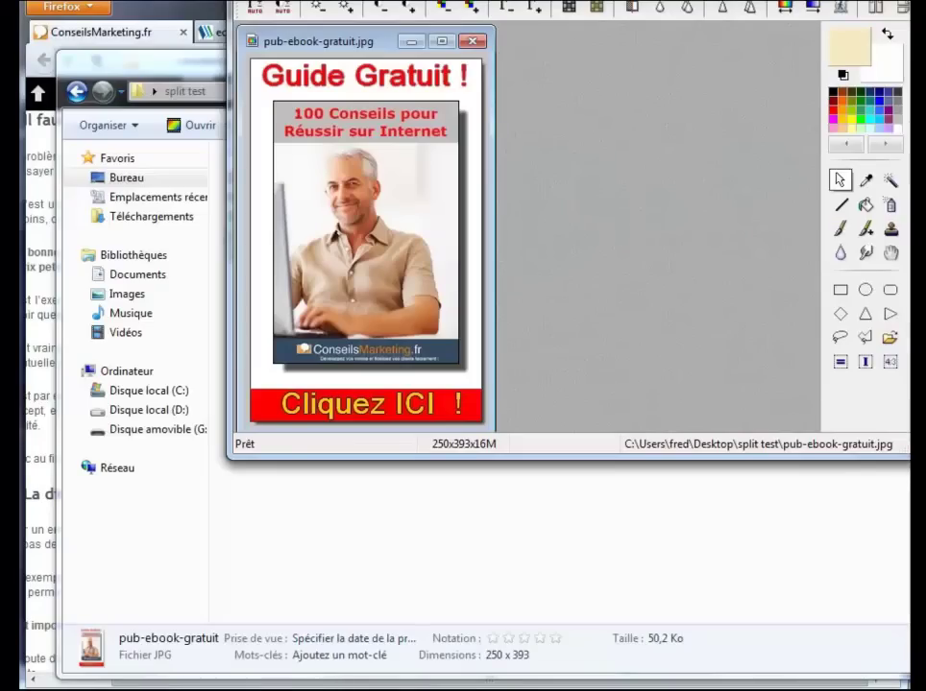
left_click_drag(484, 2, 370, 69)
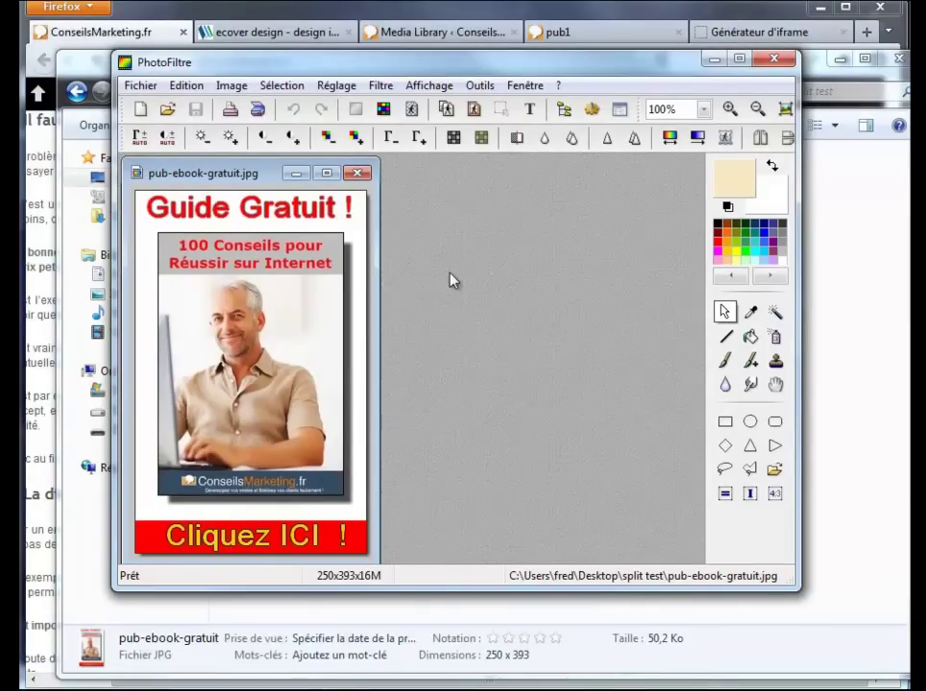
left_click_drag(347, 63, 406, 65)
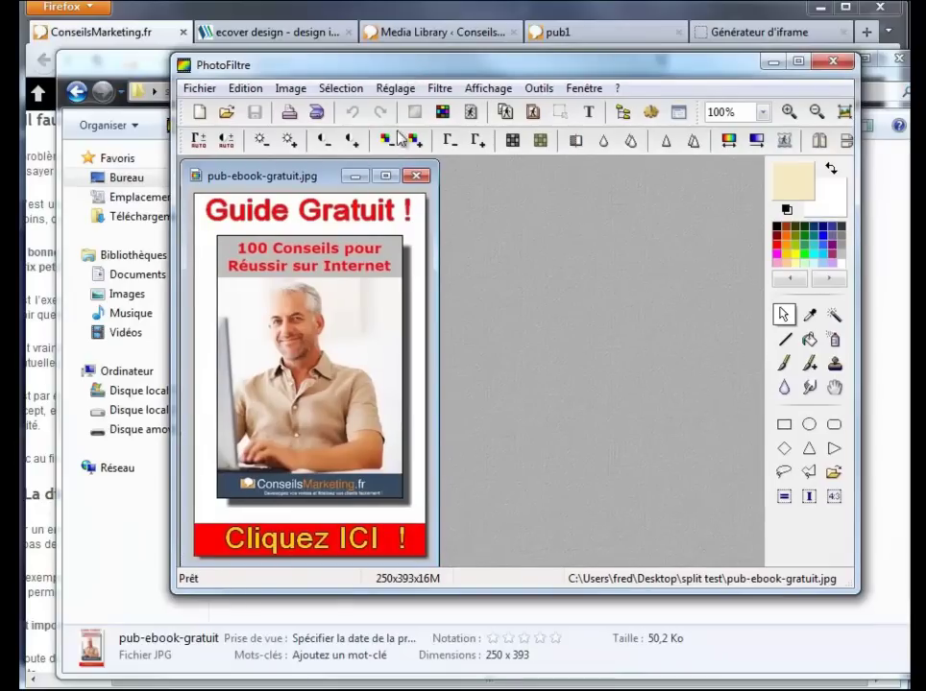
left_click(230, 114)
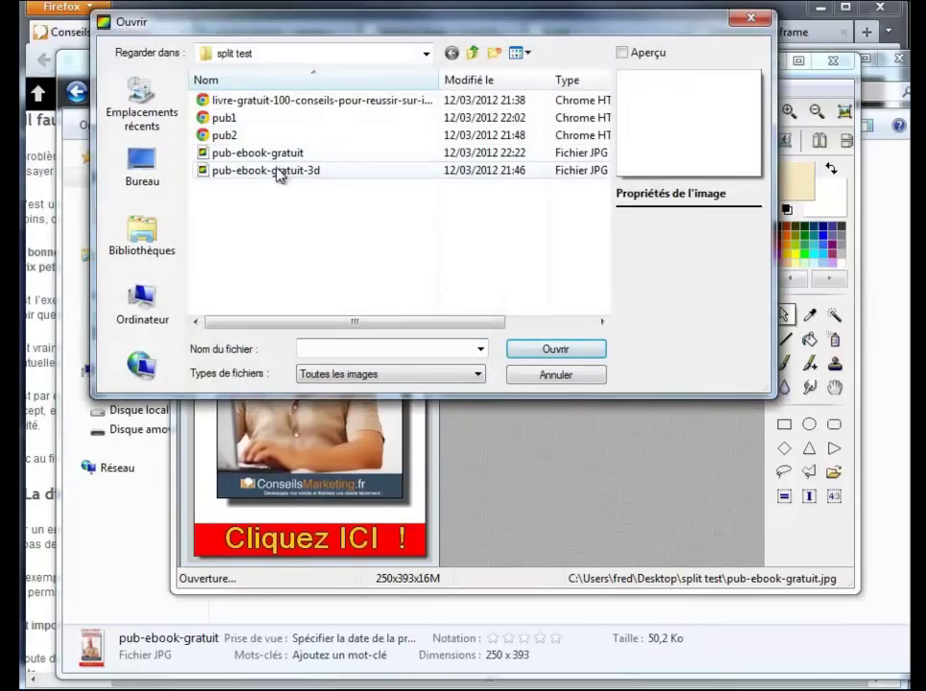
left_click(567, 376)
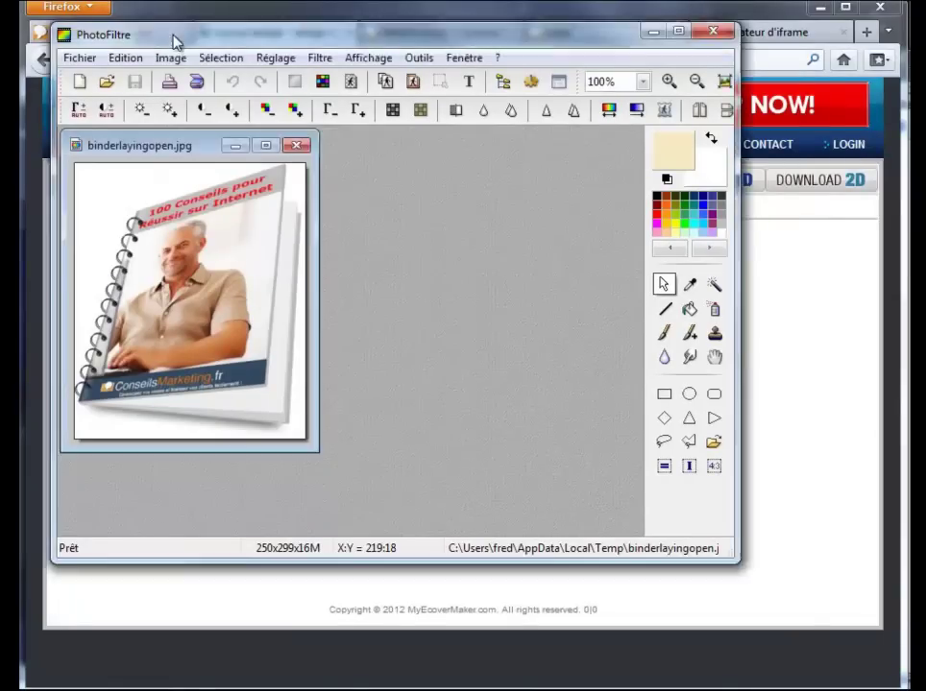
Copy the entire binderlayingopen.jpg image and paste it over the flat cover in pub-ebook-gratuit.jpg.
left_click_drag(176, 43, 234, 88)
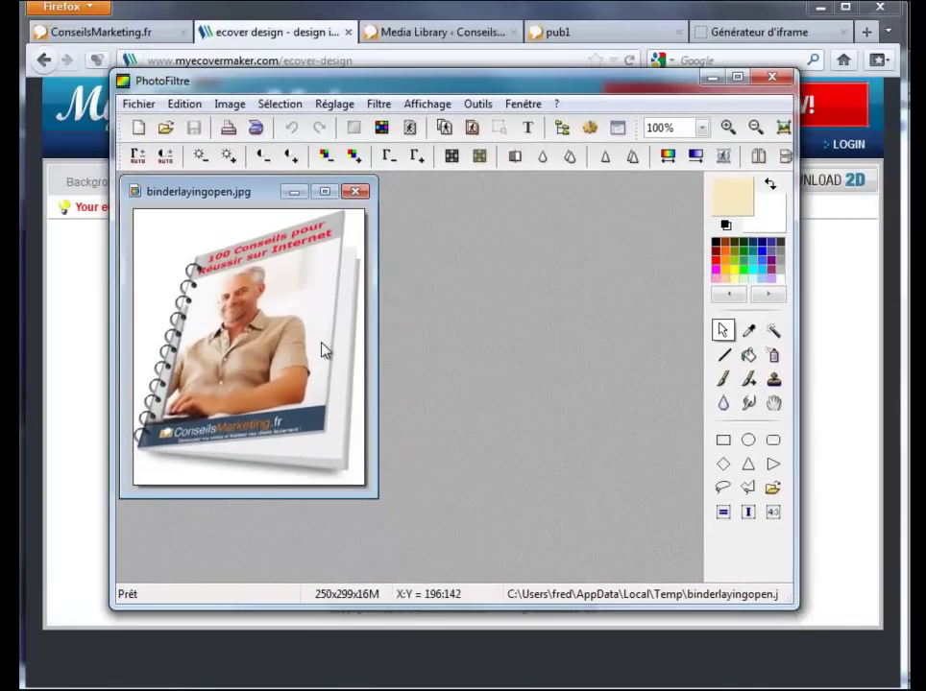
key("ctrl+a")
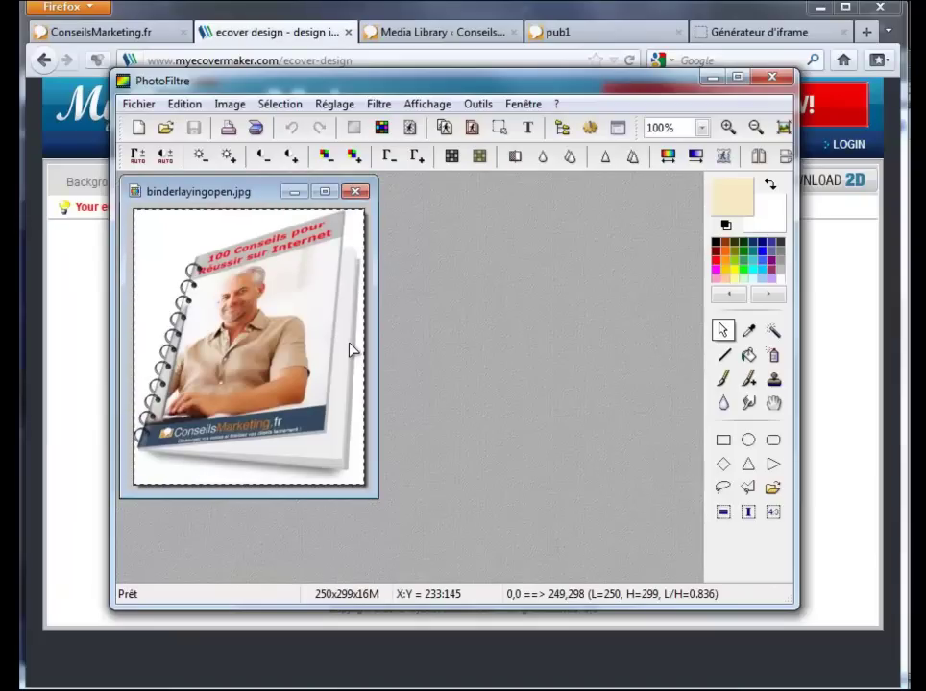
left_click(712, 81)
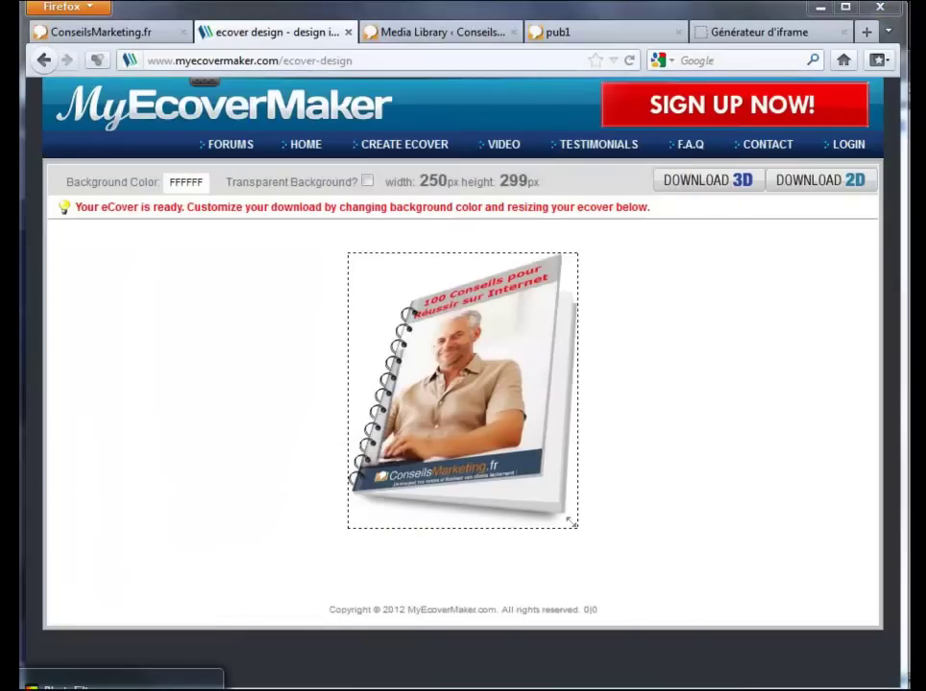
key("alt+Tab")
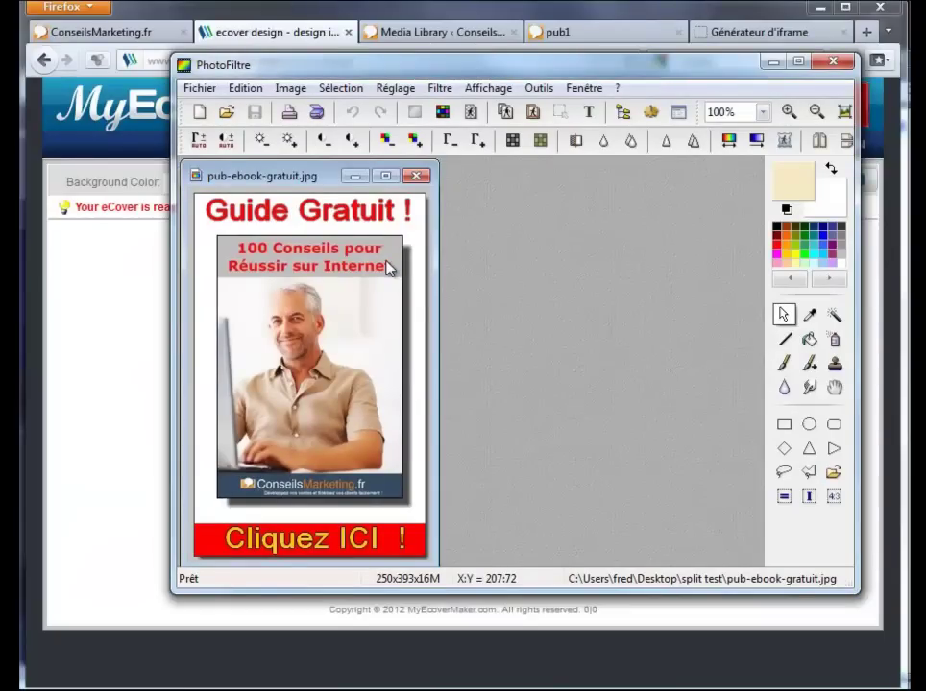
key("ctrl+v")
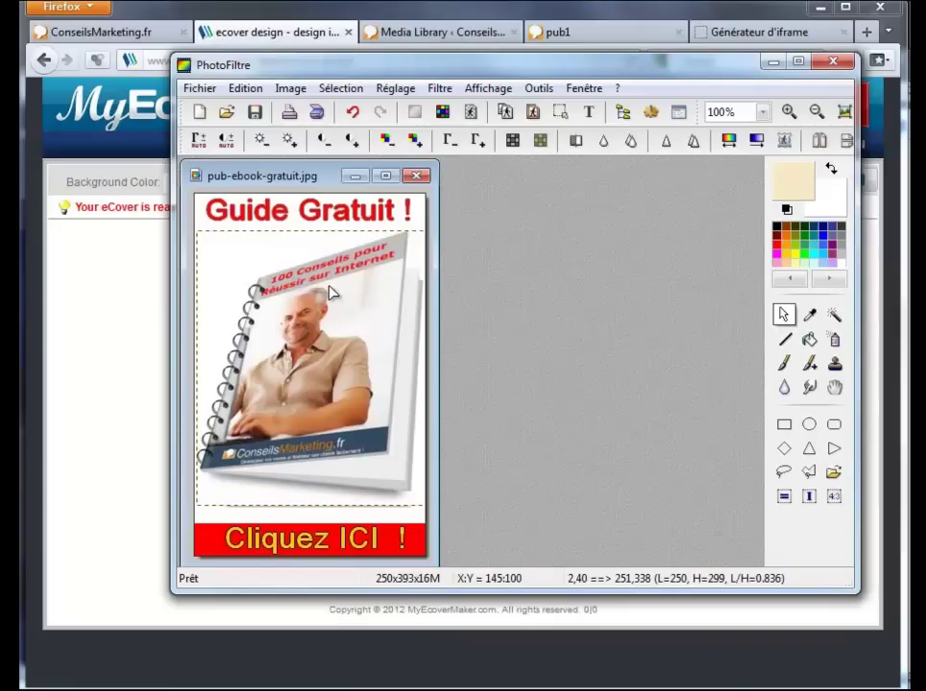
key("Left")
key("Left")
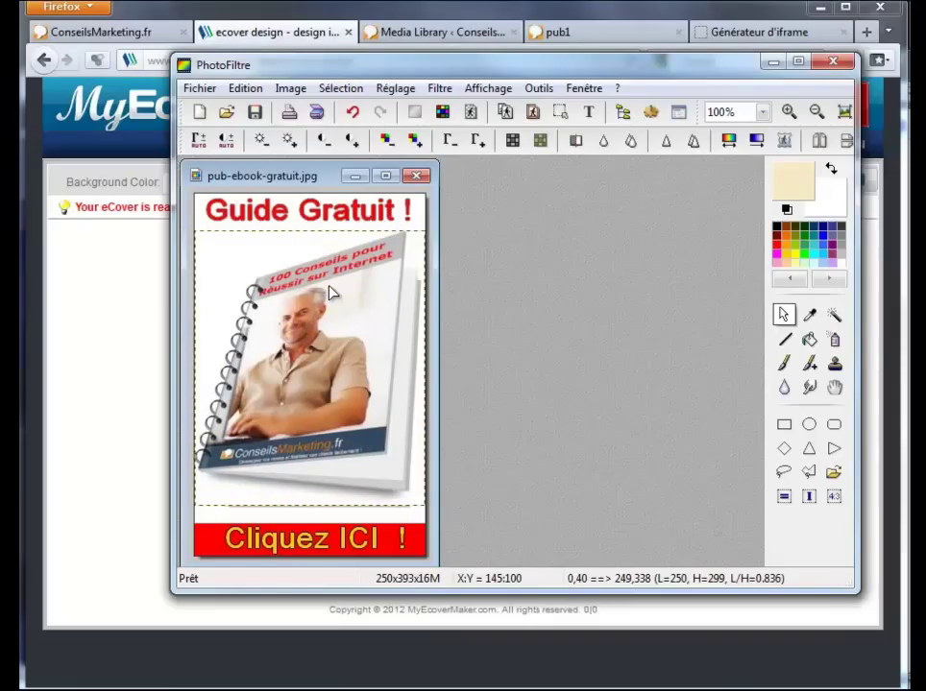
key("ctrl+d")
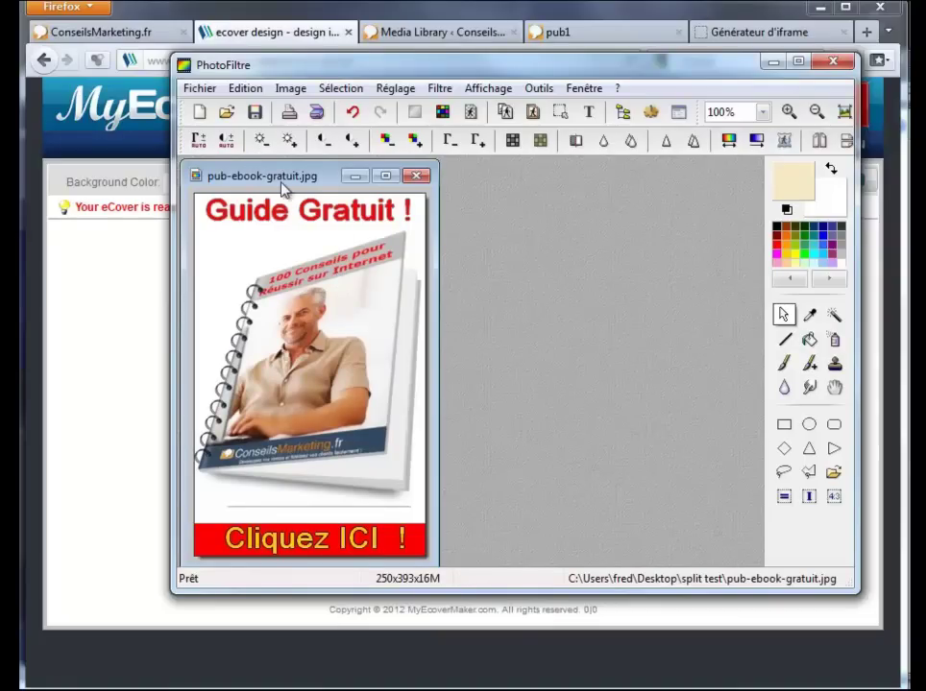
key("ctrl+z")
key("ctrl+y")
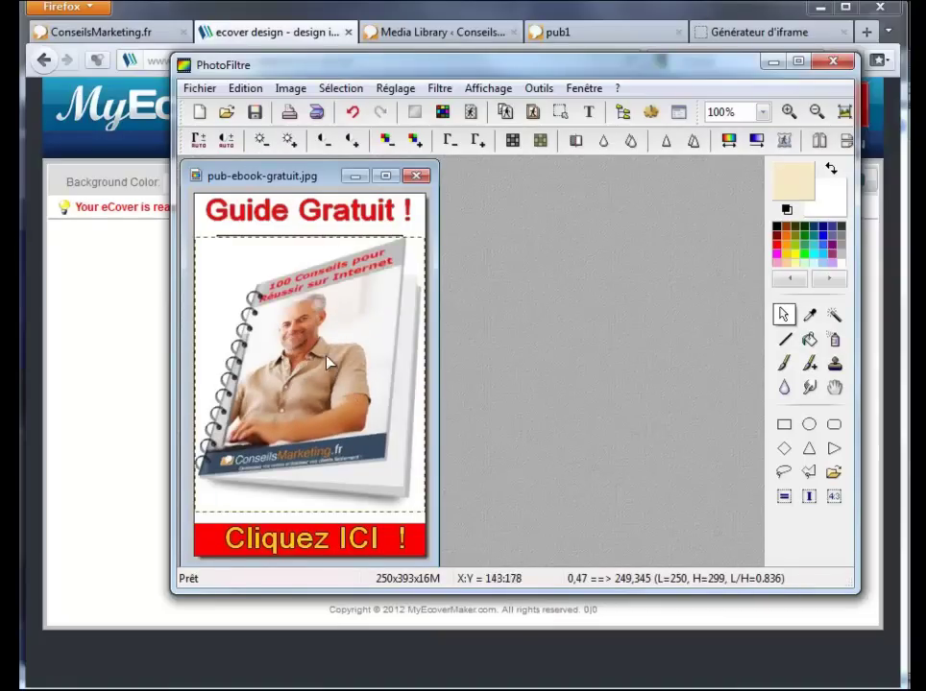
key("ctrl+d")
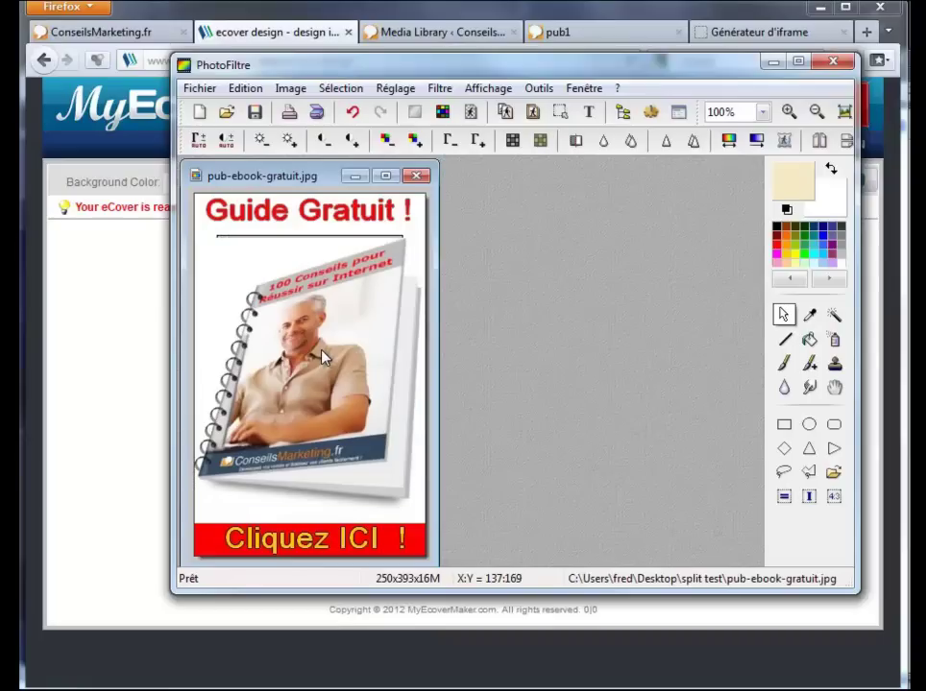
key("ctrl+z")
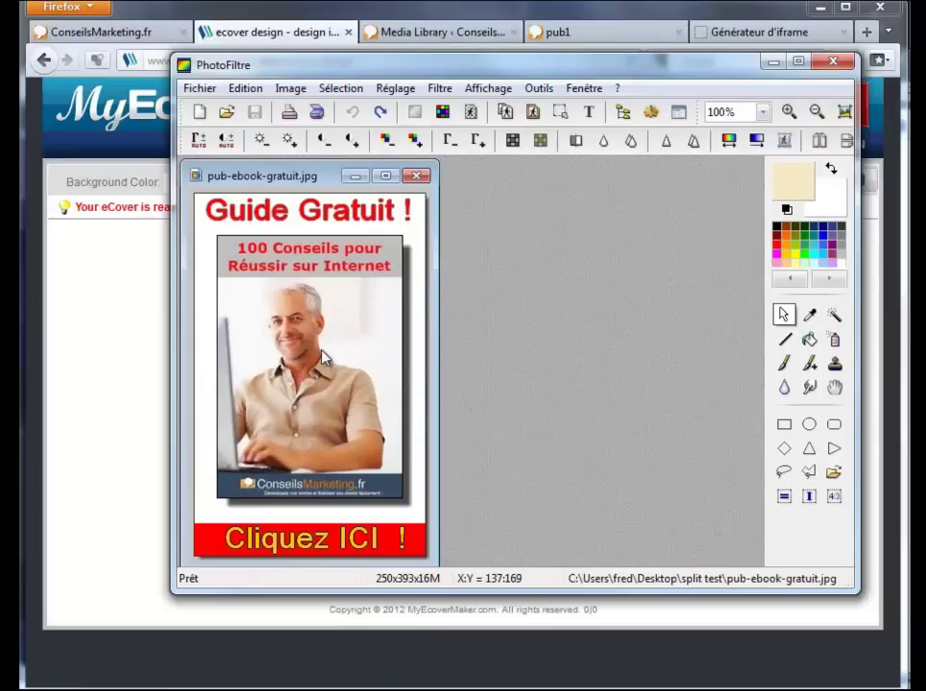
Clear the flat cover and its shadow from pub-ebook-gratuit.jpg and paste the 3D cover in the emptied area.
left_click_drag(222, 246, 426, 519)
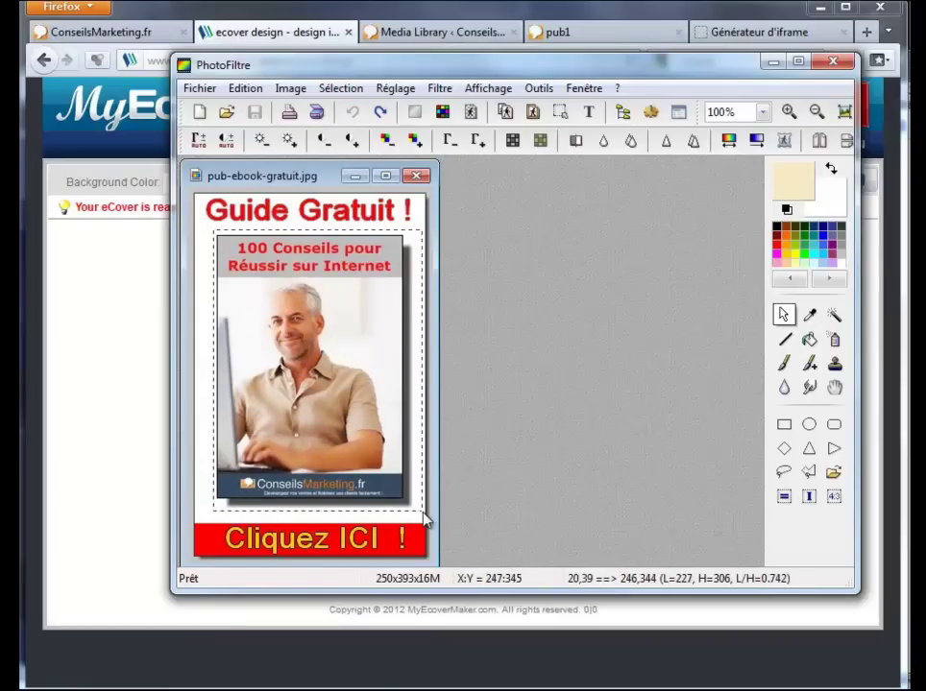
key("Delete")
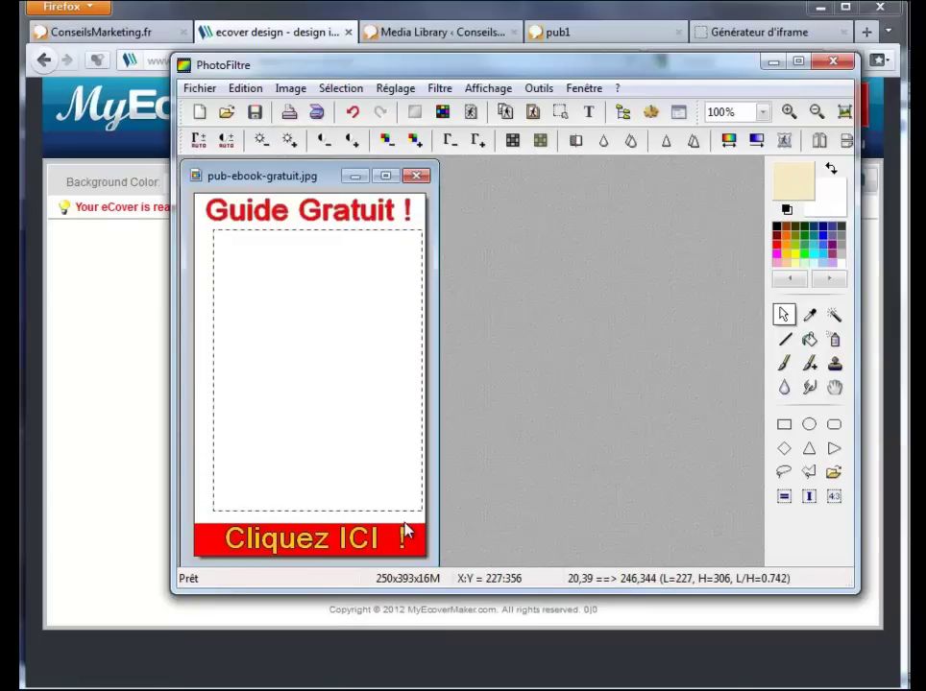
left_click(402, 533)
key("ctrl+v")
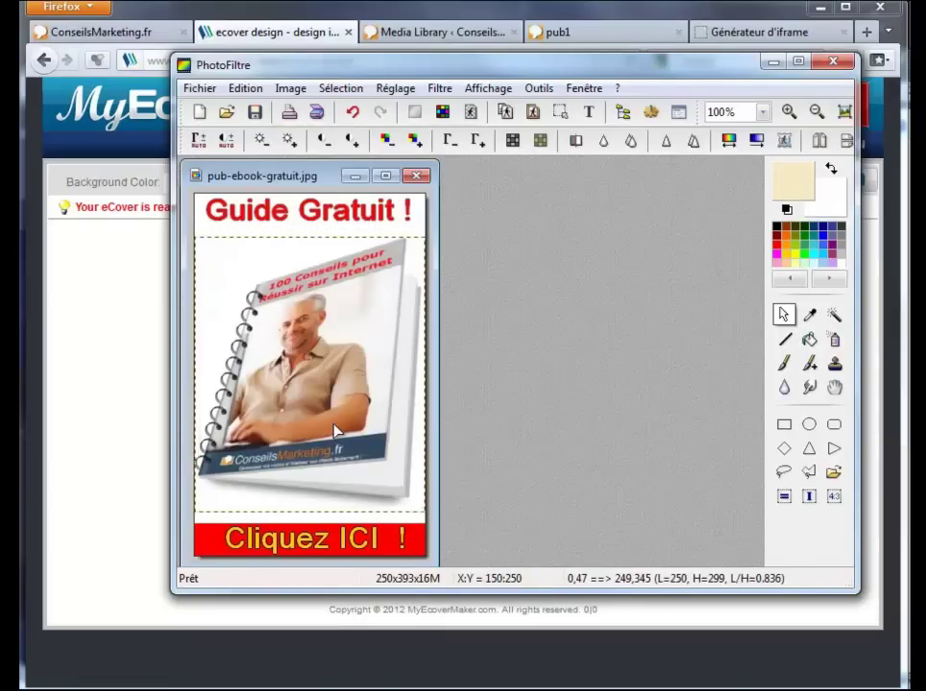
key("Return")
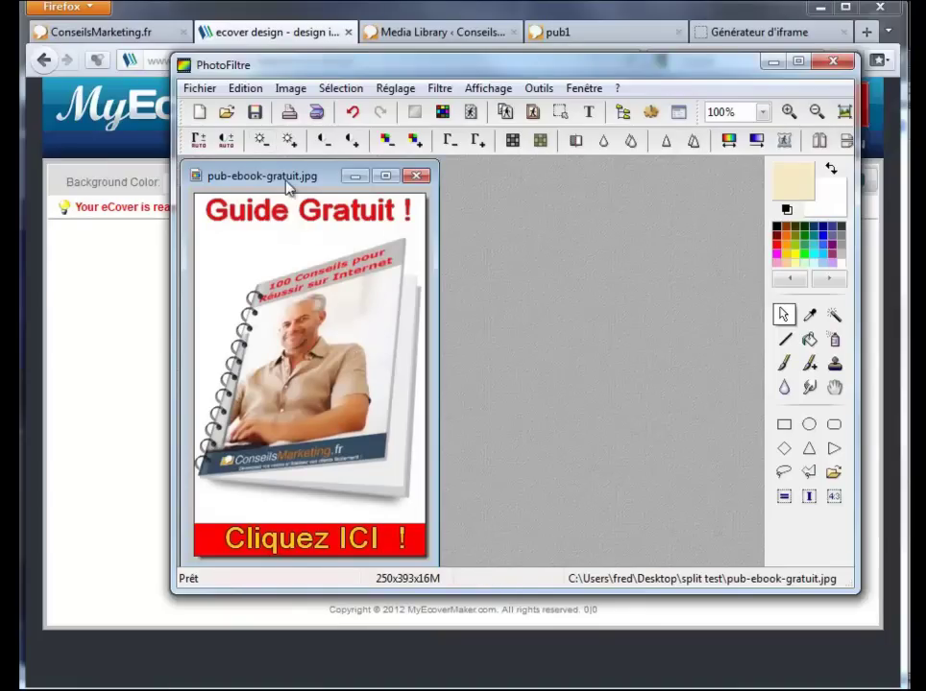
Save the banner as pub-ebook-gratuit-3d in the split test folder, replacing the existing file, in standard JPEG format with compression 100.
left_click(201, 88)
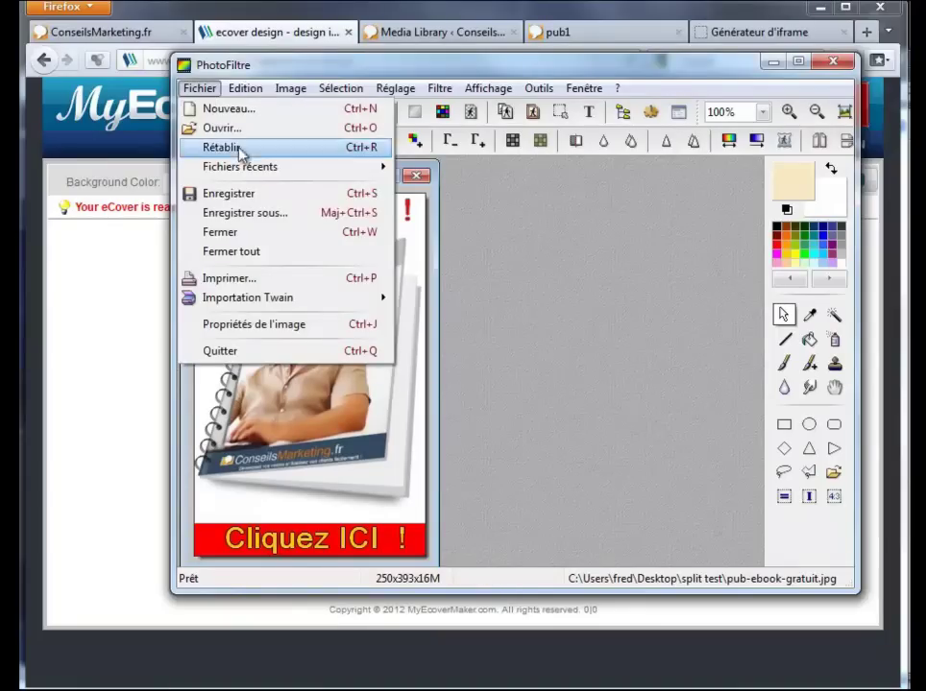
left_click(278, 214)
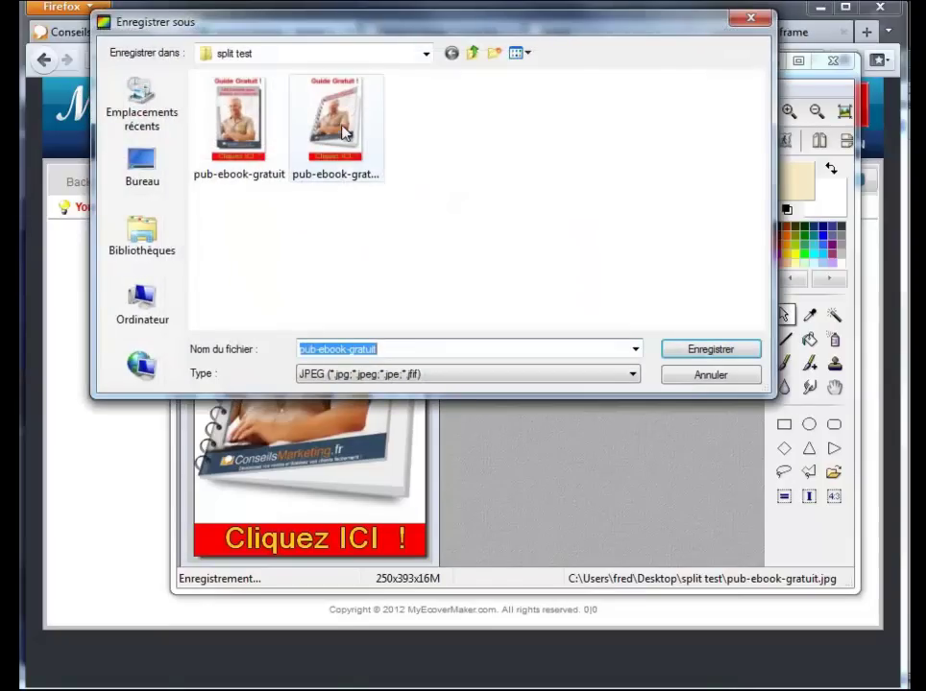
left_click(343, 132)
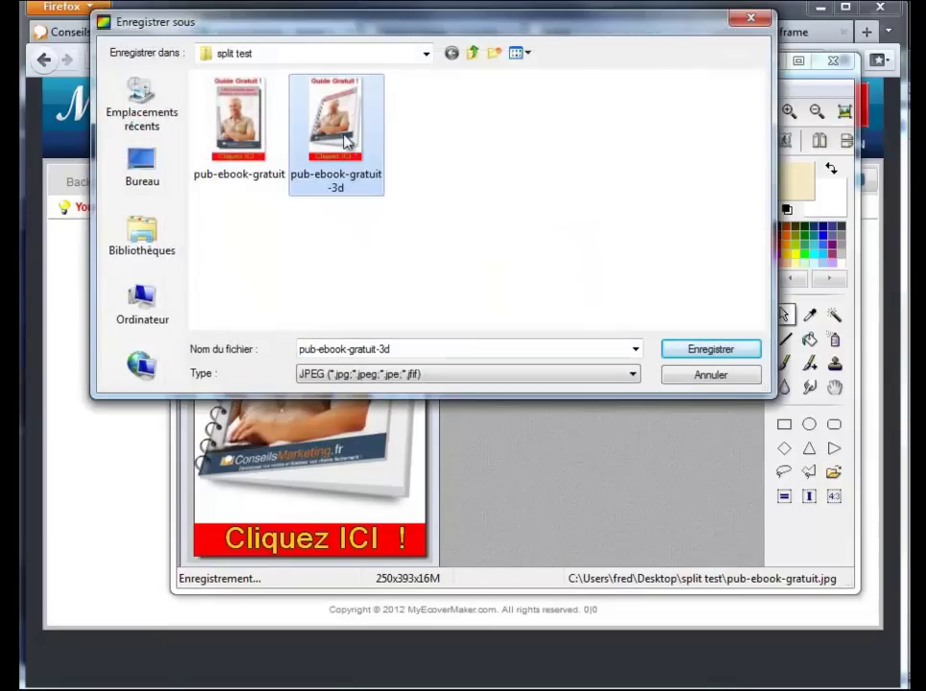
left_click(722, 354)
left_click(489, 322)
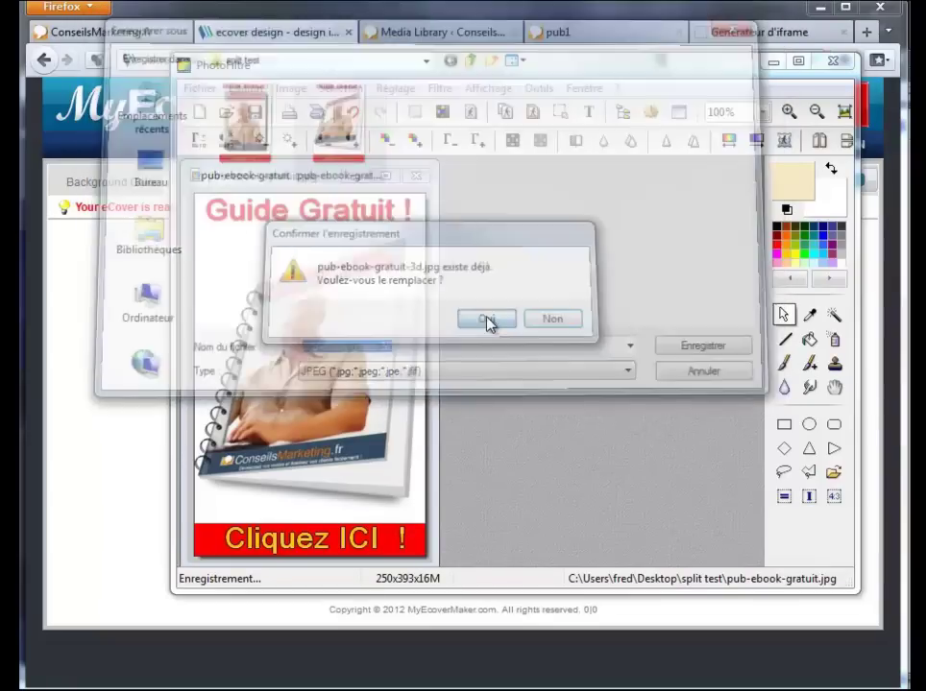
left_click_drag(623, 266, 663, 266)
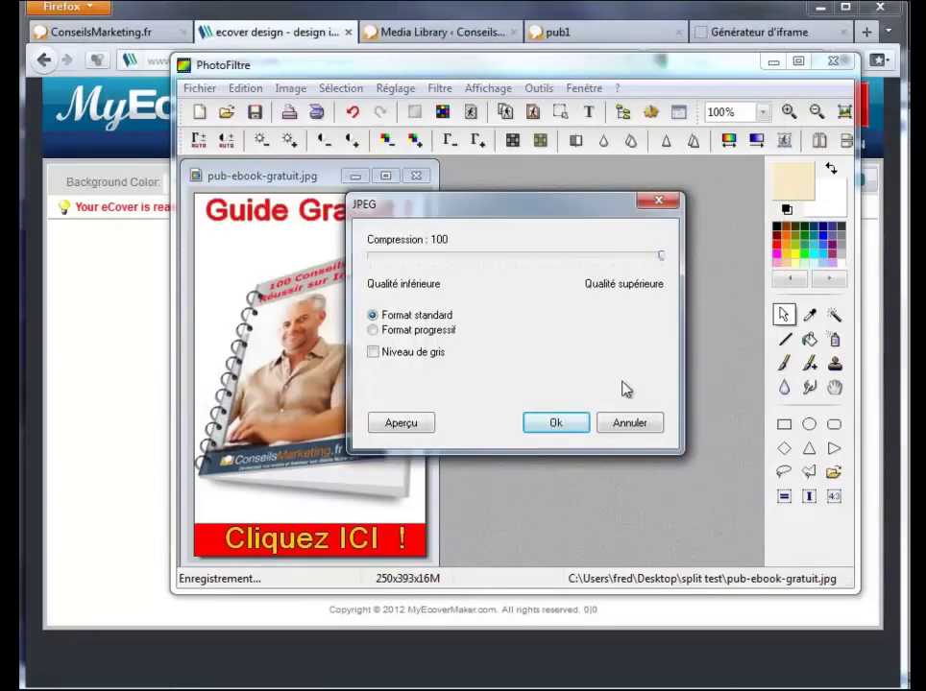
left_click(556, 422)
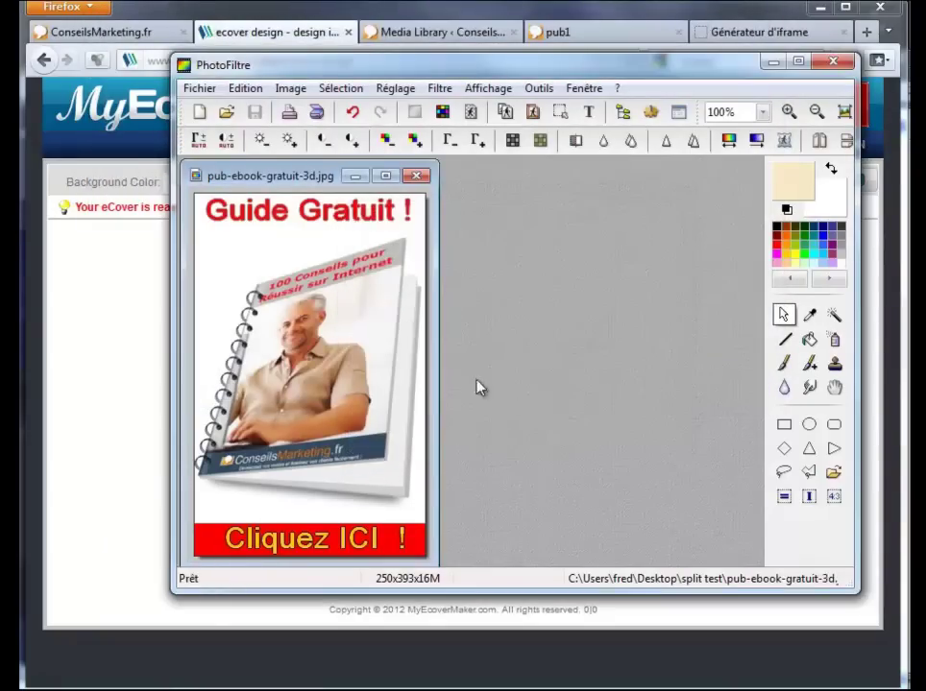
Close the pub-ebook-gratuit-3d image and exit PhotoFiltre to return to Firefox.
left_click(415, 175)
left_click(832, 61)
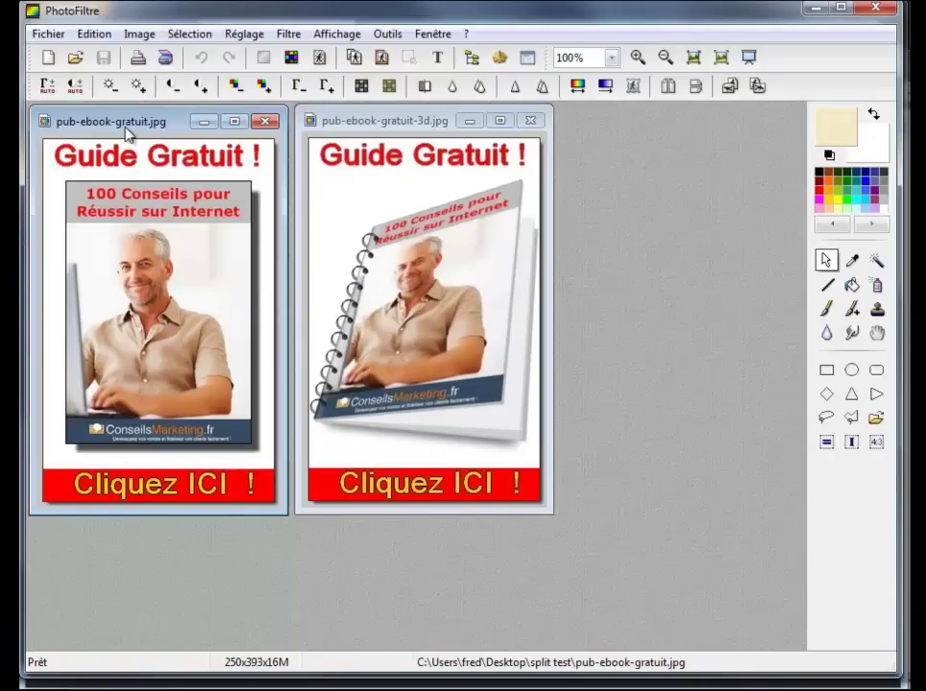
left_click(892, 10)
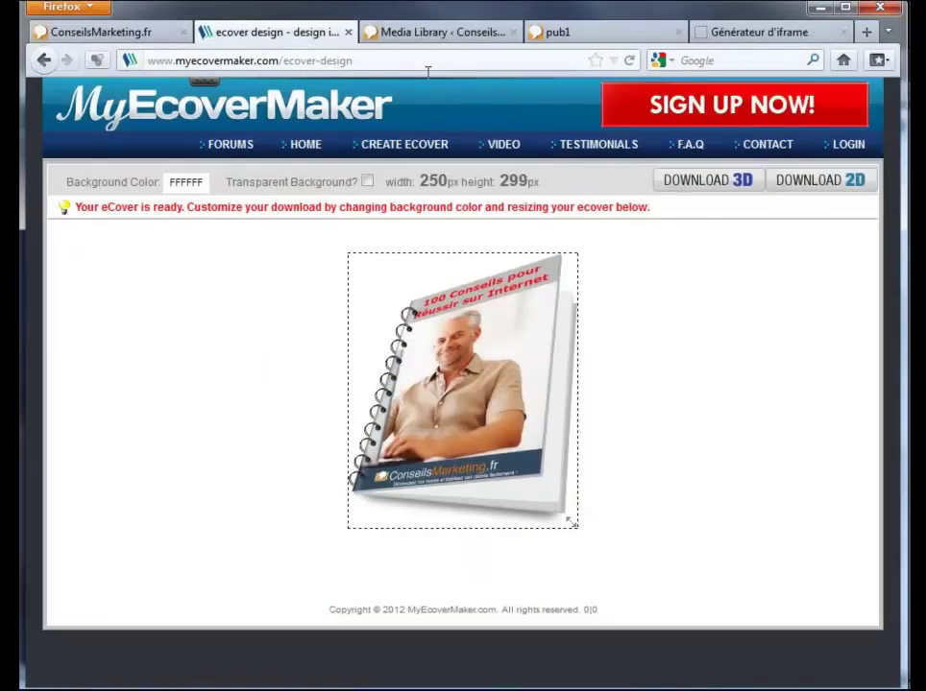
Permanently delete the old pub-ebook-gratuit-3d image from the ConseilsMarketing.fr WordPress Media Library.
left_click(427, 34)
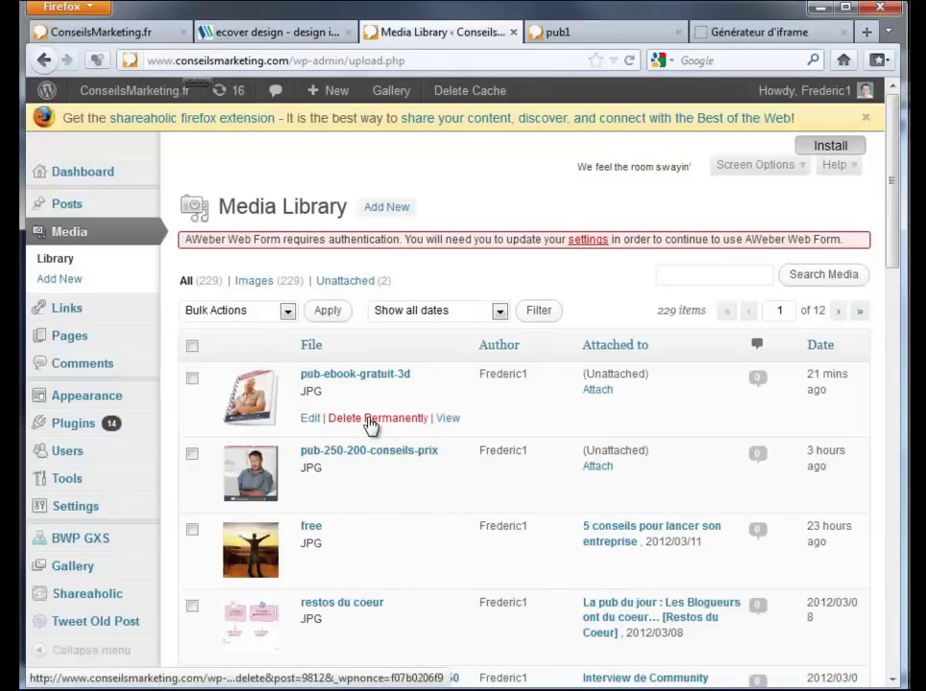
left_click(371, 419)
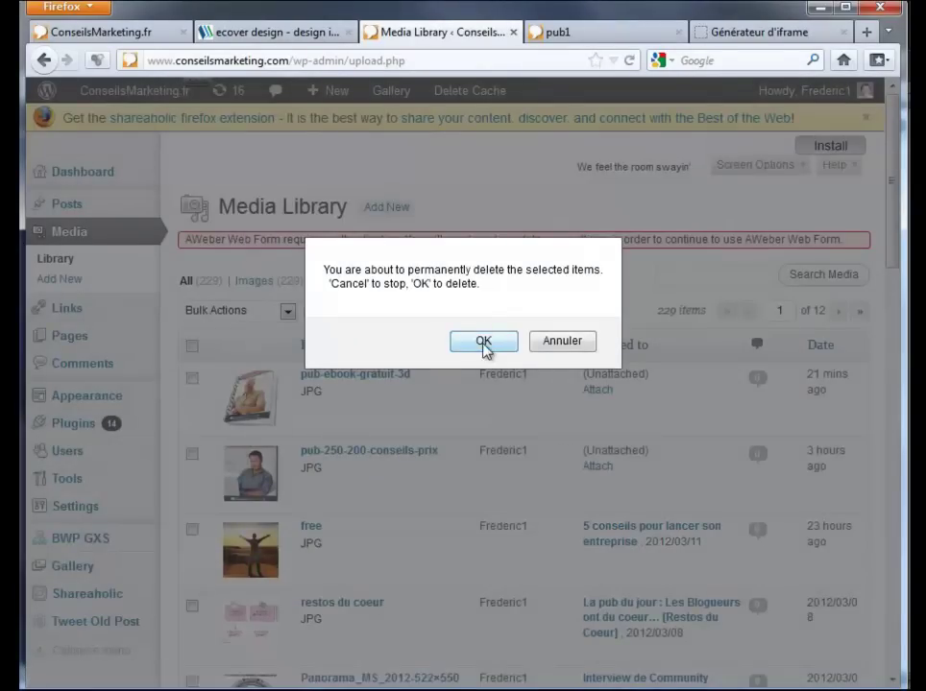
left_click(484, 344)
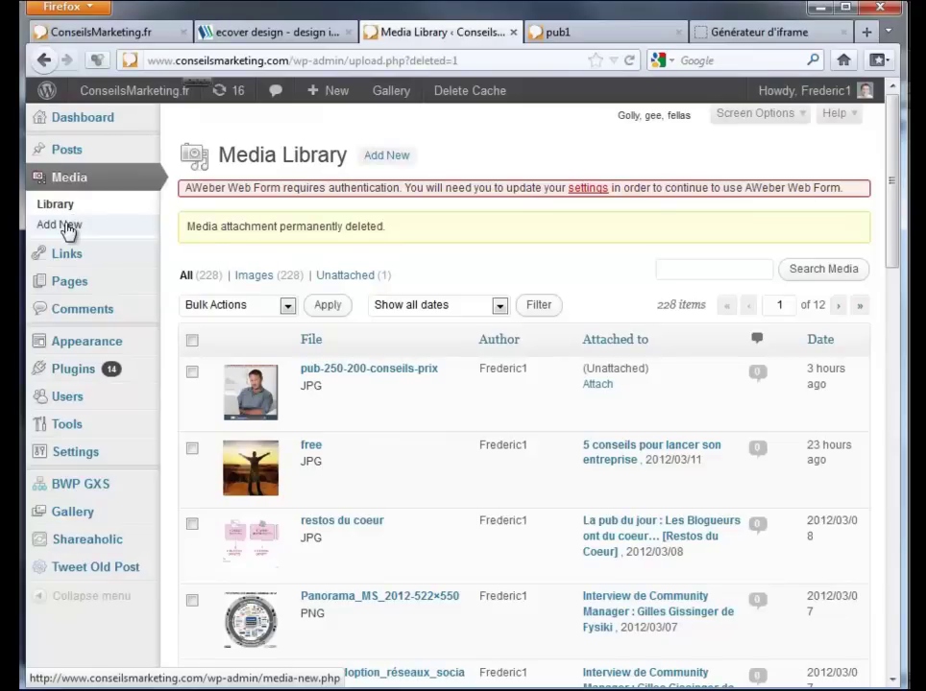
Upload the new pub-ebook-gratuit-3d file from the split test folder as new WordPress media.
left_click(65, 224)
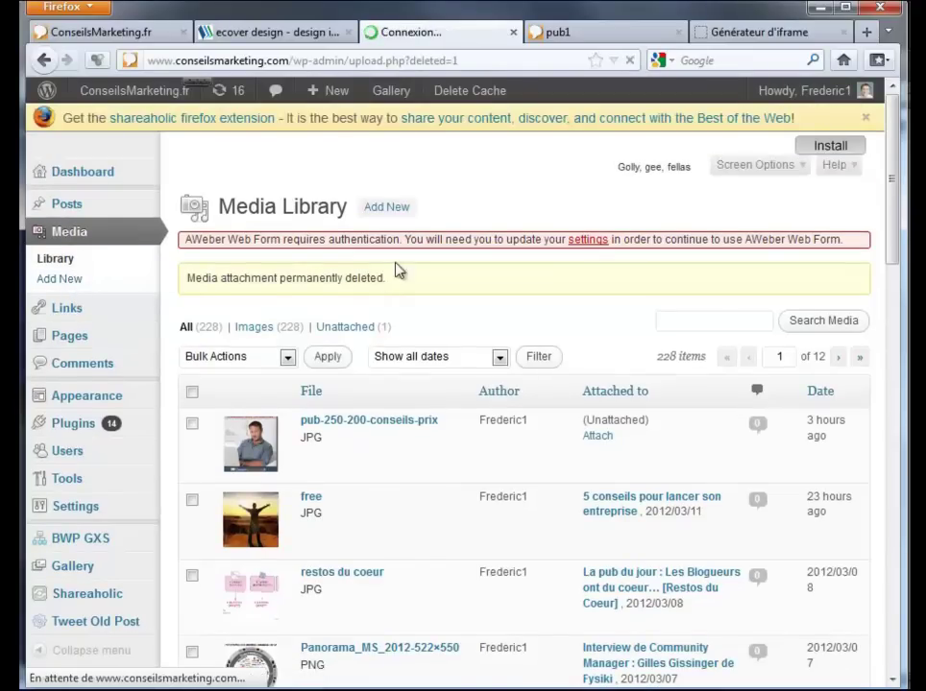
left_click(385, 208)
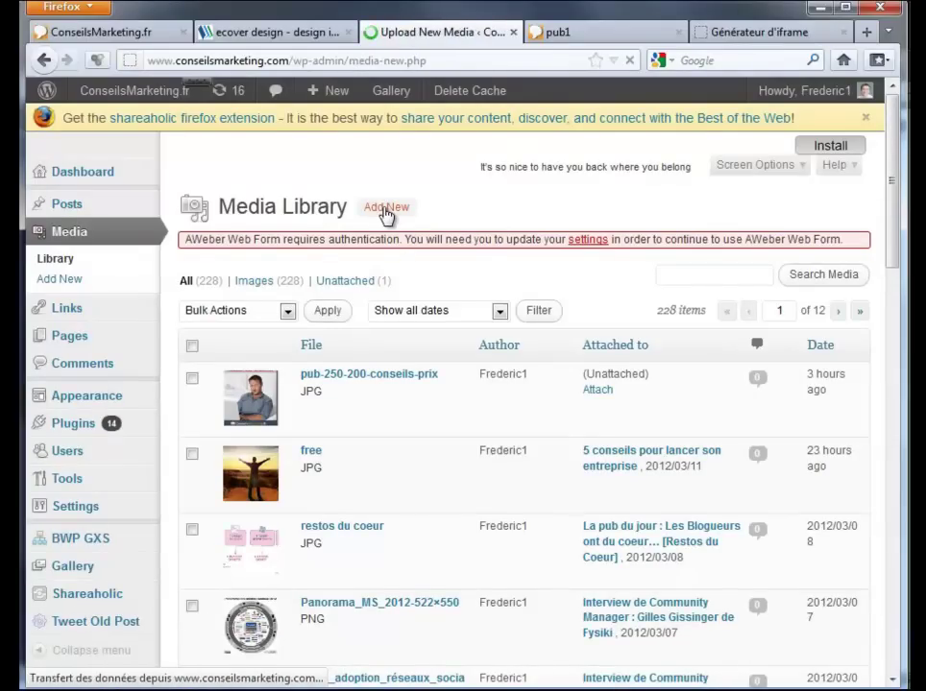
key("alt+Tab")
left_click_drag(430, 71, 744, 330)
left_click(638, 520)
left_click_drag(642, 530, 331, 360)
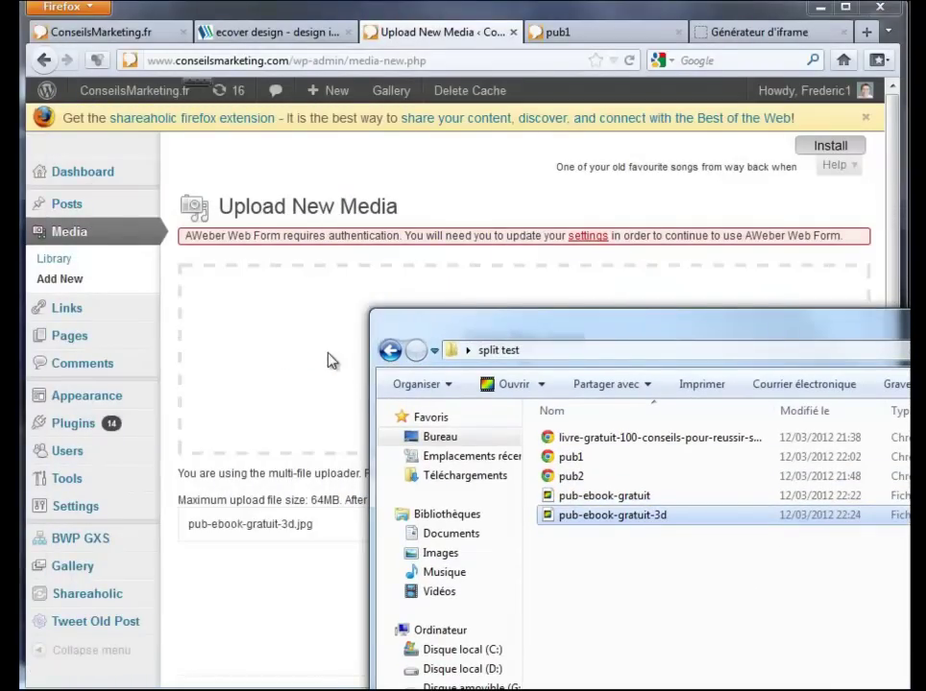
left_click(291, 356)
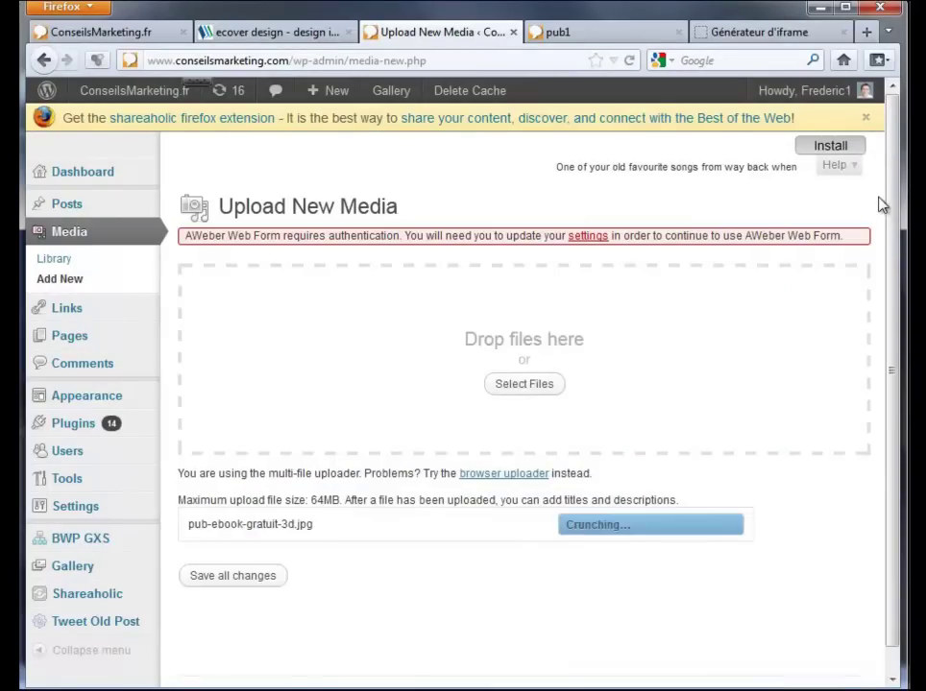
Set the title of the uploaded image to "100 conseils pour réussir sur le Web".
left_click_drag(893, 219, 893, 323)
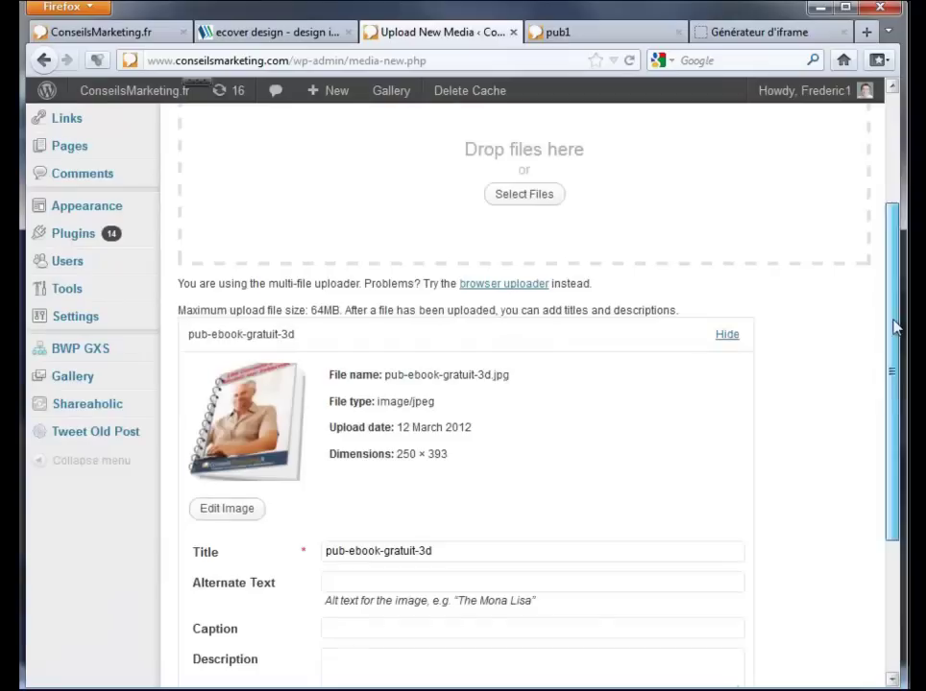
scroll(422, 422, "down", 3)
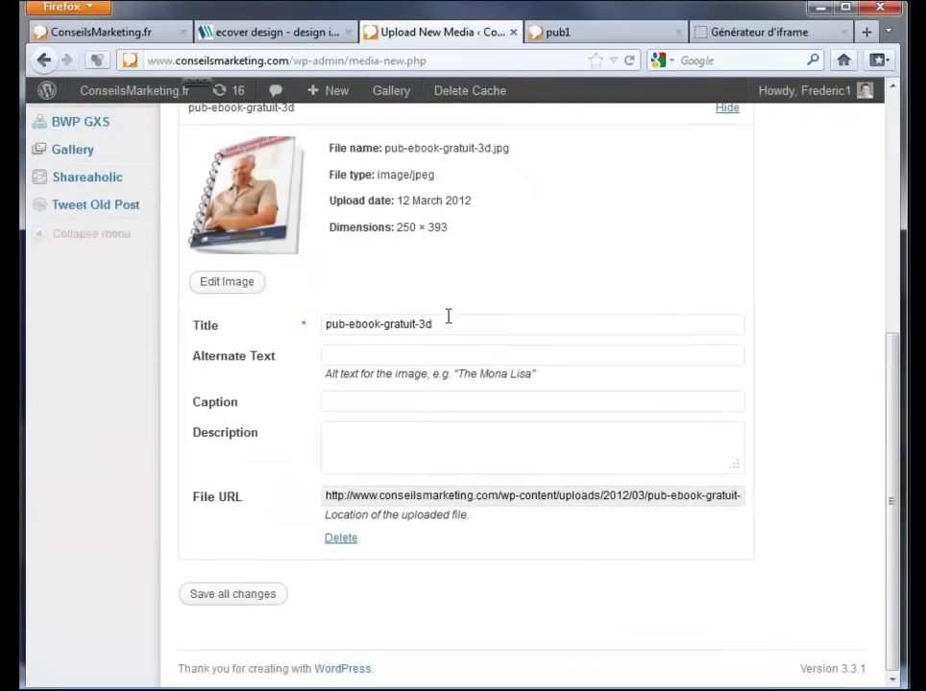
left_click_drag(447, 322, 194, 308)
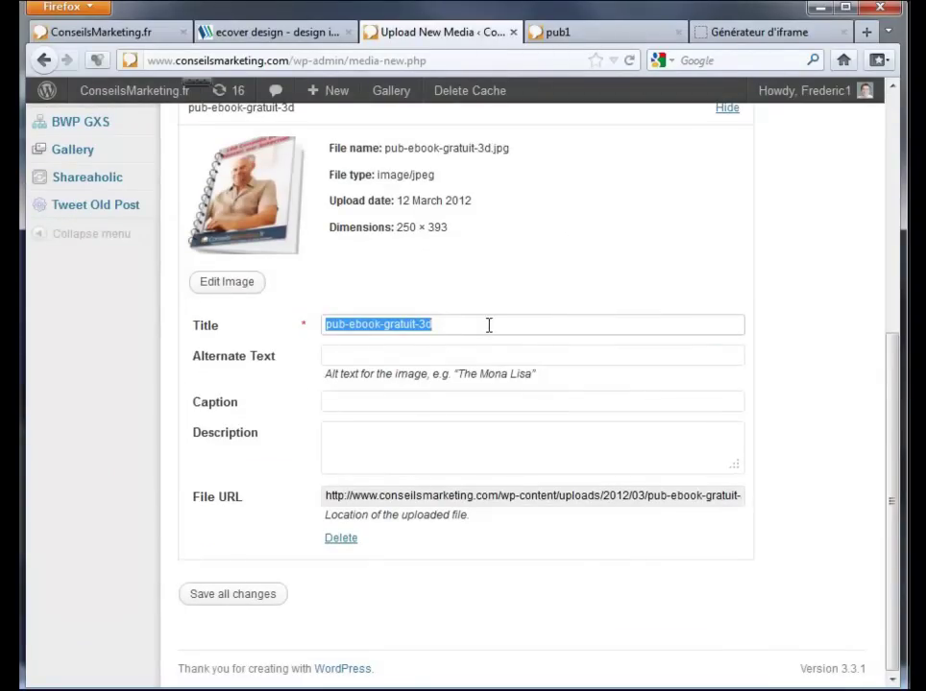
type("1")
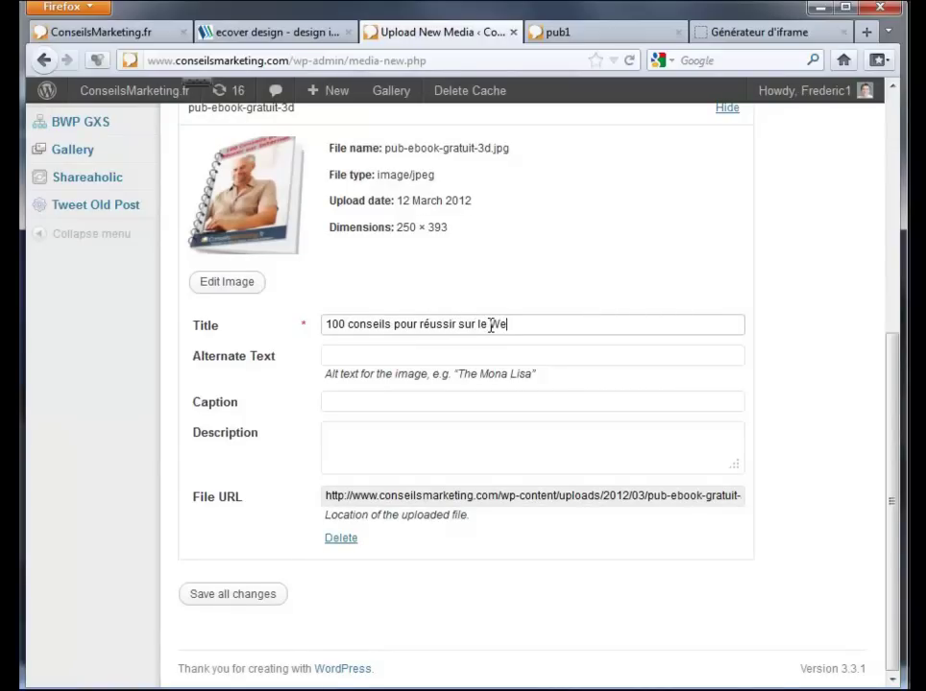
Copy the title "100 conseils pour réussir sur le Web" into the image's alternate text and description.
triple_click(491, 325)
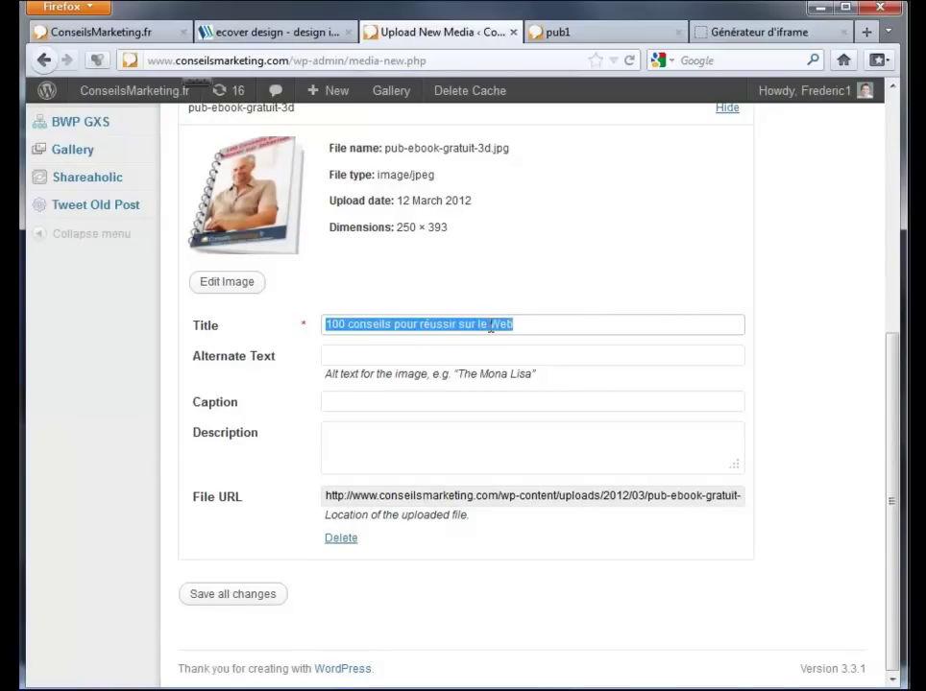
key("ctrl+c")
left_click(399, 356)
key("ctrl+v")
left_click(359, 432)
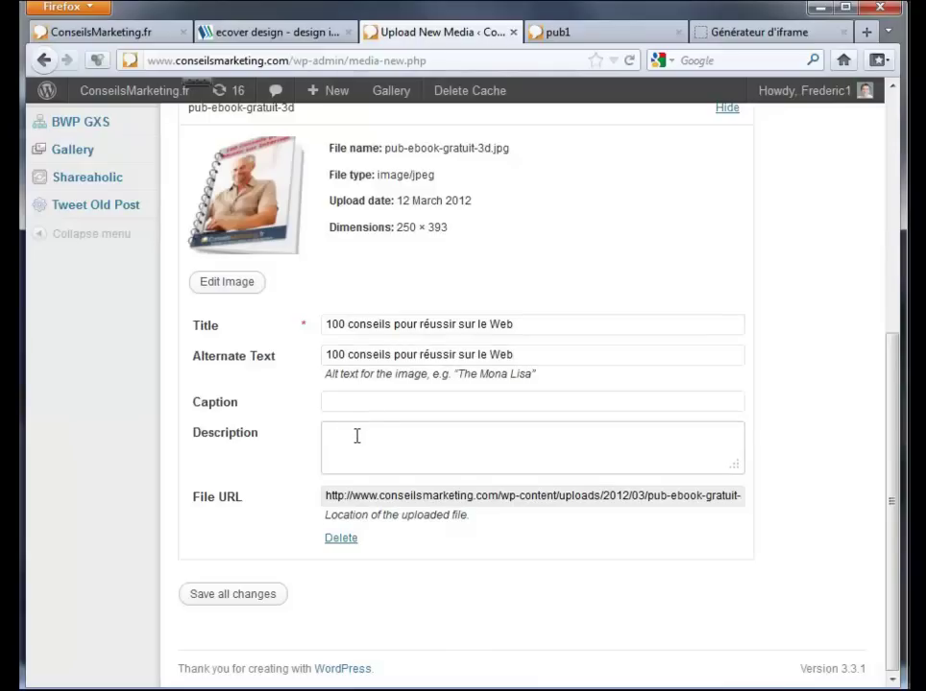
key("ctrl+v")
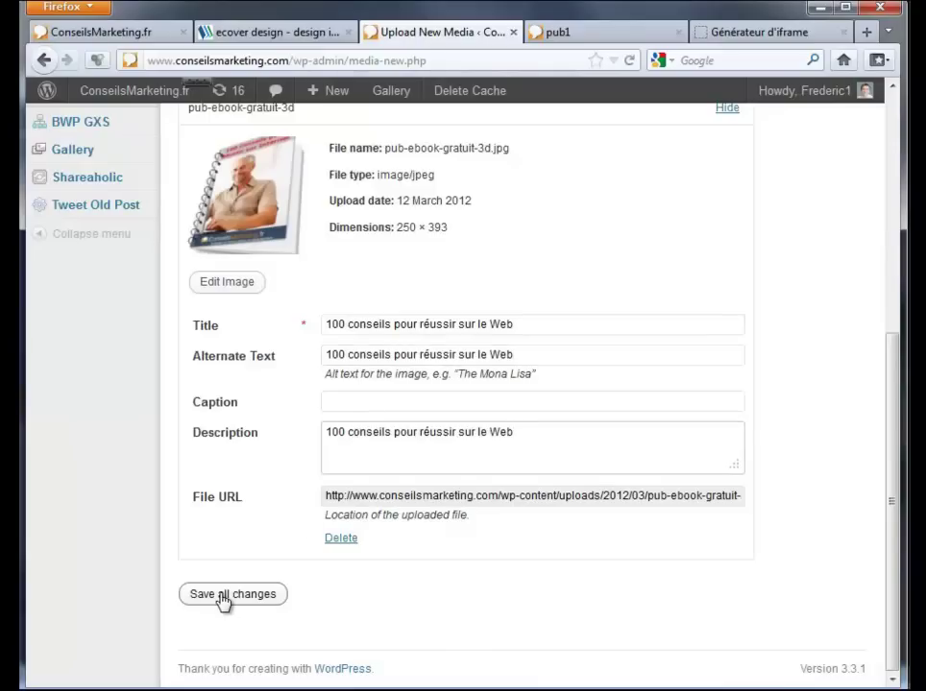
Copy the uploaded image's file URL and save all the media changes.
left_click_drag(326, 496, 901, 501)
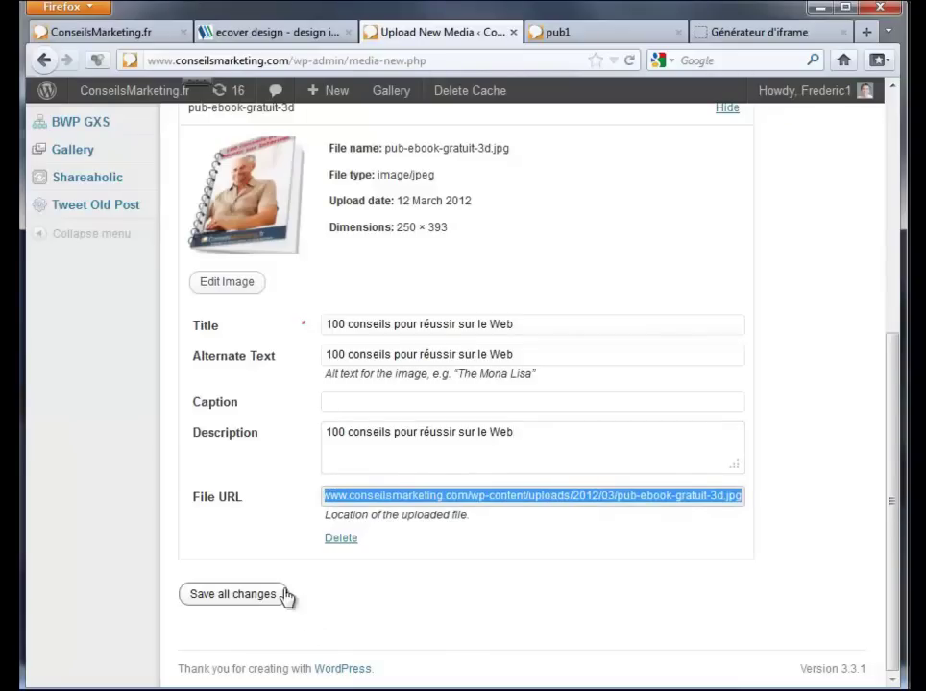
left_click(250, 599)
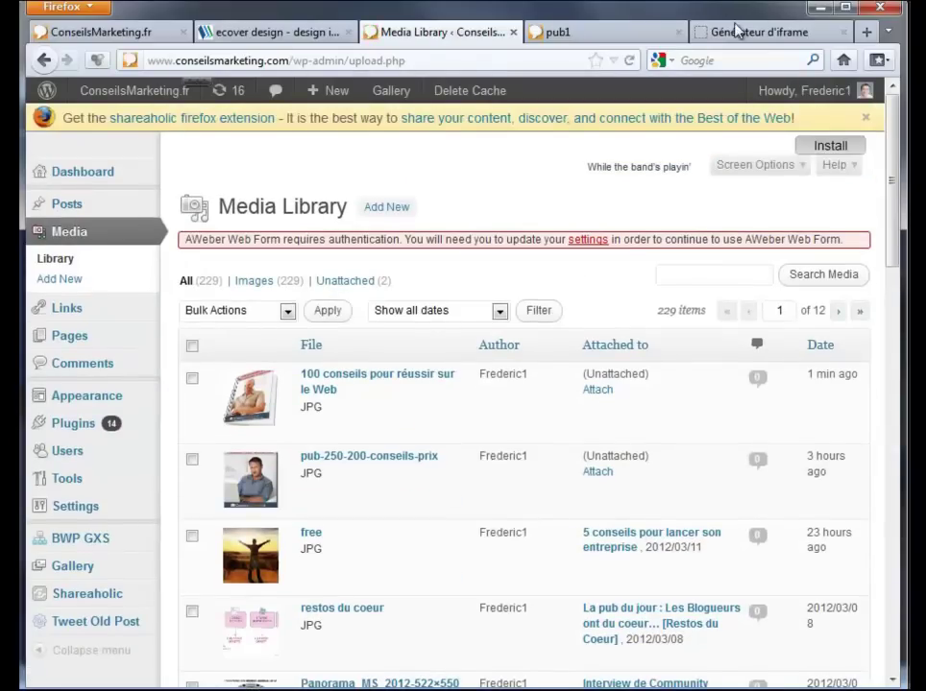
View the uploaded 3D banner at its copied URL in a new tab, and compare it with the current banner on ConseilsMarketing.fr.
left_click(866, 33)
key("ctrl+v")
key("Return")
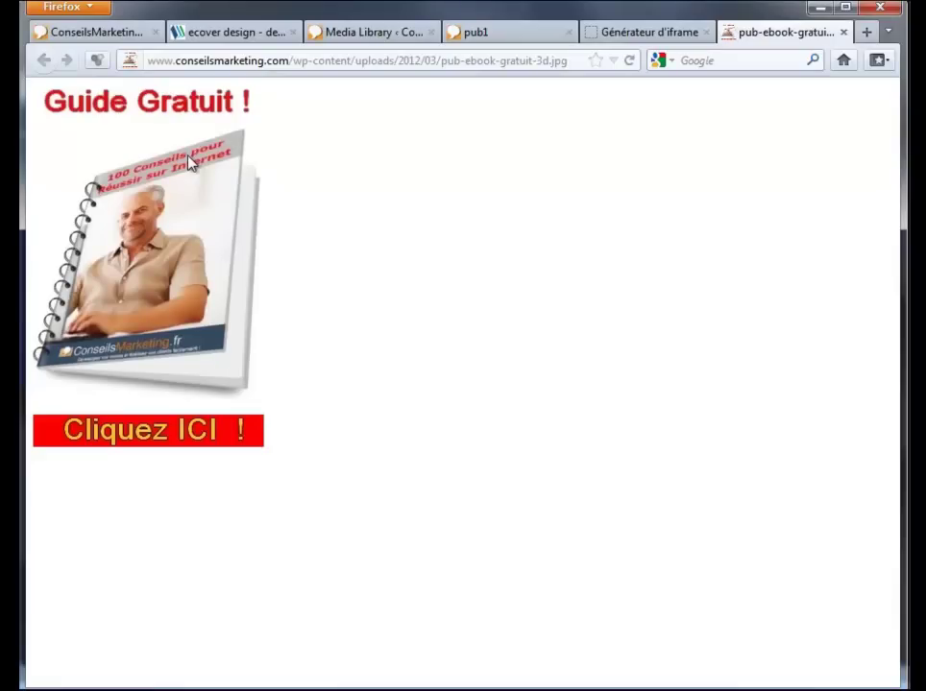
left_click(122, 35)
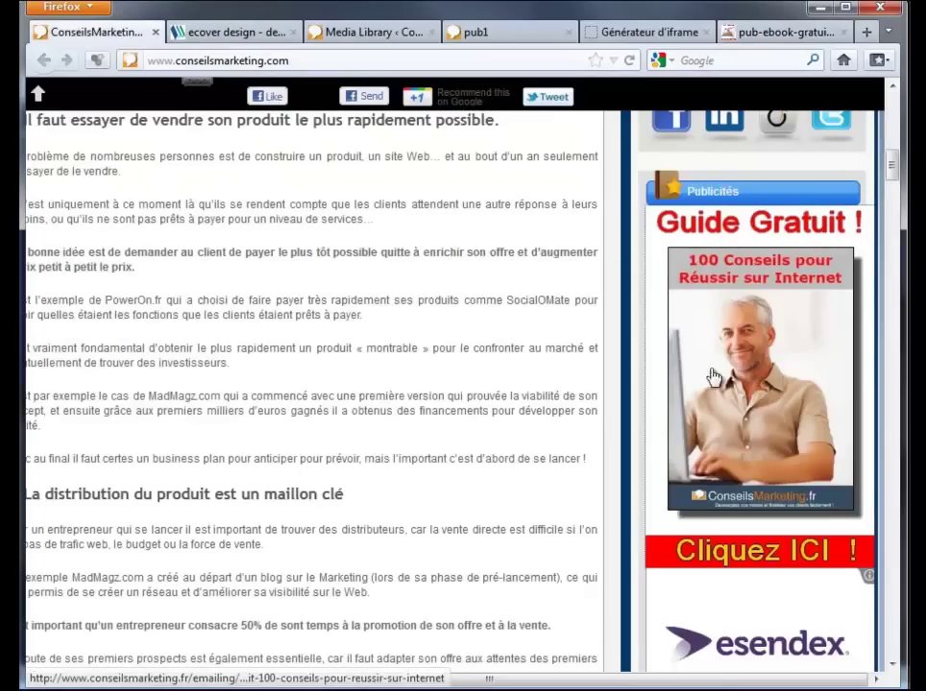
Switch to KompoZer and create a new blank page.
left_click(786, 36)
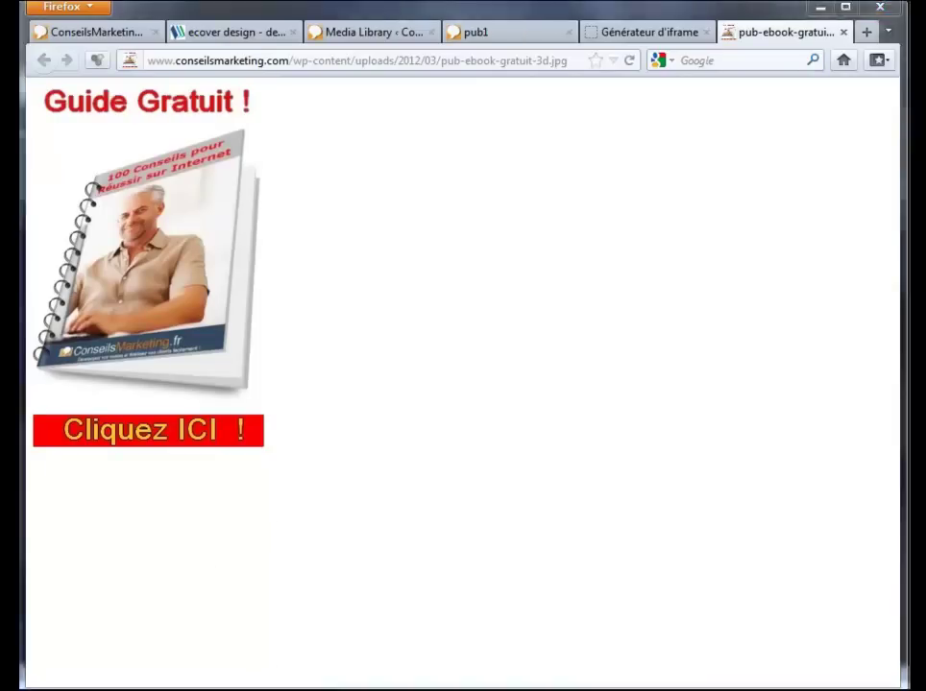
key("alt+Tab")
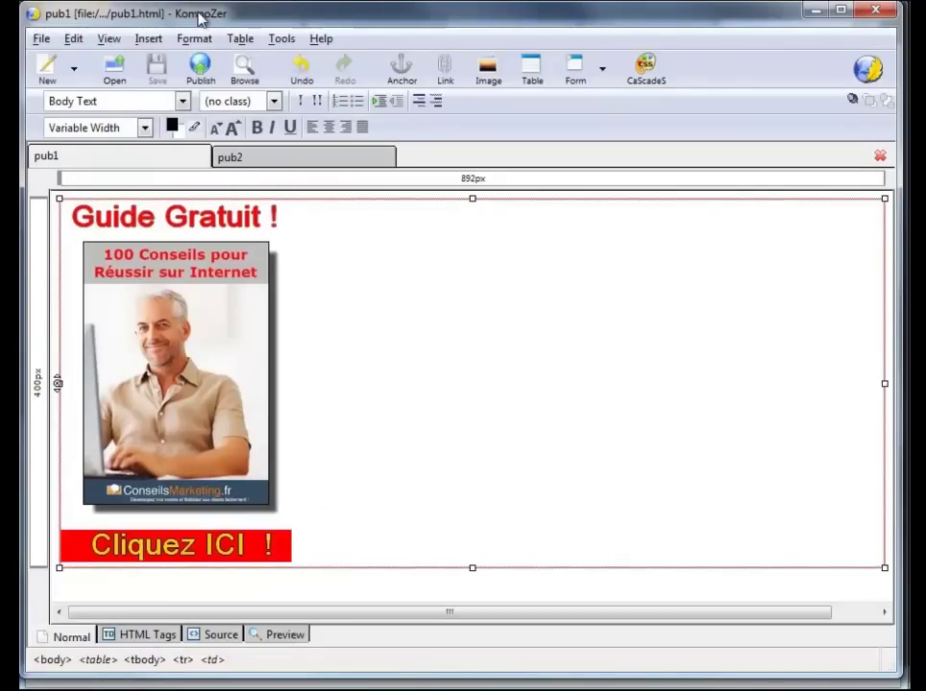
left_click(321, 39)
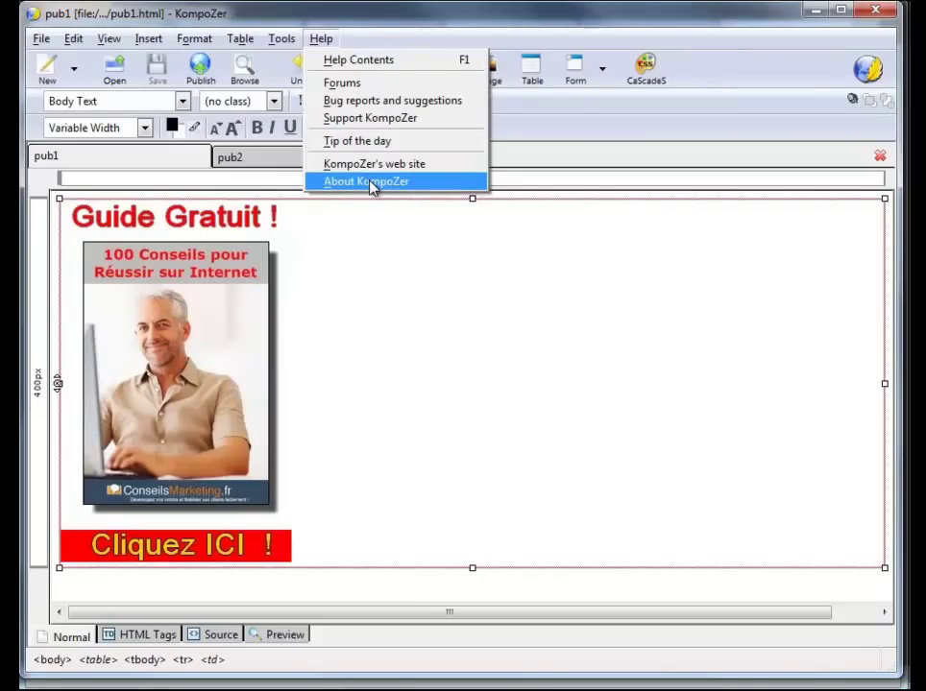
left_click(269, 22)
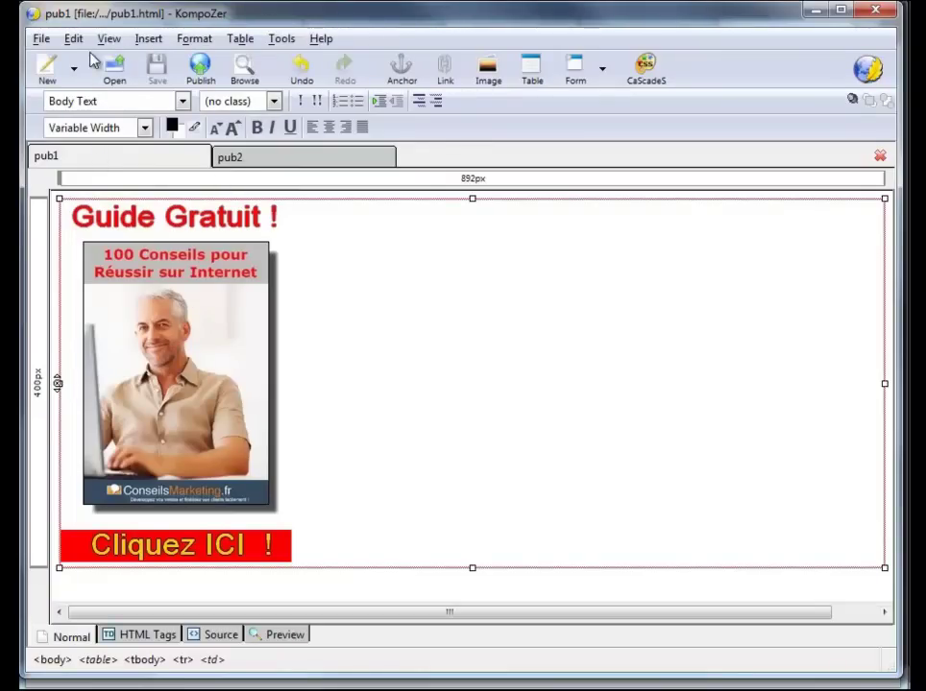
left_click(45, 69)
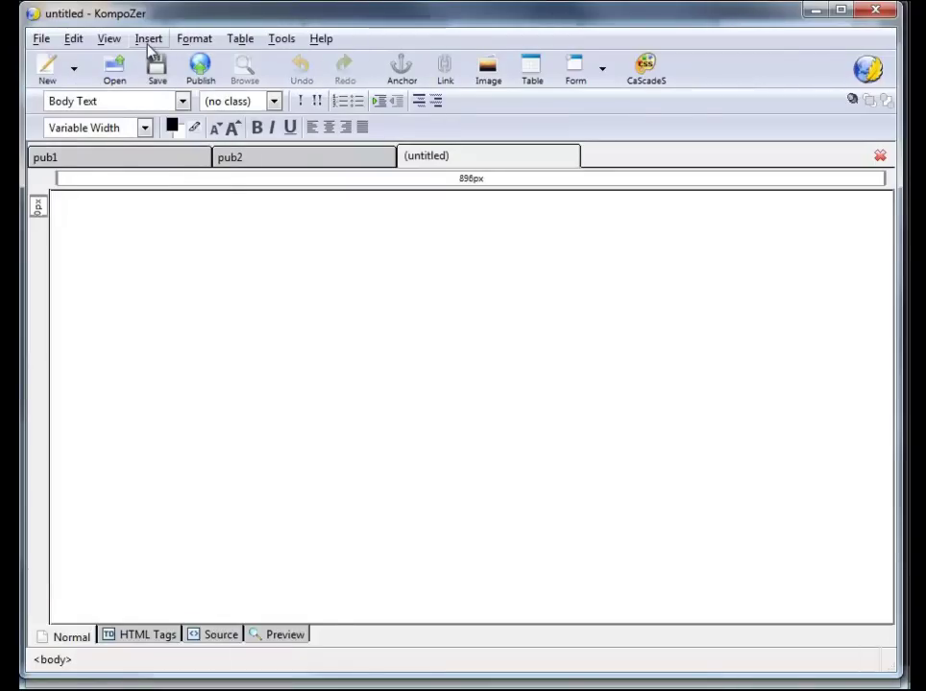
Start inserting an image with the copied pub-ebook-gratuit-3d.jpg URL as its location and "livre 100 conseils pour réussir sur le web" as alternate text.
left_click(149, 41)
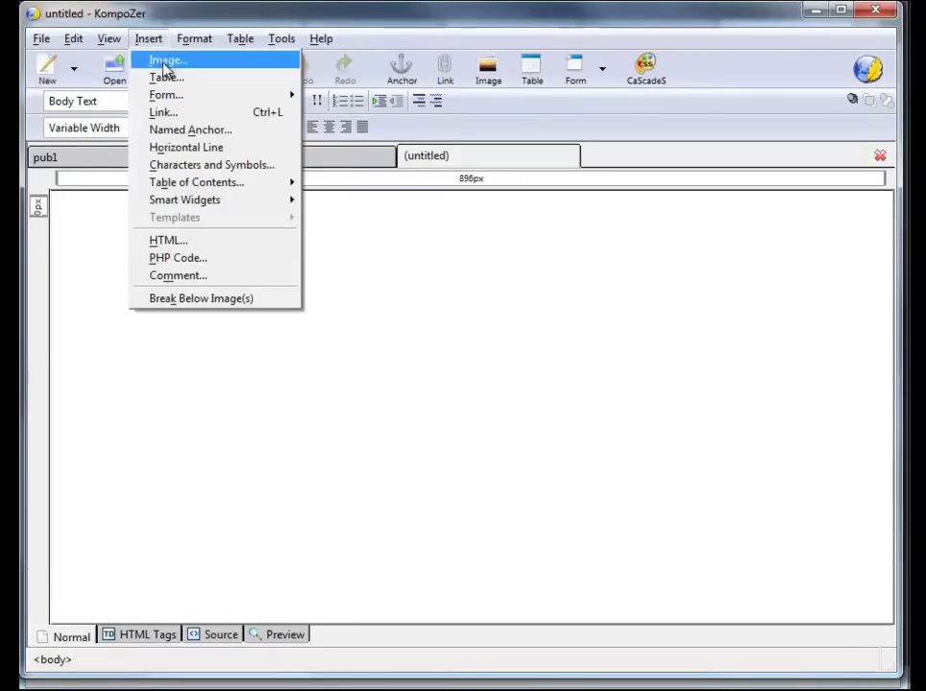
left_click(166, 62)
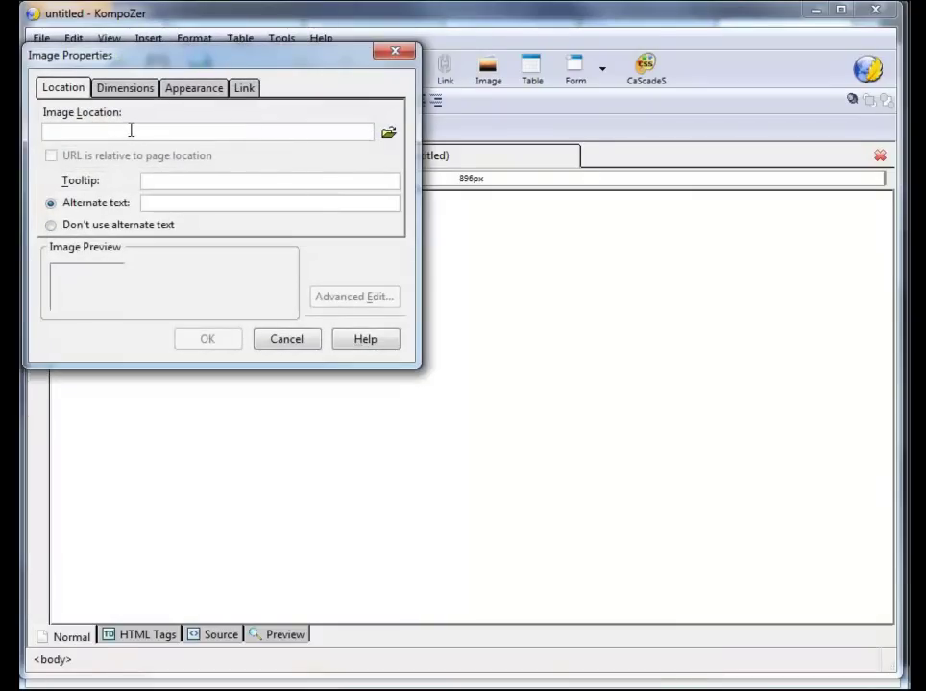
key("ctrl+v")
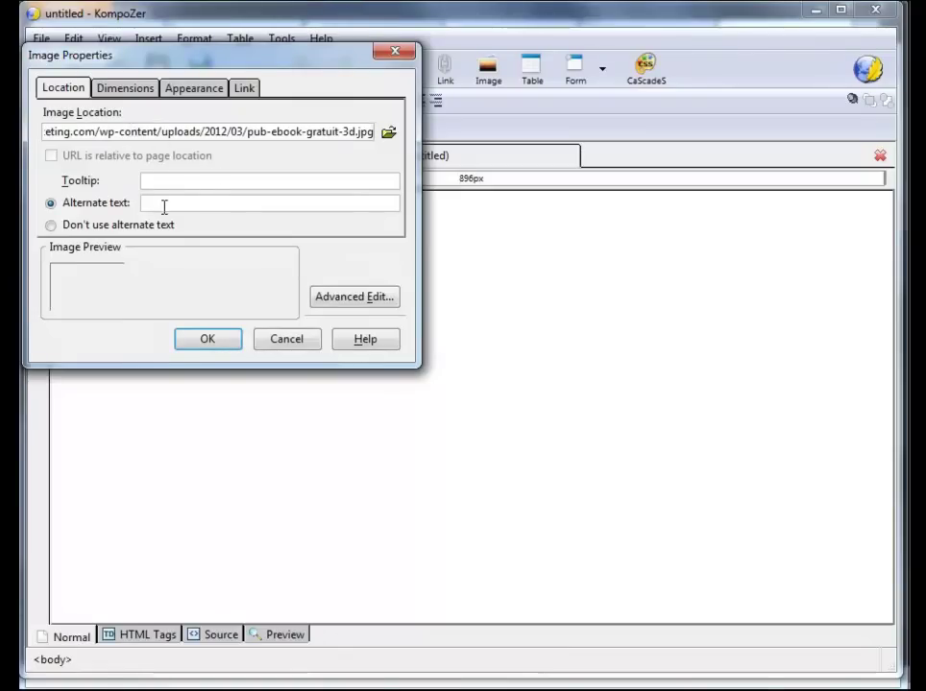
type("livre")
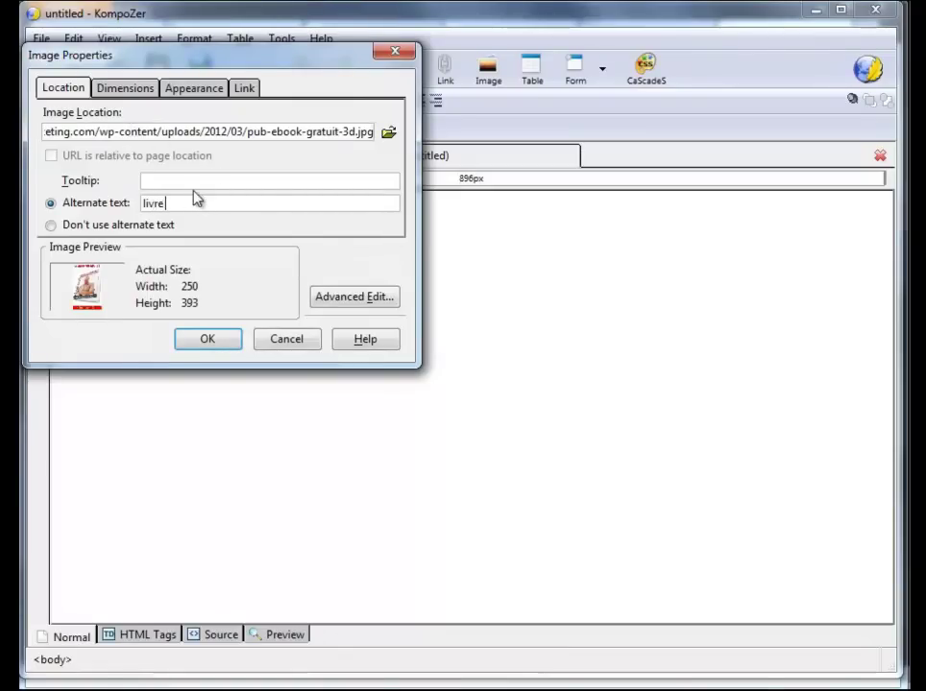
type(" 100 conseil")
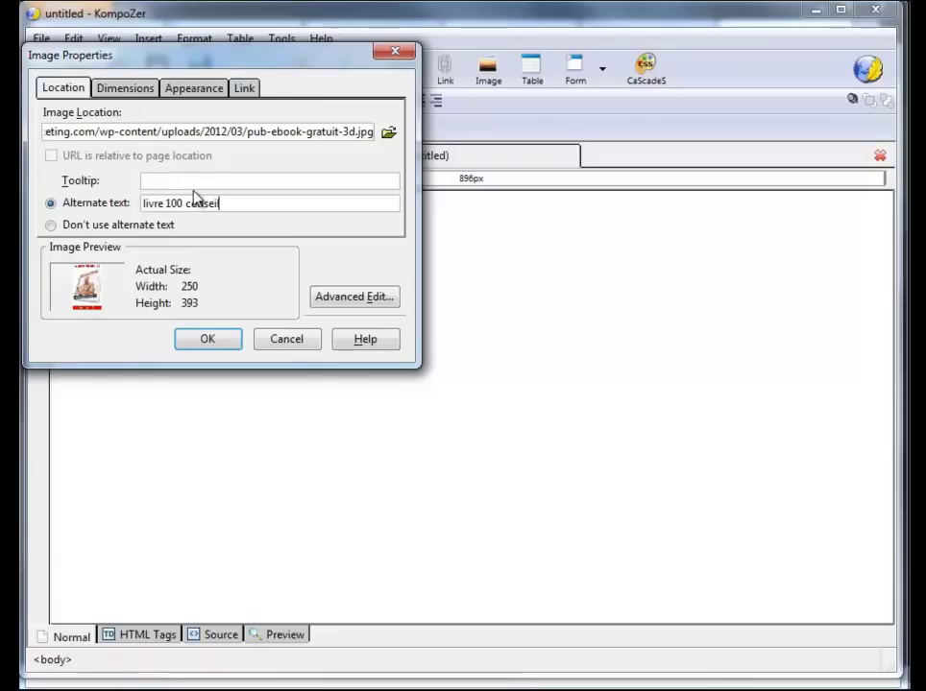
type("s pour réussir sur le web")
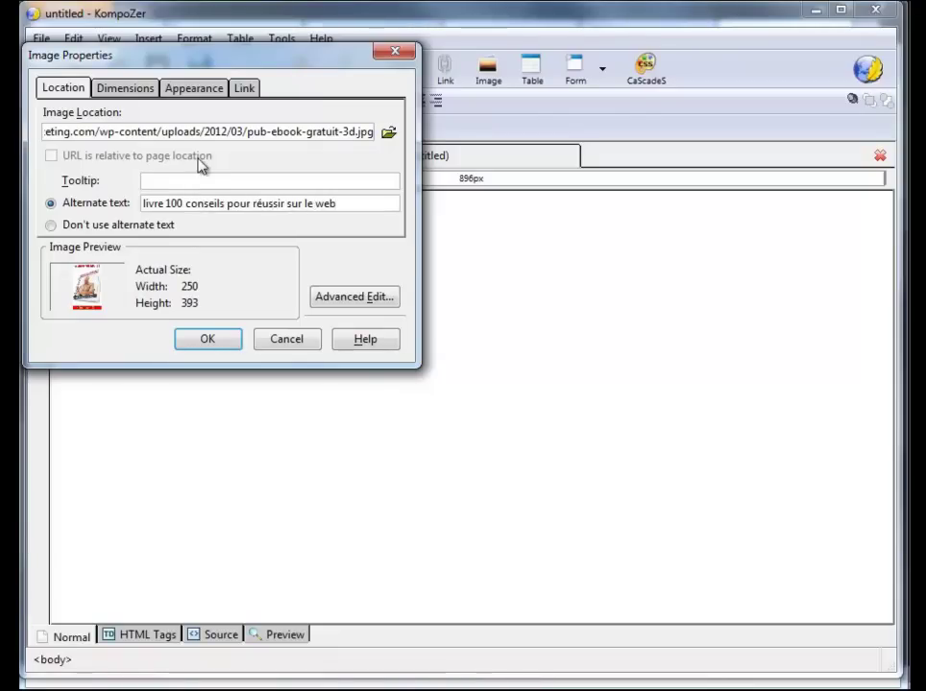
Review the image's dimension and appearance settings, and open its link settings.
left_click(142, 88)
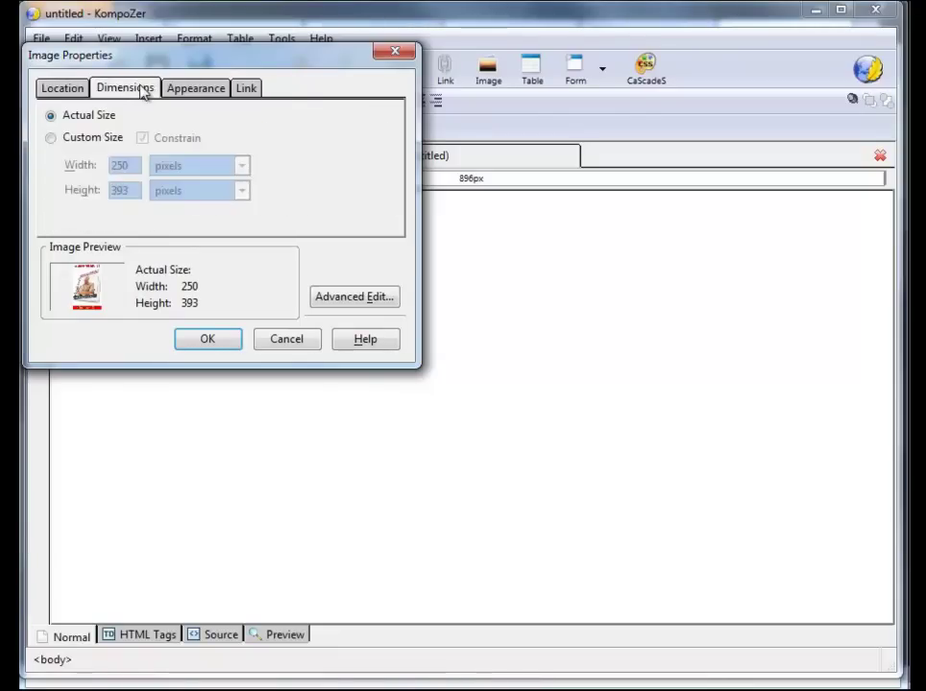
left_click(192, 92)
left_click(246, 89)
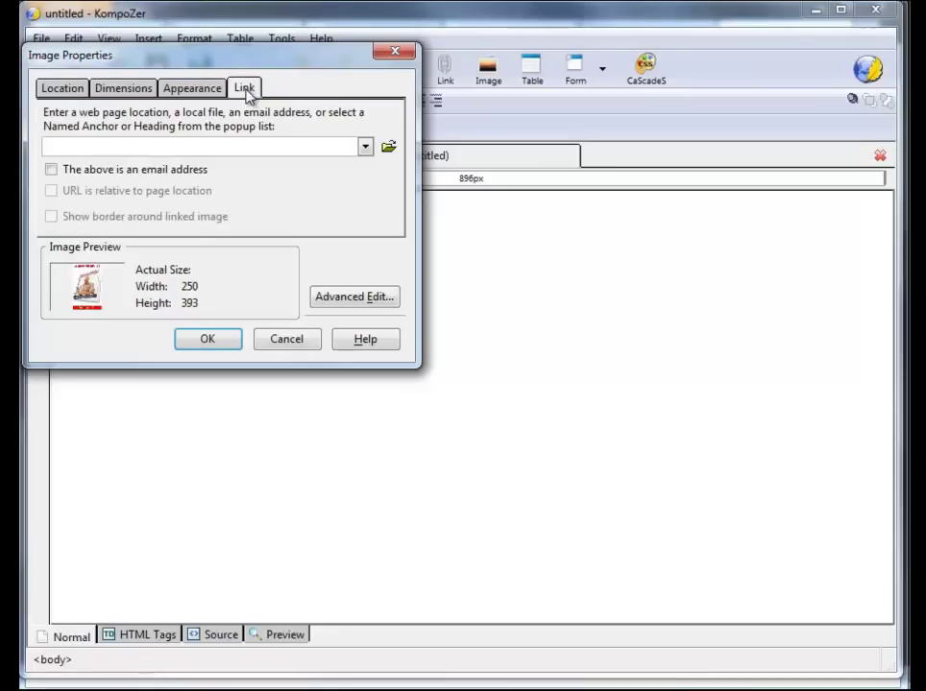
Switch to Firefox and open the link of the Guide Gratuit banner on the ConseilsMarketing home page in a new tab.
left_click(106, 146)
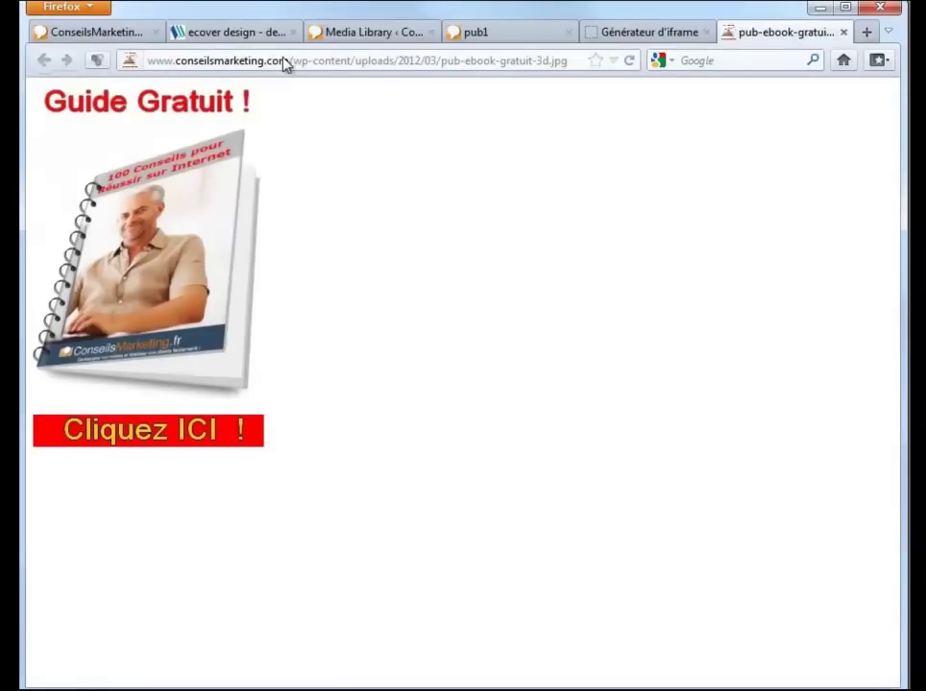
left_click(78, 31)
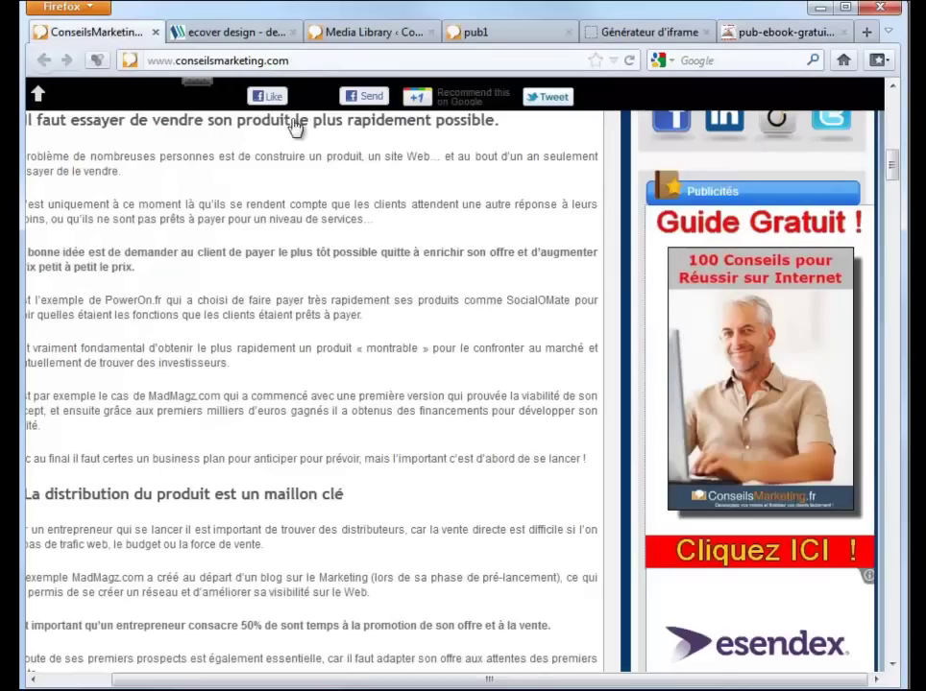
right_click(726, 309)
left_click(802, 317)
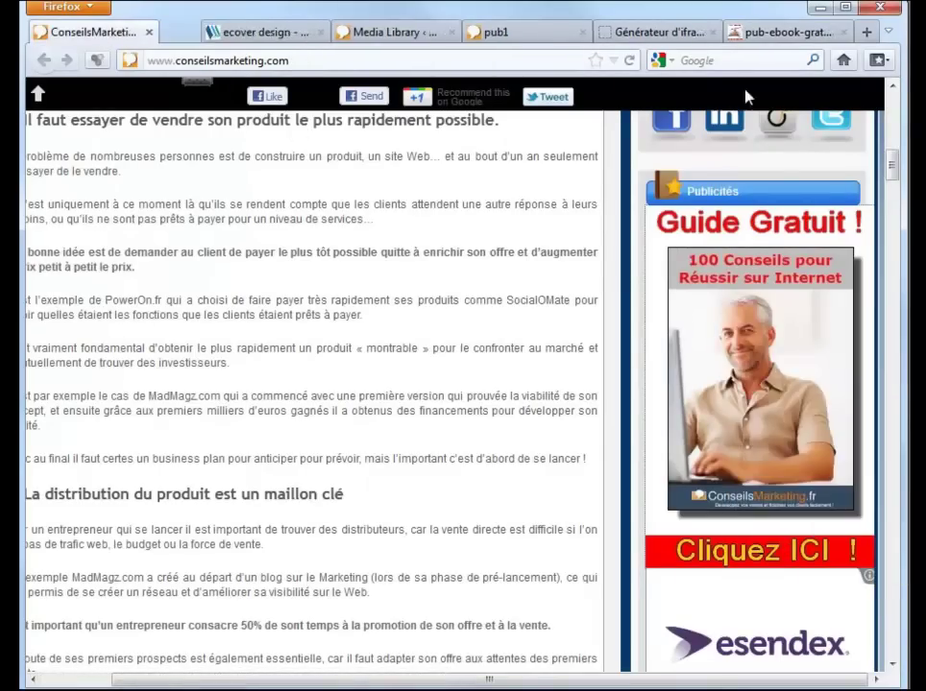
left_click(213, 34)
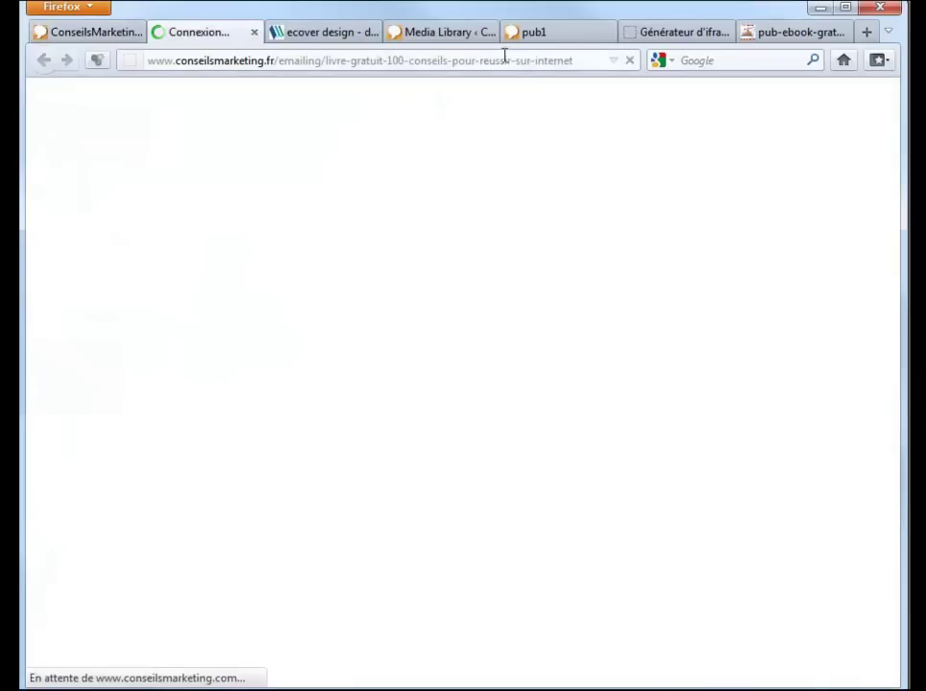
Copy the free ebook page's original conseilsmarketing.fr address, set it as the image's link in KompoZer, and insert the image.
left_click(570, 59)
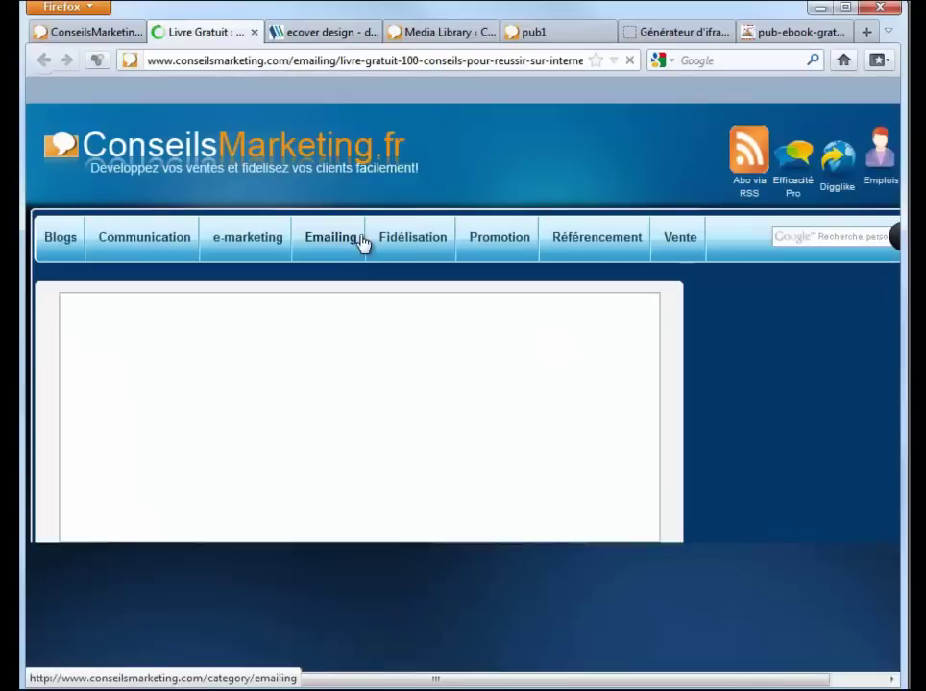
scroll(363, 247, "down", 10)
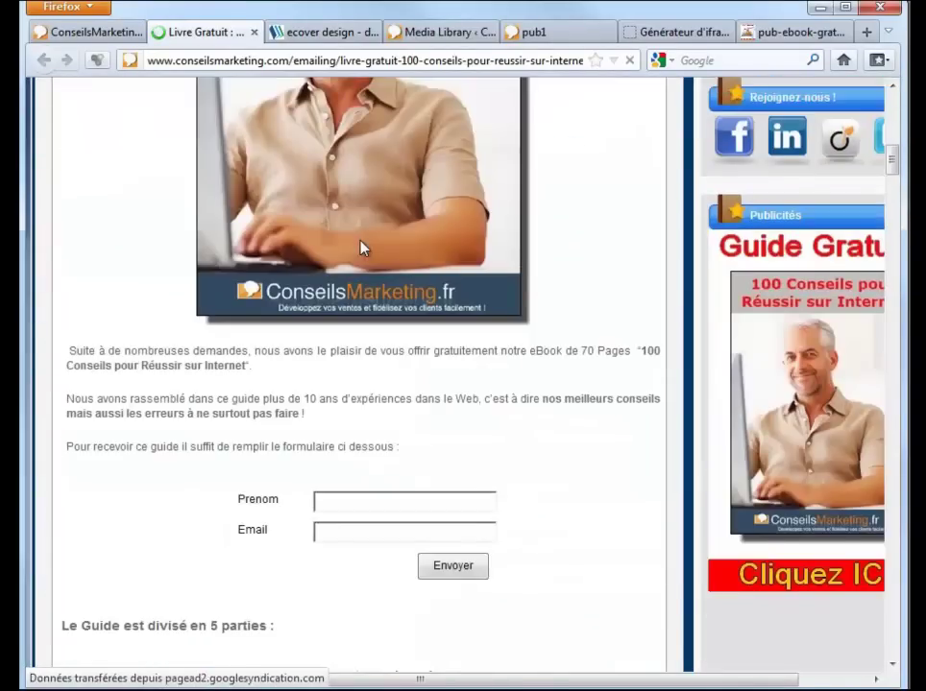
scroll(363, 248, "down", 4)
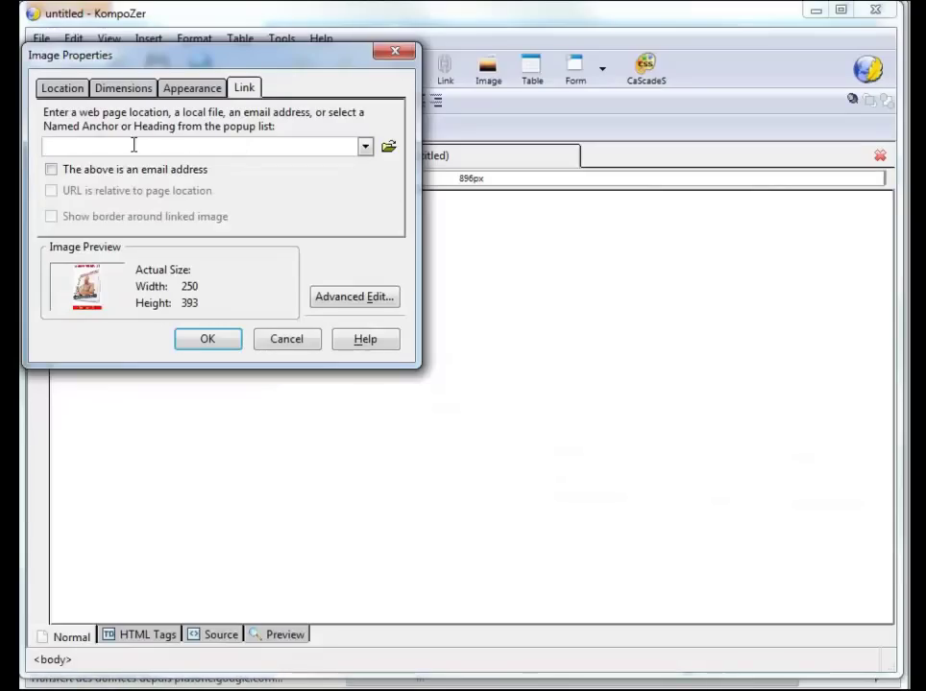
key("ctrl+v")
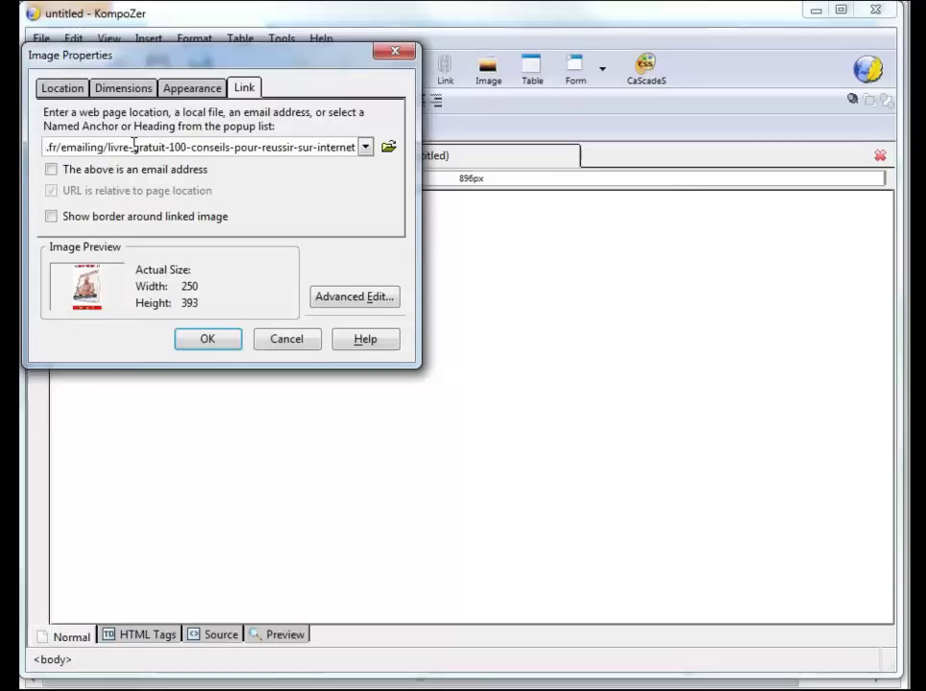
left_click(232, 343)
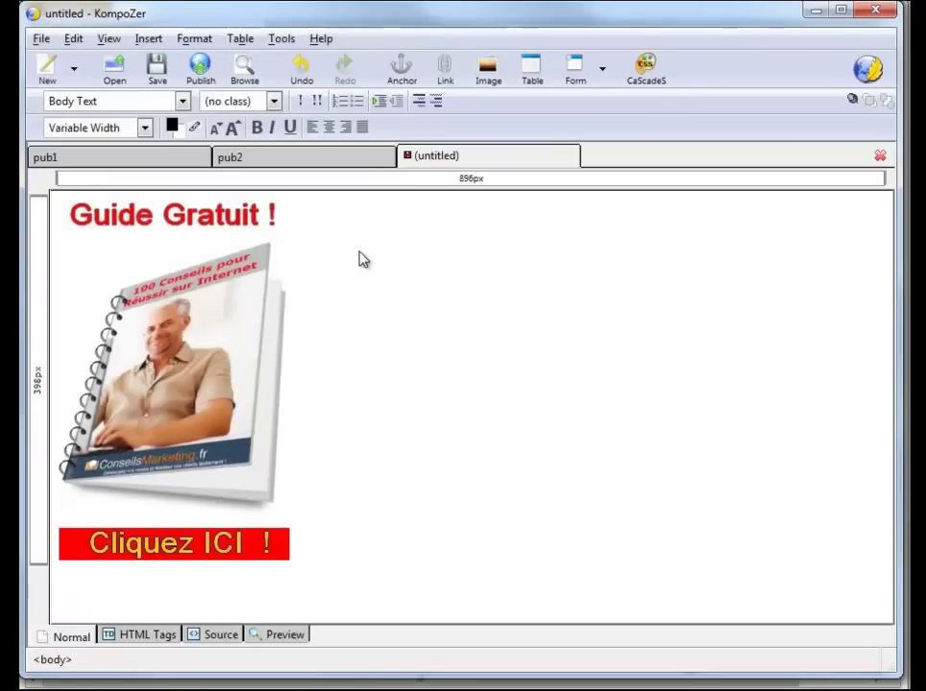
Save the page with the title alternative13-3d as an HTML file of the same name in the split test folder.
left_click(40, 39)
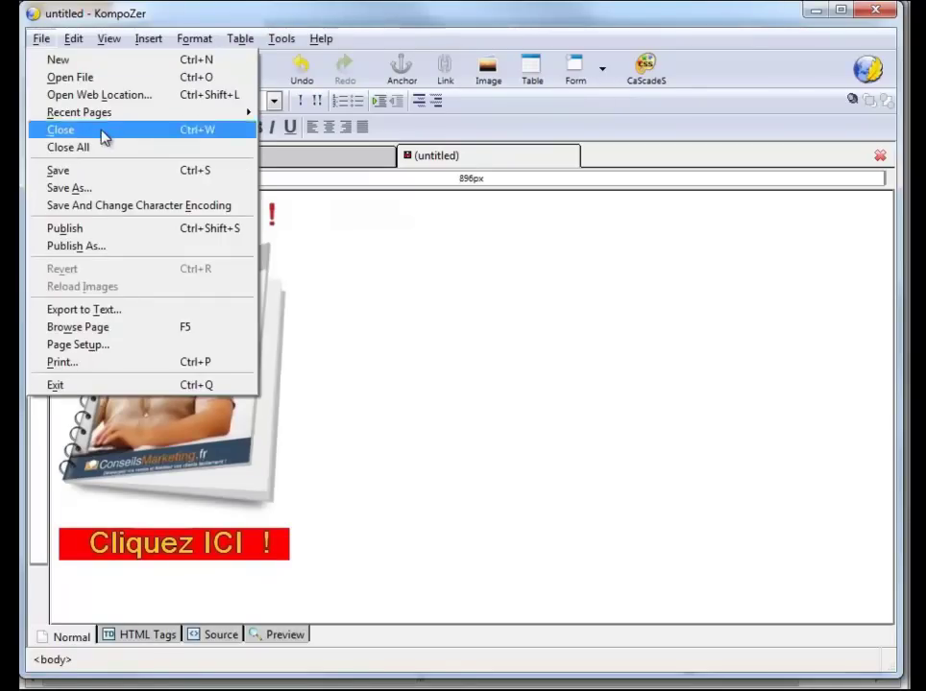
left_click(109, 190)
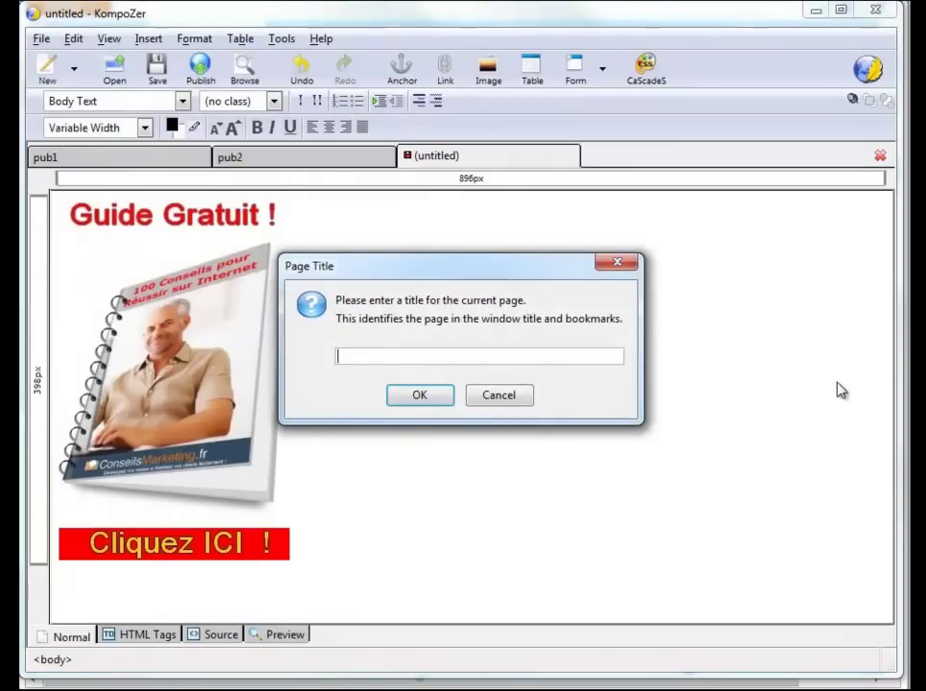
type("altertav")
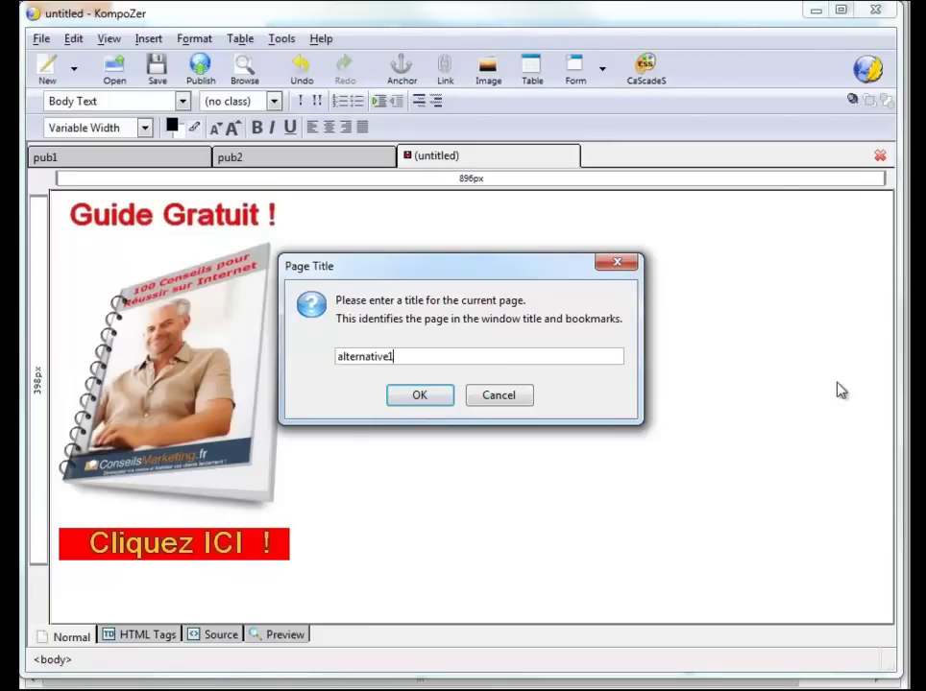
type("3-3d")
left_click(415, 397)
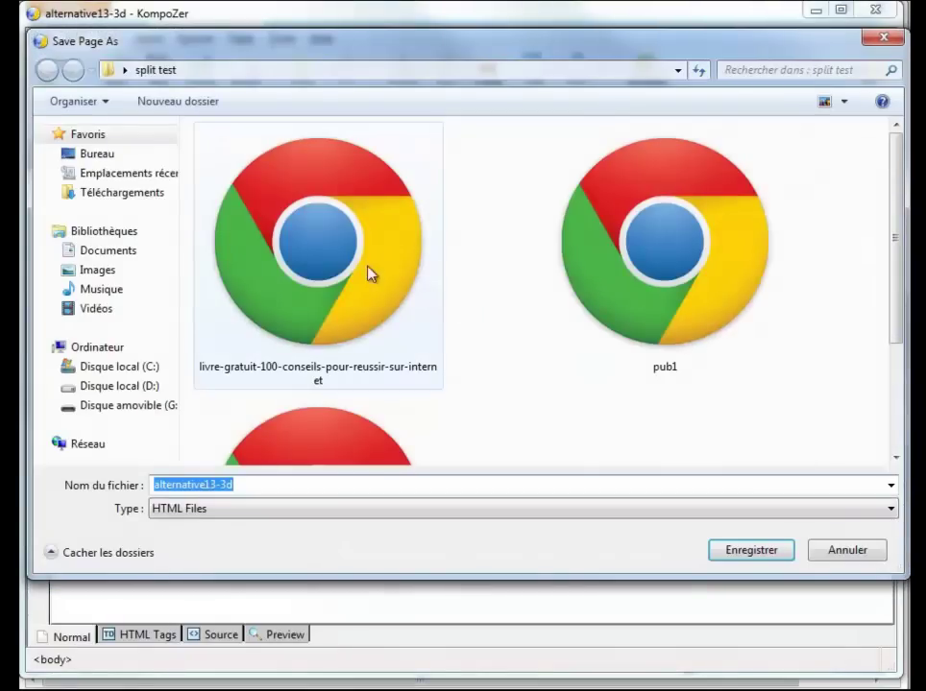
left_click(759, 551)
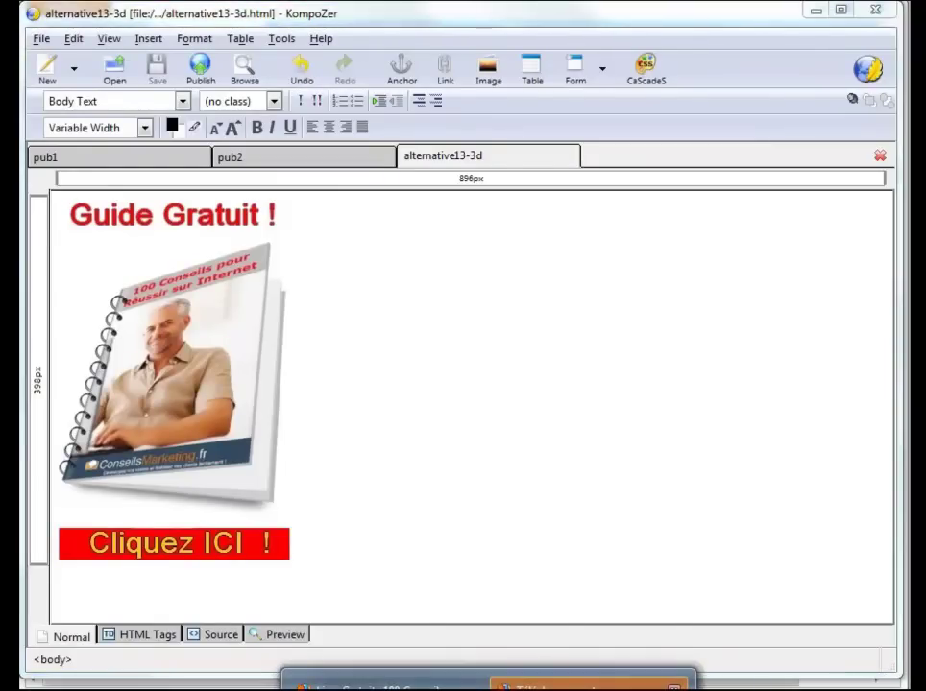
Switch to Firefox and copy the image address of the 2D Guide Gratuit banner on the ConseilsMarketing home page.
key("alt+Tab")
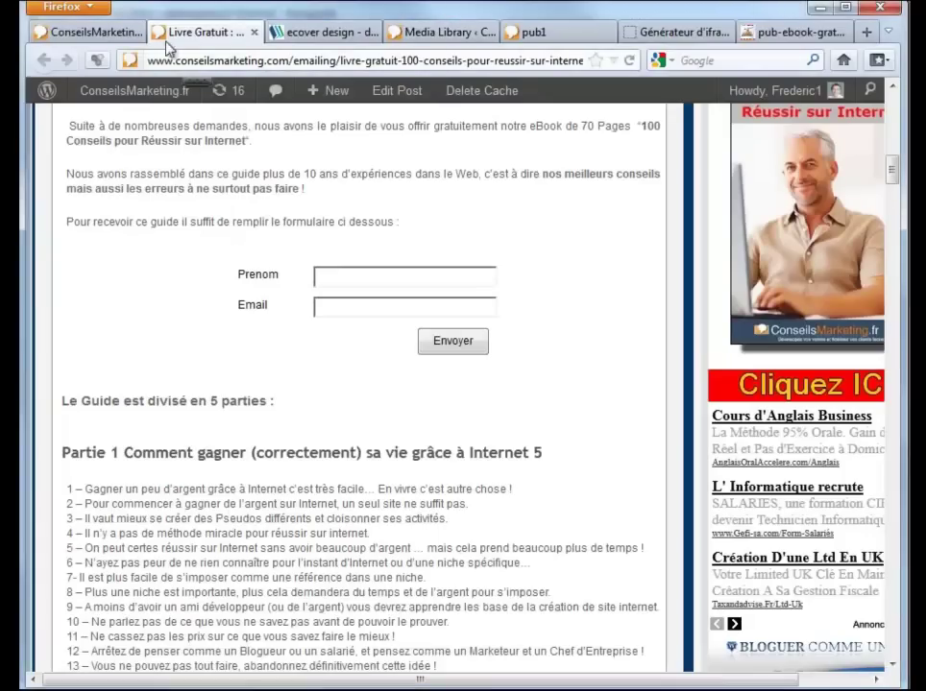
left_click(108, 36)
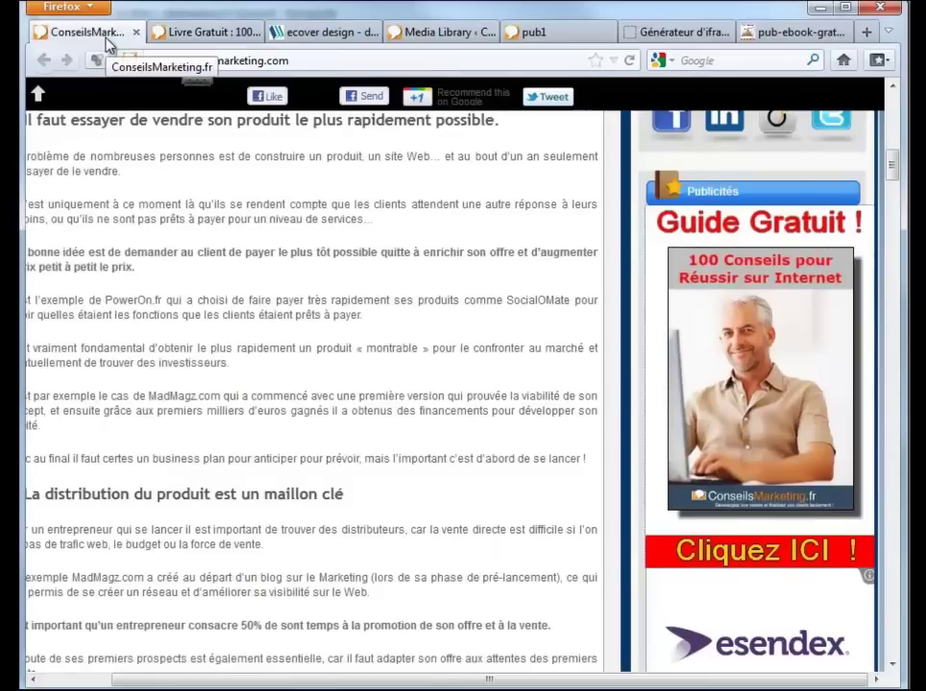
right_click(732, 326)
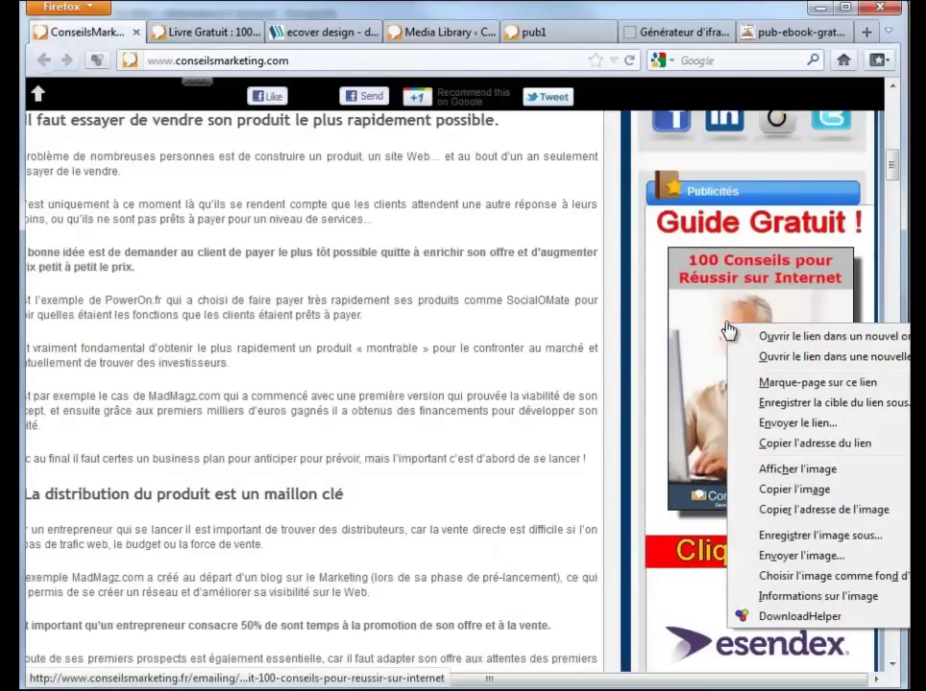
left_click(842, 520)
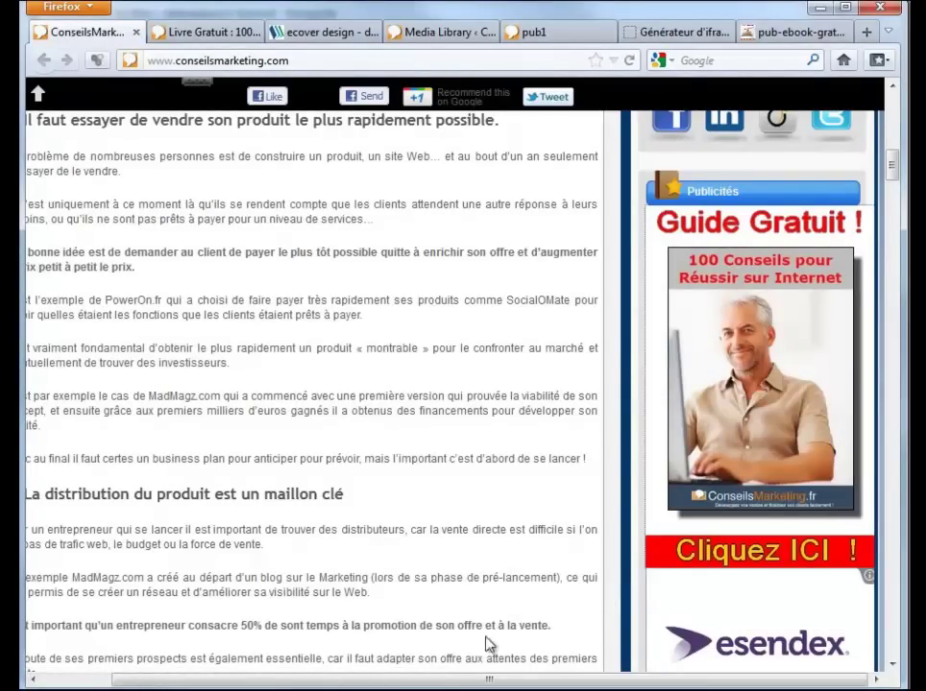
Return to KompoZer and delete the 3D ebook image from the page.
key("alt+Tab")
left_click(190, 275)
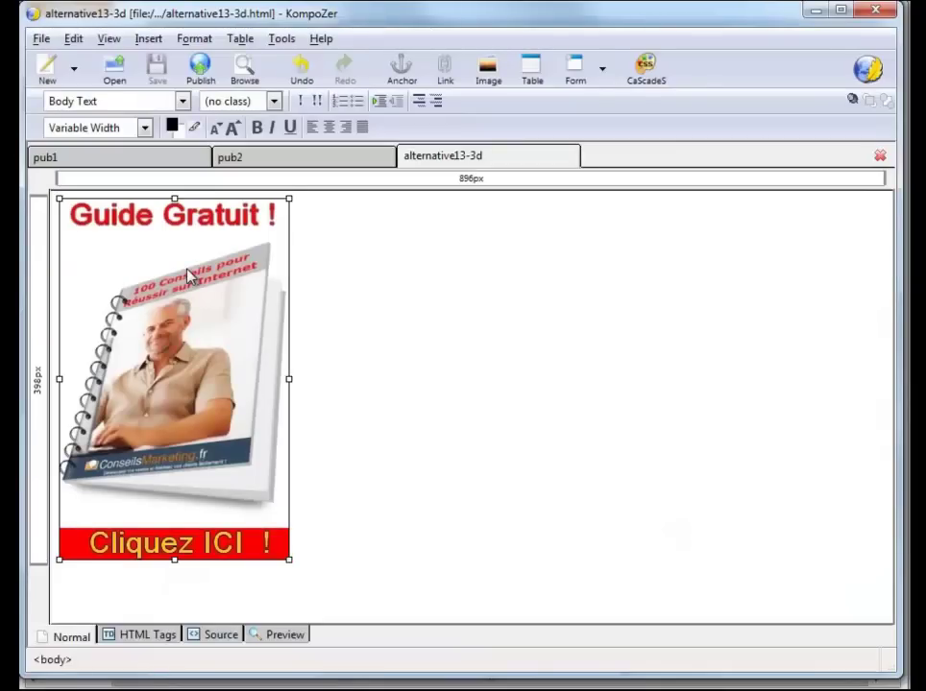
key("Delete")
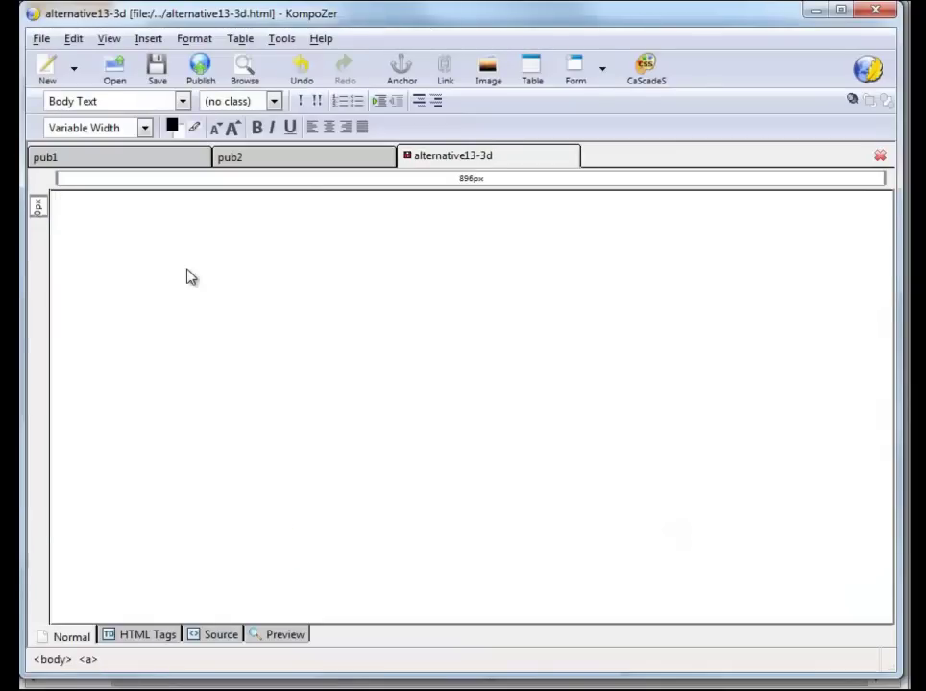
left_click(146, 40)
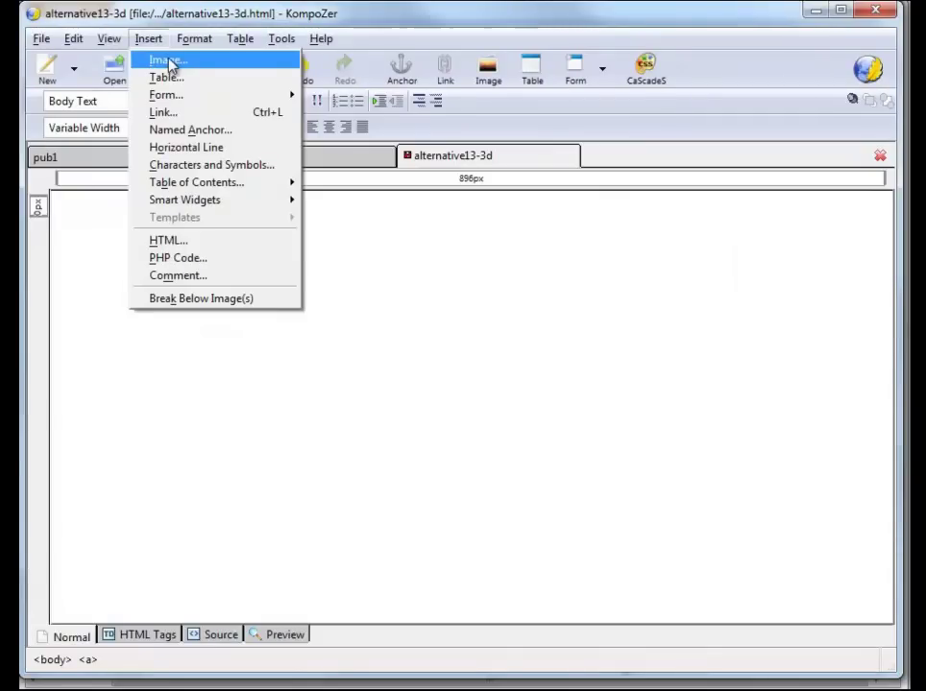
left_click(170, 61)
type("http://www.conseilsmarketing.fr/wp-content/pub-ebook-gratuit.jpg")
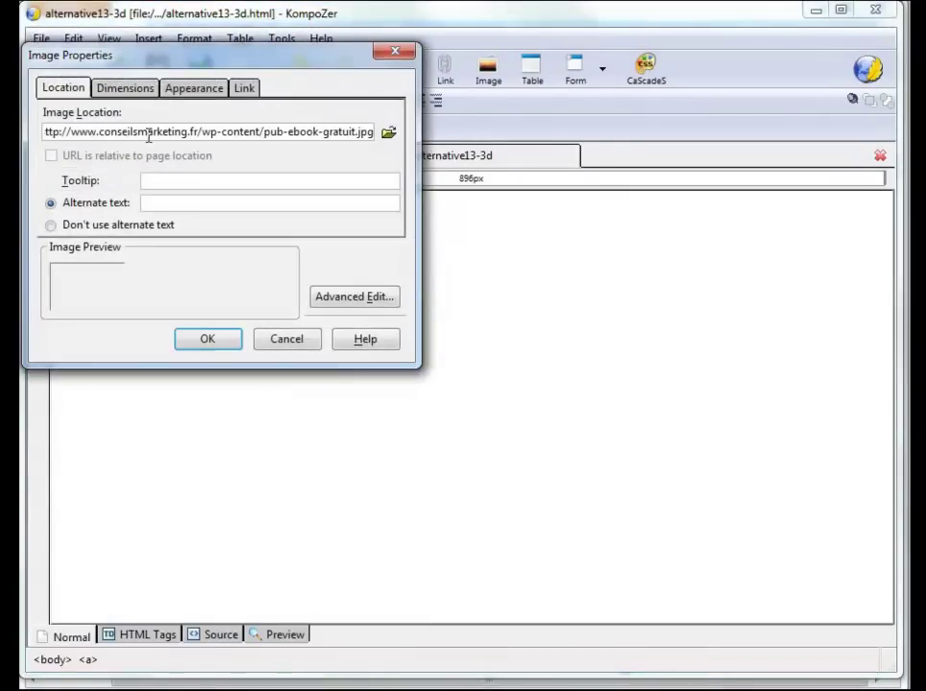
left_click(169, 204)
type("100 conseuls")
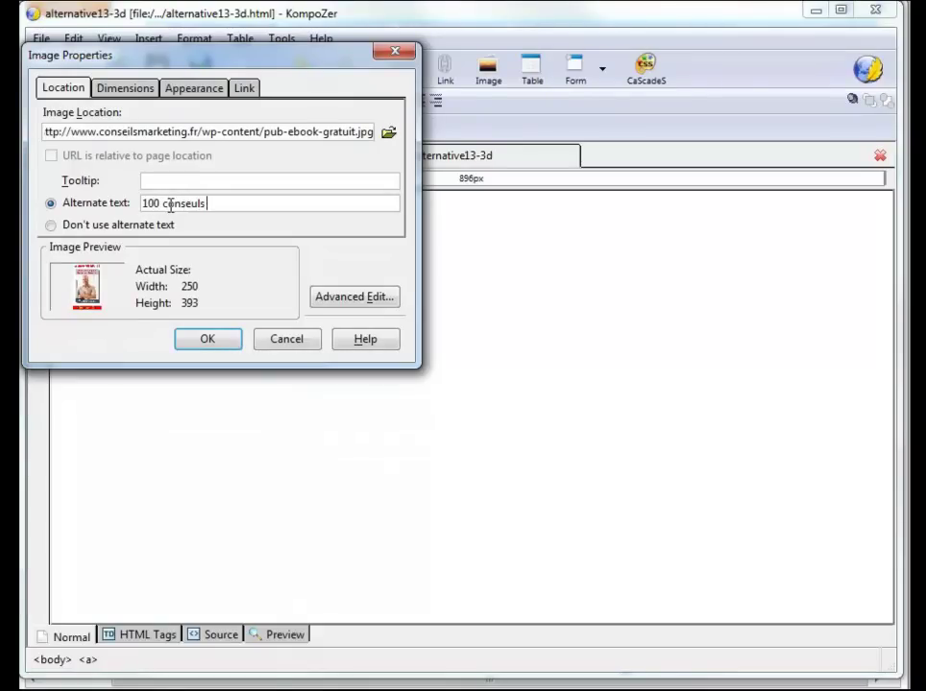
type(" pour réussir sur le web")
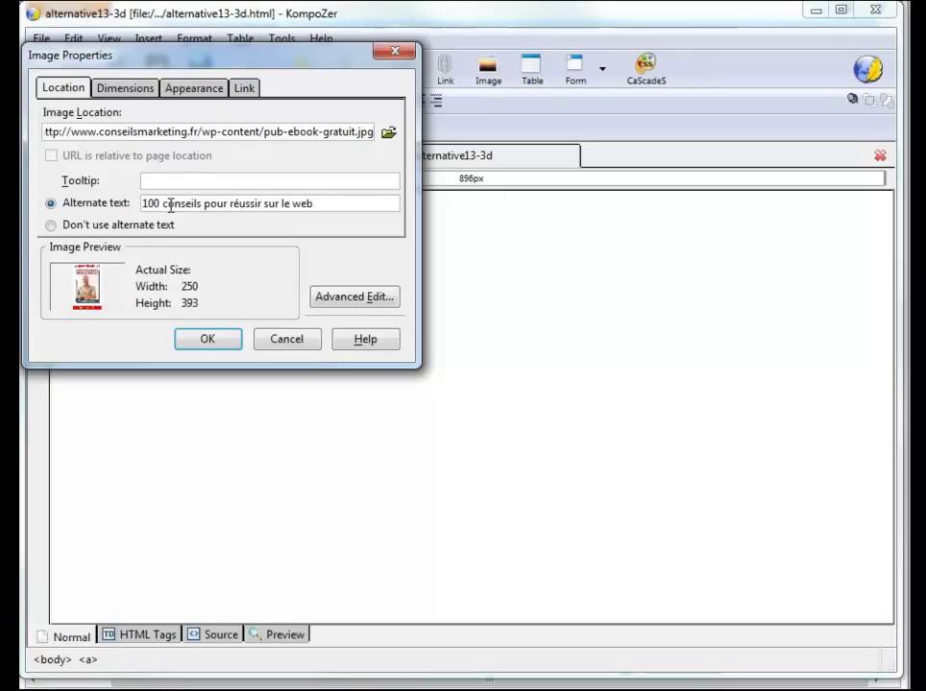
left_click(124, 88)
left_click(211, 93)
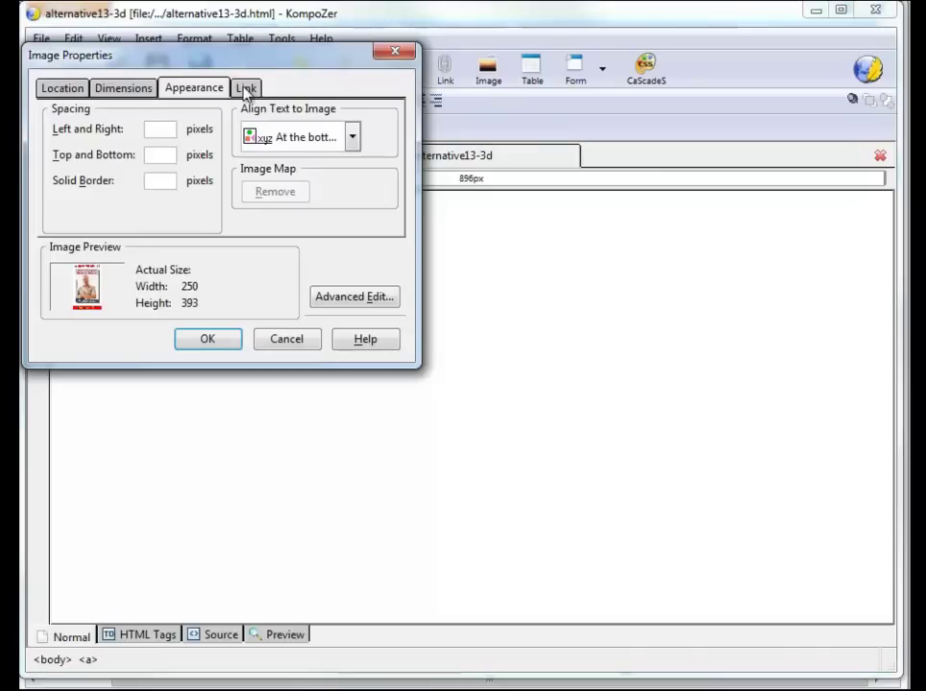
left_click(246, 90)
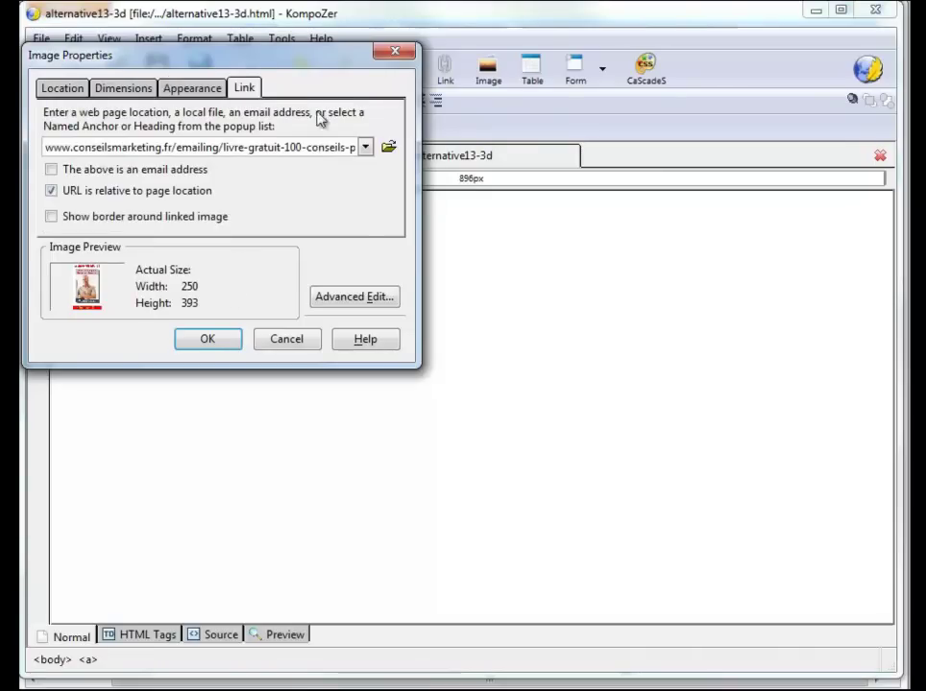
left_click(207, 341)
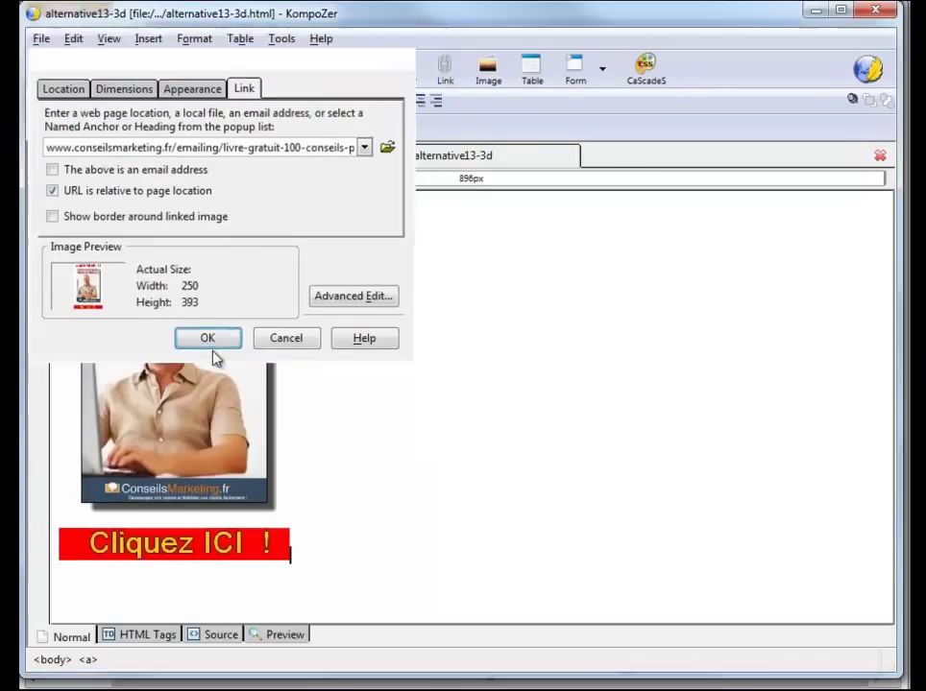
Save the page as a separate HTML file named alternative13-2D in the split test folder and close it.
left_click(43, 40)
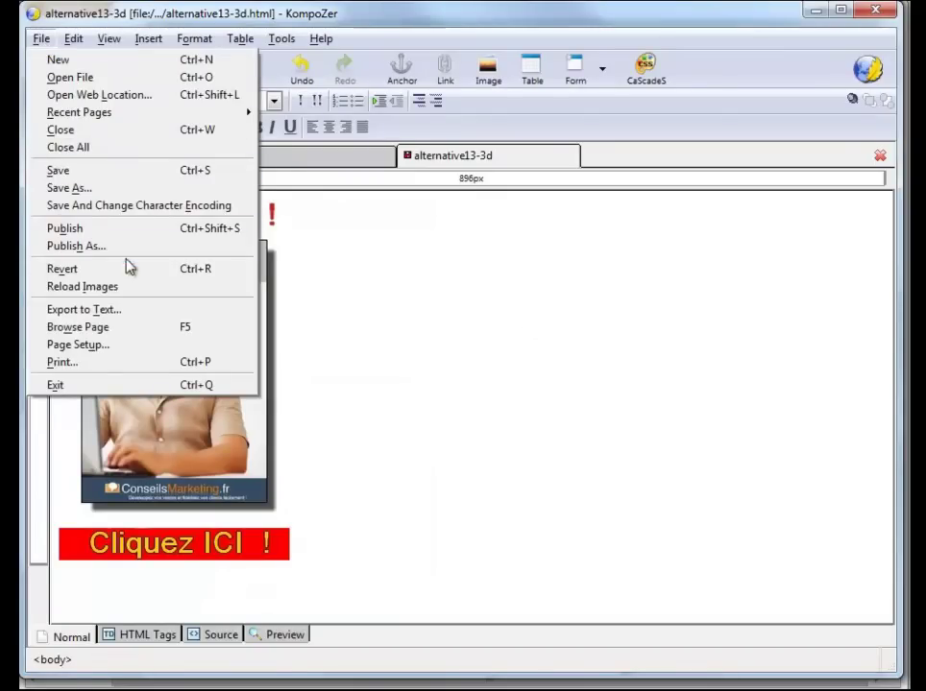
left_click(138, 189)
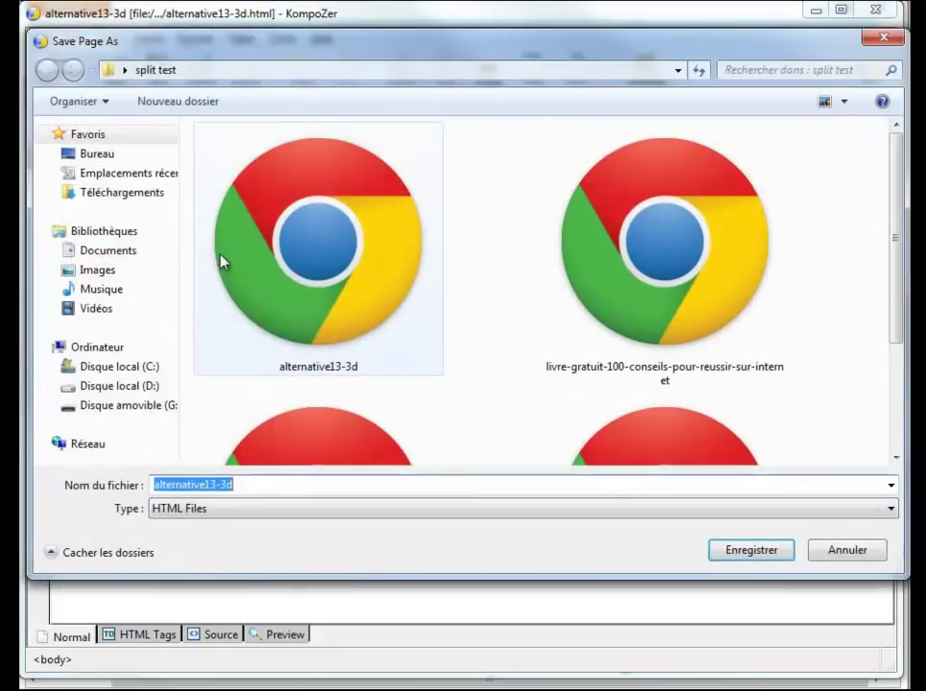
left_click(284, 346)
double_click(240, 485)
left_click(279, 493)
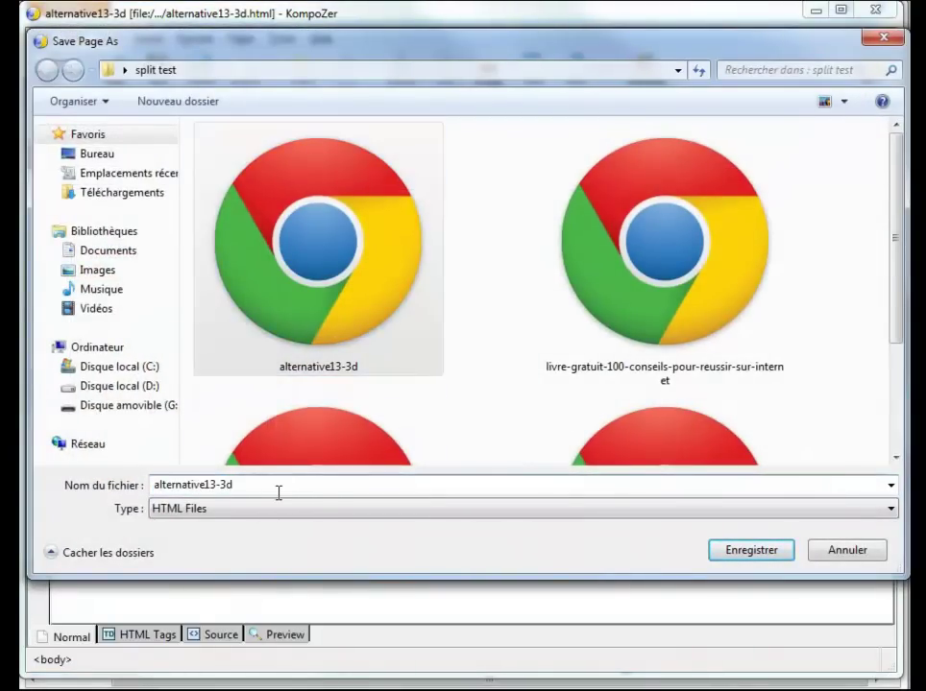
key("BackSpace")
type("2")
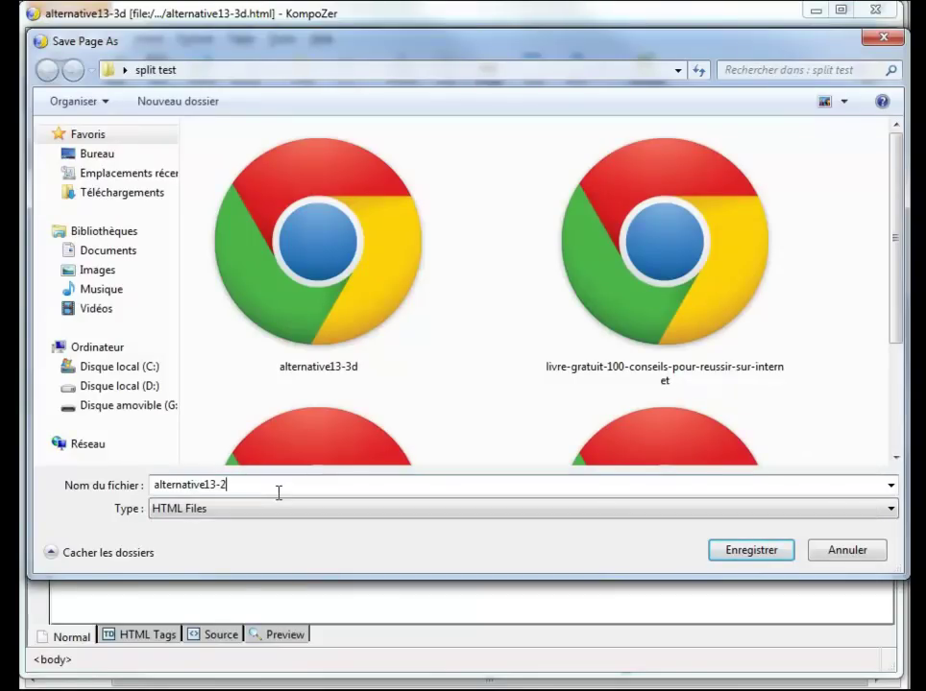
left_click(767, 552)
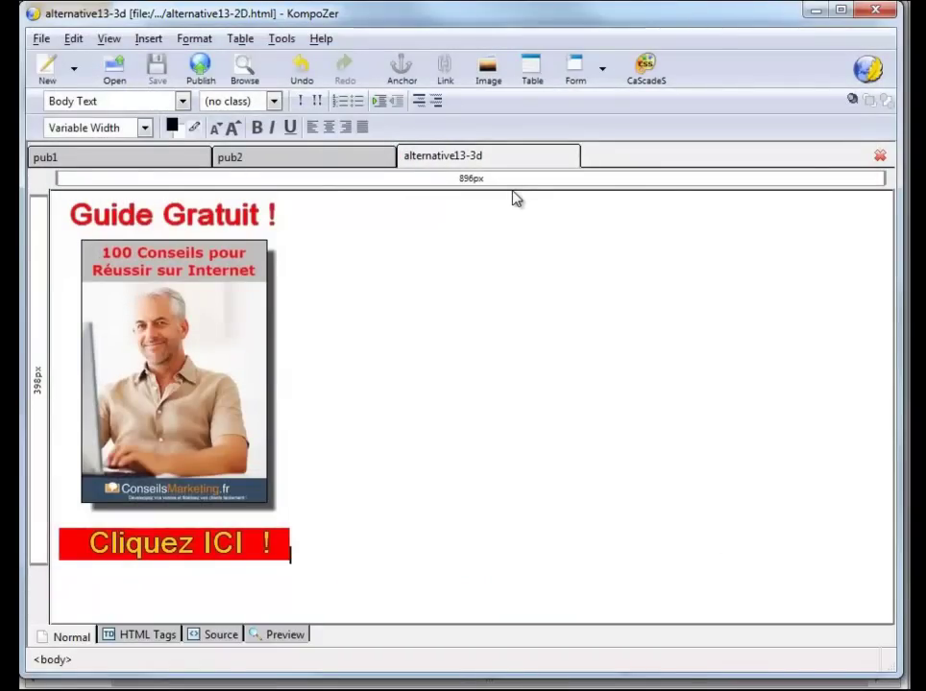
left_click(878, 157)
Compare the ebook banners on the pub1 and pub2 pages.
left_click(106, 158)
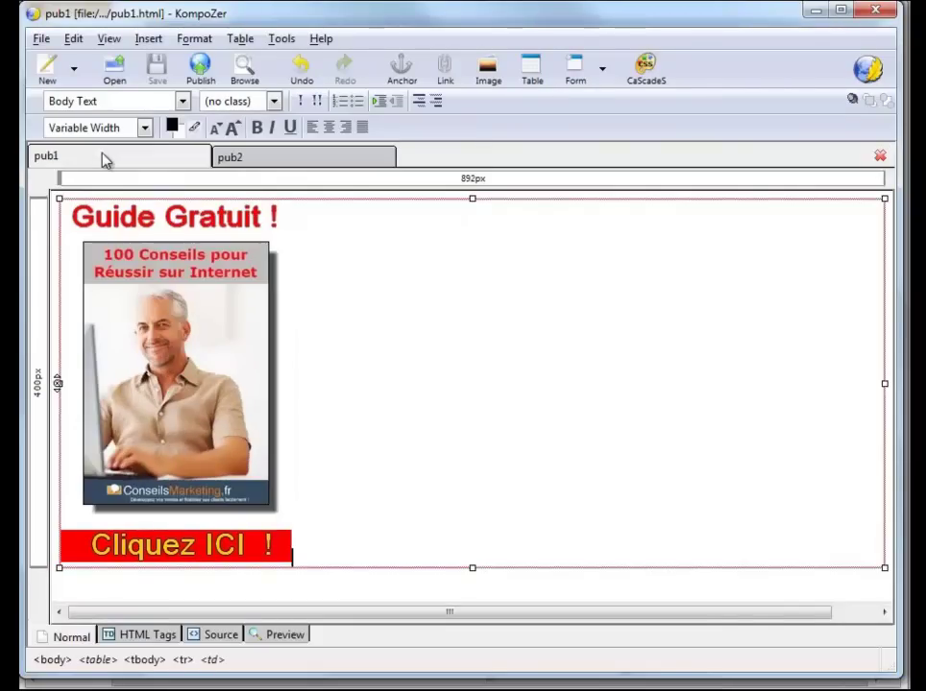
left_click(319, 160)
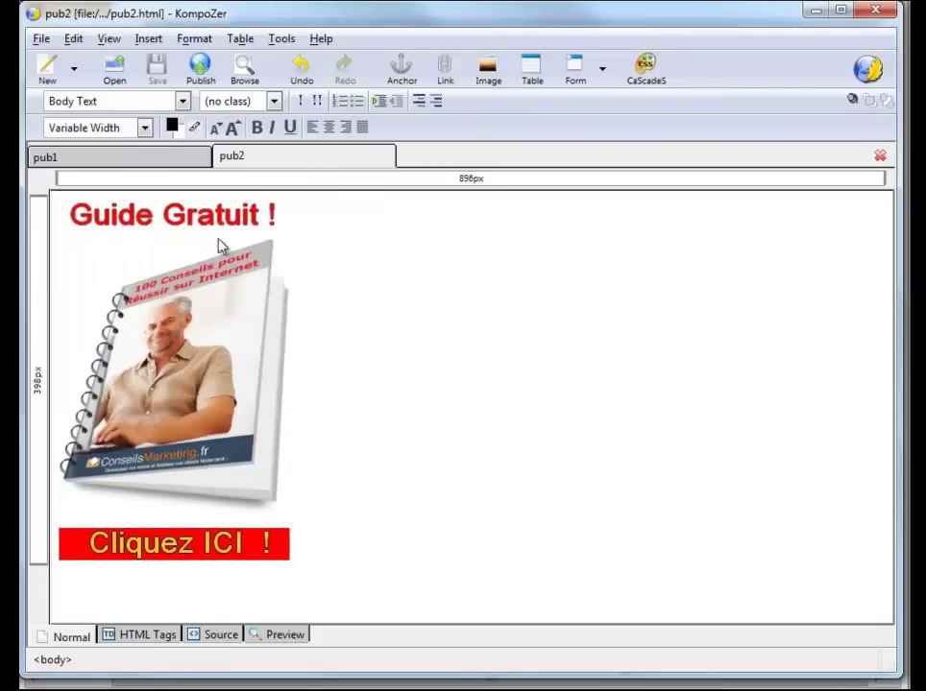
left_click(105, 161)
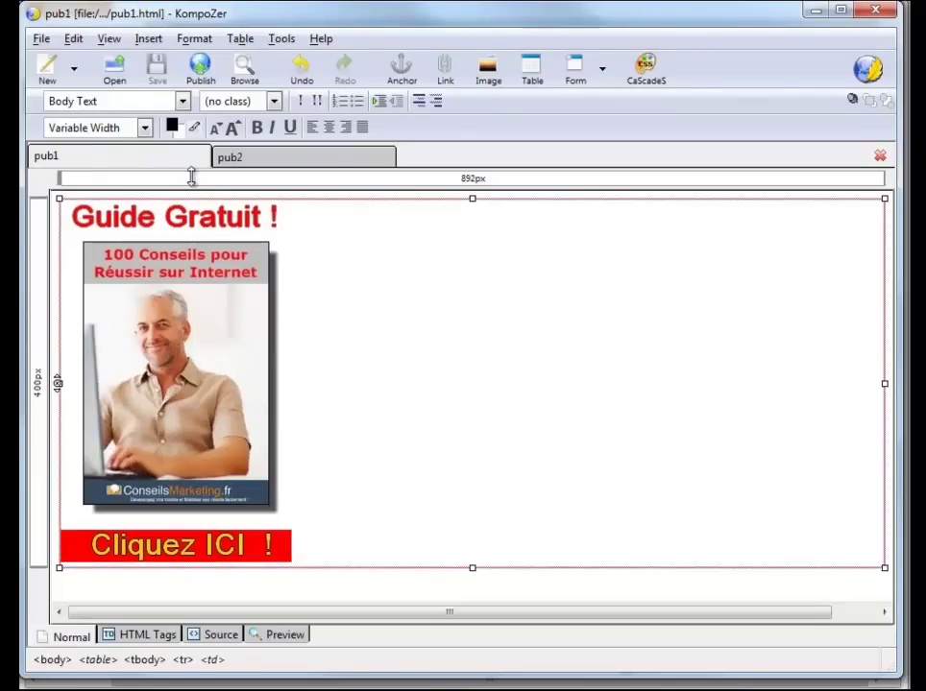
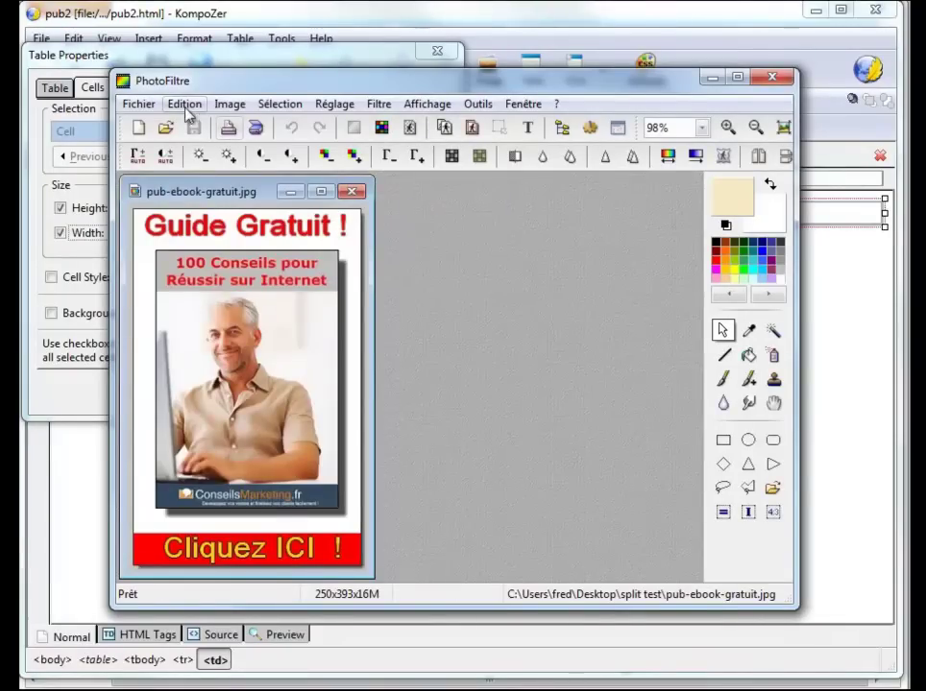
Check the ebook image's pixel size in PhotoFiltre, return to KompoZer, and set the table cell to 393 pixels high and 250 pixels wide.
left_click(229, 103)
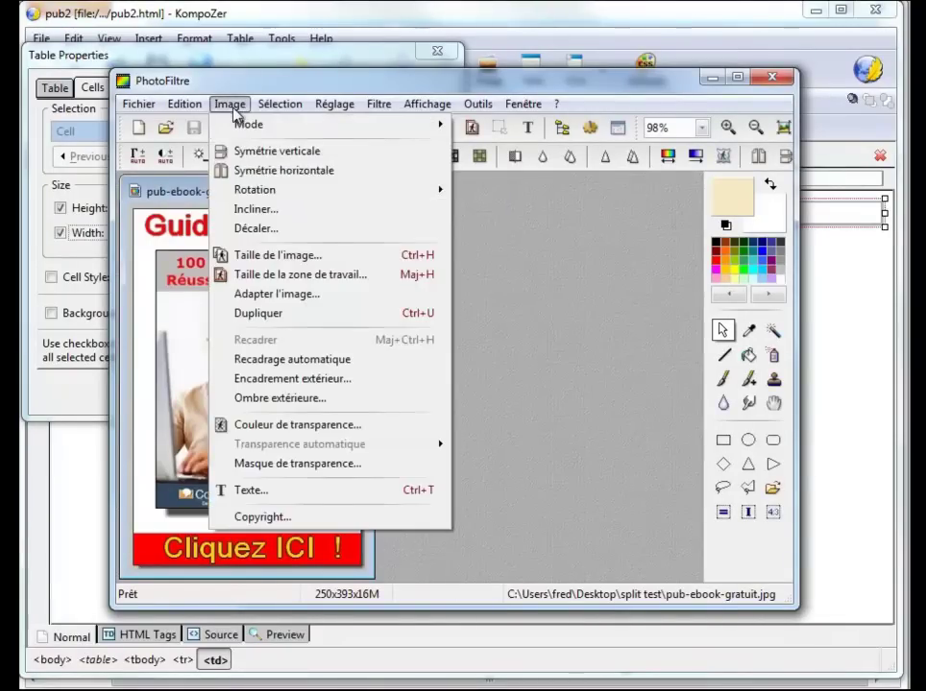
left_click(309, 256)
double_click(363, 315)
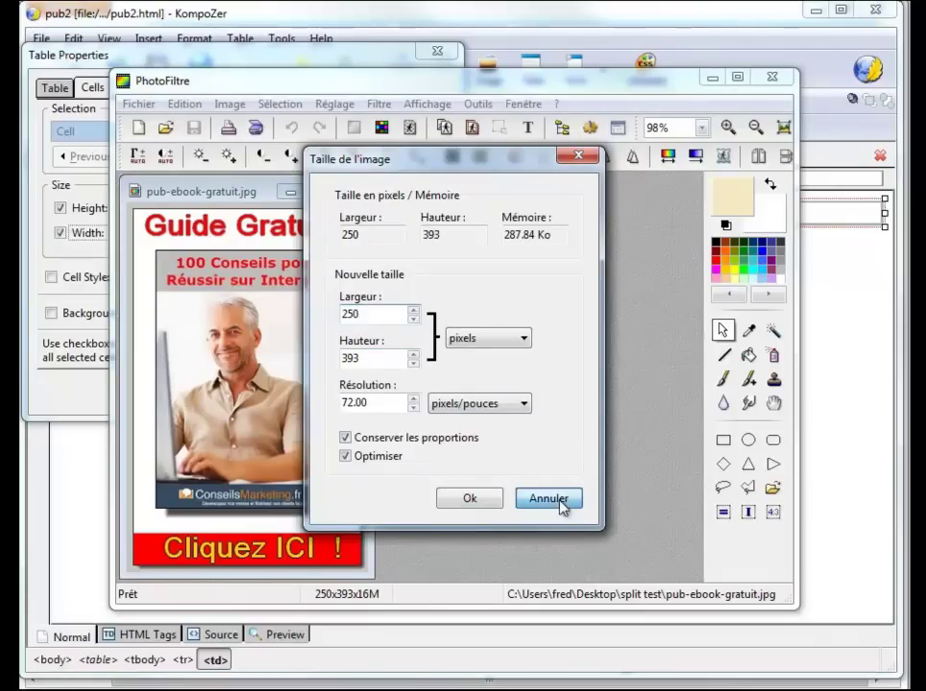
left_click(559, 503)
left_click(709, 81)
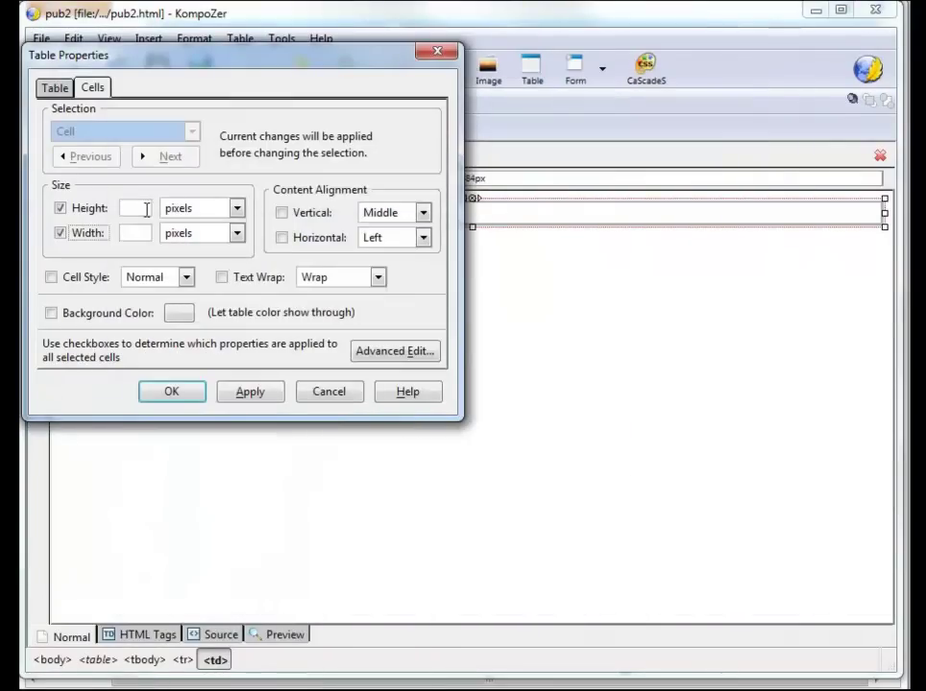
left_click(144, 232)
type("250")
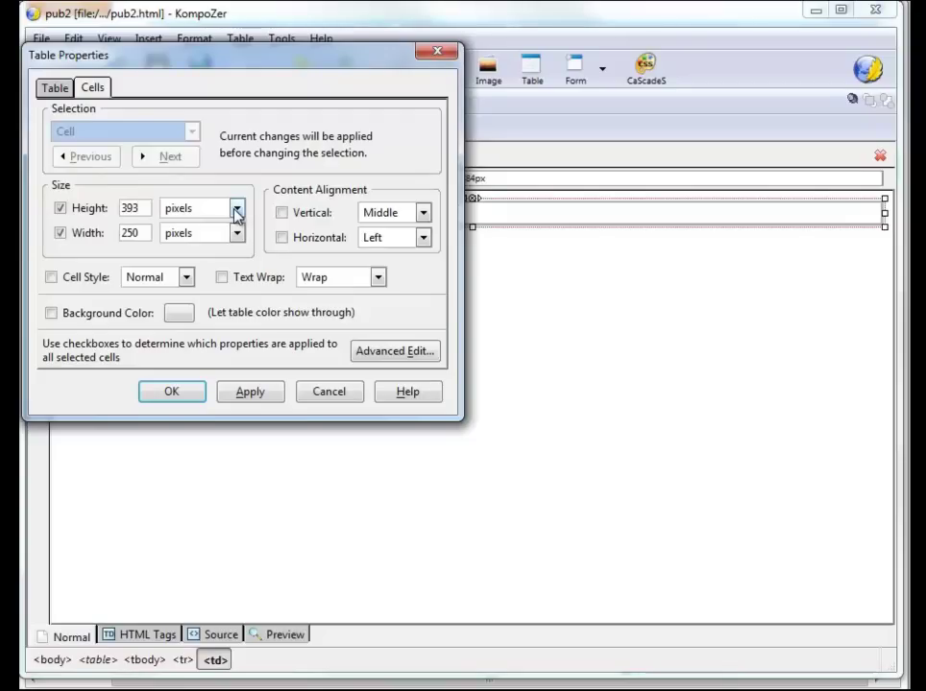
Set the table's border, spacing and padding to 0 pixels and its alignment to Center.
left_click(54, 88)
double_click(113, 131)
double_click(127, 160)
double_click(117, 226)
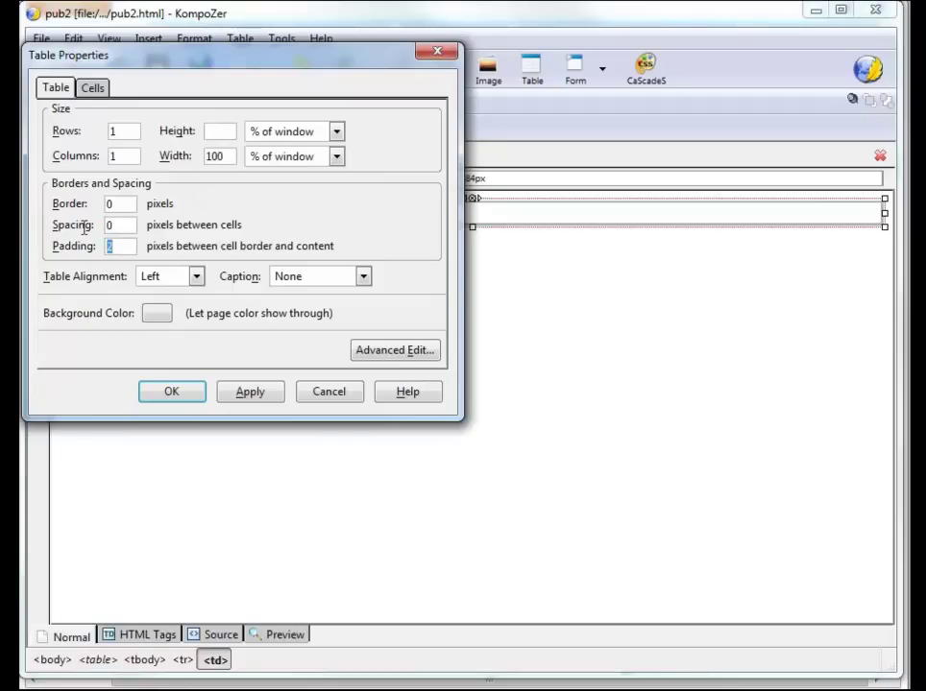
left_click(195, 277)
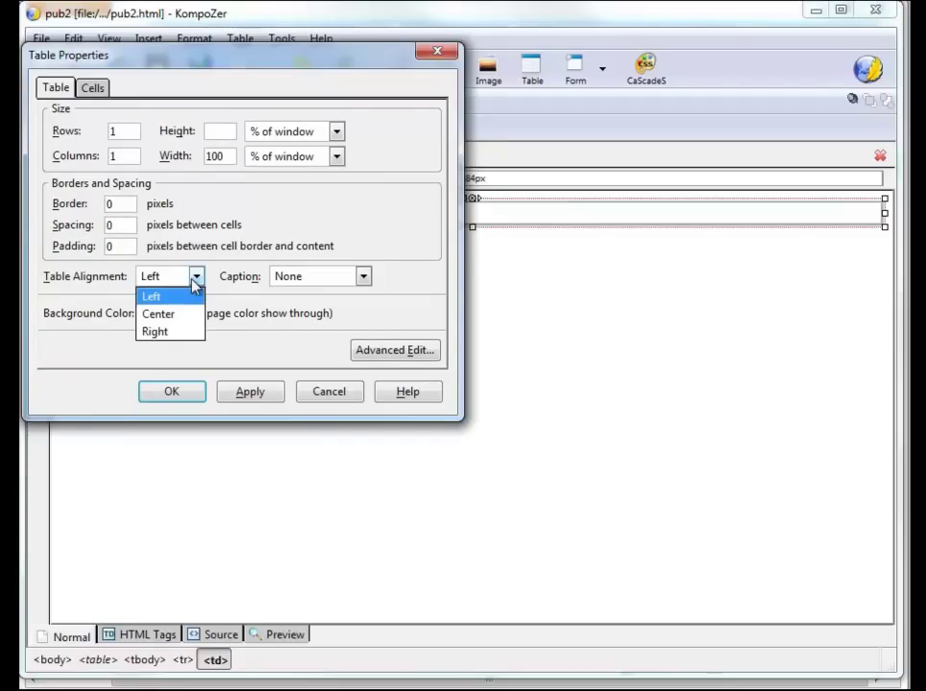
left_click(186, 324)
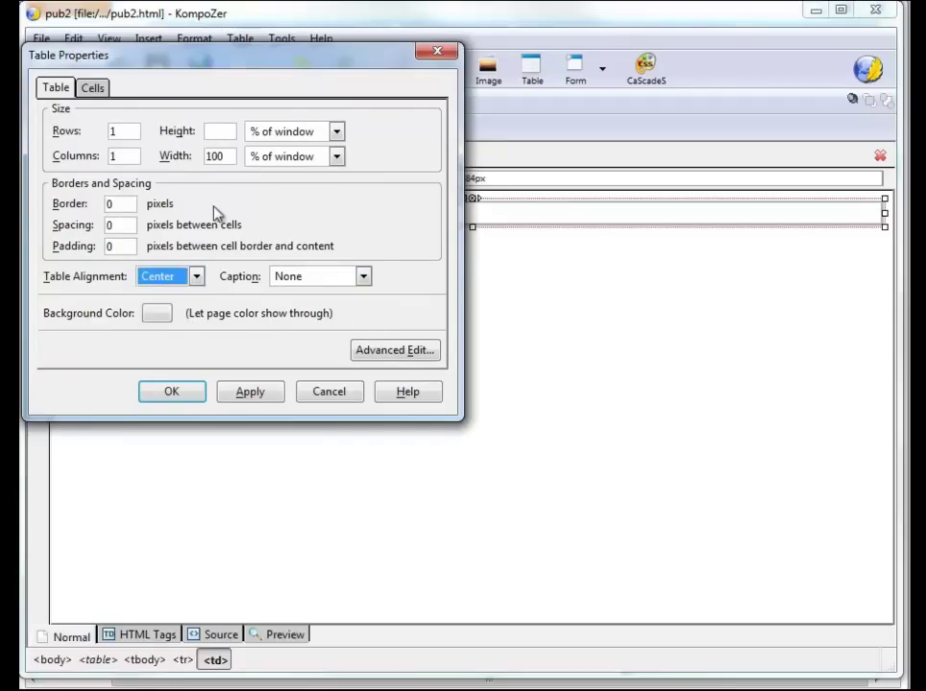
Review the cell size and the table's HTML attributes, and apply the table properties.
left_click(92, 88)
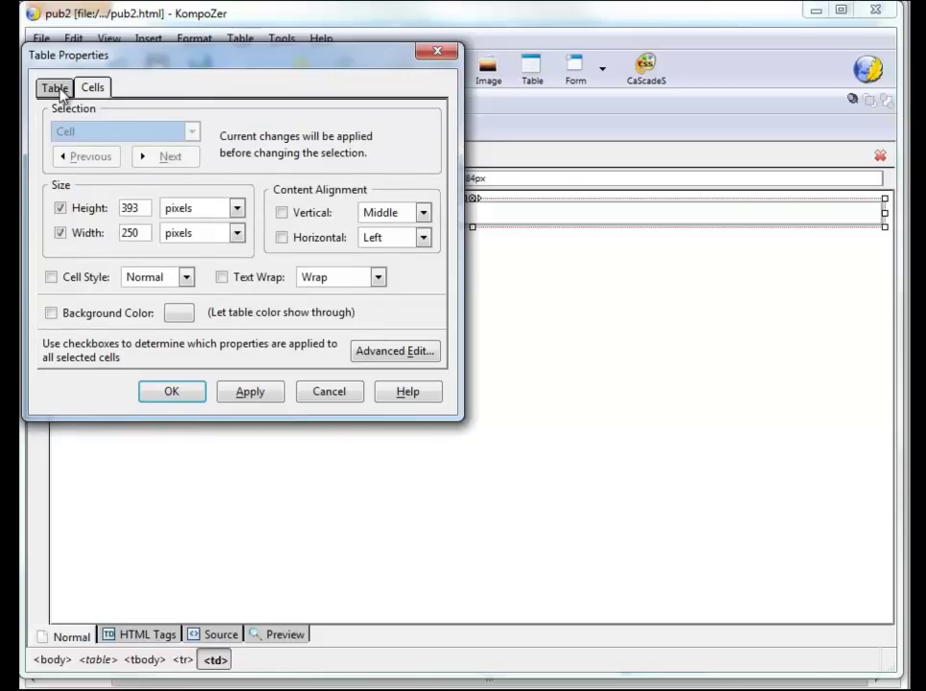
left_click(56, 88)
left_click(377, 351)
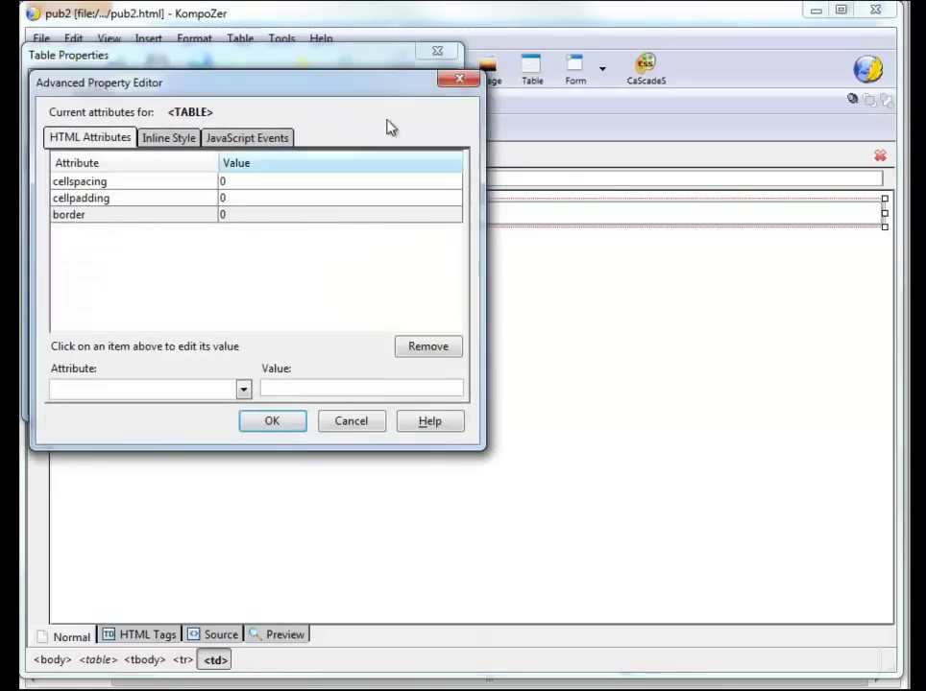
left_click(462, 83)
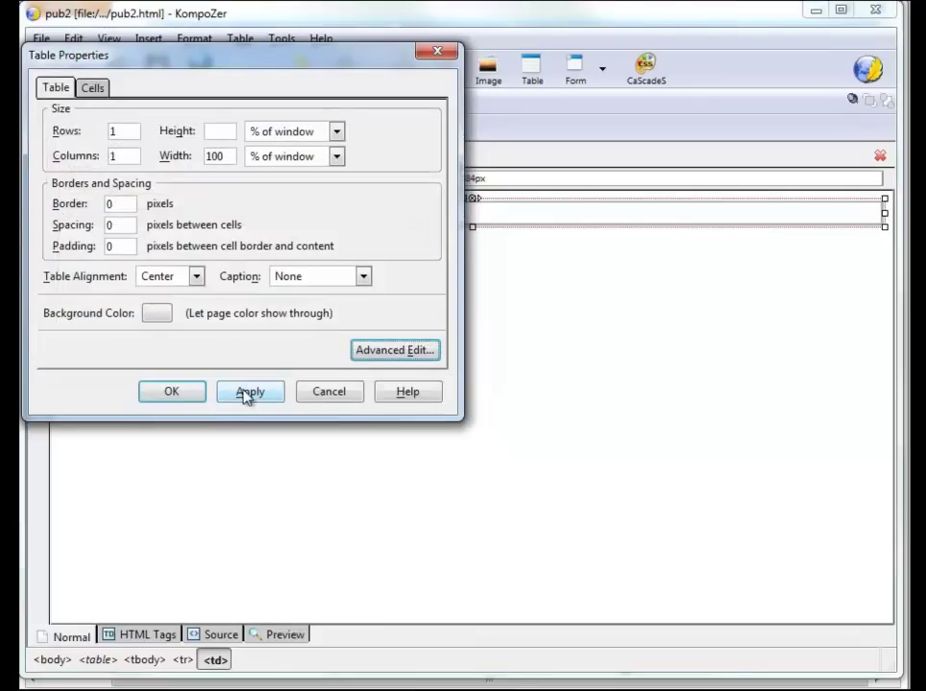
left_click(248, 393)
left_click(176, 395)
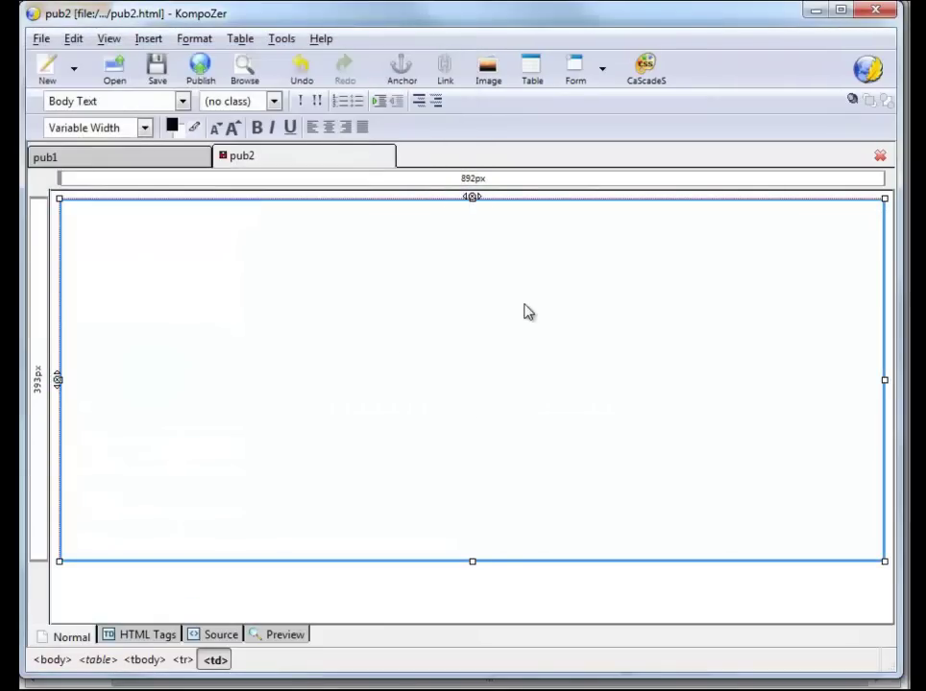
left_click(411, 298)
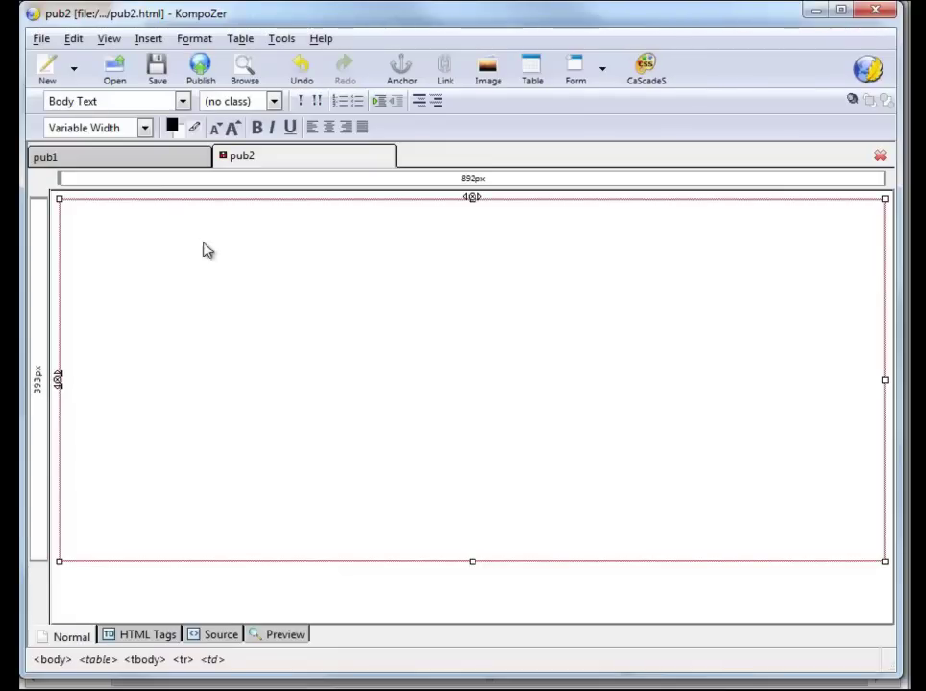
left_click(151, 38)
left_click(167, 60)
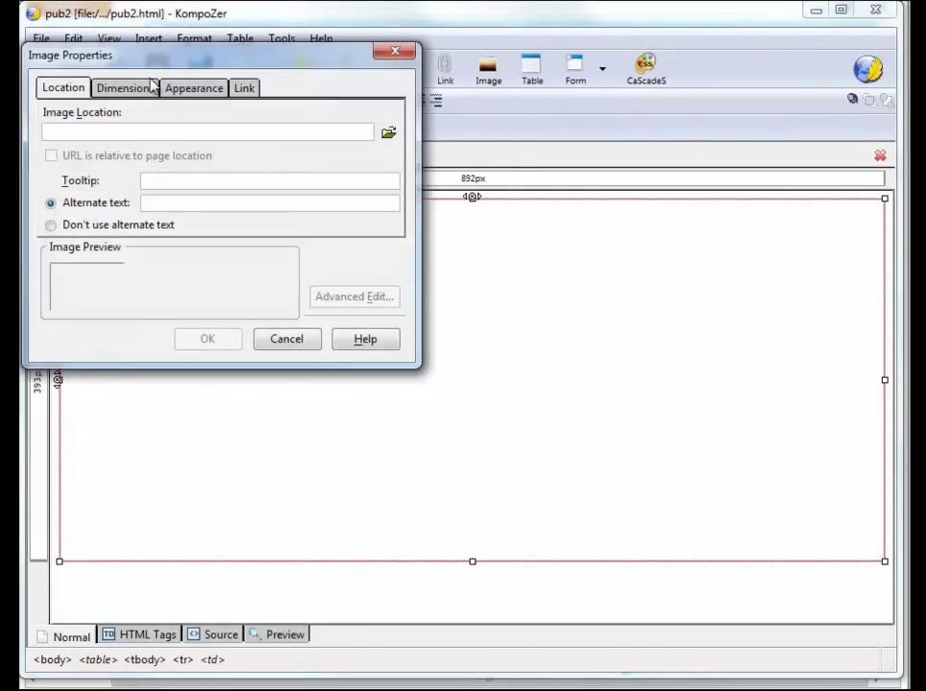
left_click_drag(159, 64, 205, 120)
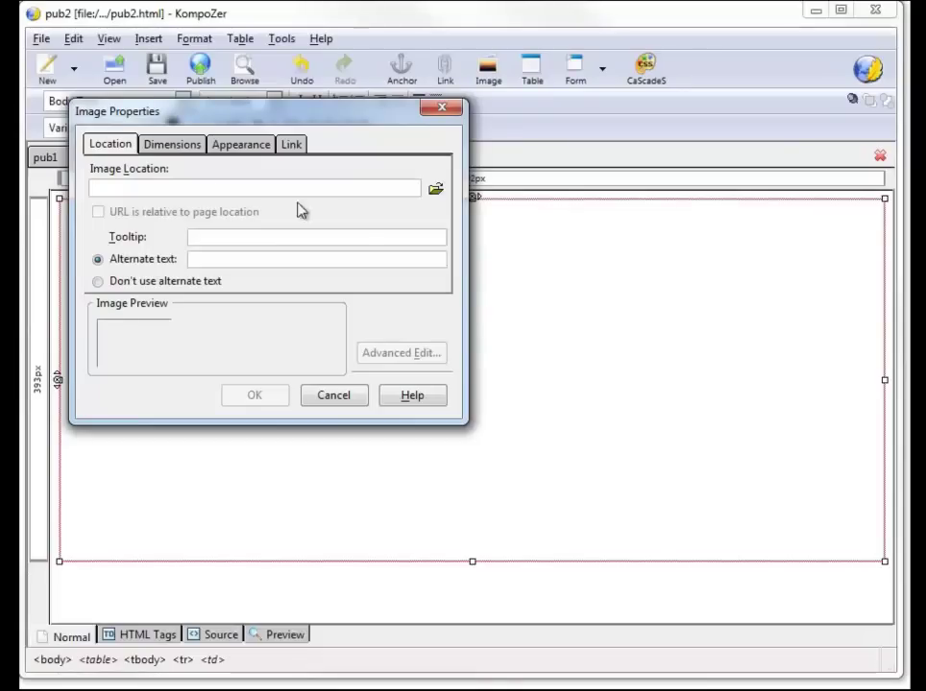
left_click(202, 190)
type("http://www.conseilsmarketing.fr/wp-content/pub-ebook-gratuit.jpg")
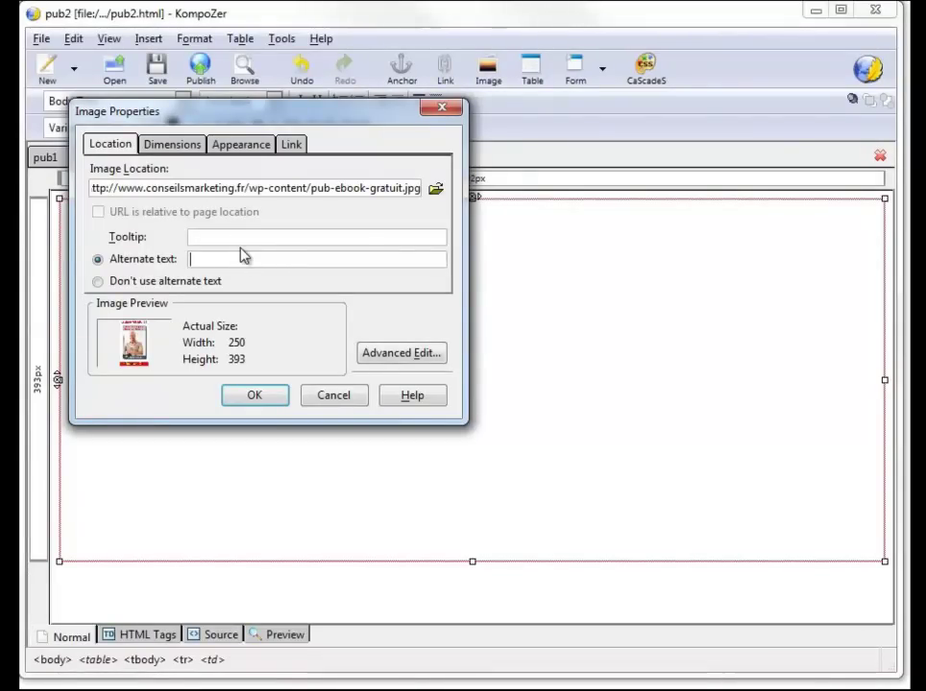
left_click(242, 254)
type("10 cons")
type("0")
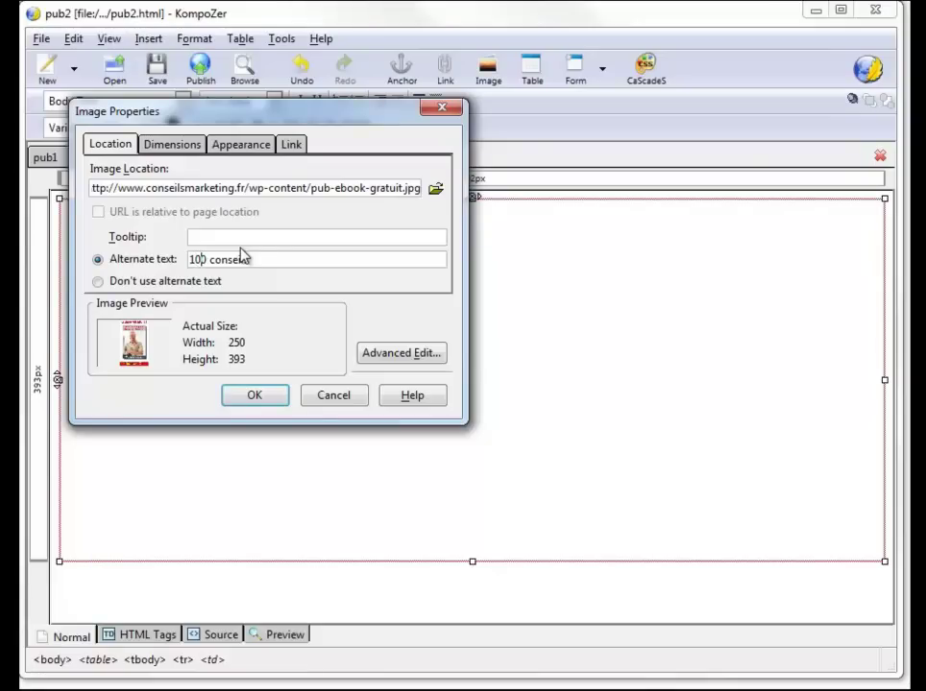
left_click(291, 145)
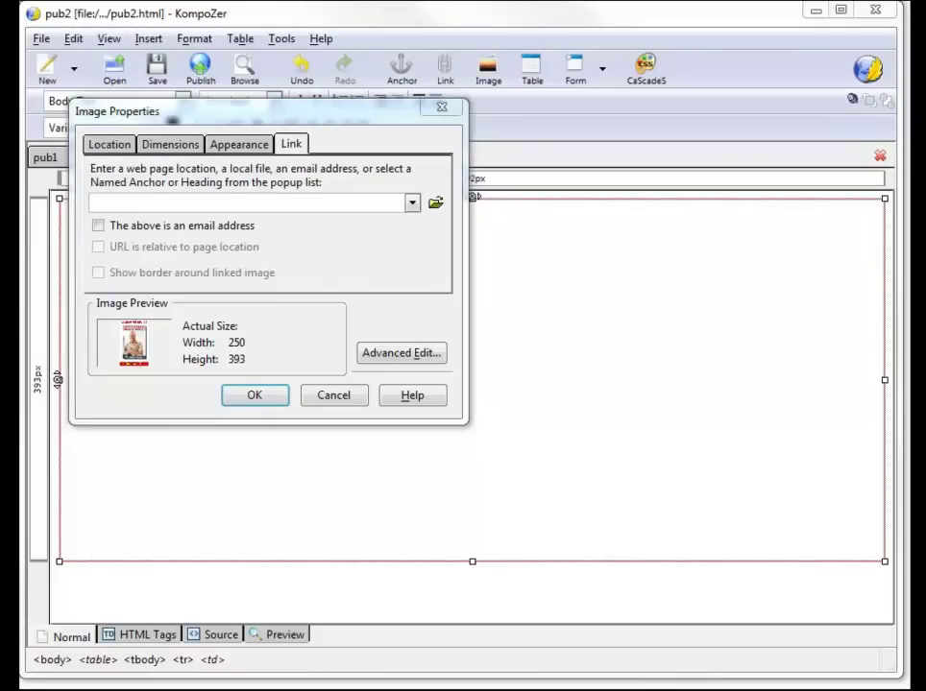
mouse_move(493, 690)
left_click(393, 688)
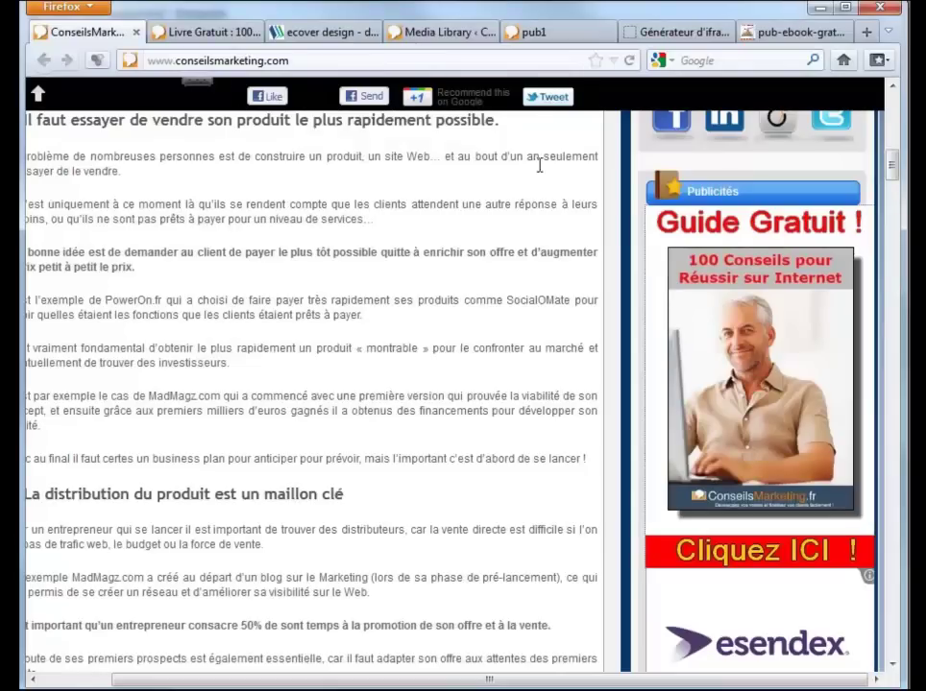
scroll(387, 330, "up", 5)
left_click(793, 36)
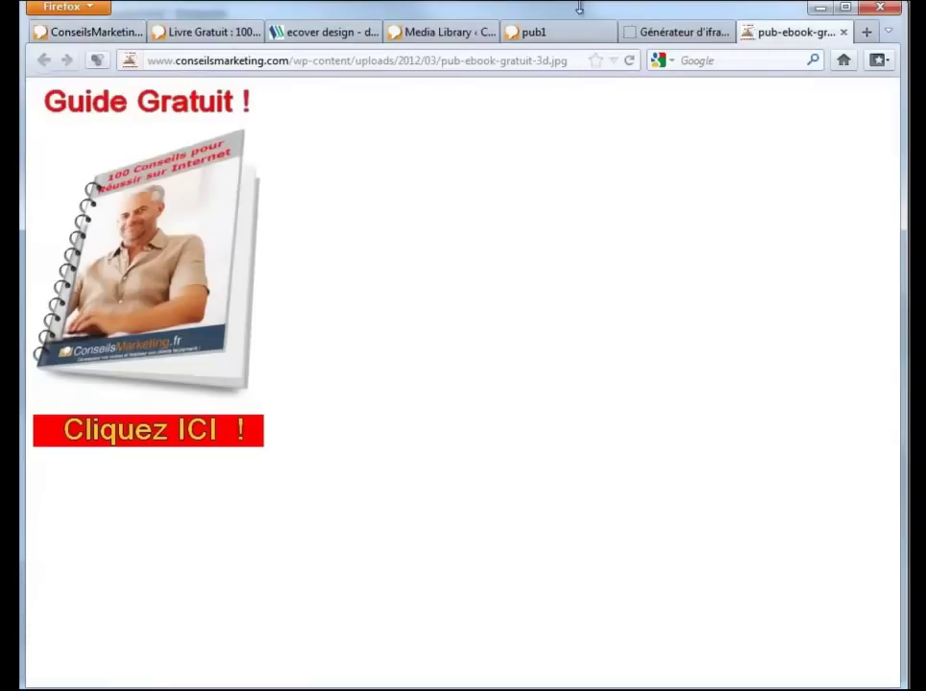
left_click(209, 33)
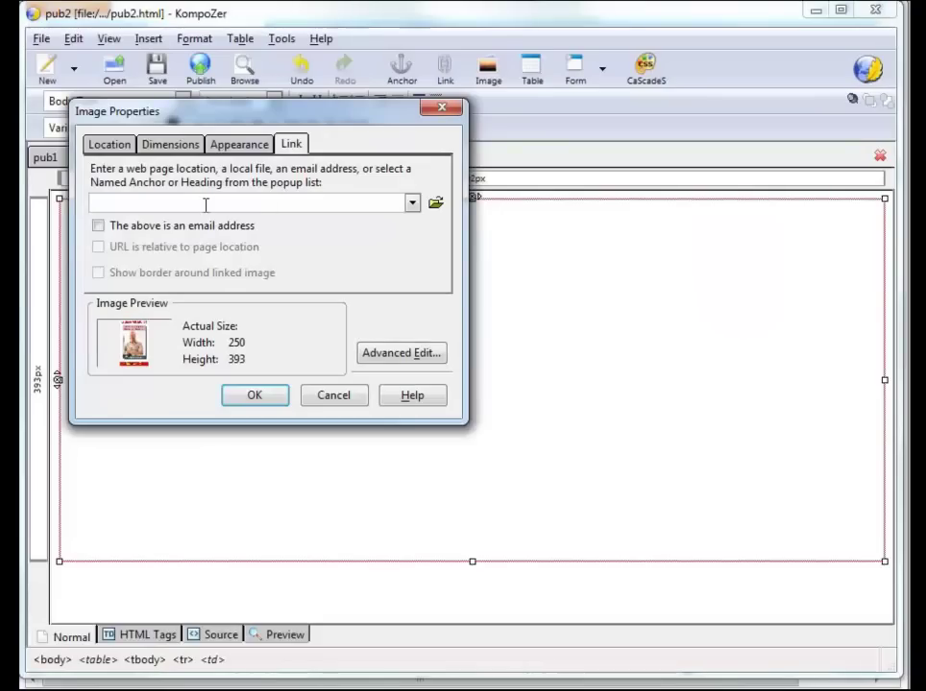
type("http://www.conseilsmarketing.com/emailing/livre-gratuit-100-conseils-pour-reussir-sur-internet")
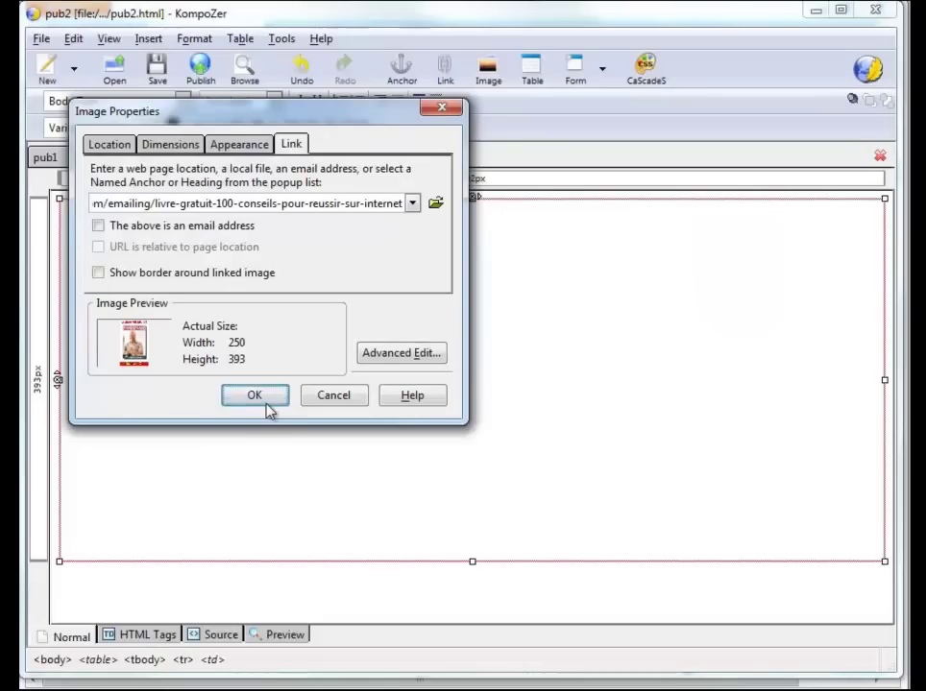
left_click(259, 397)
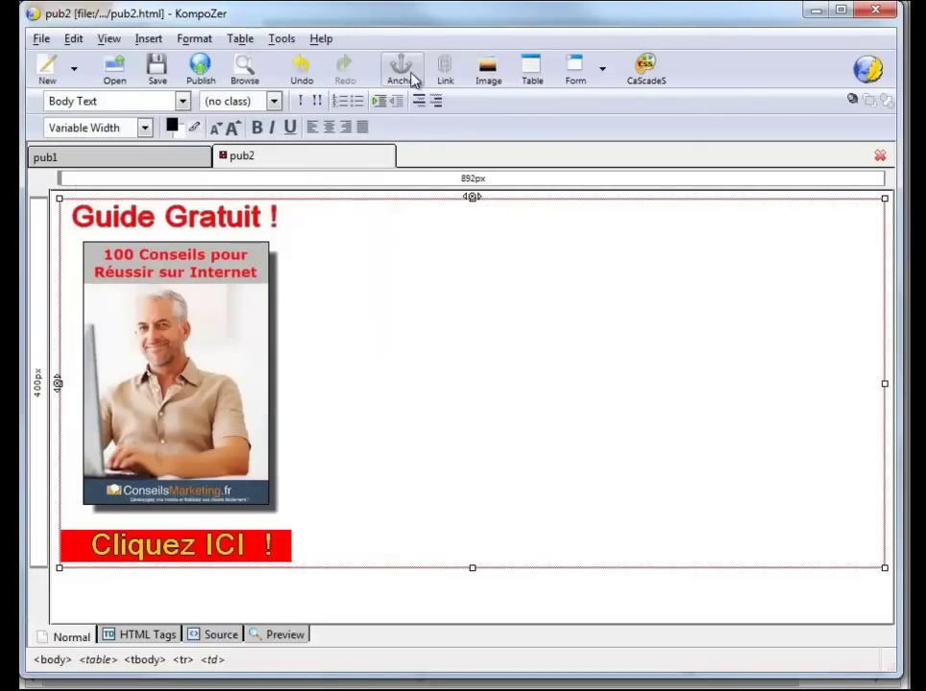
left_click(156, 67)
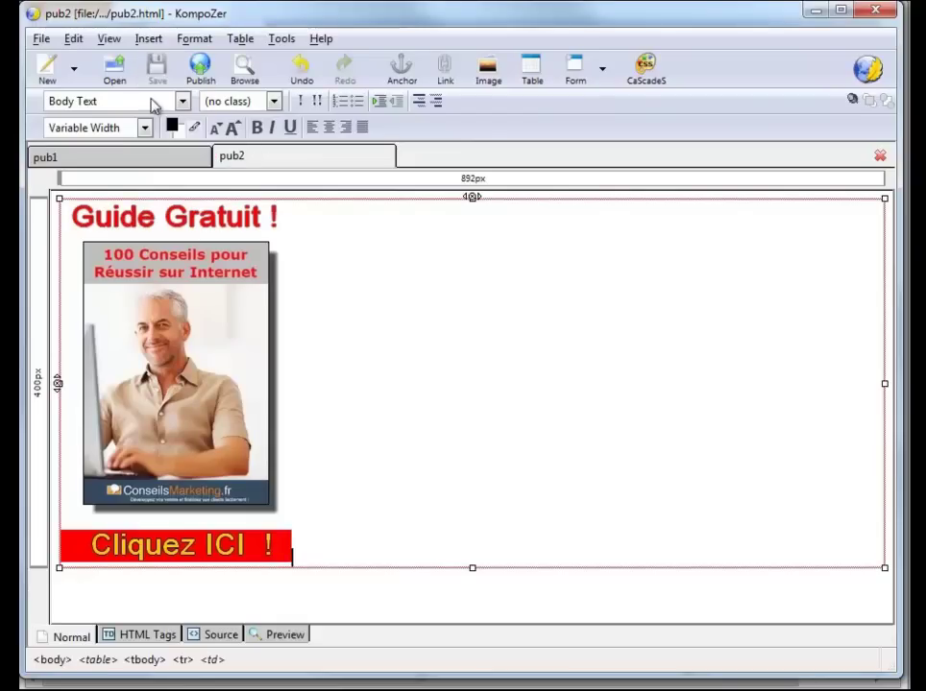
Switch back and forth between the pub1 and pub2 pages to compare the placement of the 2D ebook banner.
left_click(116, 164)
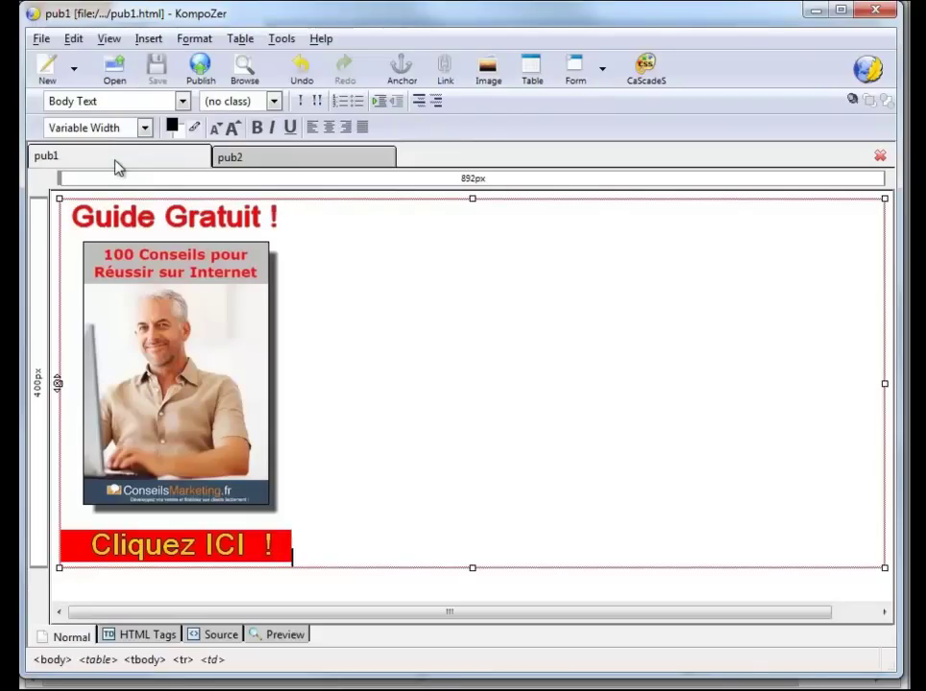
left_click(273, 159)
left_click(171, 161)
left_click(288, 163)
left_click(158, 166)
left_click(269, 162)
left_click(139, 156)
left_click(248, 158)
left_click(144, 160)
left_click(270, 165)
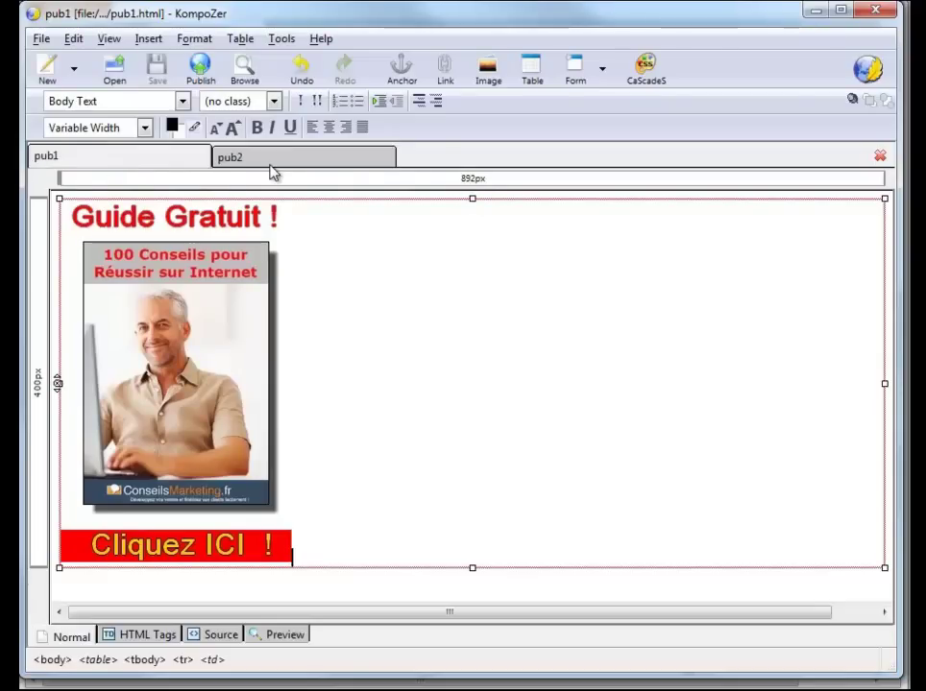
left_click(152, 160)
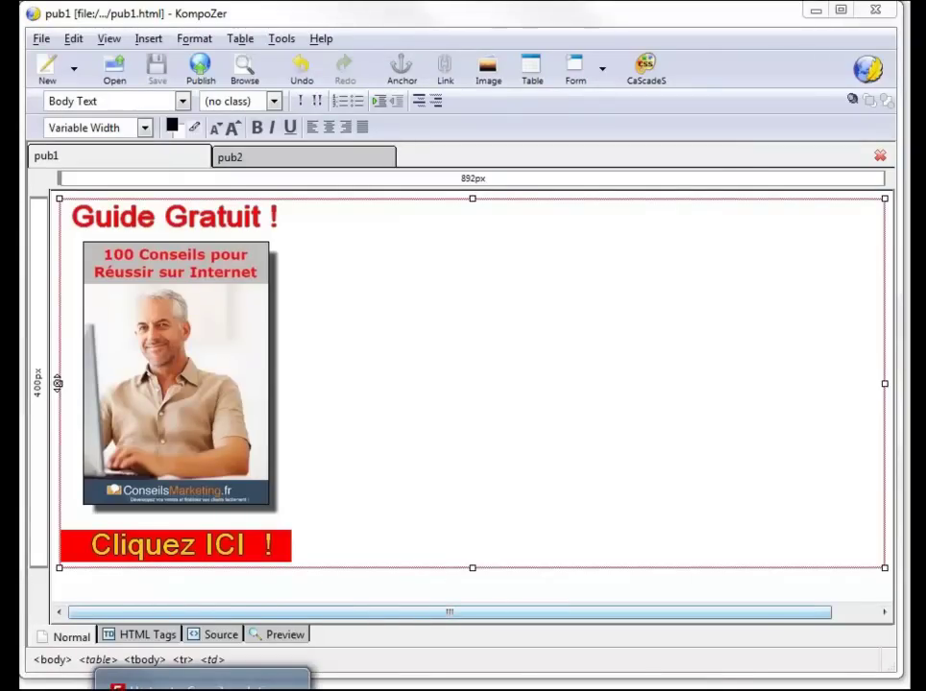
Switch to the FTP client and open the remote folder /www/conseilsmarketing.com/wp-content.
left_click(204, 687)
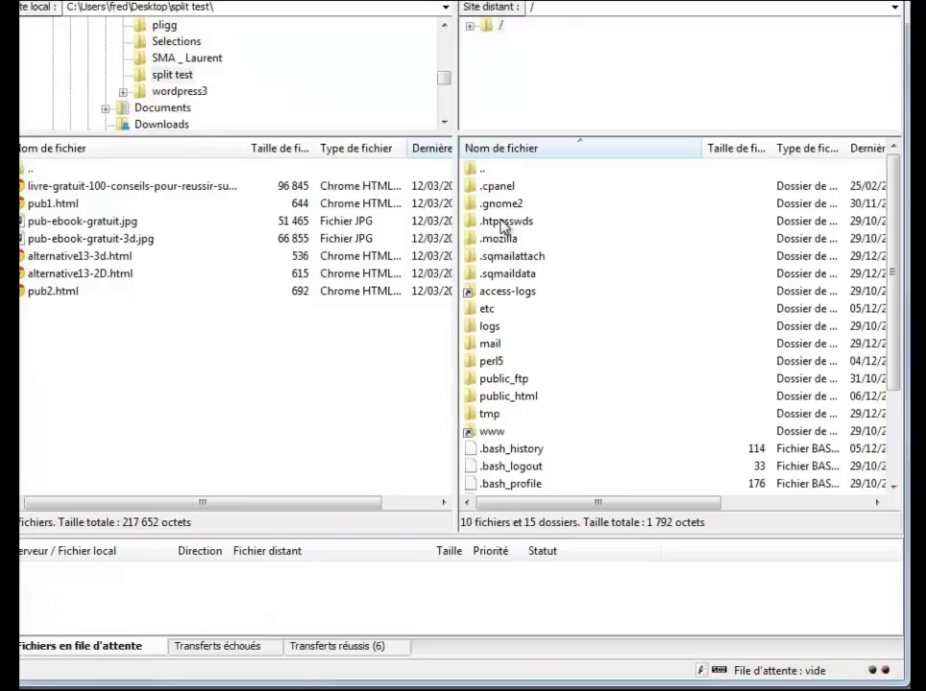
left_click(492, 433)
double_click(492, 433)
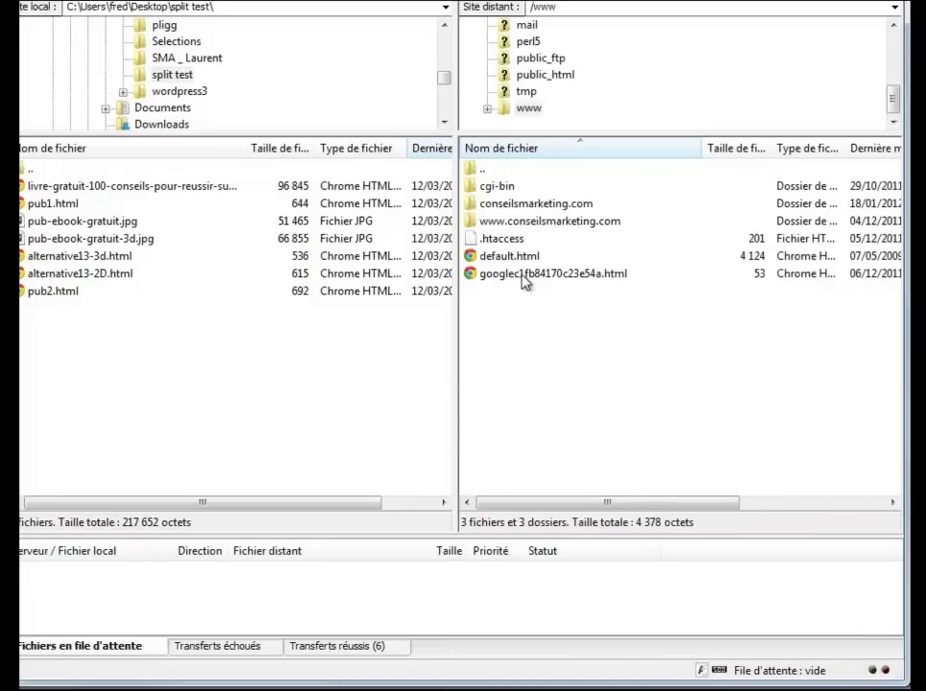
left_click(515, 209)
double_click(515, 210)
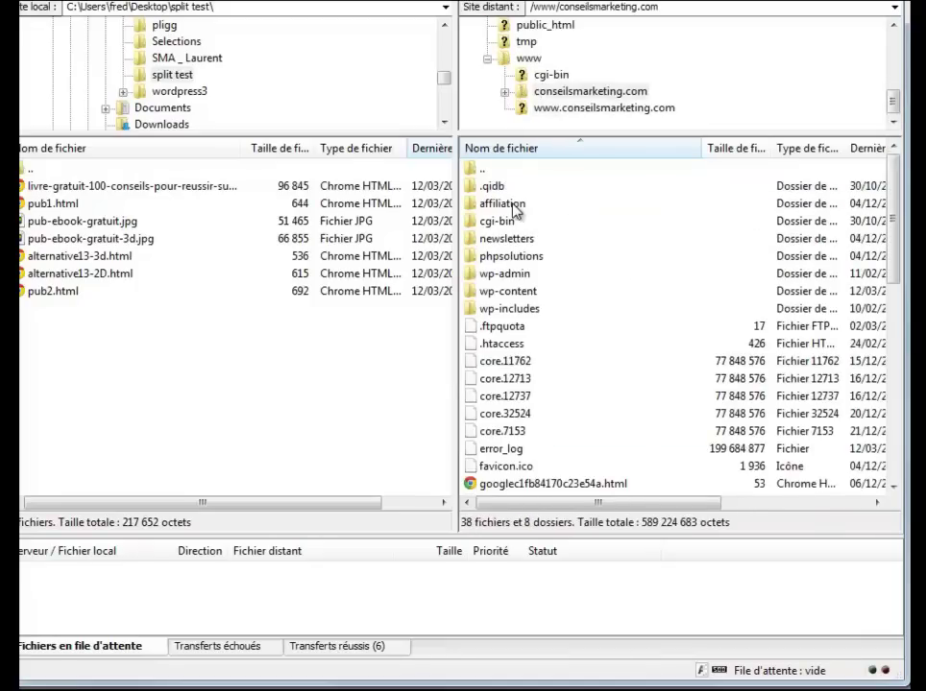
left_click(519, 296)
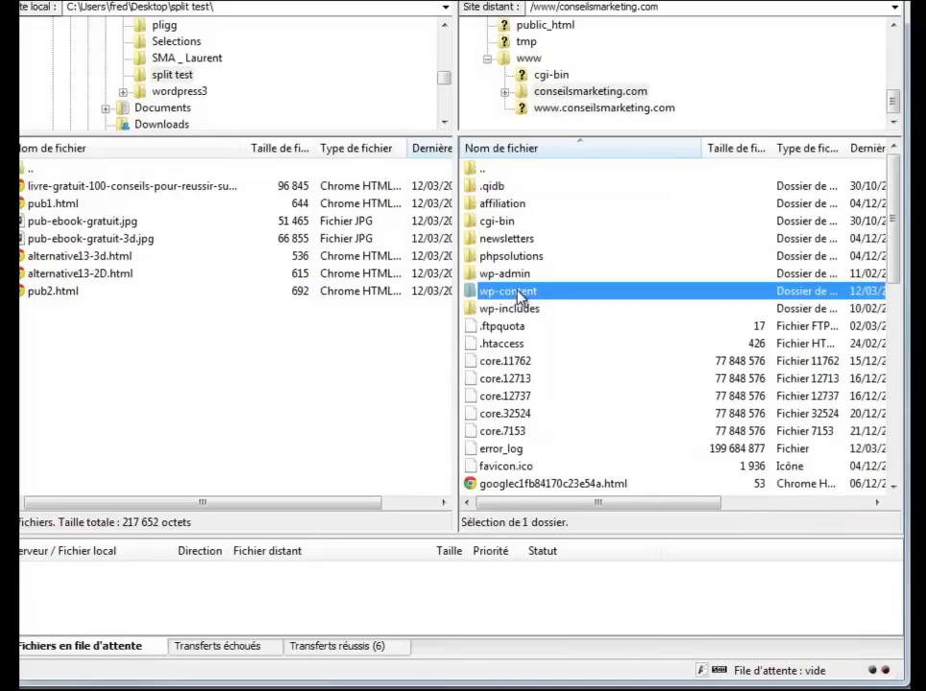
double_click(519, 296)
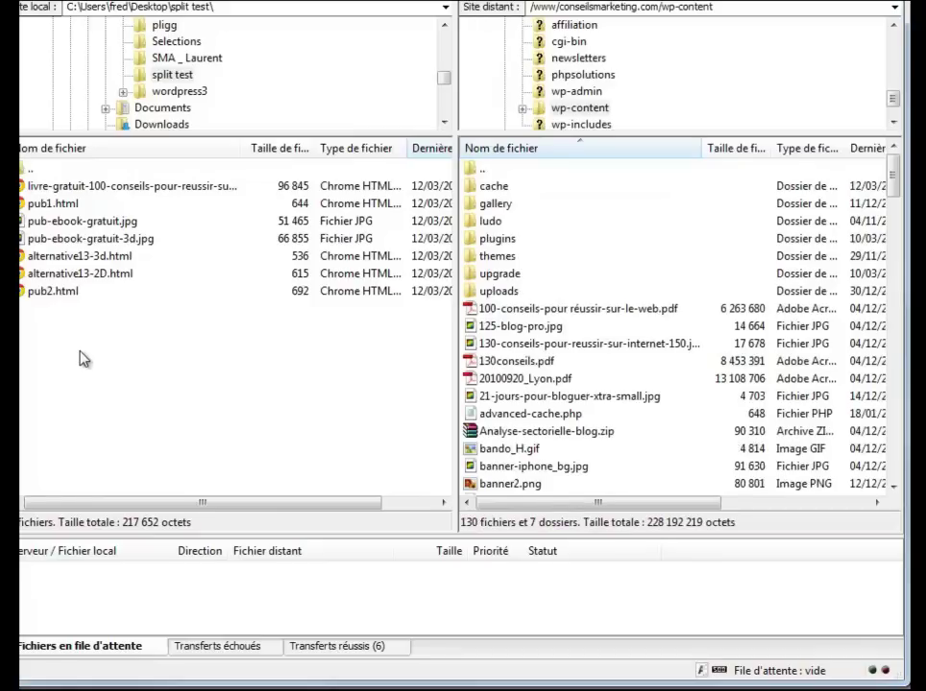
Upload alternative13-3d.html and alternative13-2D.html from the local split test folder to the remote wp-content folder.
left_click(93, 273)
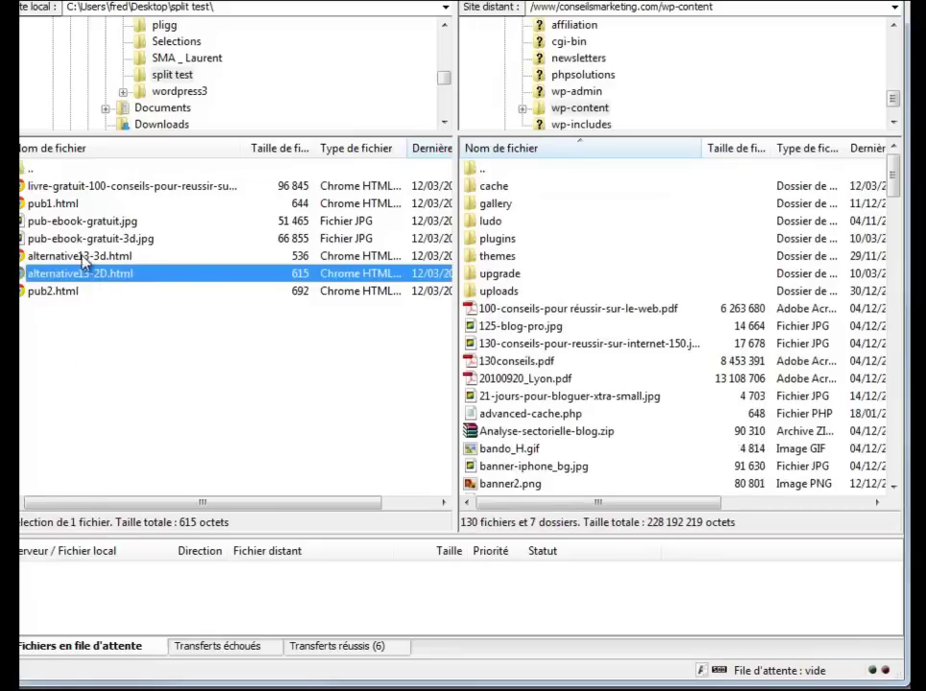
left_click(94, 257, "ctrl")
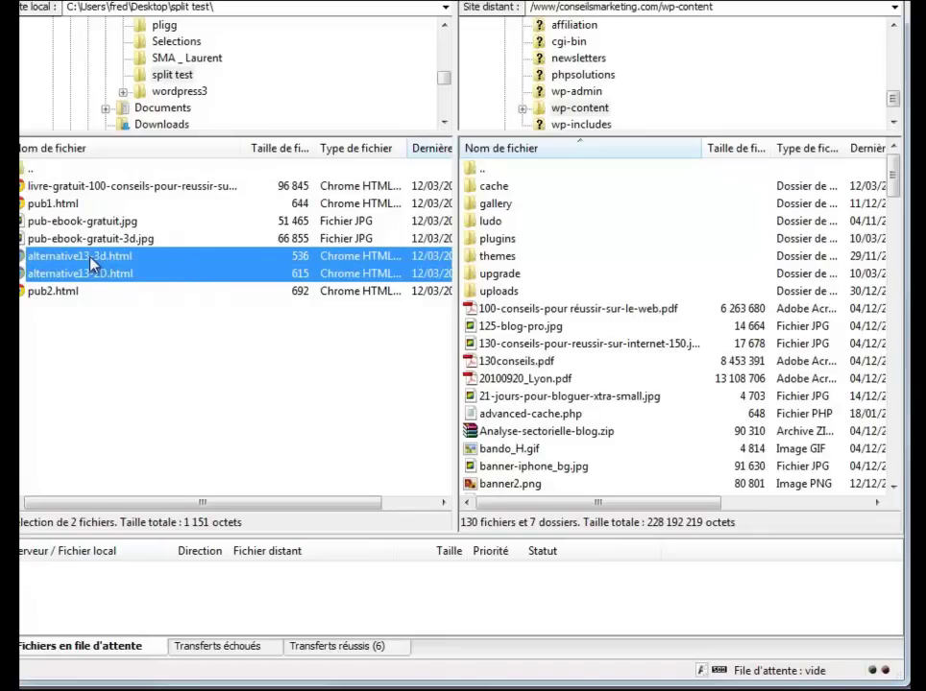
left_click_drag(91, 262, 649, 435)
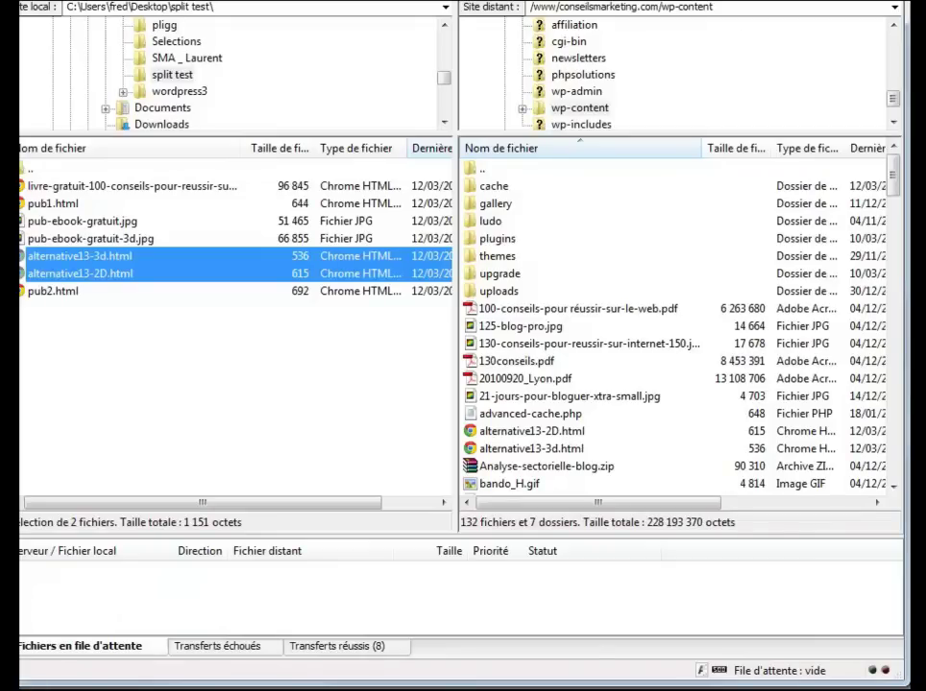
left_click(485, 690)
left_click(384, 684)
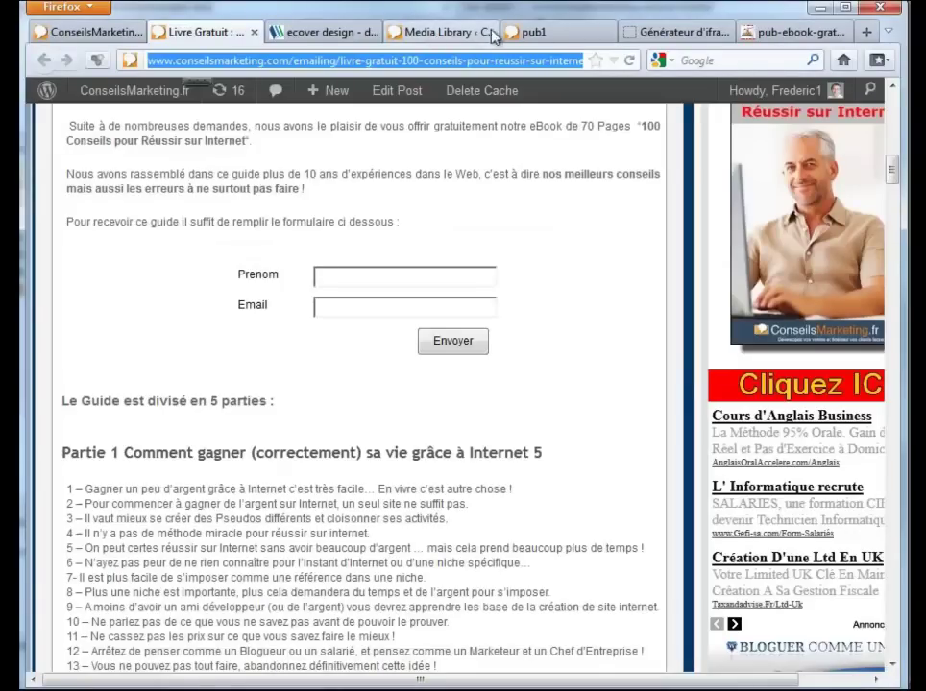
left_click(534, 33)
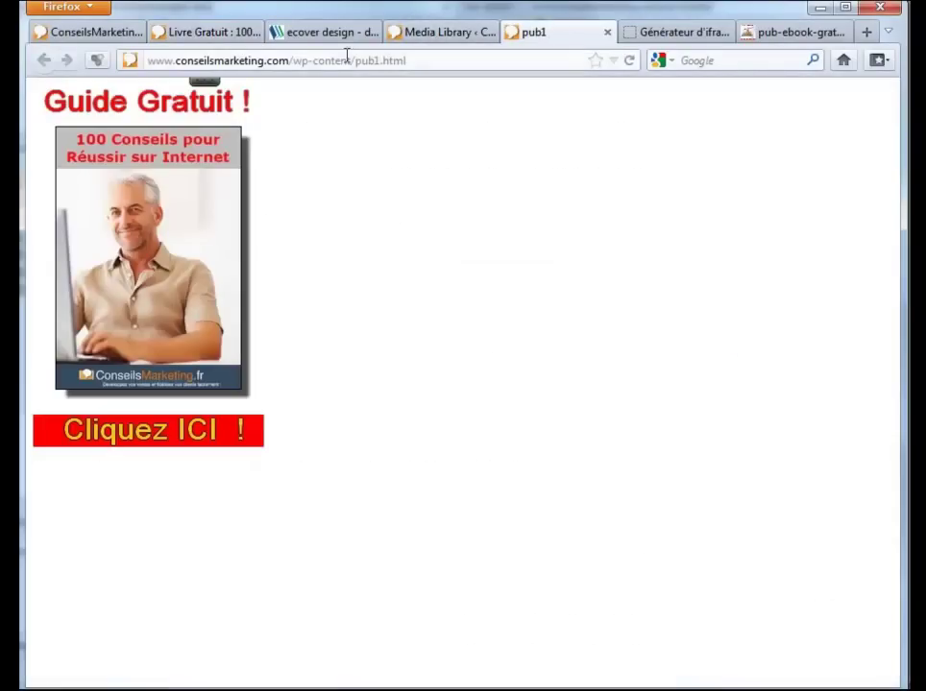
key("alt+Tab")
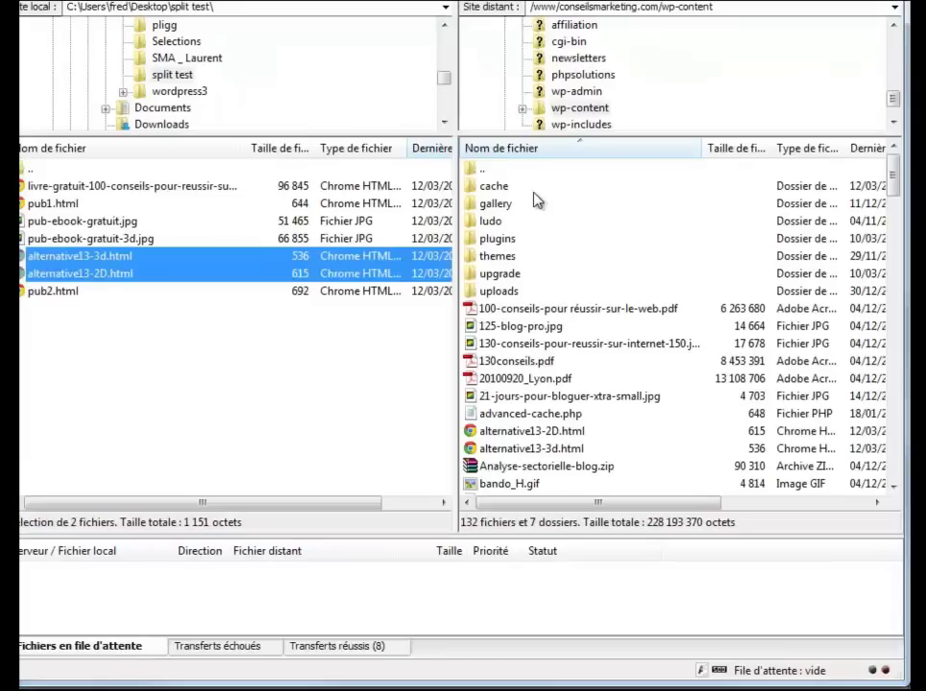
right_click(519, 432)
left_click(590, 567)
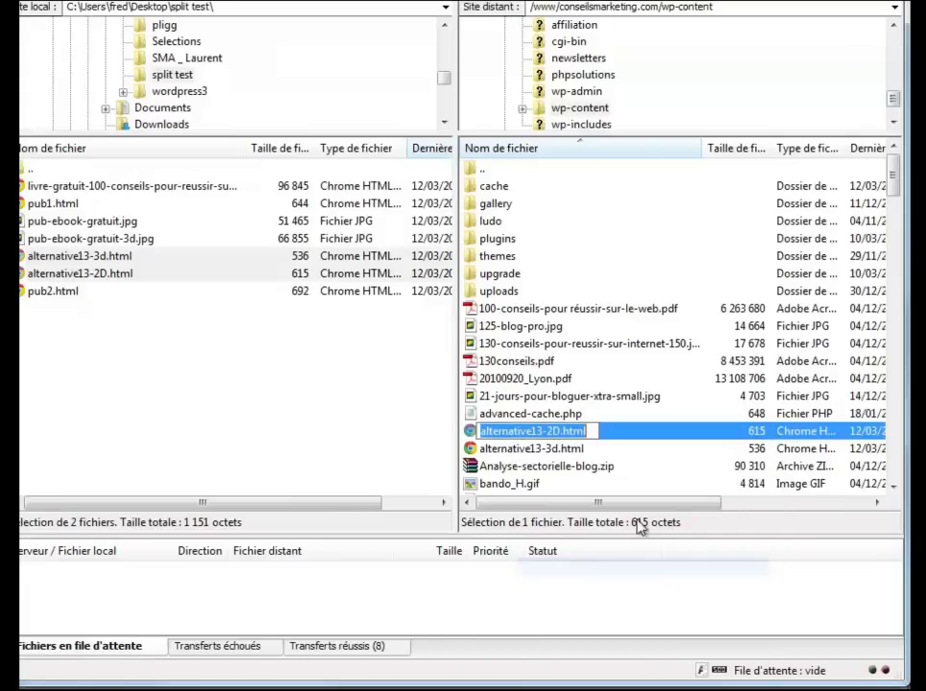
left_click(626, 430)
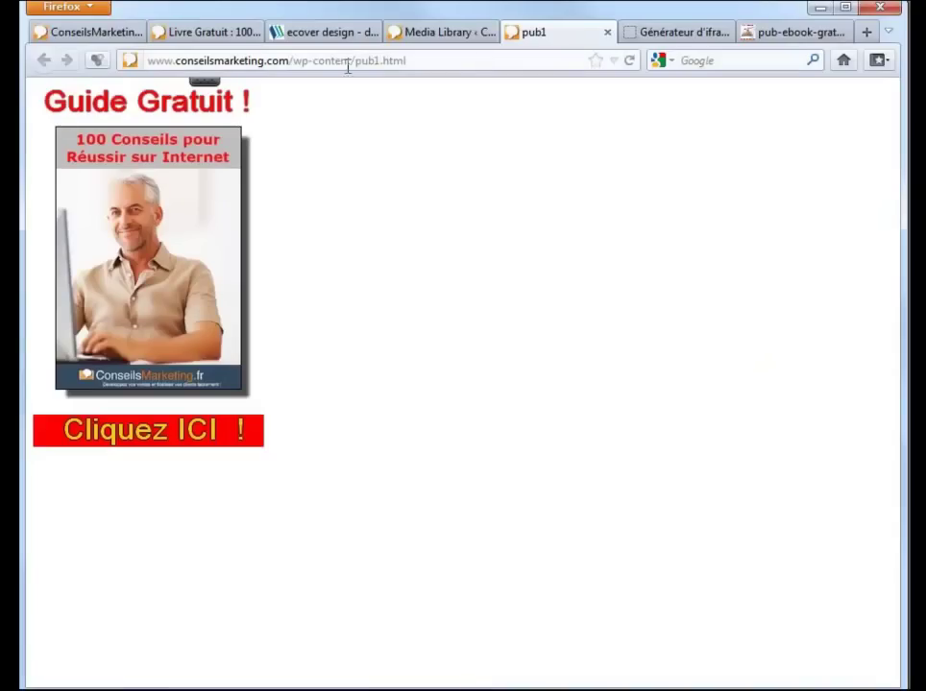
left_click_drag(358, 61, 588, 59)
type("alternative13-2D.html")
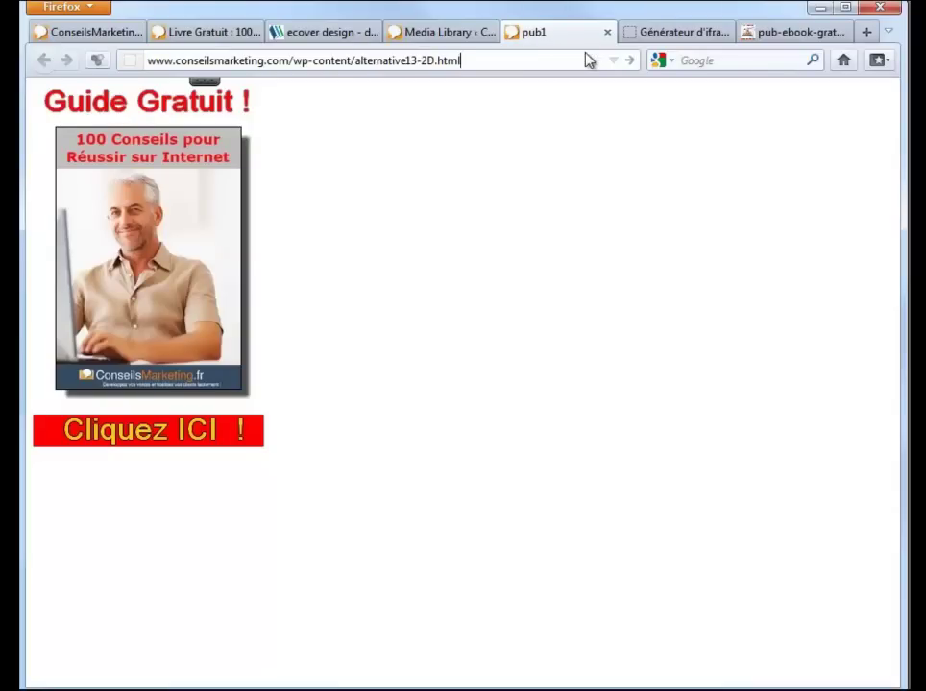
key("Return")
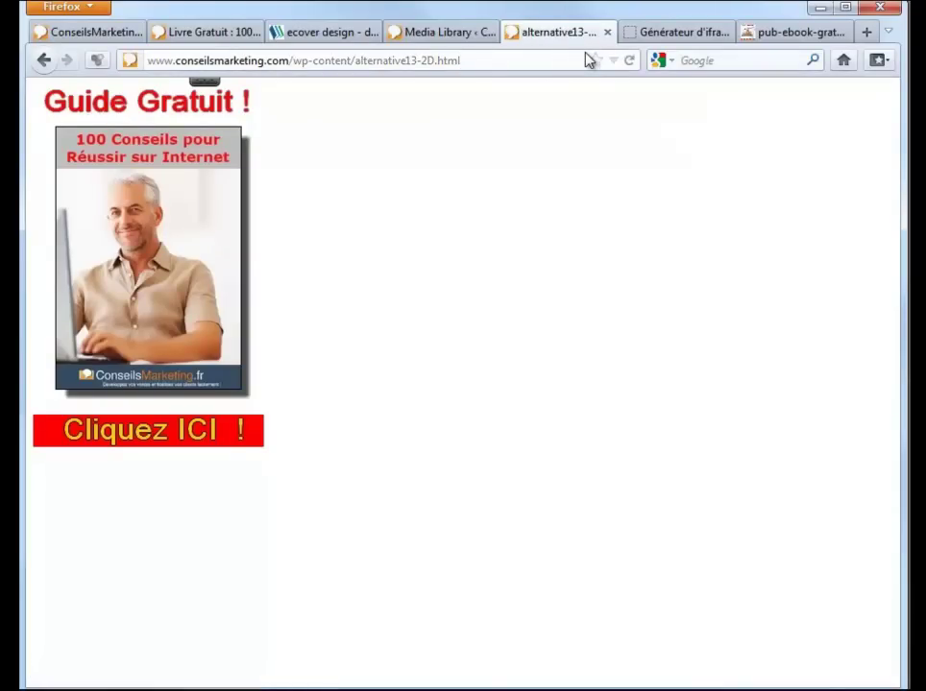
Load the 3D banner page alternative13-3d.html from wp-content in the same browser tab.
left_click(429, 56)
left_click(429, 55)
key("BackSpace")
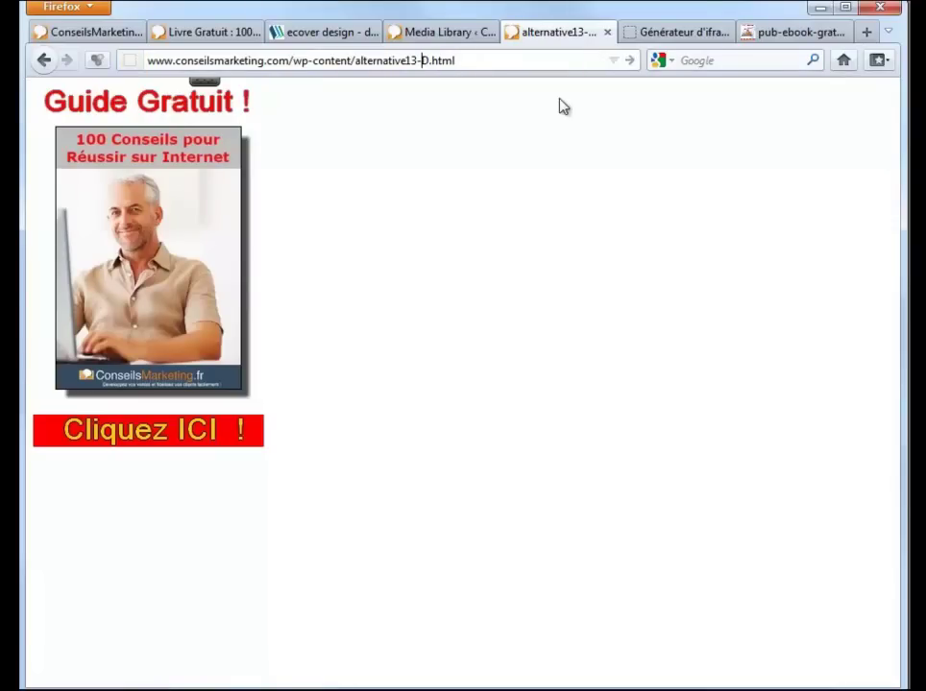
type("3")
key("Return")
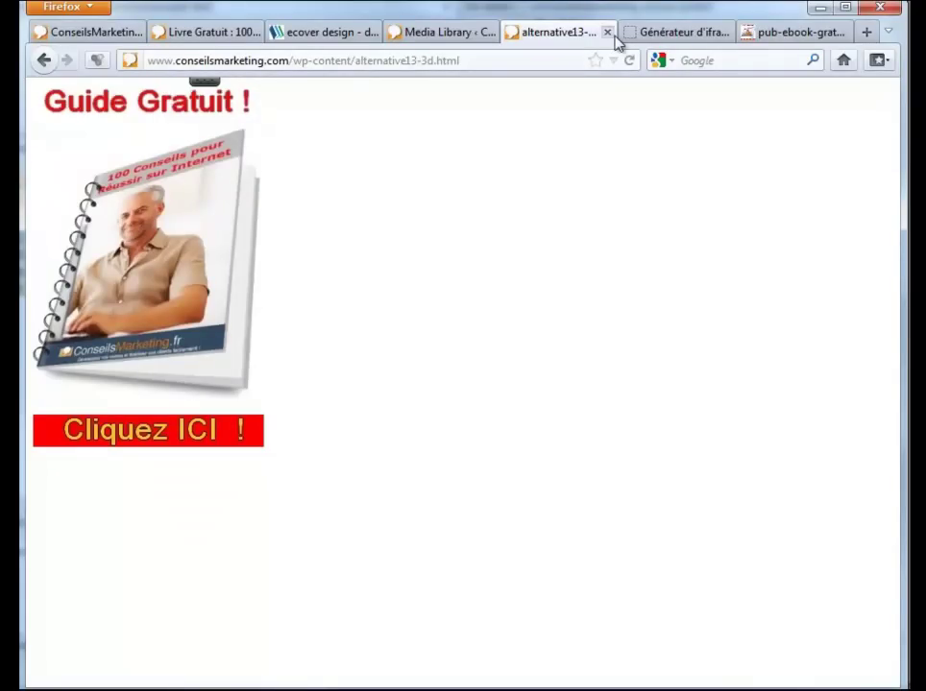
Go to the creer-un-site.fr iframe generator and name the iframe split-test.
left_click(670, 35)
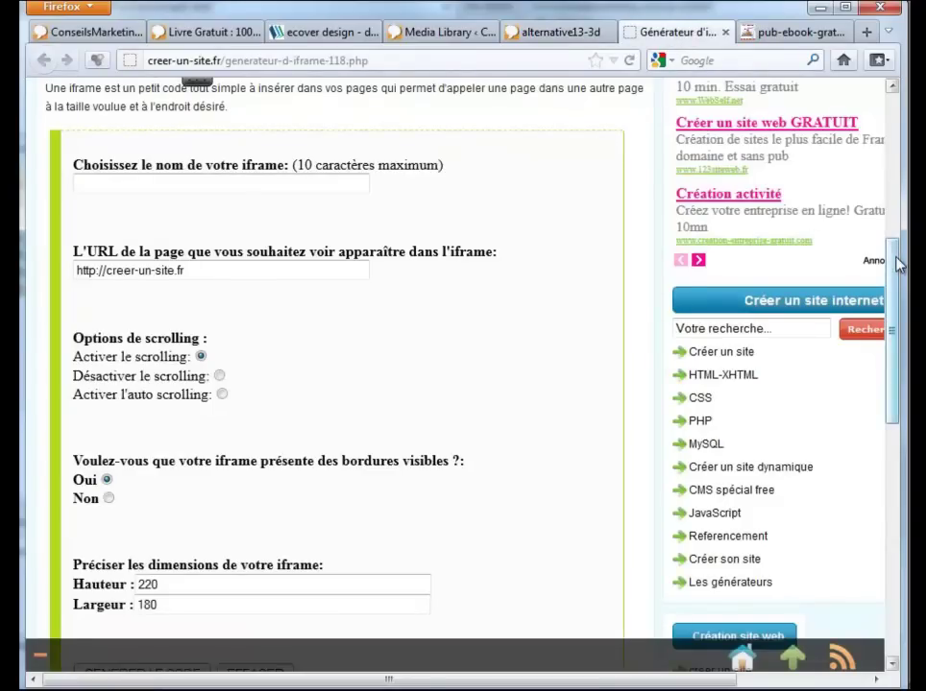
scroll(883, 242, "up", 8)
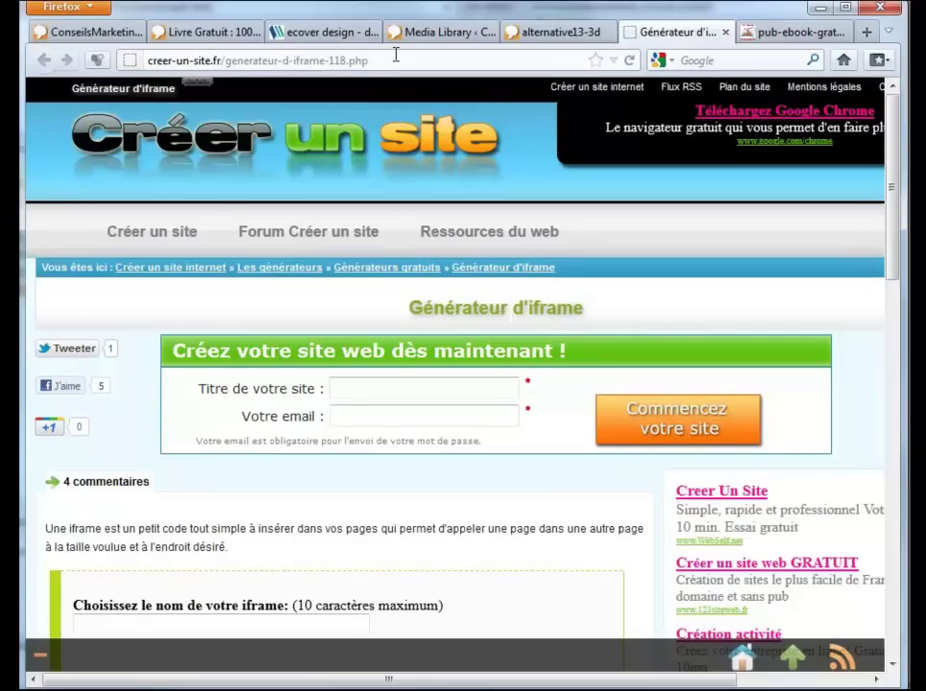
left_click_drag(893, 211, 895, 324)
left_click(157, 278)
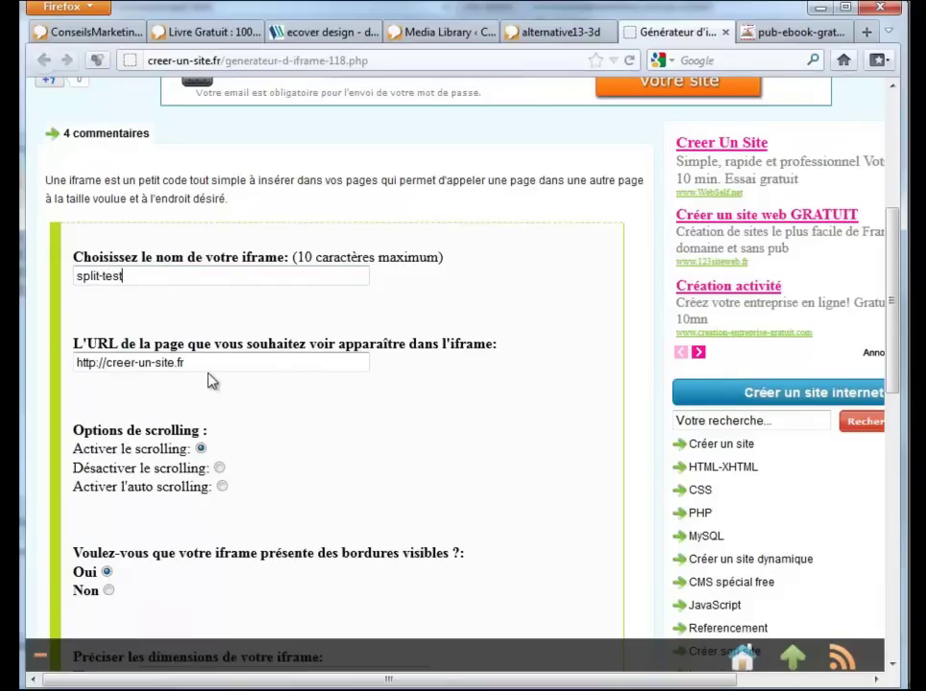
Try to load the 3D banner page with a capital D in its address, as alternative13-3D.html.
left_click_drag(225, 361, 45, 355)
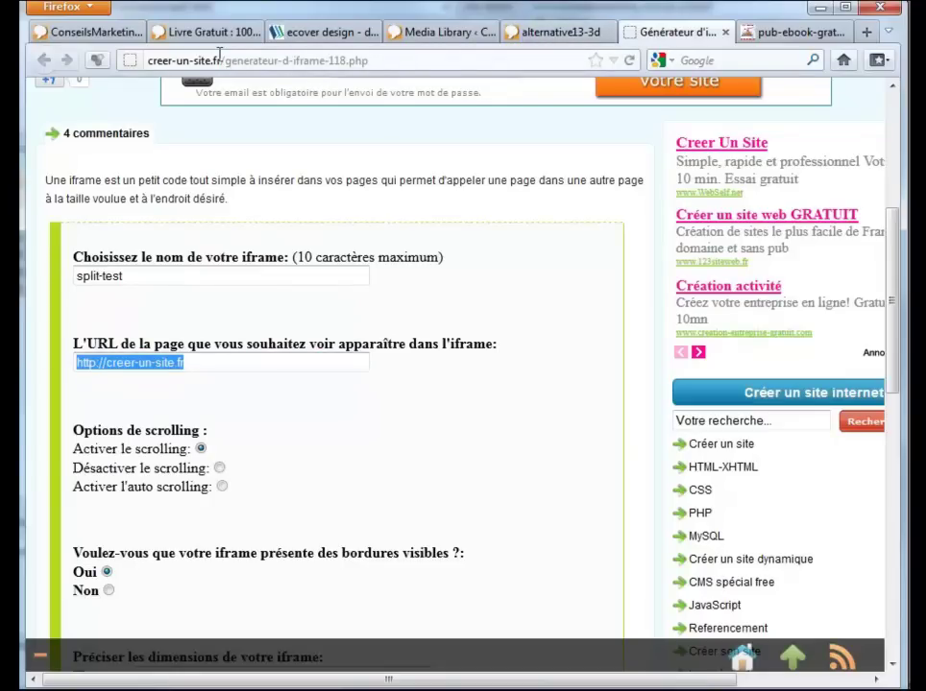
left_click(555, 34)
left_click(481, 60)
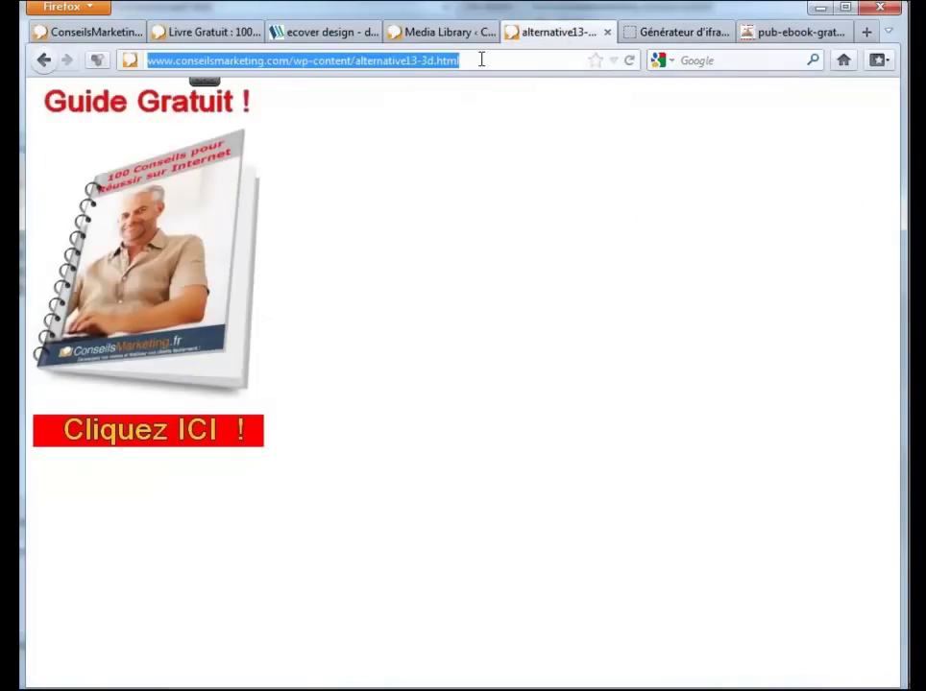
left_click(431, 59)
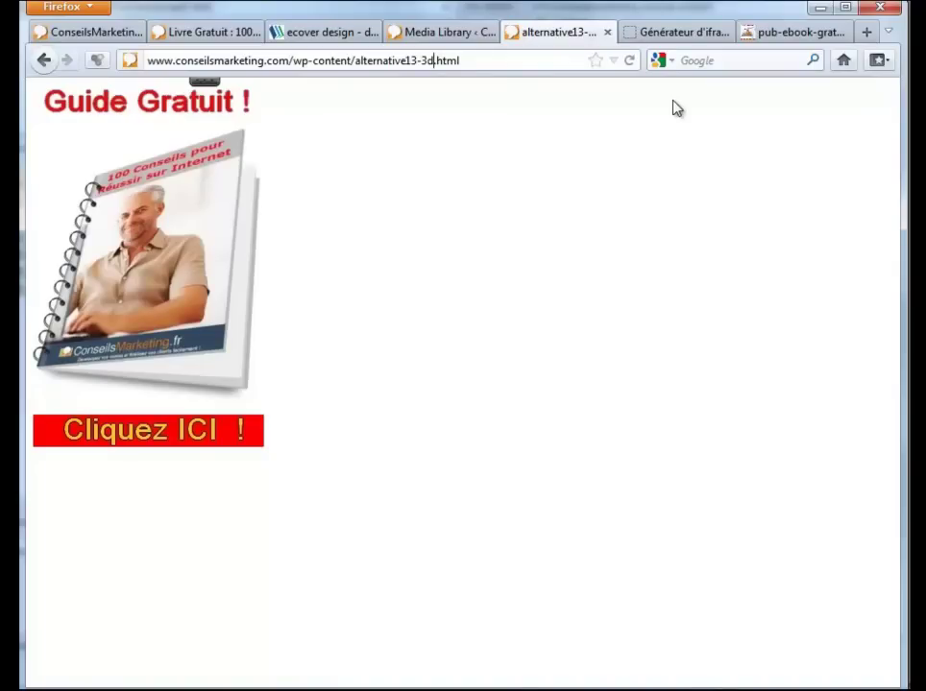
key("BackSpace")
type("D")
key("Return")
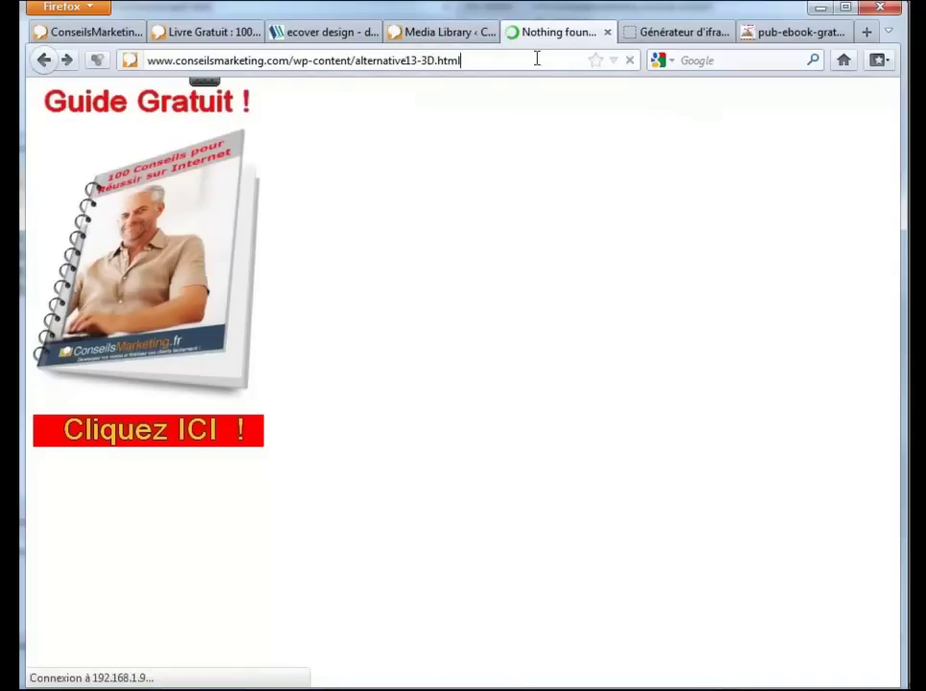
Return to alternative13-2D.html and copy its full address into the generator as the URL of the page shown in the iframe.
left_click(44, 60)
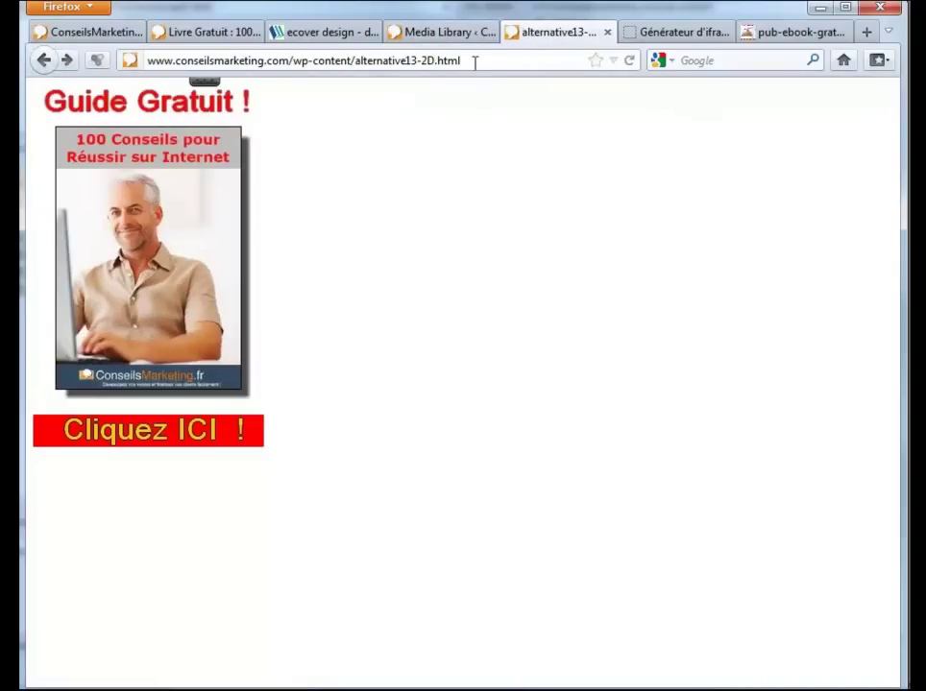
key("ctrl+a")
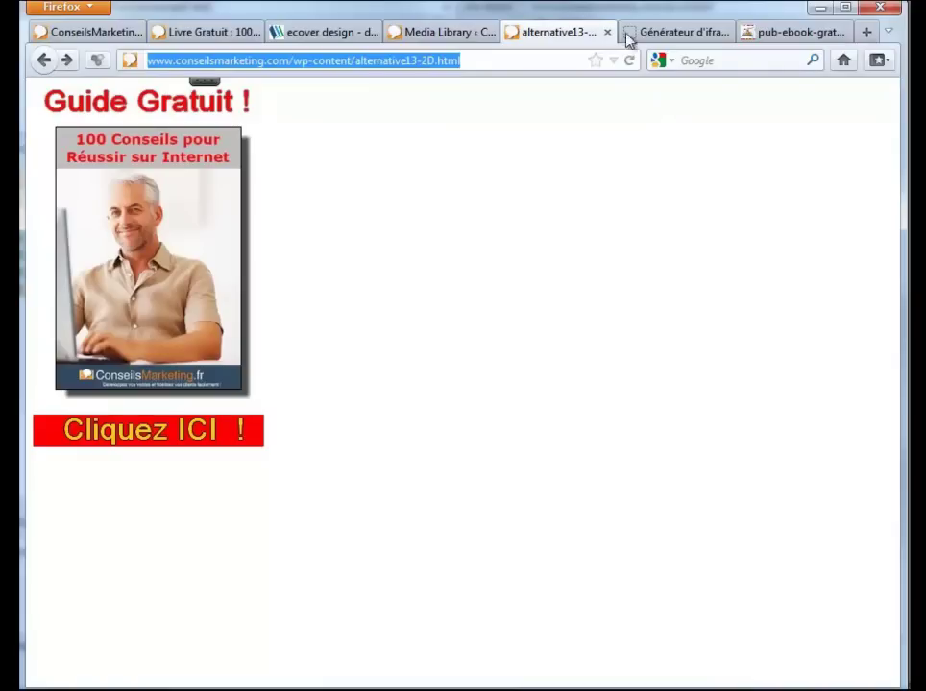
left_click(696, 33)
left_click(198, 365)
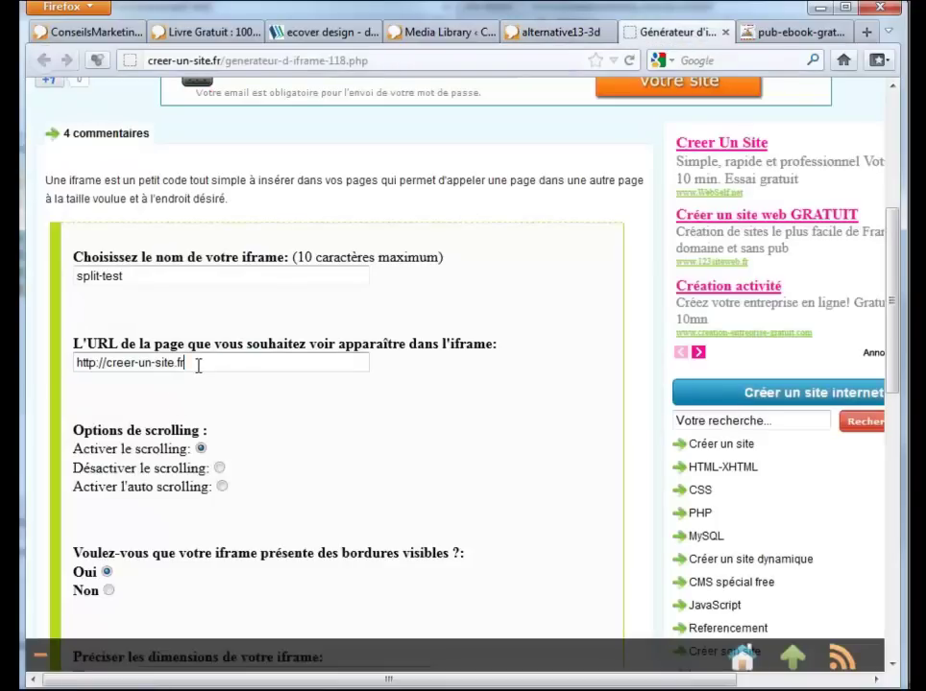
key("ctrl+a")
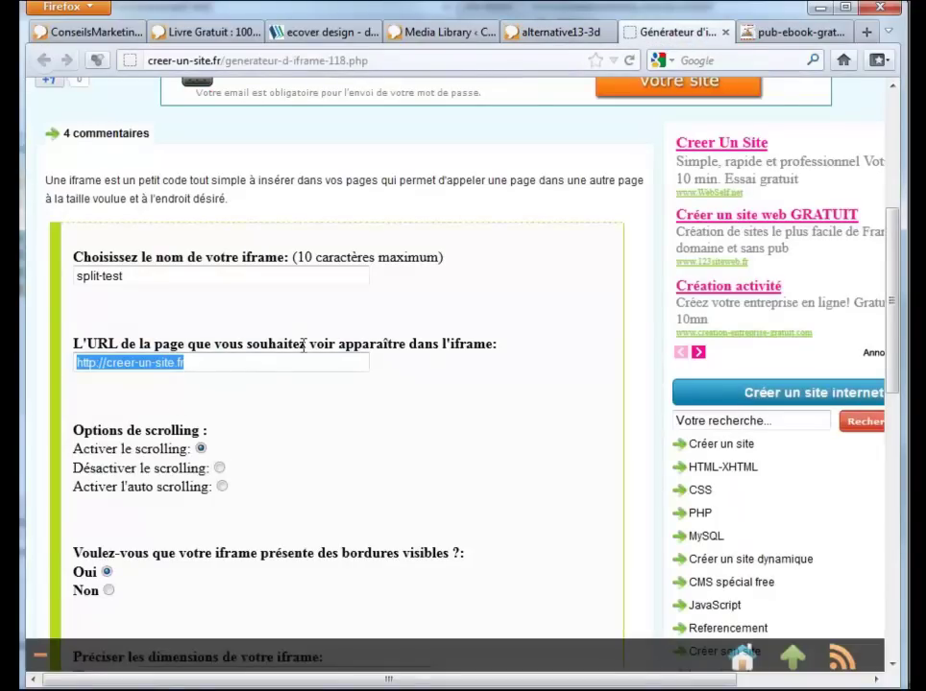
key("ctrl+v")
Disable scrolling and visible borders for the iframe.
scroll(413, 418, "down", 2)
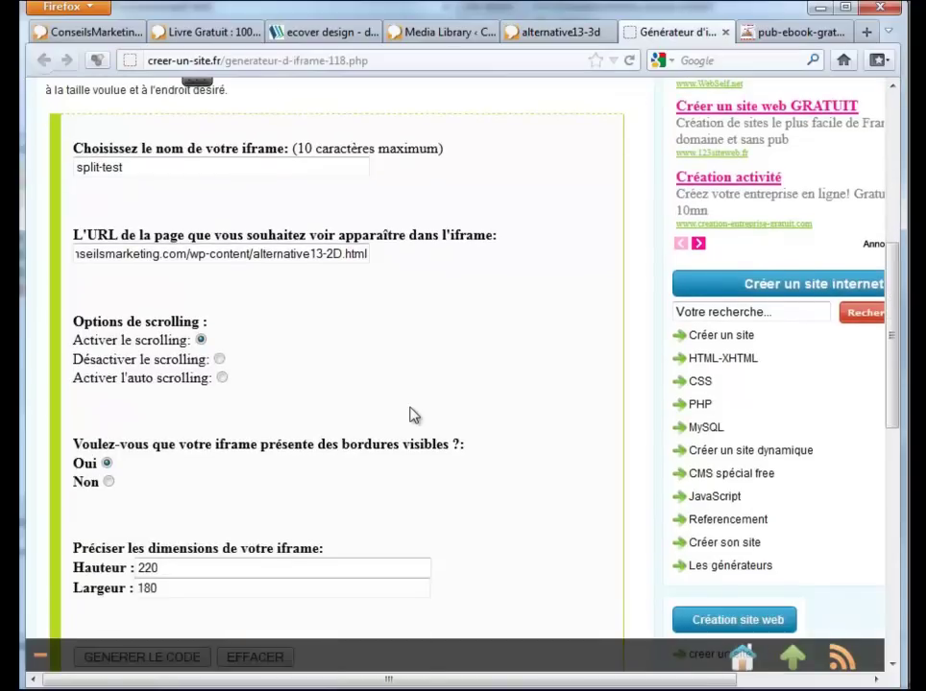
scroll(372, 396, "down", 1)
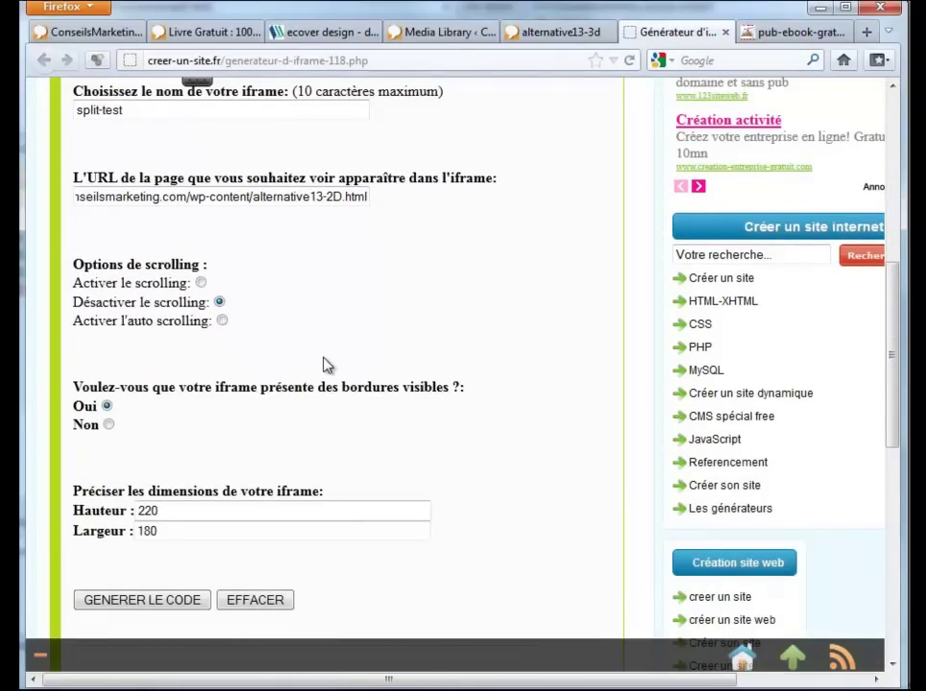
scroll(323, 365, "down", 1)
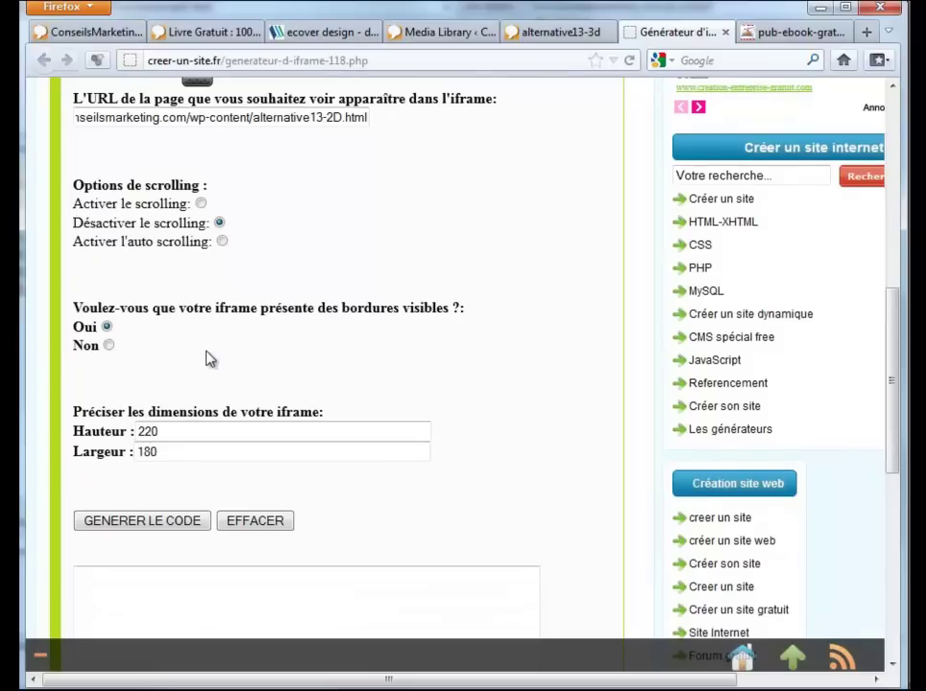
left_click(110, 347)
scroll(170, 341, "down", 2)
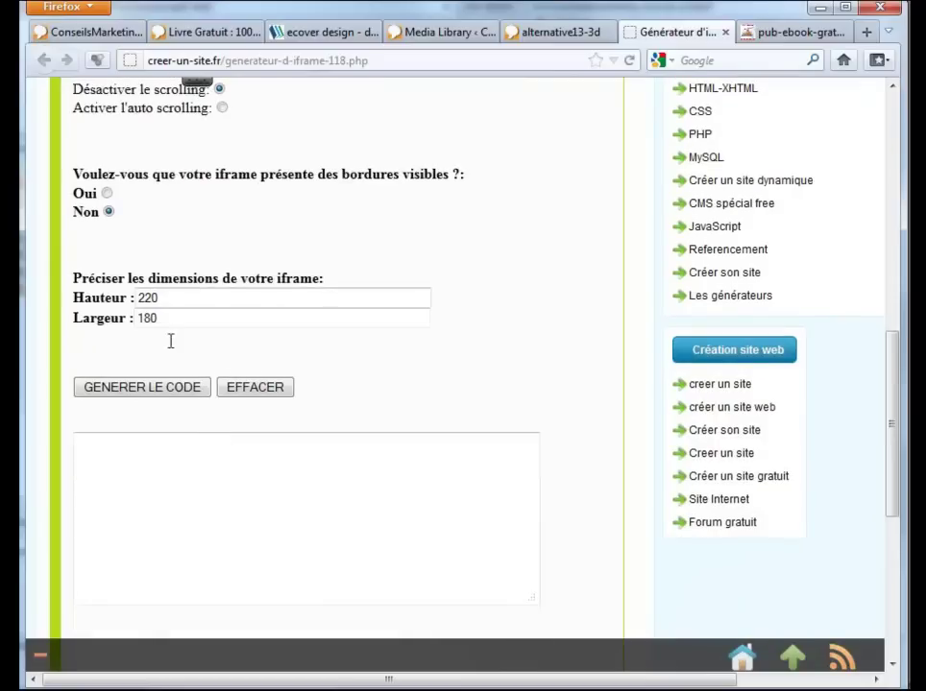
Set the iframe height to 395 and width to 250, and generate the code.
left_click_drag(185, 300, 74, 294)
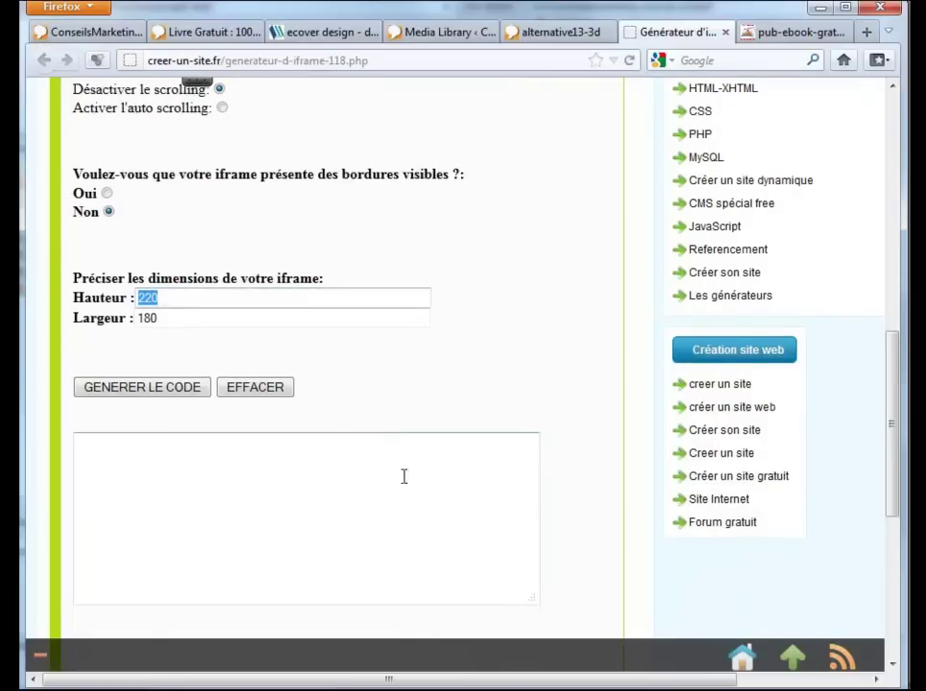
key("Tab")
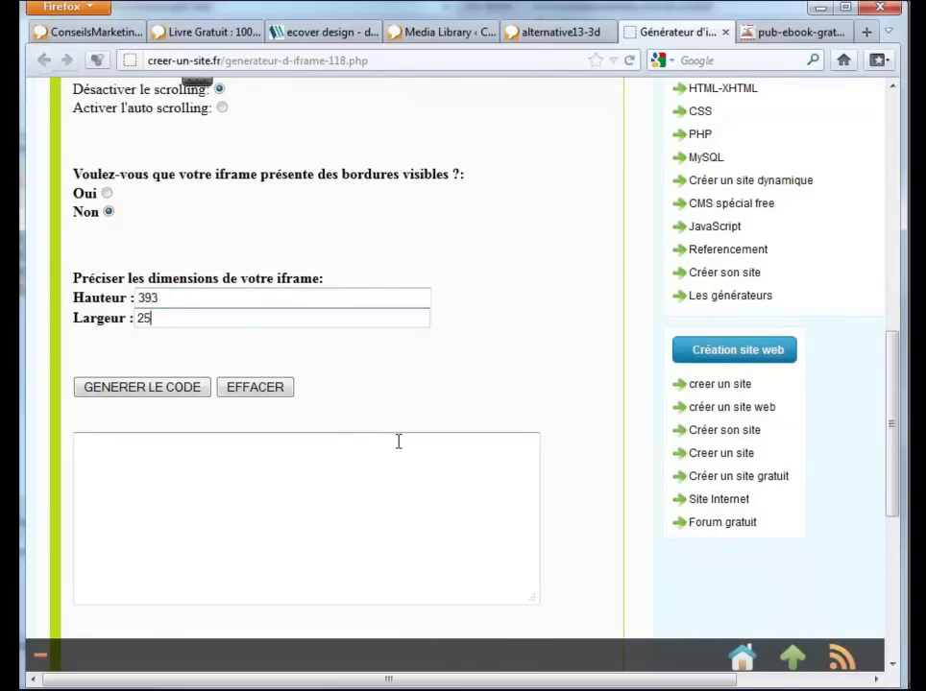
left_click(192, 303)
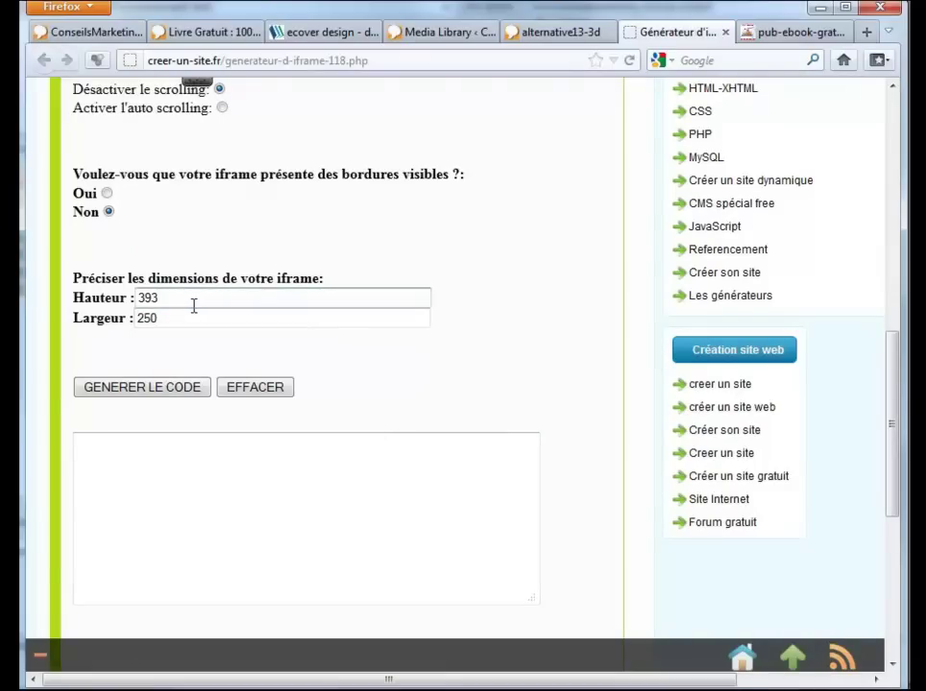
left_click(190, 316)
scroll(254, 290, "up", 6)
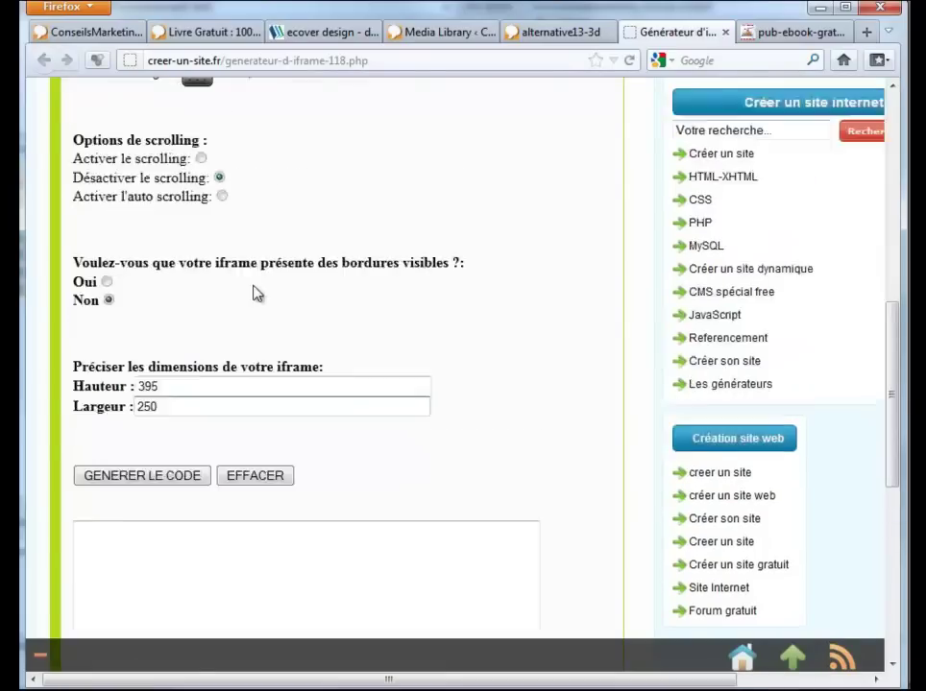
scroll(257, 296, "down", 5)
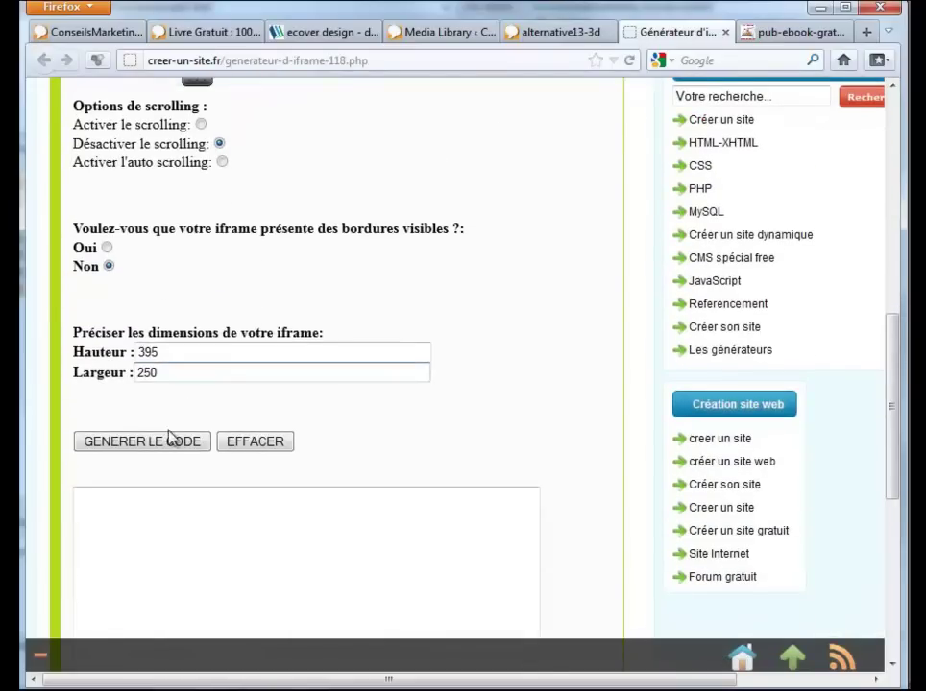
left_click(141, 446)
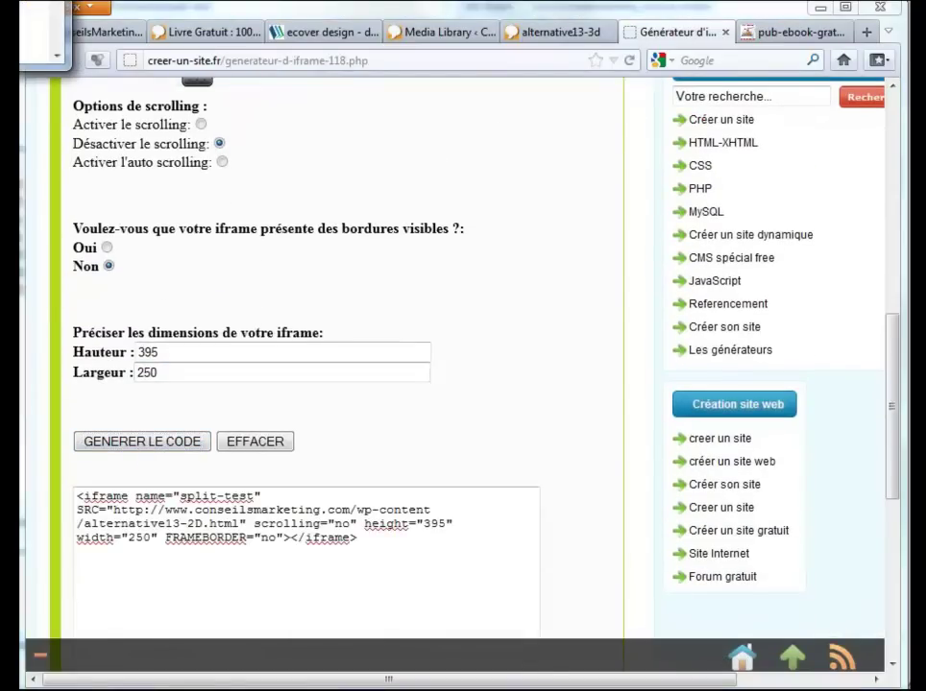
Look at the iframe preview window and copy the complete generated split-test iframe code.
left_click_drag(0, 0, 426, 54)
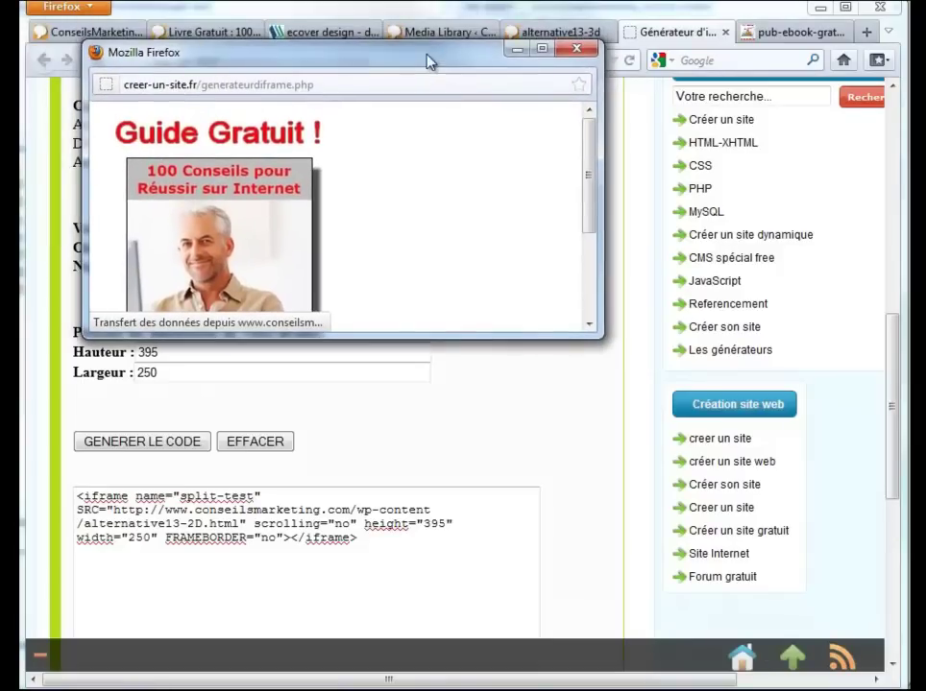
left_click_drag(597, 332, 27, 490)
key("ctrl+c")
left_click(437, 48)
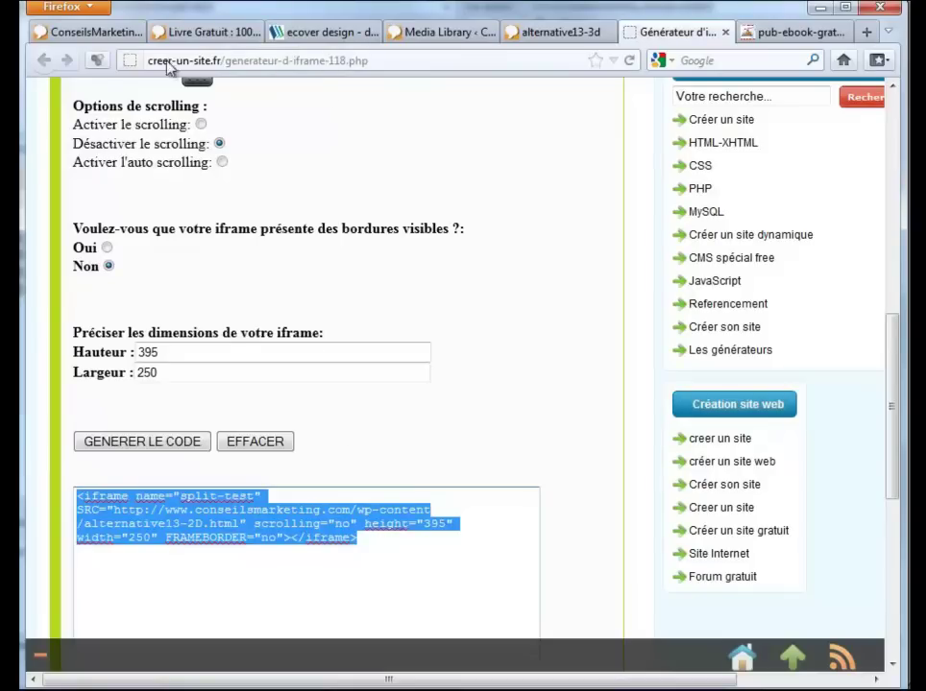
Check the Publicités block on the ConseilsMarketing home page and open the Widgets page in the WordPress admin.
left_click(84, 36)
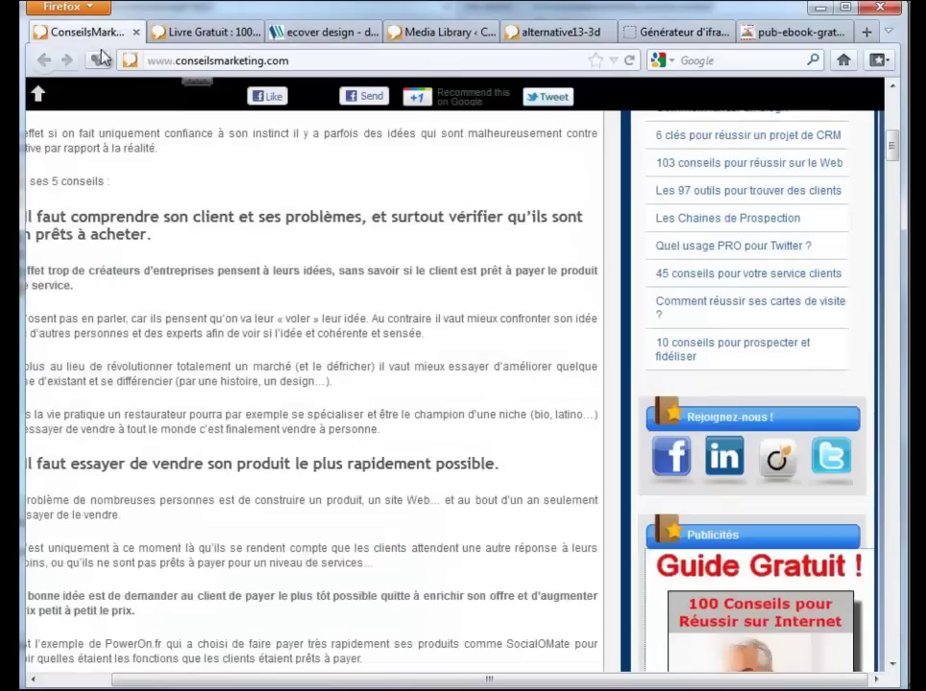
left_click(413, 33)
mouse_move(173, 264)
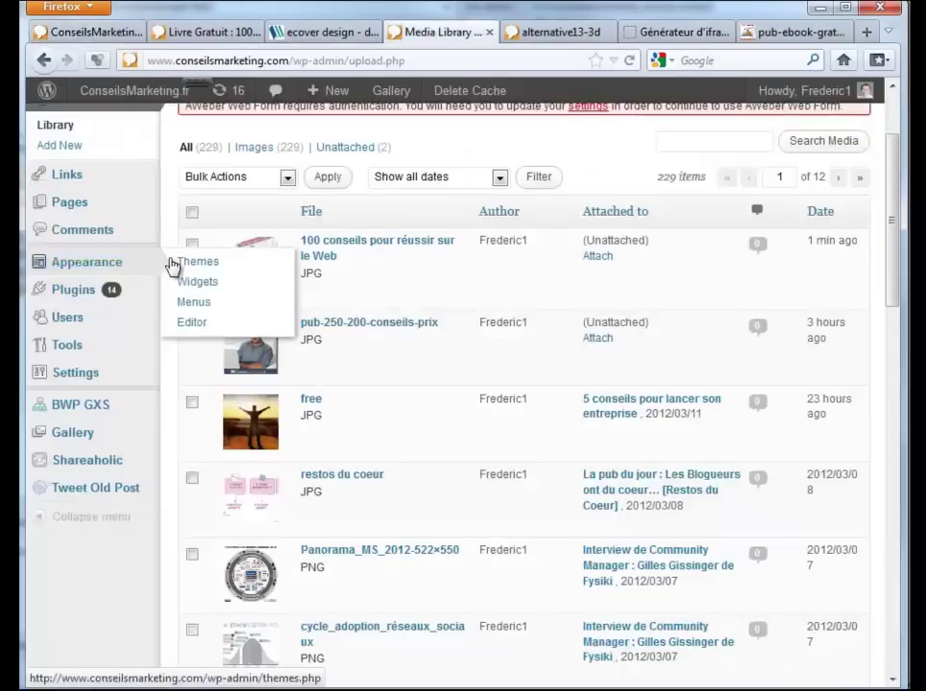
left_click(198, 284)
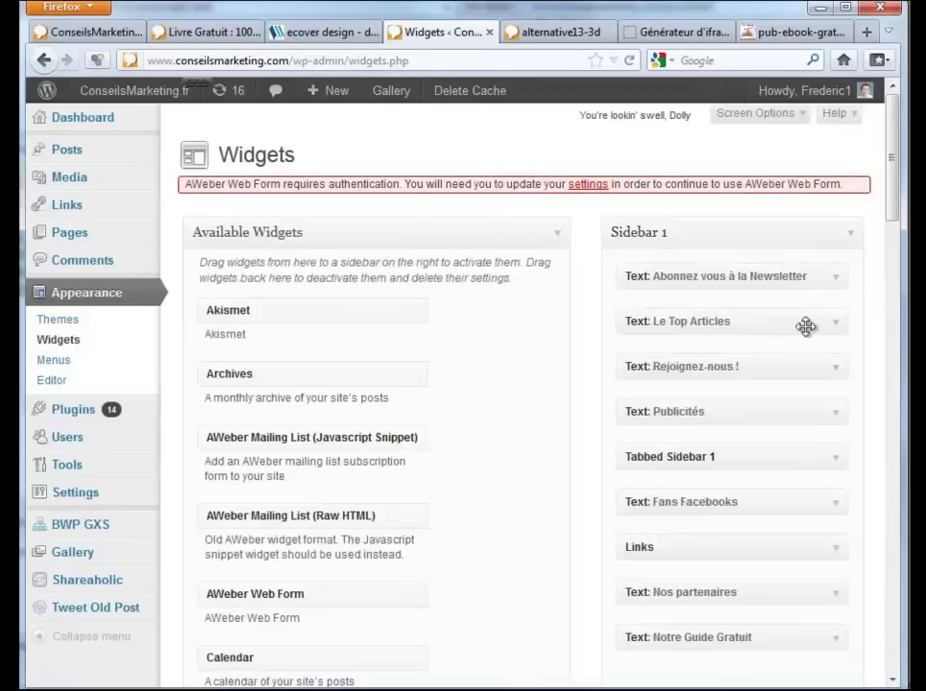
Add a new Text widget to Sidebar 1 below the Notre Guide Gratuit widget.
scroll(806, 330, "down", 5)
scroll(804, 331, "down", 2)
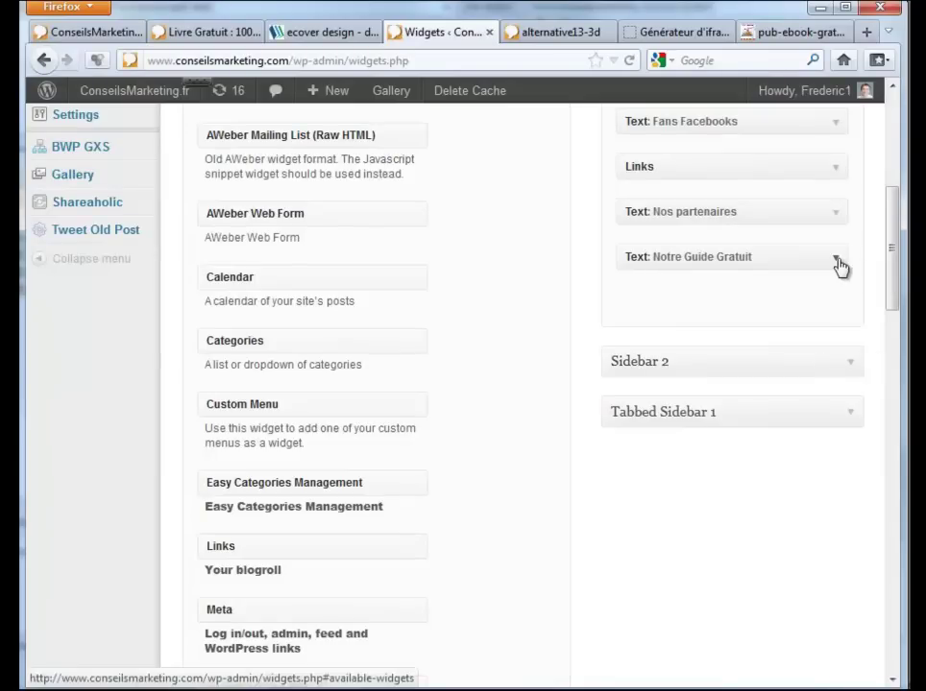
scroll(288, 471, "down", 8)
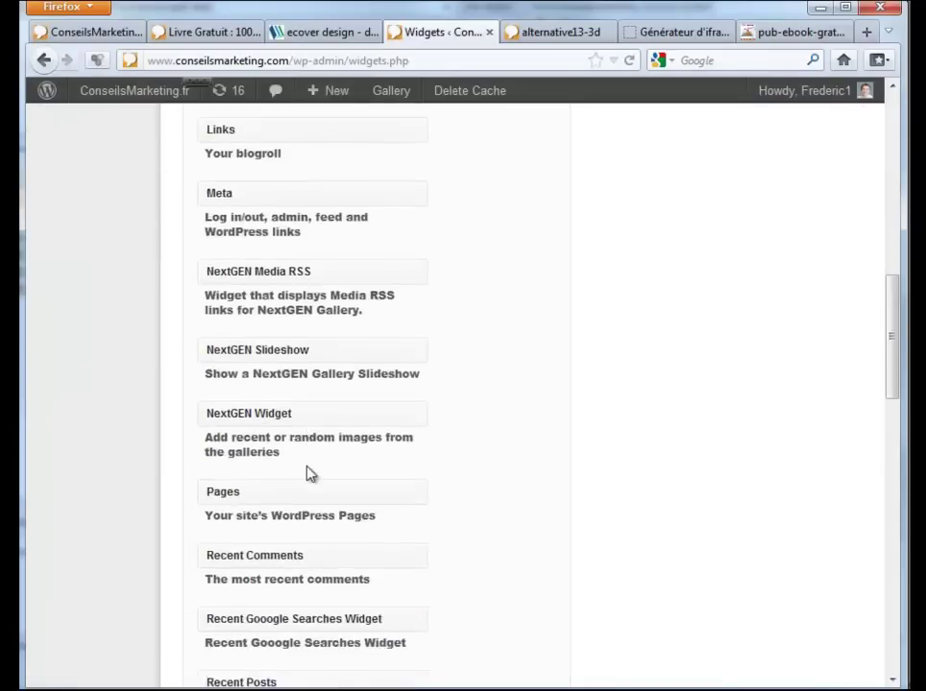
scroll(310, 462, "down", 3)
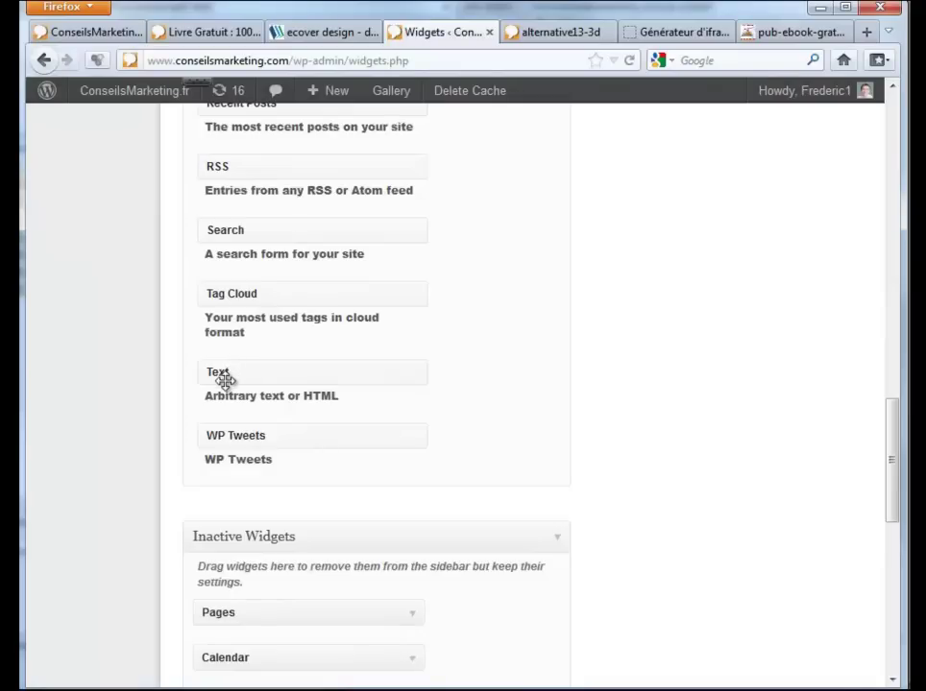
left_click_drag(550, 211, 677, 224)
Replace the code in the Notre Guide Gratuit widget with the generated split-test iframe code, then save and close the widget.
left_click(670, 32)
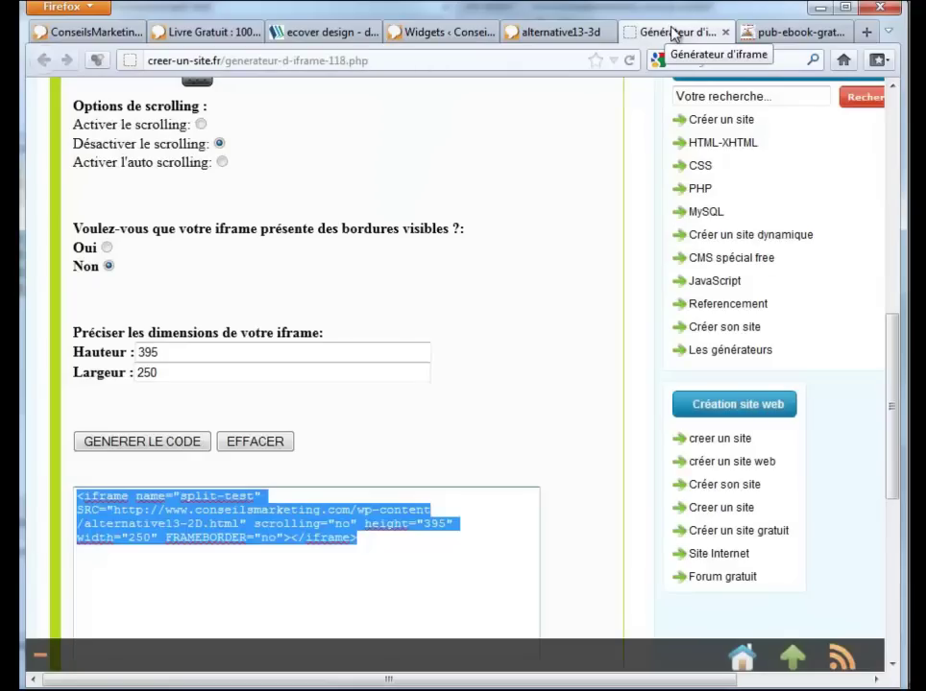
left_click(450, 36)
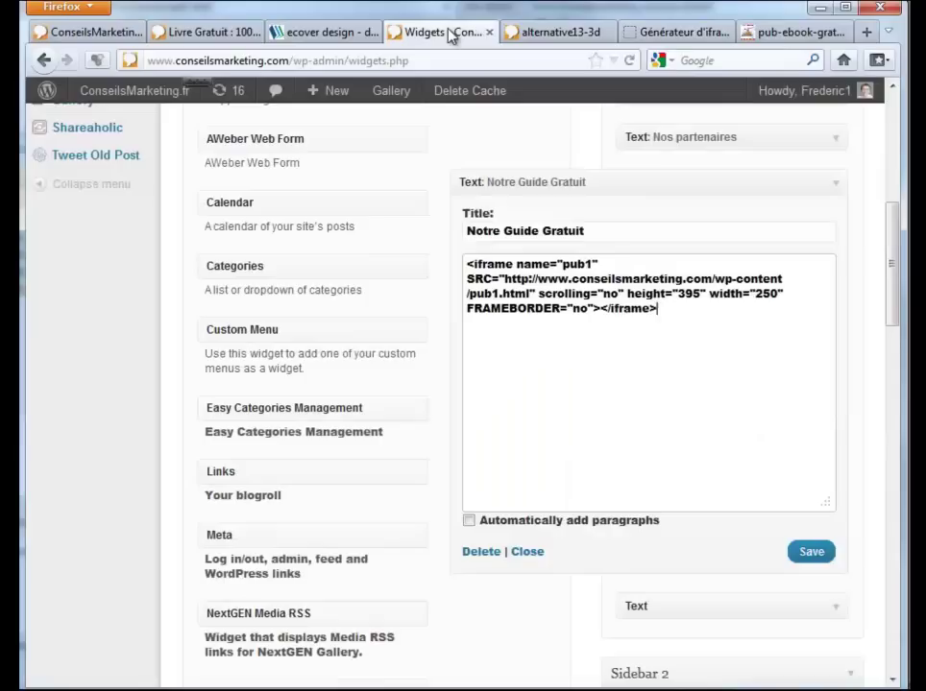
left_click_drag(658, 309, 371, 272)
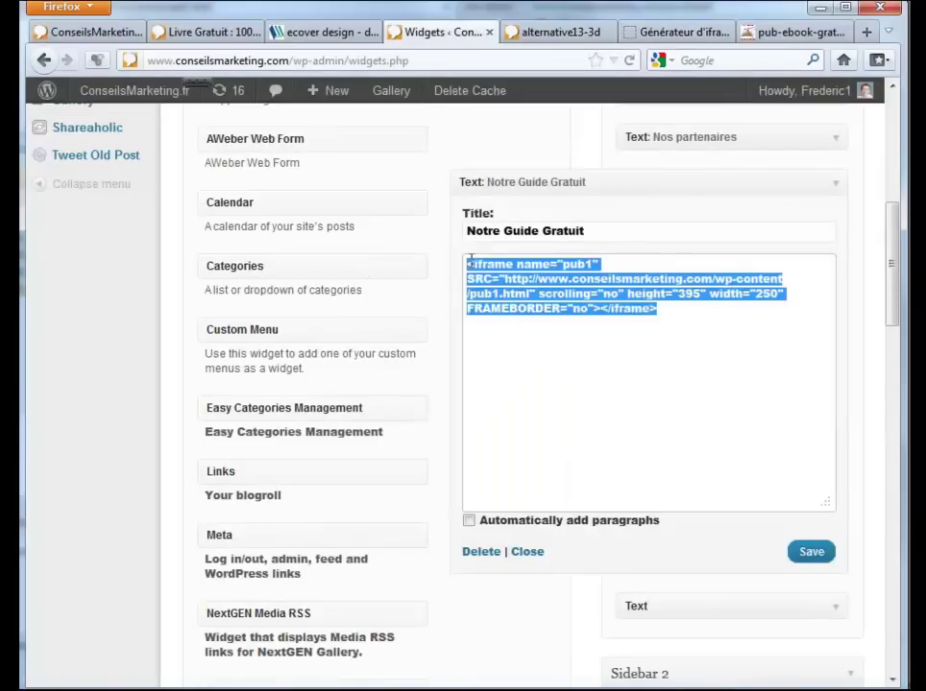
key("ctrl+v")
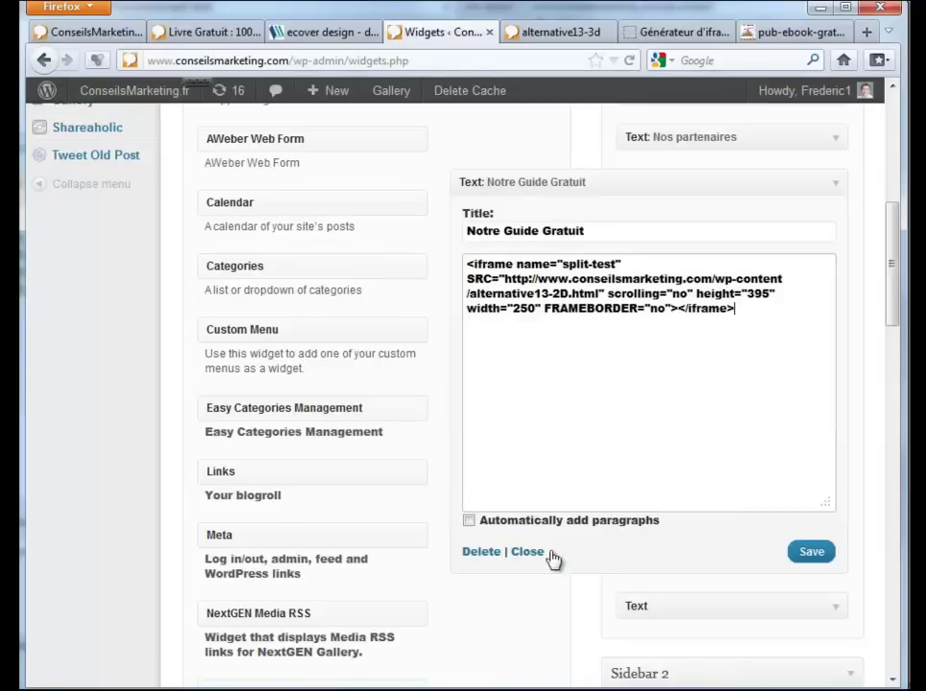
left_click(811, 554)
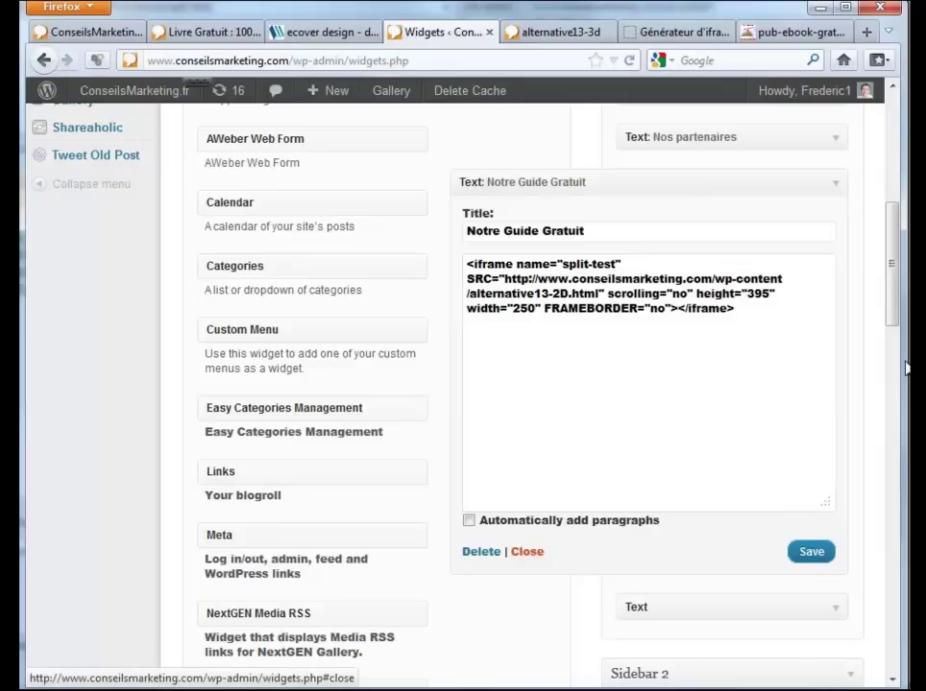
left_click(526, 553)
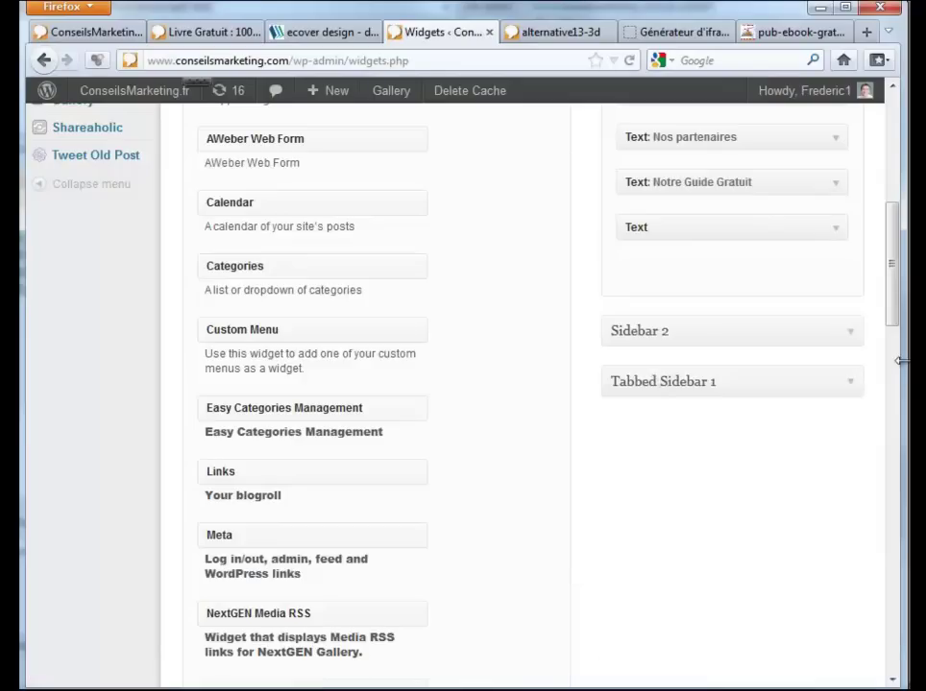
Check the Notre Guide Gratuit sidebar block on the reloaded free book page and test its banner link.
left_click(208, 39)
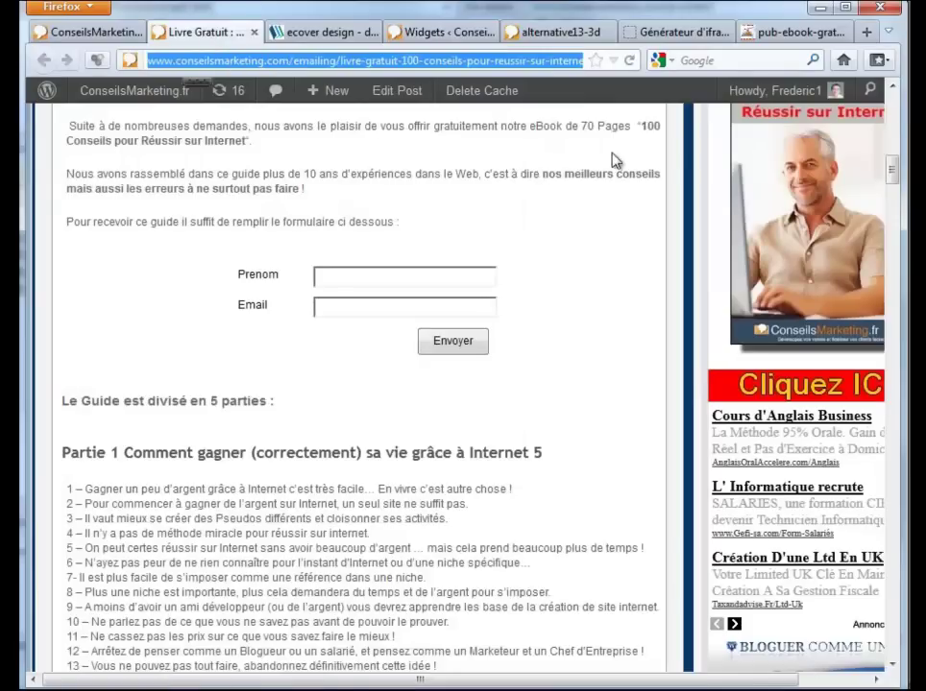
scroll(615, 162, "up", 6)
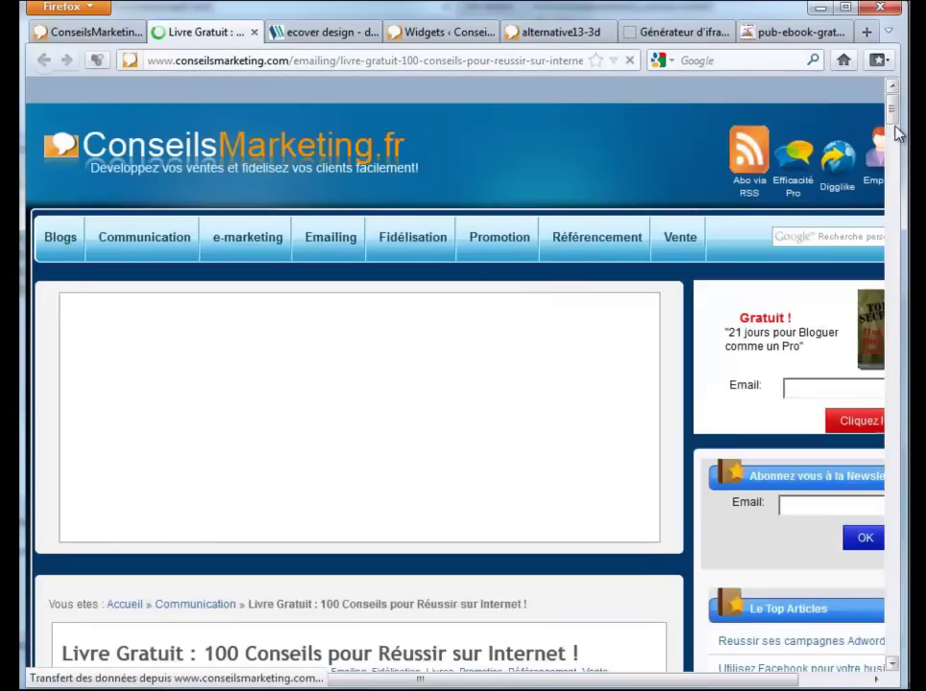
left_click_drag(895, 110, 873, 413)
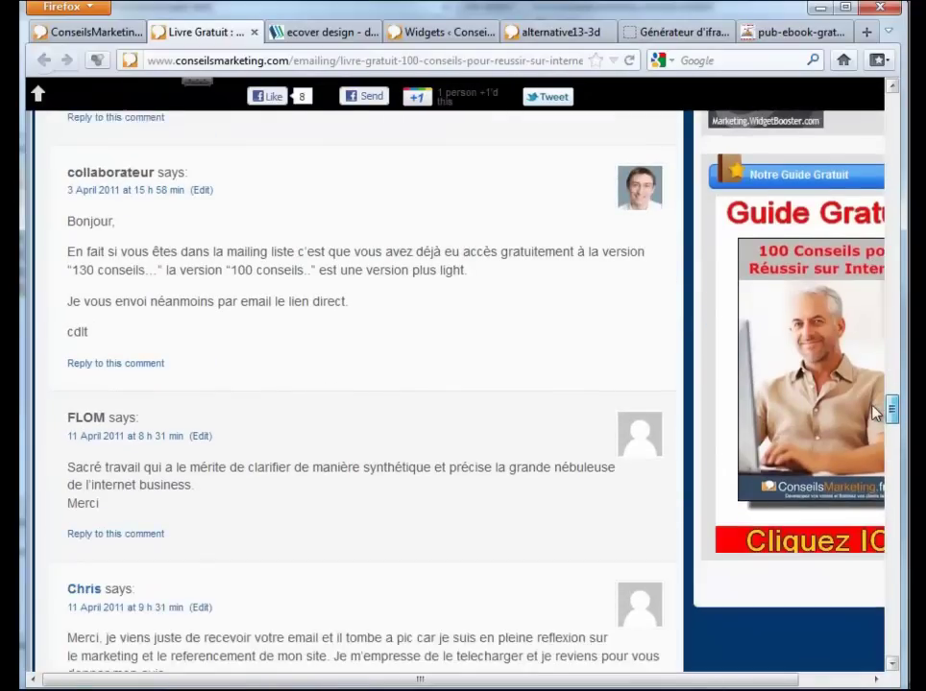
left_click_drag(758, 688, 849, 677)
left_click(742, 288)
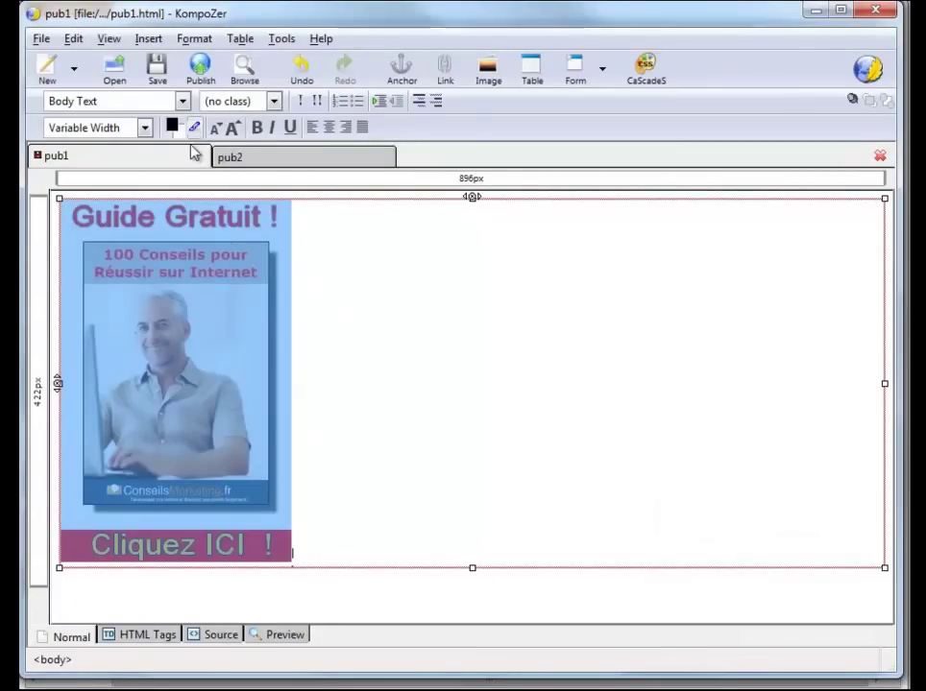
left_click(149, 38)
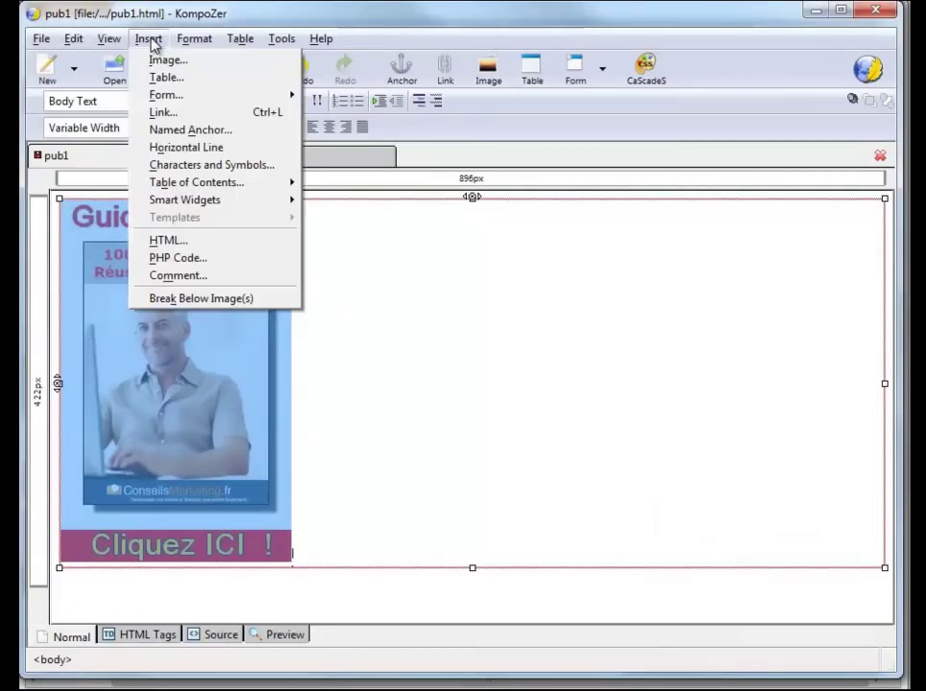
left_click(183, 113)
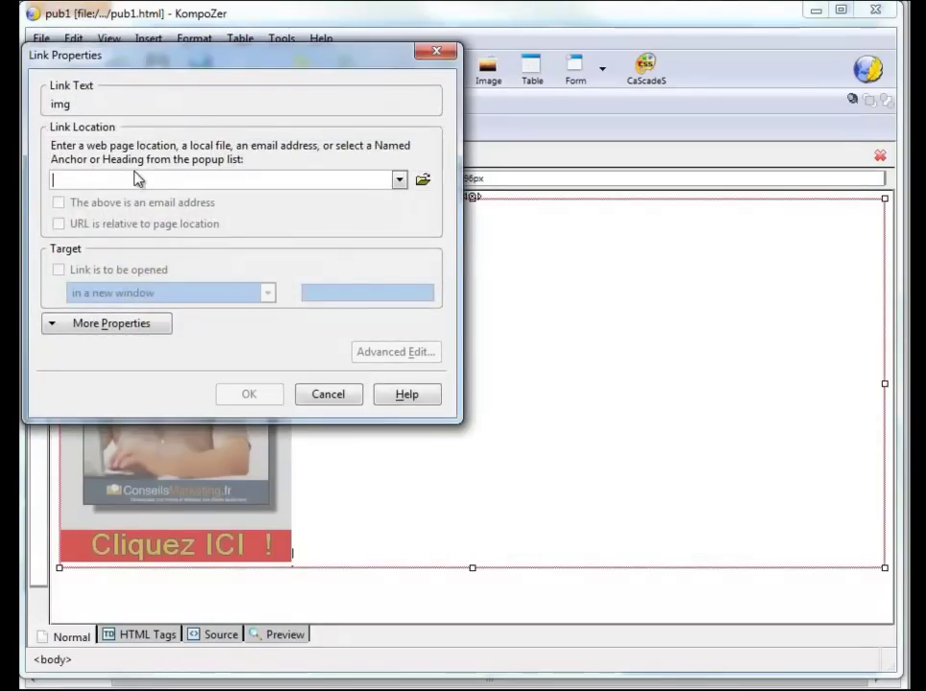
type("http://www.conseilsmarketing.com/emailing/livre-gratuit-100-conseils-pour-reussir-sur-internet")
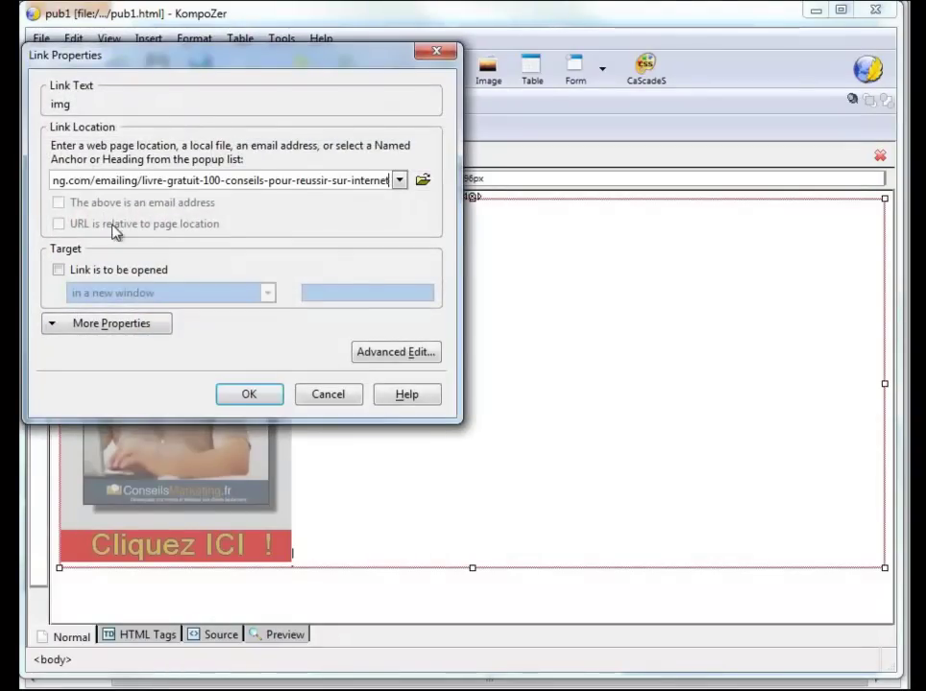
left_click(59, 270)
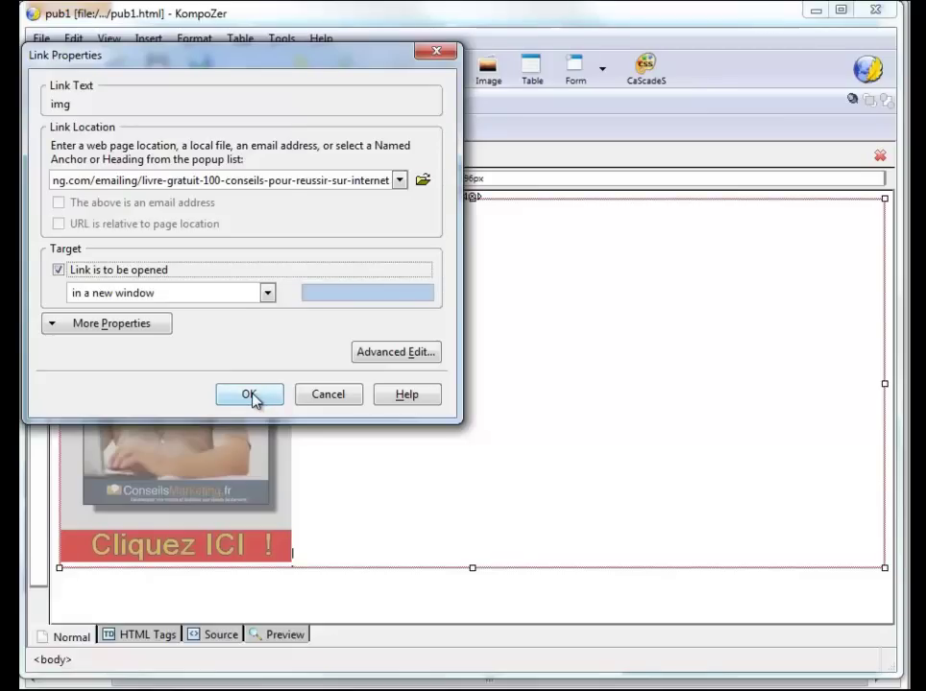
left_click(247, 396)
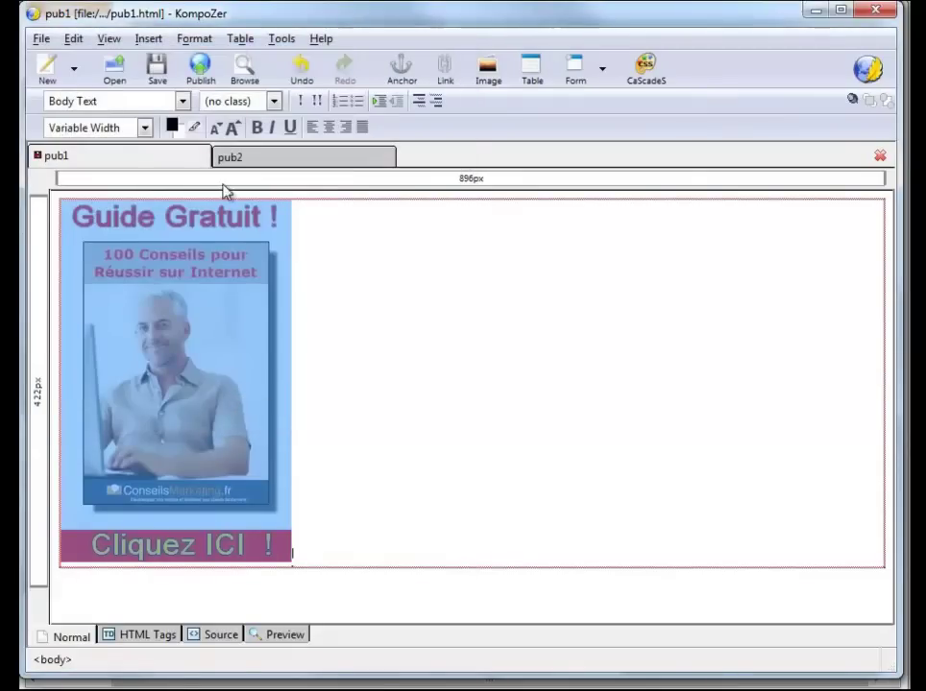
left_click(157, 73)
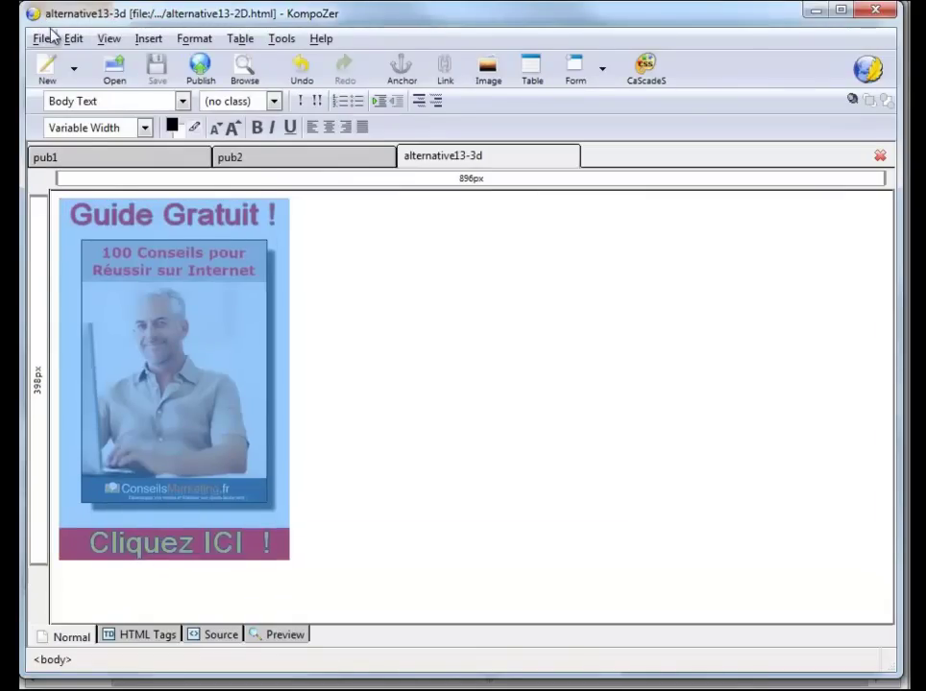
Open the recent page alternative13-3d.html, set its banner link to open in a new window and save it.
left_click(42, 38)
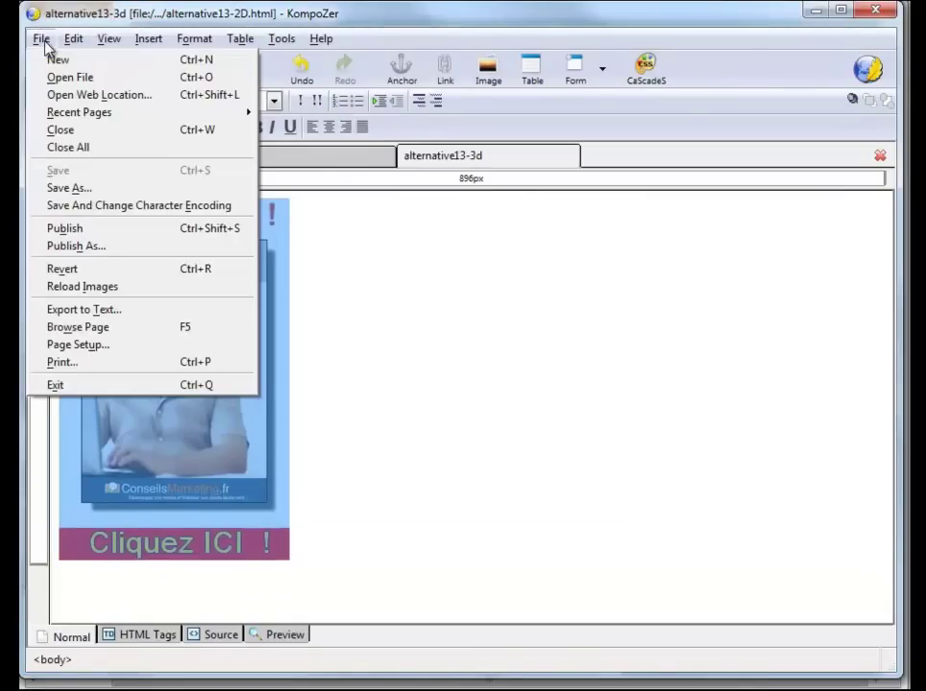
mouse_move(169, 117)
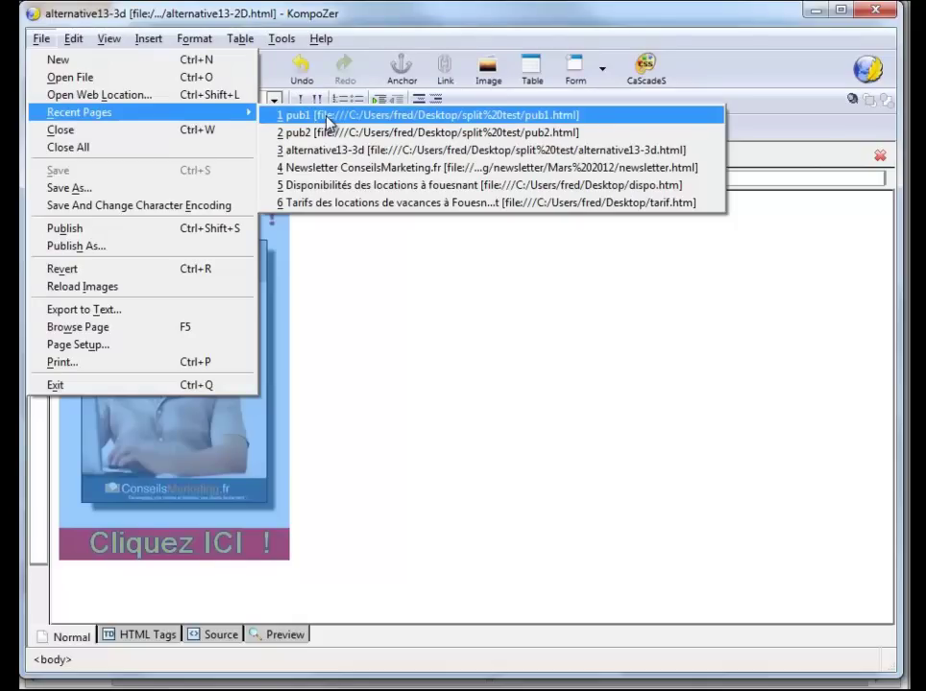
left_click(356, 156)
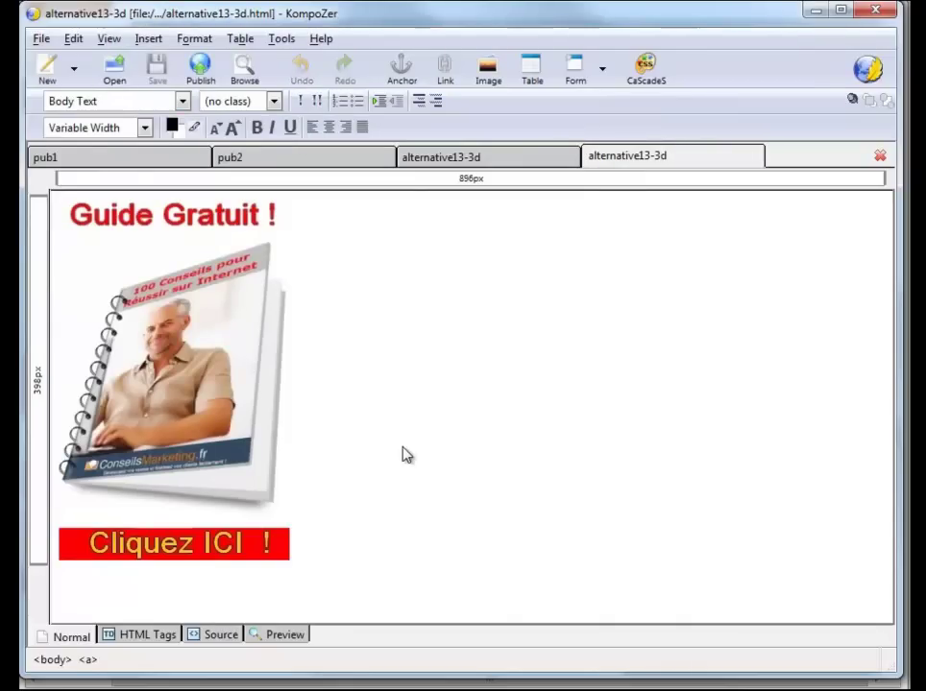
key("ctrl+a")
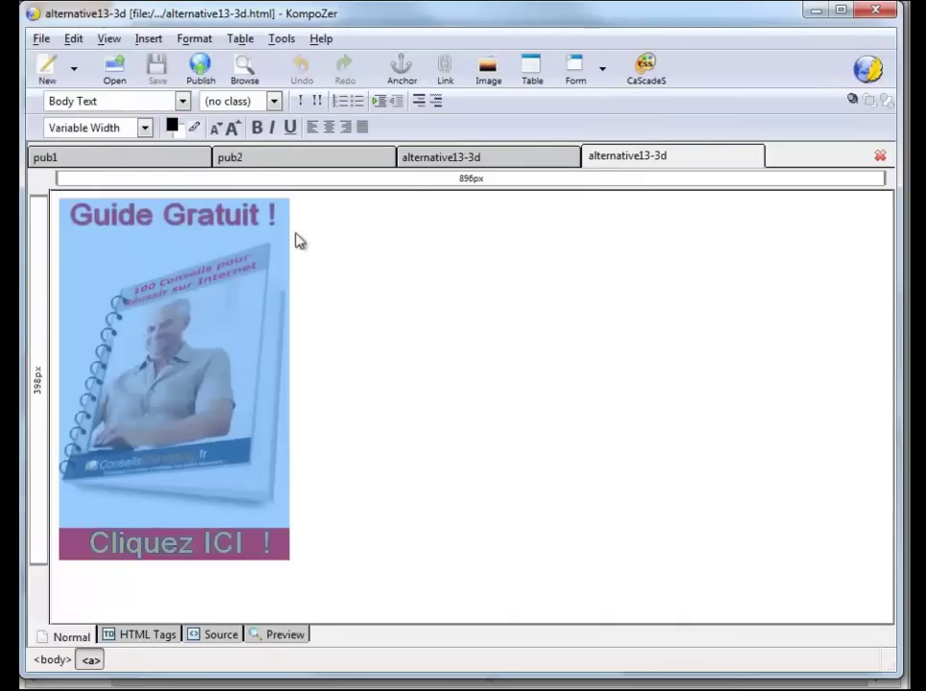
left_click(146, 39)
left_click(178, 113)
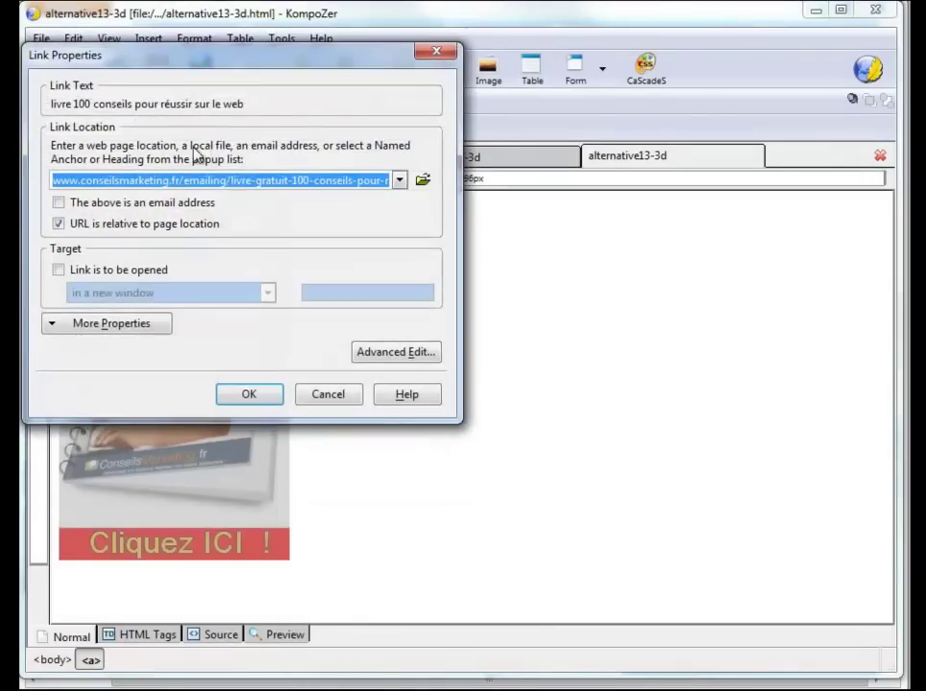
left_click(58, 270)
left_click(249, 395)
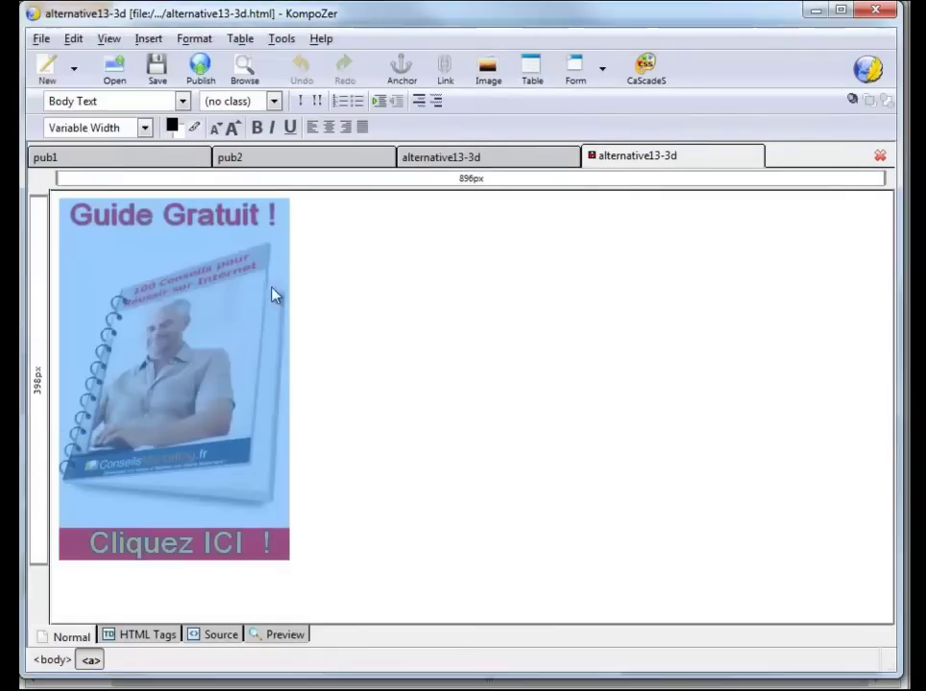
left_click(157, 67)
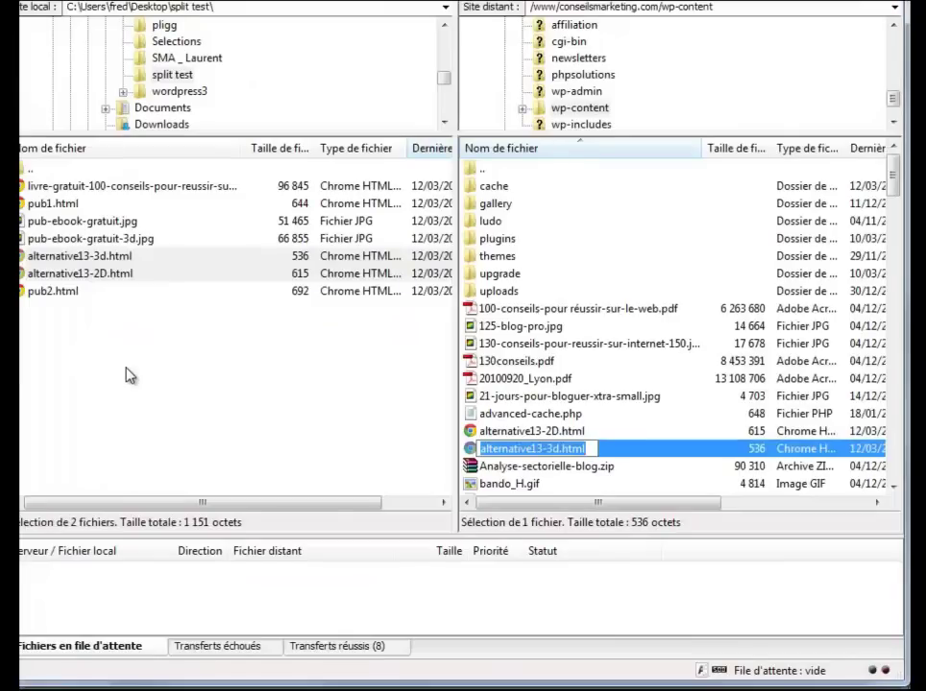
Switch to the FTP client and upload alternative13-2D.html and alternative13-3d.html to wp-content, replacing the existing files.
left_click(130, 376)
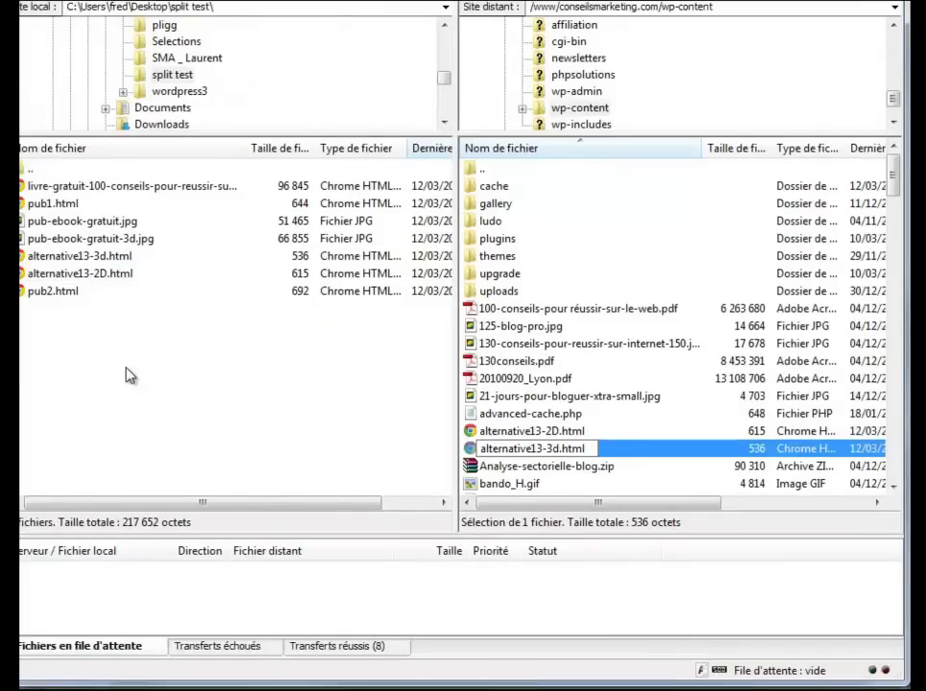
left_click(123, 277)
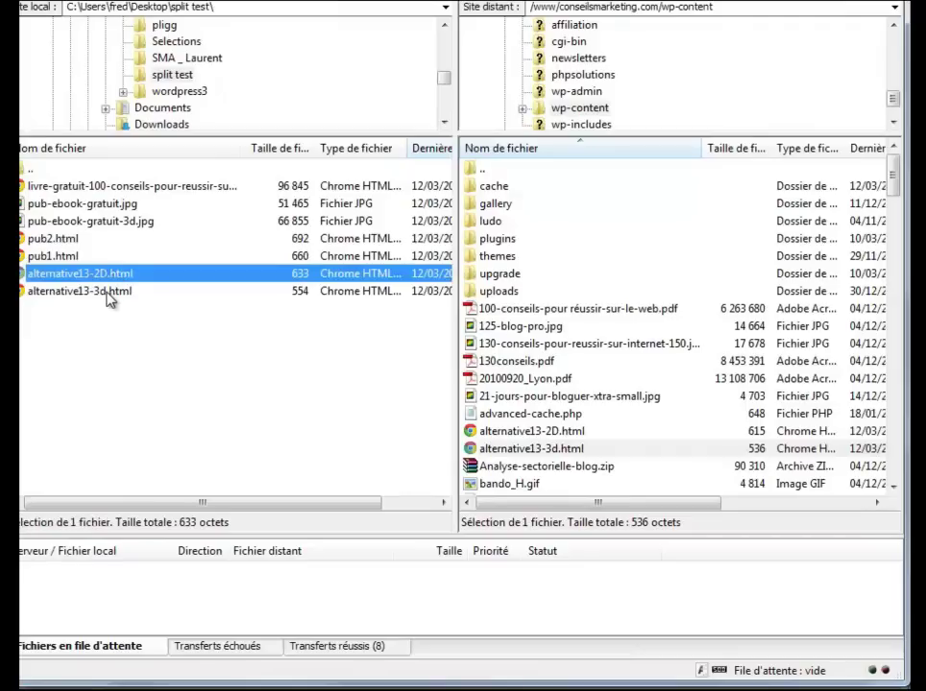
left_click(96, 290, "ctrl")
left_click_drag(315, 327, 586, 375)
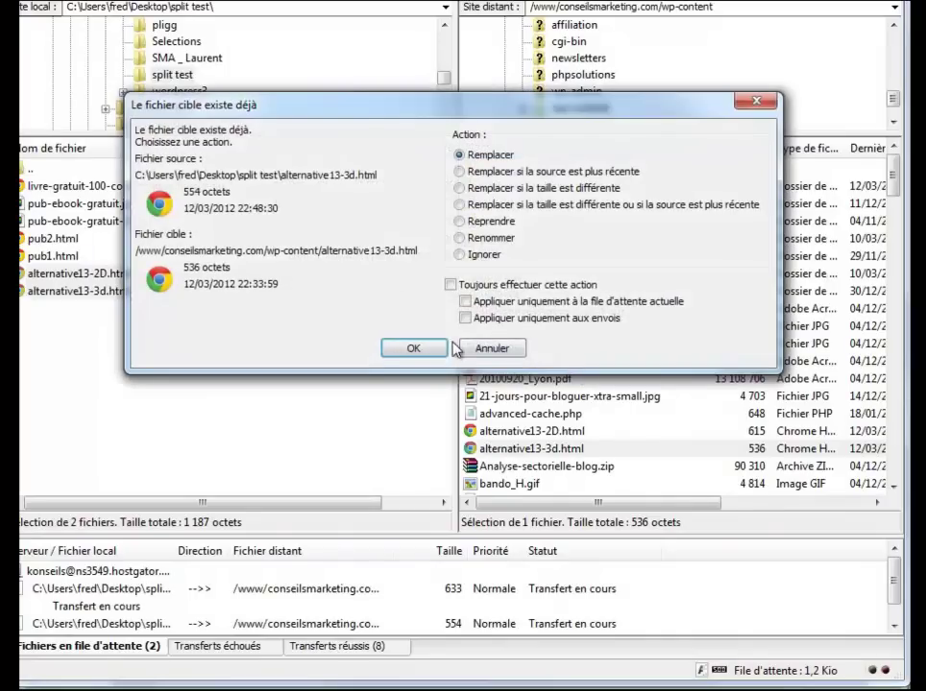
left_click(413, 349)
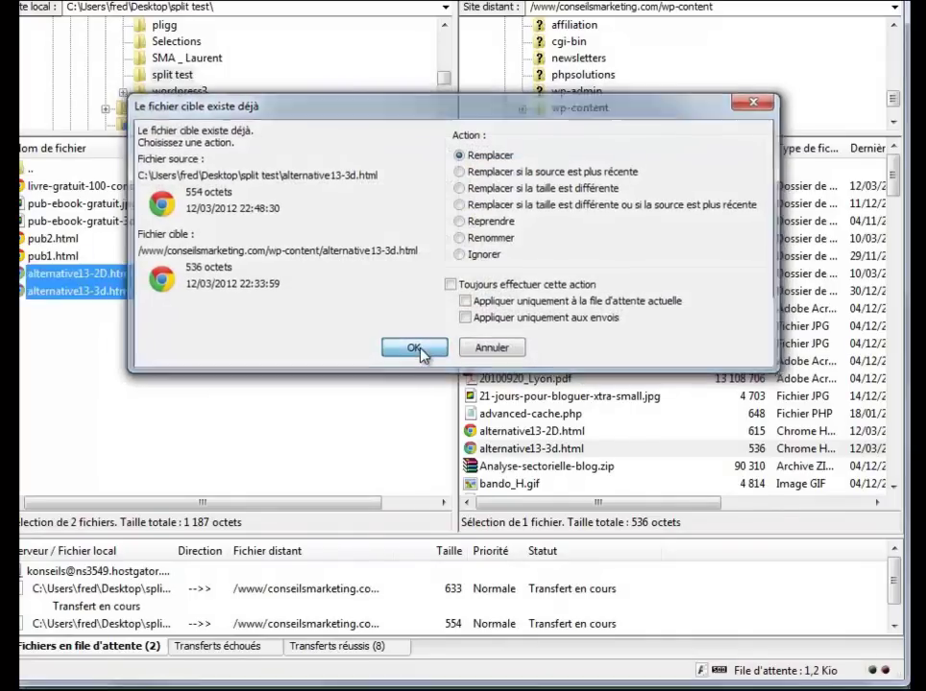
left_click(416, 350)
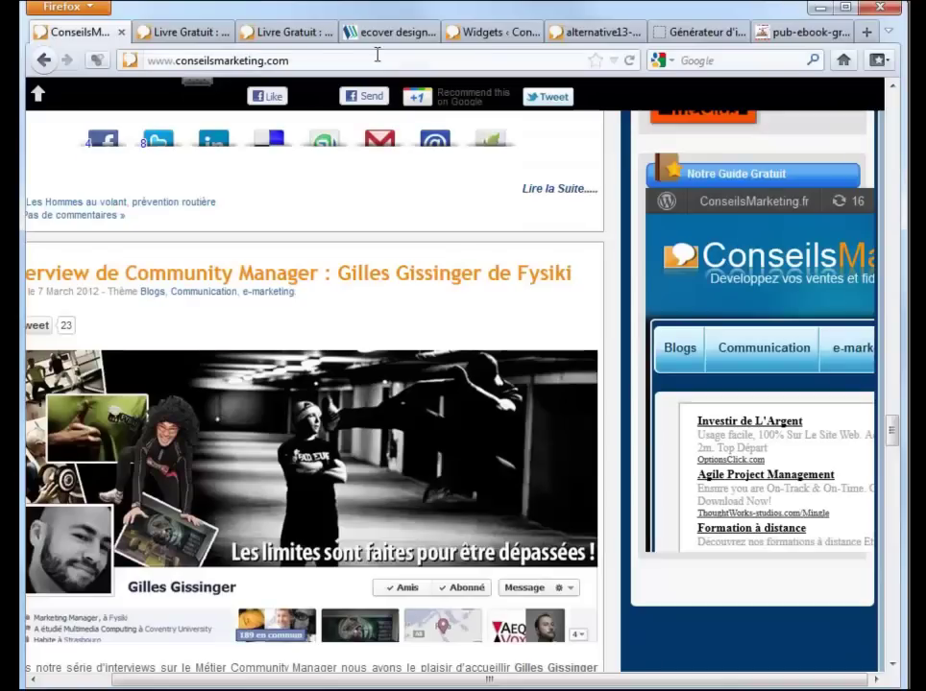
Reload the alternative13-2D.html page in Firefox and test its banner link, returning to the ConseilsMarketing home page.
left_click(266, 35)
left_click(570, 36)
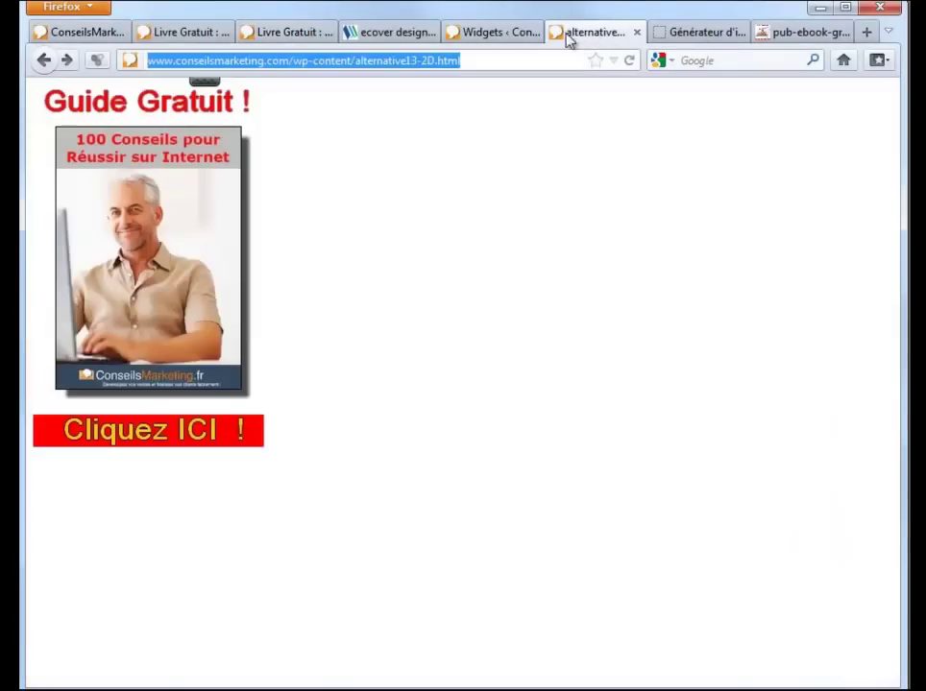
left_click(480, 62)
key("Return")
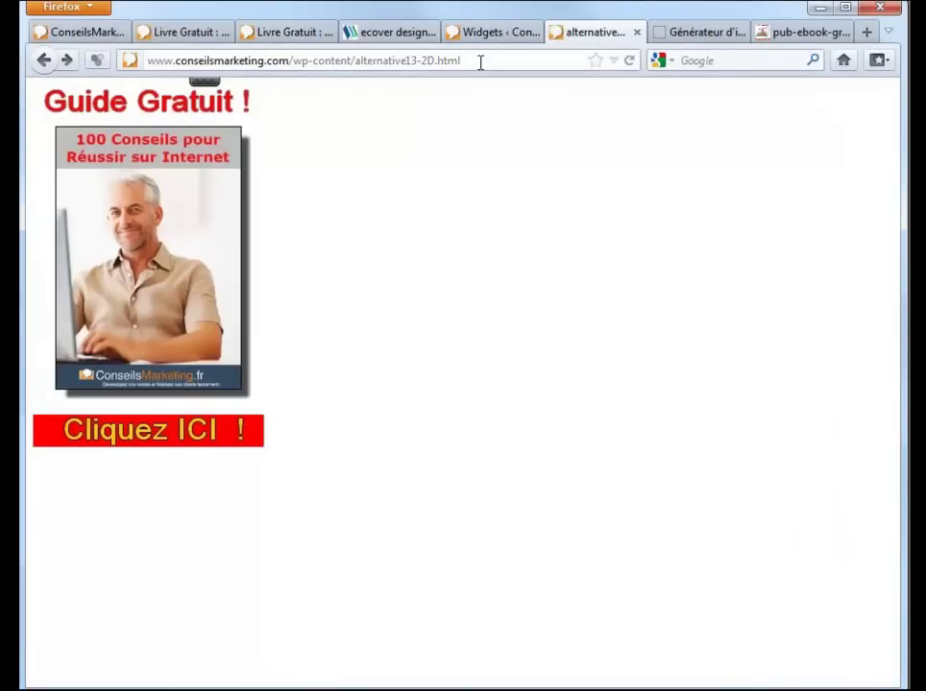
left_click(176, 203)
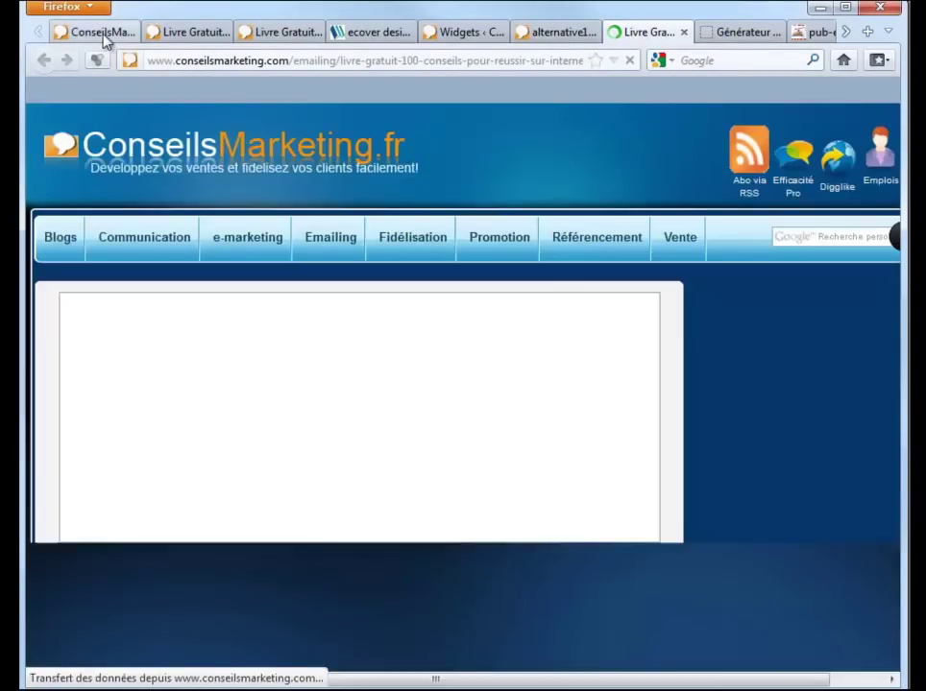
left_click(104, 34)
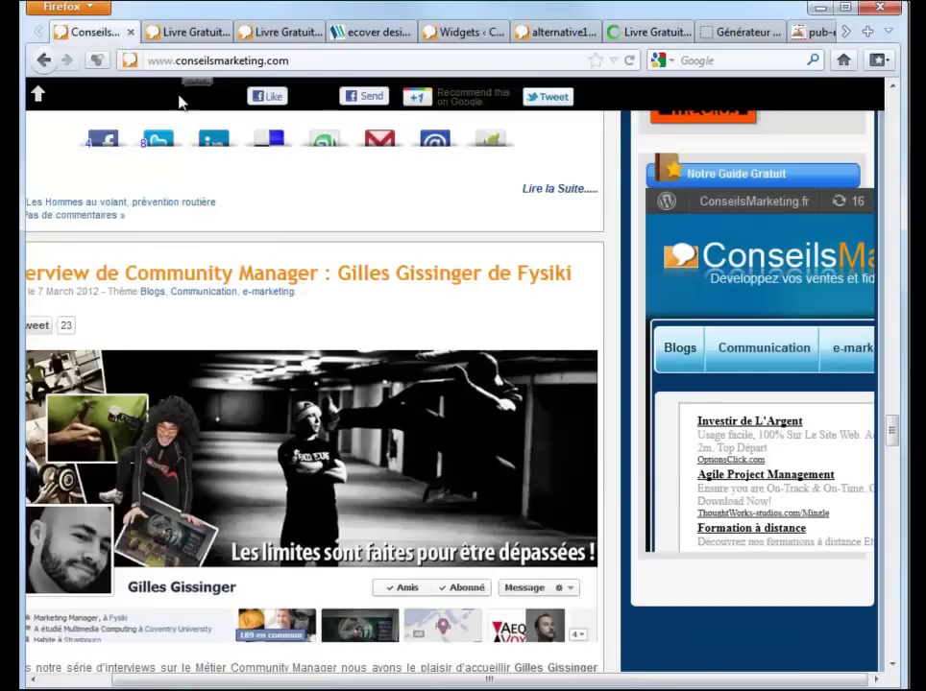
Go back to the banner in the ConseilsMarketing home page sidebar, test its link to the free guide page, and return to the home page.
left_click(42, 60)
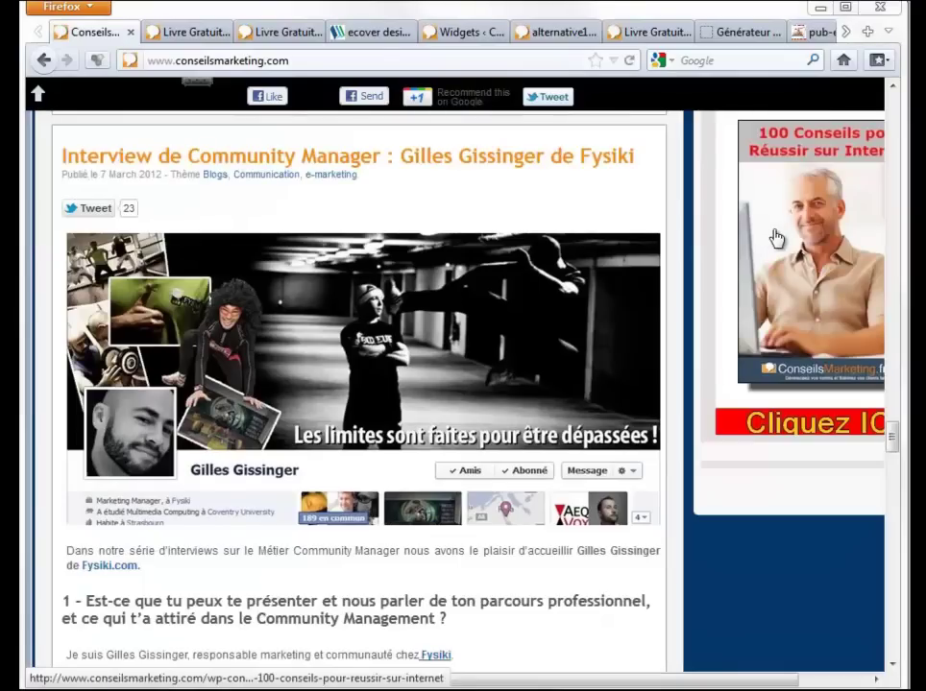
left_click(777, 238)
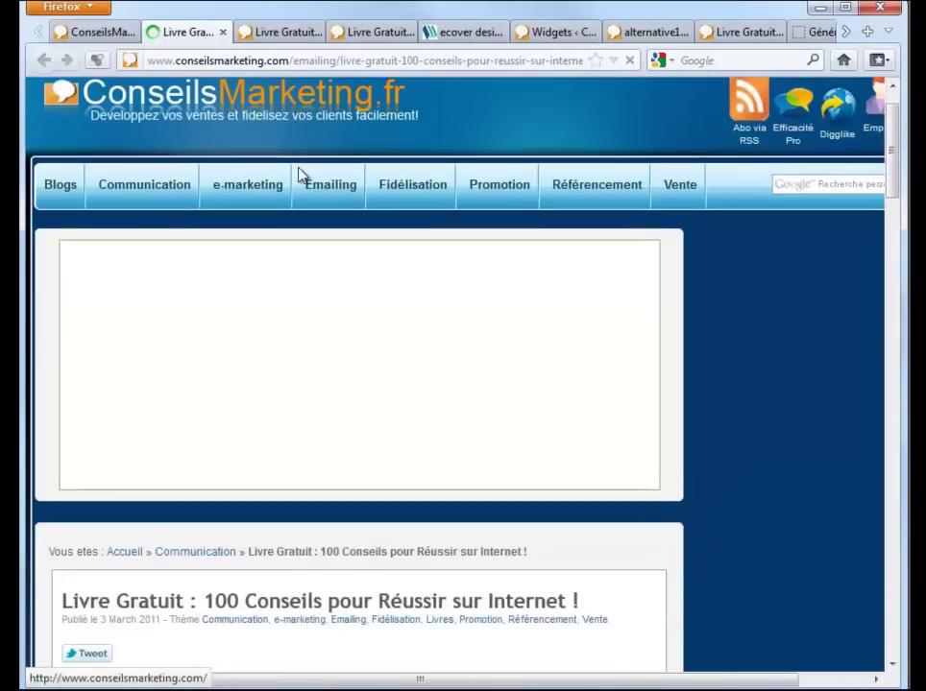
scroll(302, 182, "down", 10)
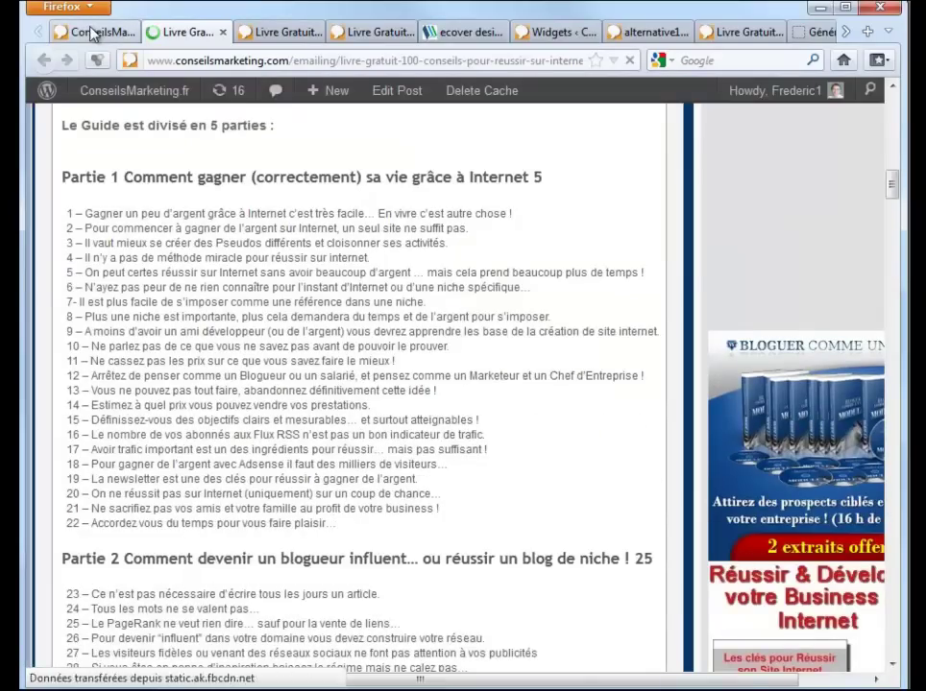
left_click(93, 32)
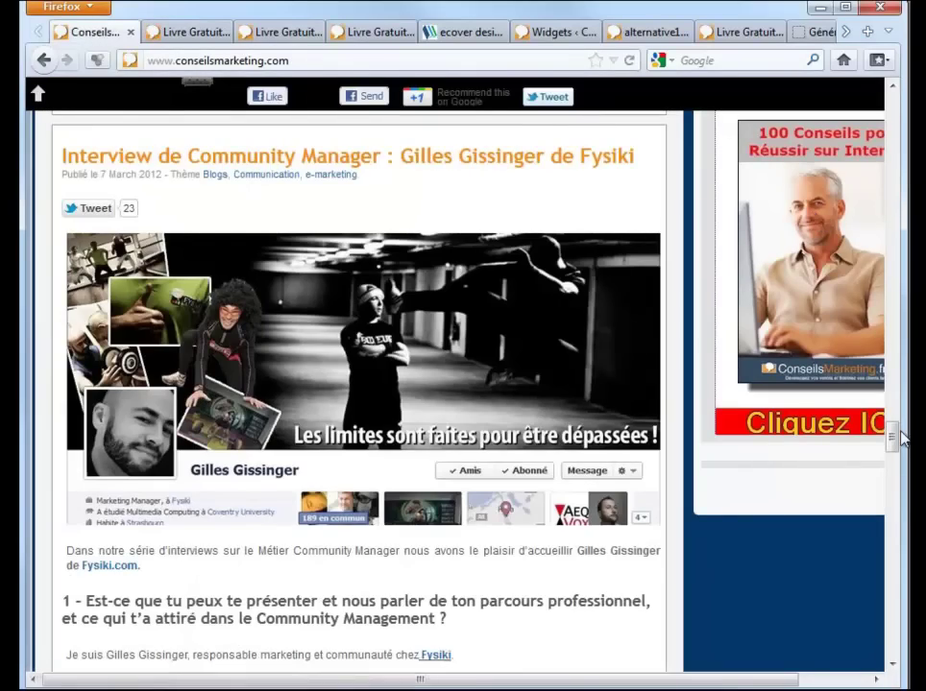
mouse_move(892, 440)
left_mouse_down()
mouse_move(892, 173)
mouse_move(892, 547)
mouse_move(892, 413)
mouse_move(892, 430)
left_mouse_up()
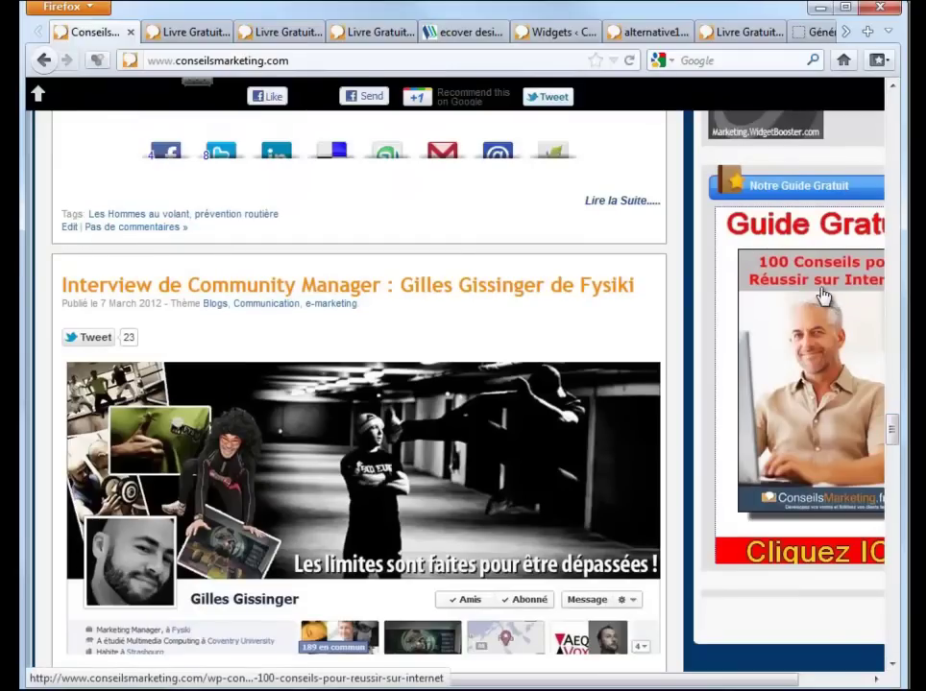
Look up "google website optimizer" in a new browser tab to reach the experiment creation page.
left_click(817, 35)
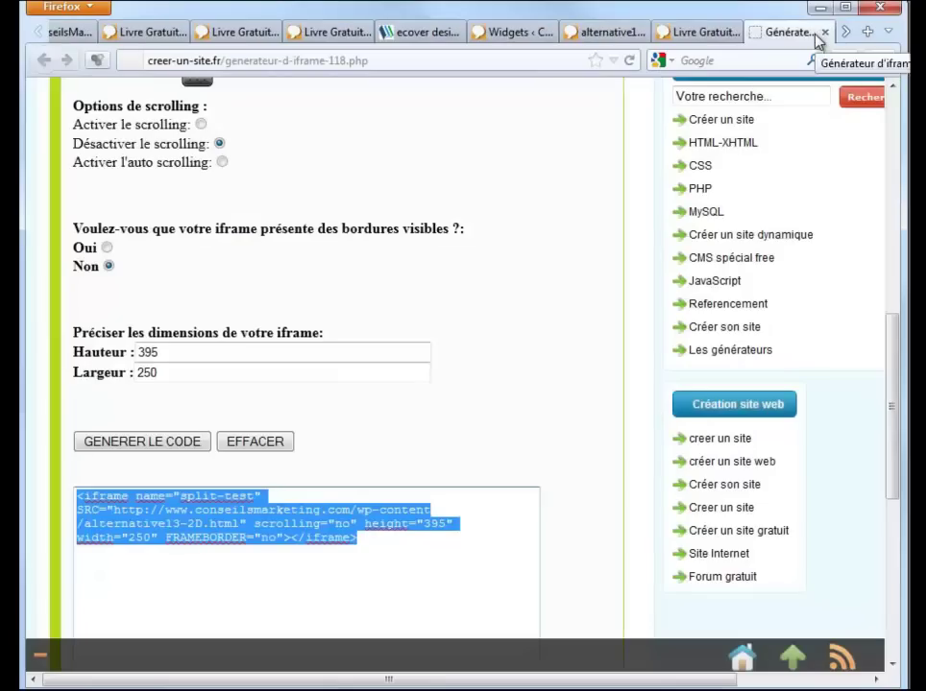
left_click(868, 34)
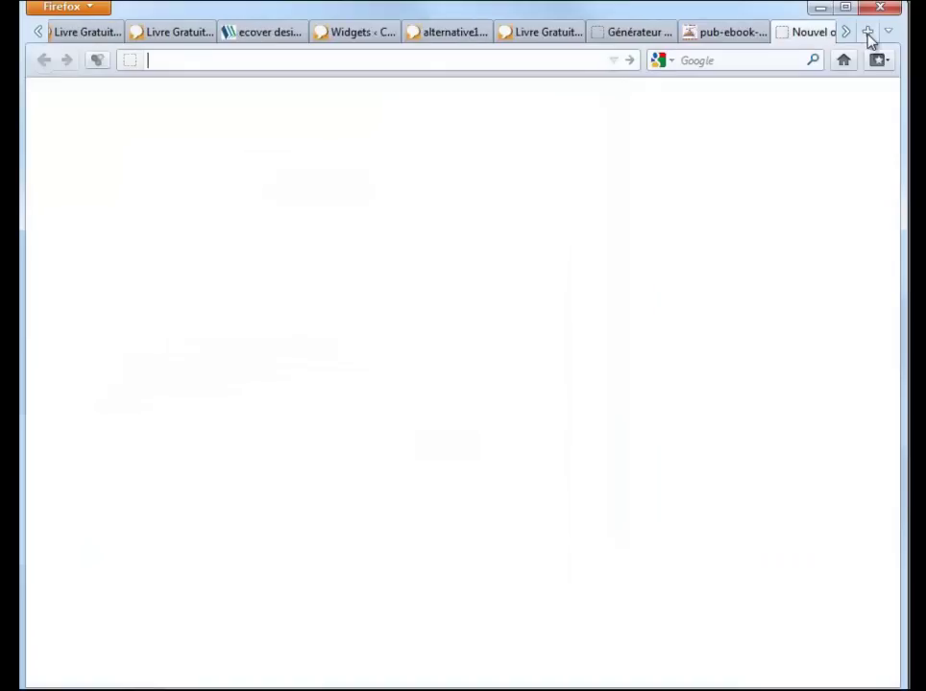
type("g")
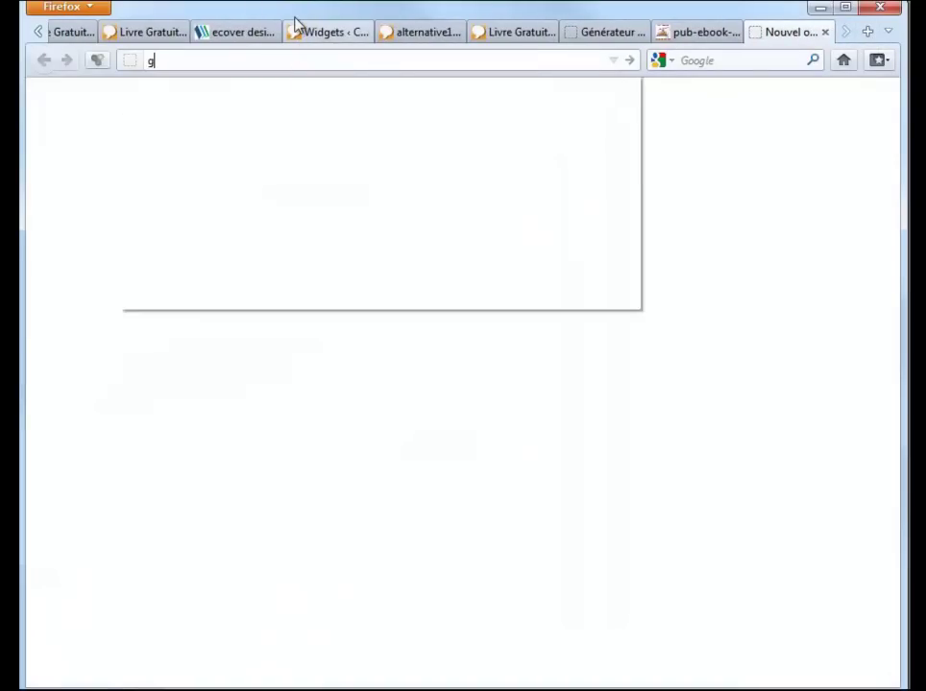
type("oogle website ")
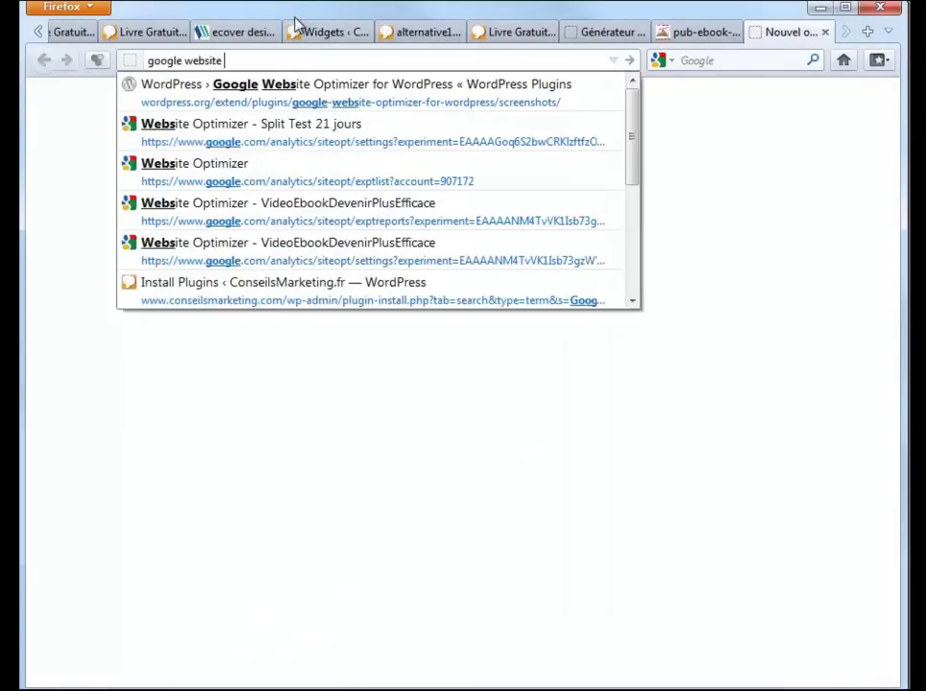
type("optimizer")
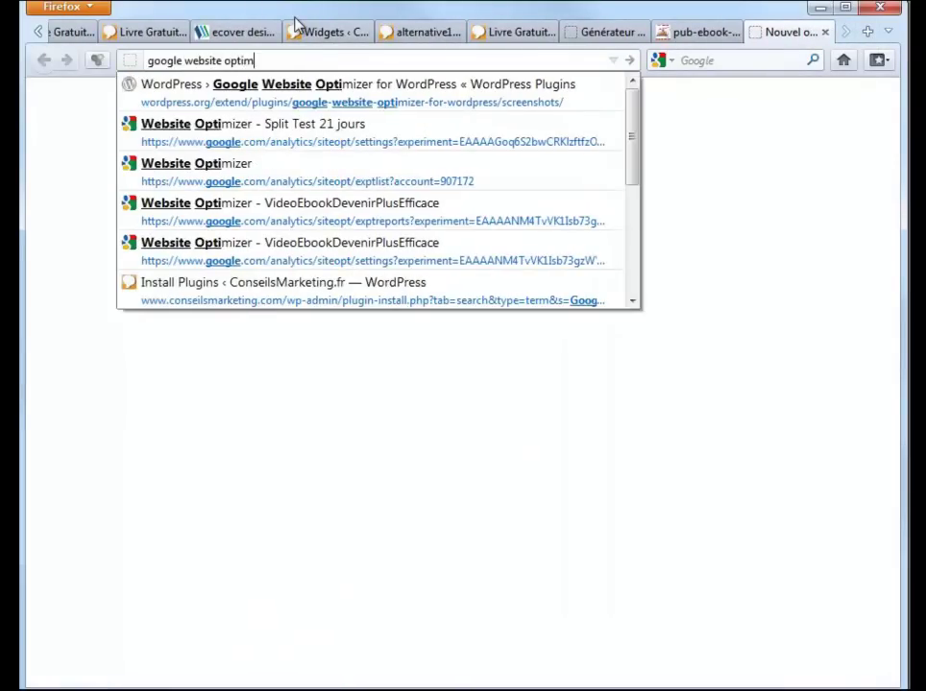
key("Return")
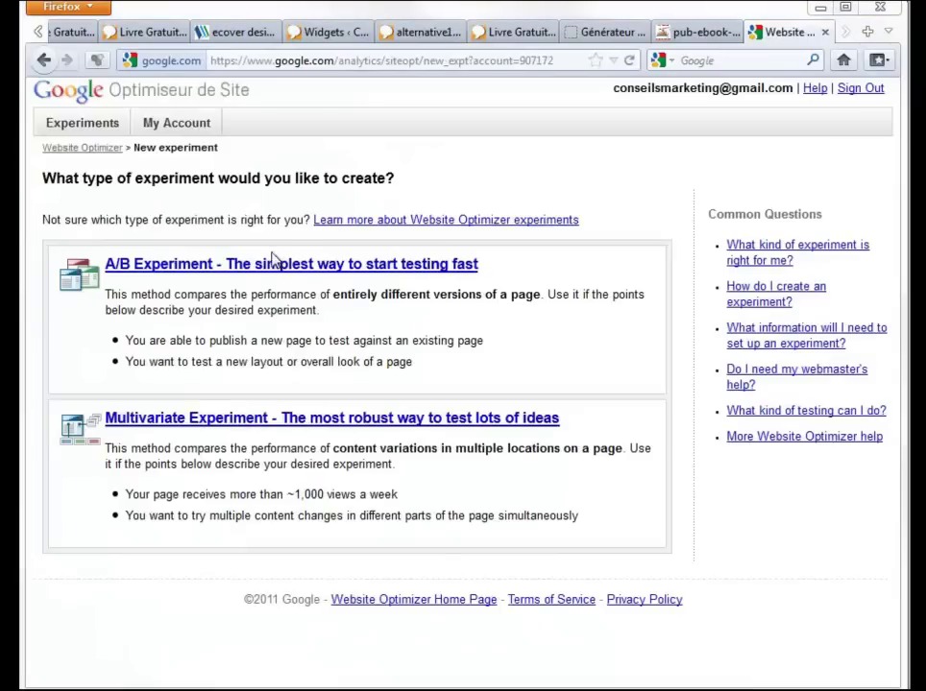
Create a new A/B experiment, confirm that the checklist steps are completed, and name it "split test pub3d".
left_click(163, 274)
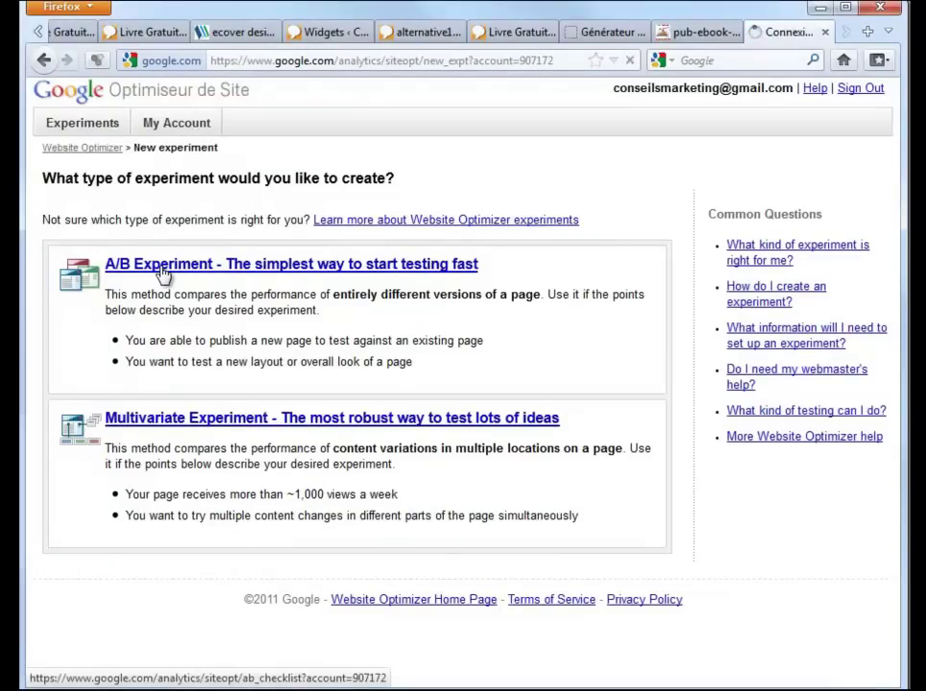
scroll(131, 522, "down", 2)
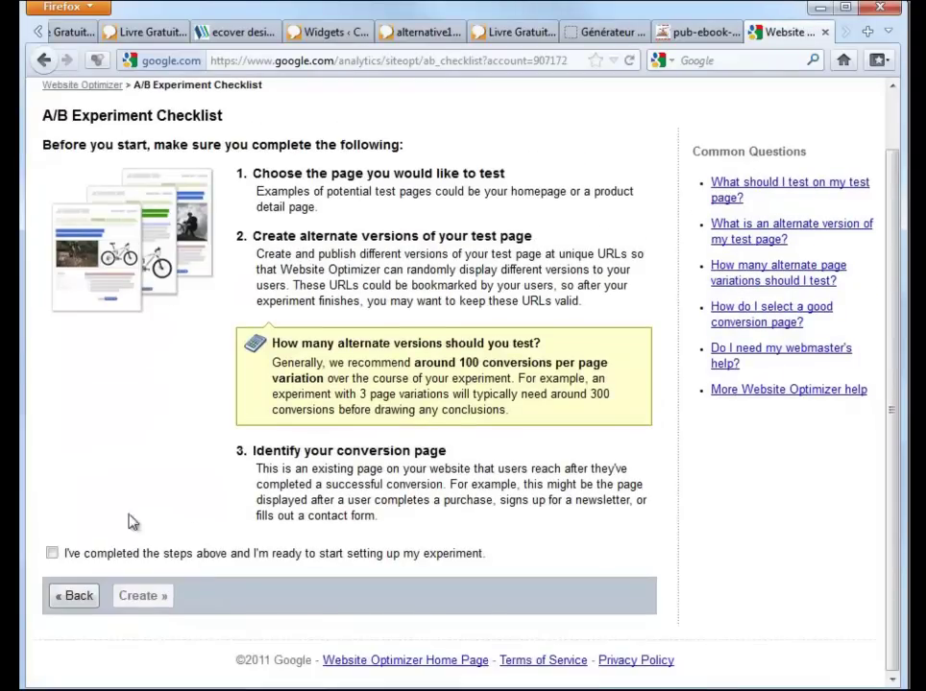
left_click(52, 553)
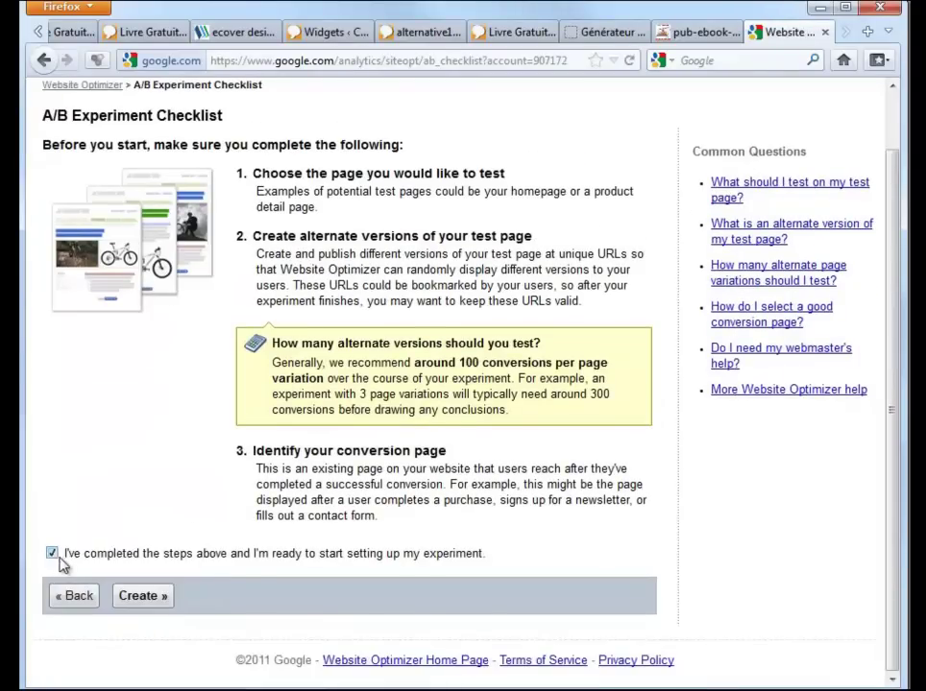
left_click(143, 599)
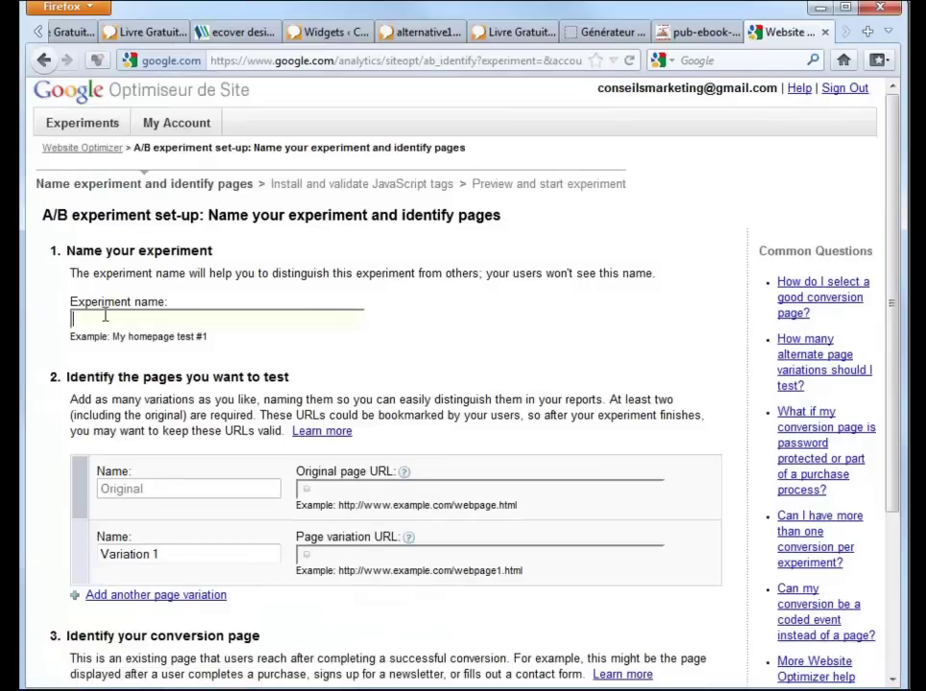
left_click(106, 316)
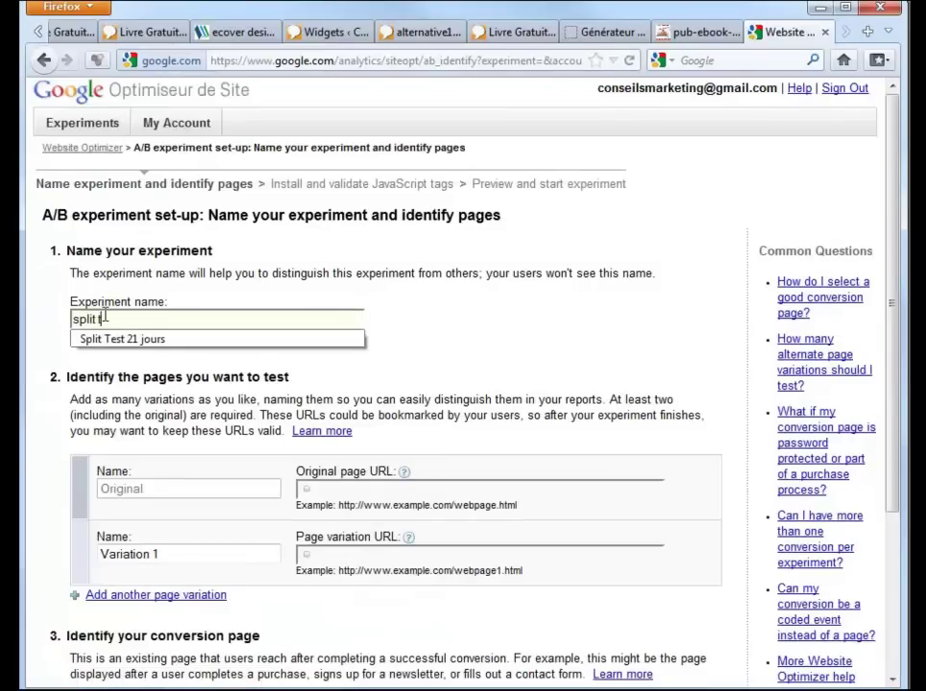
type("split test pub")
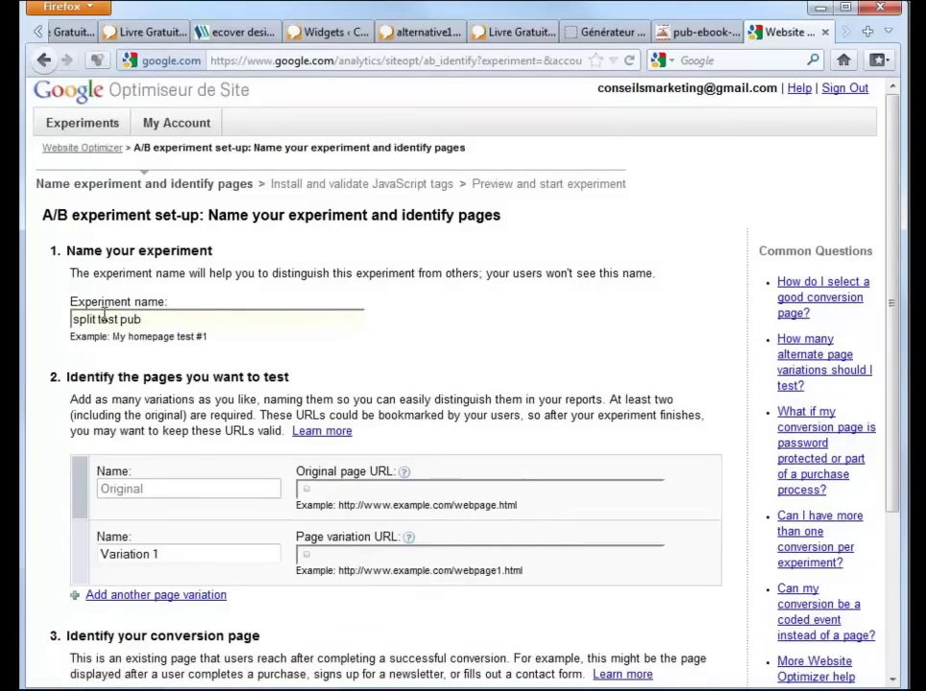
type("3d")
left_click(353, 492)
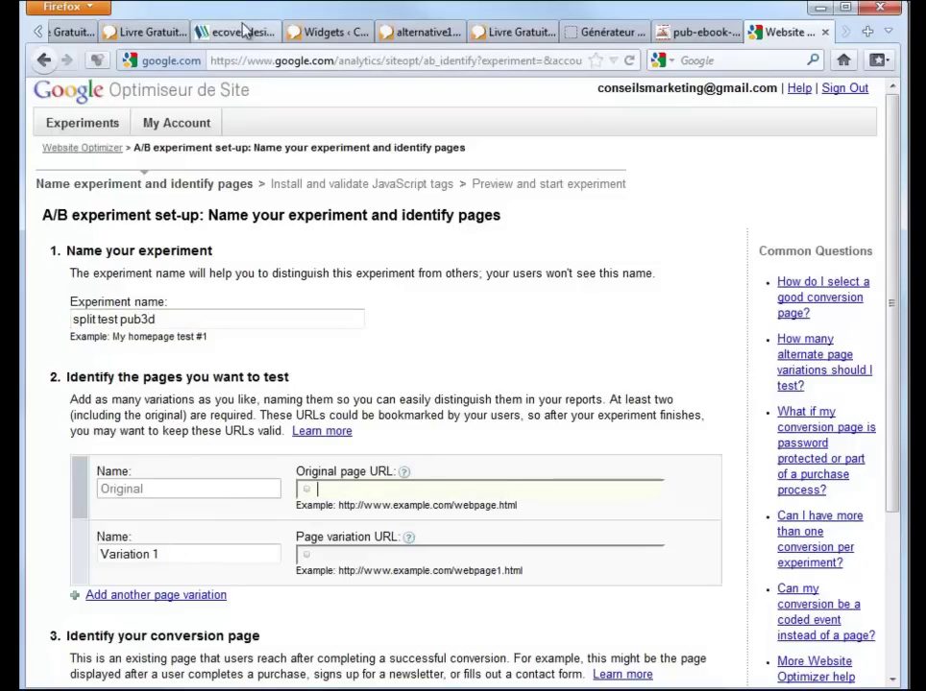
left_click(428, 32)
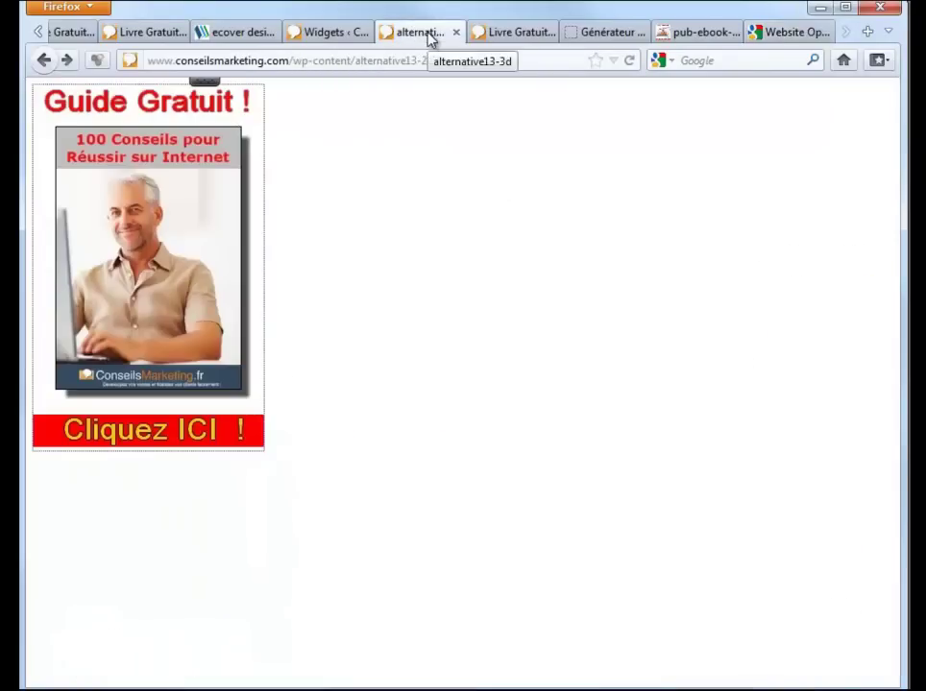
left_click(496, 60)
key("ctrl+c")
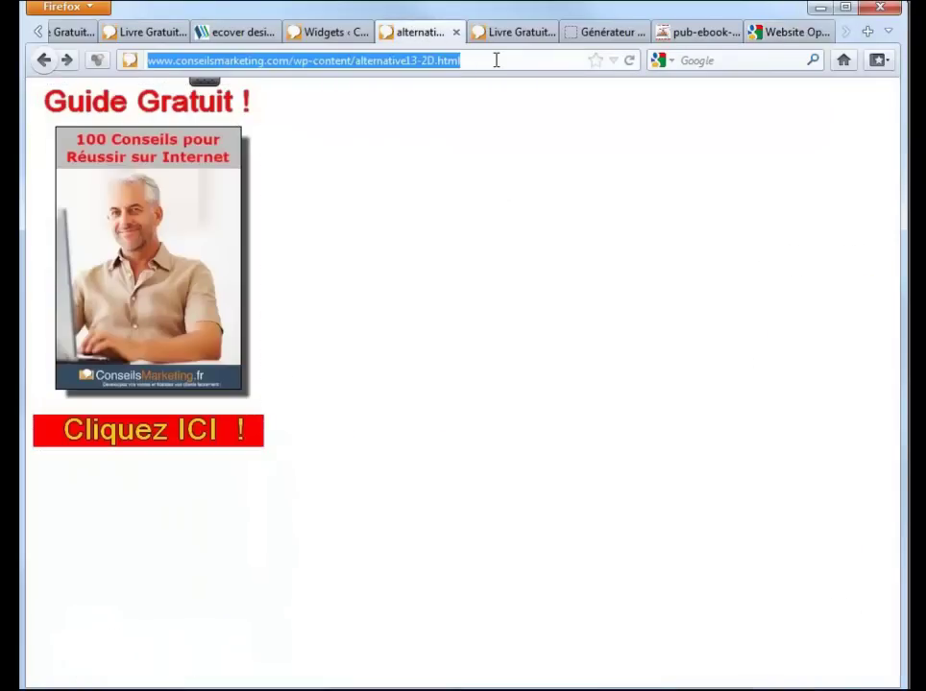
left_click(776, 37)
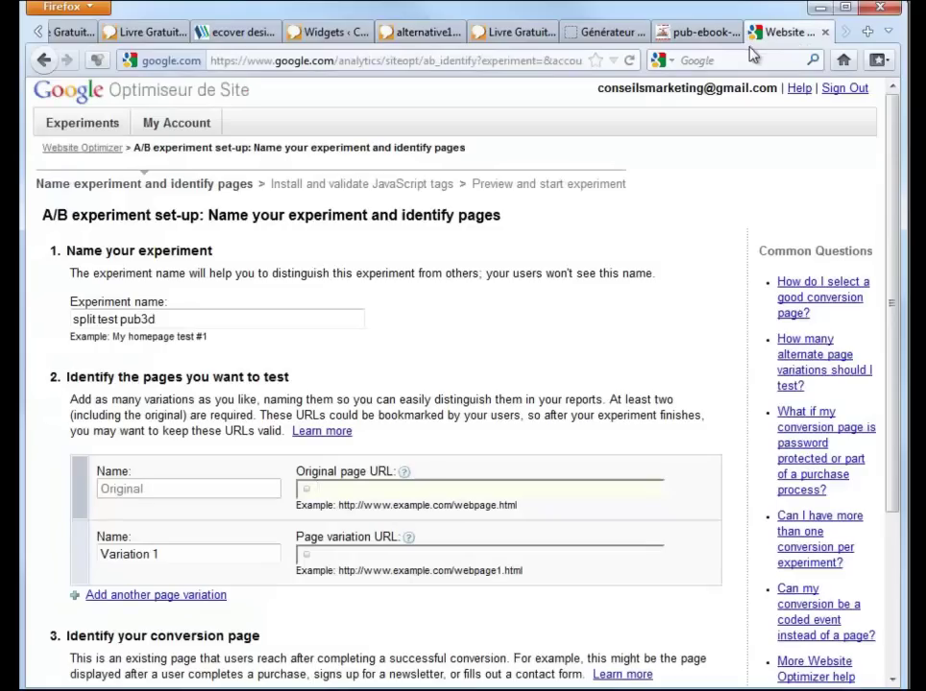
key("ctrl+v")
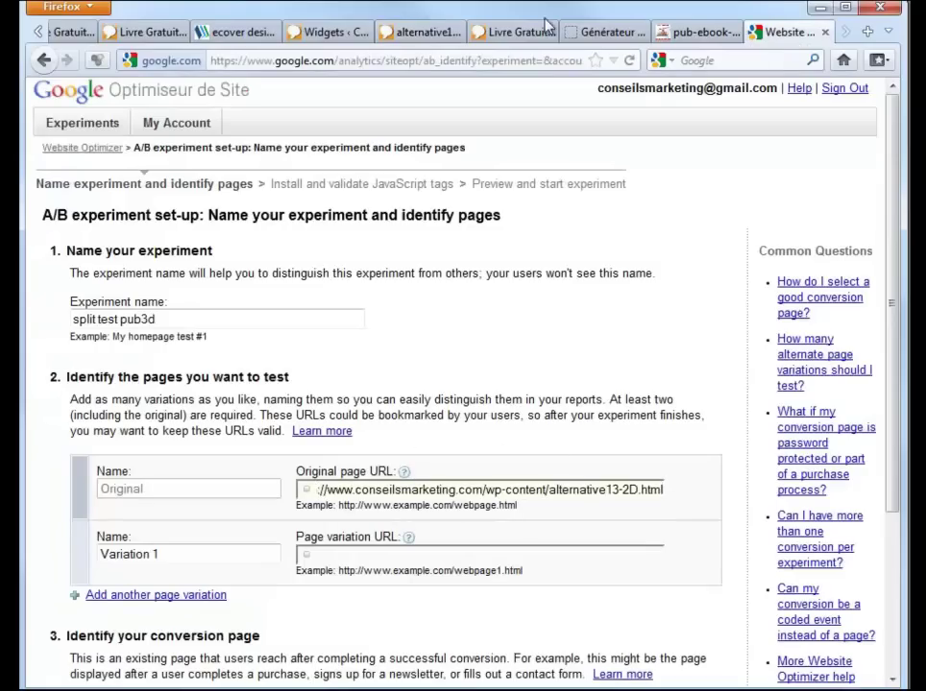
left_click(404, 32)
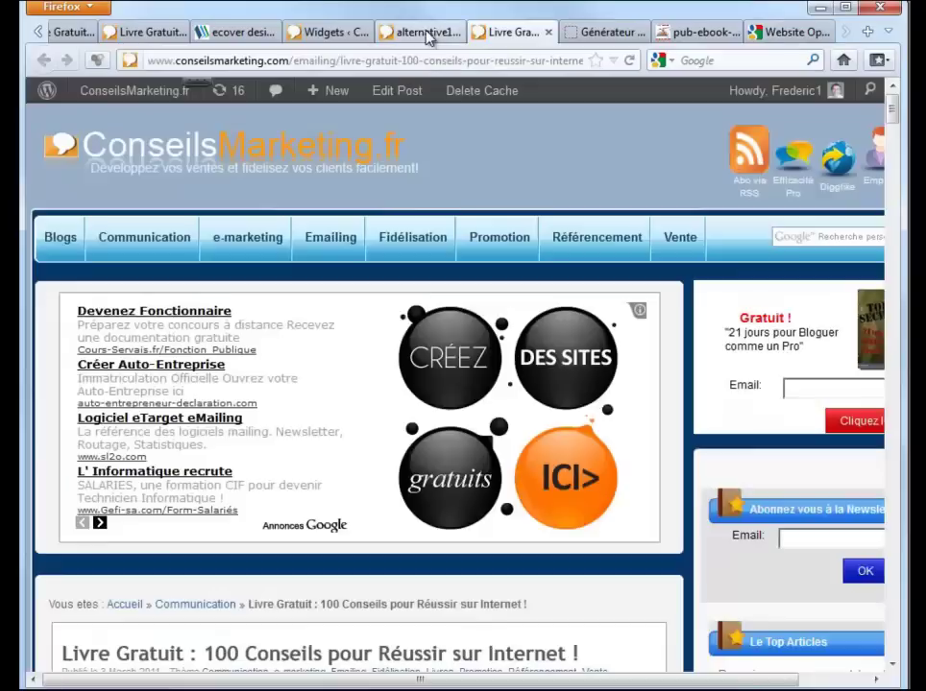
left_click(67, 60)
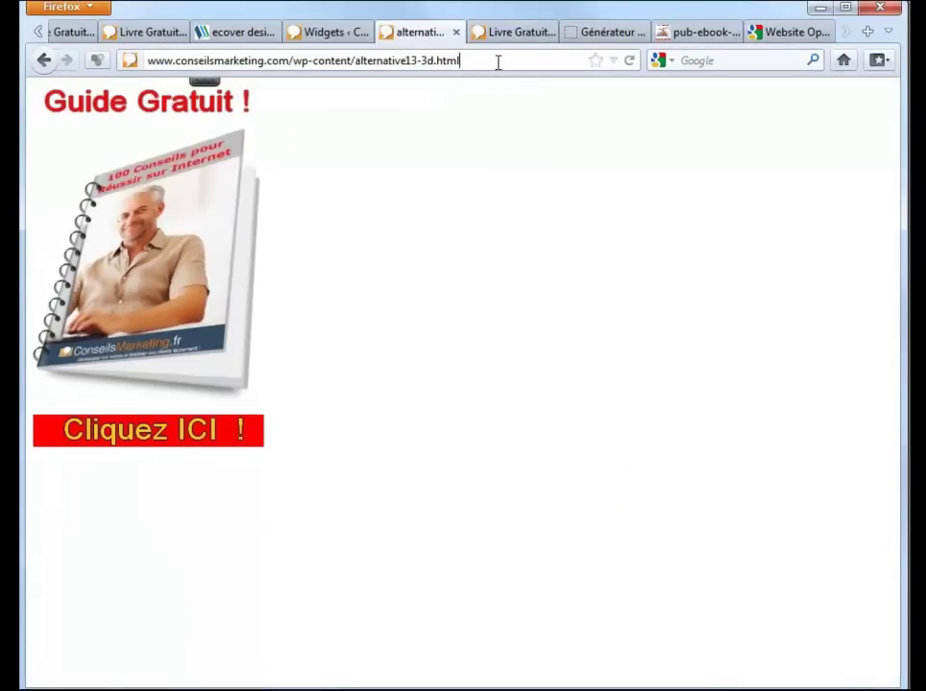
left_click_drag(498, 63, 144, 61)
key("ctrl+c")
left_click(764, 33)
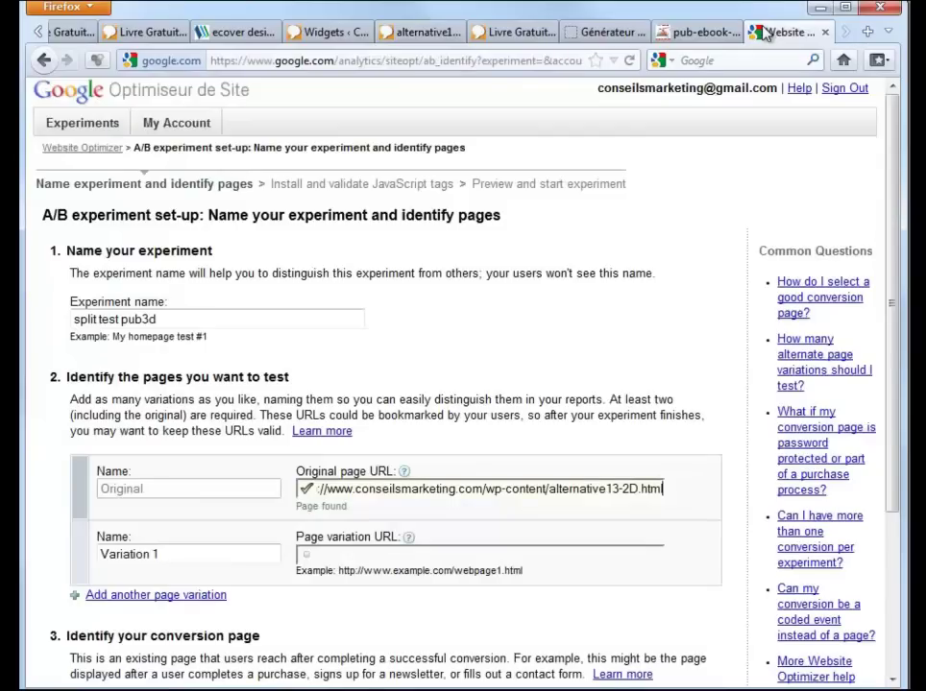
key("ctrl+v")
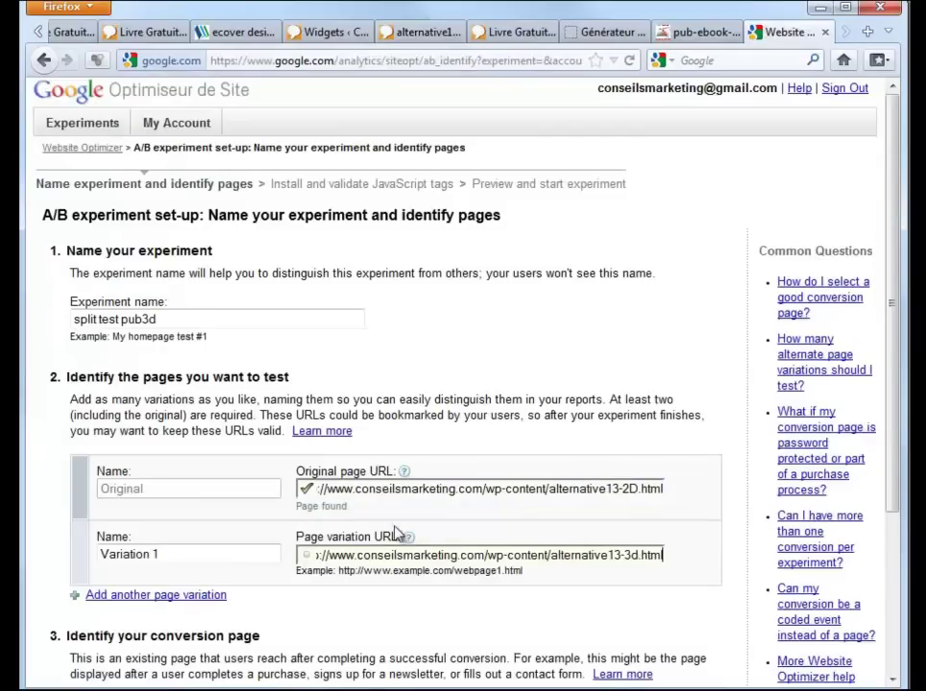
scroll(422, 520, "down", 5)
left_click(204, 515)
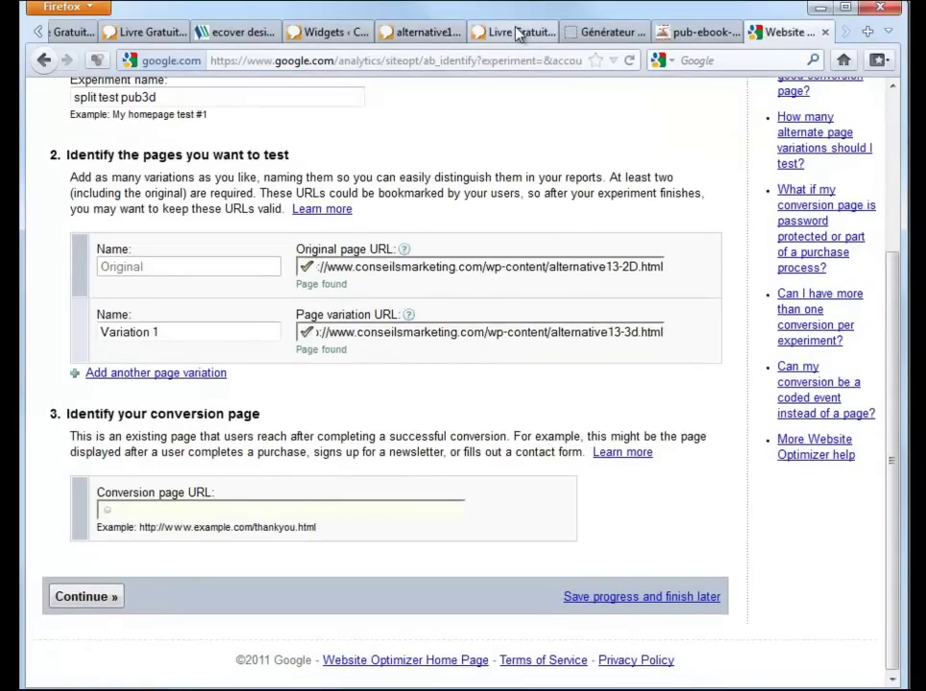
left_click(516, 33)
scroll(404, 341, "down", 10)
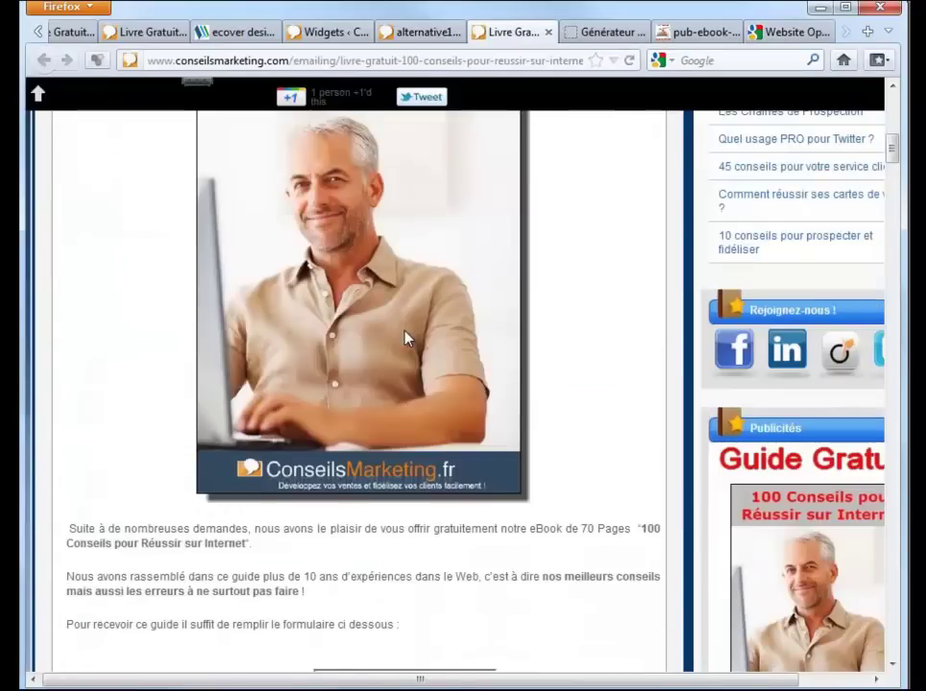
scroll(404, 338, "down", 7)
left_click(480, 60)
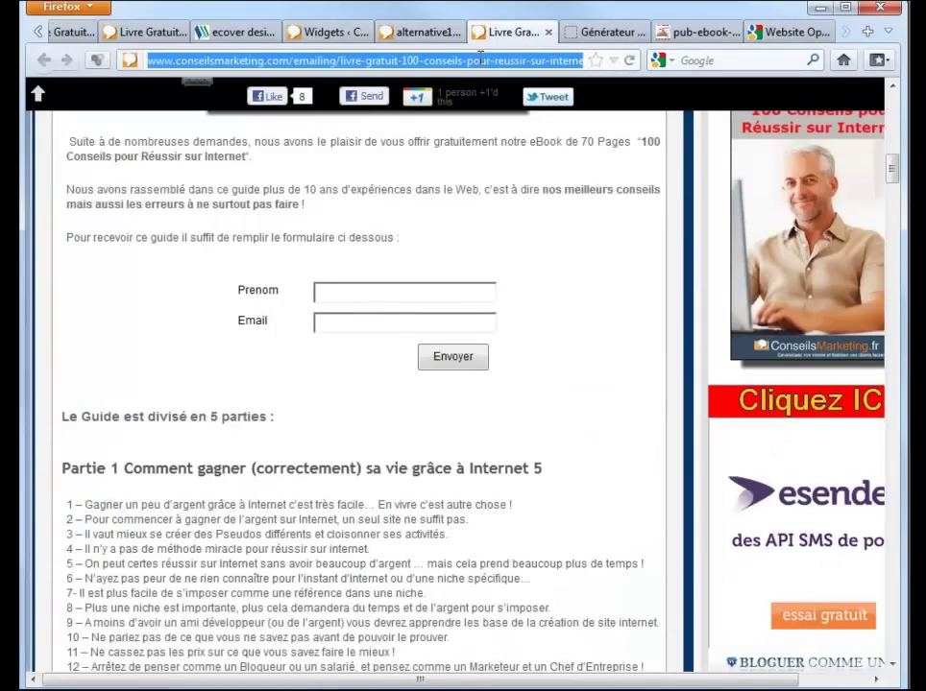
left_click(774, 31)
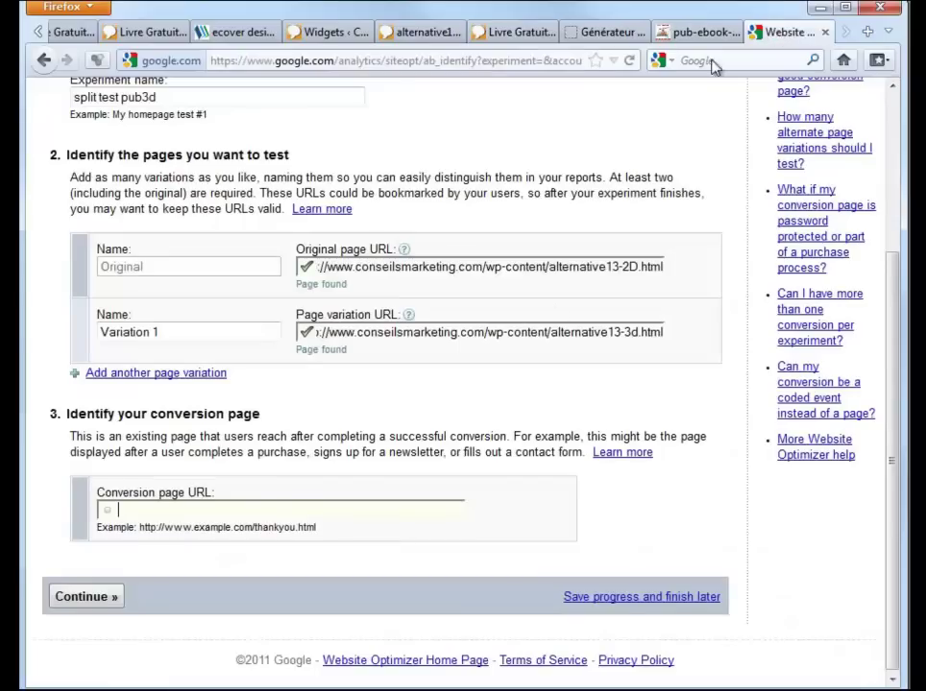
left_click(223, 515)
type("http://www.conseilsmarketing.com/emailing/livre-gratuit-100-conseils-pour-reussir-sur-internet")
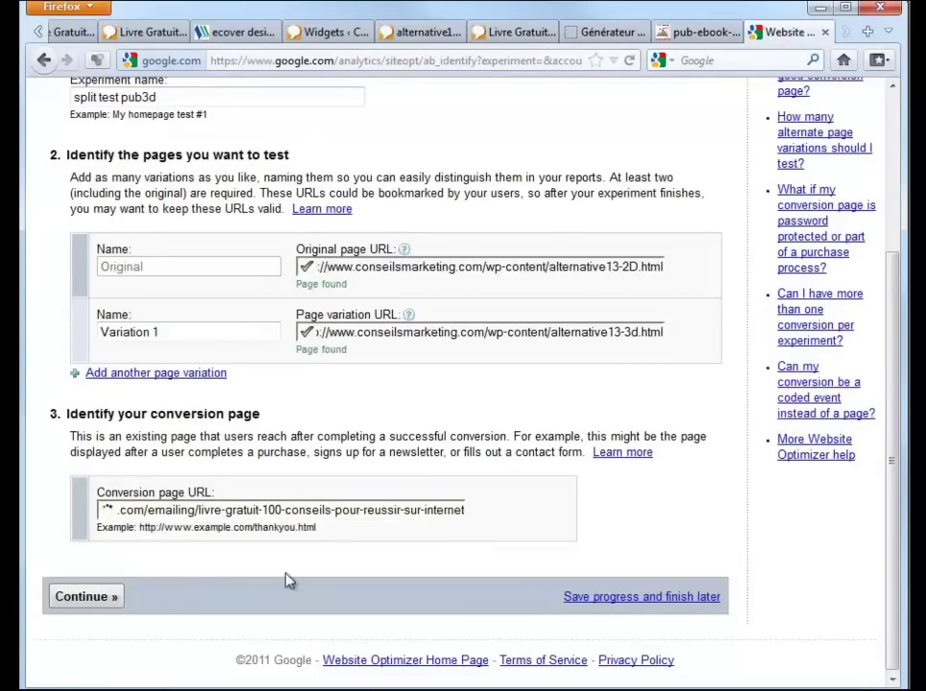
left_click(104, 600)
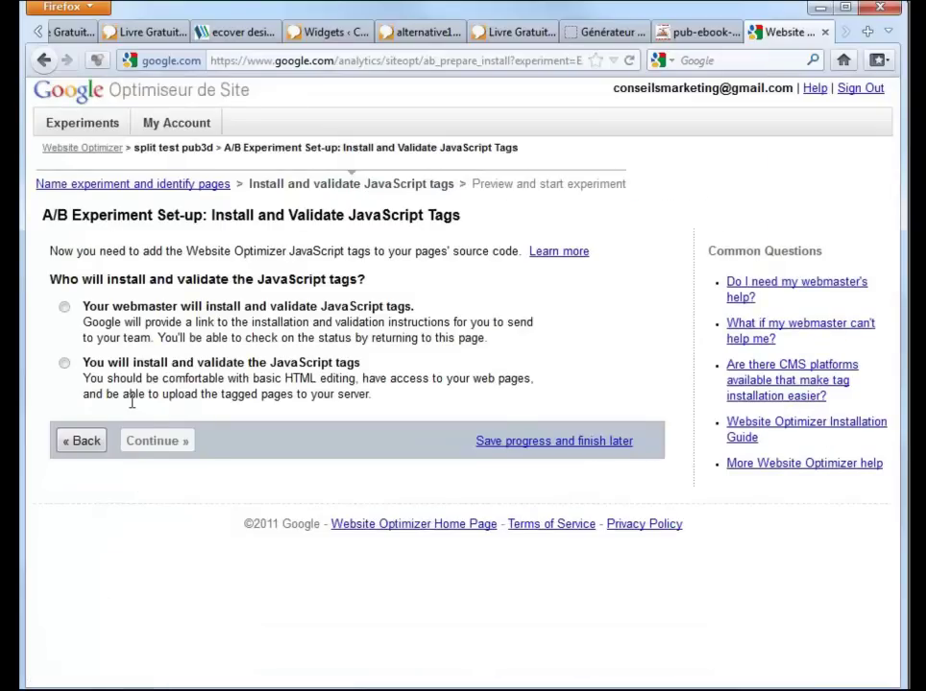
Choose to install and validate the JavaScript tags yourself and open the control and tracking script instructions.
left_click(64, 365)
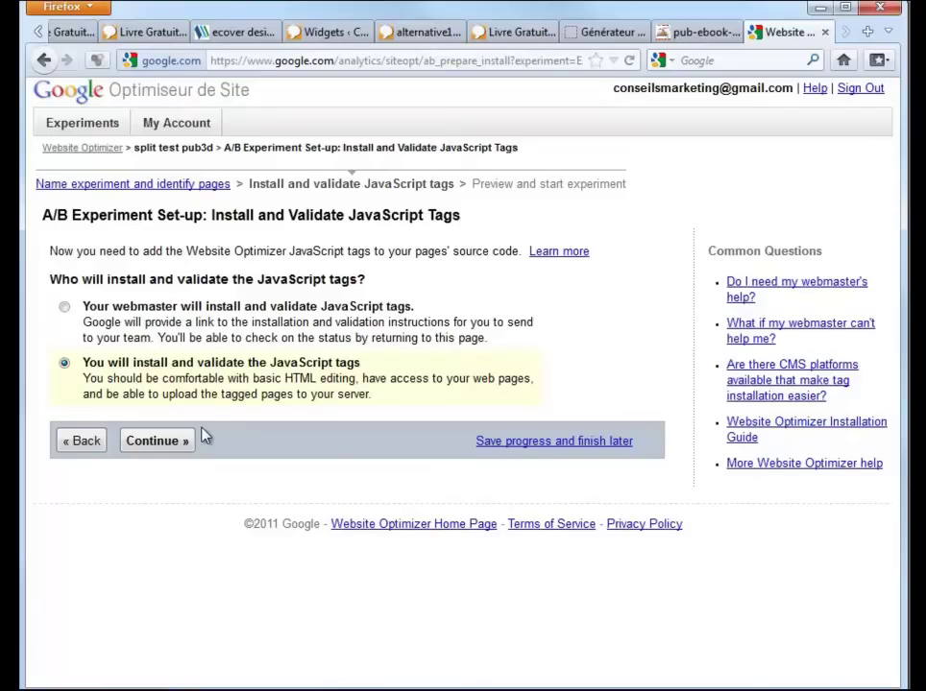
left_click(153, 440)
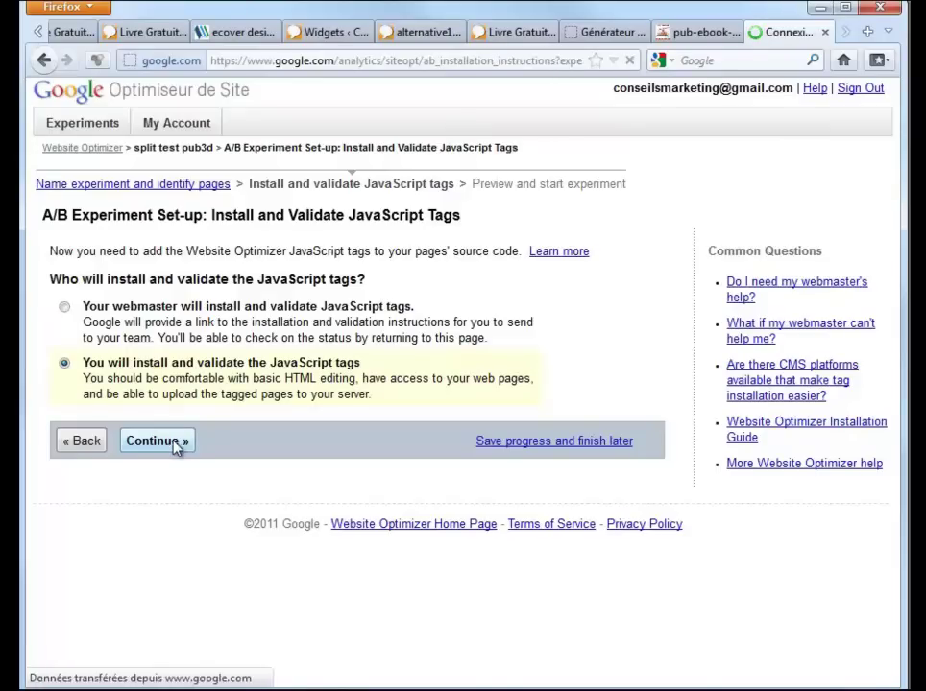
scroll(254, 424, "down", 4)
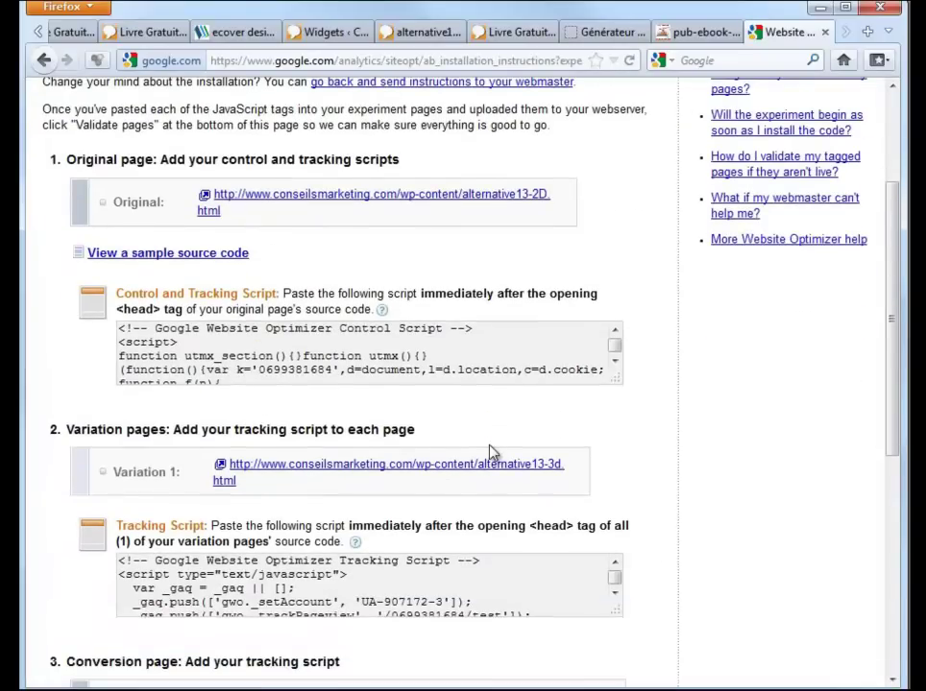
Copy the original page's Control and Tracking Script from the installation instructions and switch to KompoZer.
scroll(490, 451, "down", 2)
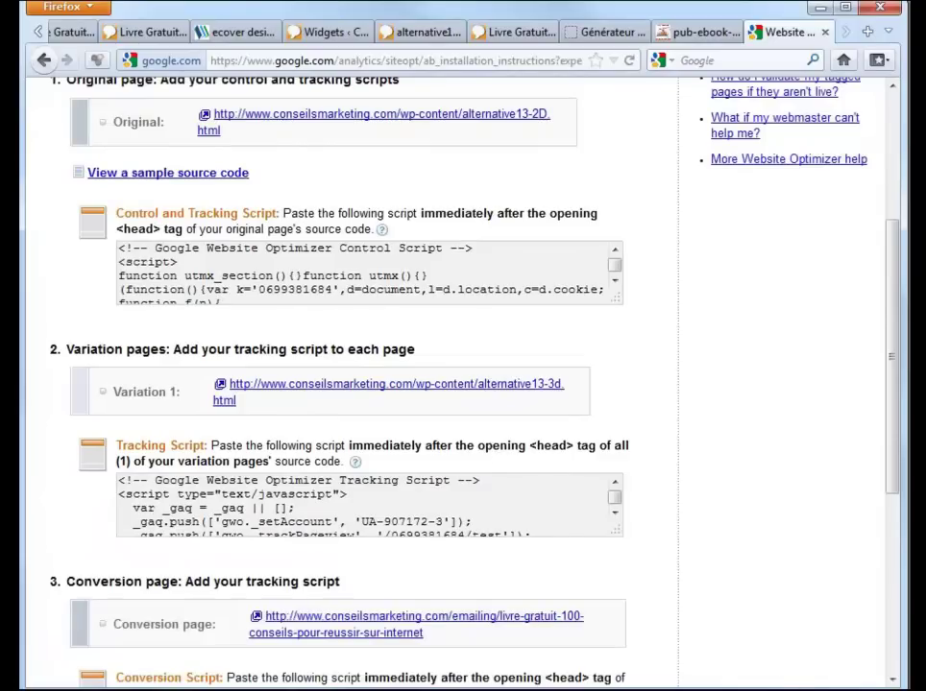
scroll(350, 384, "up", 1)
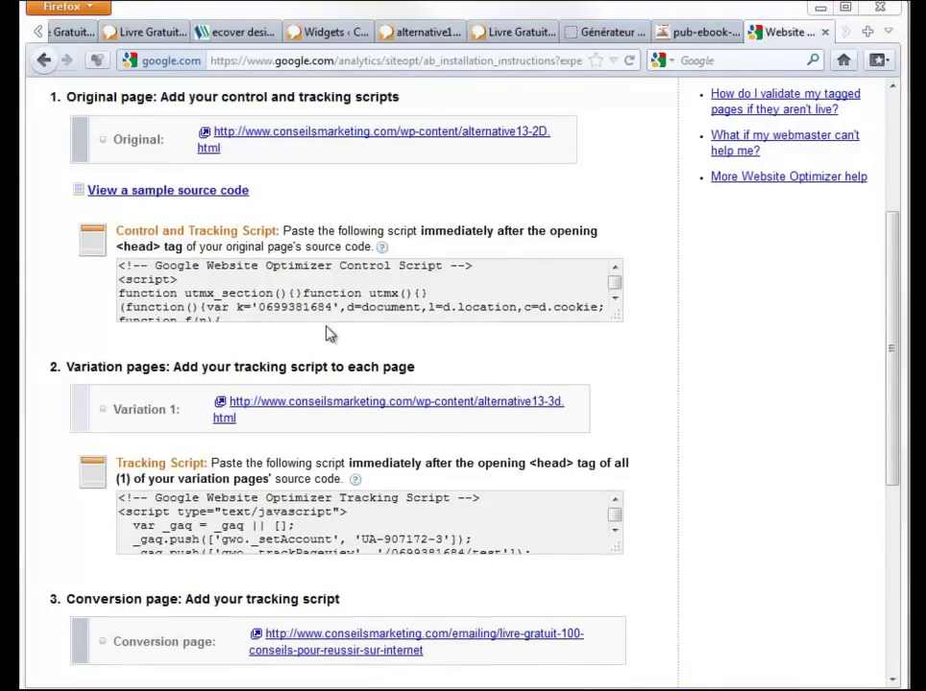
left_click(247, 302)
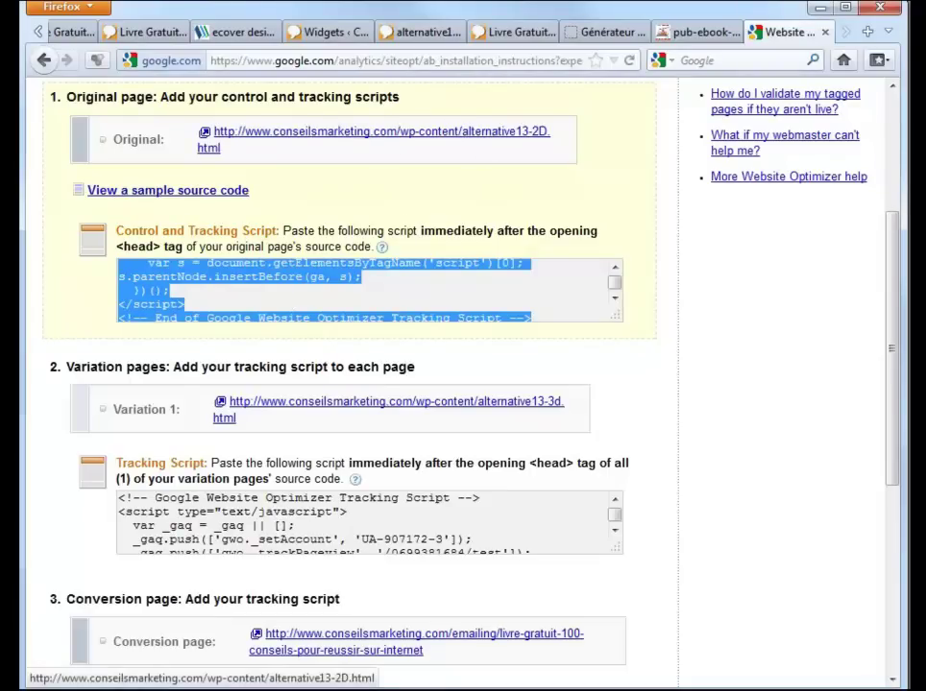
key("alt+Tab")
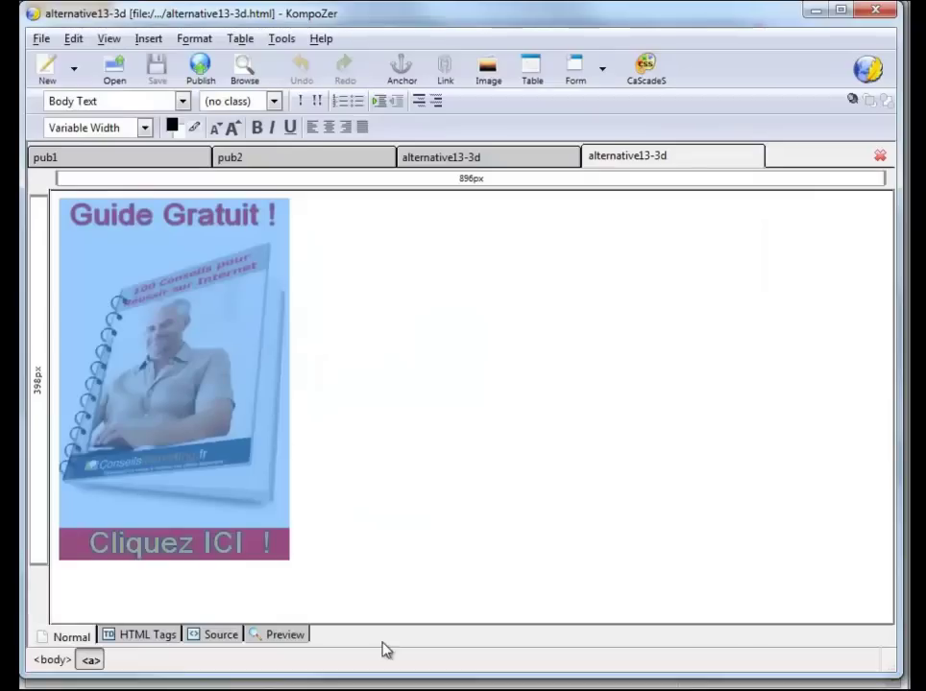
Insert the copied control and tracking script immediately after the opening <head> tag in the source of alternative13-2D.html and save the page.
left_click(488, 163)
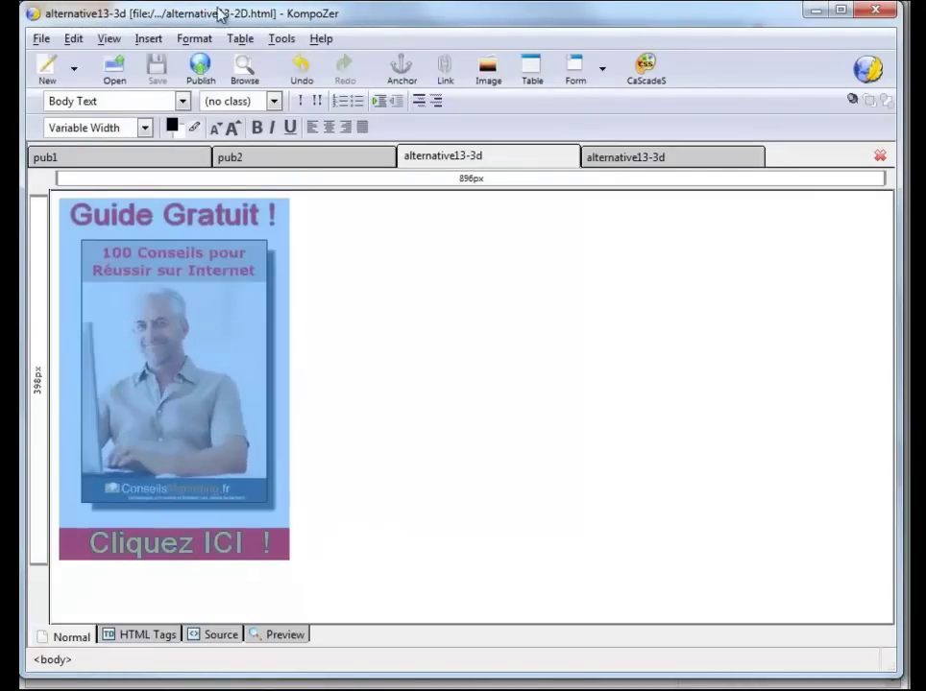
left_click(221, 637)
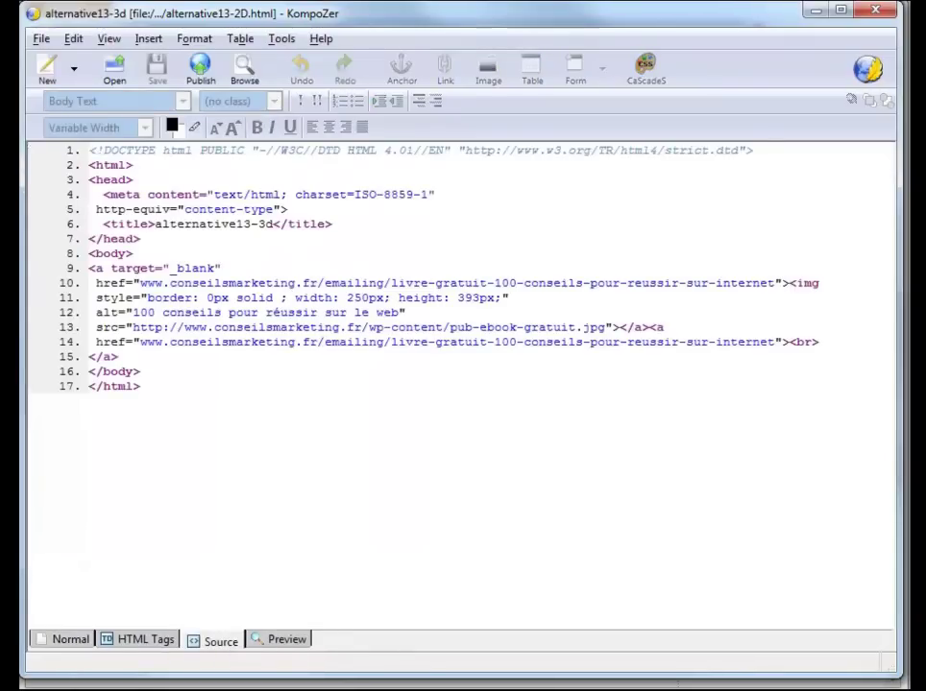
left_click(197, 182)
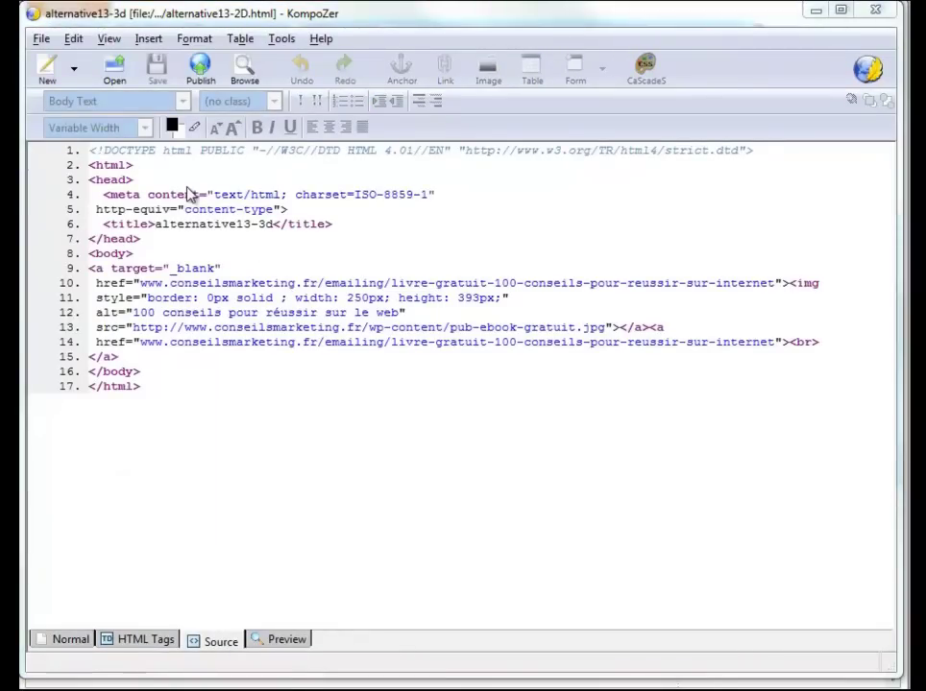
key("Return")
key("ctrl+v")
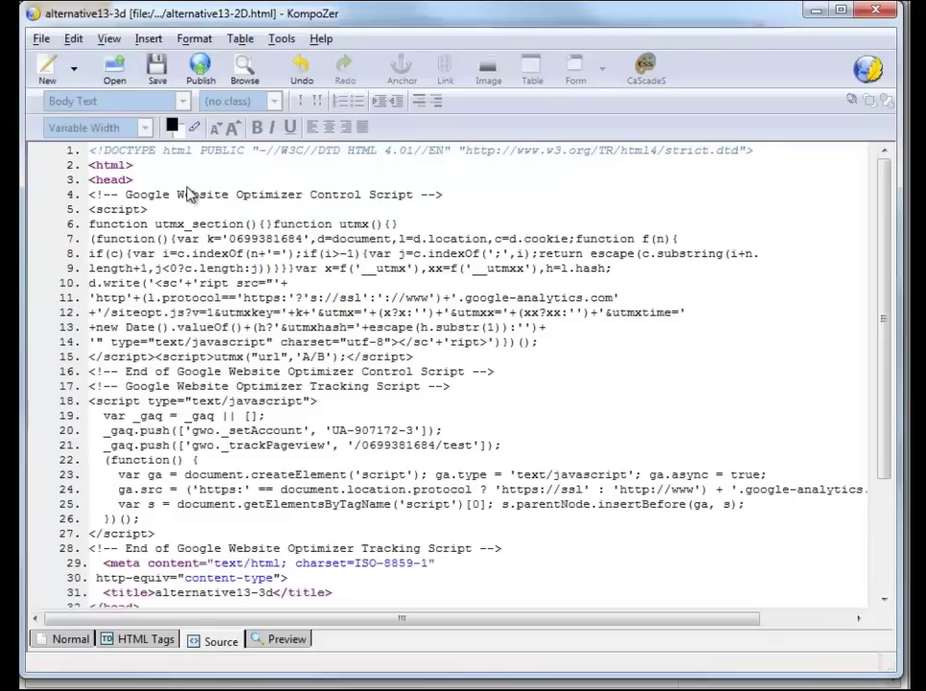
left_click(149, 72)
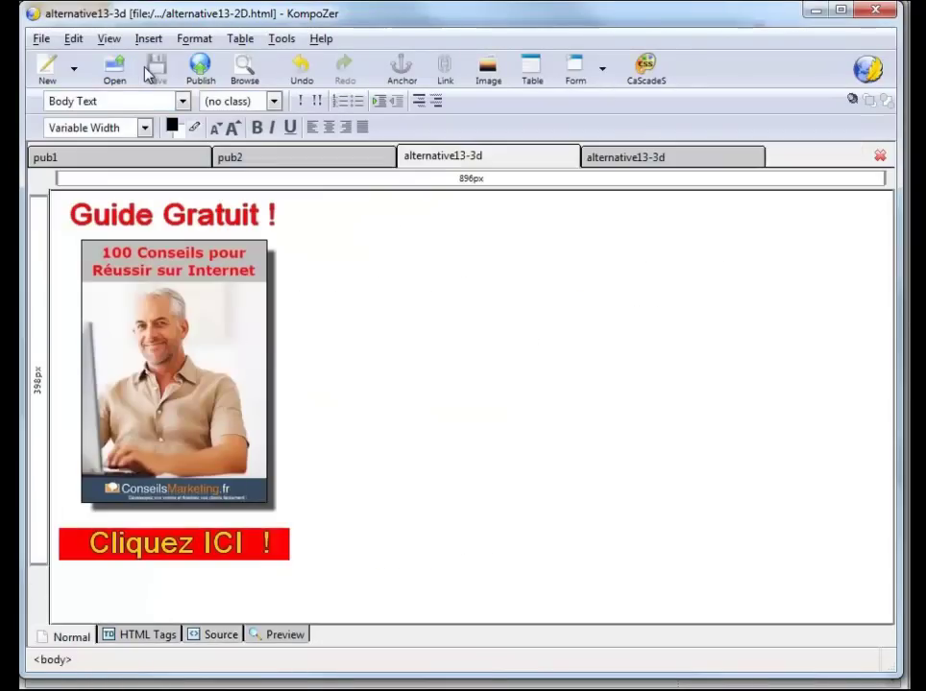
Bring up alternative13-3d.html in KompoZer and copy the variation page's Tracking Script from Website Optimizer.
left_click(637, 163)
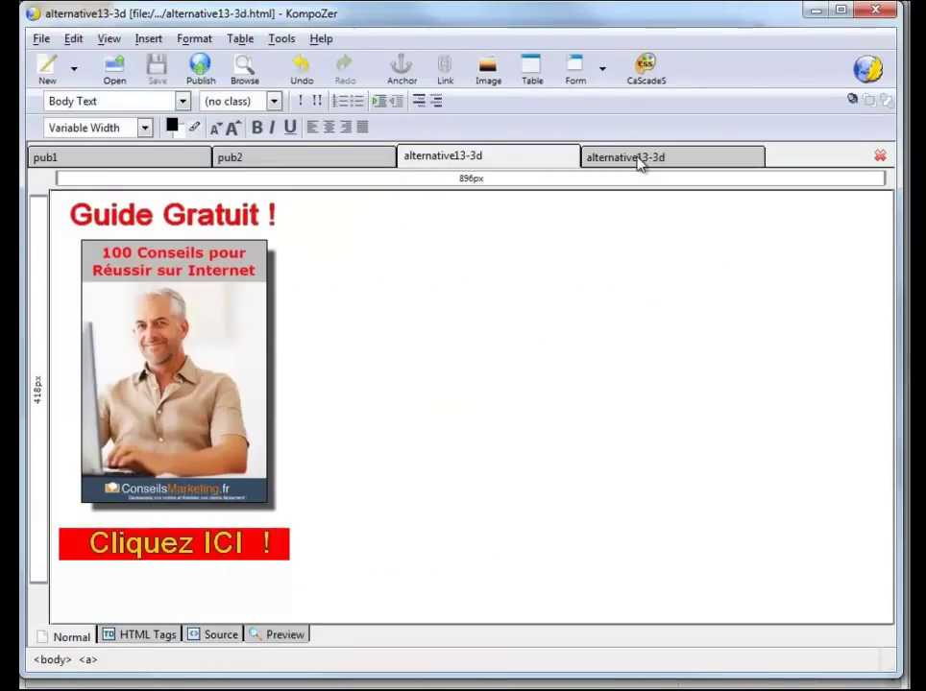
left_click(639, 162)
key("alt+Tab")
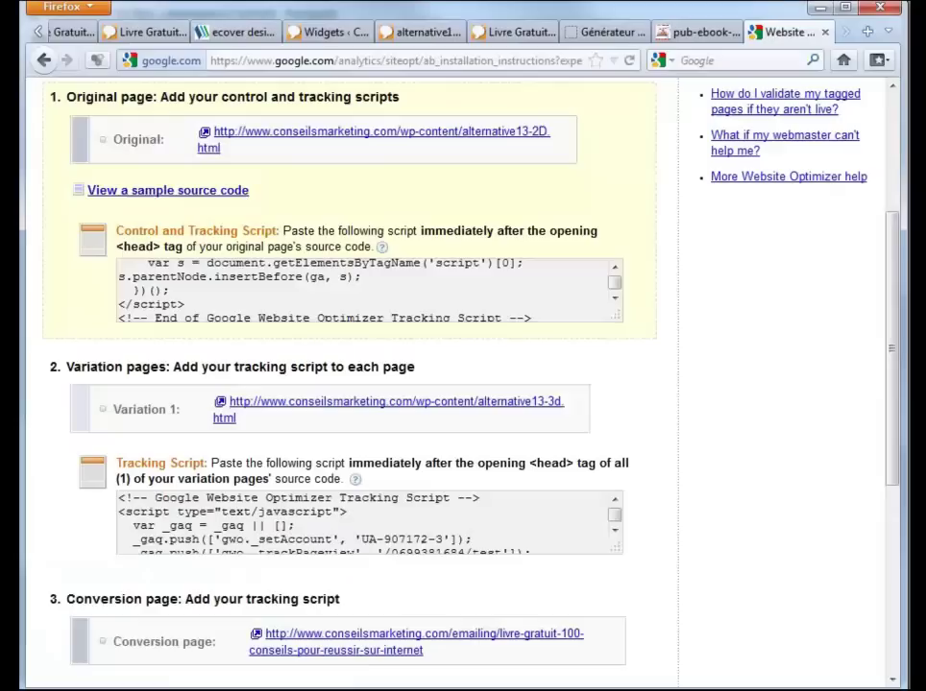
left_click(298, 519)
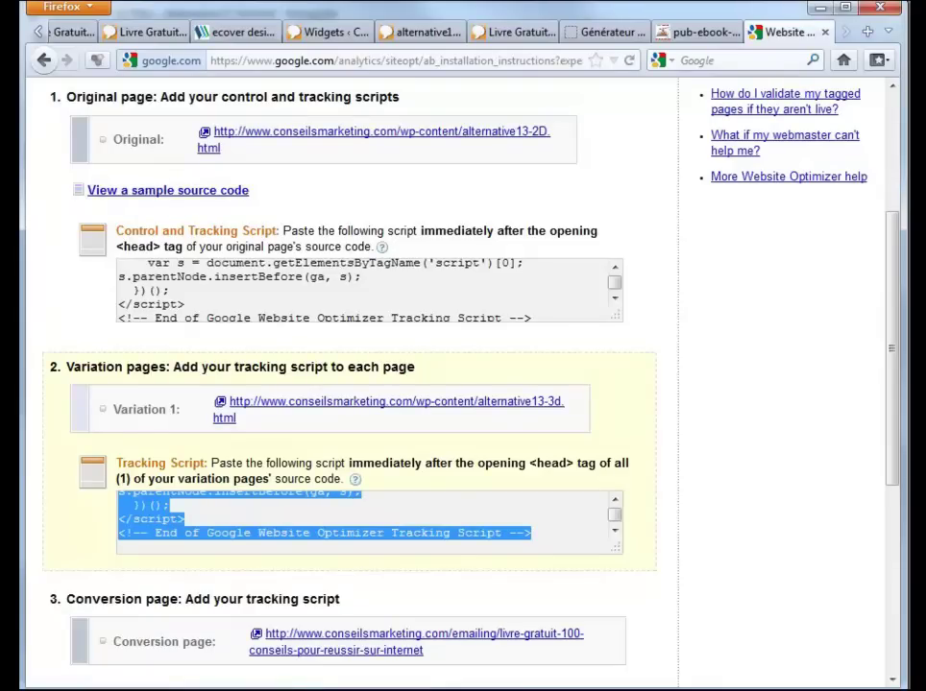
key("alt+Tab")
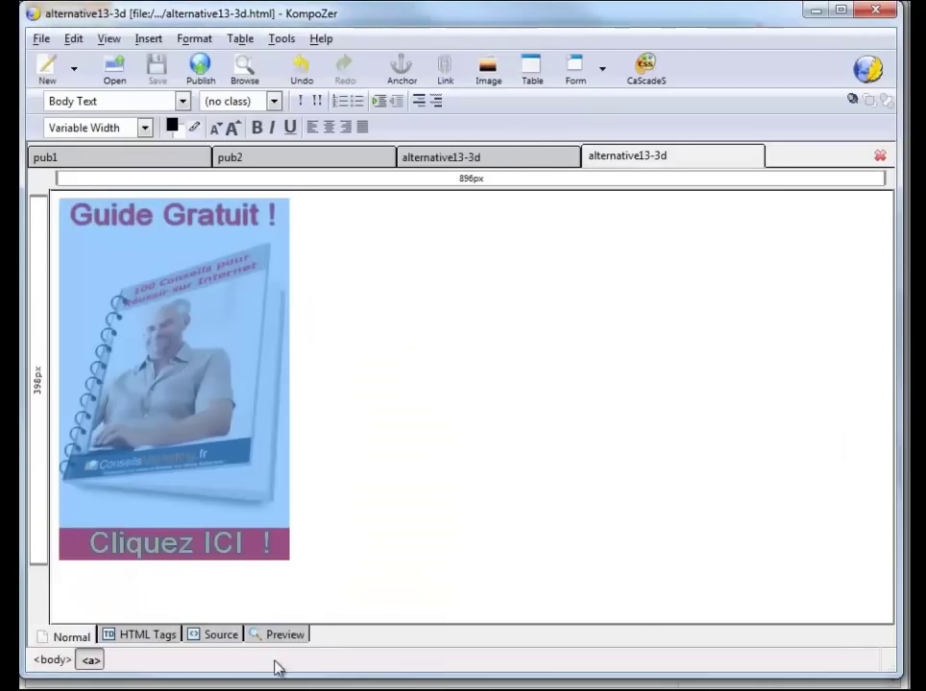
Insert the copied tracking script immediately after the opening <head> tag in the source of alternative13-3d.html and save the page.
left_click(213, 637)
left_click(145, 183)
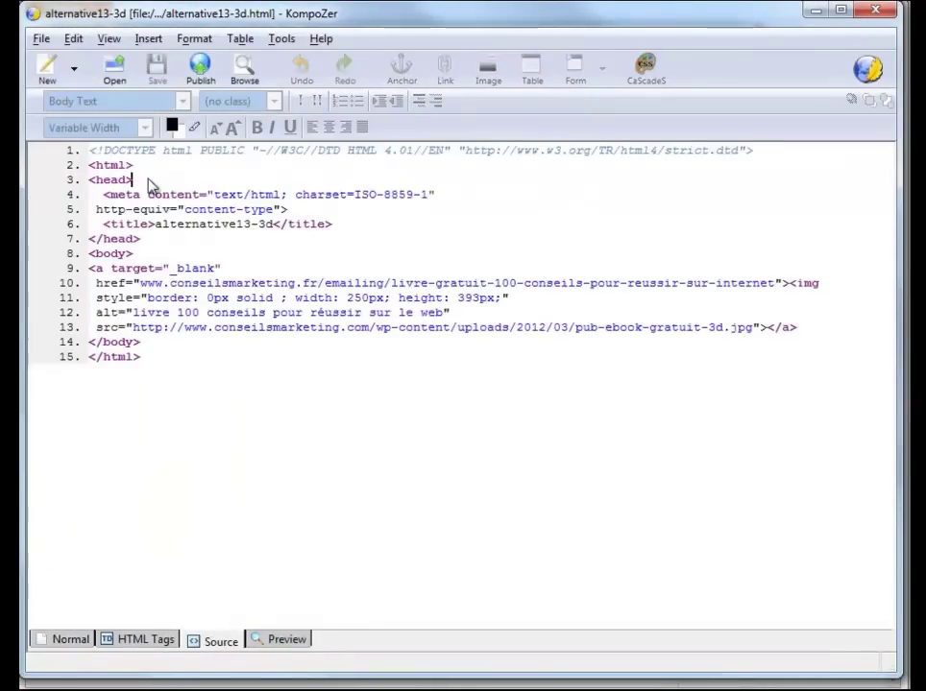
key("ctrl+v")
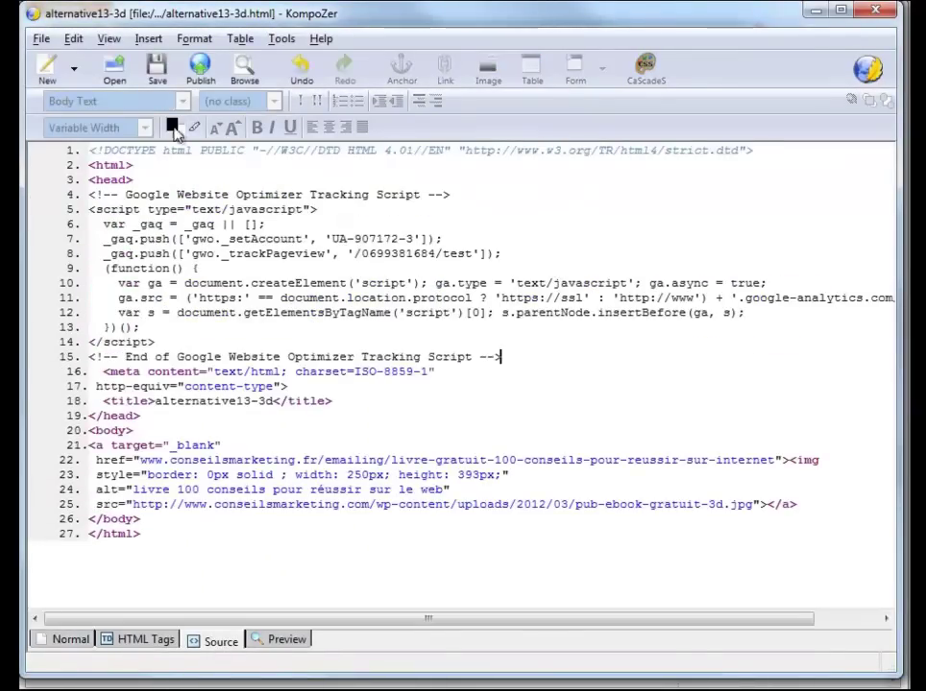
left_click(153, 76)
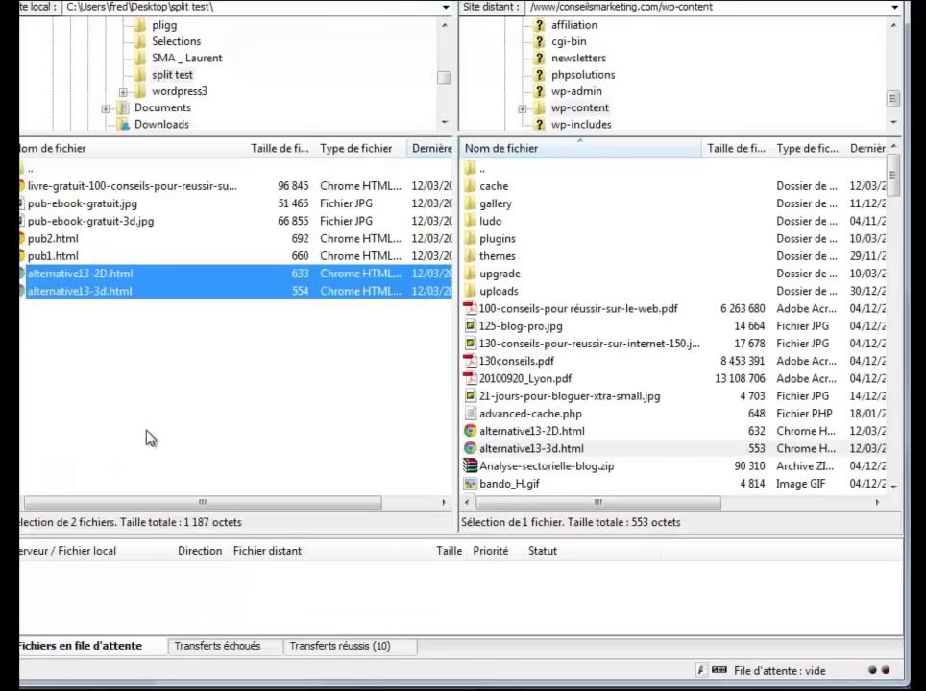
Upload alternative13-2D.html and alternative13-3d.html to the remote wp-content folder in the FTP client, replacing the existing files.
left_click(149, 438)
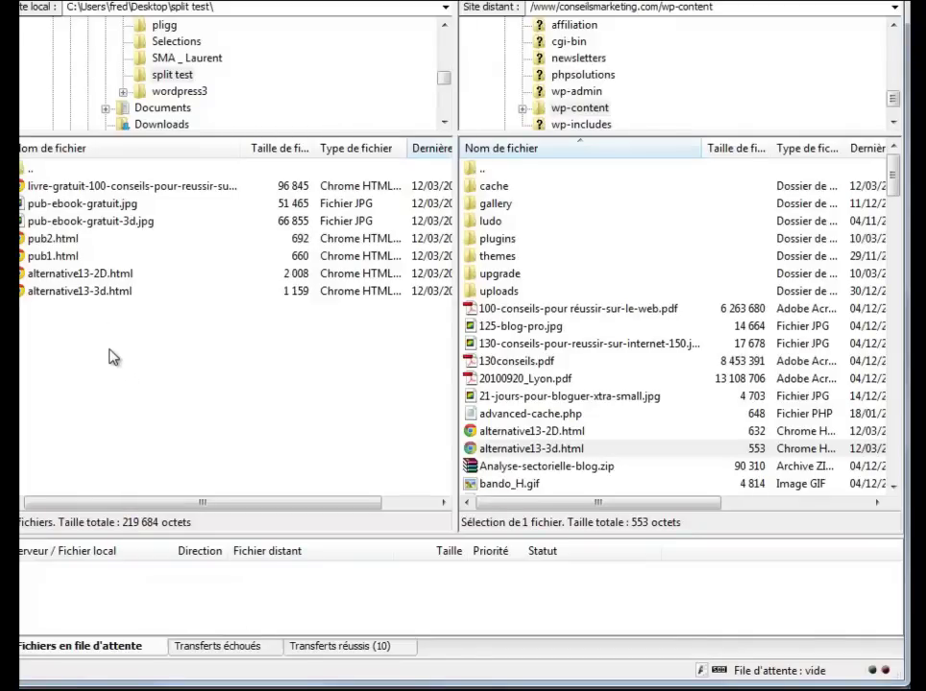
left_click(87, 273)
left_click(84, 291, "shift")
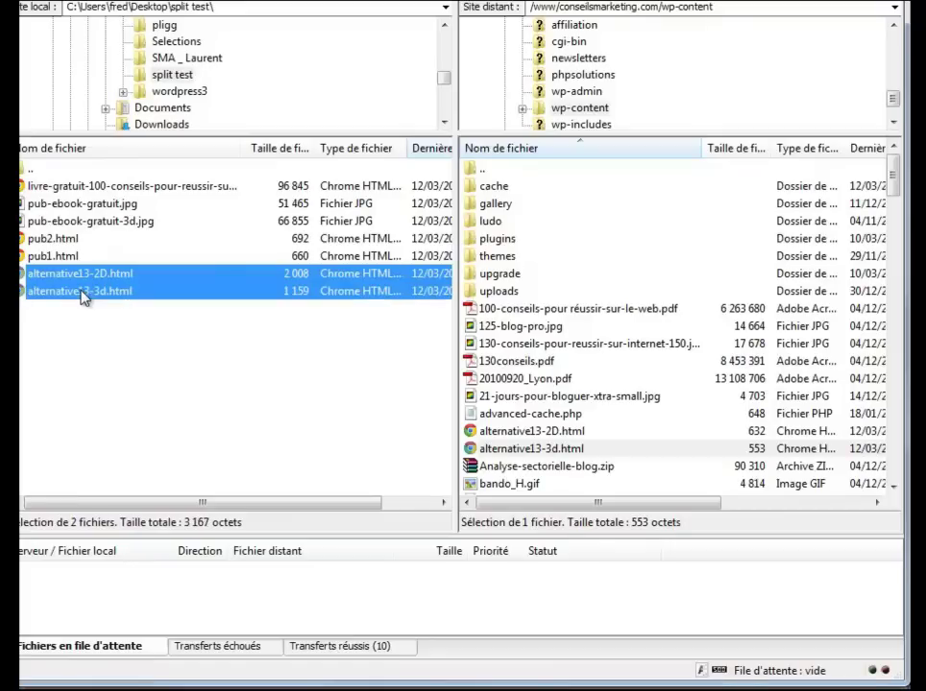
left_click_drag(85, 291, 625, 450)
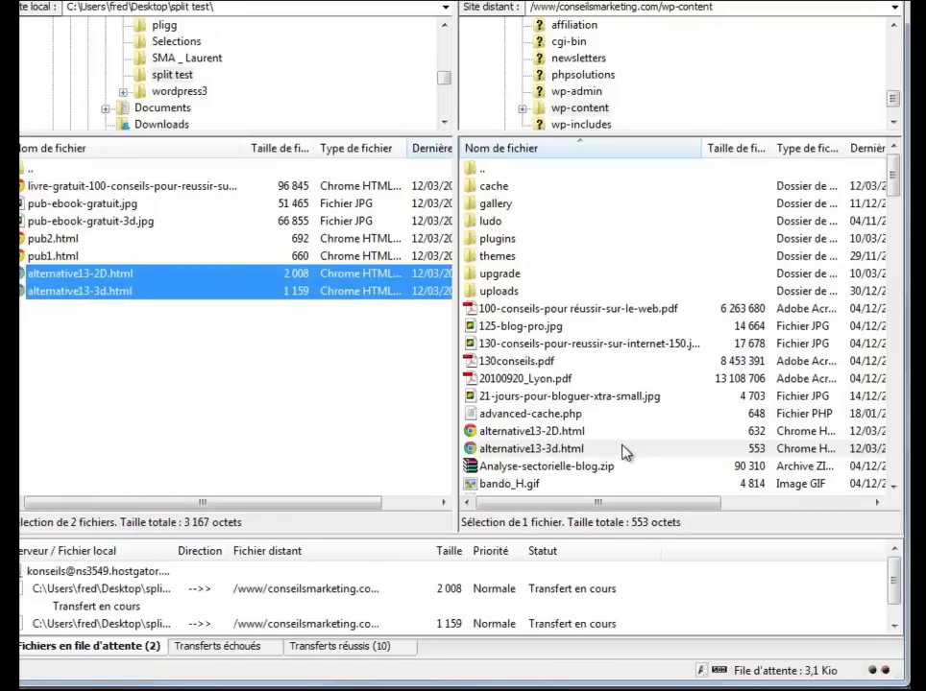
left_click(429, 350)
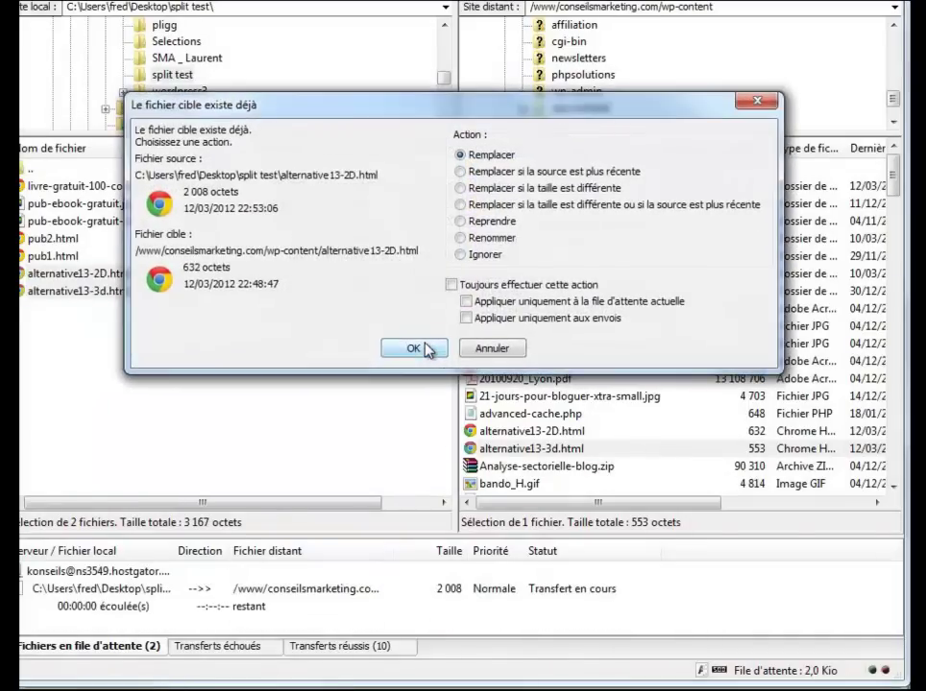
left_click(430, 350)
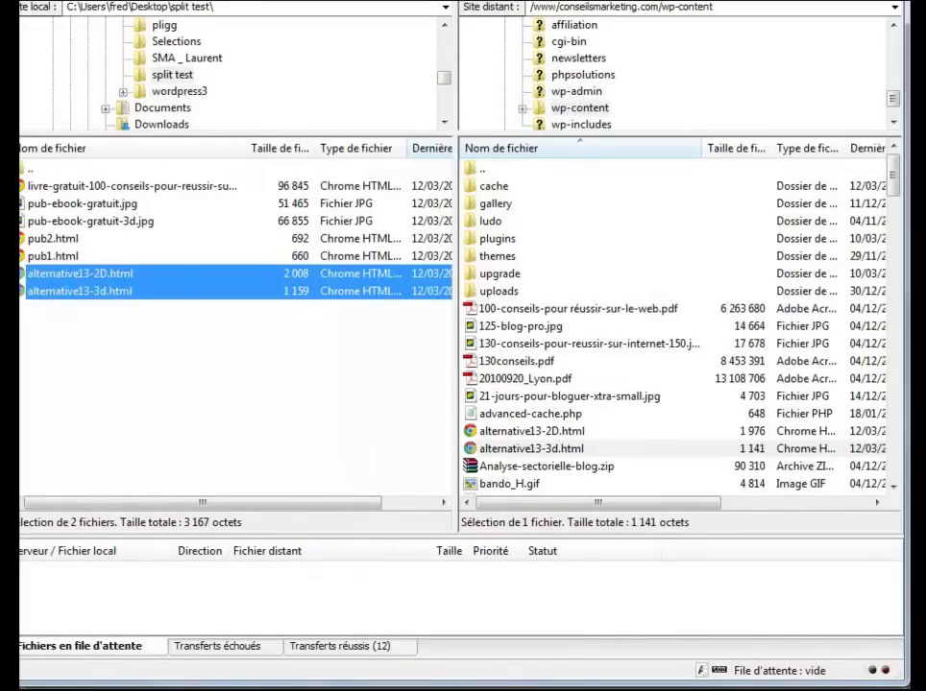
Switch back to Website Optimizer in Firefox and copy the Conversion Script for the conversion page.
left_click(460, 688)
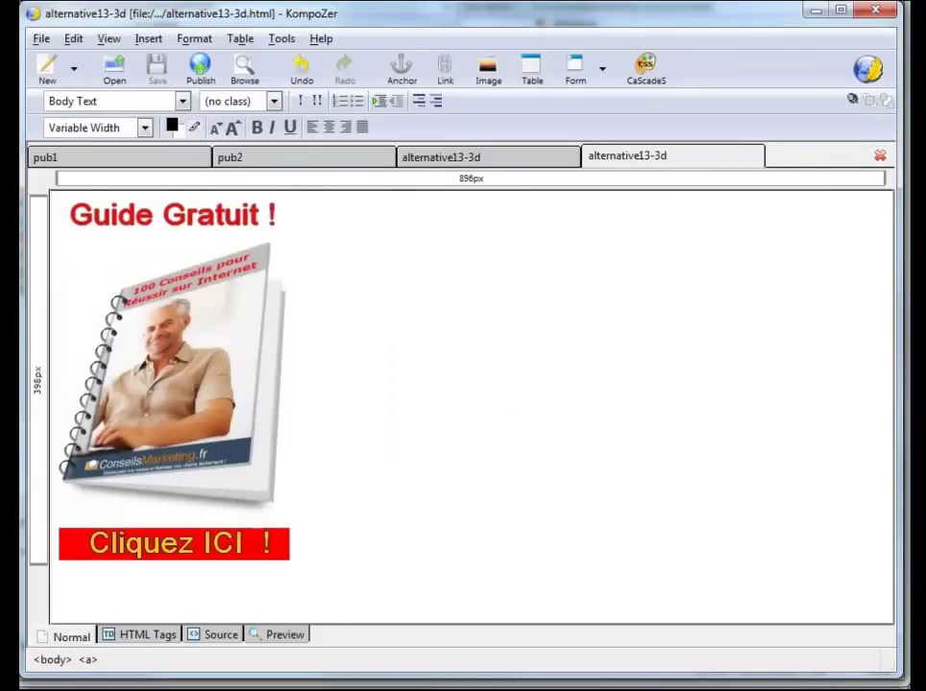
key("alt+Tab")
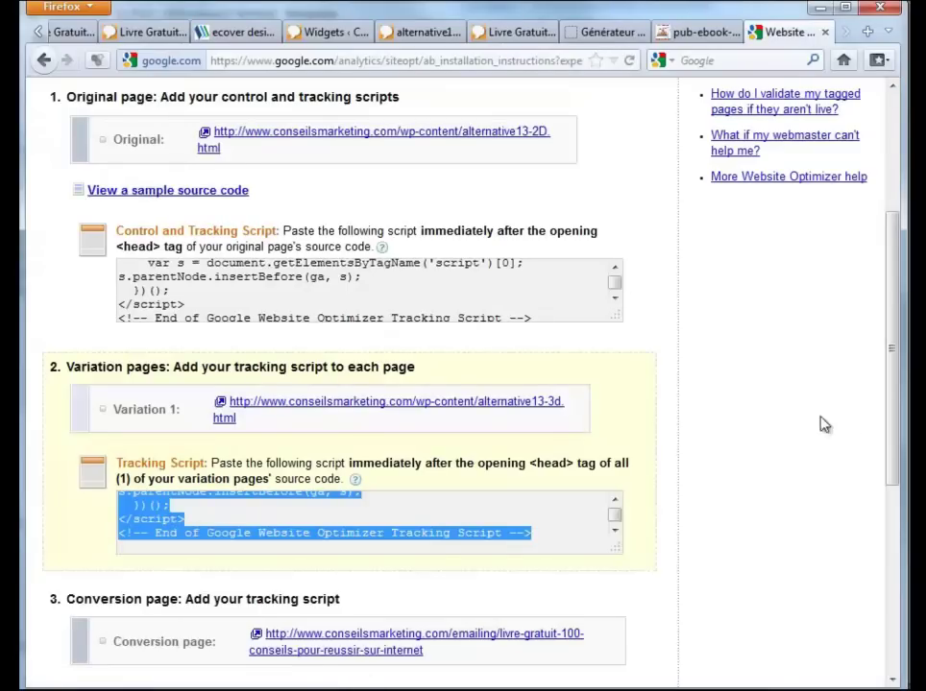
left_click_drag(892, 429, 899, 586)
left_click(447, 437)
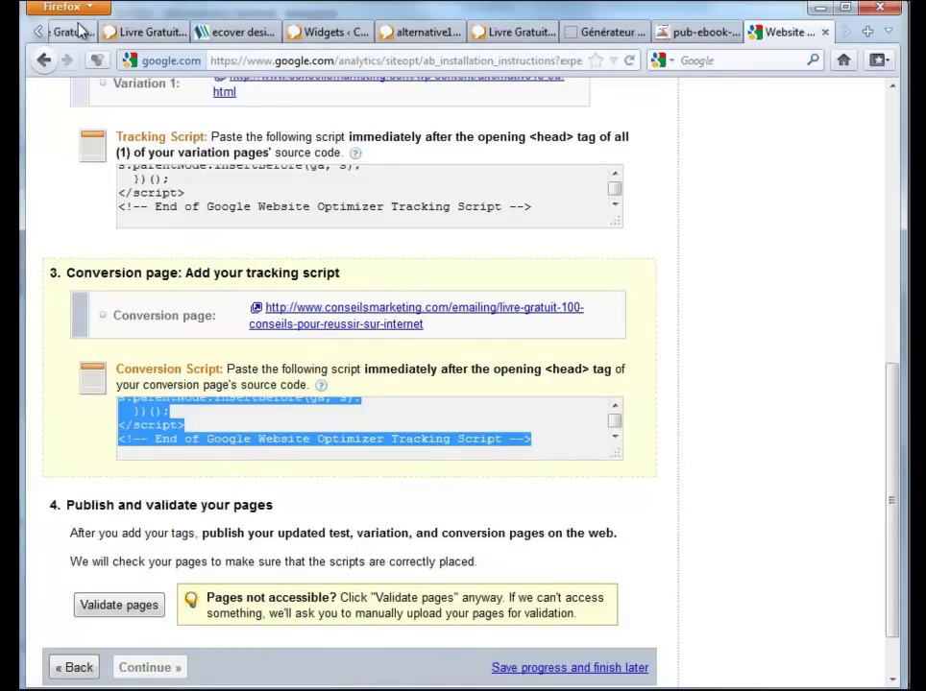
Return to the site's WordPress admin and open the list of all posts.
left_click(135, 35)
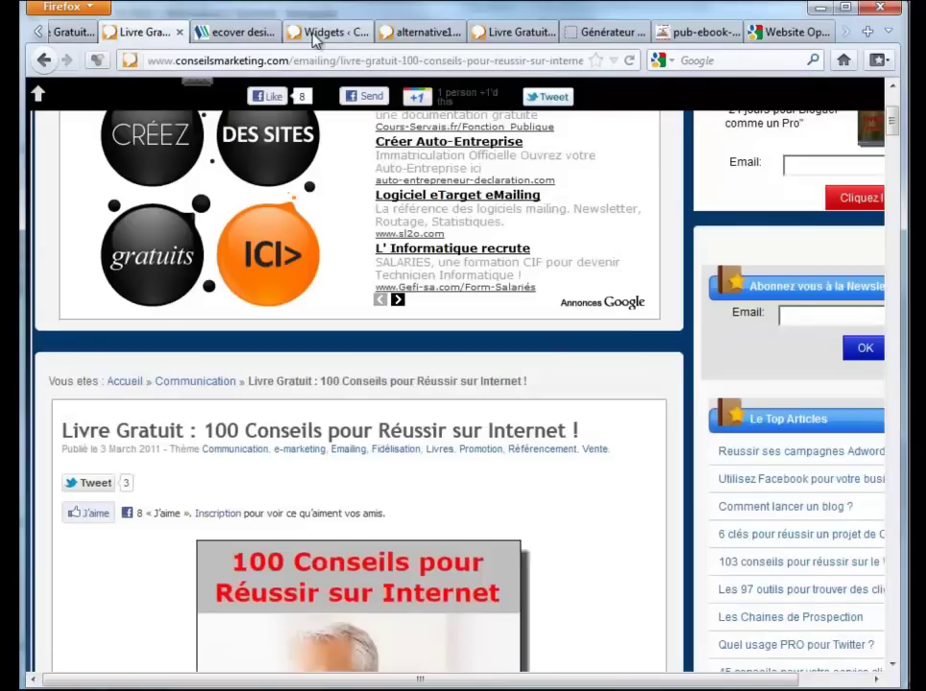
left_click(316, 33)
scroll(88, 248, "up", 5)
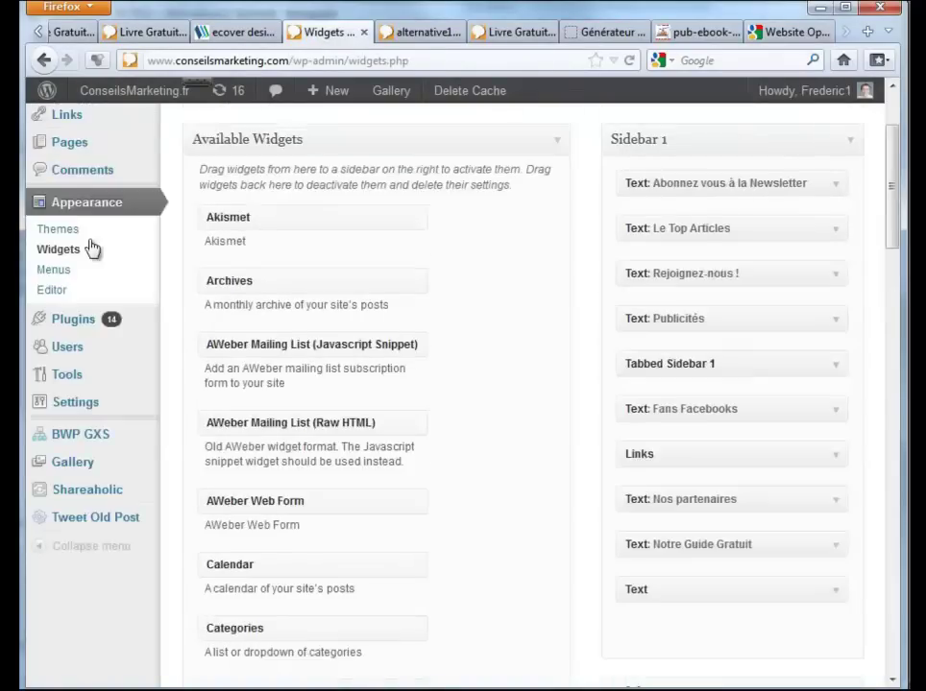
mouse_move(122, 207)
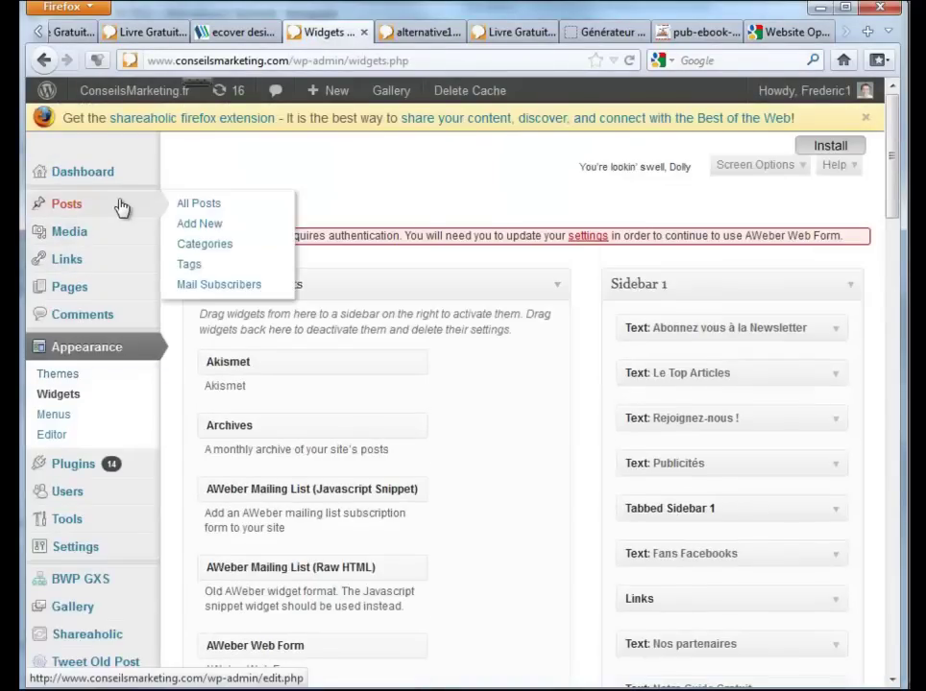
left_click(184, 207)
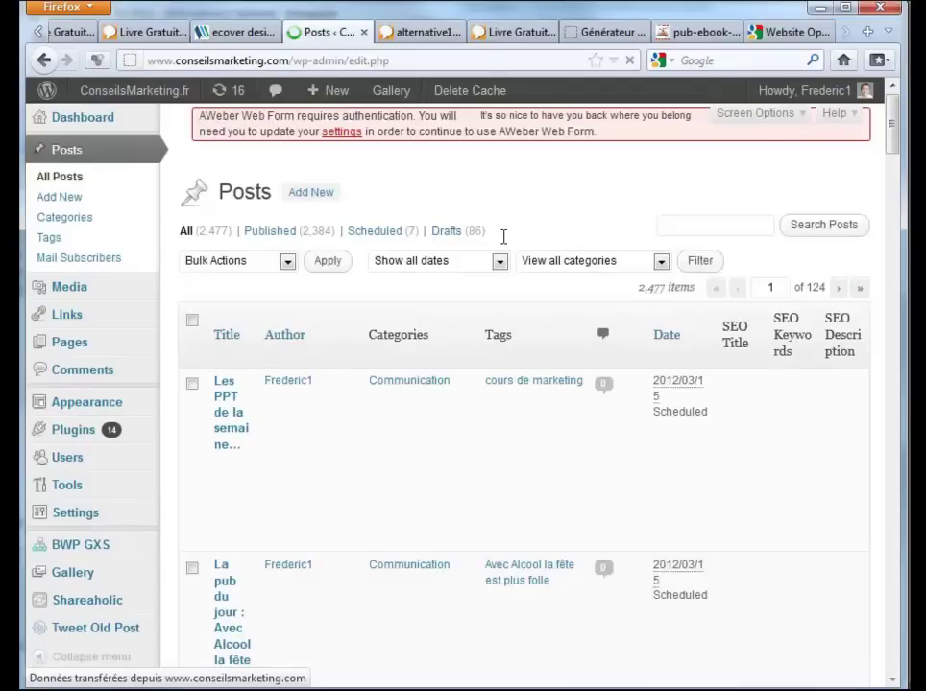
Search the posts for "100 conseils livre gratuit" and open "Livre Gratuit : 100 Conseils pour Réussir sur Internet !" for editing.
left_click(720, 224)
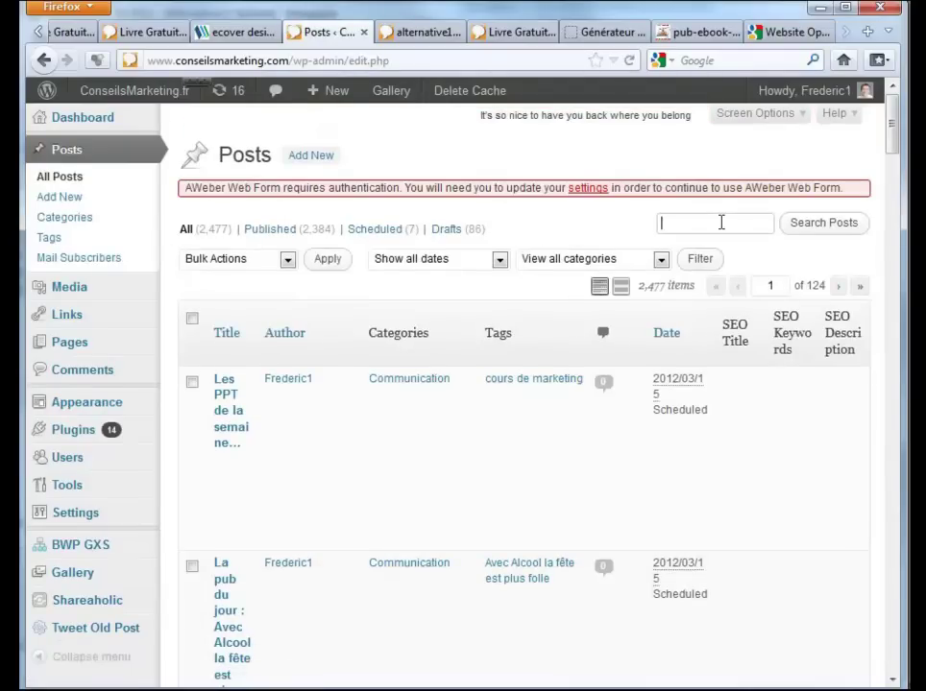
type("100 conseils li")
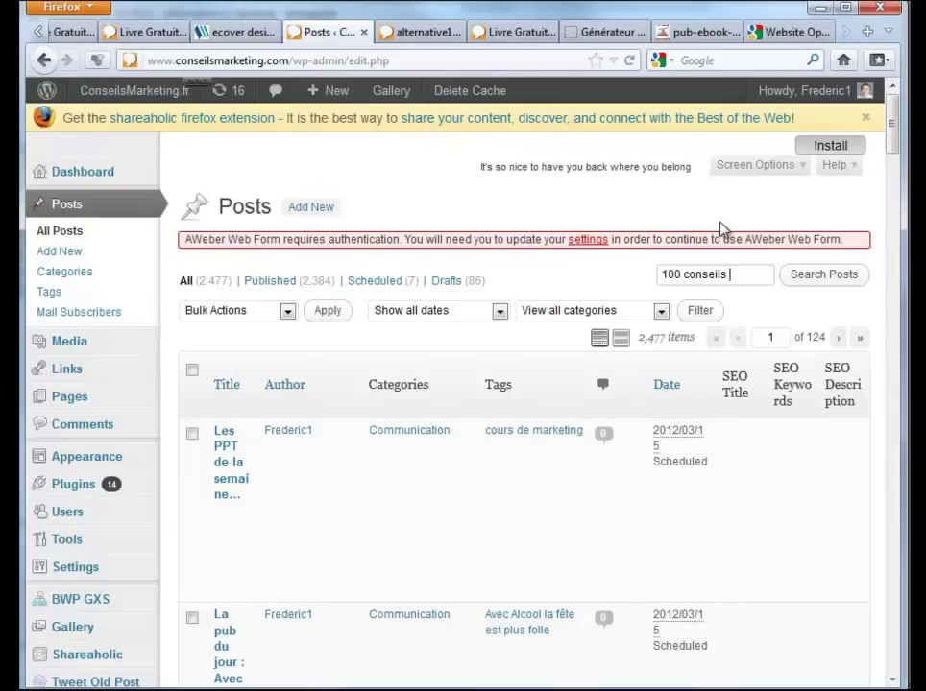
type("vre gtr")
key("BackSpace")
key("BackSpace")
type("ratuit")
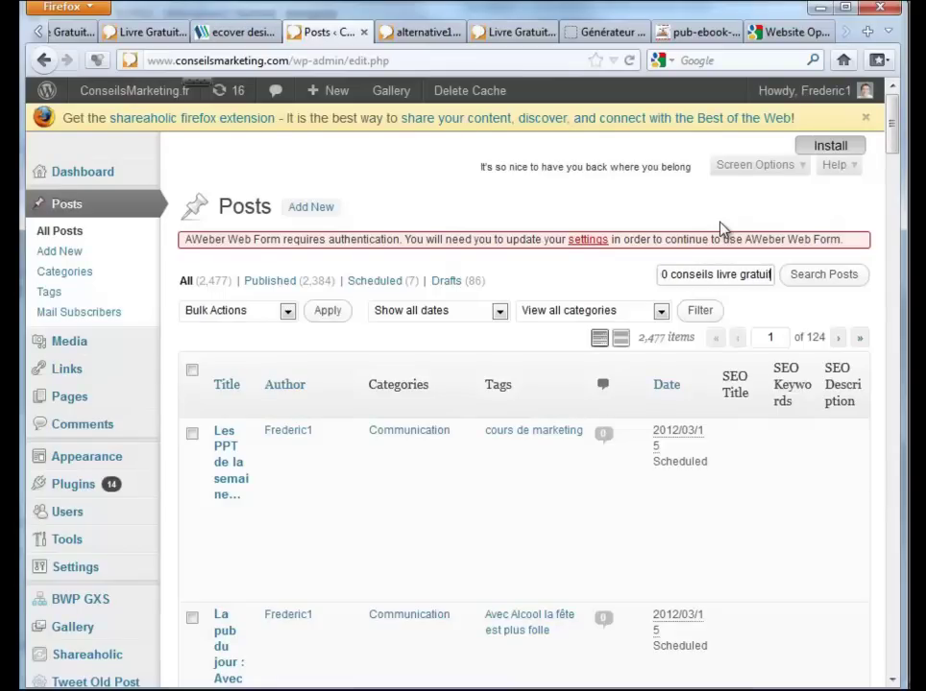
key("Return")
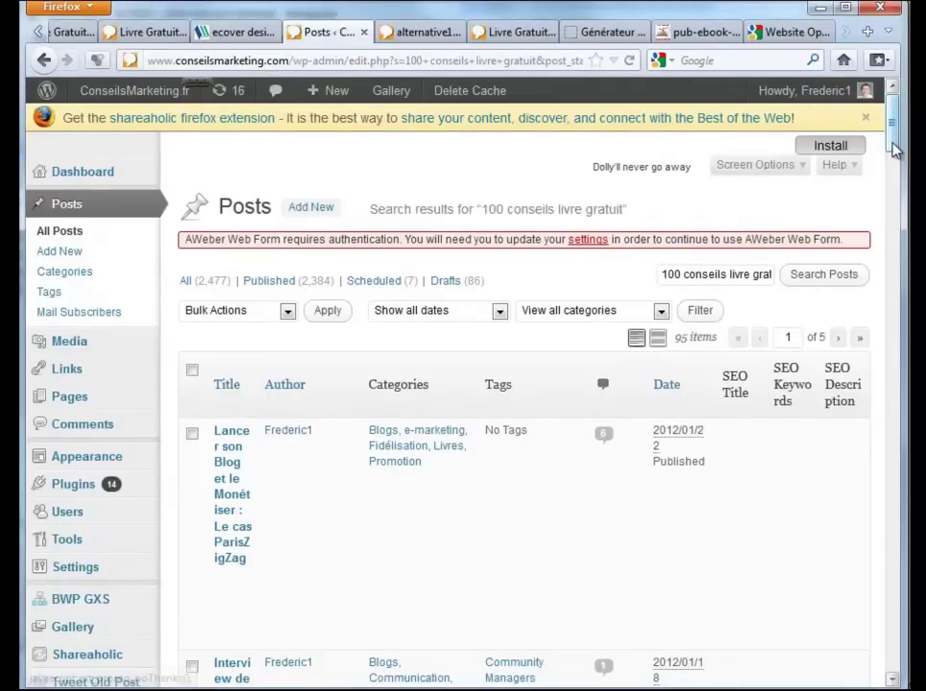
left_click_drag(893, 156, 870, 443)
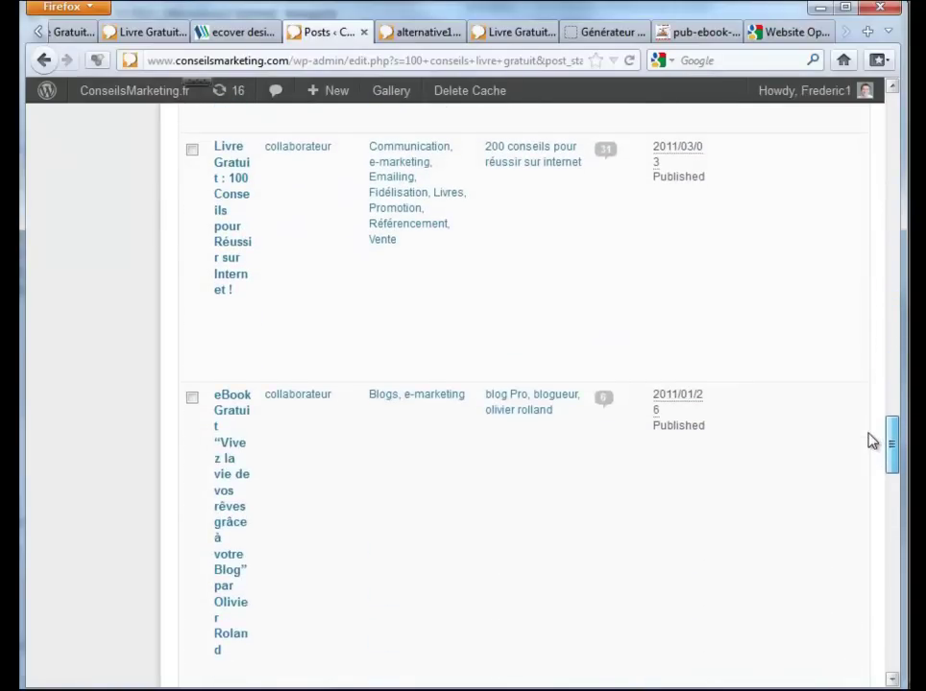
left_click(219, 310)
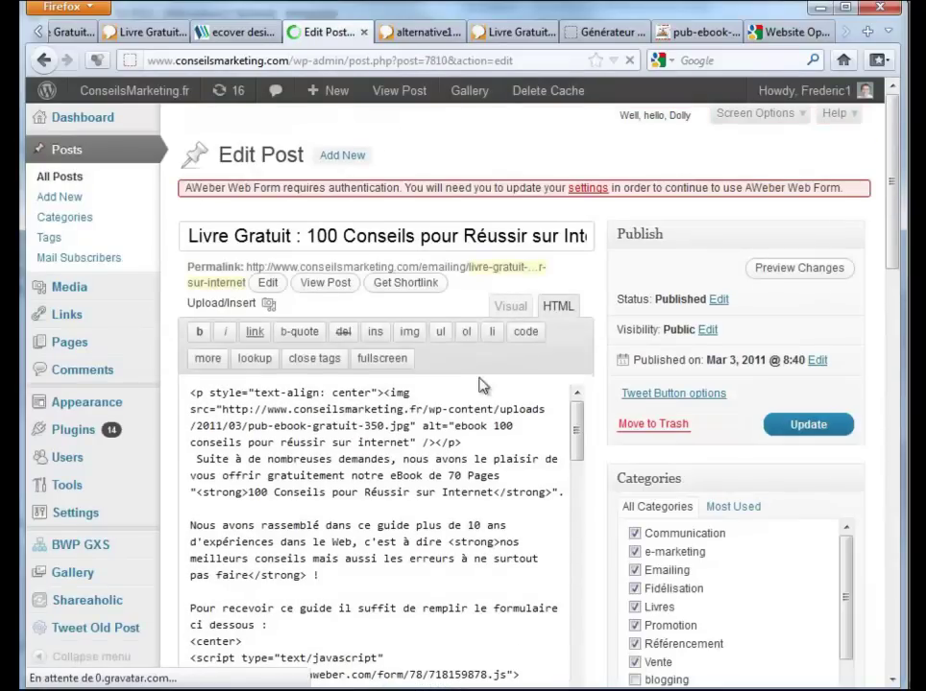
scroll(515, 407, "down", 1)
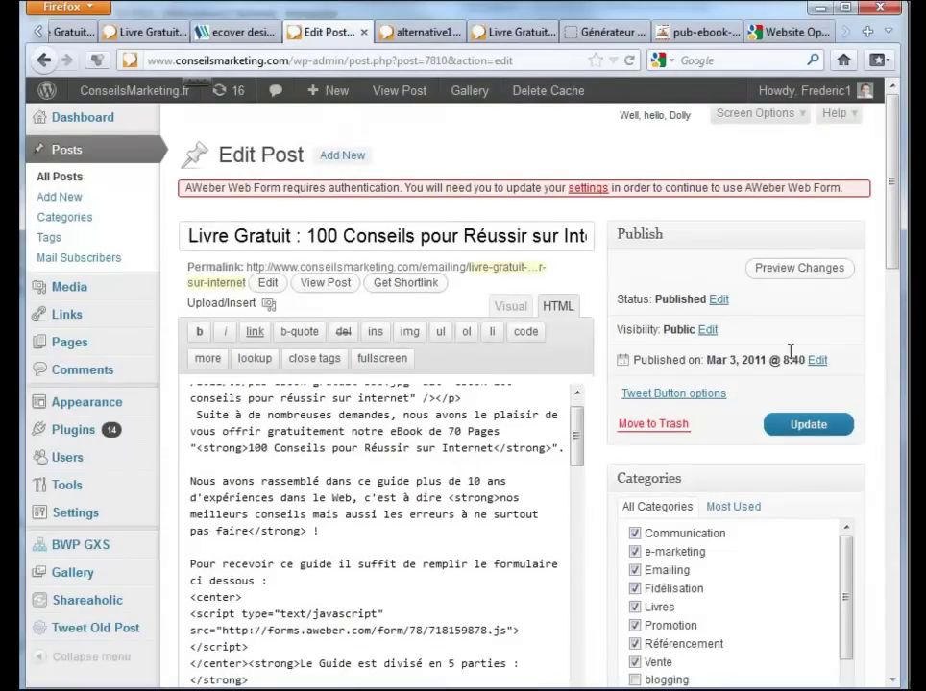
Paste the copied script into the post's Google Website Optimizer Conversion Script field.
left_click_drag(890, 177, 893, 564)
scroll(314, 246, "up", 3)
left_click(275, 287)
key("ctrl+v")
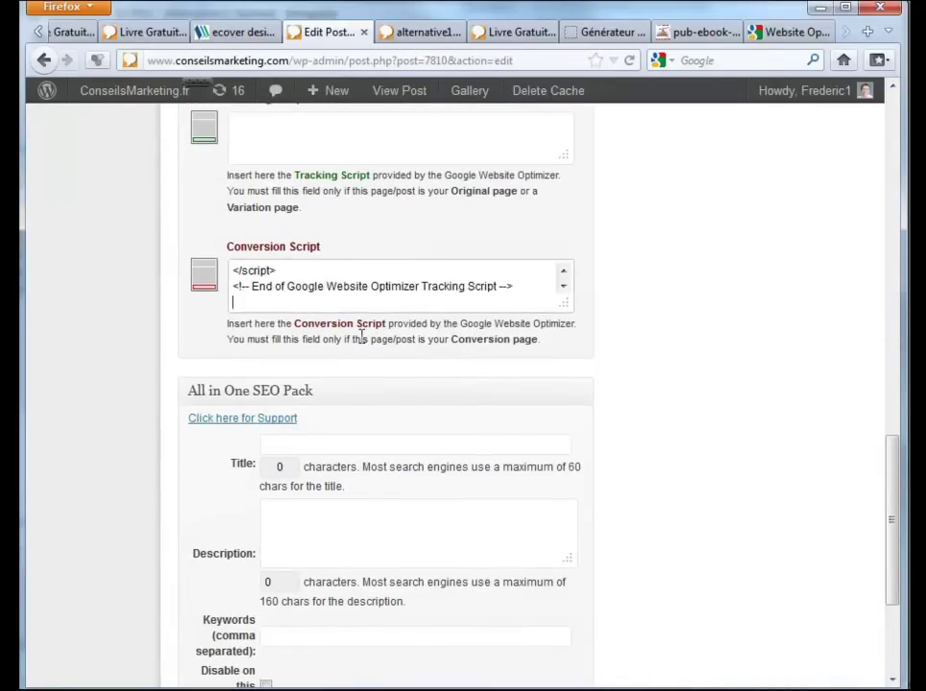
Enable Google Website Optimizer support for this post and update the post.
scroll(364, 331, "down", 4)
scroll(364, 332, "up", 3)
scroll(364, 328, "up", 10)
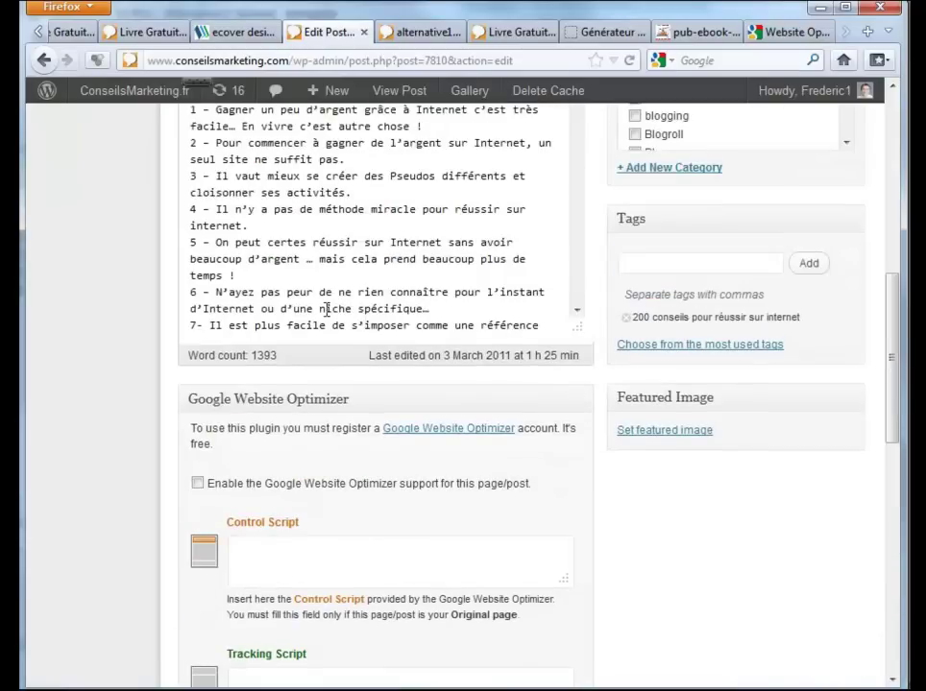
left_click(198, 484)
scroll(322, 492, "down", 8)
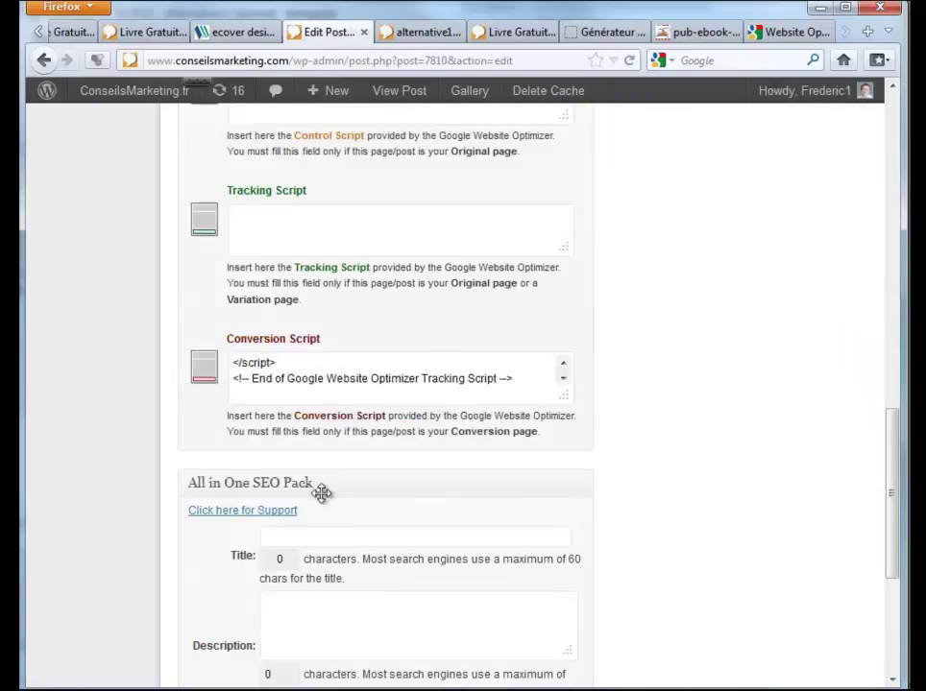
scroll(333, 474, "up", 15)
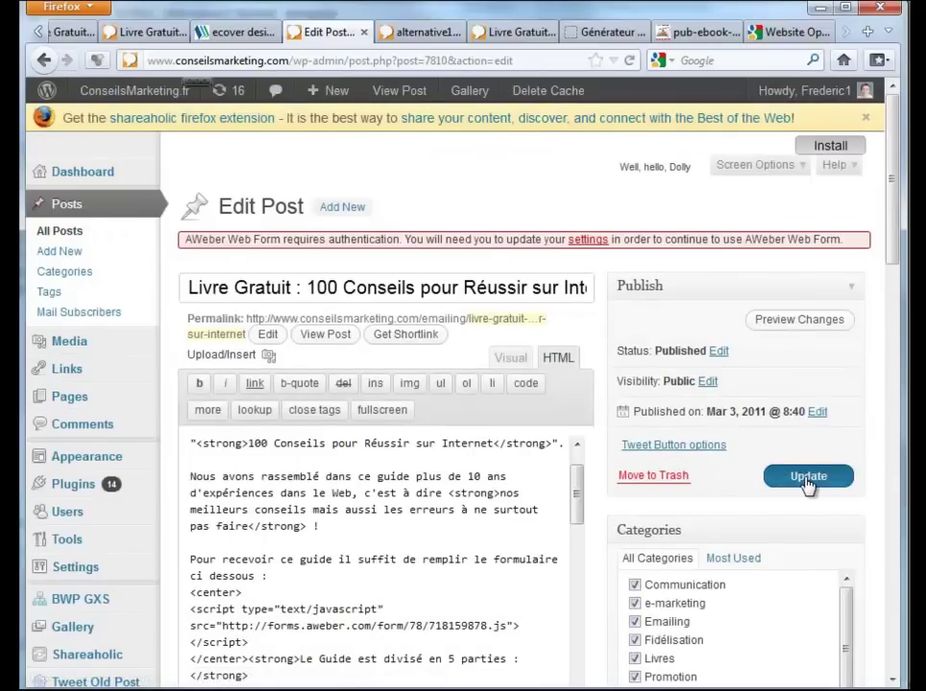
left_click(807, 478)
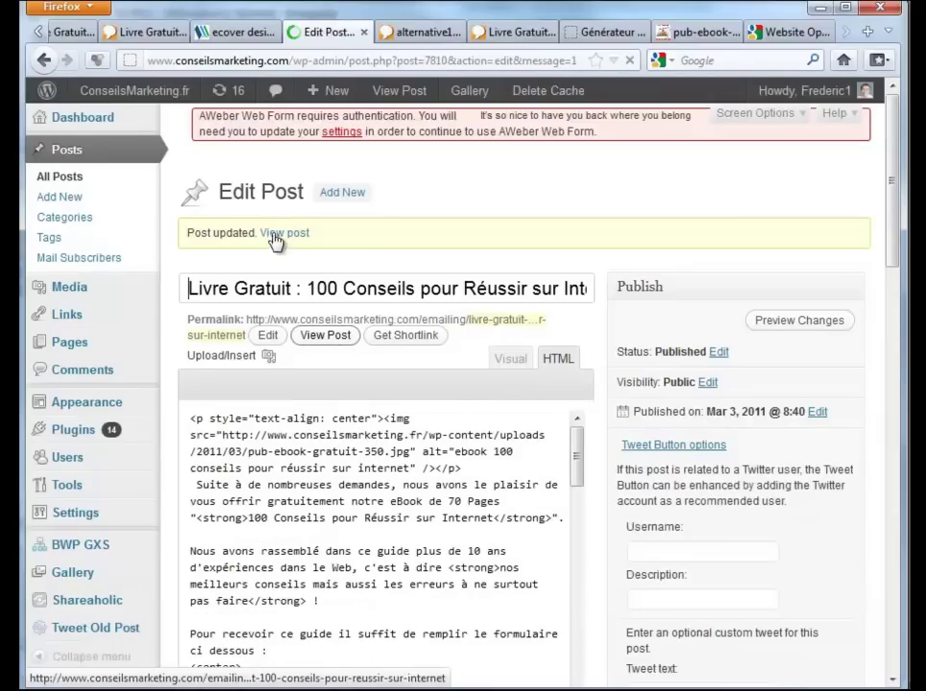
Open the updated post in a new browser tab and examine its content down to the second sign-up form.
right_click(276, 232)
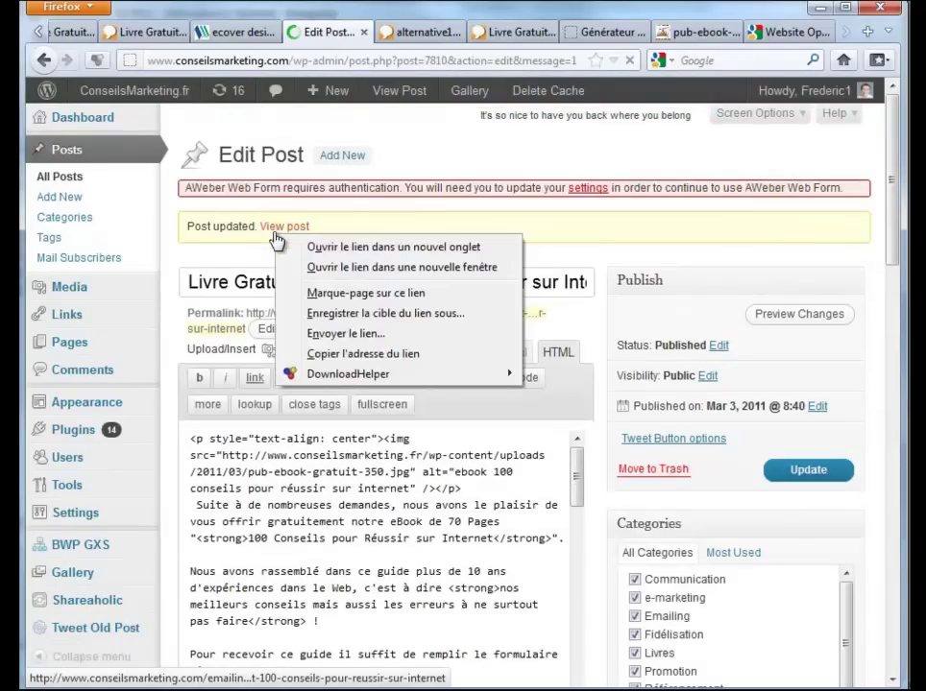
left_click(356, 249)
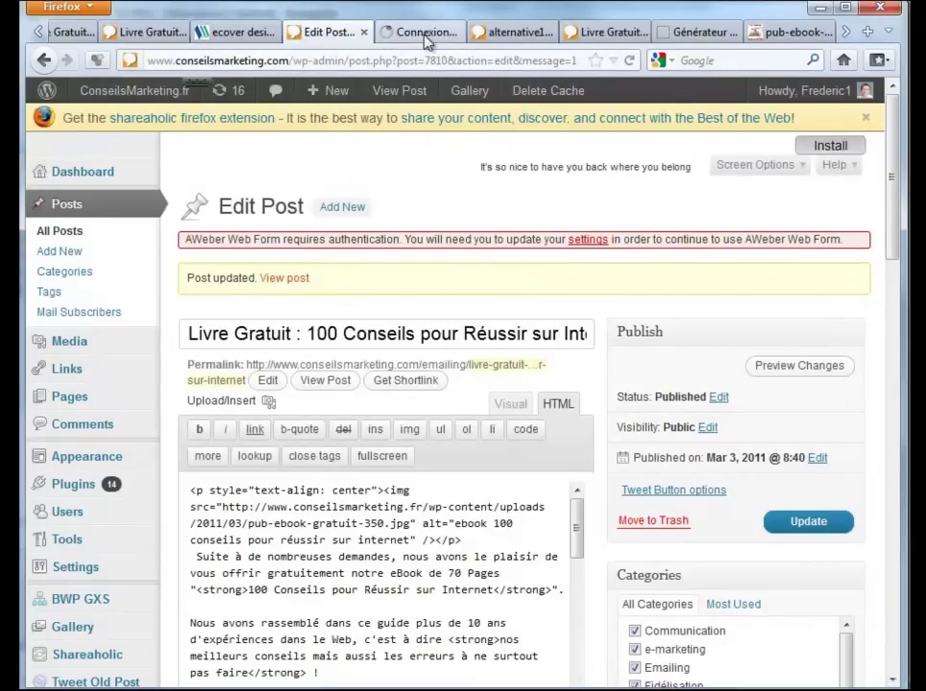
left_click(424, 34)
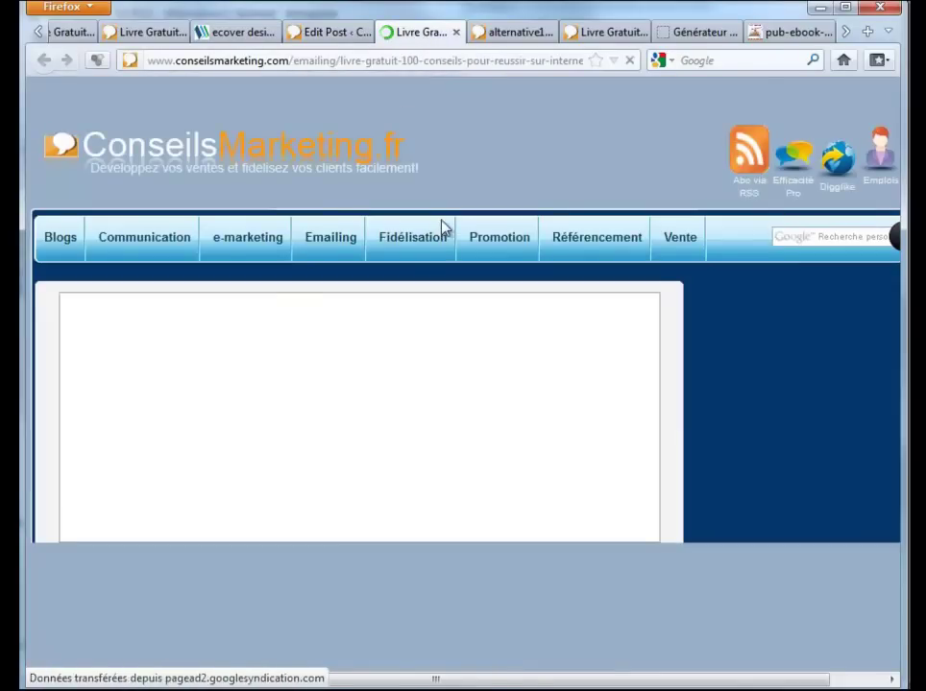
scroll(451, 227, "down", 3)
scroll(455, 228, "down", 5)
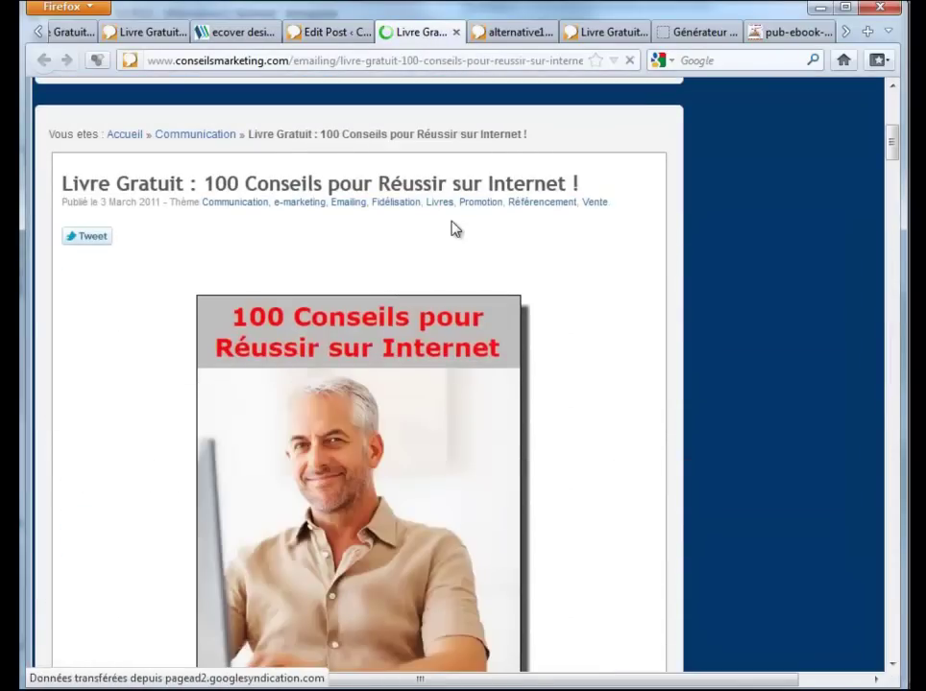
scroll(451, 229, "down", 9)
scroll(416, 416, "down", 2)
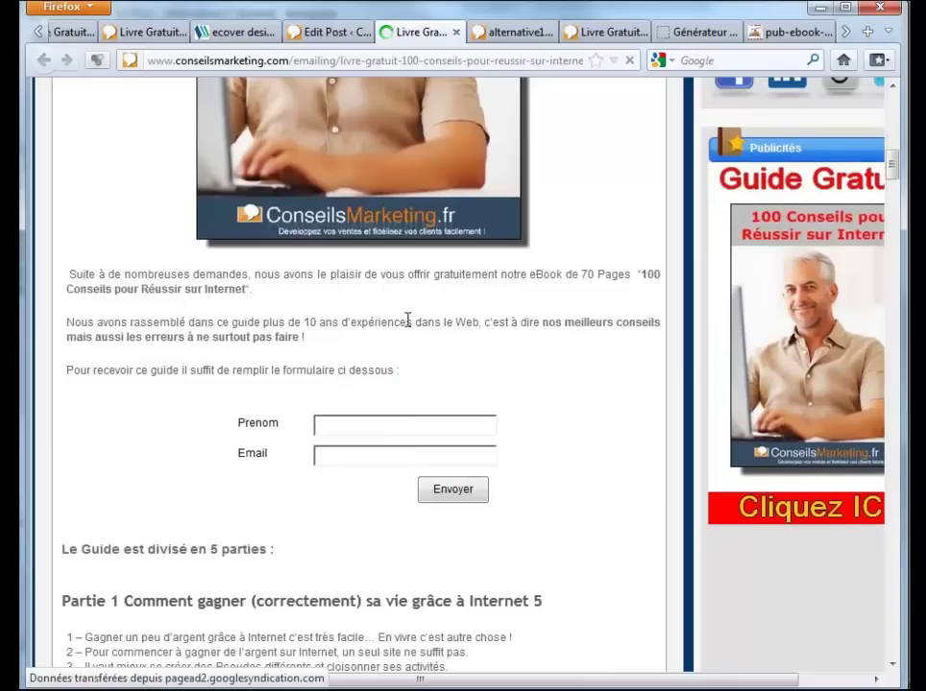
scroll(407, 324, "down", 4)
scroll(409, 327, "down", 5)
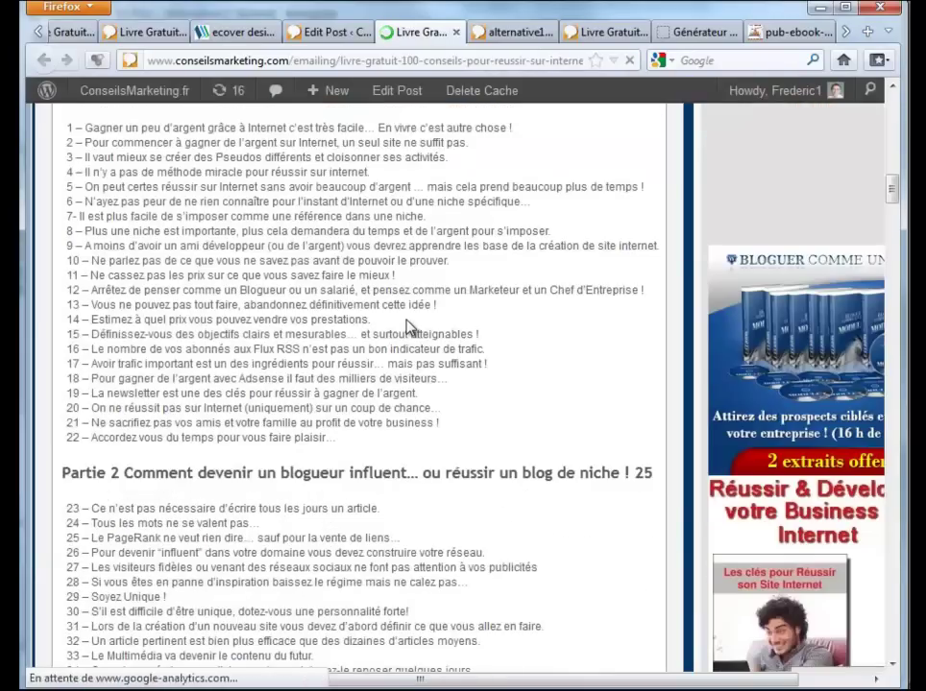
scroll(409, 322, "down", 10)
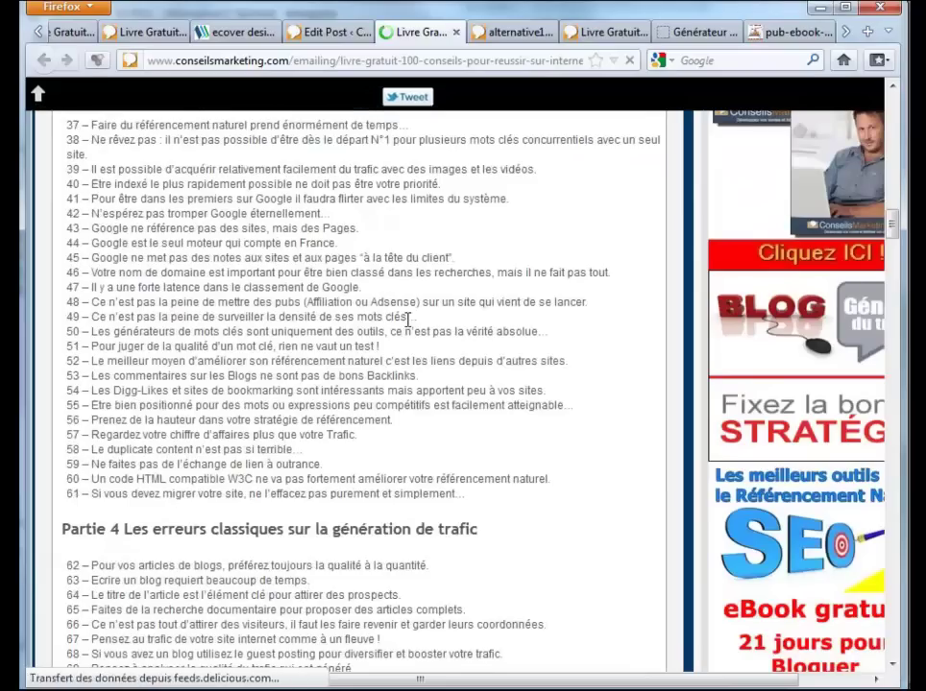
scroll(407, 323, "down", 10)
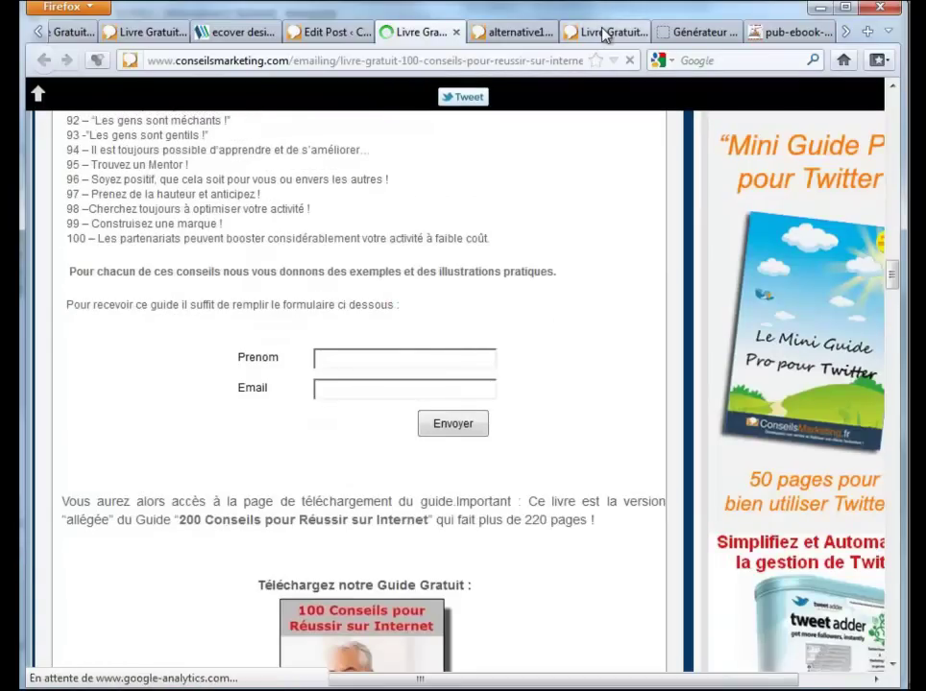
Compare the published post's address with the one in the other open "Livre Gratuit" tab.
left_click(513, 61)
left_click(494, 60)
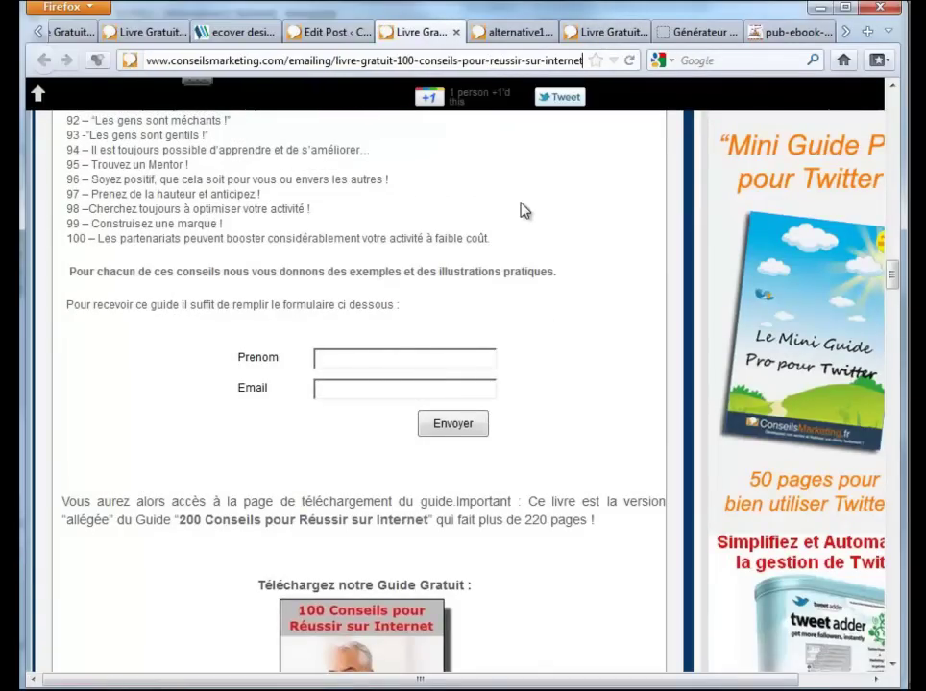
left_click(599, 35)
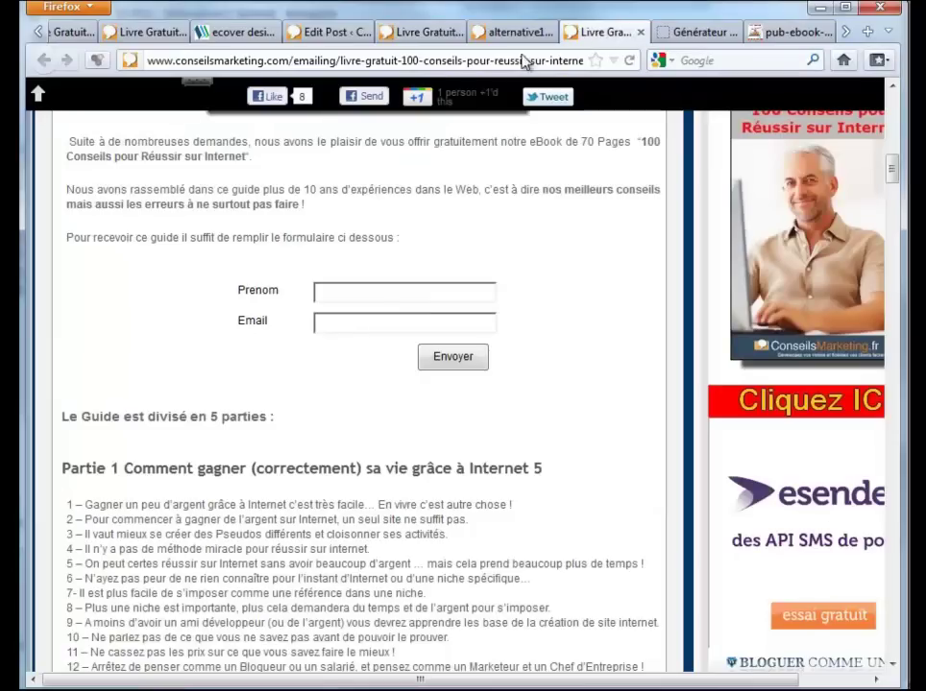
left_click(430, 36)
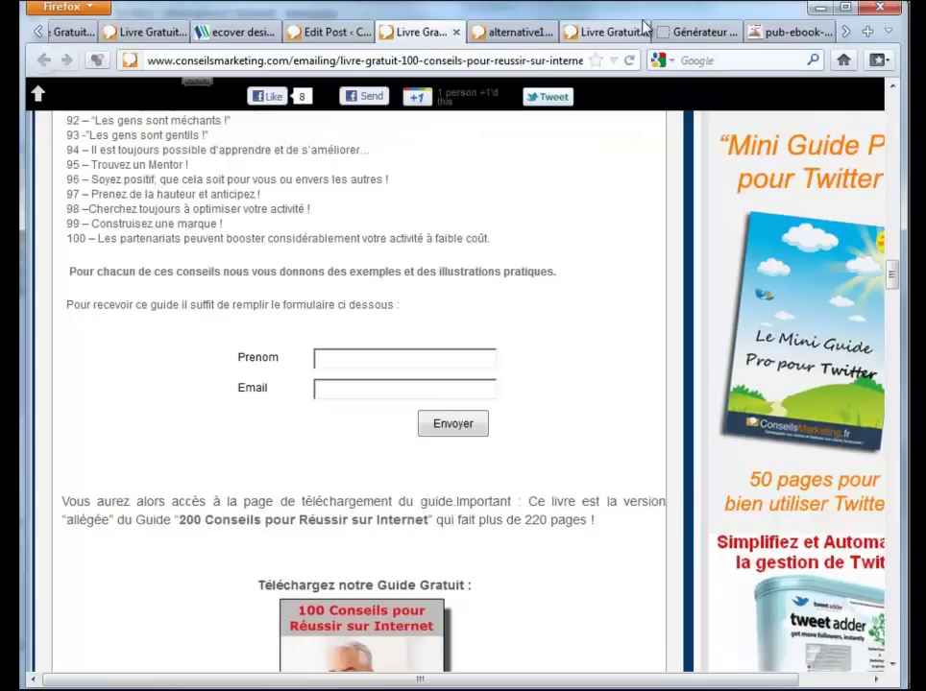
Return to Website Optimizer and validate the script installation on the original, variation and conversion pages.
left_click(841, 34)
left_click(787, 32)
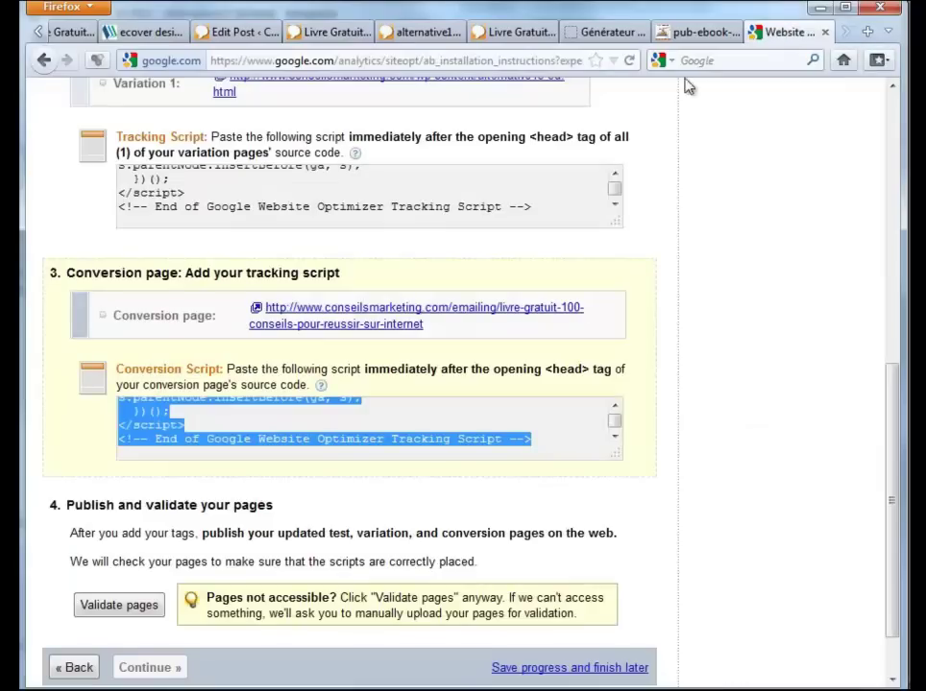
scroll(624, 379, "down", 1)
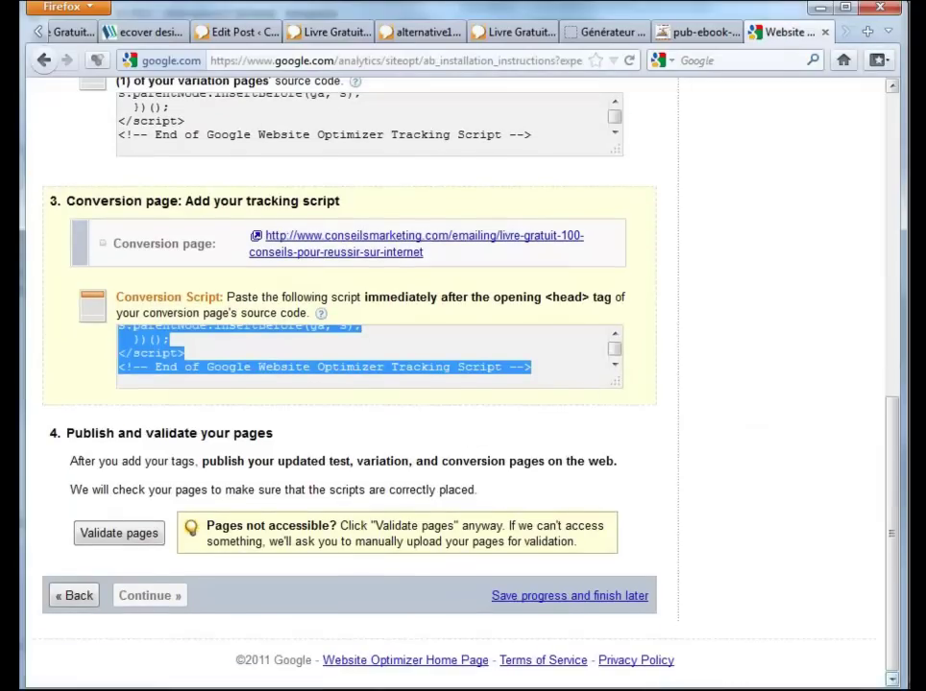
left_click(141, 536)
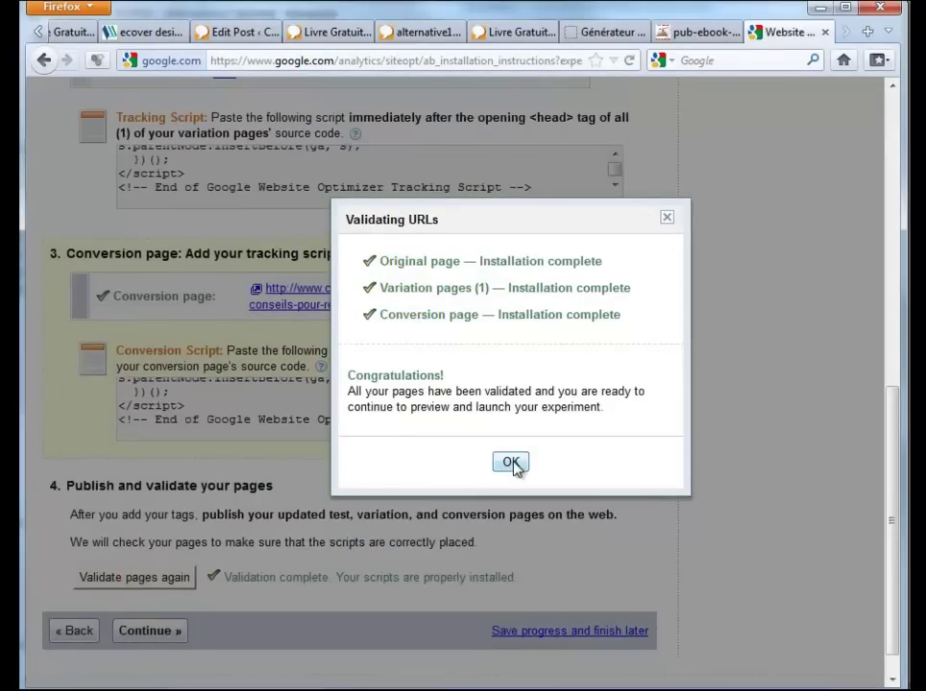
left_click(512, 465)
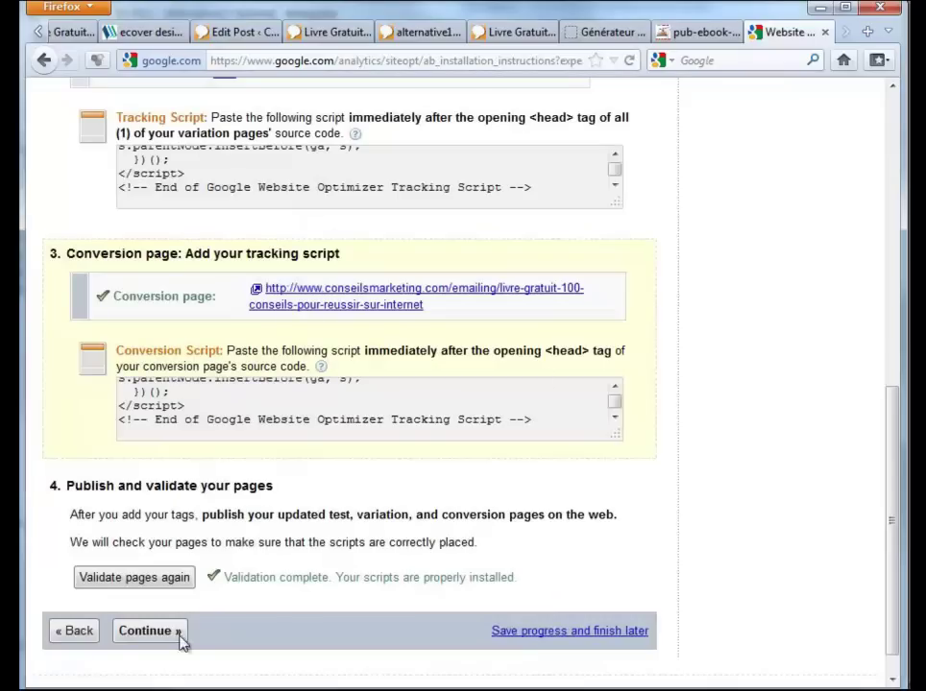
Continue to the preview stage, start the "split test pub3d" experiment and save its settings.
left_click(149, 631)
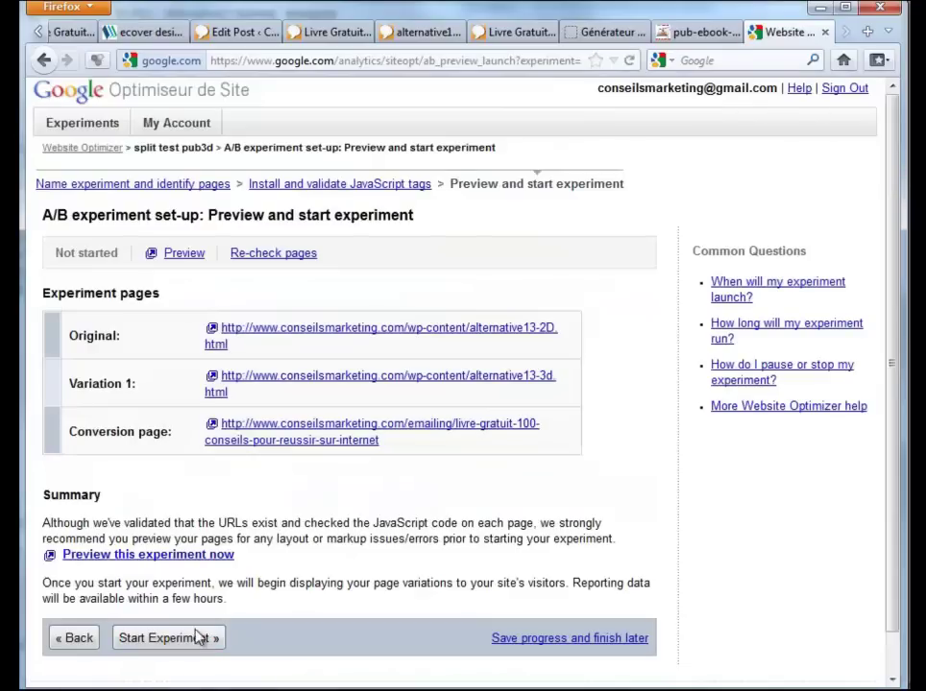
left_click(186, 640)
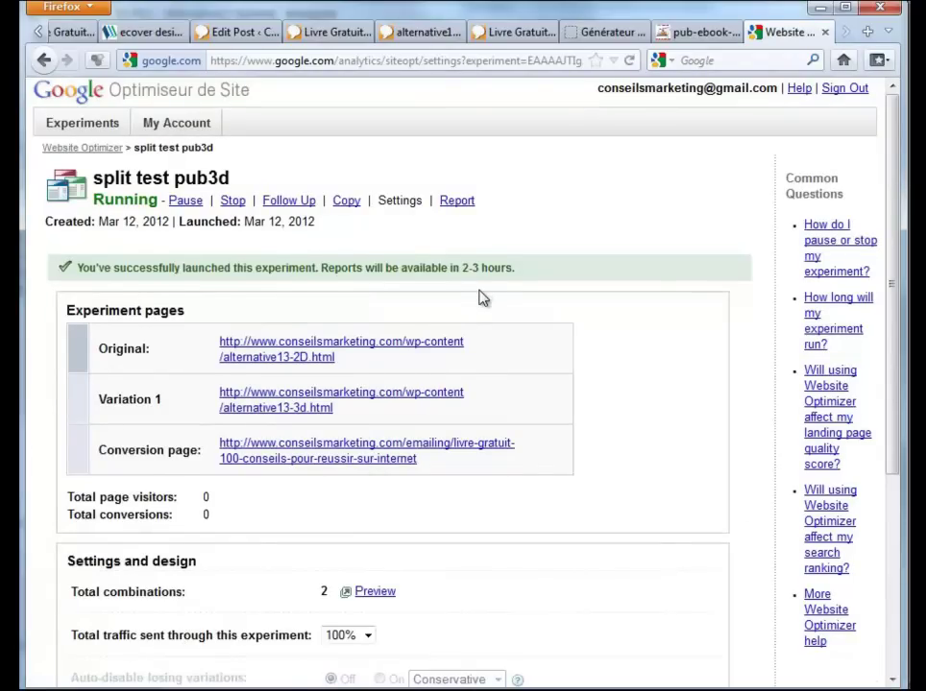
scroll(482, 298, "down", 2)
scroll(482, 298, "down", 4)
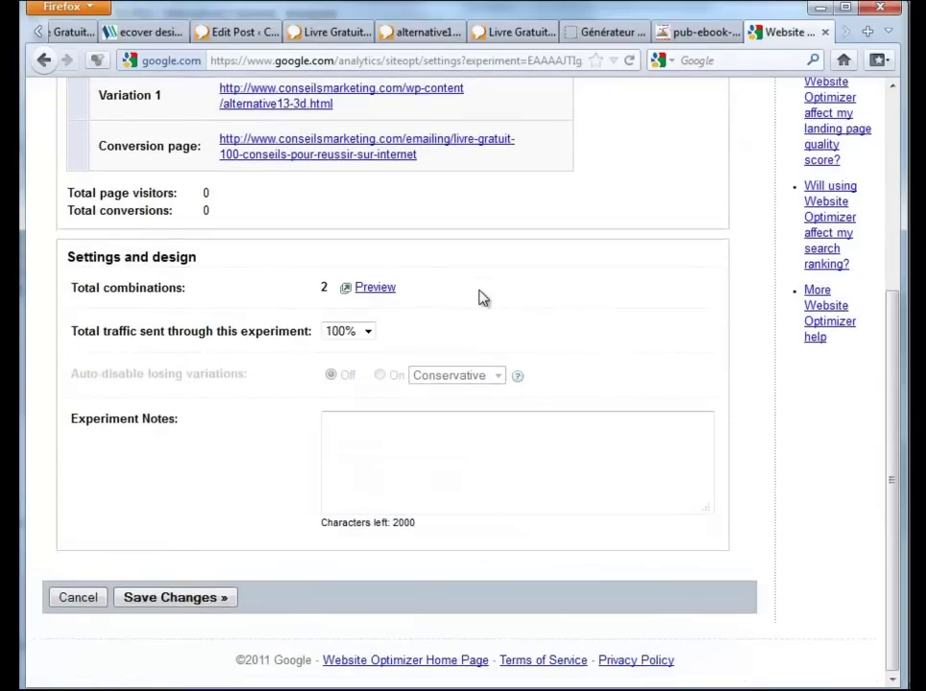
left_click(196, 597)
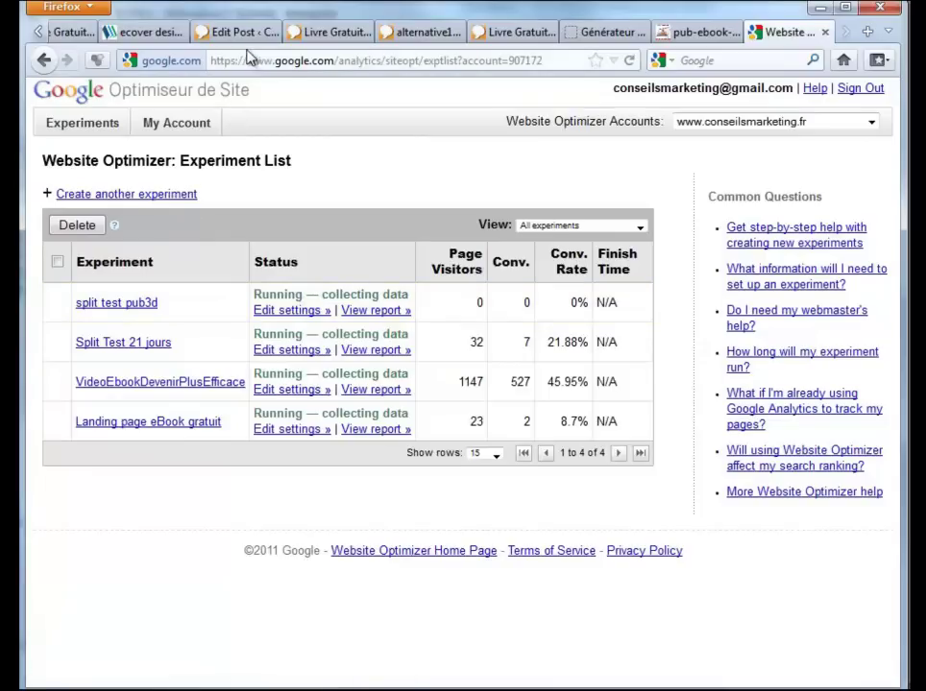
Examine the free guide banners in the ConseilsMarketing home page's sidebar, under "Notre Guide Gratuit" and "Publicités".
scroll(249, 32, "up", 2)
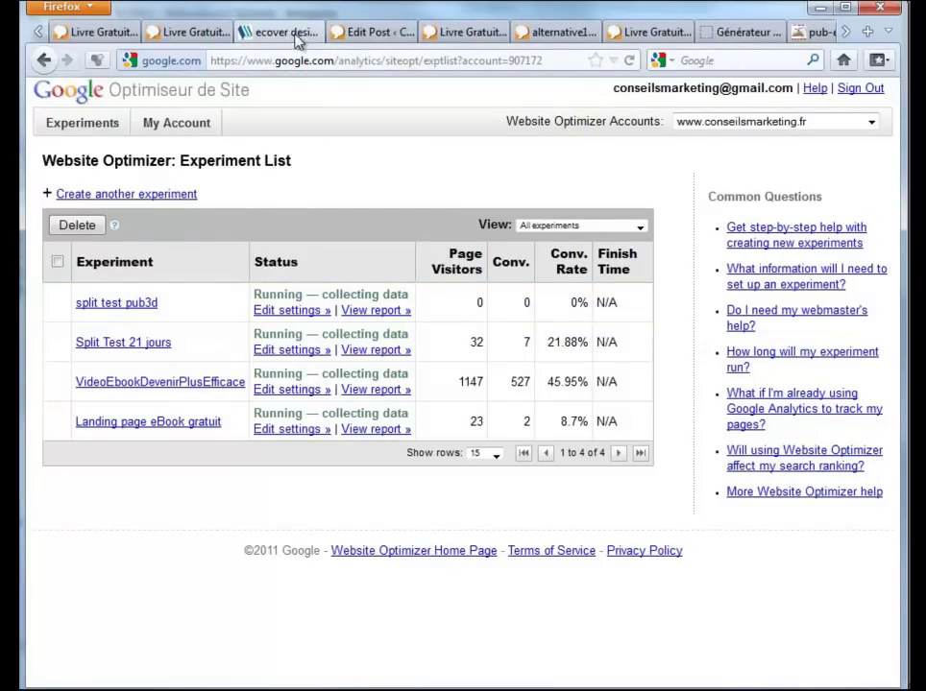
scroll(165, 34, "up", 2)
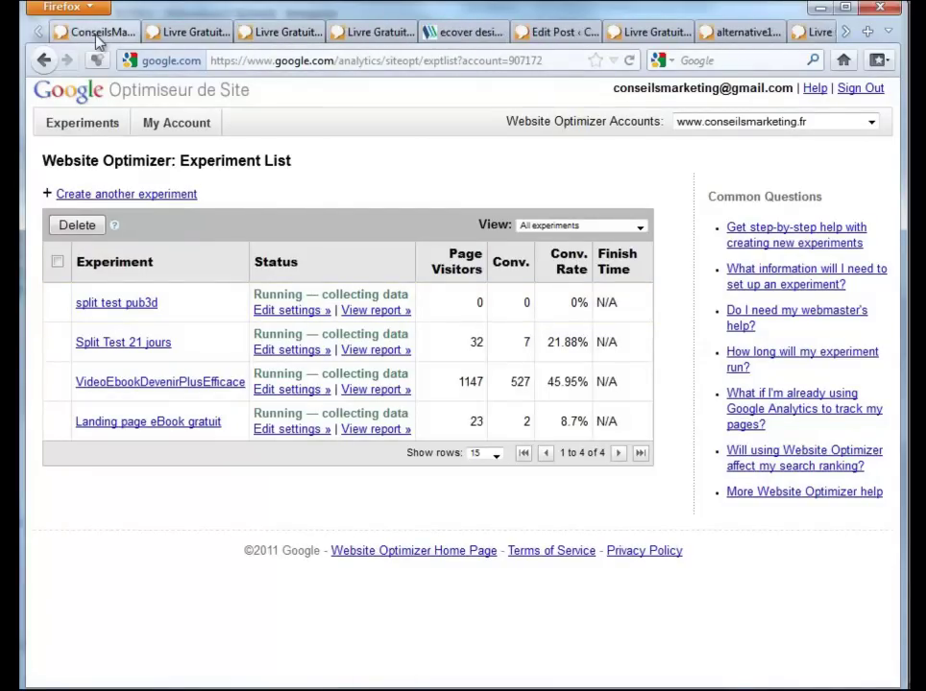
left_click(99, 34)
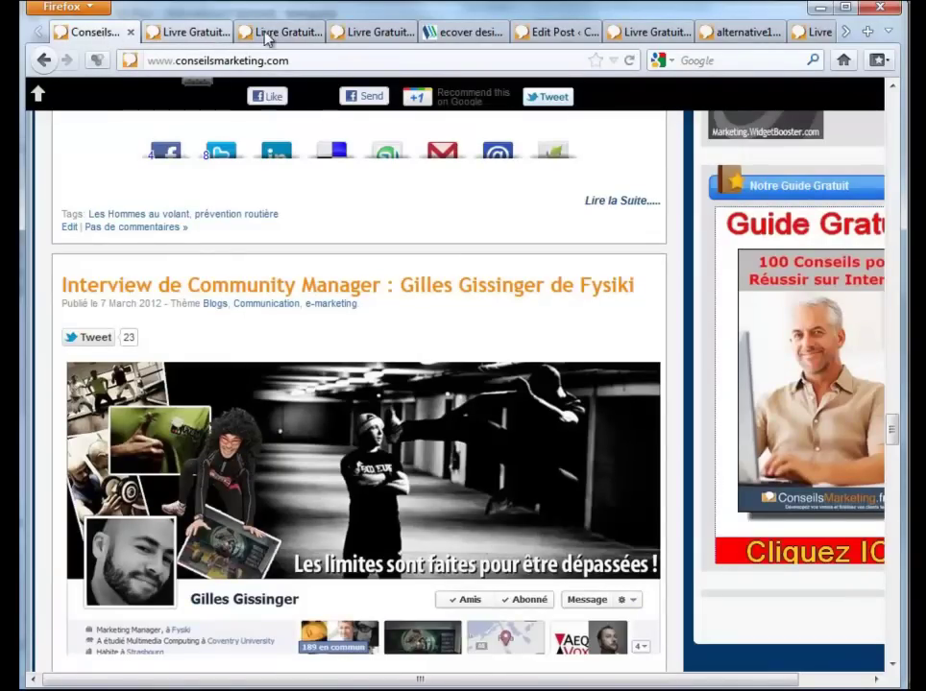
left_click(567, 34)
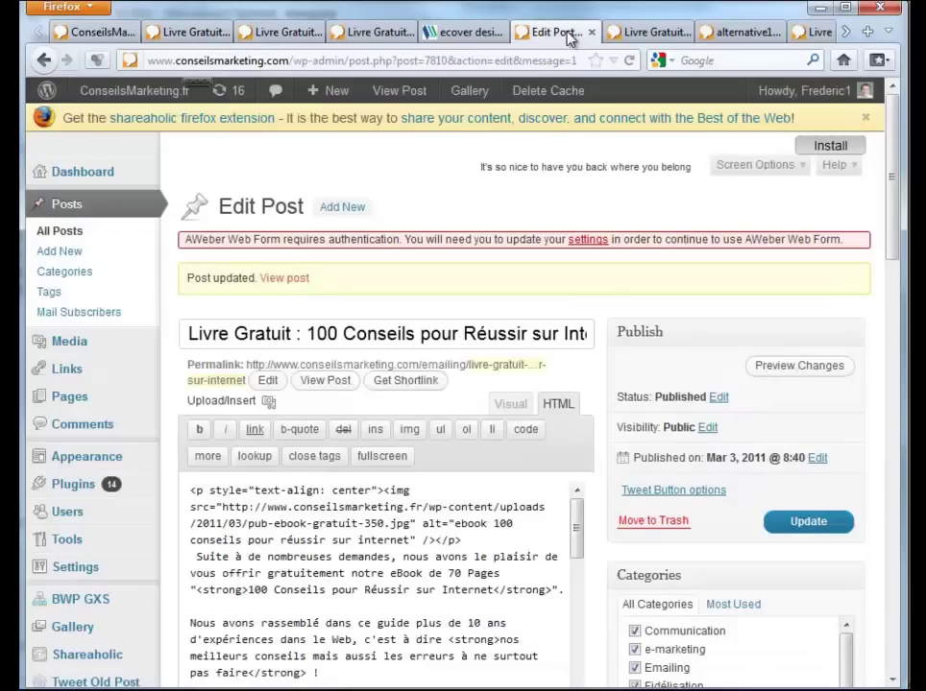
left_click(93, 32)
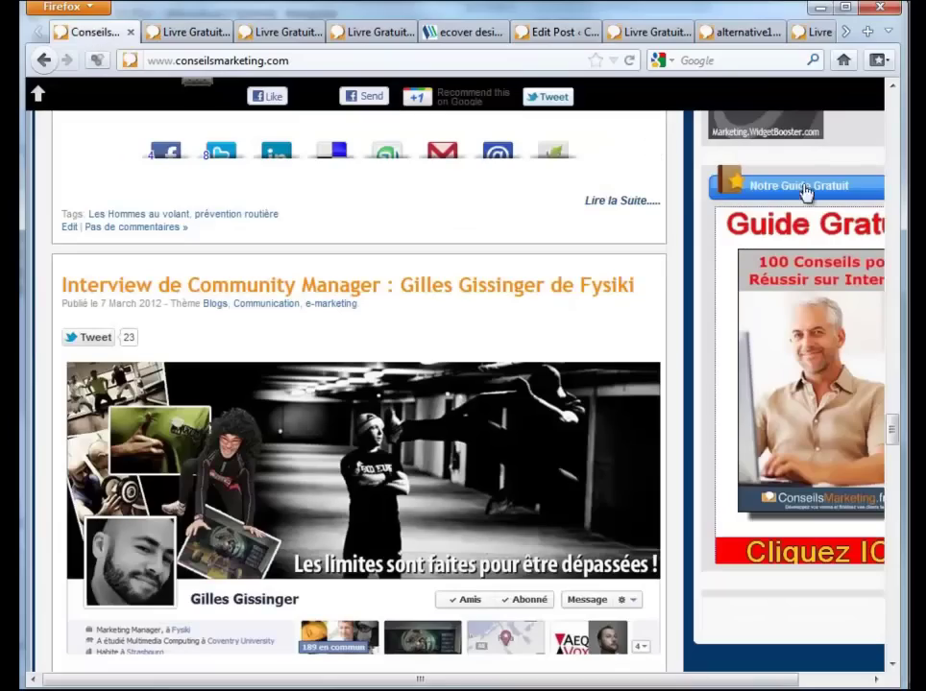
left_click_drag(895, 430, 892, 160)
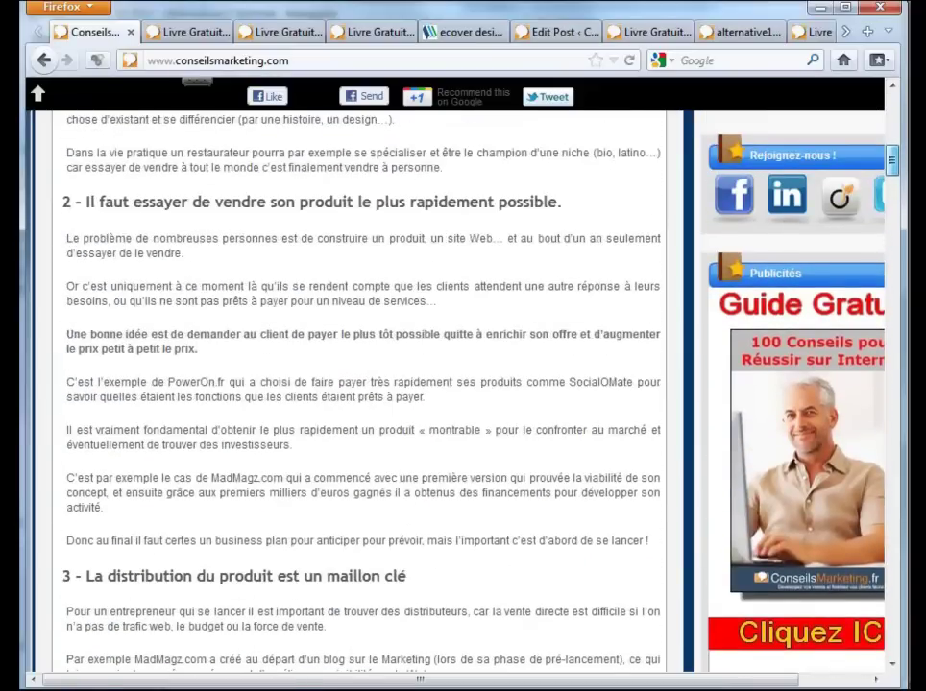
Return to the WordPress admin and open the Widgets page at the sidebar's list of text widgets.
left_click(553, 35)
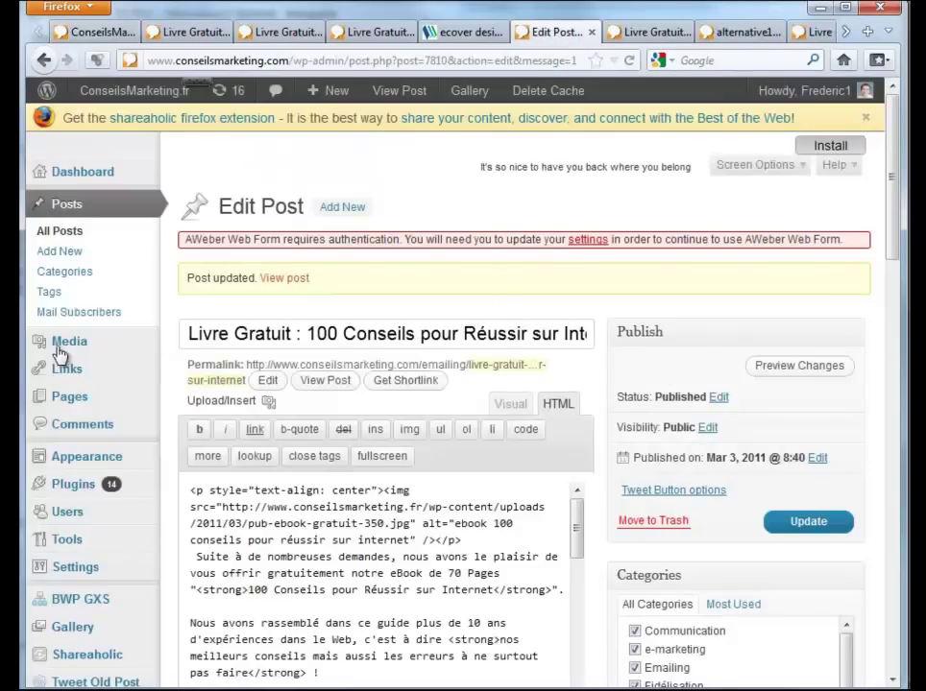
scroll(96, 459, "down", 5)
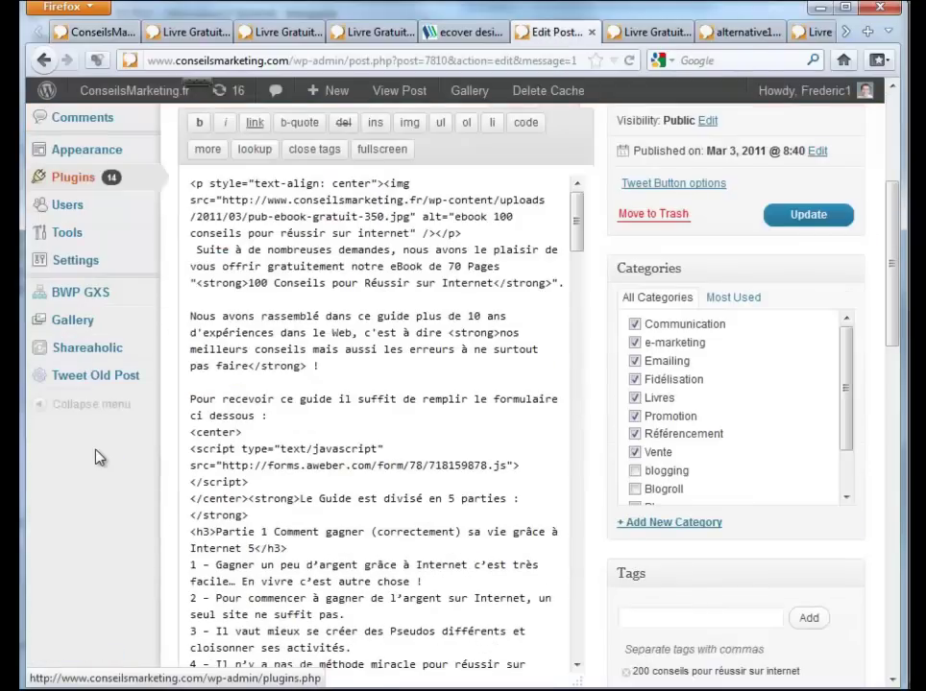
scroll(97, 357, "up", 5)
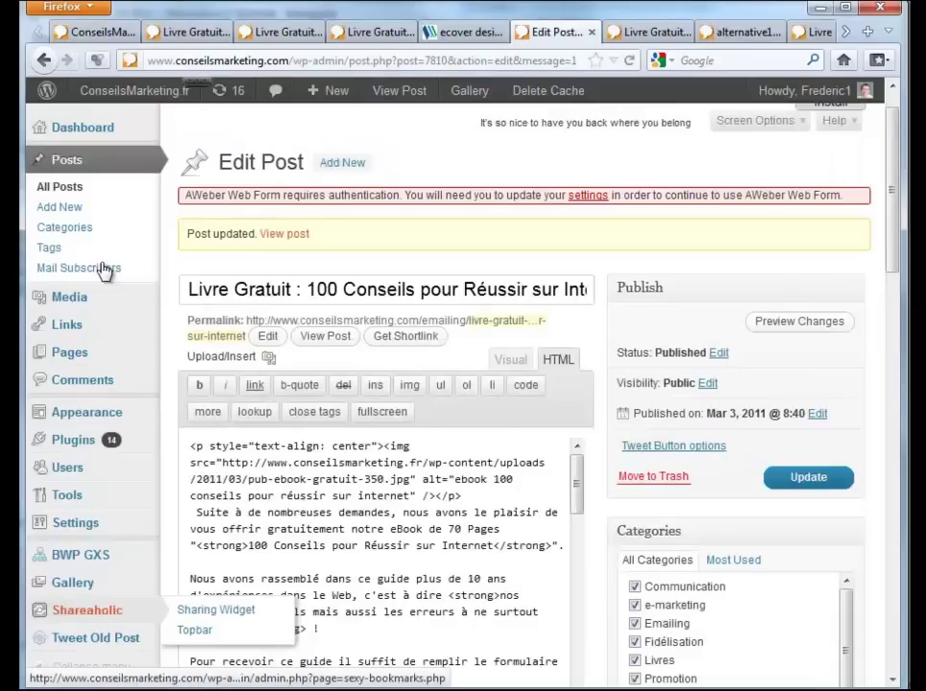
mouse_move(86, 455)
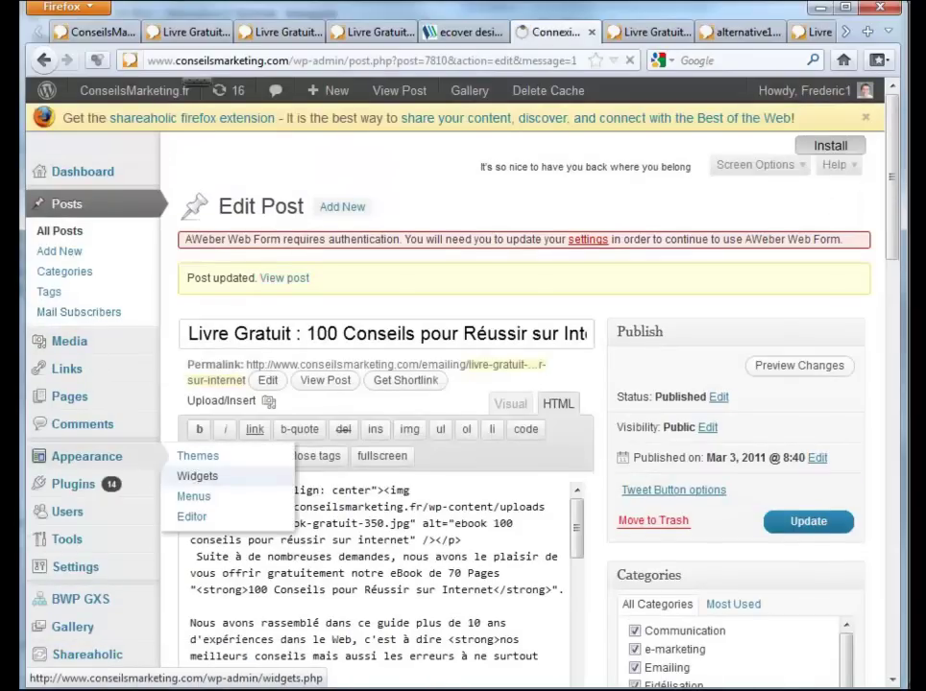
left_click(195, 474)
left_click_drag(893, 140, 895, 229)
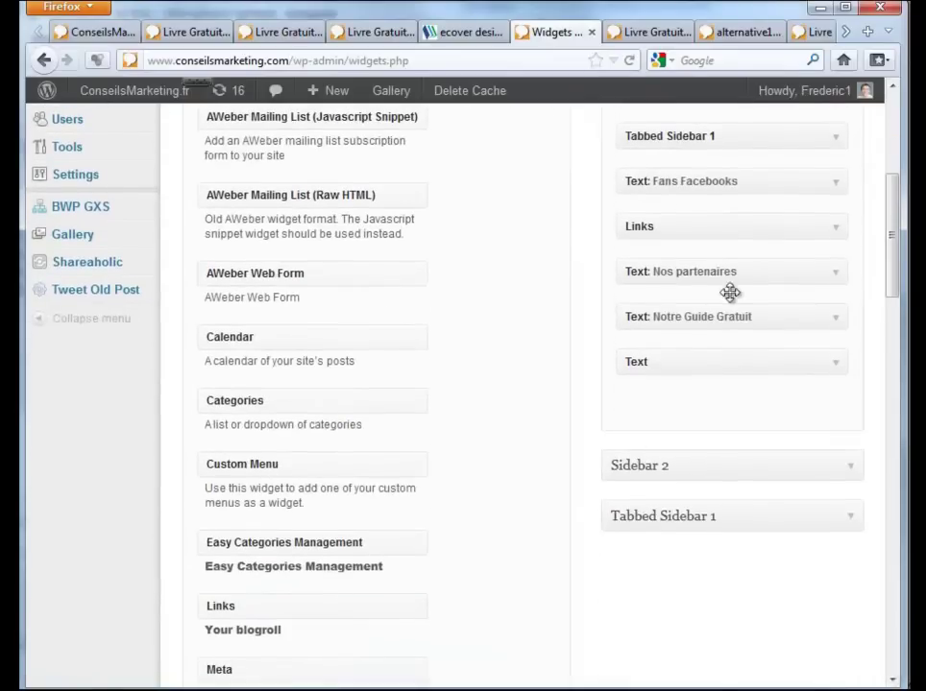
Move the "Notre Guide Gratuit" text widget directly above "Publicités" in the sidebar's widget list.
left_click_drag(758, 118, 735, 149)
left_click_drag(893, 233, 893, 207)
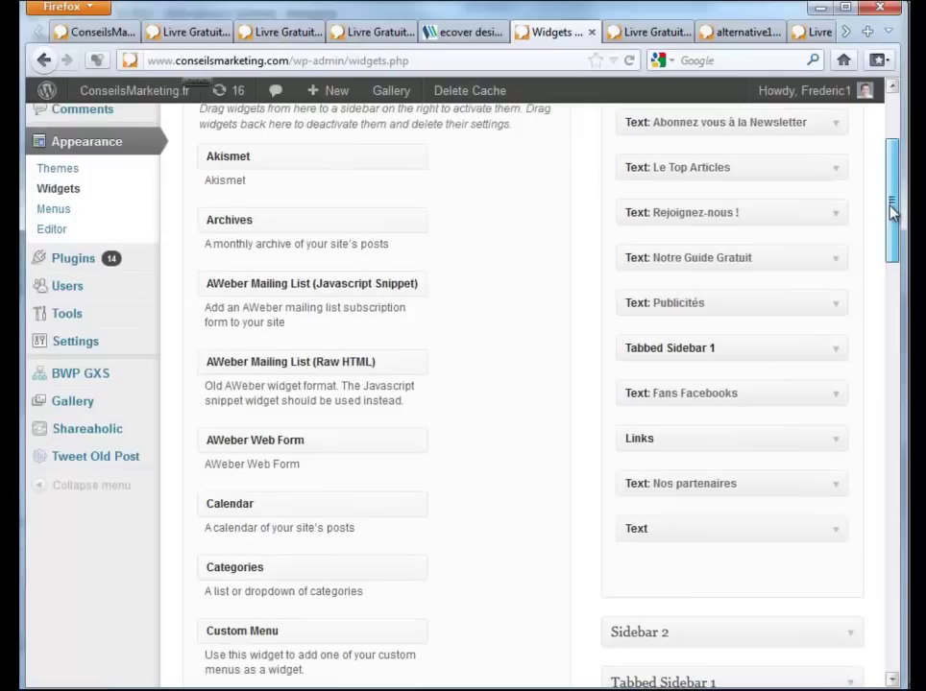
Remove the linked pub-ebook-gratuit.jpg banner code from the start of the "Publicités" text widget, save the widget and close it.
left_click_drag(836, 312, 836, 312)
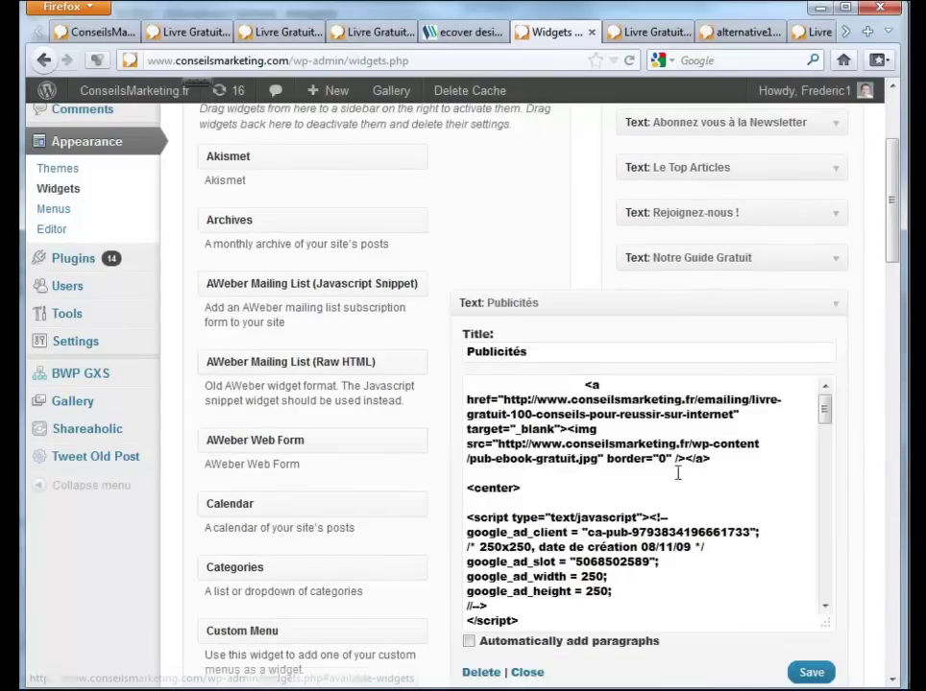
left_click(539, 488)
left_click_drag(721, 461, 344, 351)
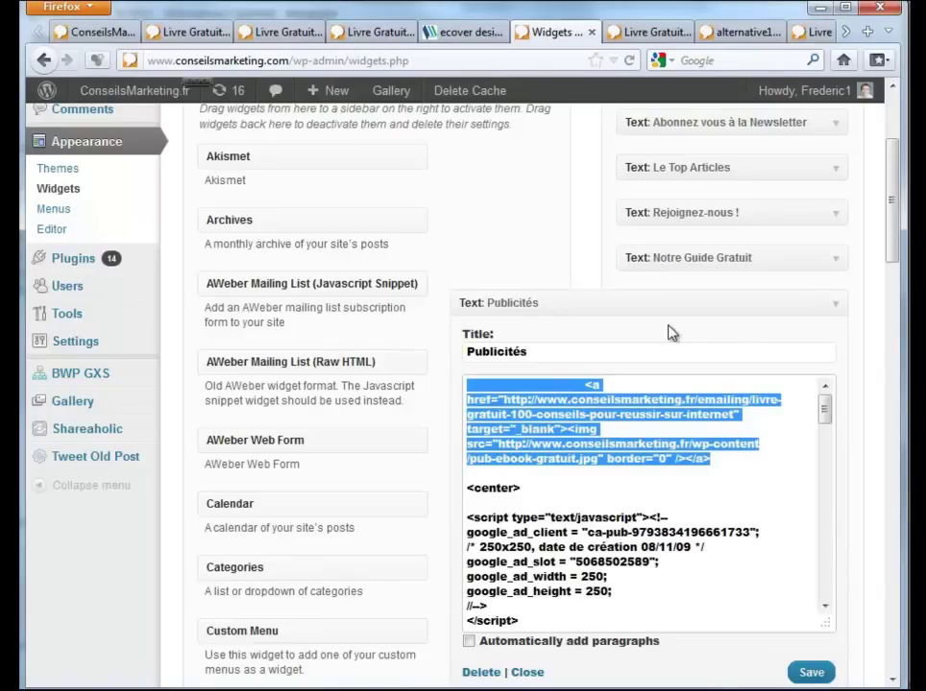
key("Delete")
key("Delete")
left_click(812, 672)
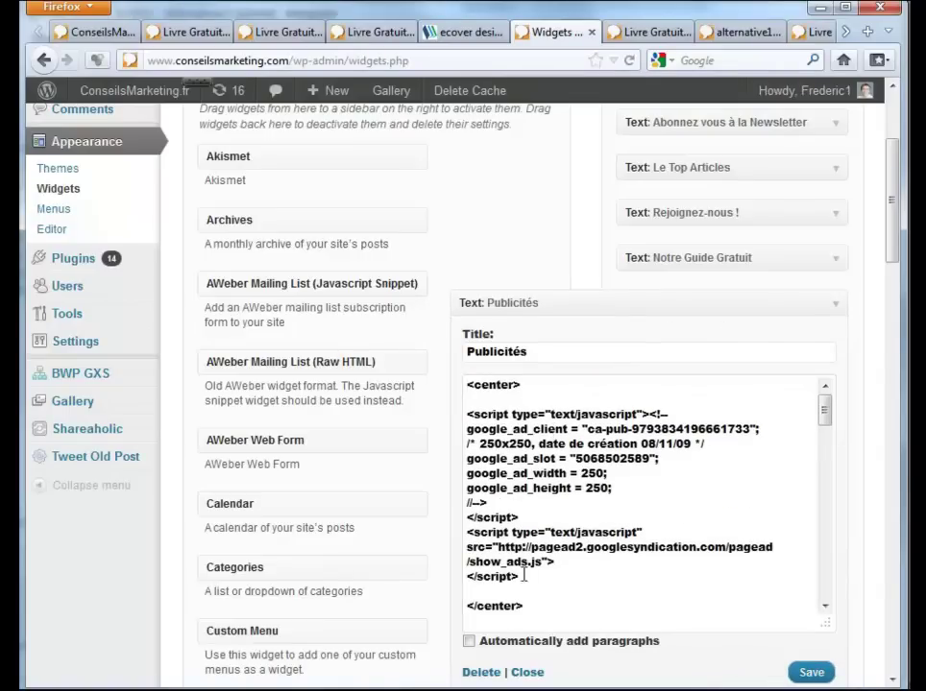
left_click(527, 673)
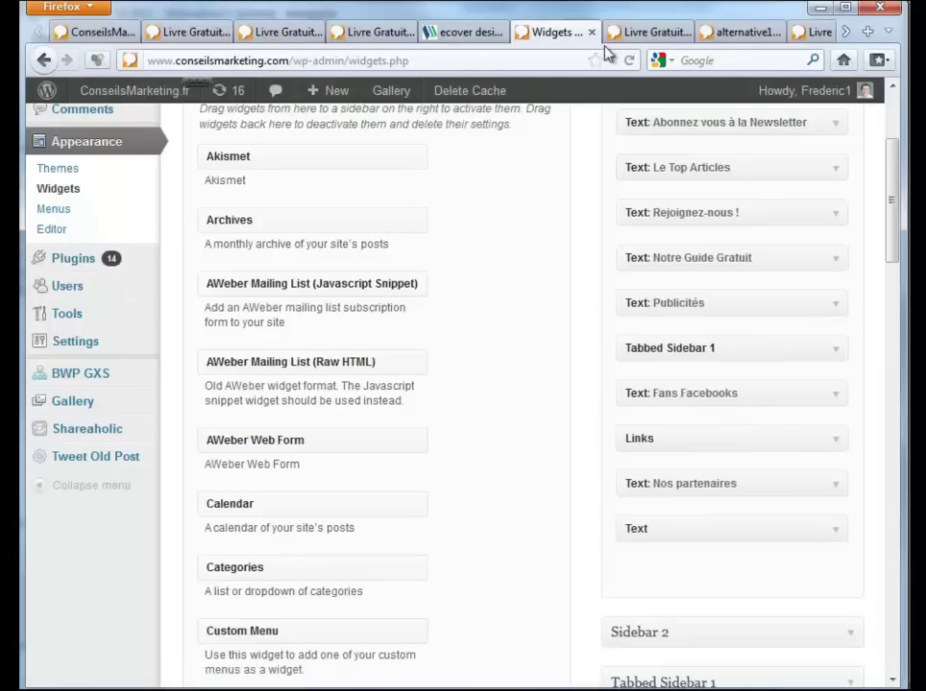
Reload the published "Livre Gratuit : 100 Conseils pour Réussir sur Internet" article.
left_click(284, 32)
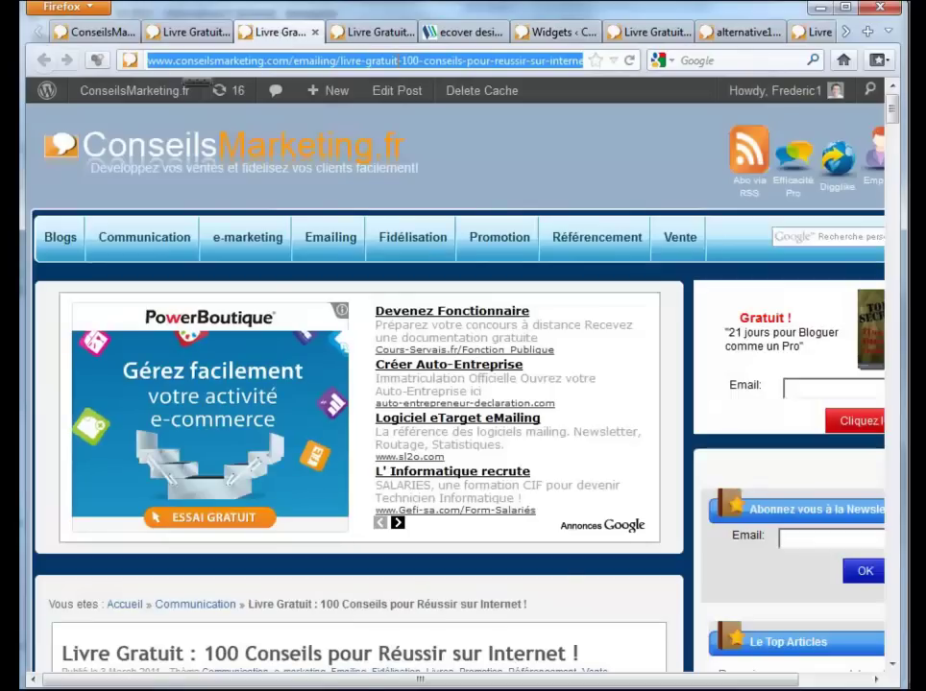
left_click(425, 60)
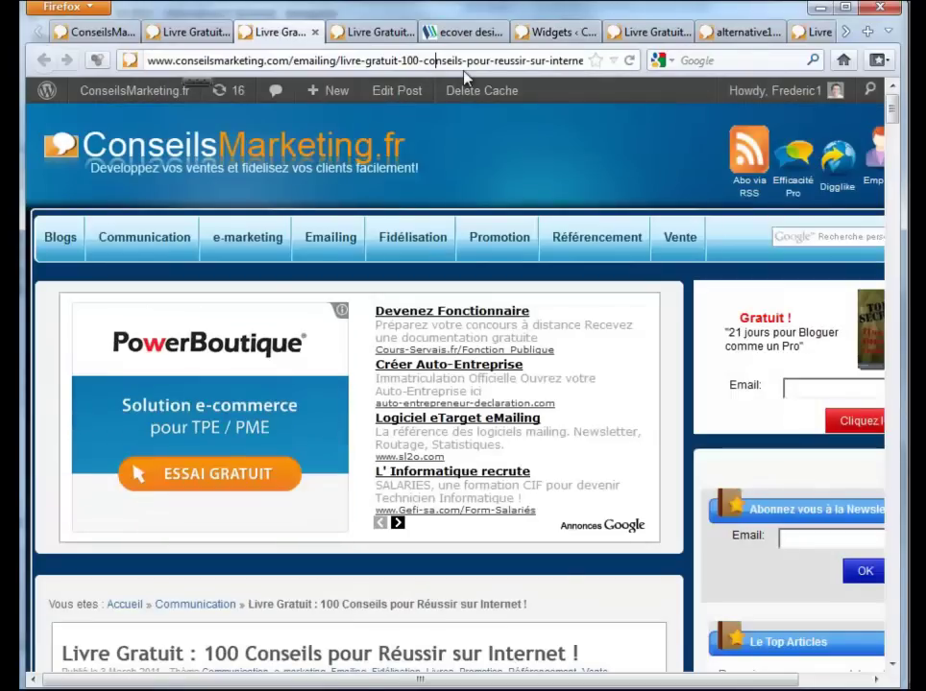
key("Return")
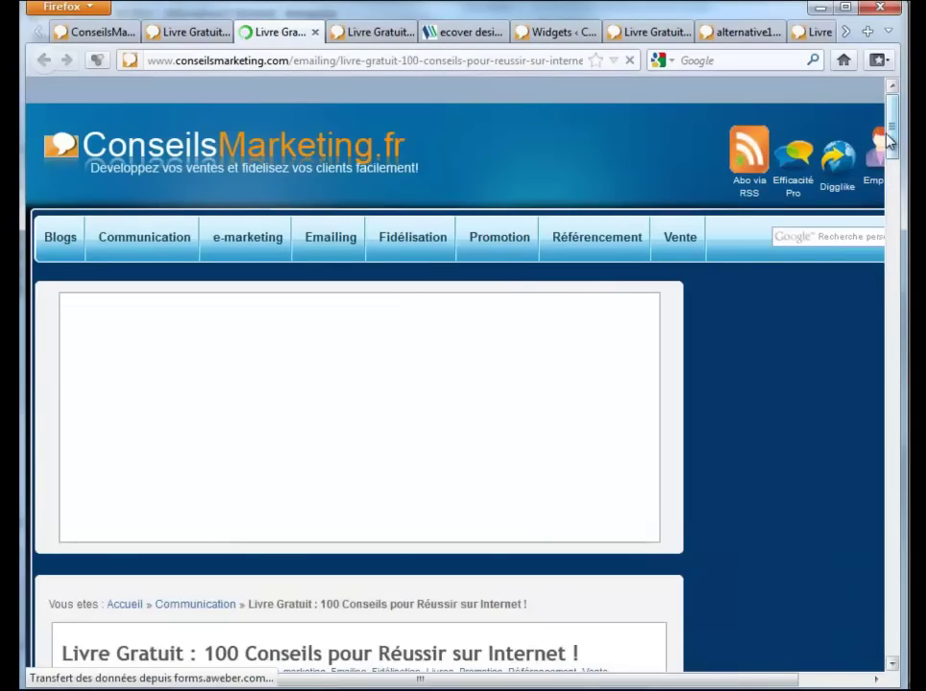
Examine the ConseilsMarketing home page's sidebar around the "Notre Guide Gratuit" and "Publicités" blocks.
scroll(523, 298, "down", 10)
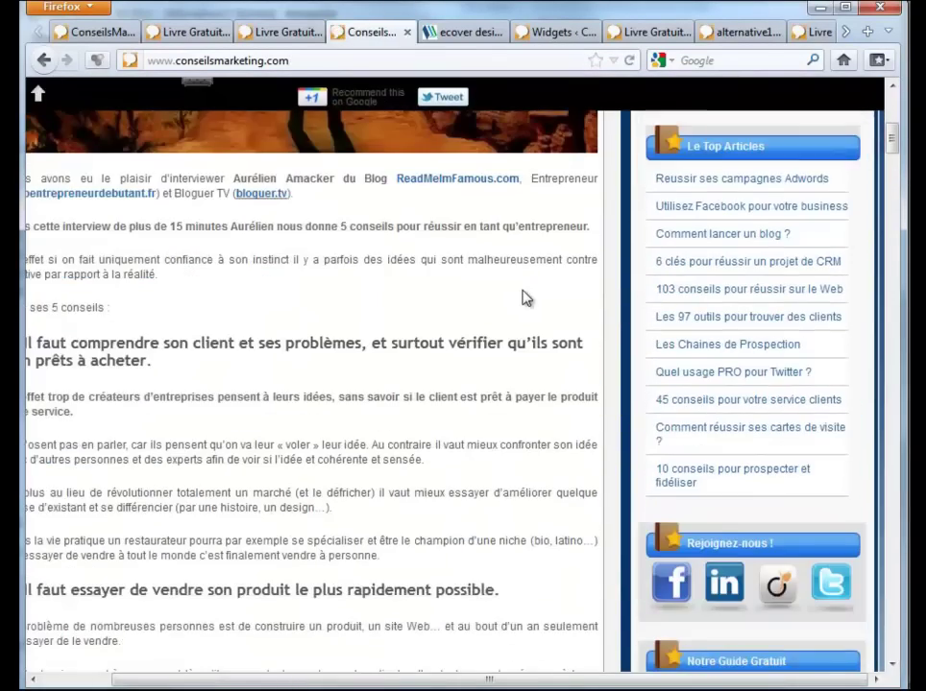
scroll(524, 298, "down", 1)
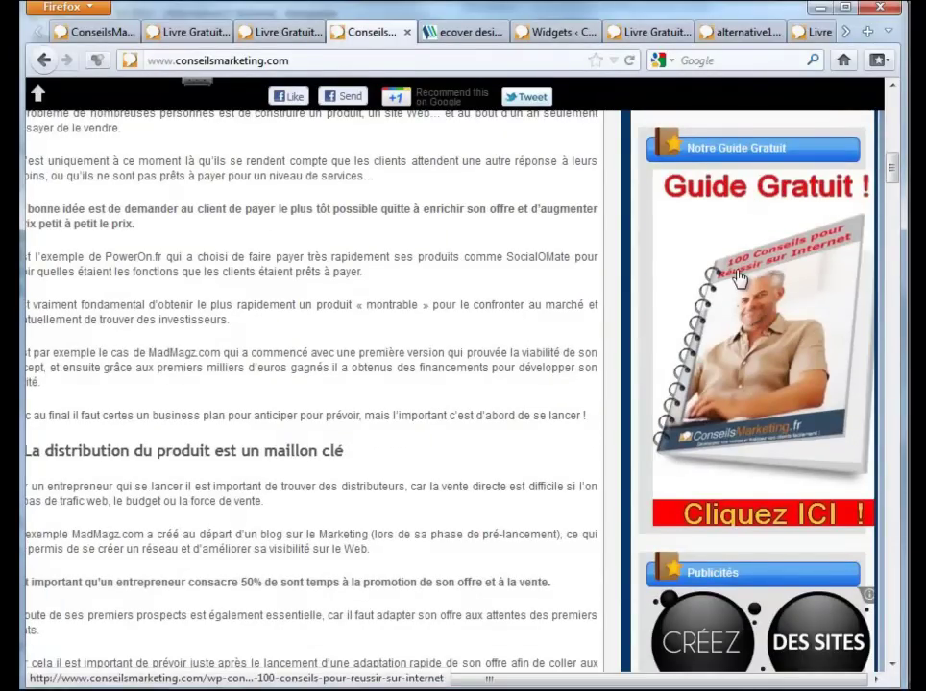
scroll(737, 308, "down", 2)
scroll(738, 307, "down", 5)
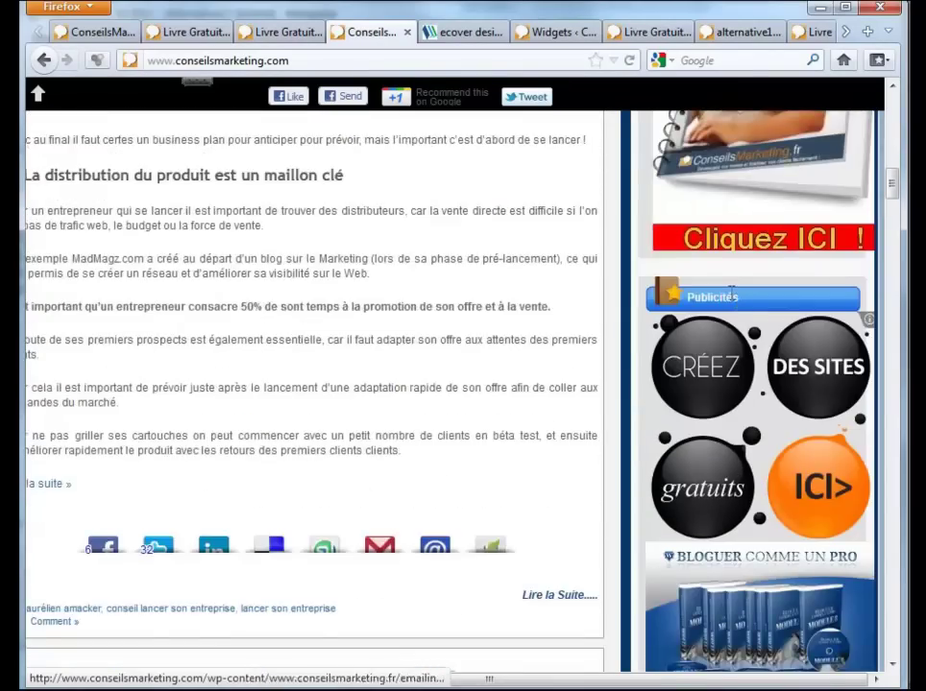
scroll(737, 312, "down", 7)
scroll(738, 312, "up", 10)
scroll(737, 312, "up", 12)
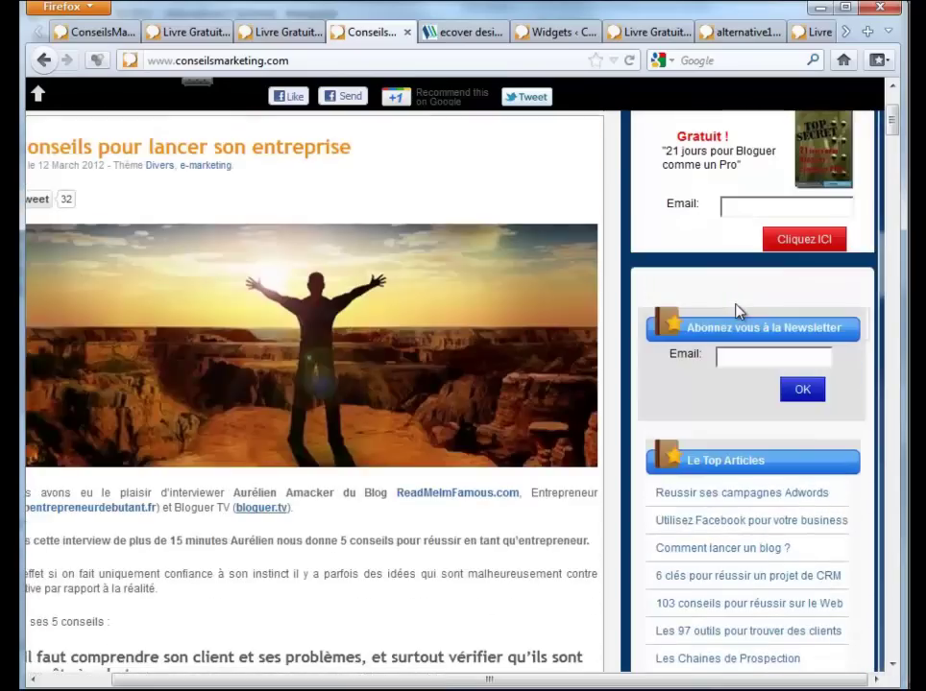
scroll(738, 312, "down", 8)
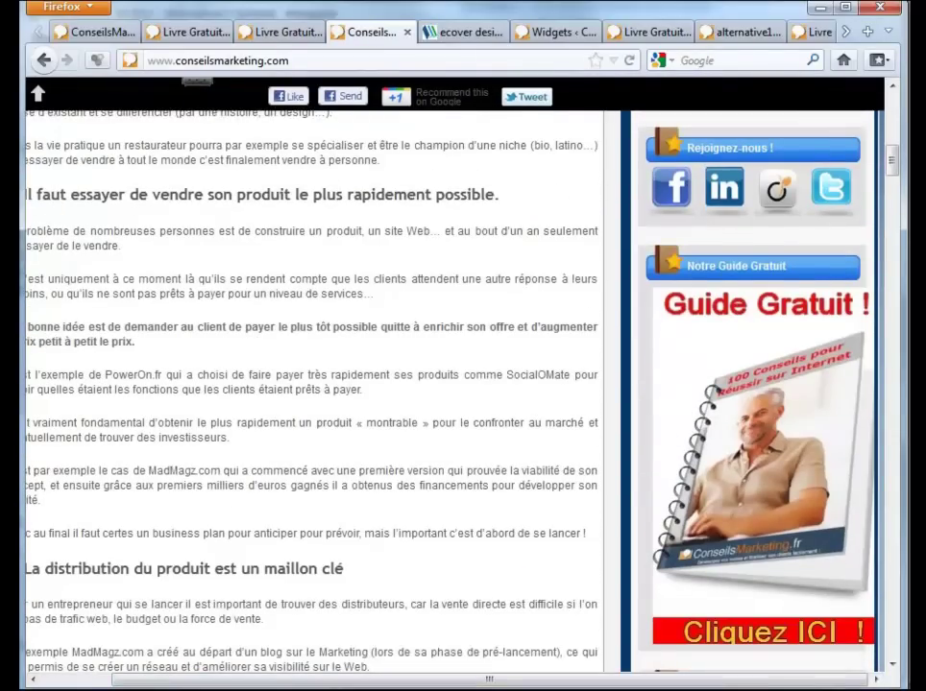
left_click(304, 62)
key("ctrl+c")
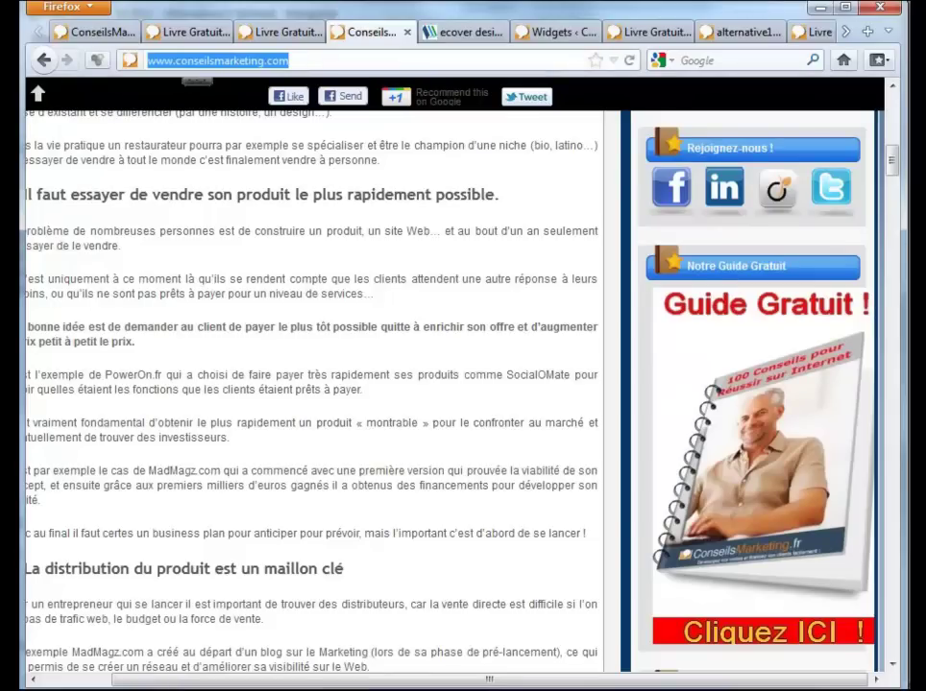
key("Return")
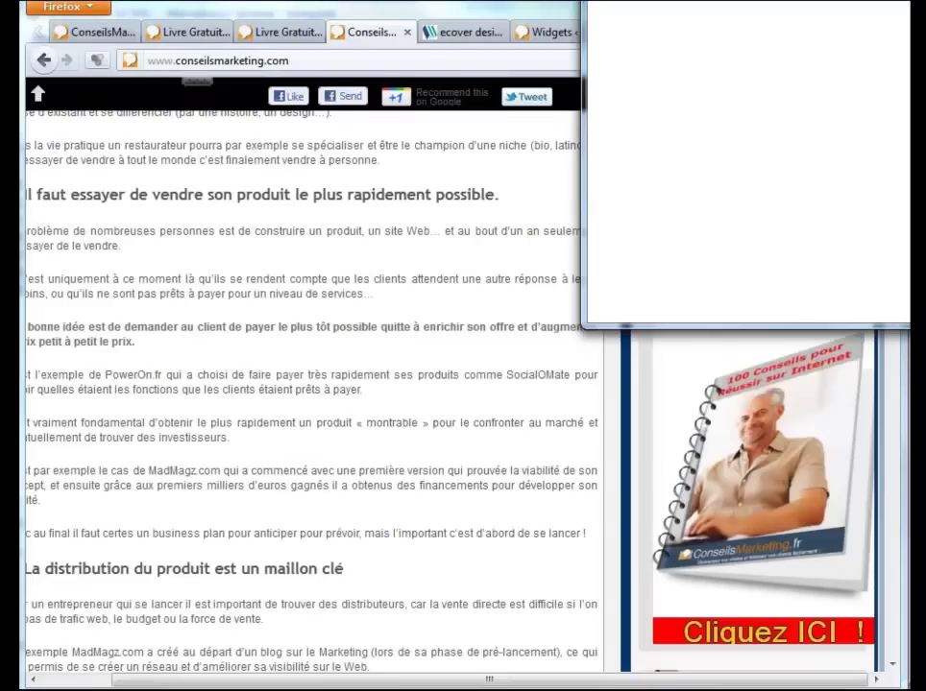
left_click_drag(740, 0, 181, 18)
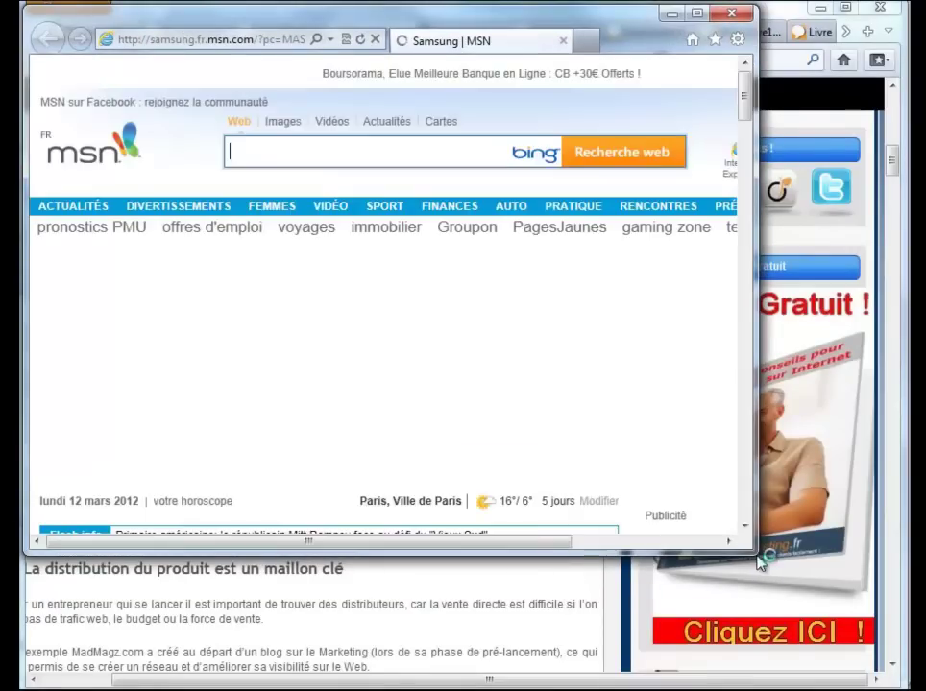
left_click_drag(757, 555, 903, 683)
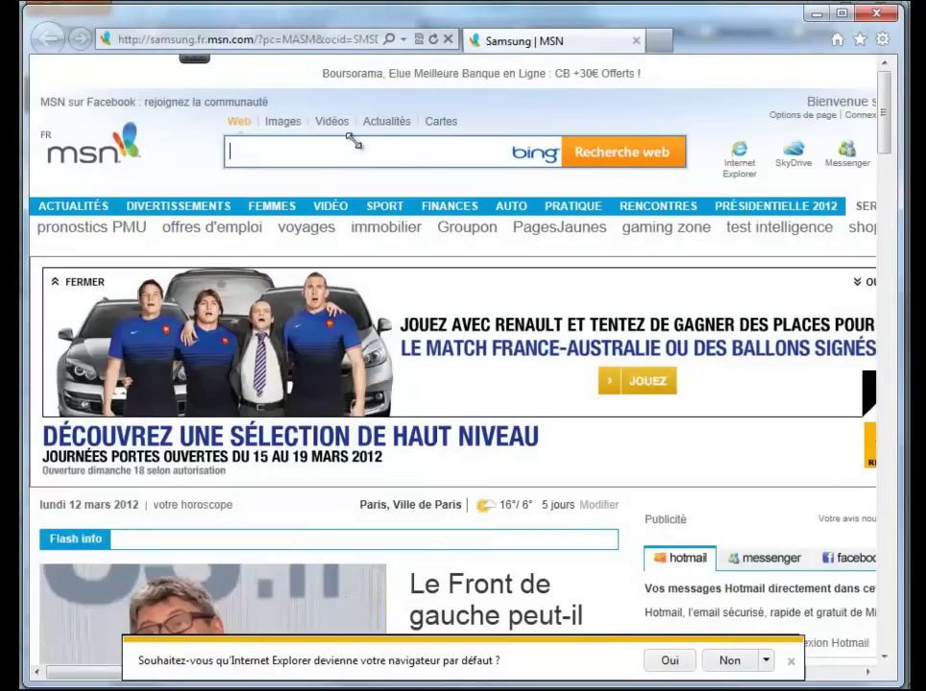
left_click(318, 38)
key("ctrl+v")
key("Return")
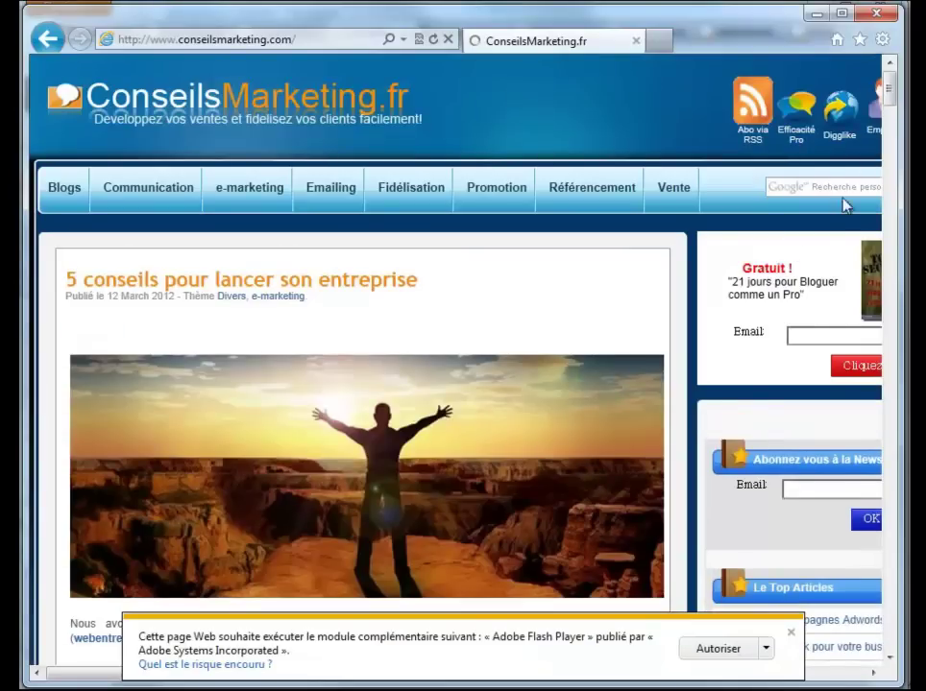
Check the sidebar's guide banner, allow the Adobe Flash Player add-on and decline making Internet Explorer the default browser.
left_click_drag(888, 92, 893, 140)
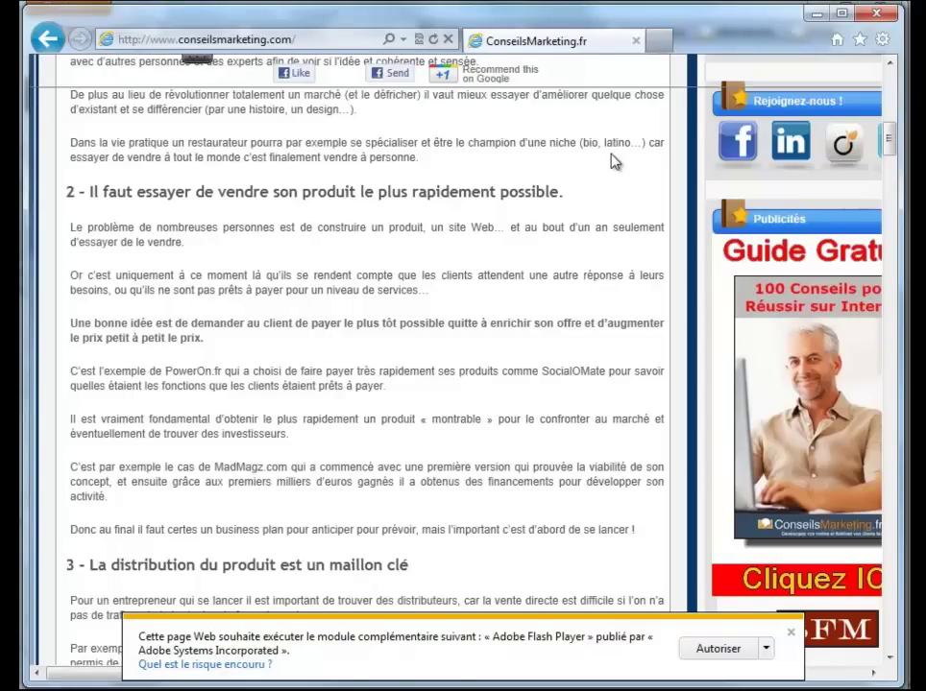
left_click(720, 651)
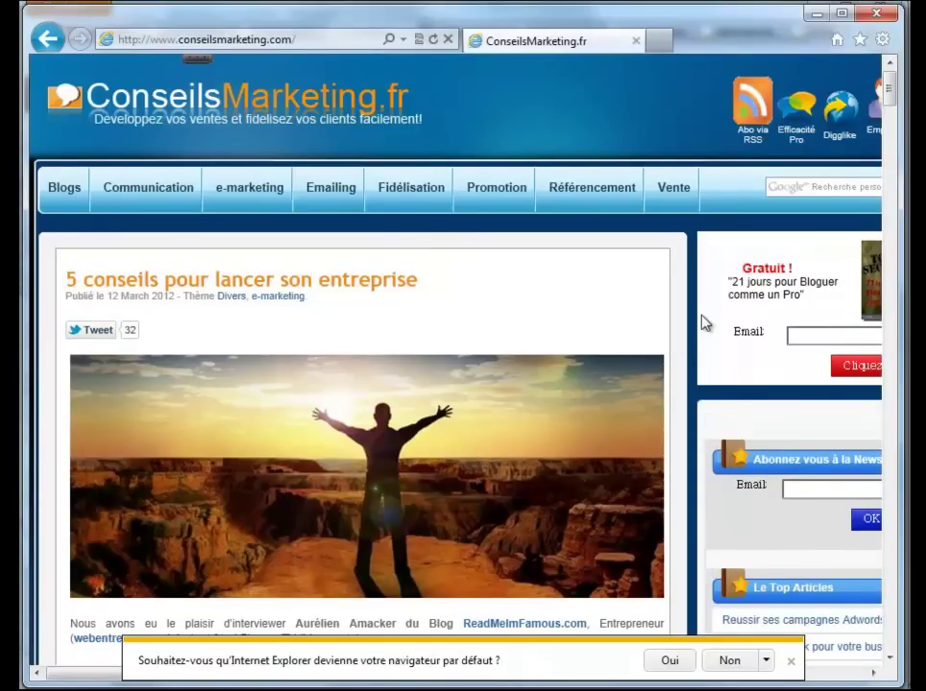
left_click(728, 660)
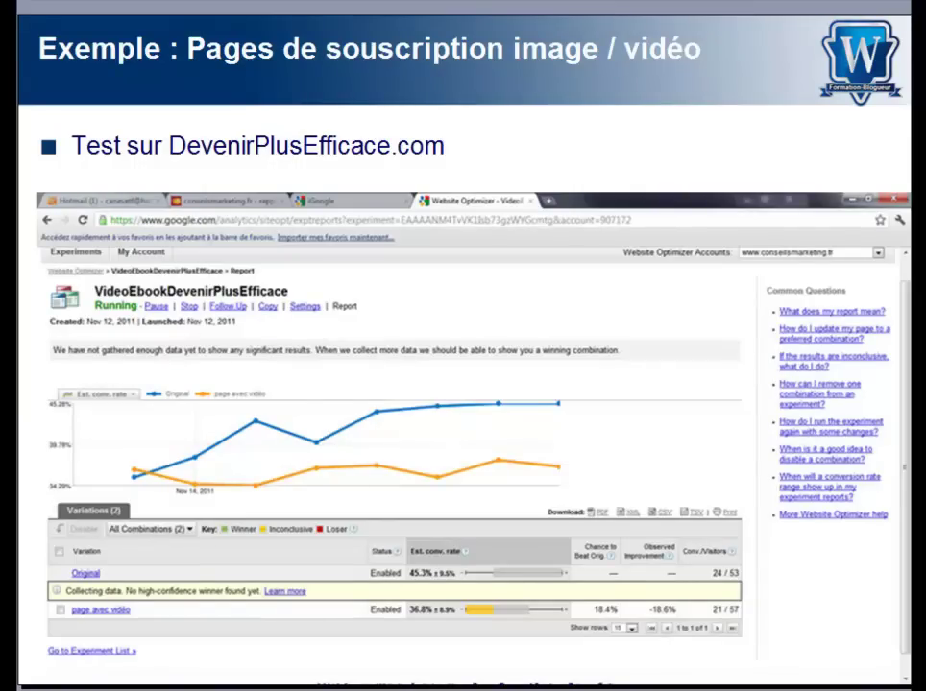
key("Page_Down")
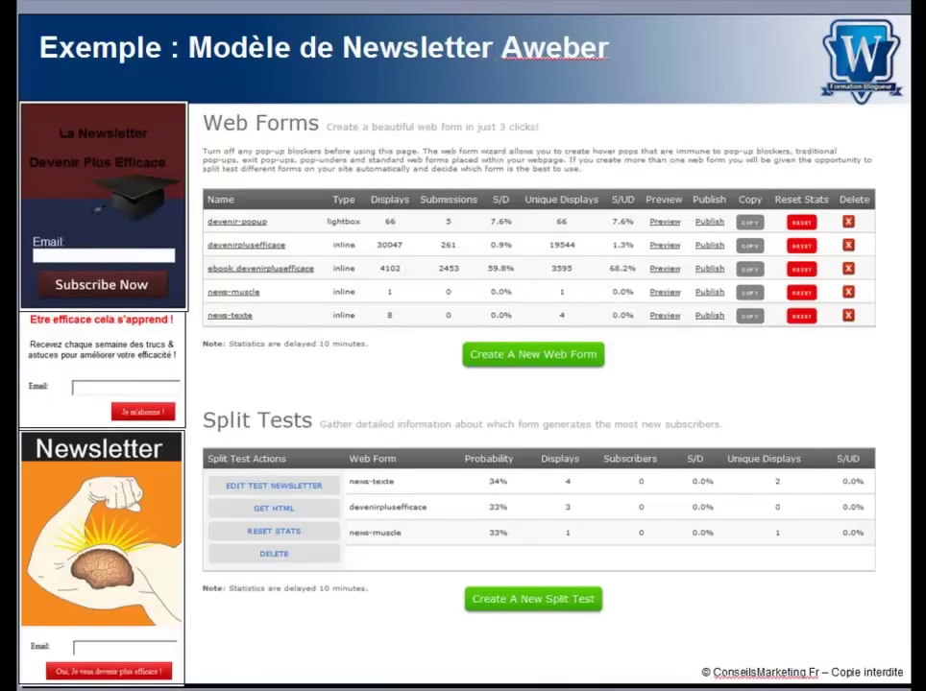
left_click(48, 689)
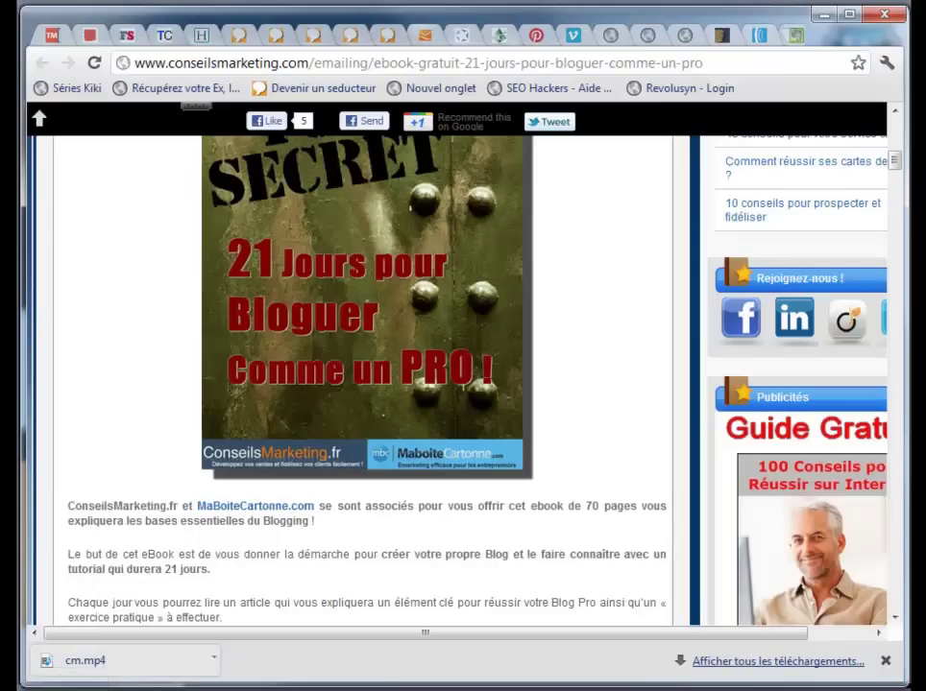
key("alt+Tab")
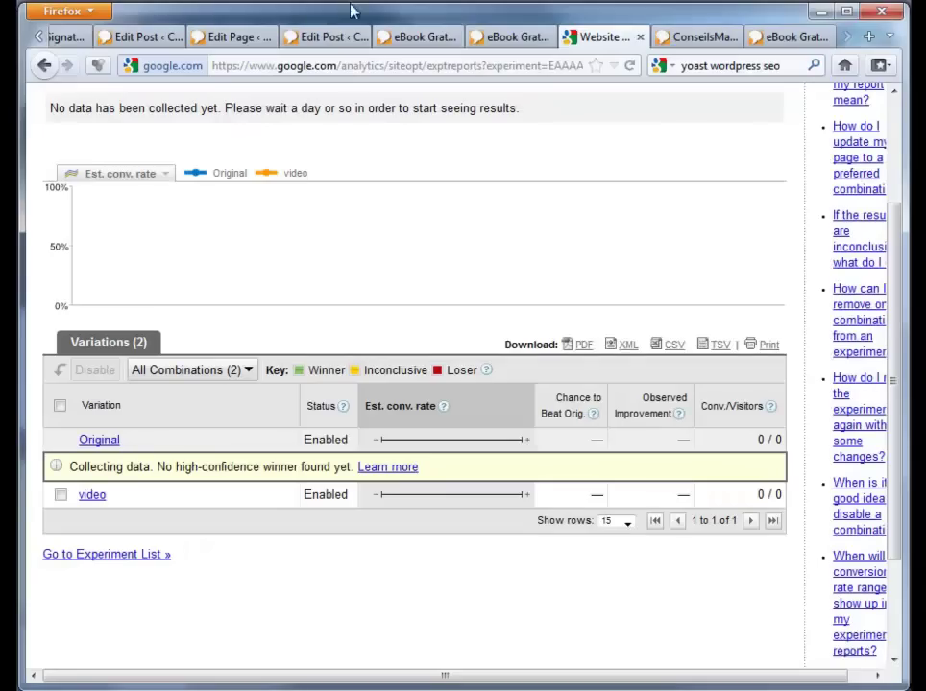
left_click(798, 41)
left_click(309, 70)
type("www.deve")
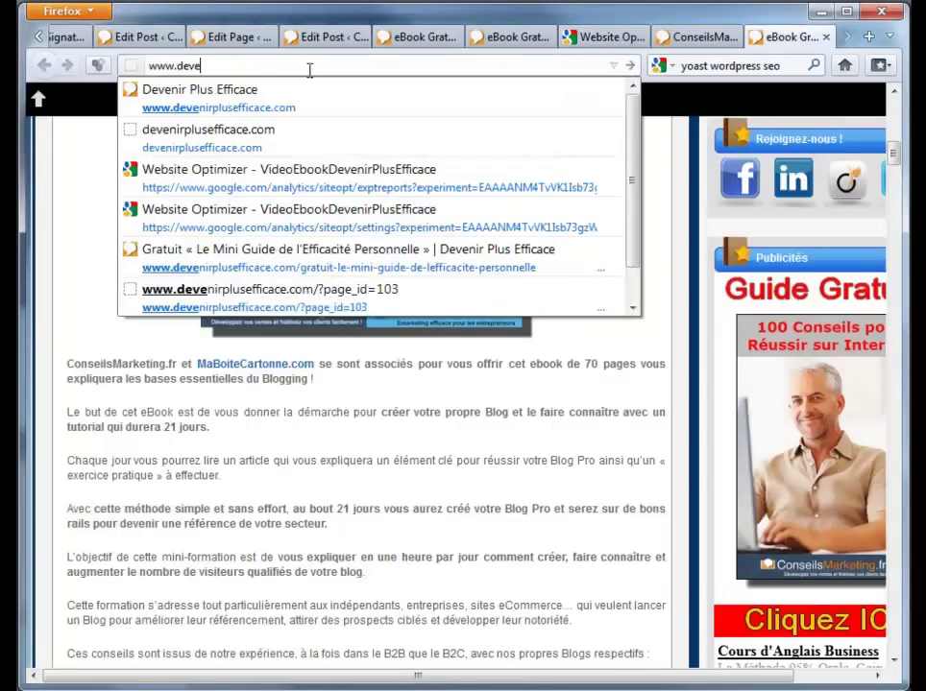
key("Down")
key("Return")
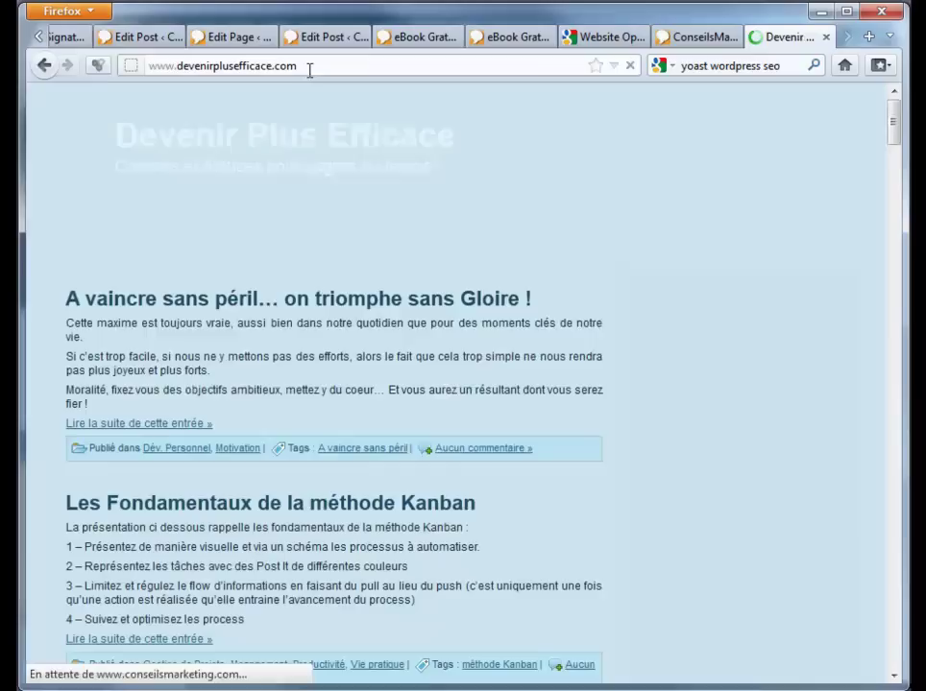
scroll(492, 355, "down", 3)
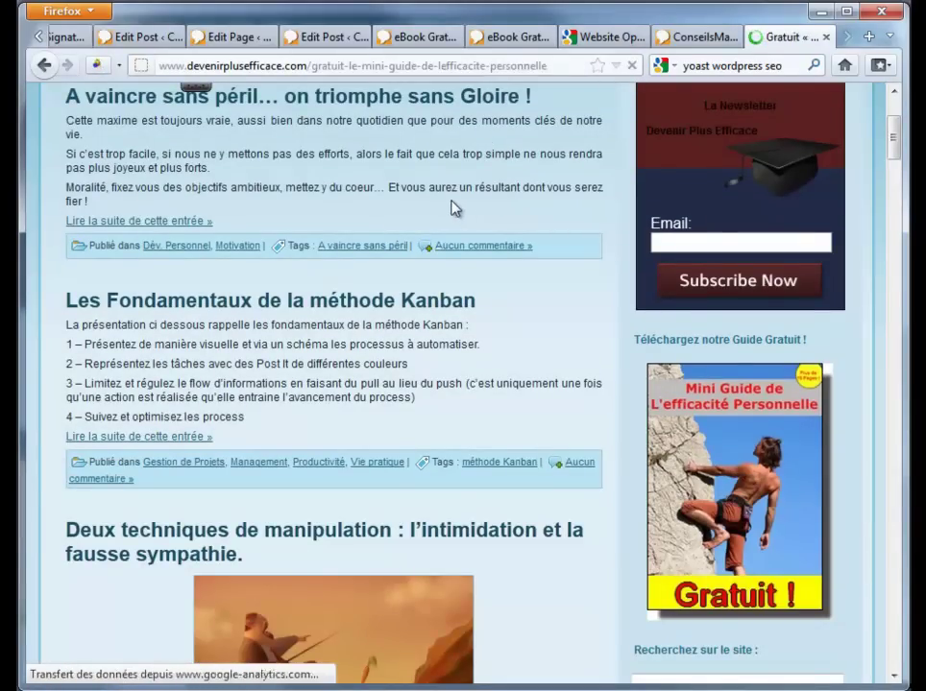
scroll(433, 304, "down", 3)
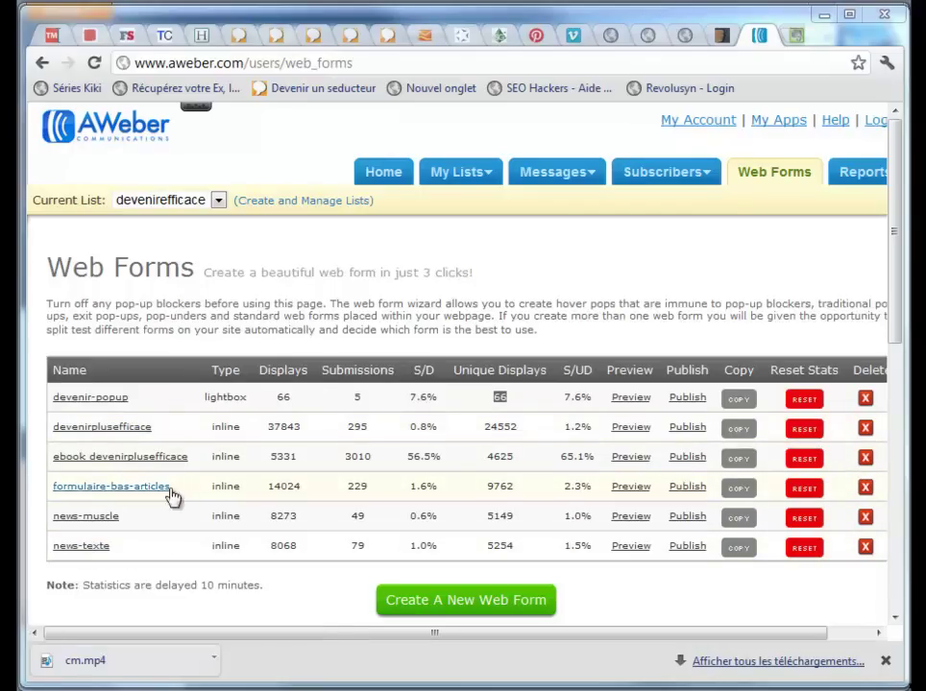
Examine the web form and split test statistics of the devenirefficace list in AWeber.
left_click_drag(895, 259, 895, 377)
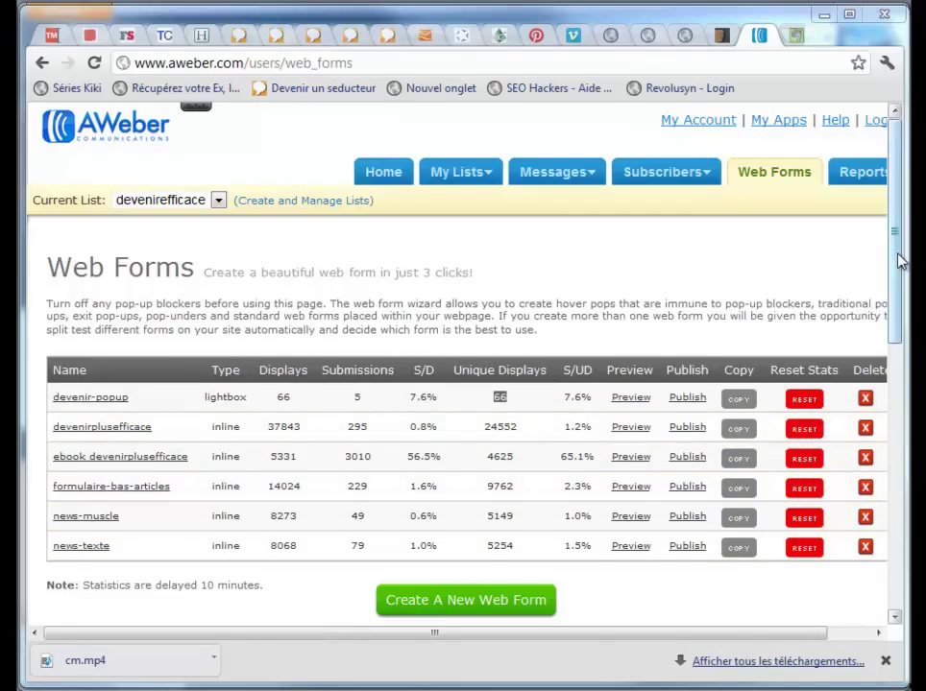
scroll(463, 298, "down", 1)
scroll(463, 297, "up", 1)
scroll(463, 308, "up", 1)
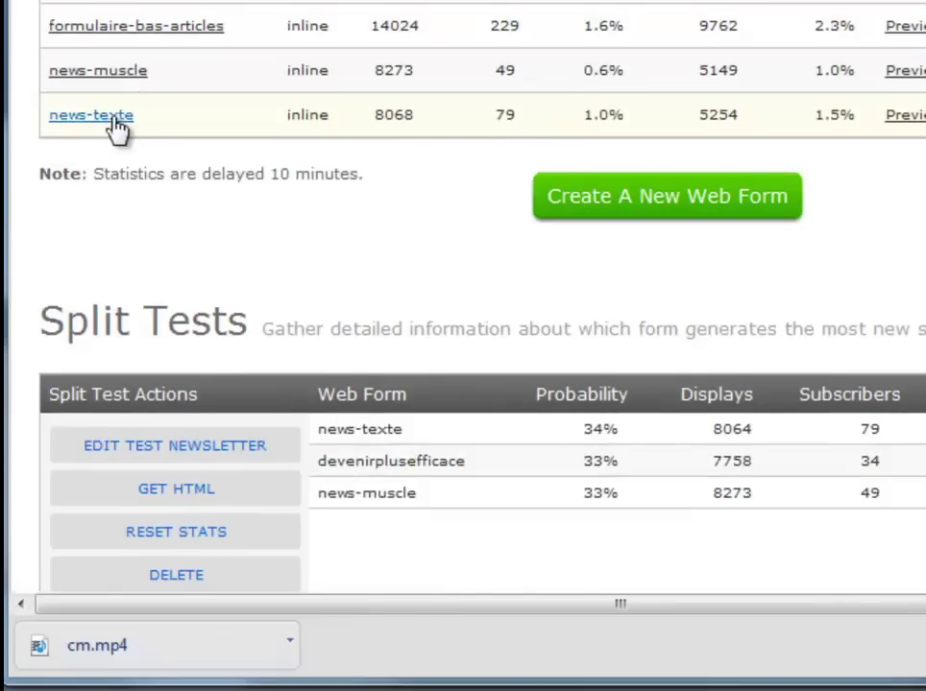
Preview the split test's news-texte, devenirplusefficace and news-muscle web forms one after another.
left_click(908, 114)
left_click_drag(795, 411, 925, 504)
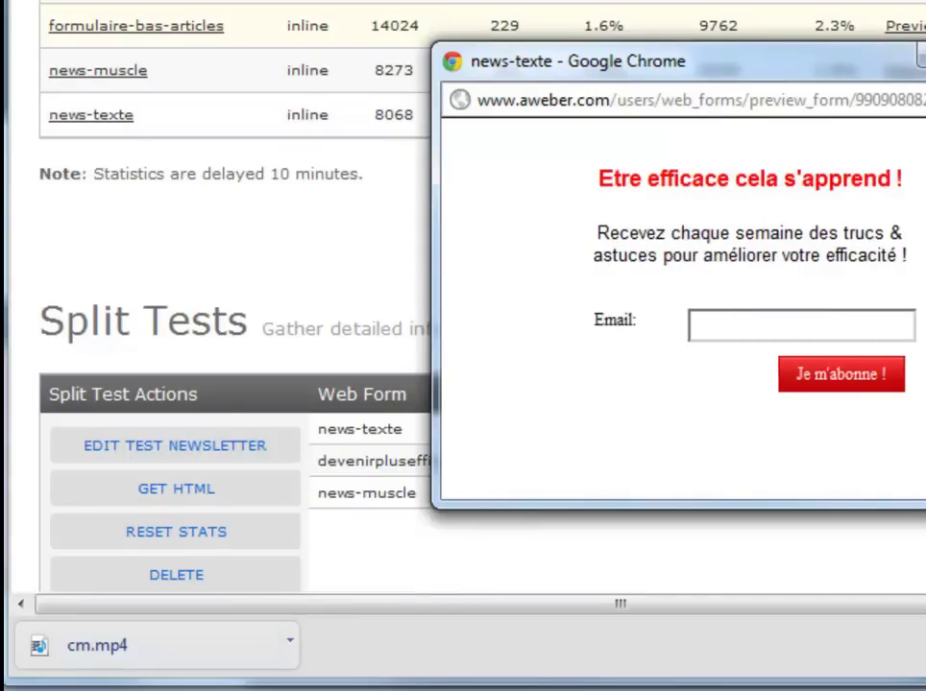
left_click(925, 56)
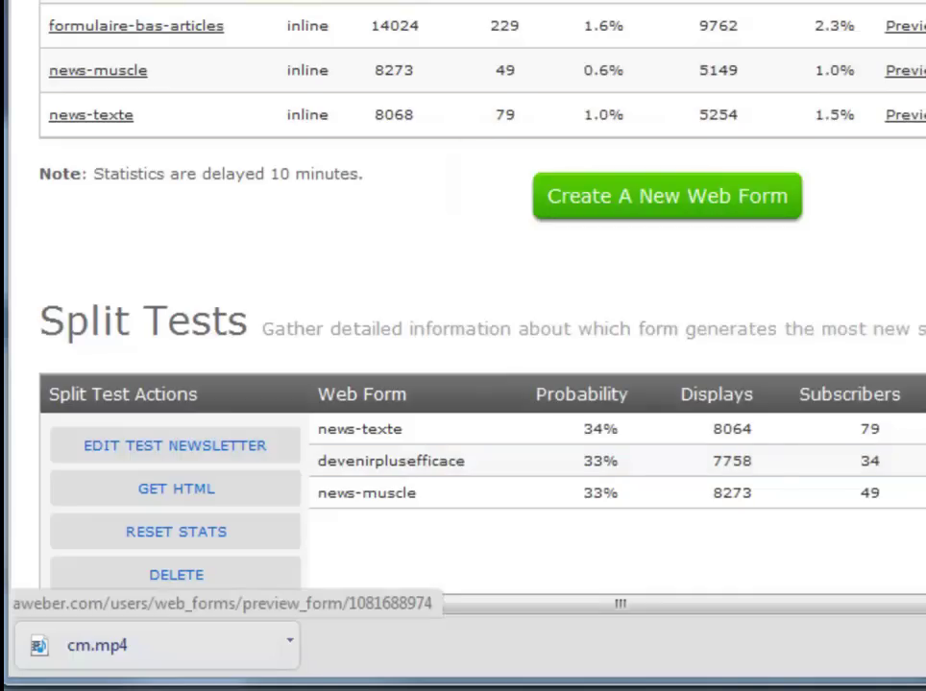
left_click(909, 2)
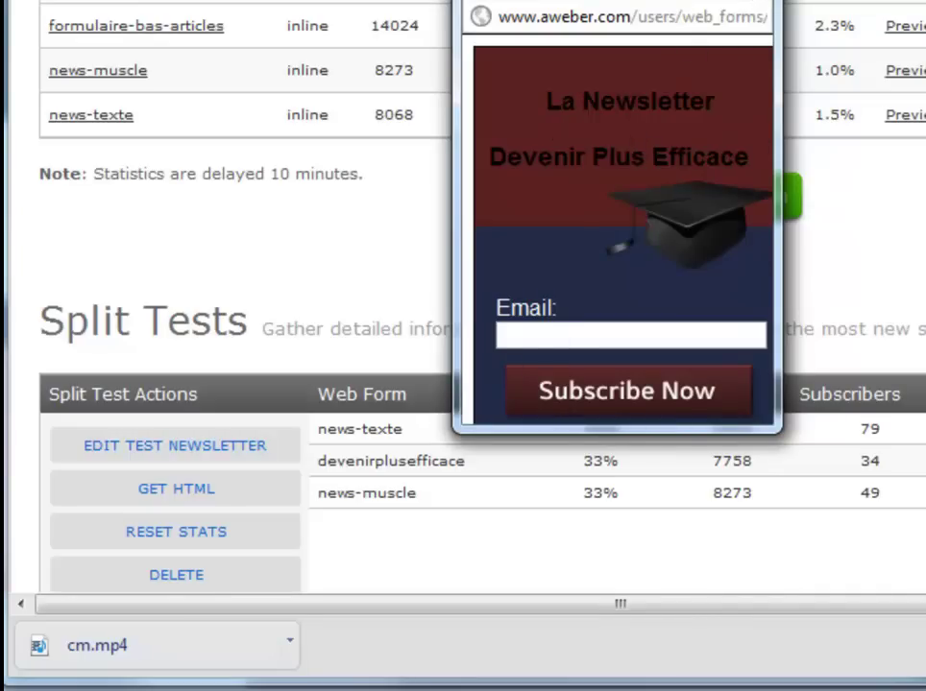
key("alt+F4")
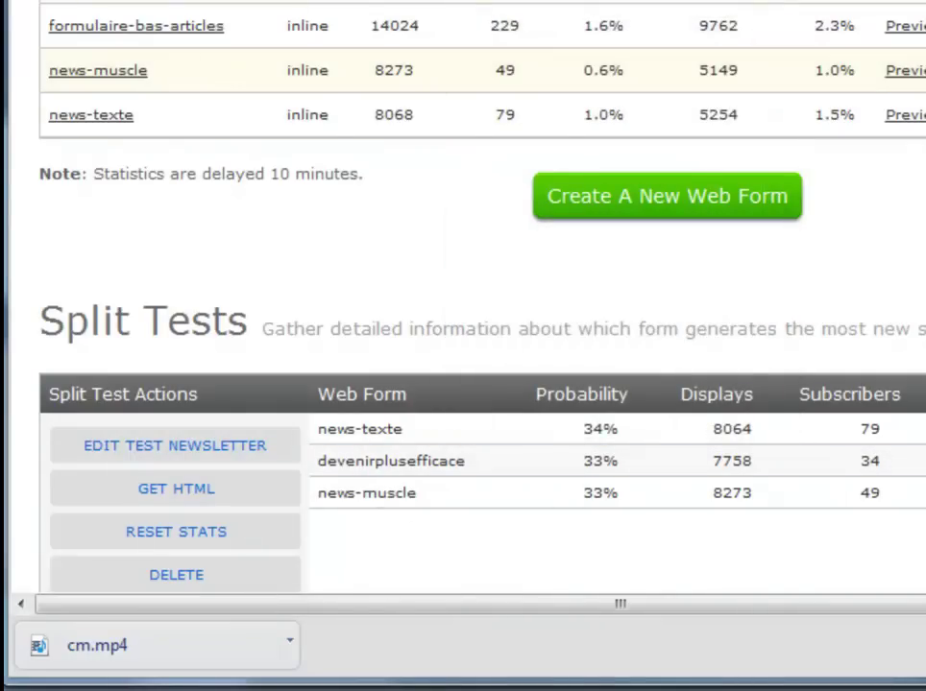
left_click(913, 71)
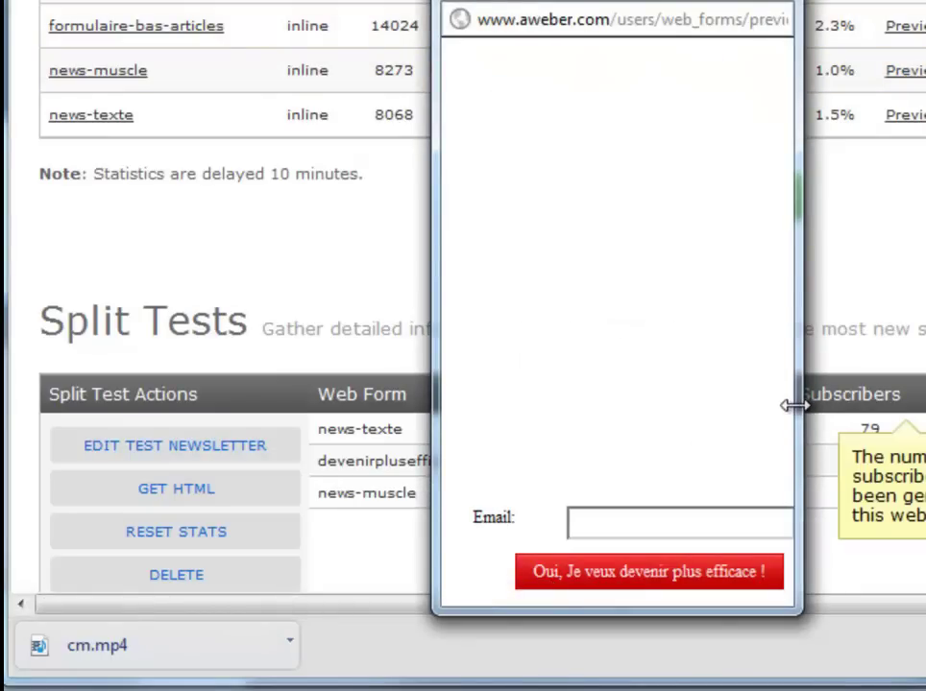
Widen and close the web form preview, and bring the remaining columns of the split test table into view.
left_click_drag(793, 406, 893, 404)
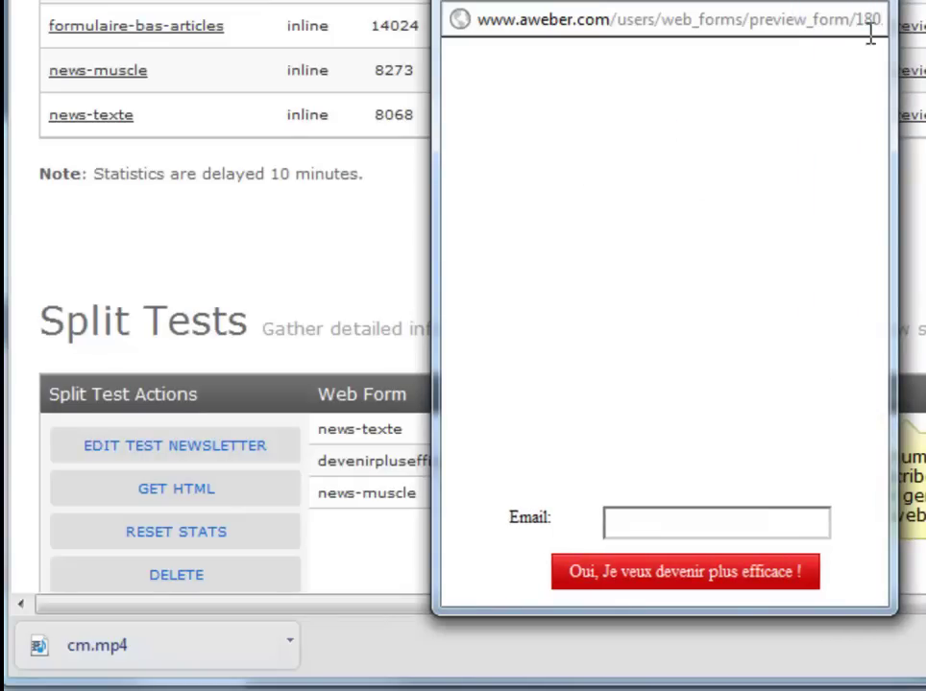
left_click(869, 2)
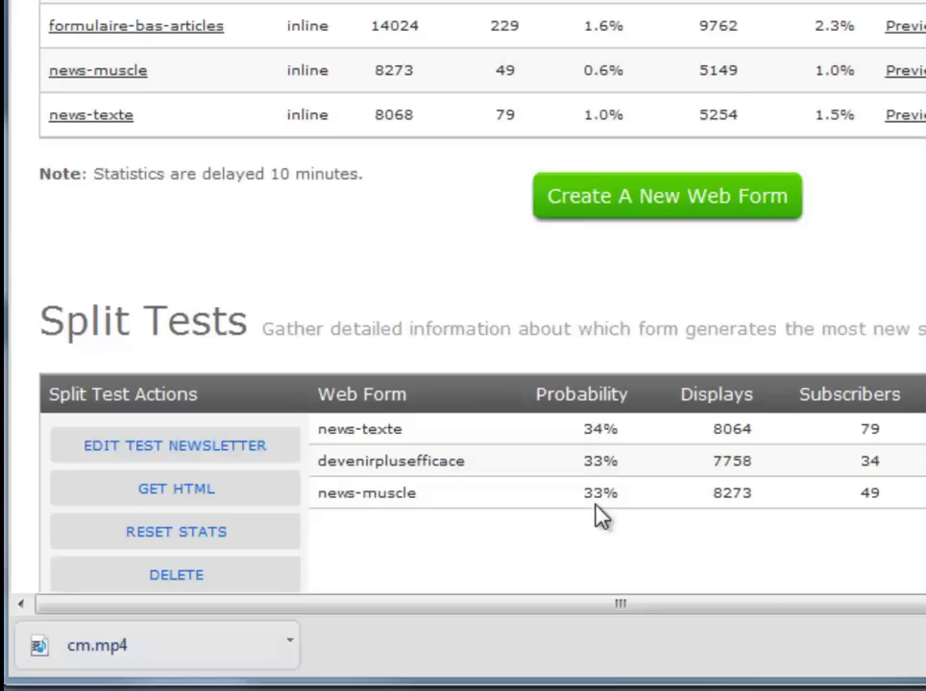
left_click_drag(734, 602, 909, 615)
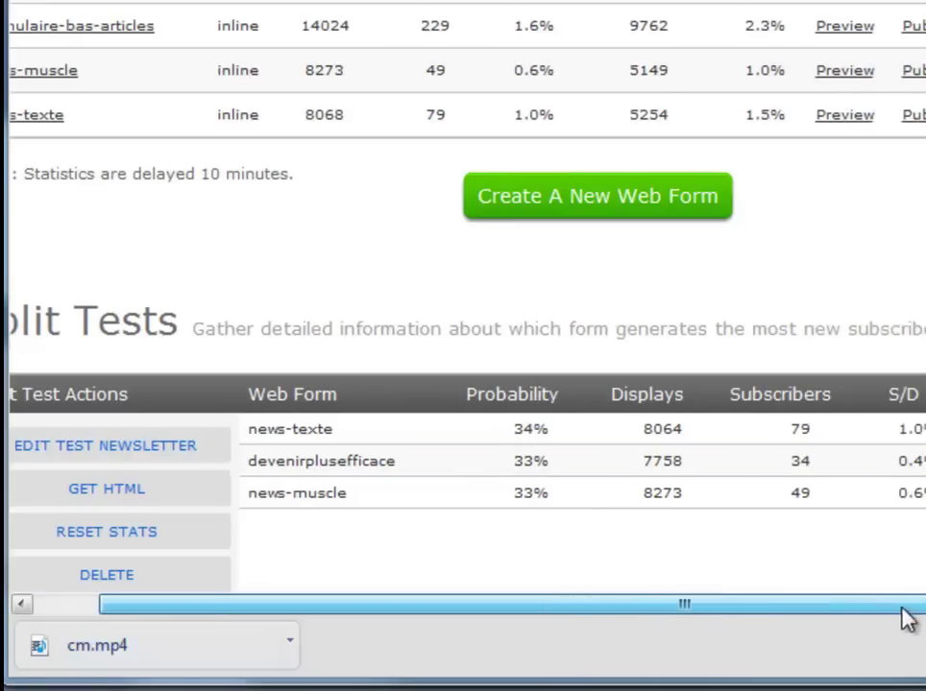
mouse_move(739, 399)
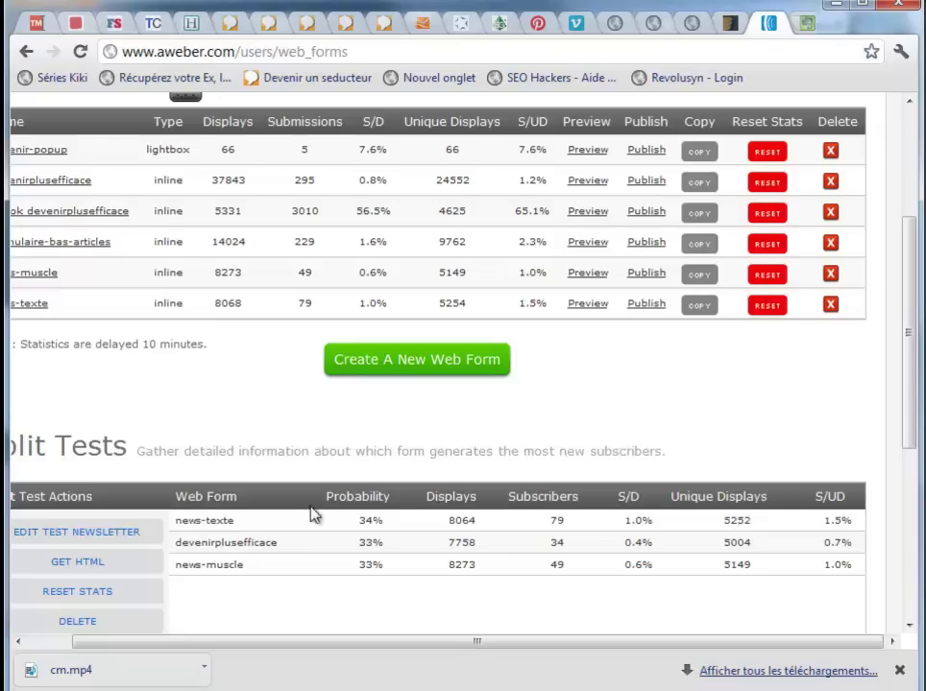
Compare the displays, subscribers and conversion rates of news-texte, devenirplusefficace and news-muscle row by row in the split test table.
left_click_drag(185, 520, 866, 515)
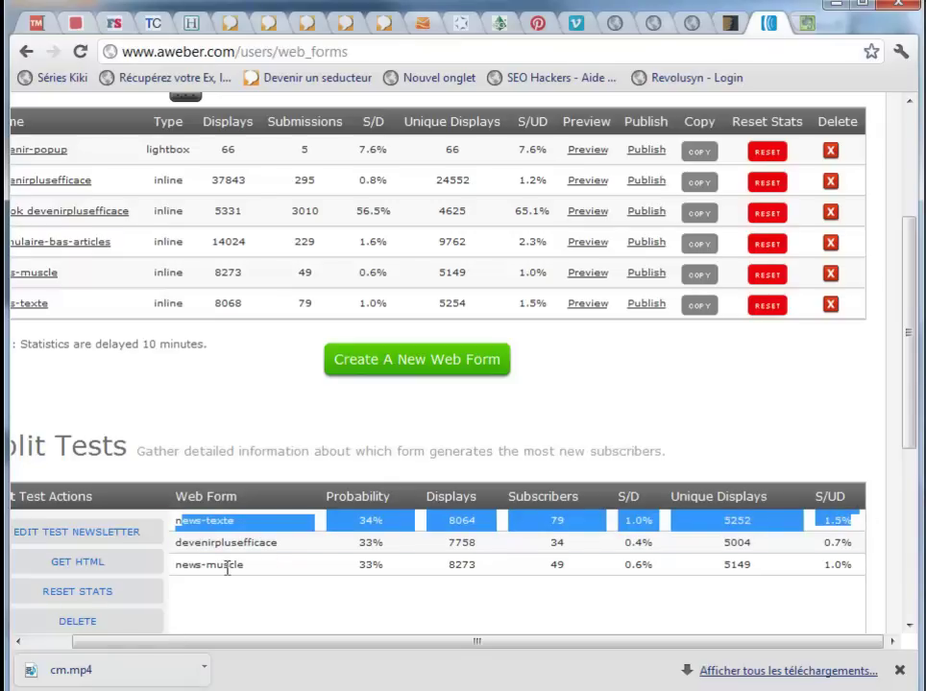
left_click_drag(212, 544, 852, 544)
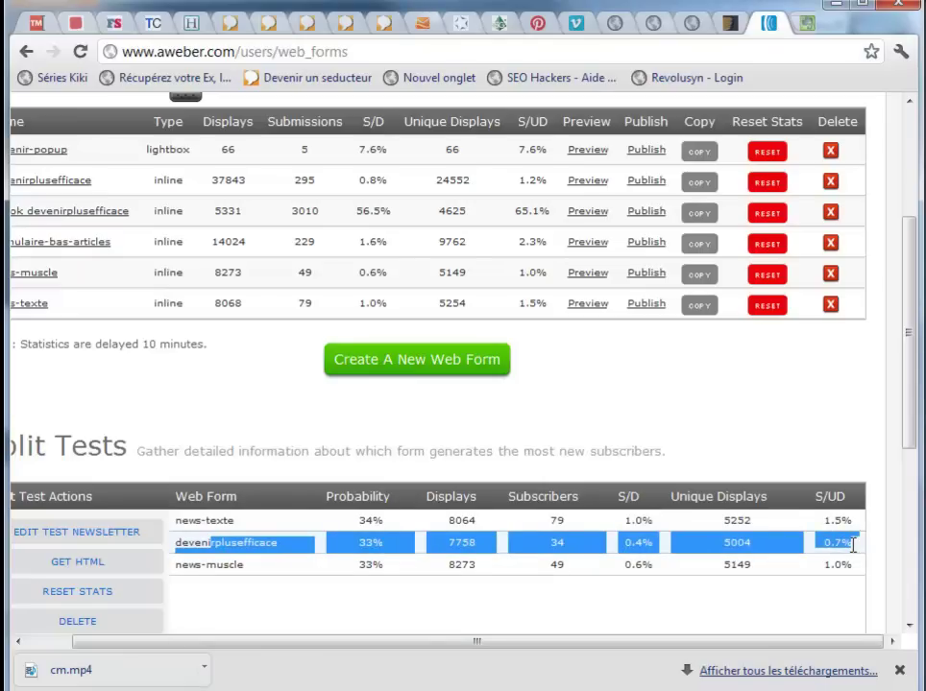
left_click_drag(207, 565, 818, 569)
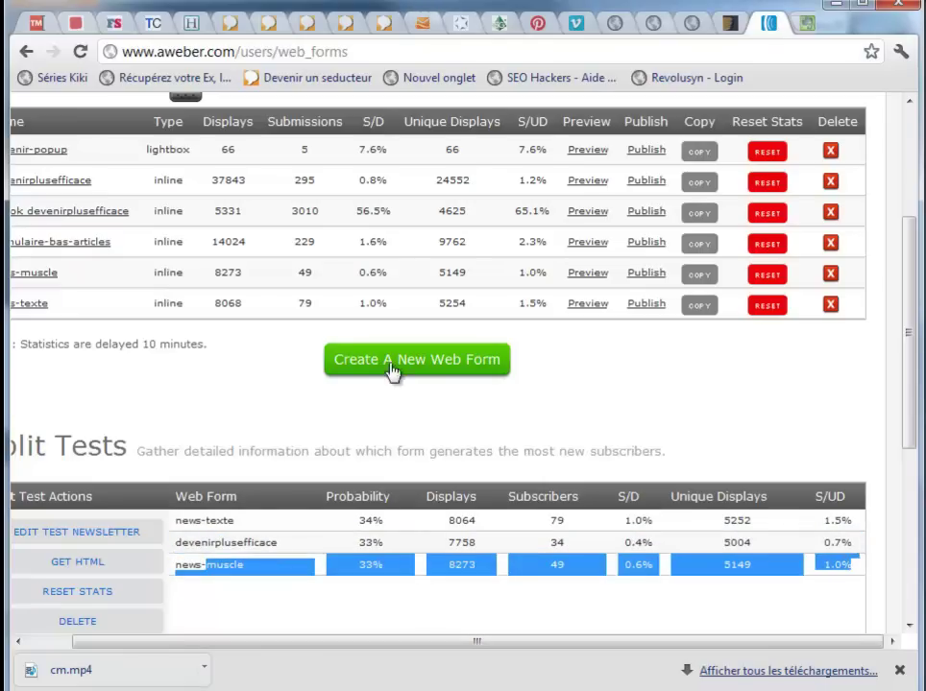
left_click(154, 373)
scroll(157, 375, "up", 1)
scroll(153, 374, "down", 1)
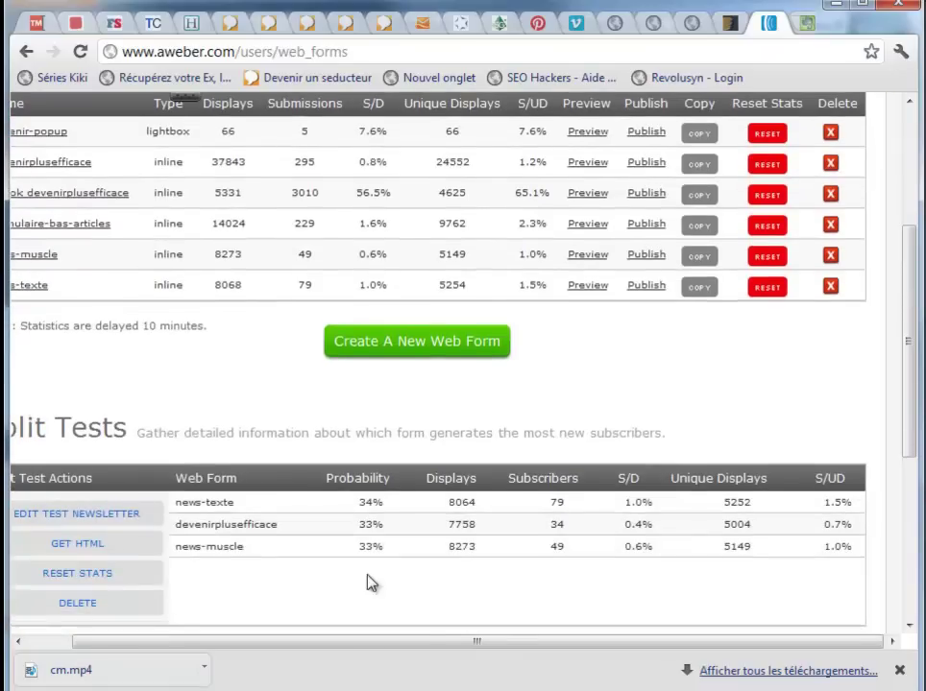
left_click_drag(424, 646, 244, 653)
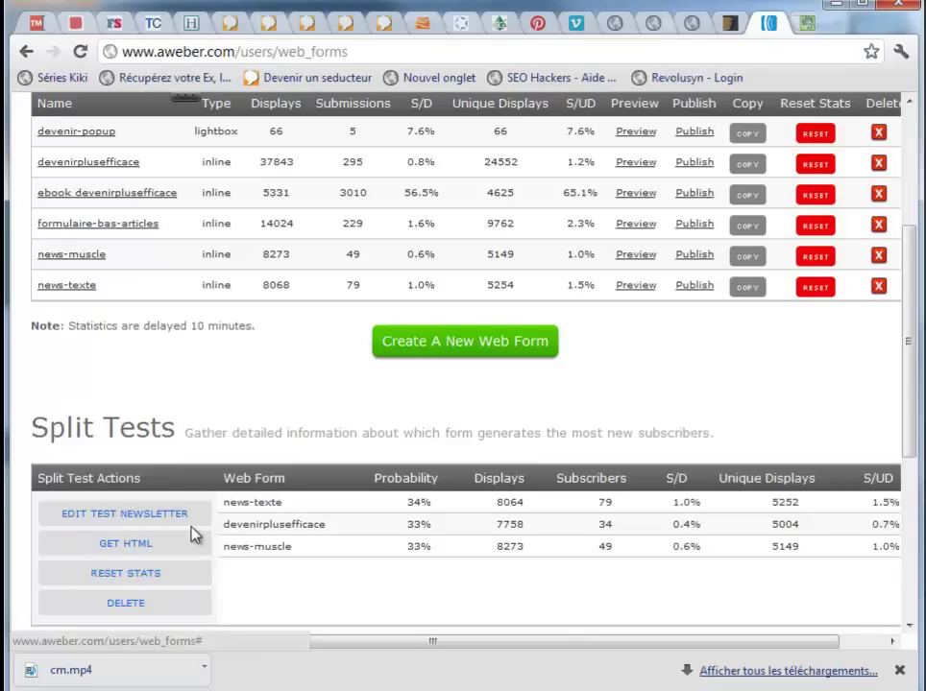
scroll(195, 306, "up", 1)
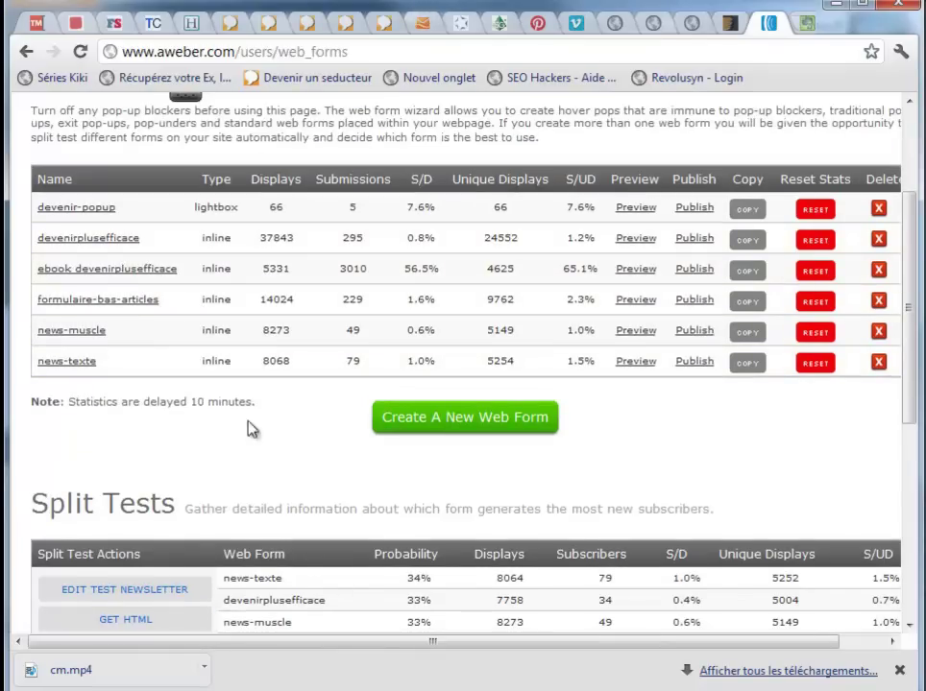
scroll(259, 441, "down", 3)
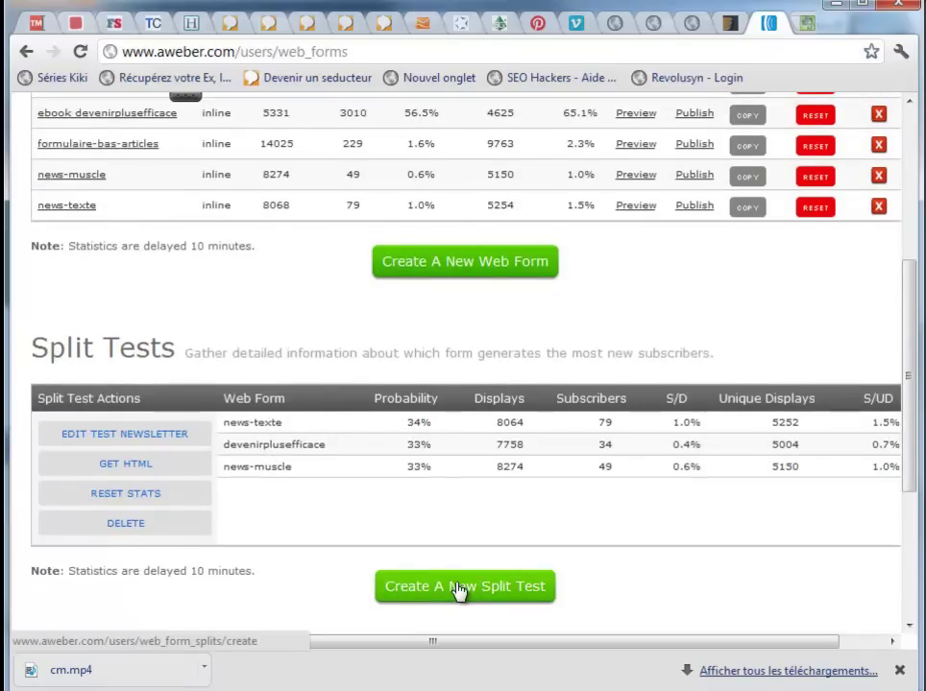
Start a new web form split test named "Test Type news".
left_click(459, 591)
scroll(158, 410, "down", 3)
left_click(154, 281)
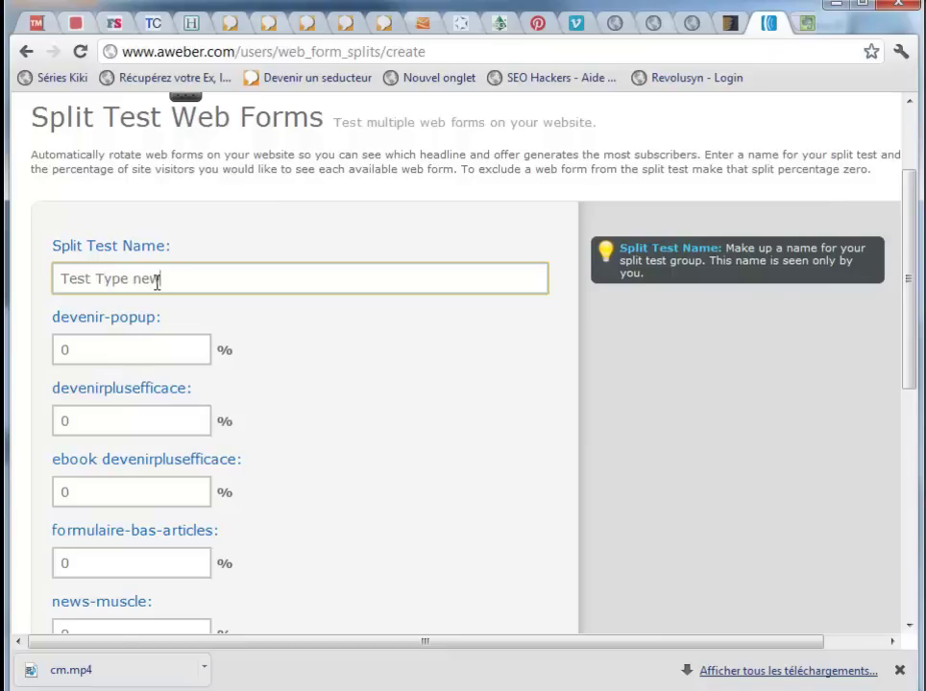
scroll(182, 317, "down", 3)
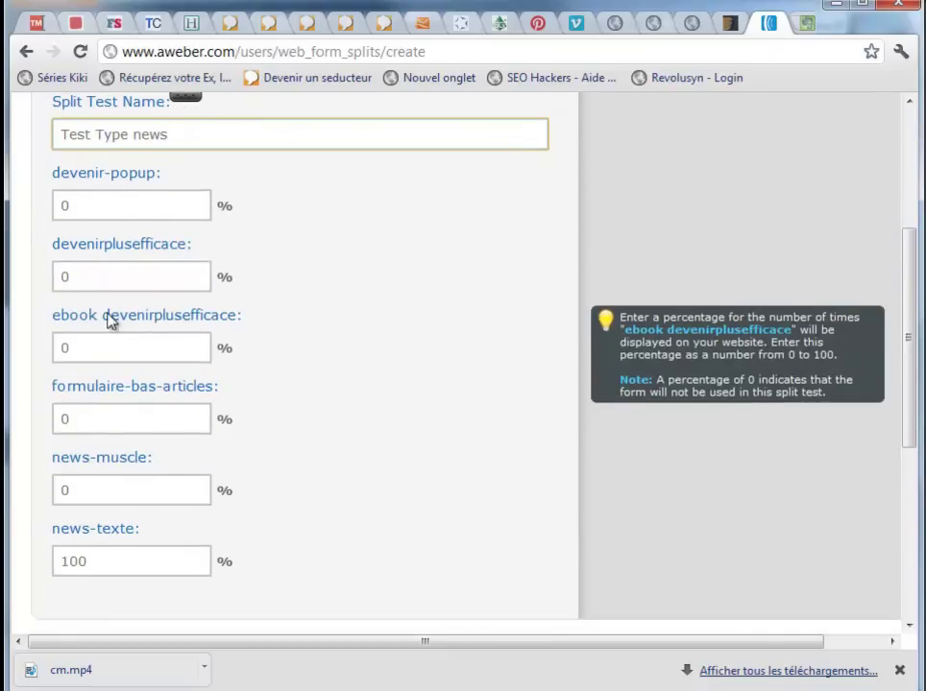
Set the split percentages to 30% for news-muscle and 70% for news-texte.
scroll(109, 322, "down", 1)
left_click(95, 372)
left_click(101, 442)
left_click_drag(101, 442, 45, 413)
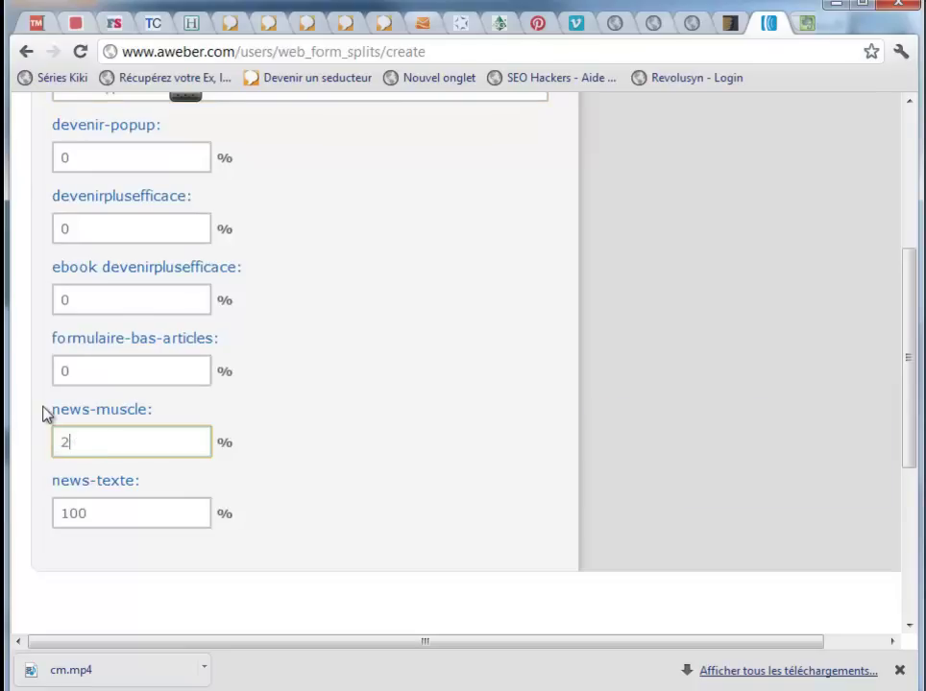
type("30")
left_click(68, 511)
left_click_drag(68, 511, 35, 511)
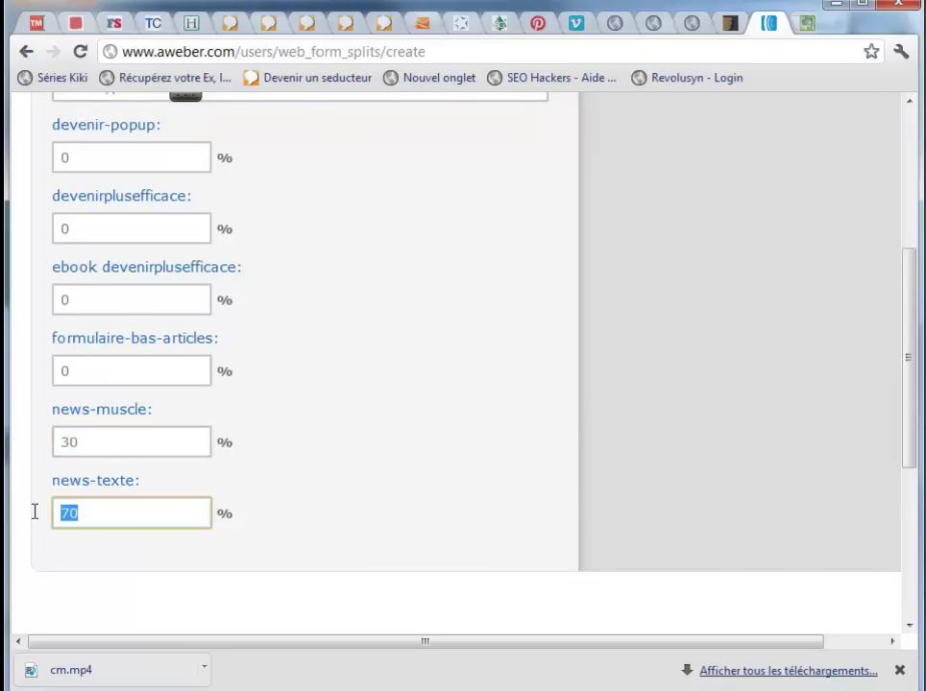
type("70")
left_click(97, 365)
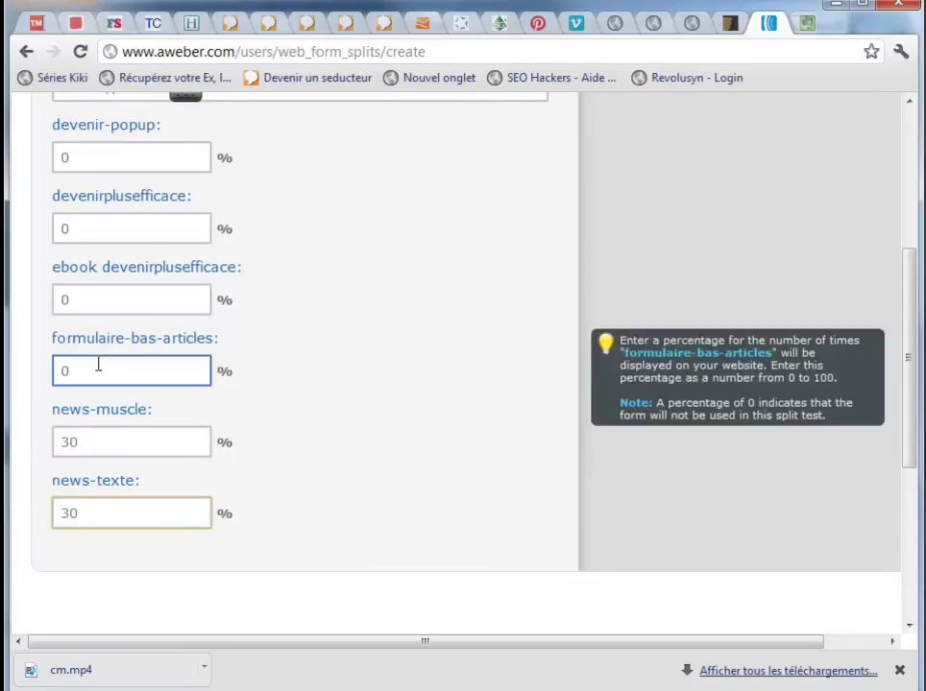
scroll(113, 326, "up", 1)
left_click(90, 347)
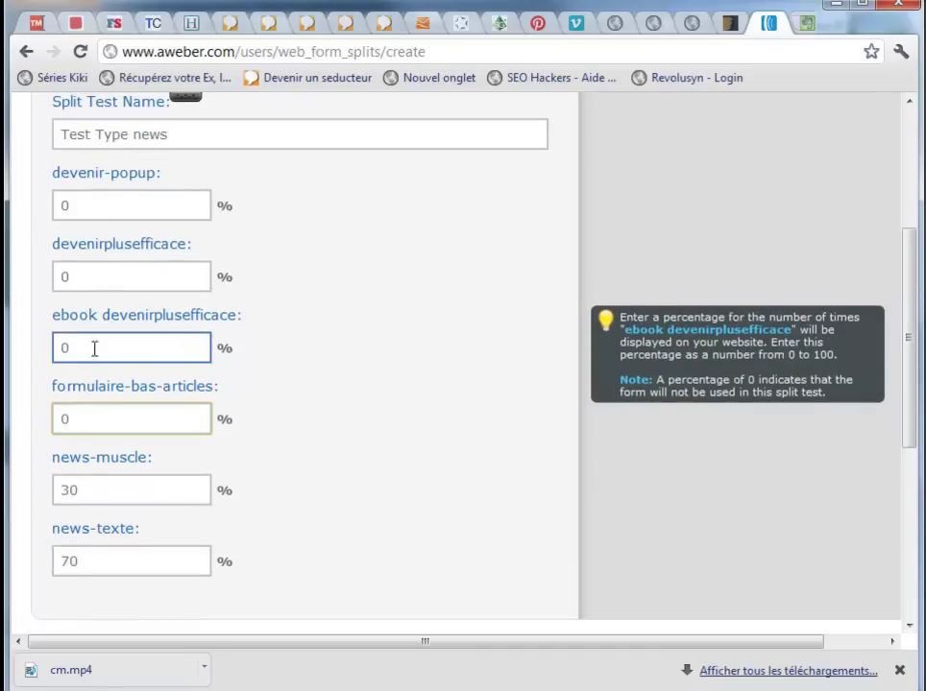
Divide the split test as 33% for devenirplusefficace, 34% for news-muscle and 33% for news-texte.
left_click(97, 269)
left_click_drag(97, 269, 5, 269)
type("30")
mouse_move(140, 275)
left_click_drag(111, 276, 62, 278)
type("33")
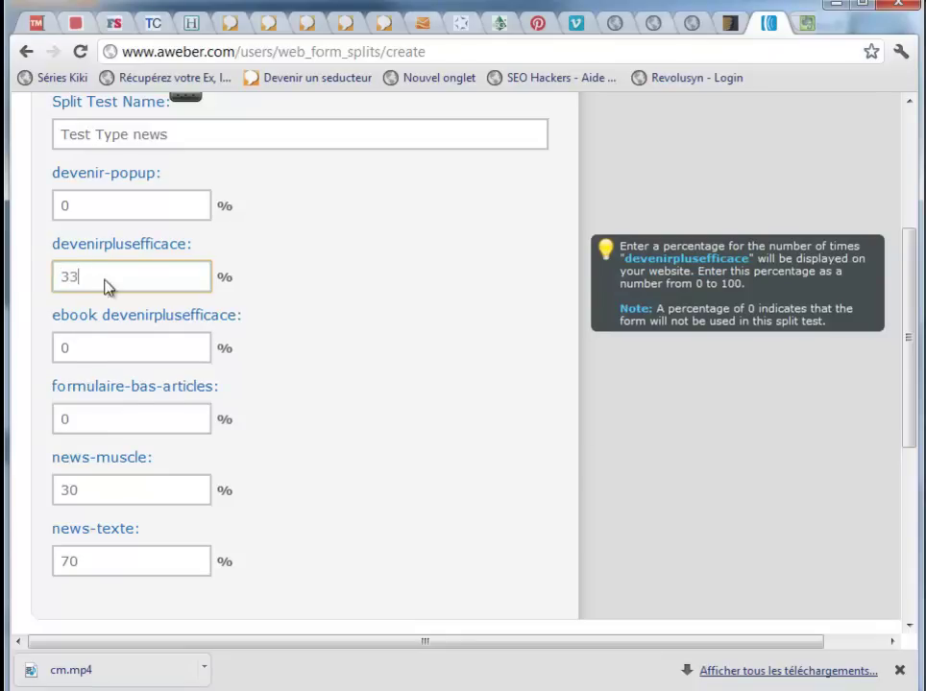
left_click(99, 480)
double_click(99, 490)
type("34")
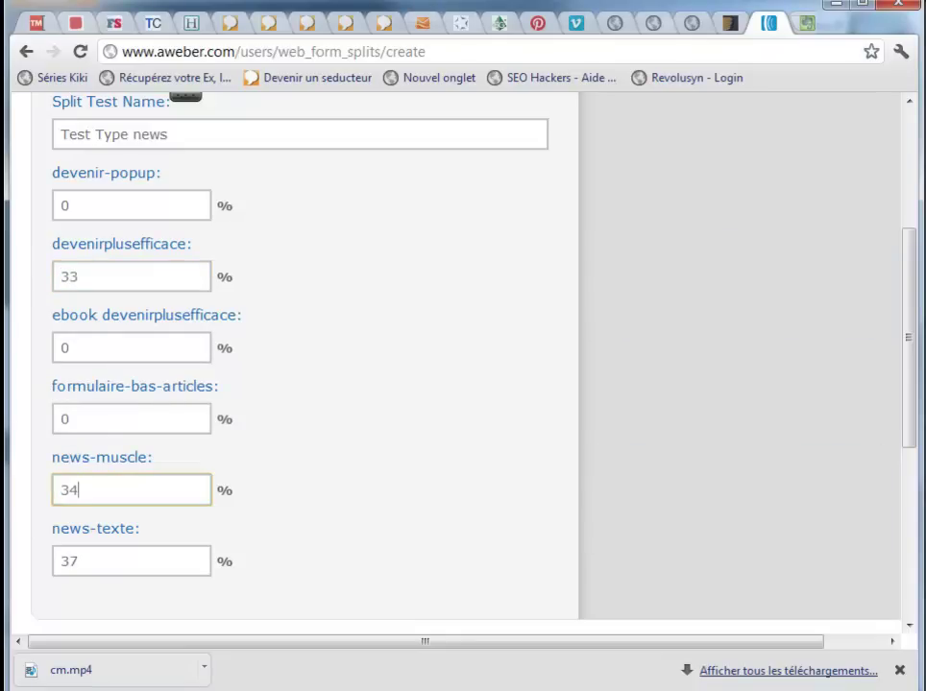
left_click(124, 554)
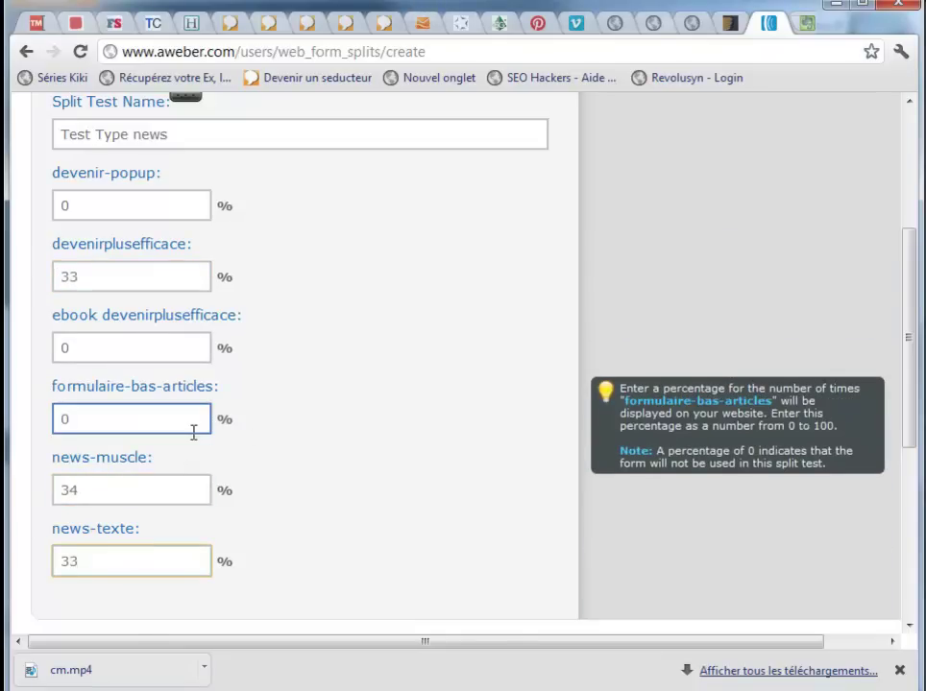
Save the new split test and view it in the Split Tests list.
scroll(194, 432, "down", 1)
scroll(188, 461, "down", 2)
left_click(79, 470)
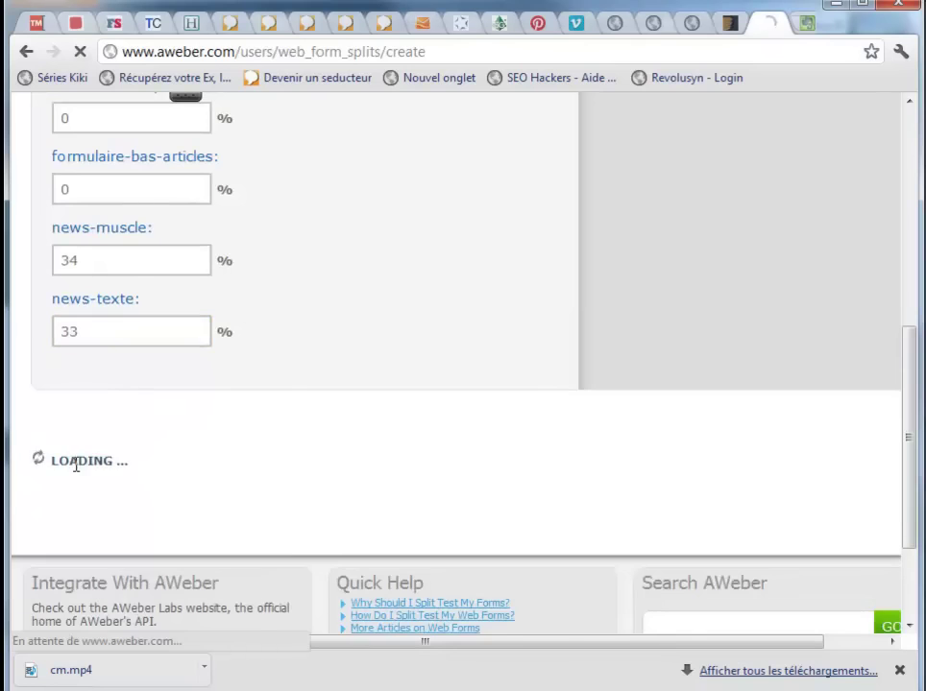
scroll(320, 375, "down", 6)
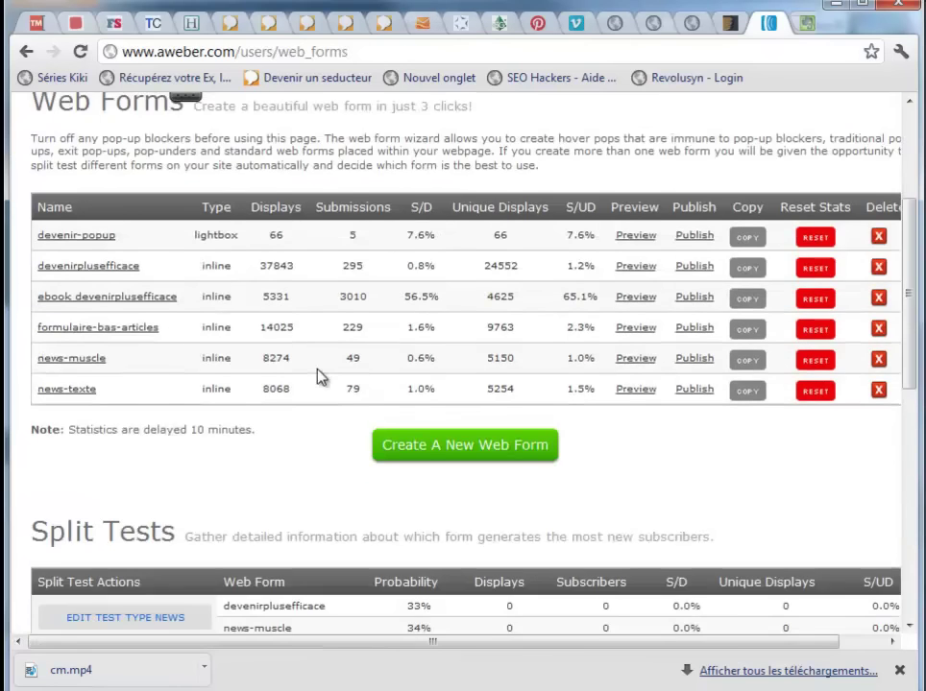
scroll(319, 375, "down", 2)
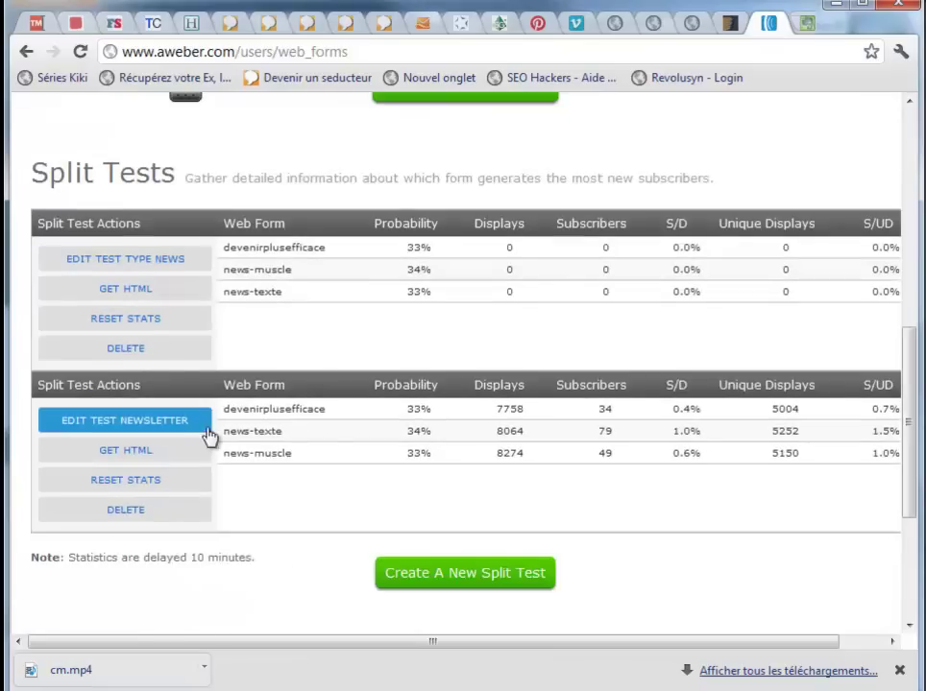
Open the Test newsletter split test for editing, review its form percentages and save it without changes.
left_click(131, 428)
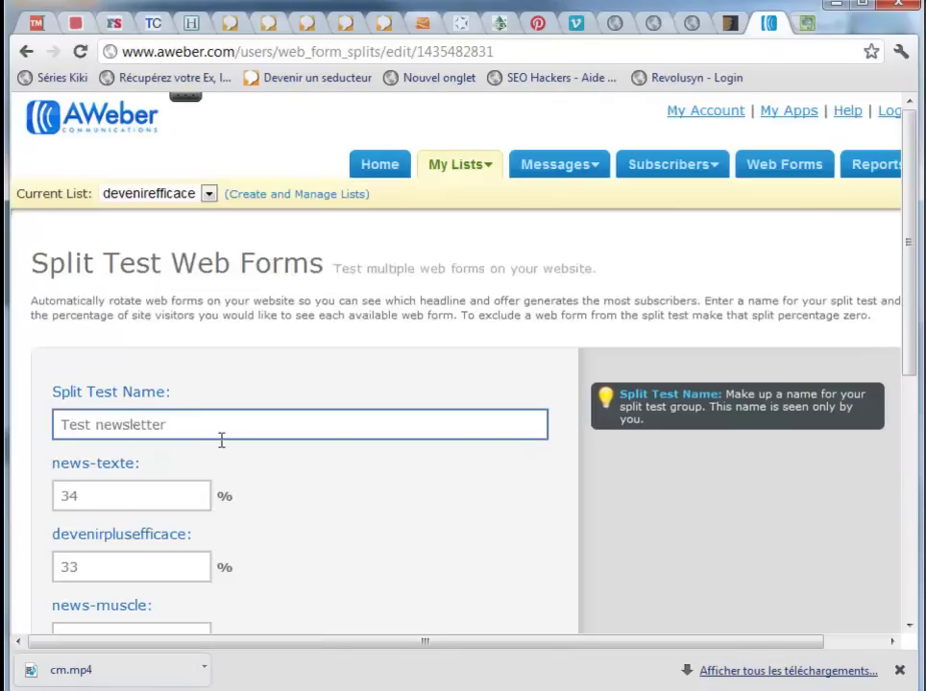
scroll(221, 439, "down", 3)
left_click(91, 531)
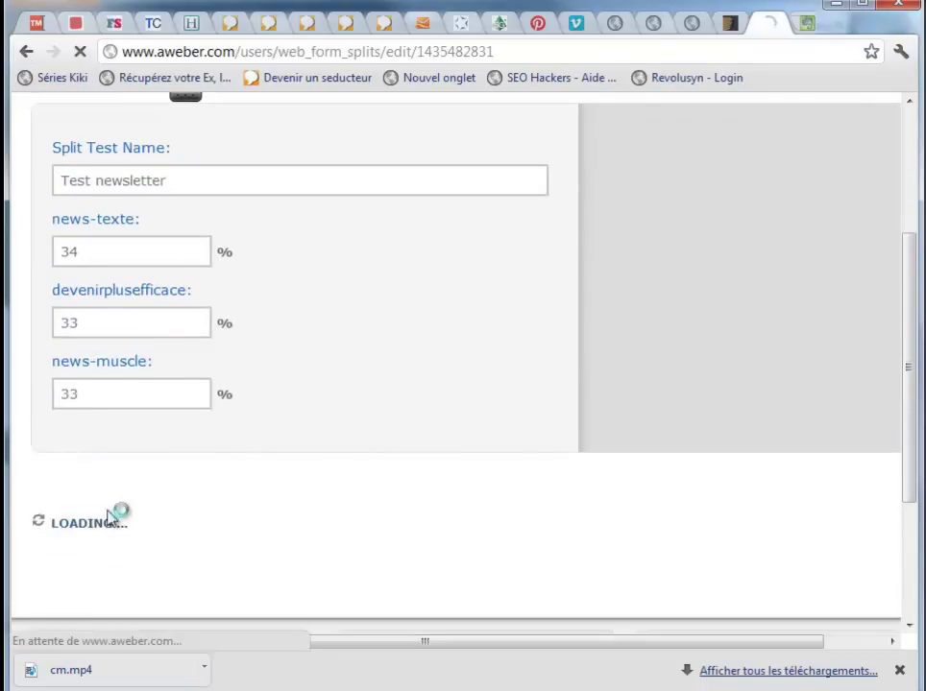
scroll(157, 465, "down", 10)
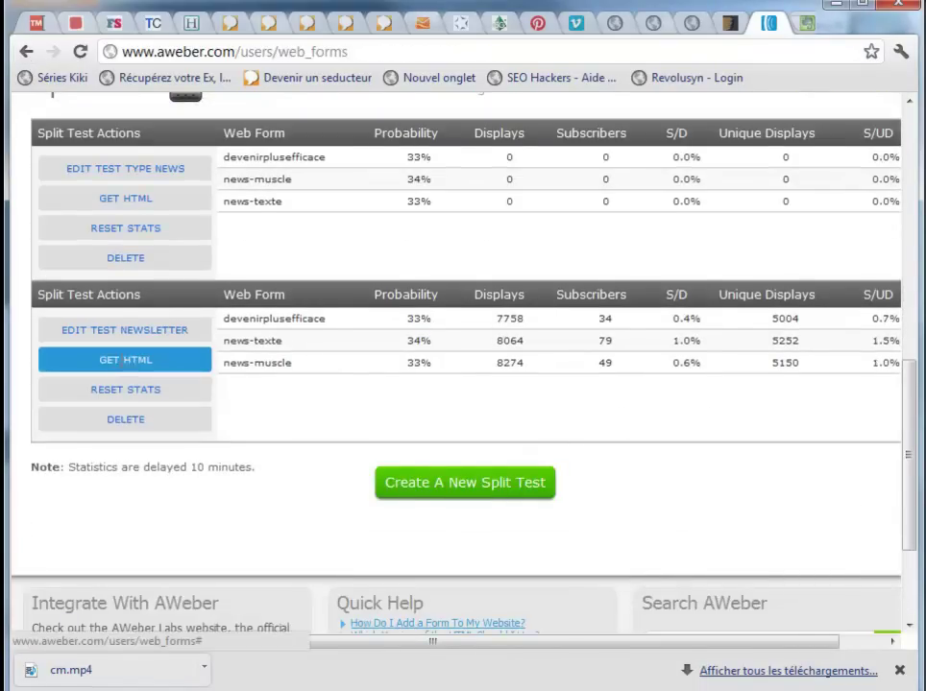
Display the publishing HTML of the Test newsletter split test and copy its script code.
left_click(124, 363)
left_click(261, 347)
key("ctrl+c")
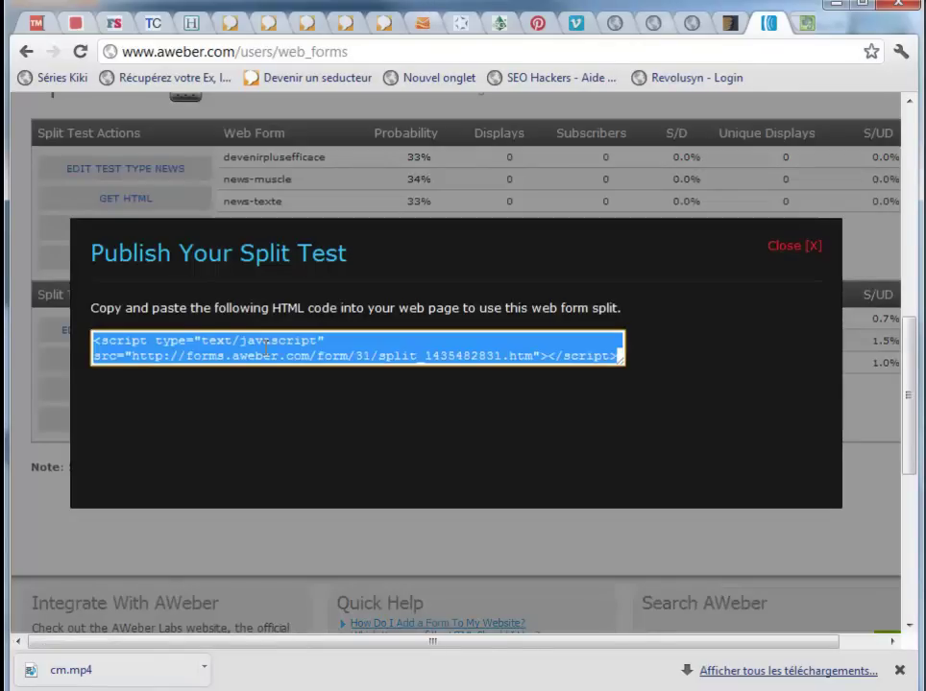
Switch to the Devenir Plus Efficace WordPress admin, go to Widgets and expand the "Téléchargez notre Guide Gratuit !" text widget.
left_click(270, 25)
left_click(306, 24)
left_click(344, 25)
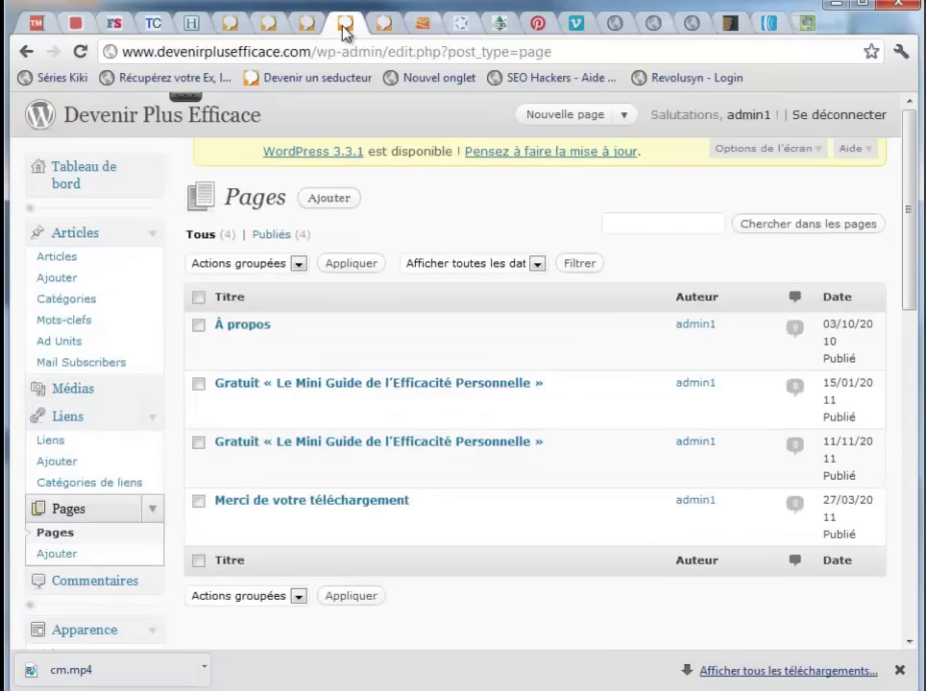
scroll(105, 316, "down", 2)
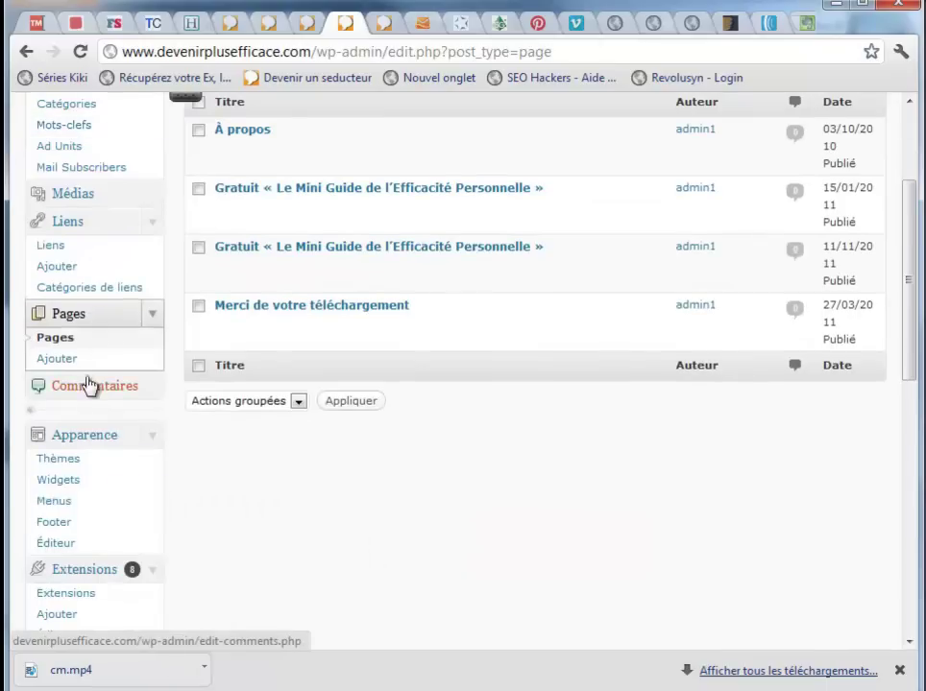
left_click(67, 488)
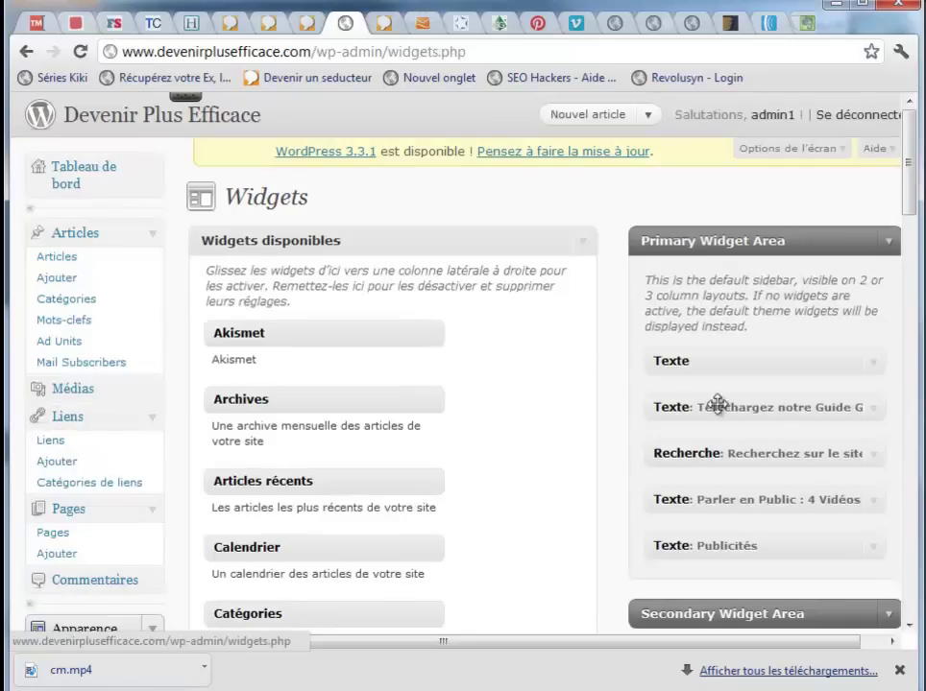
left_click(870, 413)
scroll(768, 442, "down", 3)
scroll(611, 410, "down", 3)
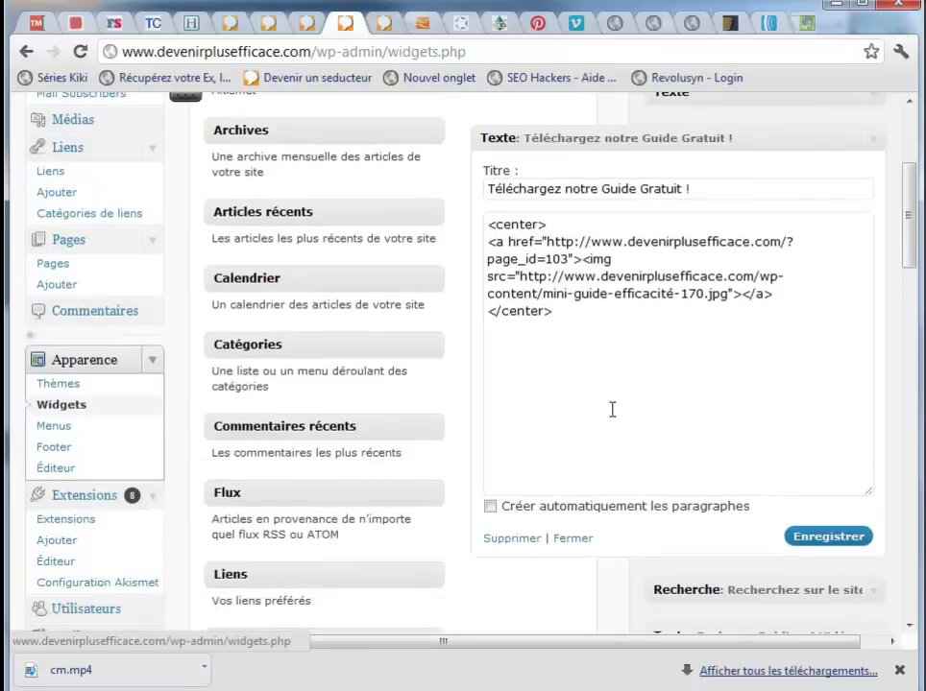
Replace the guide widget's banner code with the copied split test script, and clear the widget's whole text.
left_click(578, 319)
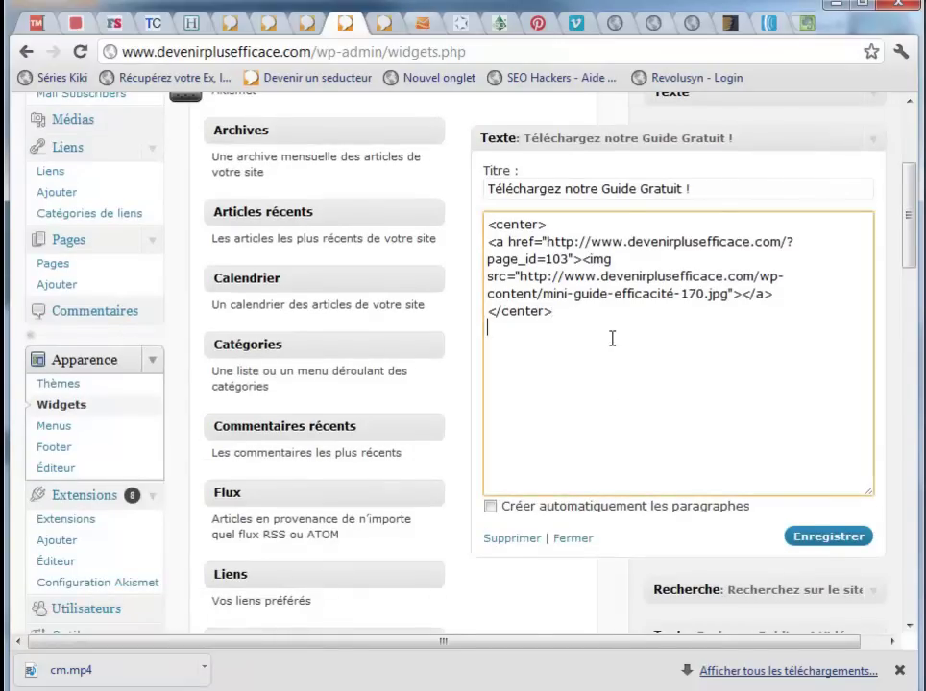
key("ctrl+v")
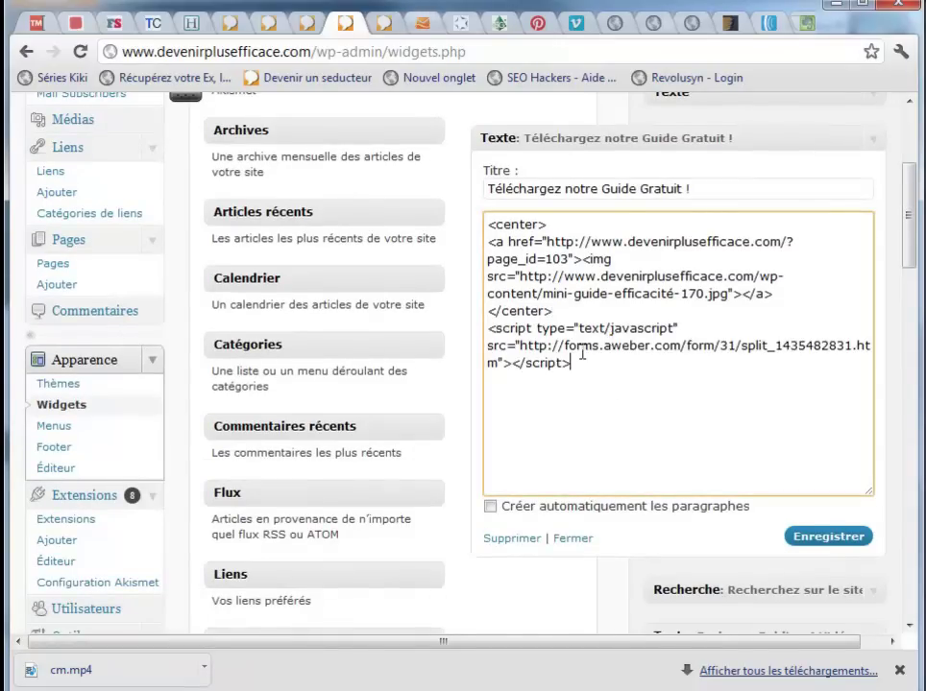
left_click_drag(593, 363, 405, 202)
key("ctrl+v")
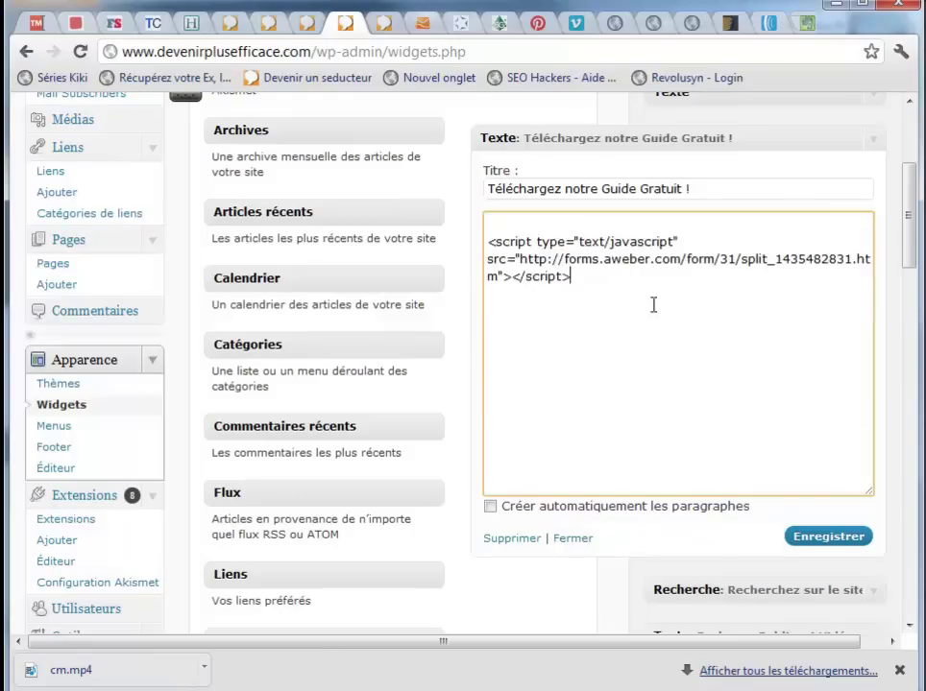
left_click_drag(653, 305, 411, 217)
key("BackSpace")
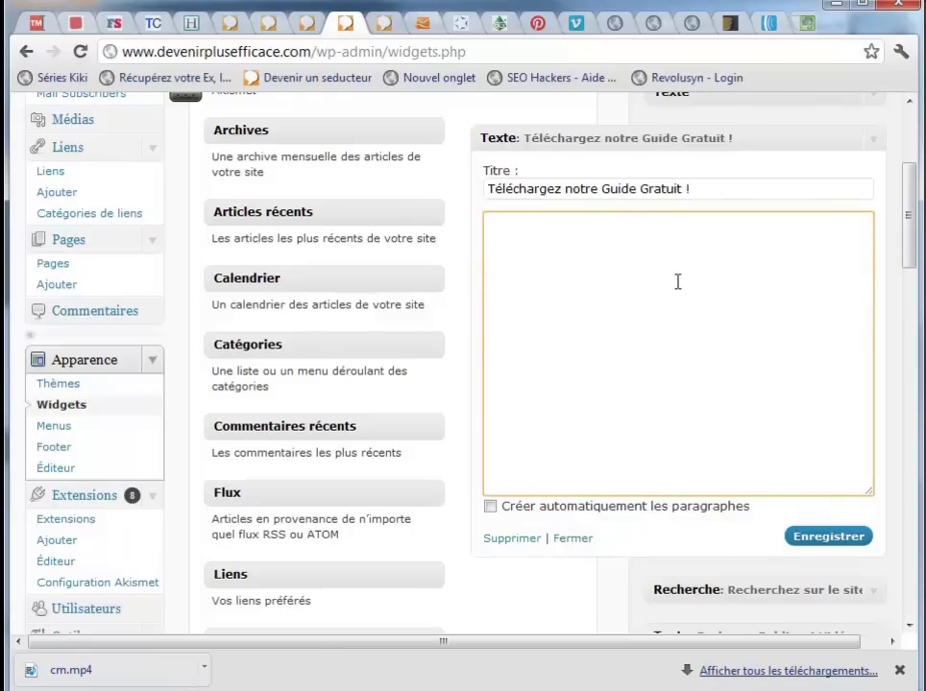
Leave the widget settings without saving the emptied guide widget by opening the Devenir Plus Efficace site.
scroll(885, 173, "up", 3)
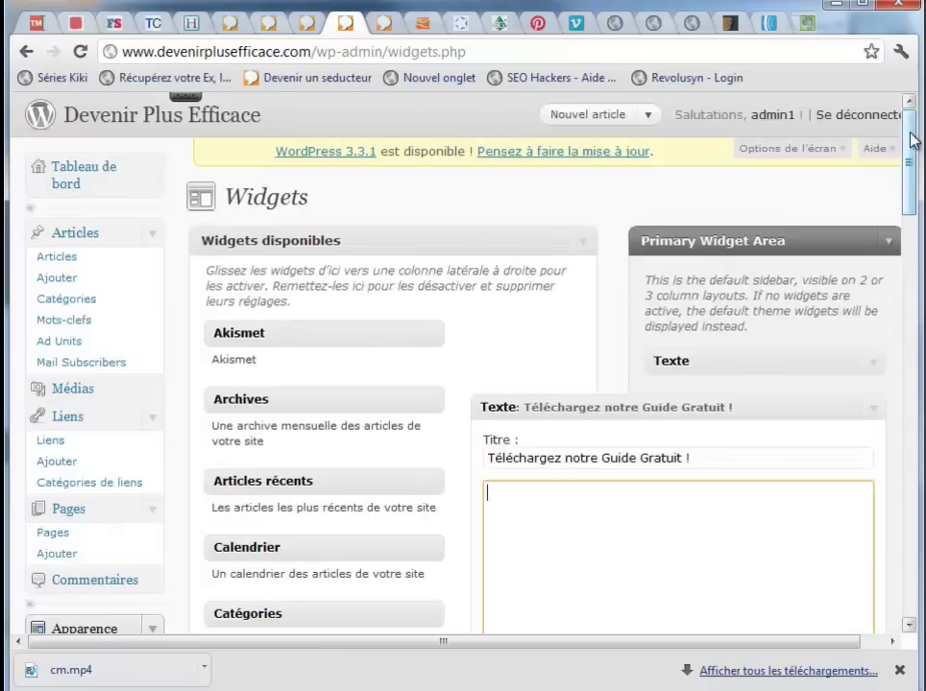
left_click(135, 117)
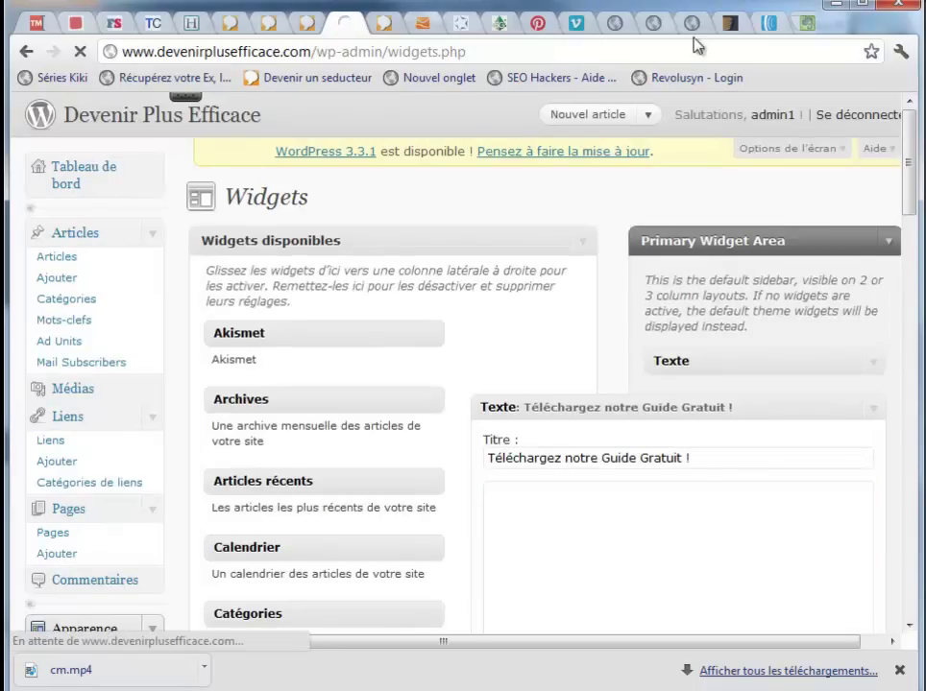
Switch to AWeber, close the split test's publishing code and examine the form statistics of the Test newsletter split test.
left_click(771, 24)
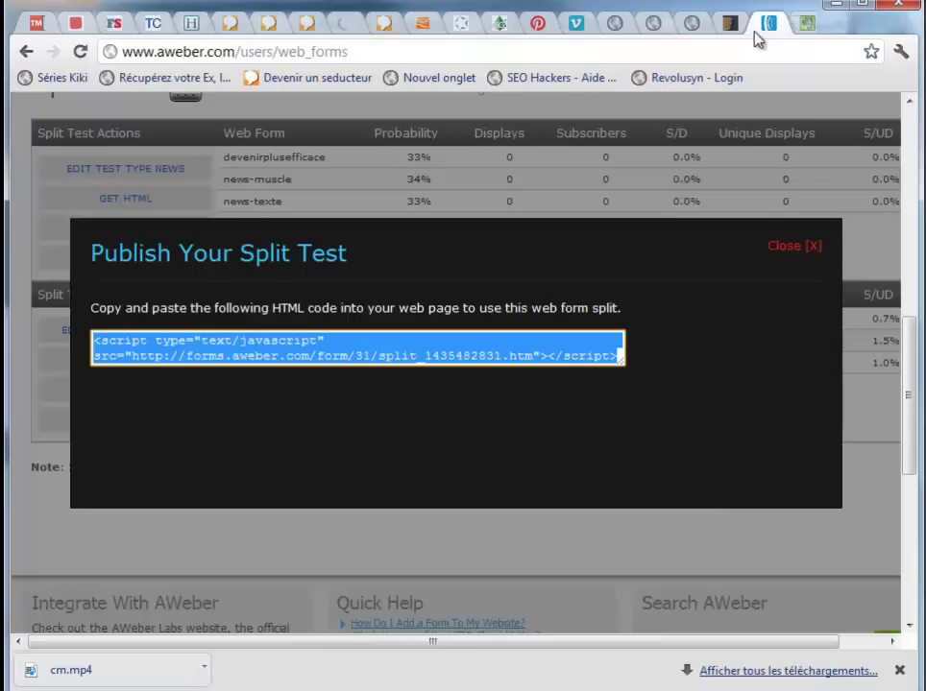
left_click(791, 251)
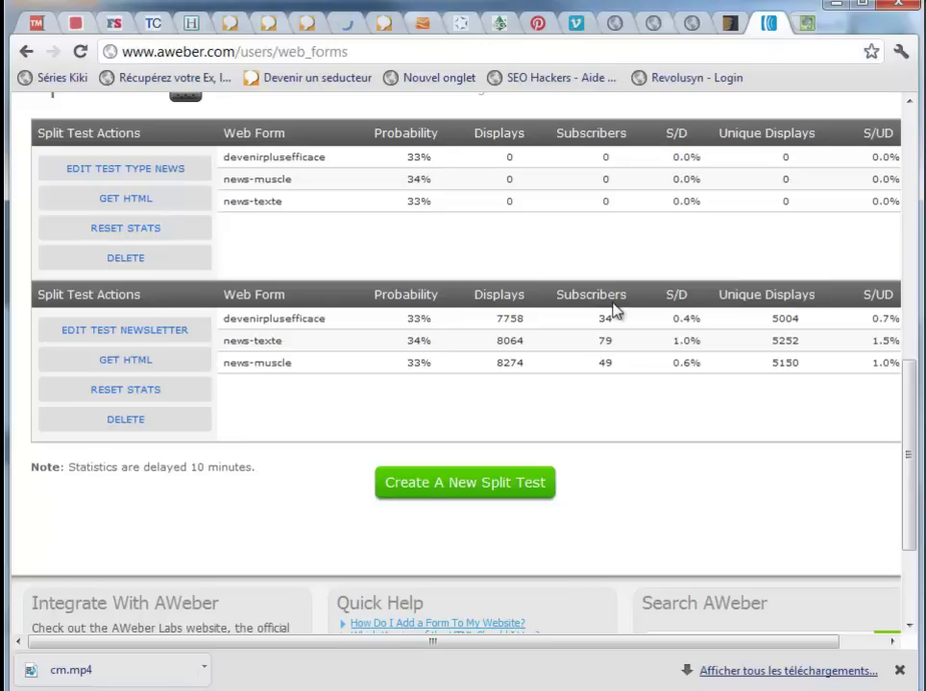
scroll(581, 256, "up", 3)
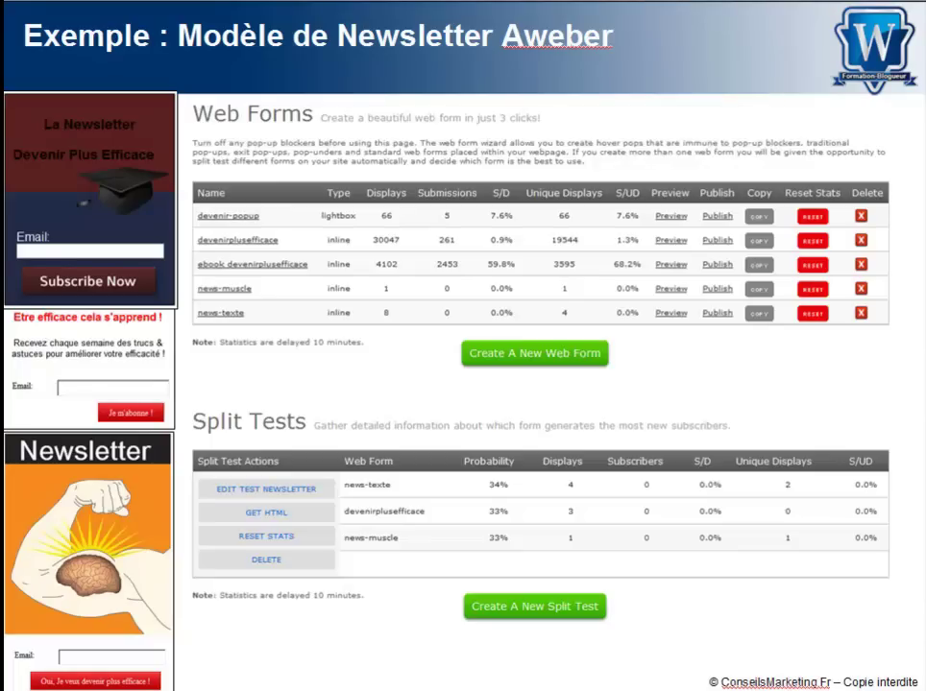
key("Right")
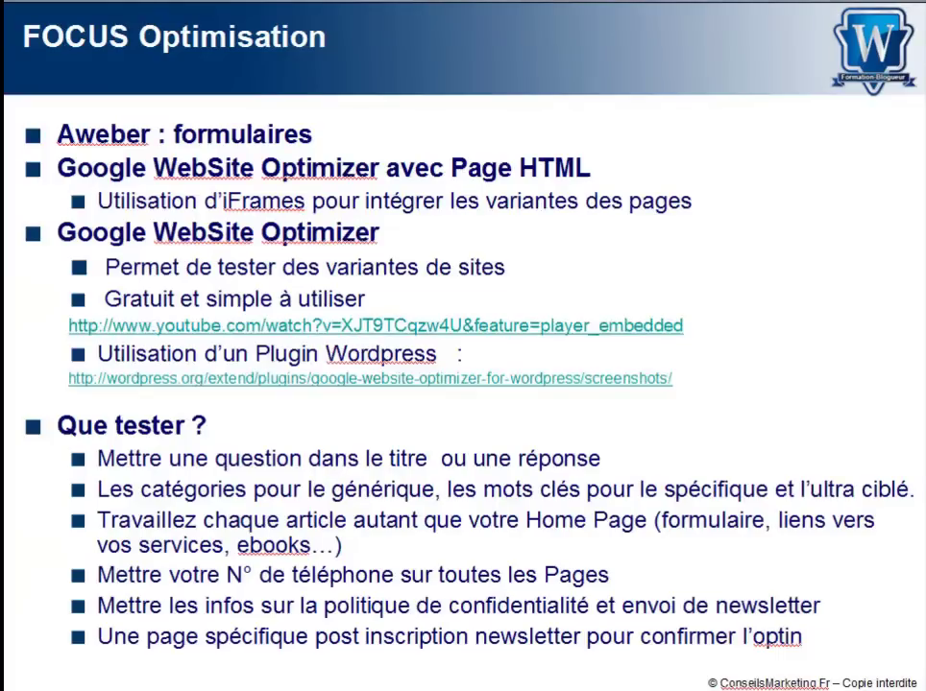